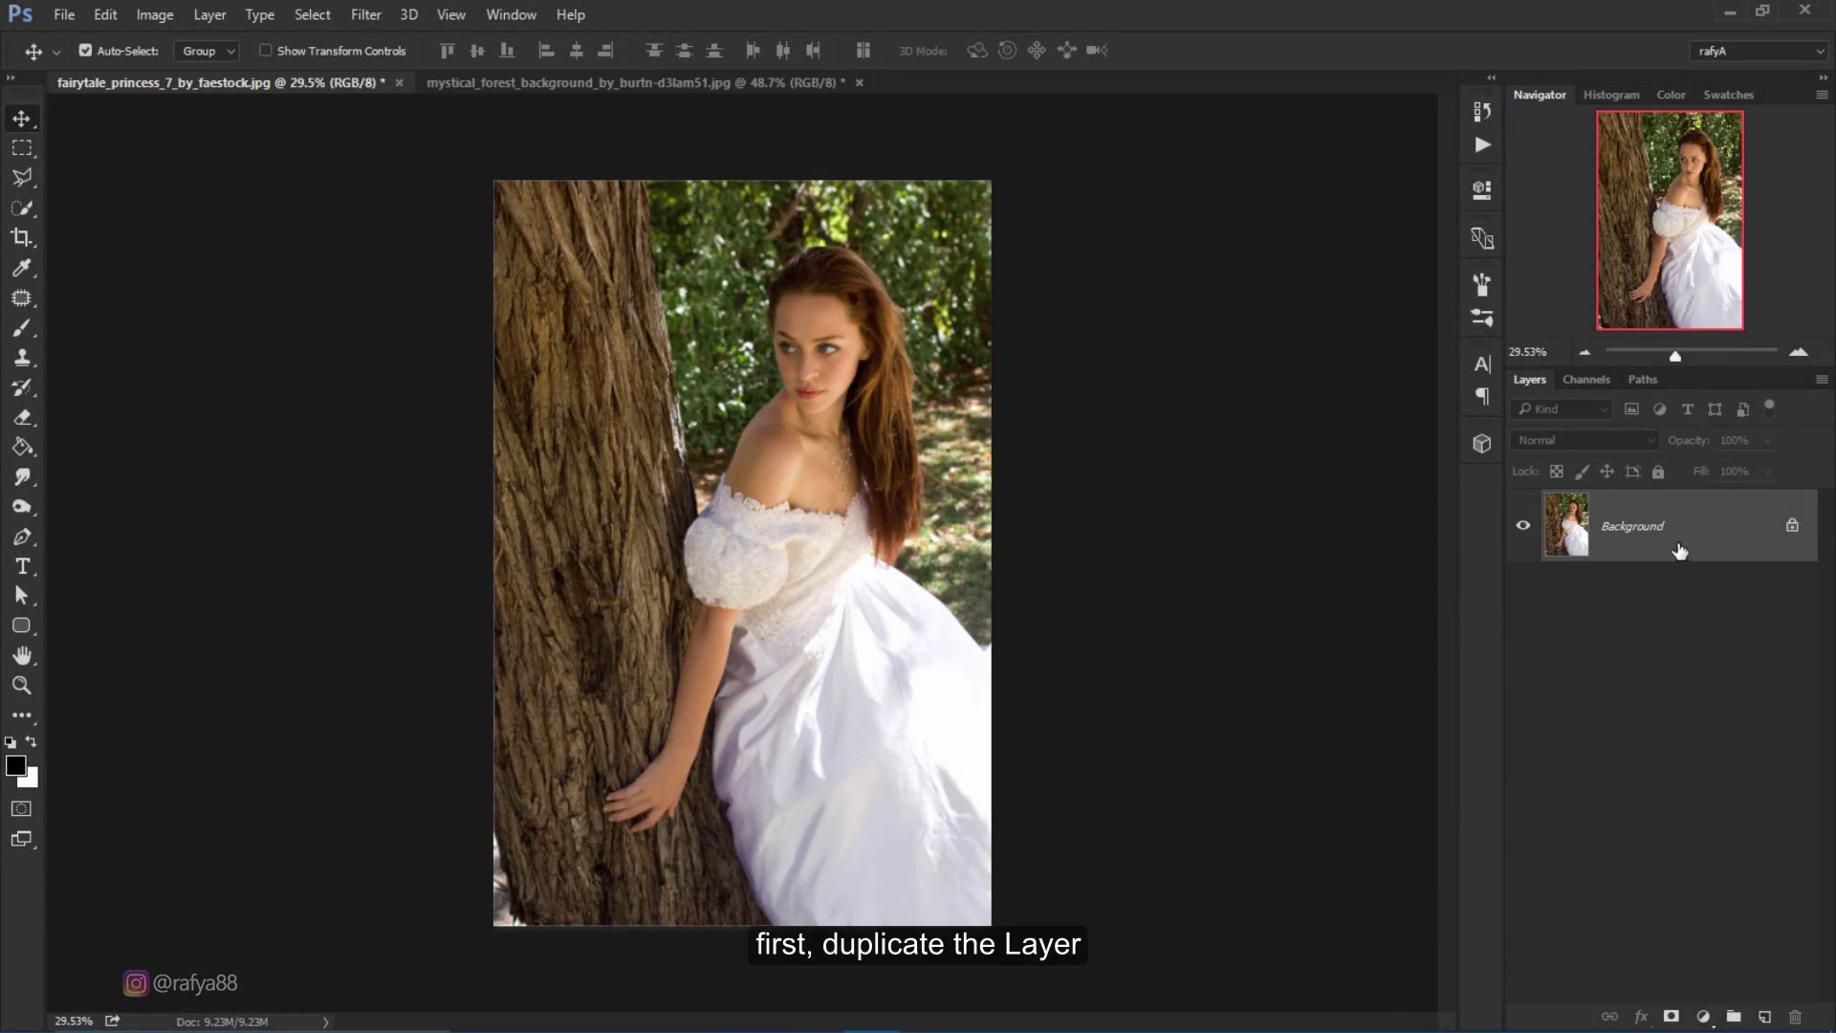
Step: Duplicate the Background layer and scale the copy up to about 104.5%
drag(1707, 542, 1765, 1012)
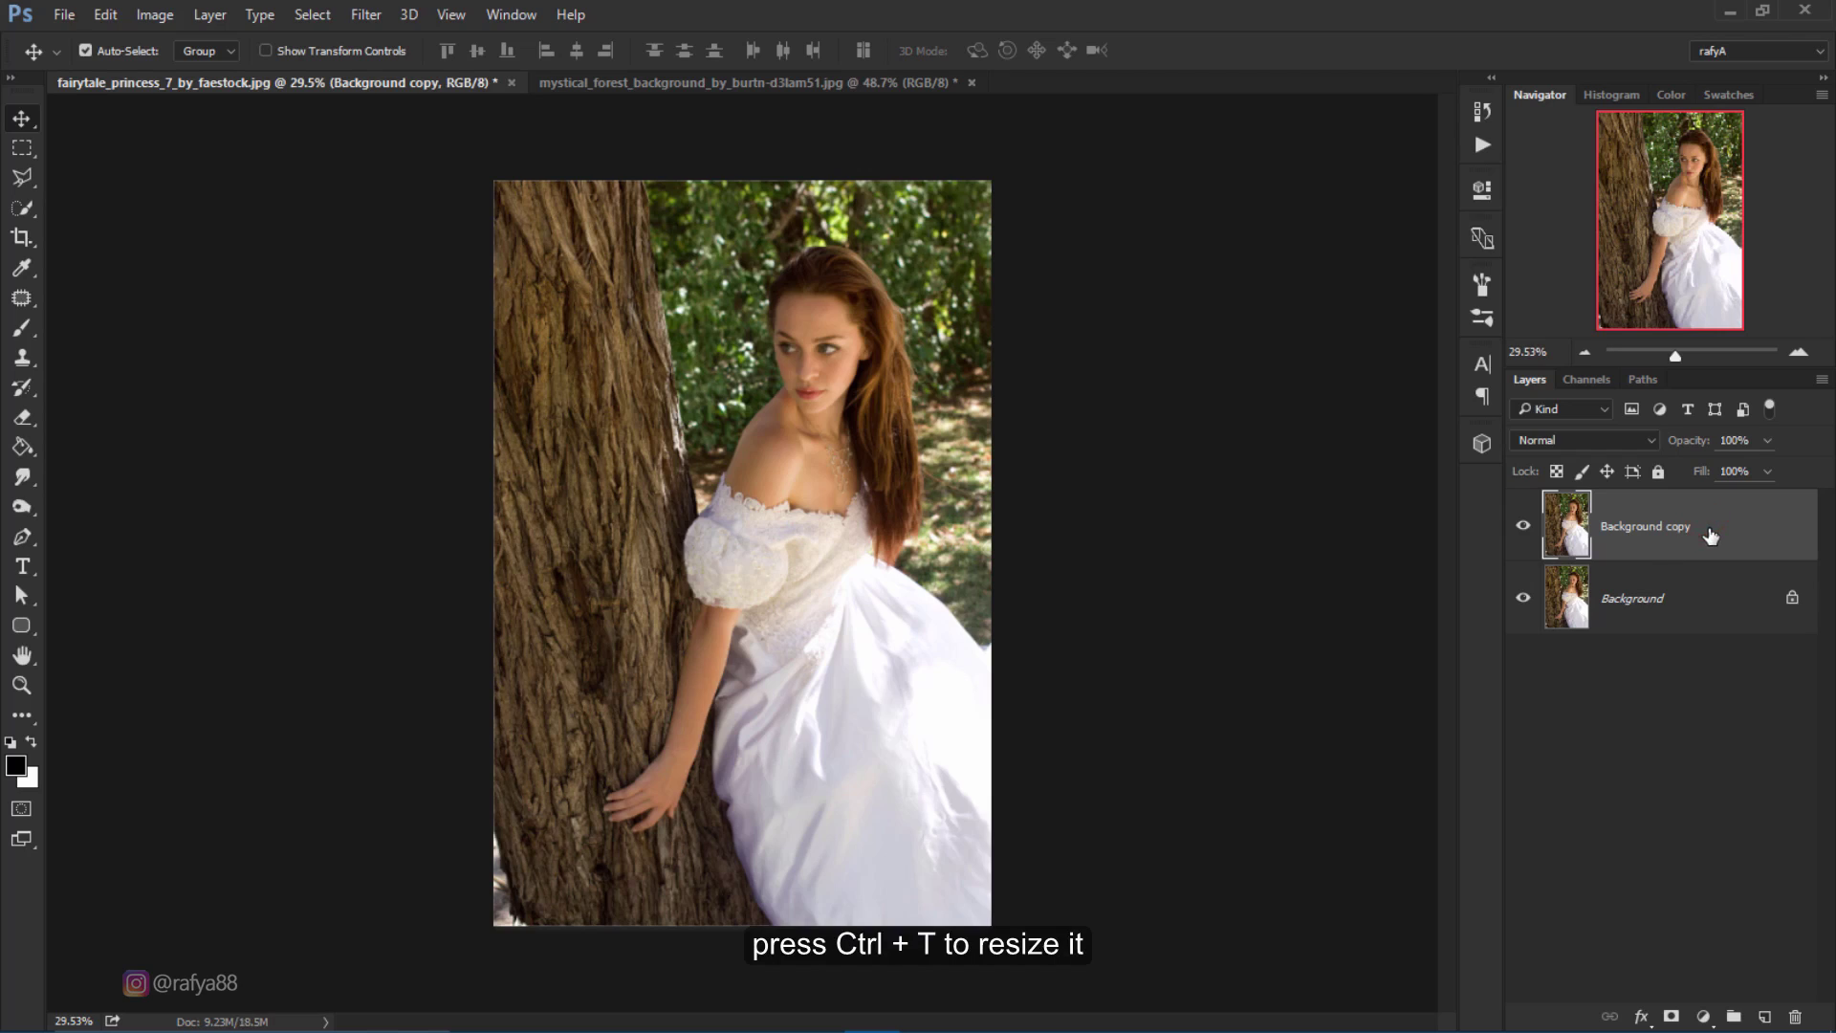
key(ctrl+t)
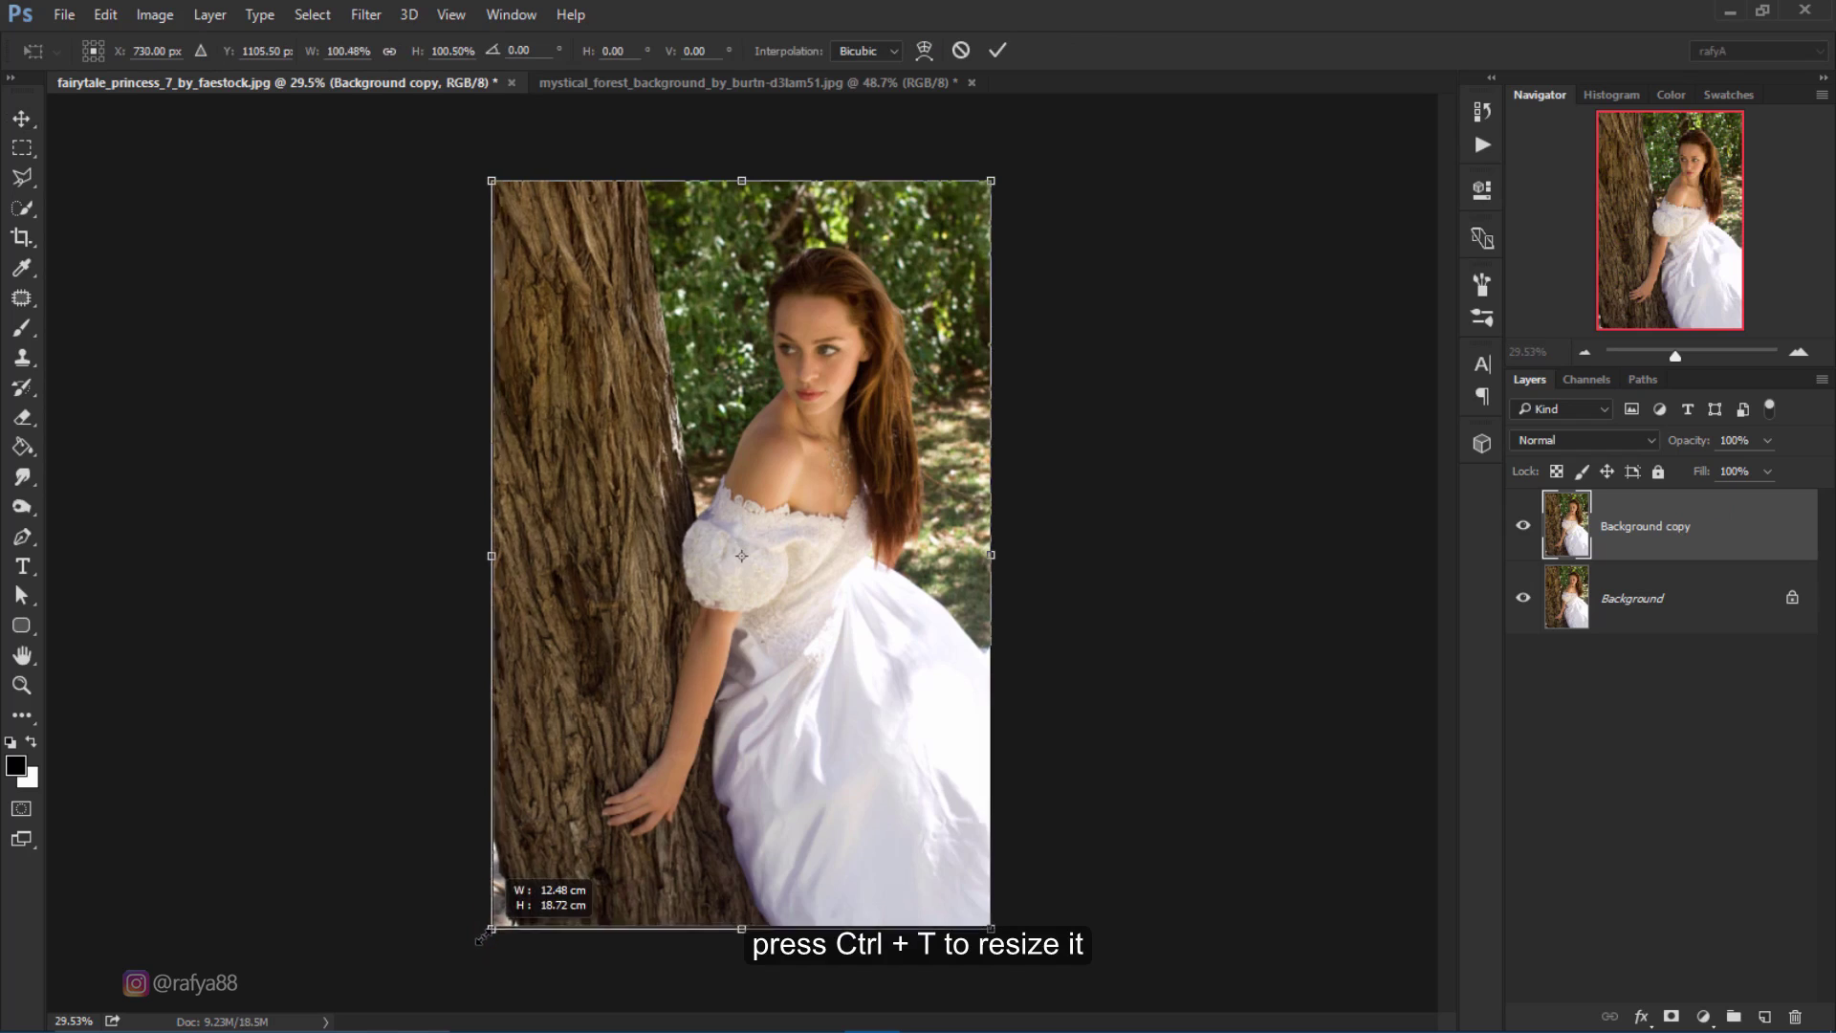
drag(493, 926, 470, 958)
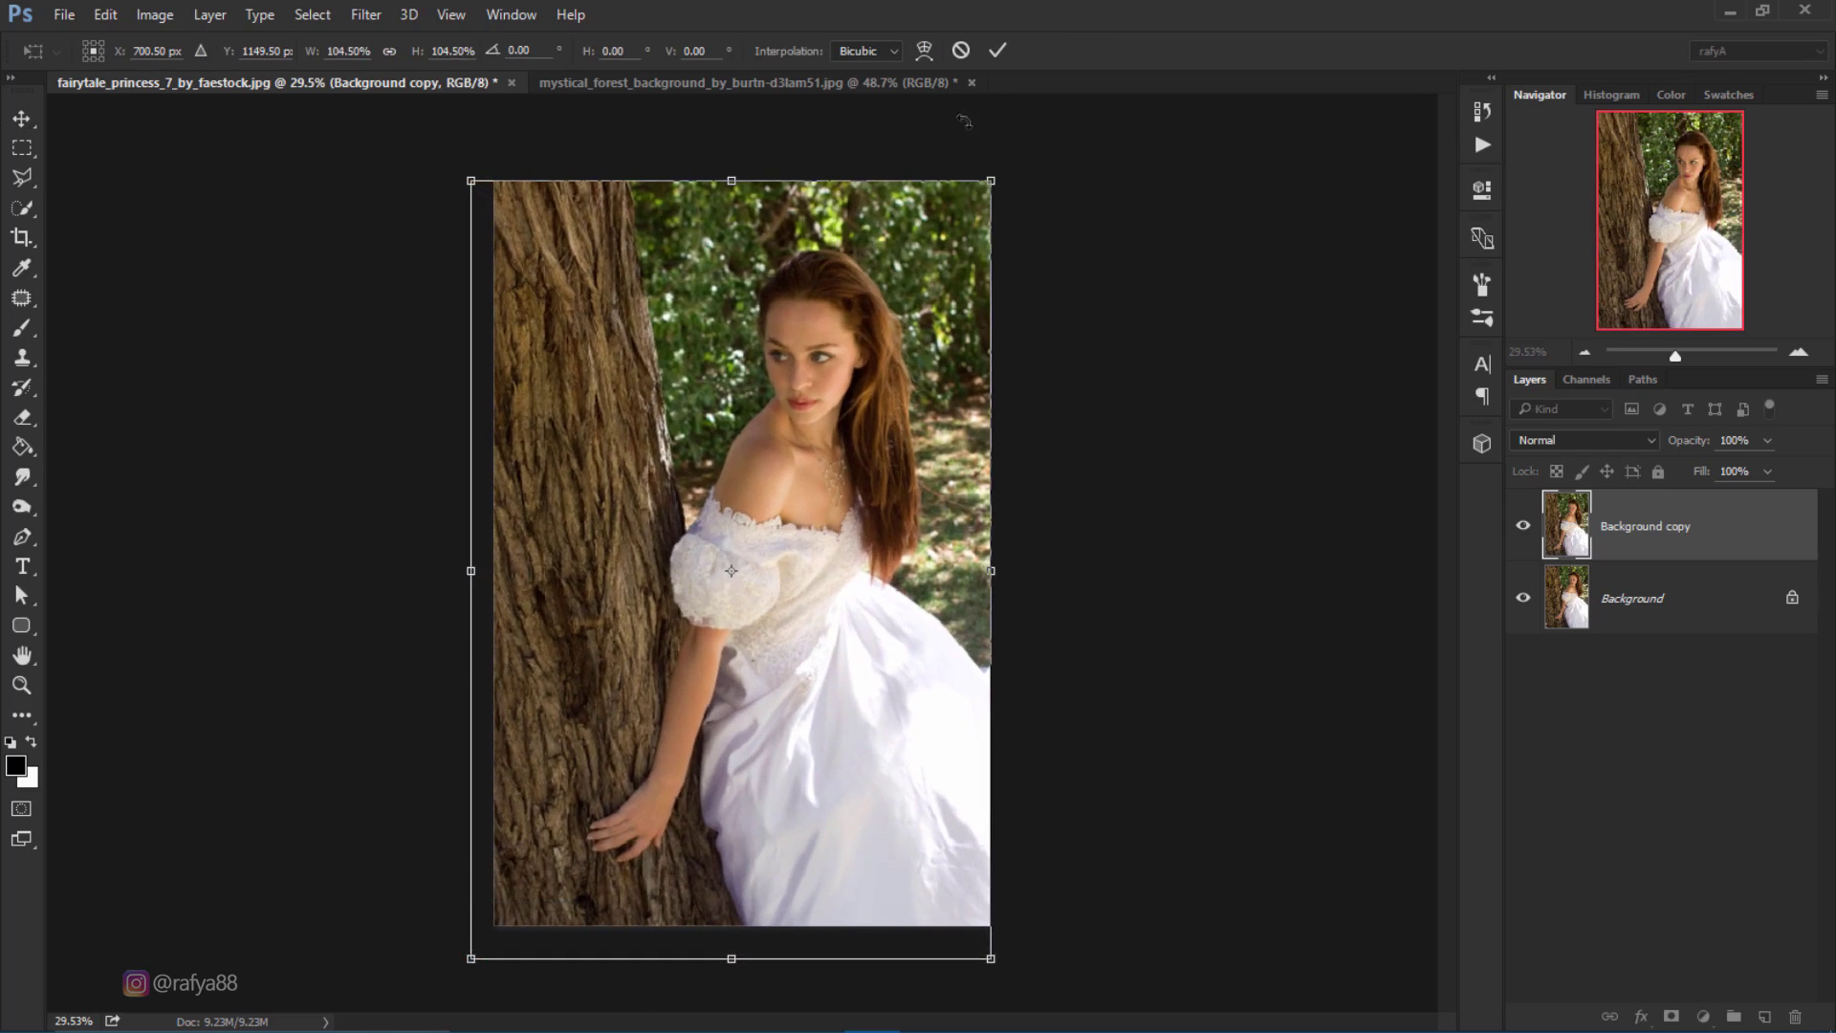
click(1008, 42)
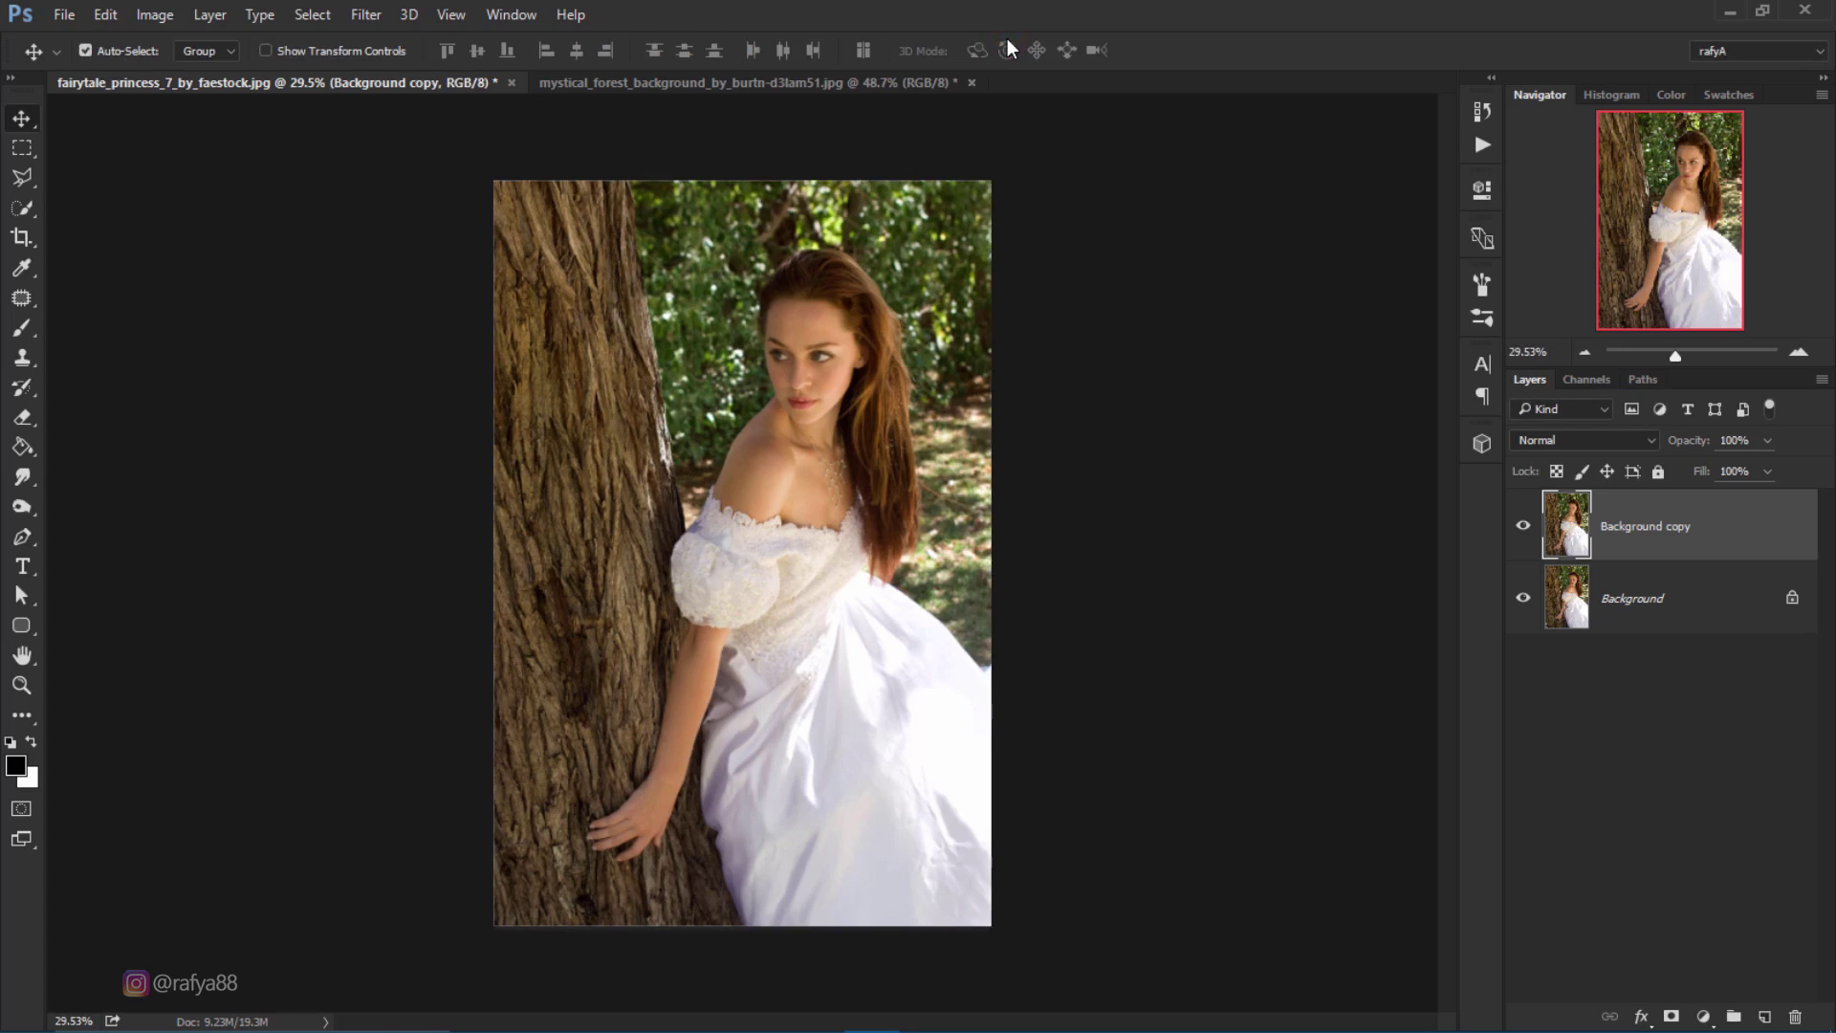
Step: Apply Camera Raw with Temperature -20, Tint +5, Exposure +0.20, Highlights -74, Clarity +13, Whites -14
scroll(807, 498, up, 1)
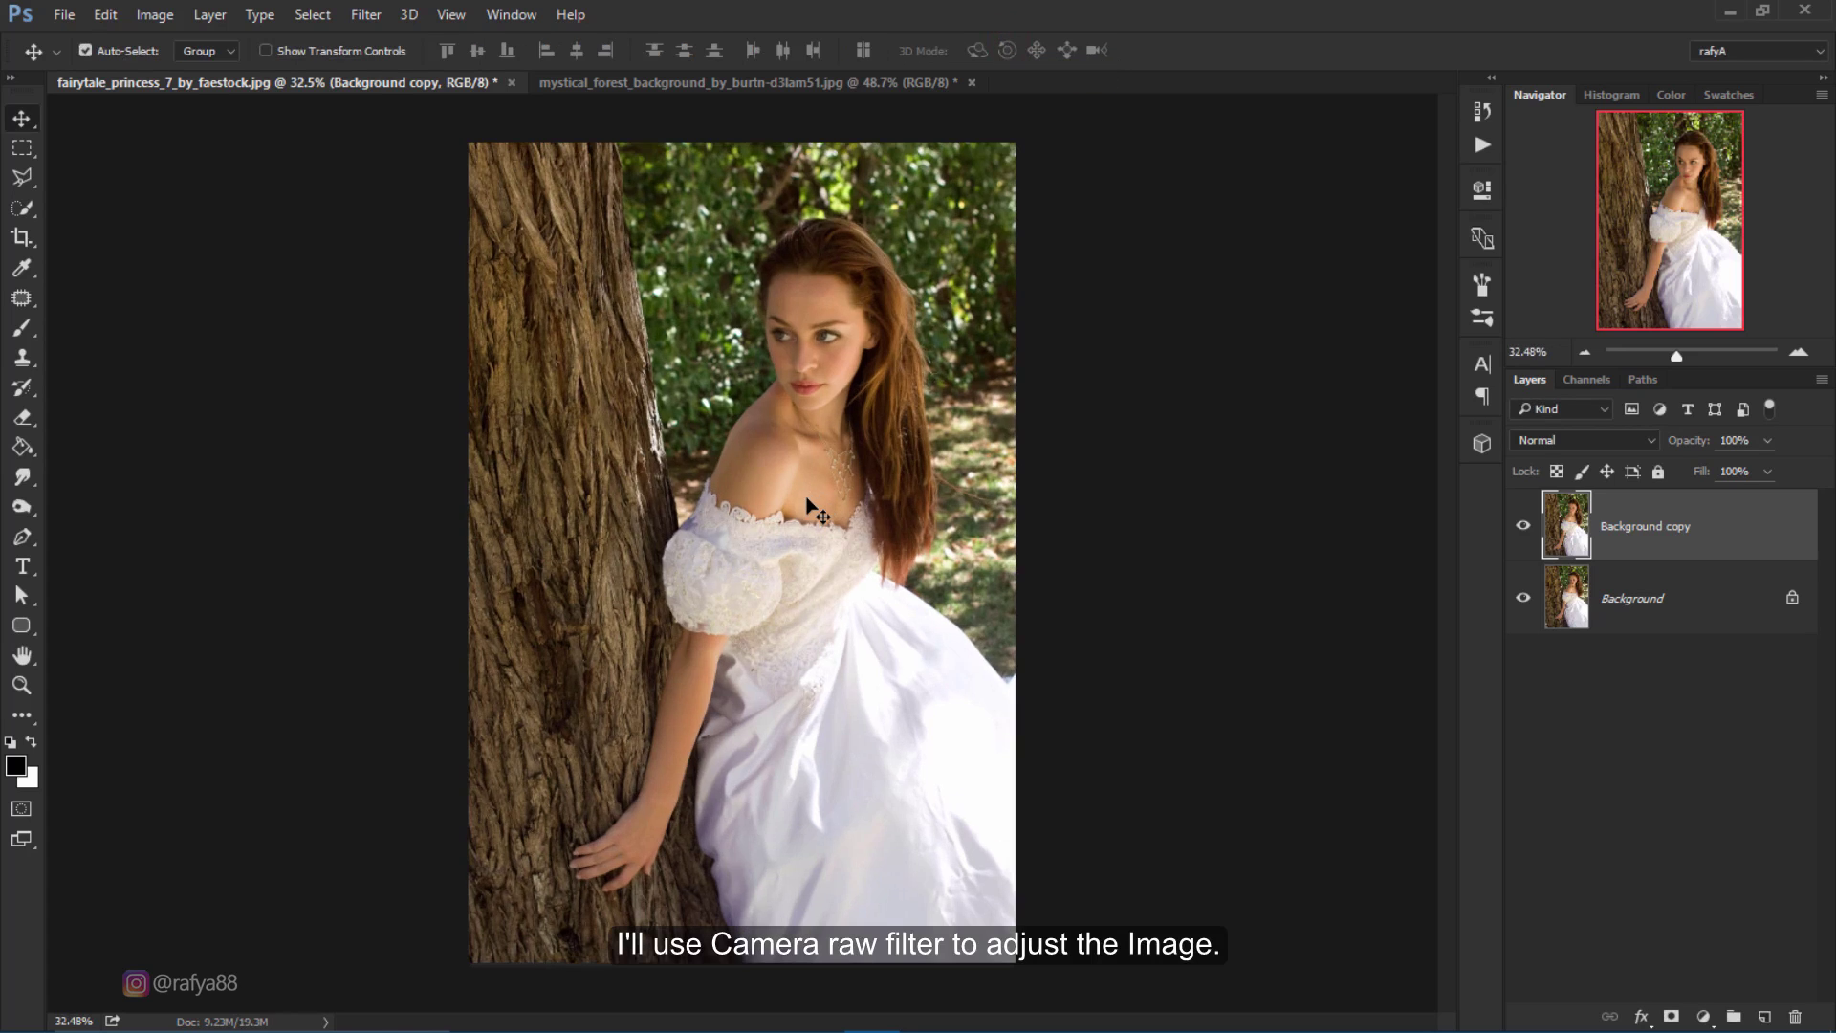
click(367, 14)
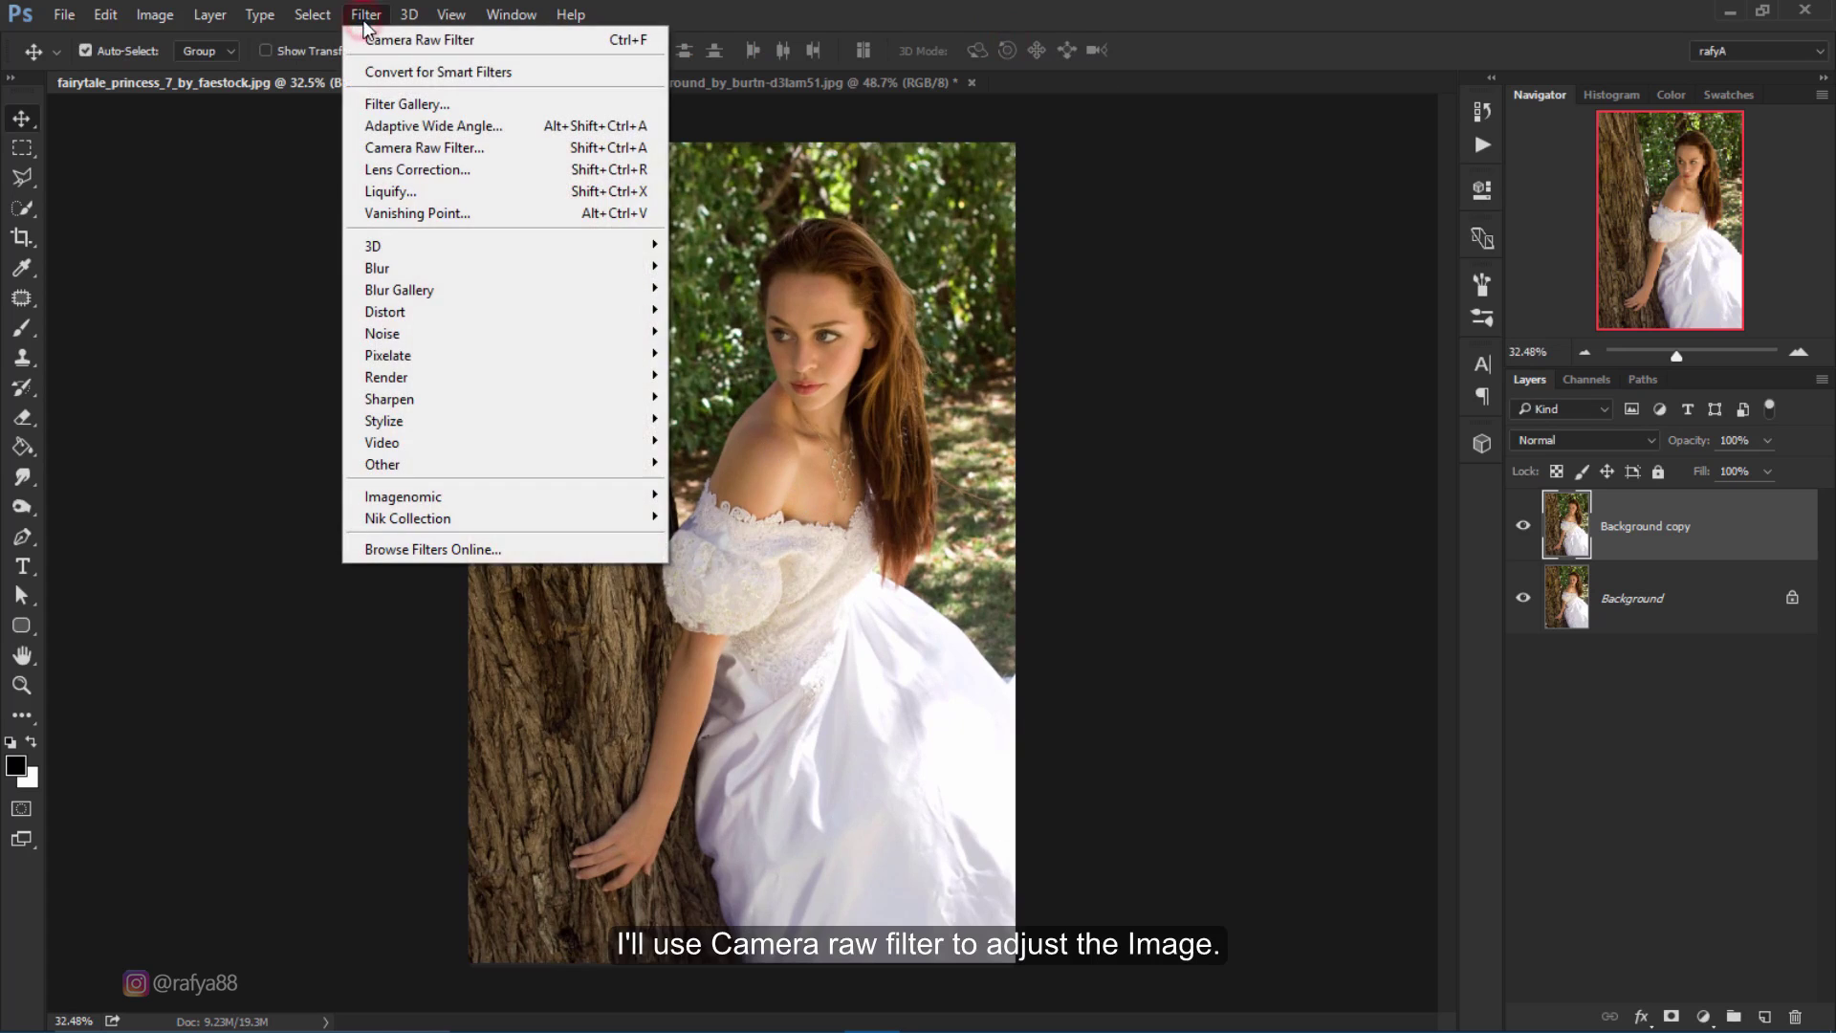
click(462, 152)
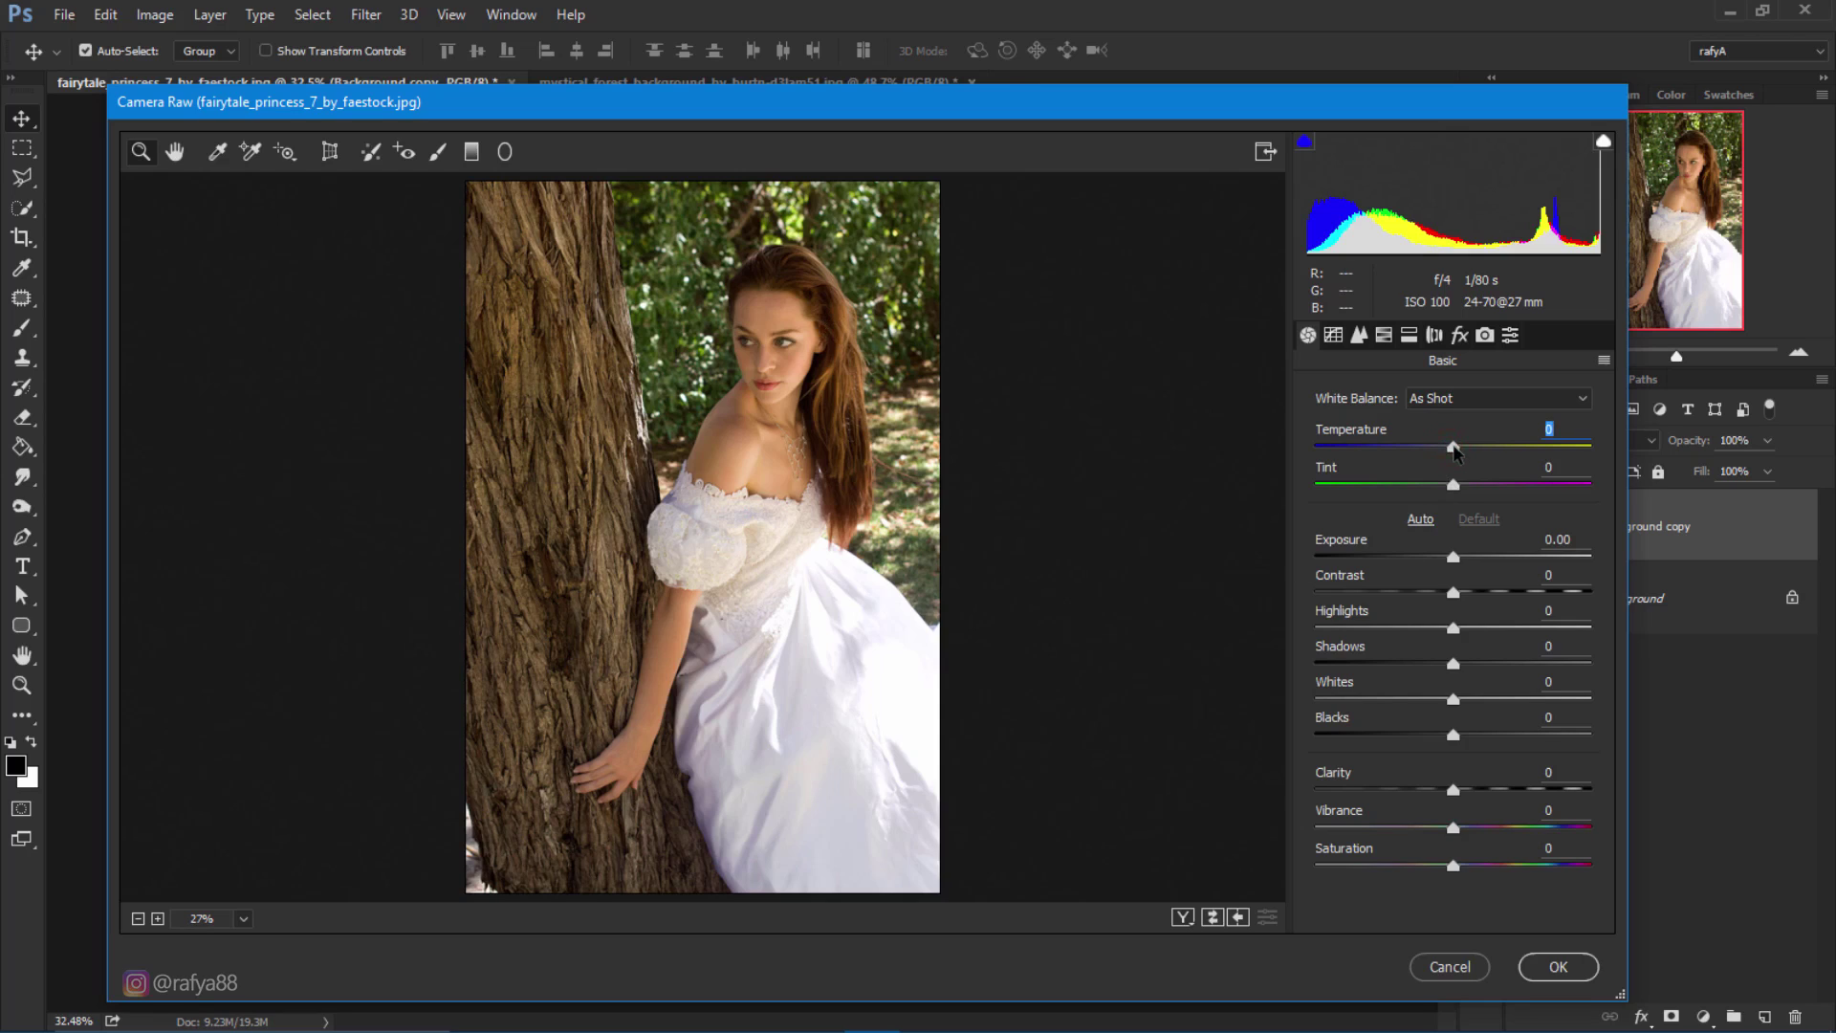
drag(1454, 450, 1432, 453)
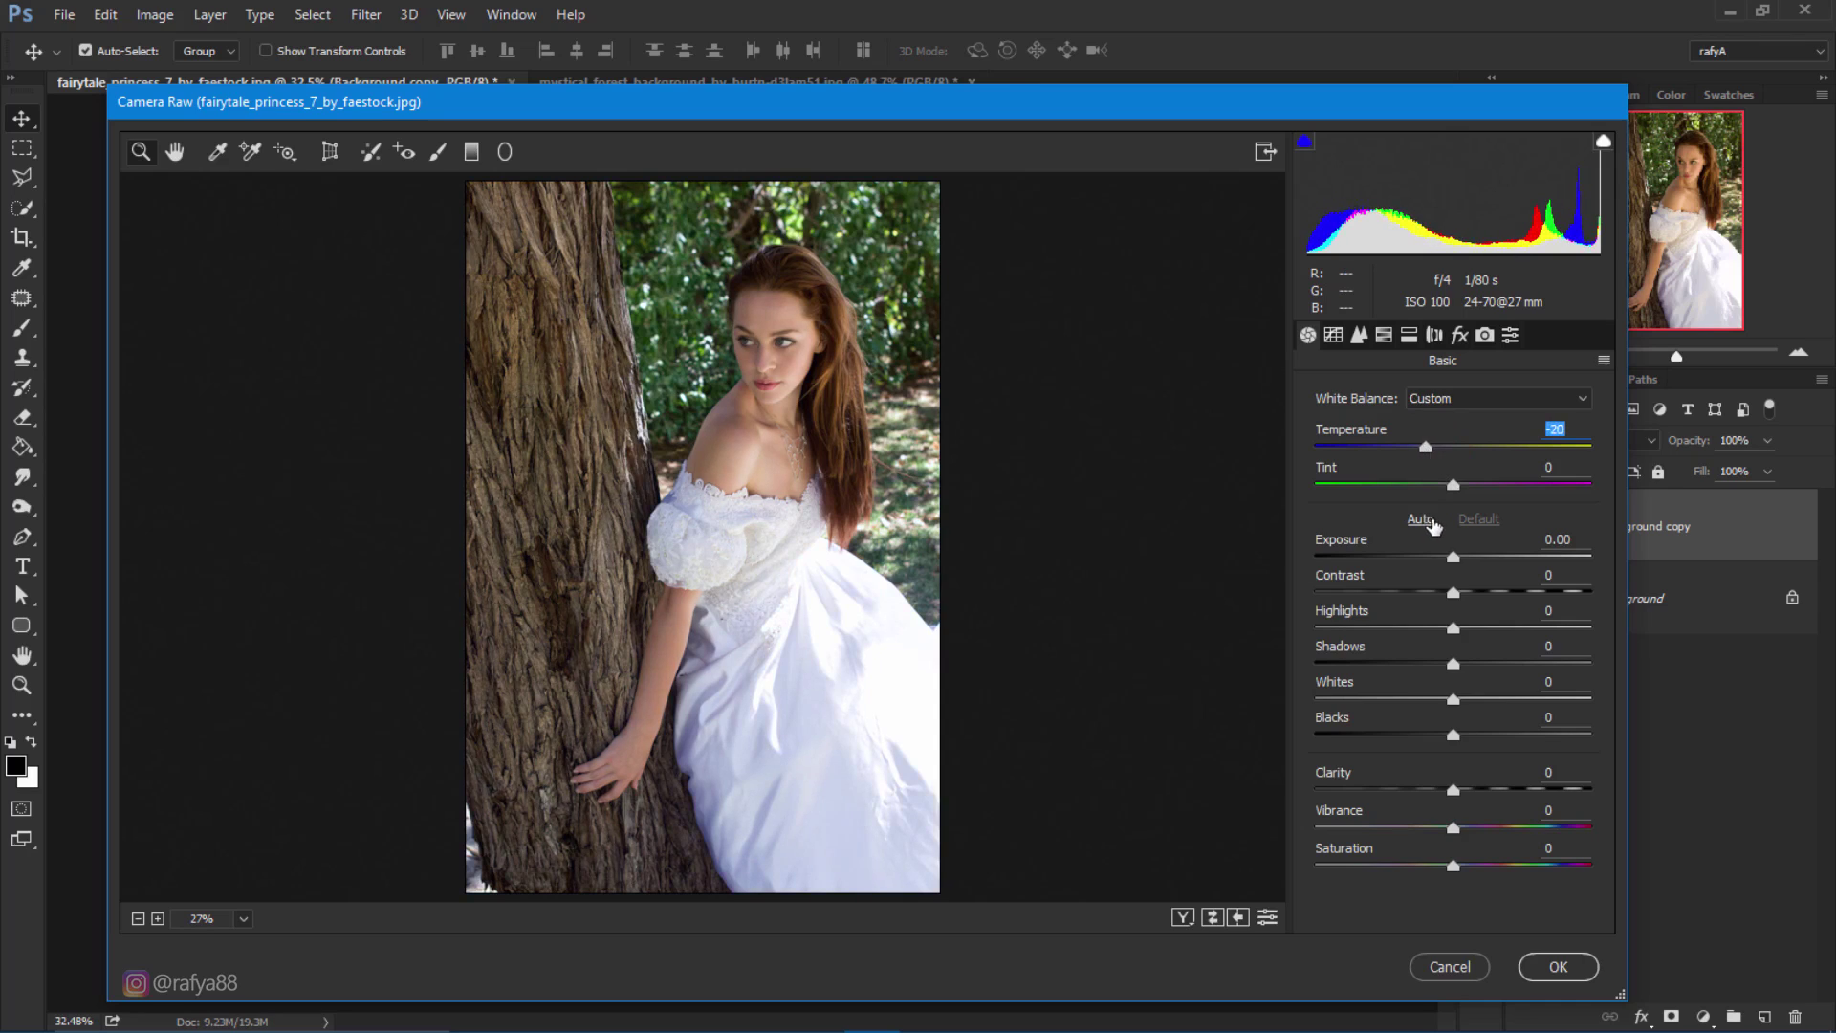
drag(1454, 491, 1460, 492)
drag(1449, 562, 1459, 561)
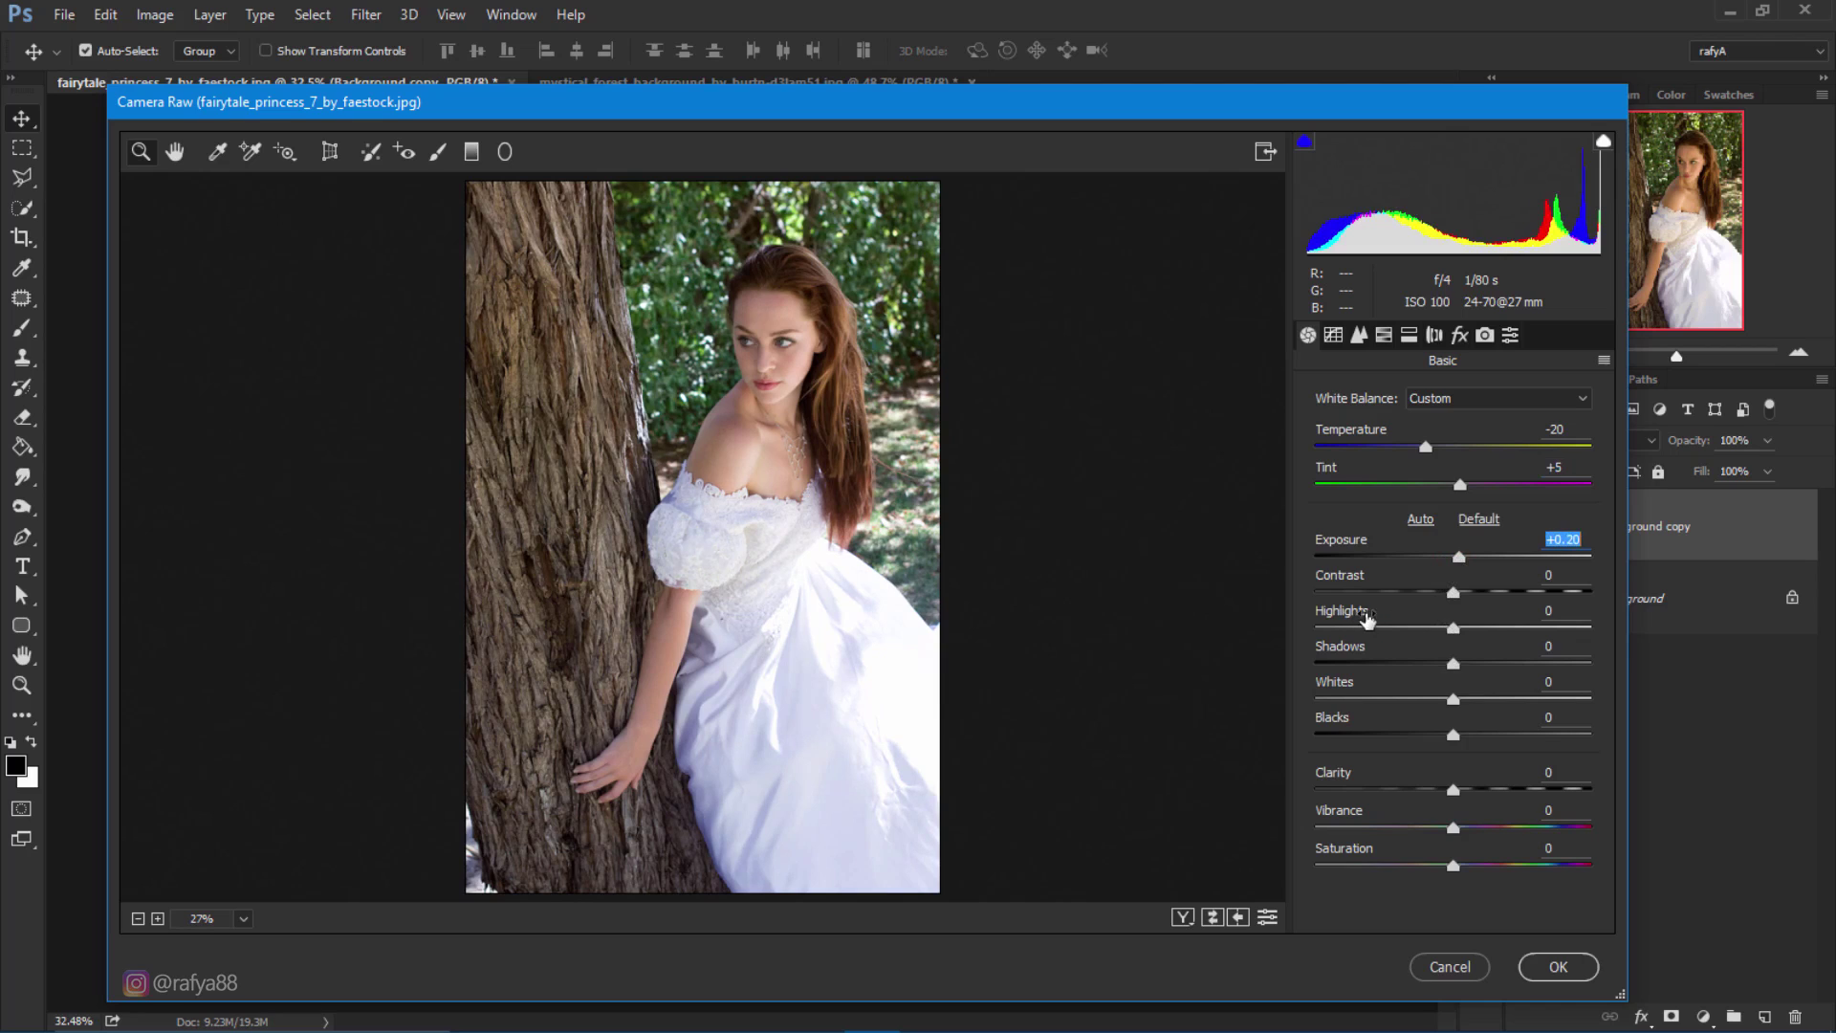
drag(1452, 628, 1352, 627)
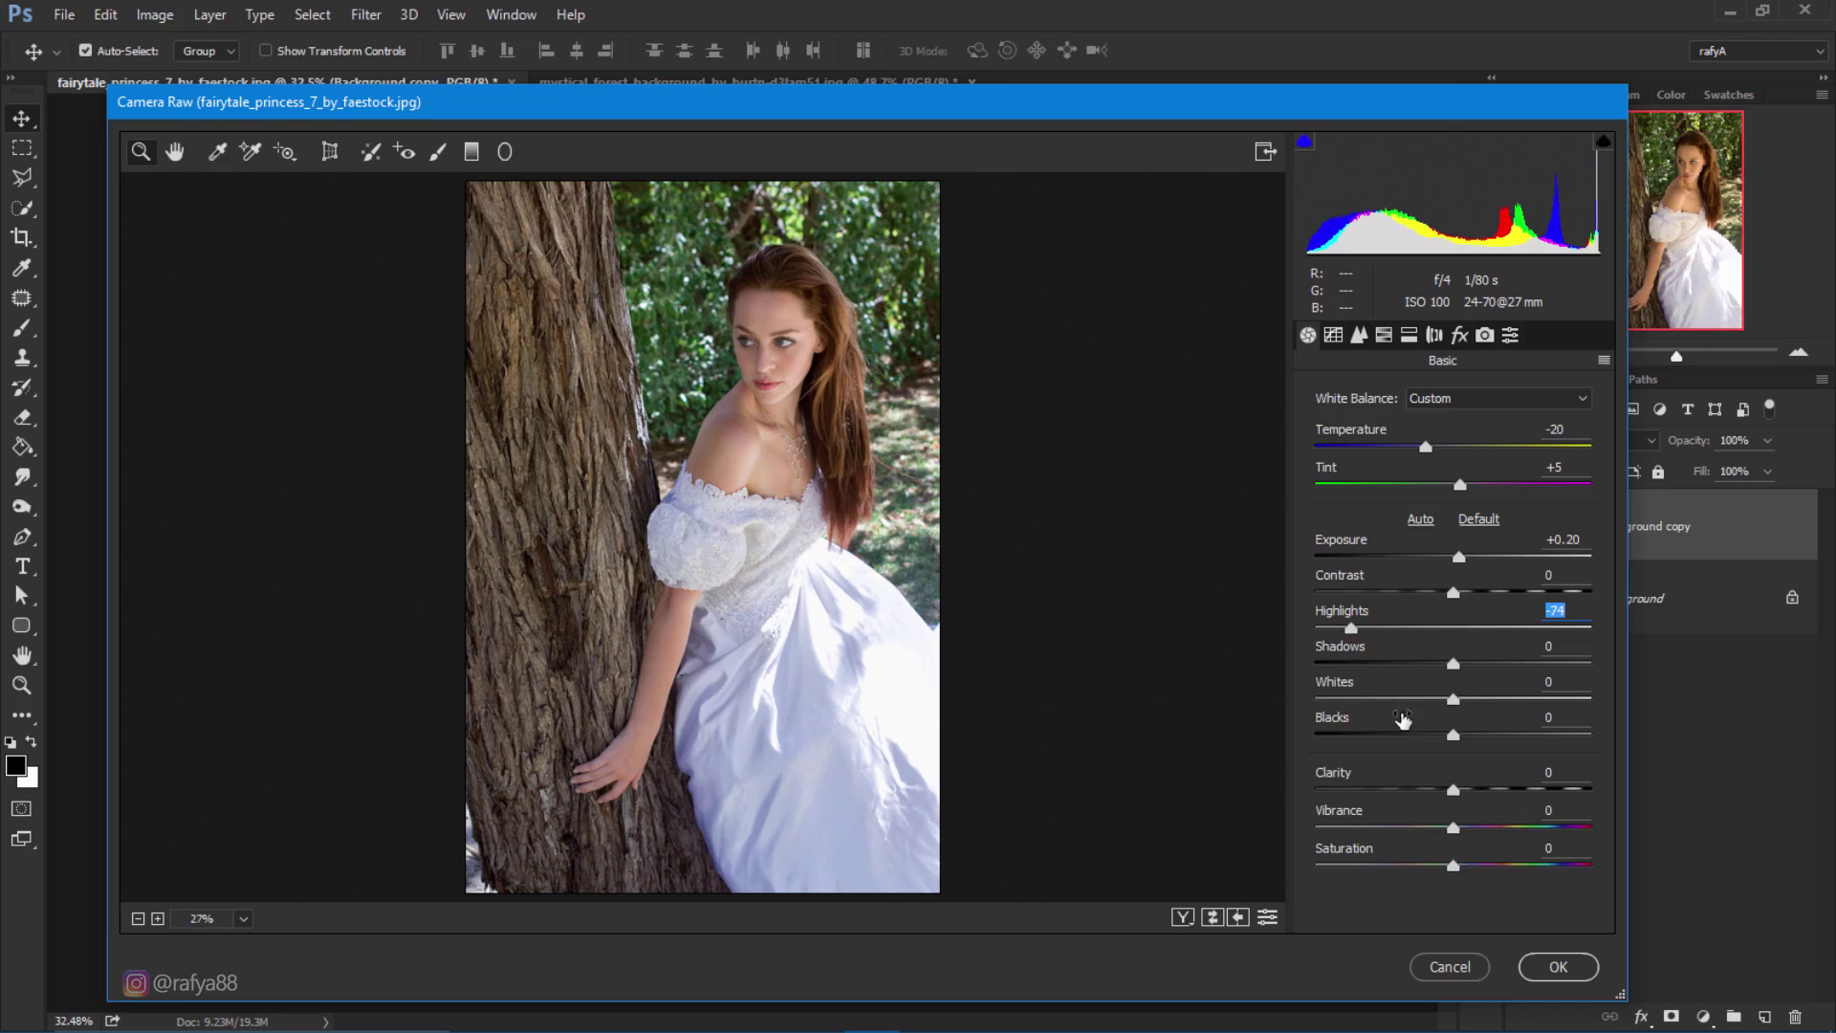
drag(1458, 794, 1484, 796)
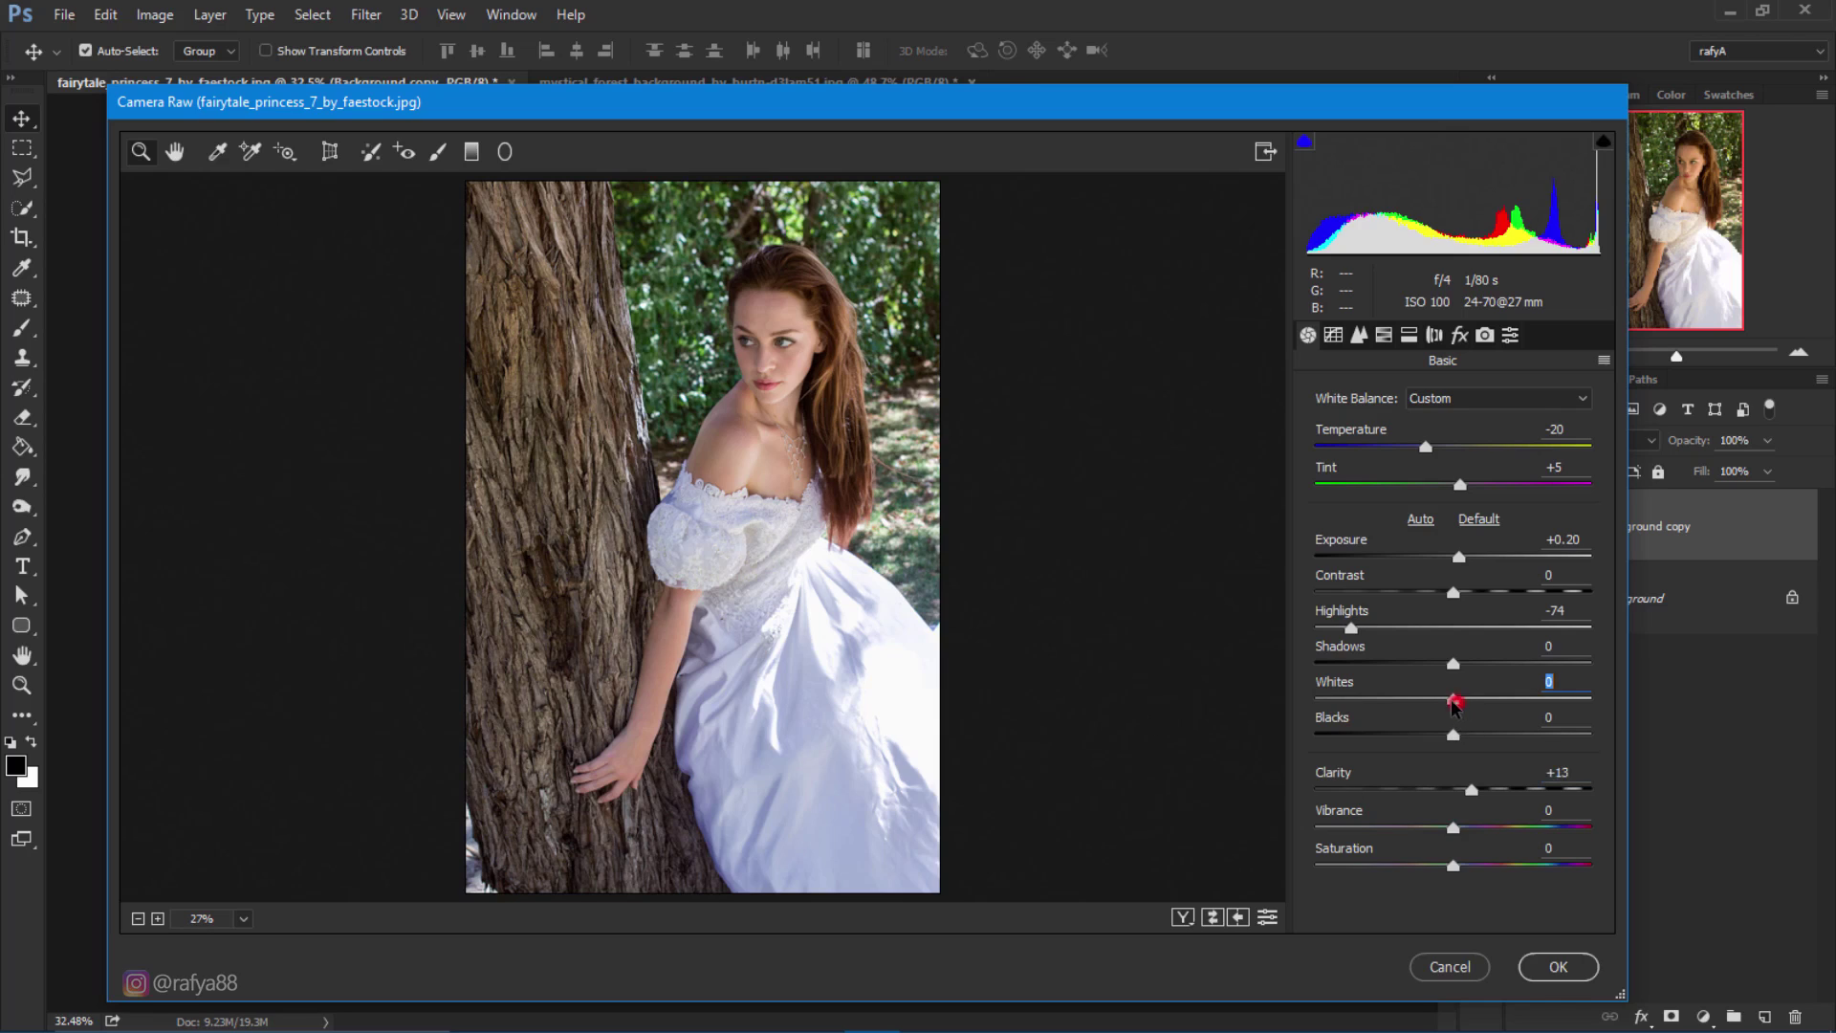
drag(1454, 699, 1434, 699)
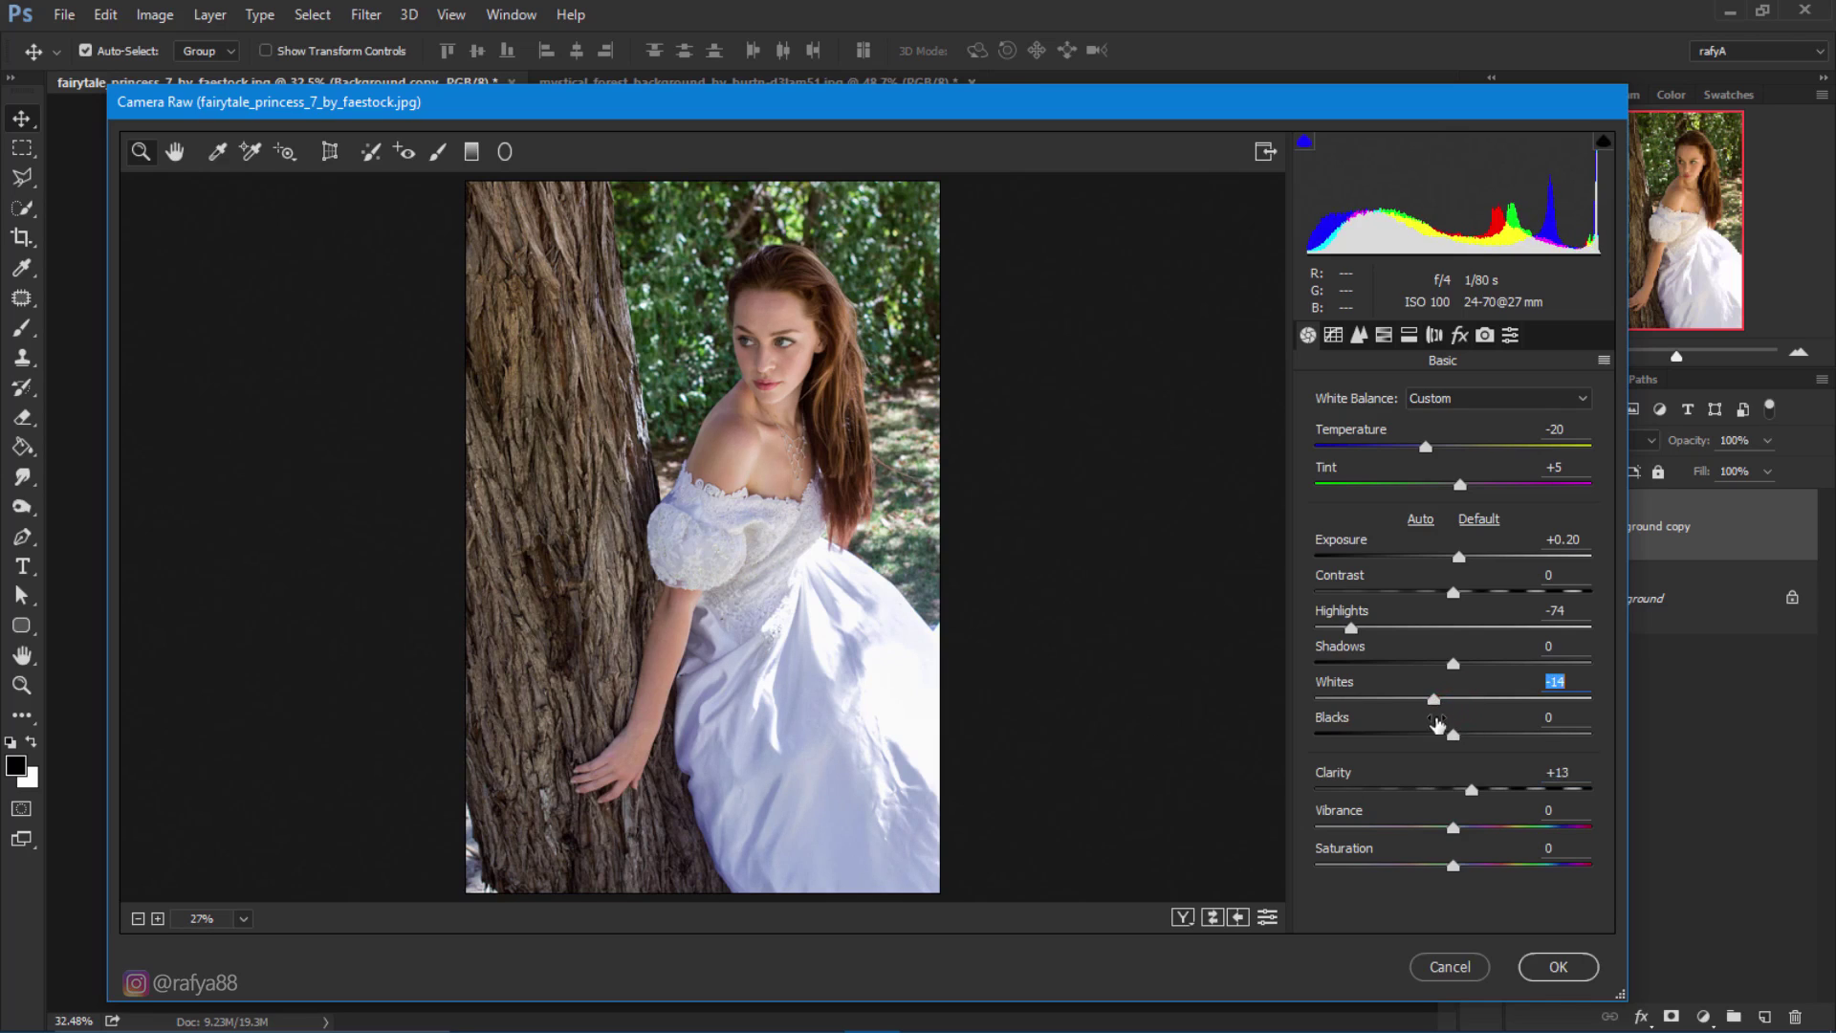
click(1560, 972)
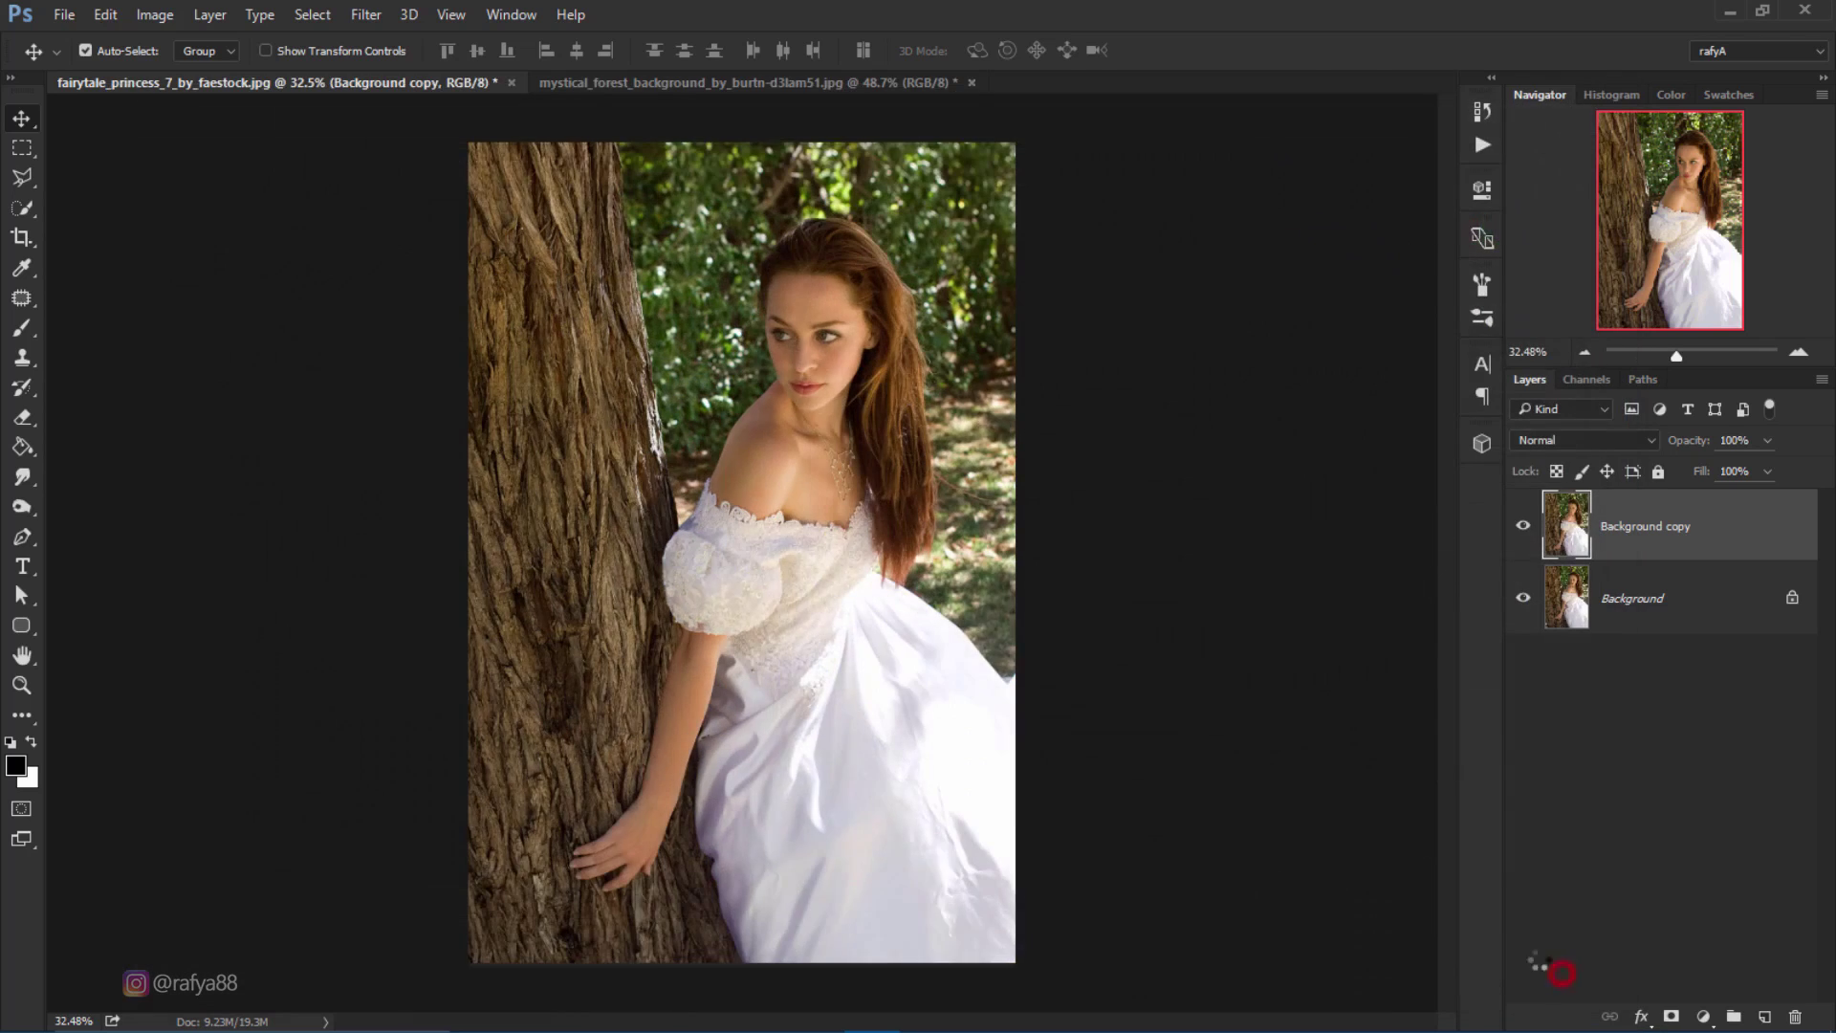
Step: Compare the corrected layer with the original, then rename the copy to 'model'
click(1524, 529)
click(1522, 528)
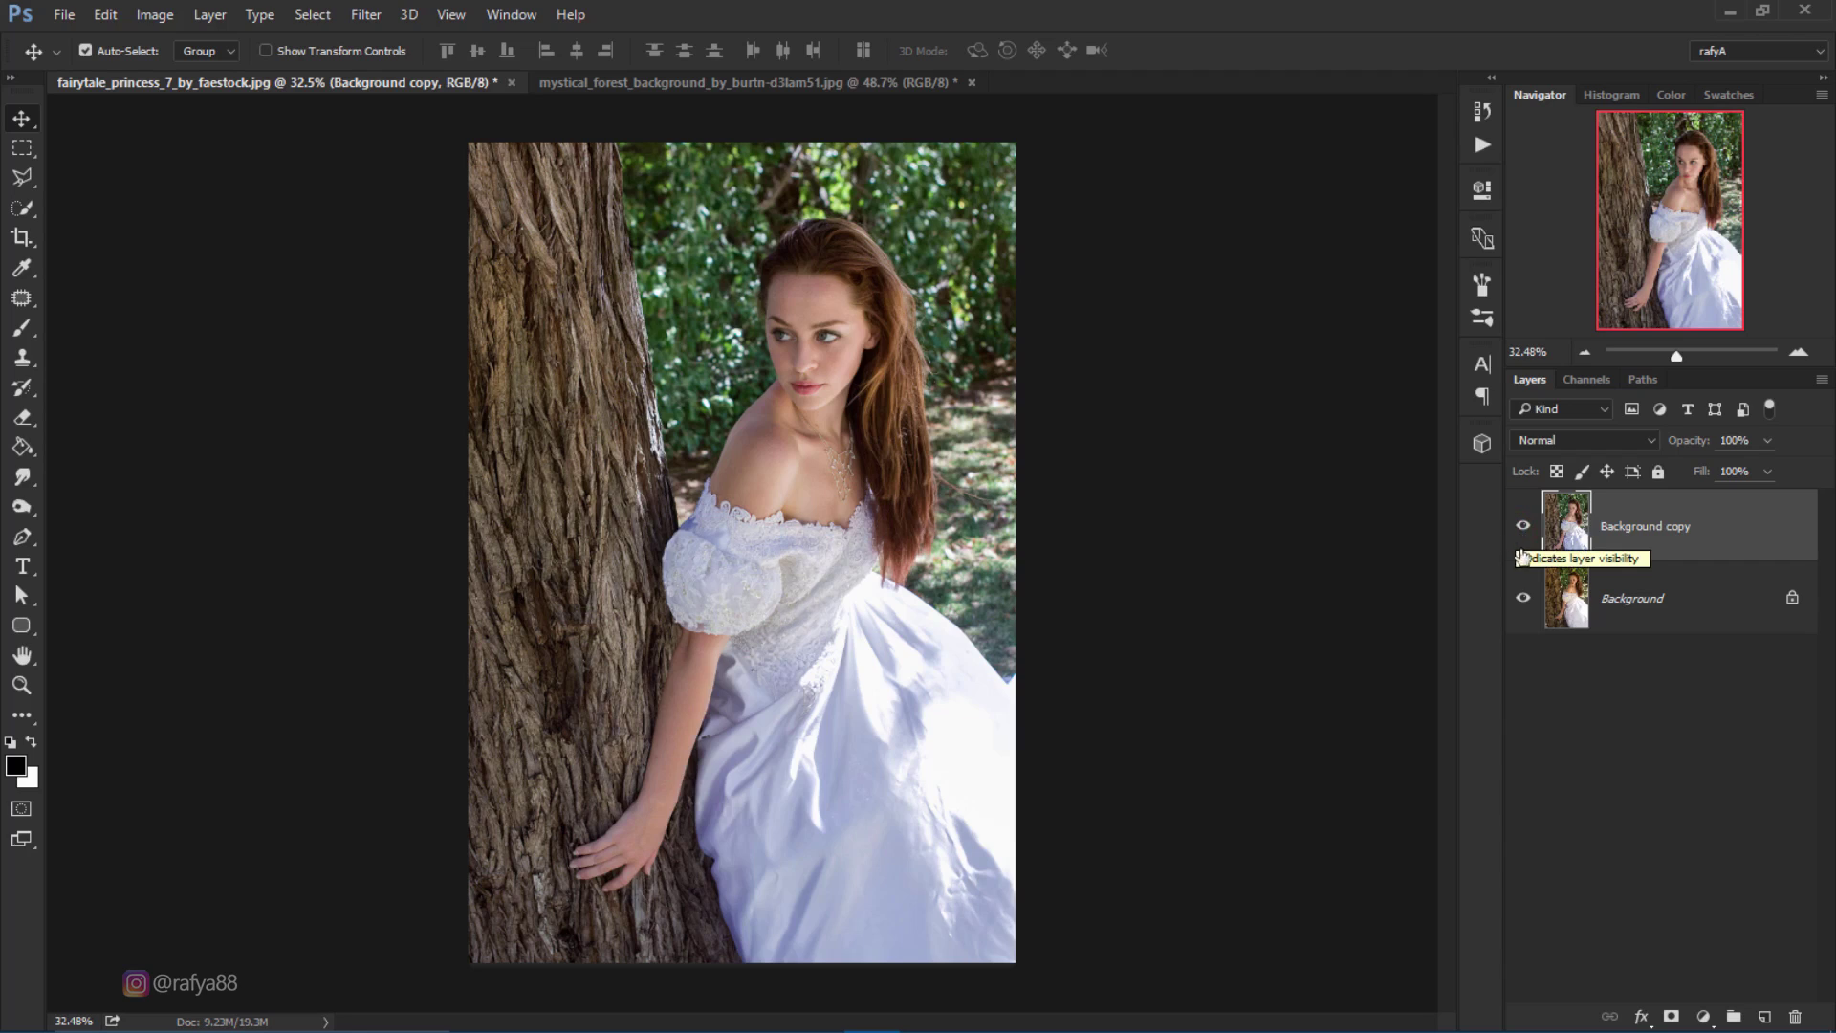
double_click(1650, 530)
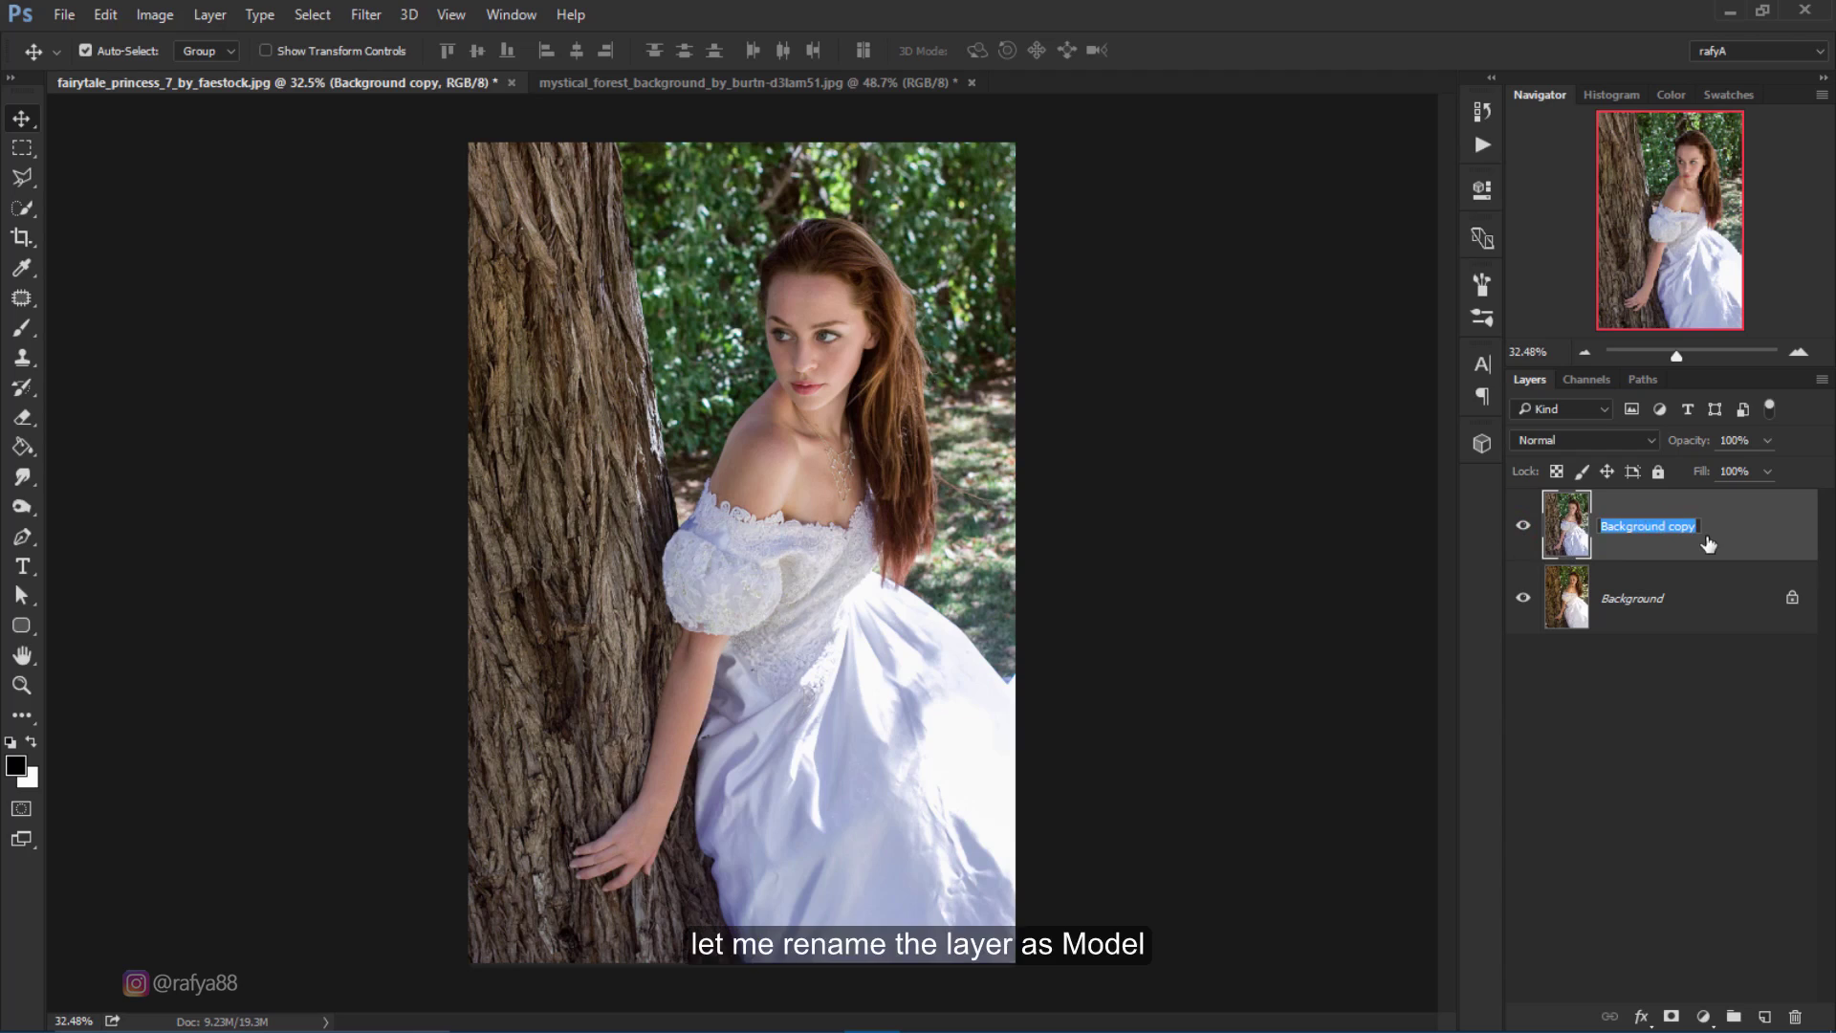
text(model)
click(1708, 543)
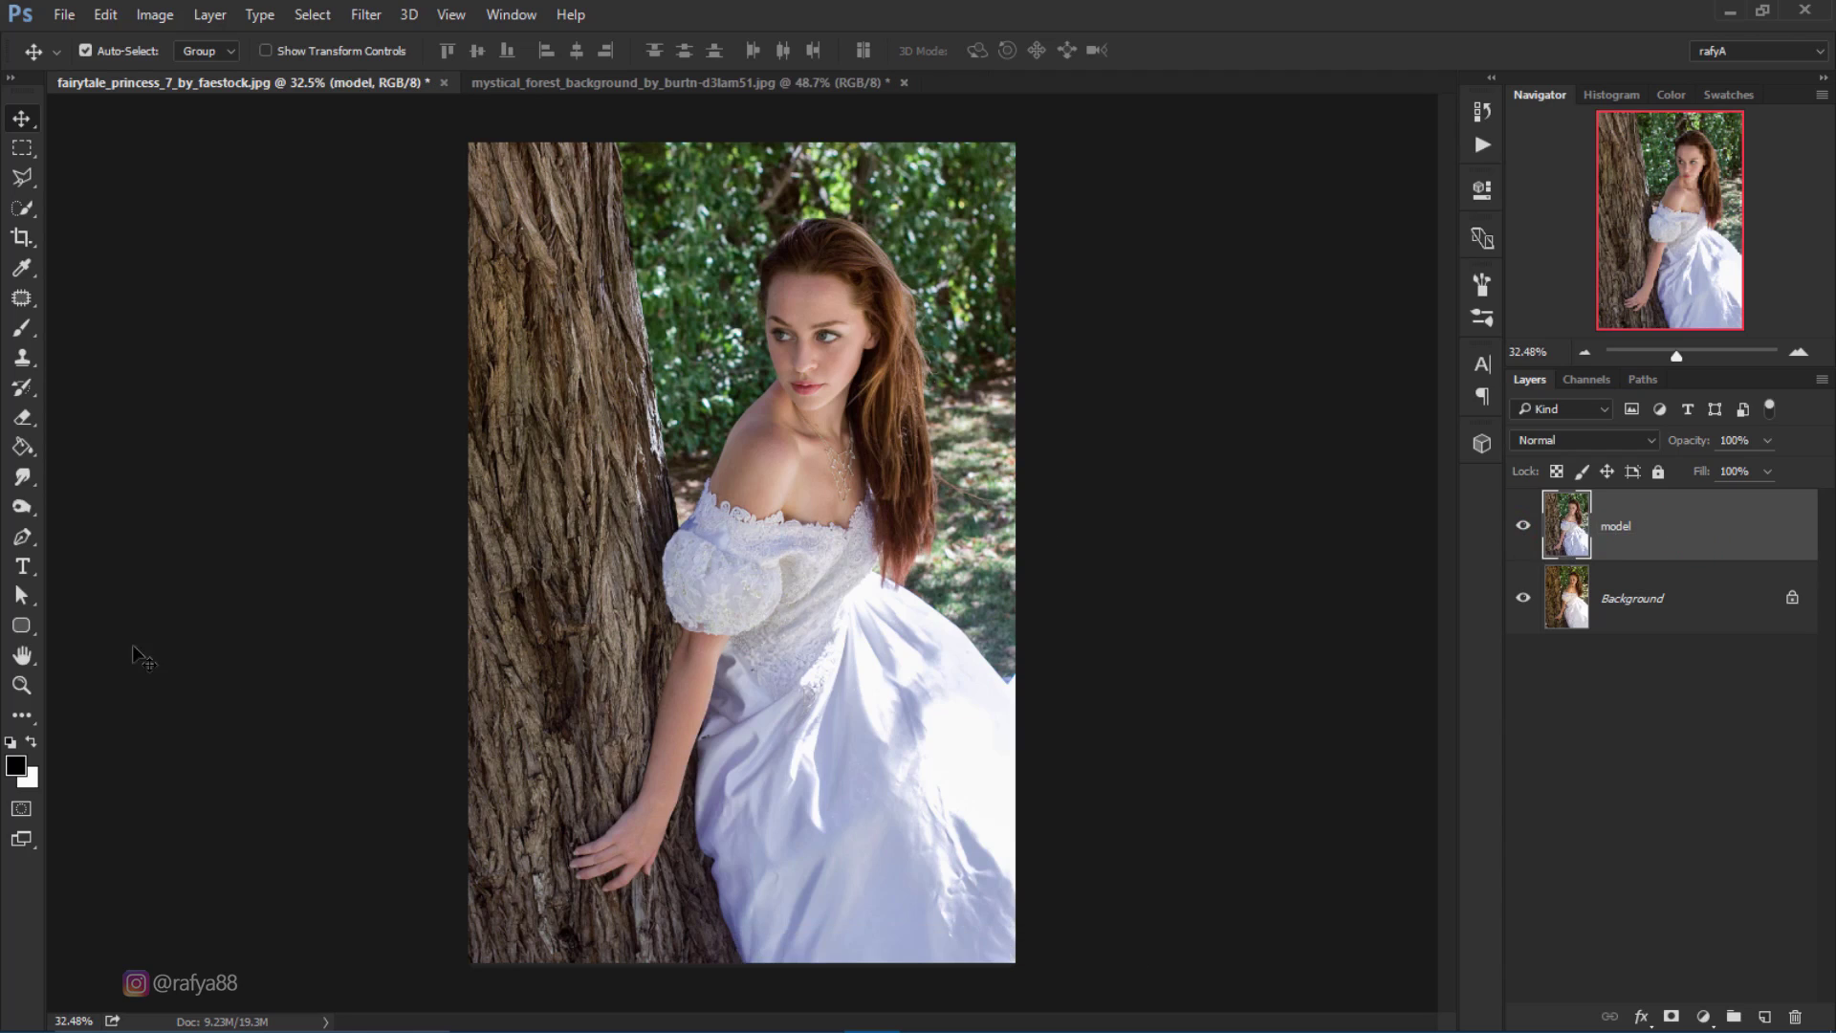
Step: Start a Pen path tracing down the tree trunk edge toward the shoulder
click(26, 539)
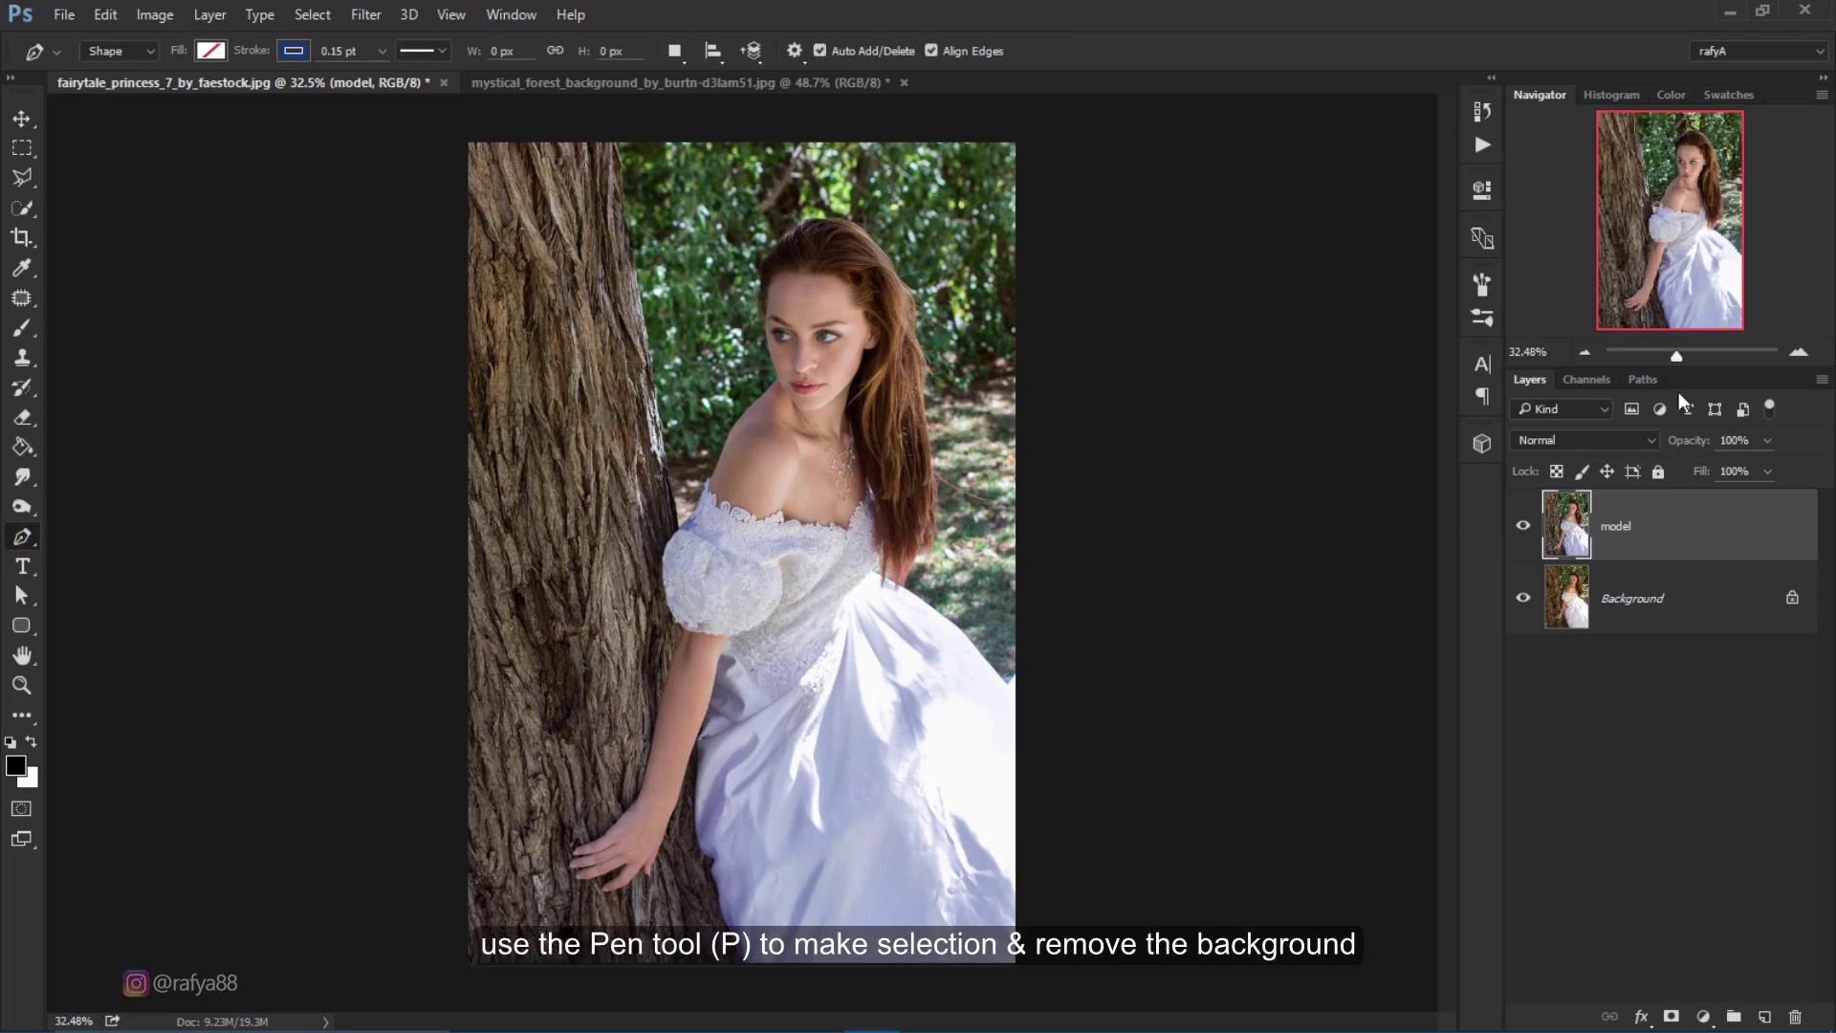
click(1800, 354)
click(1800, 354)
click(1800, 354)
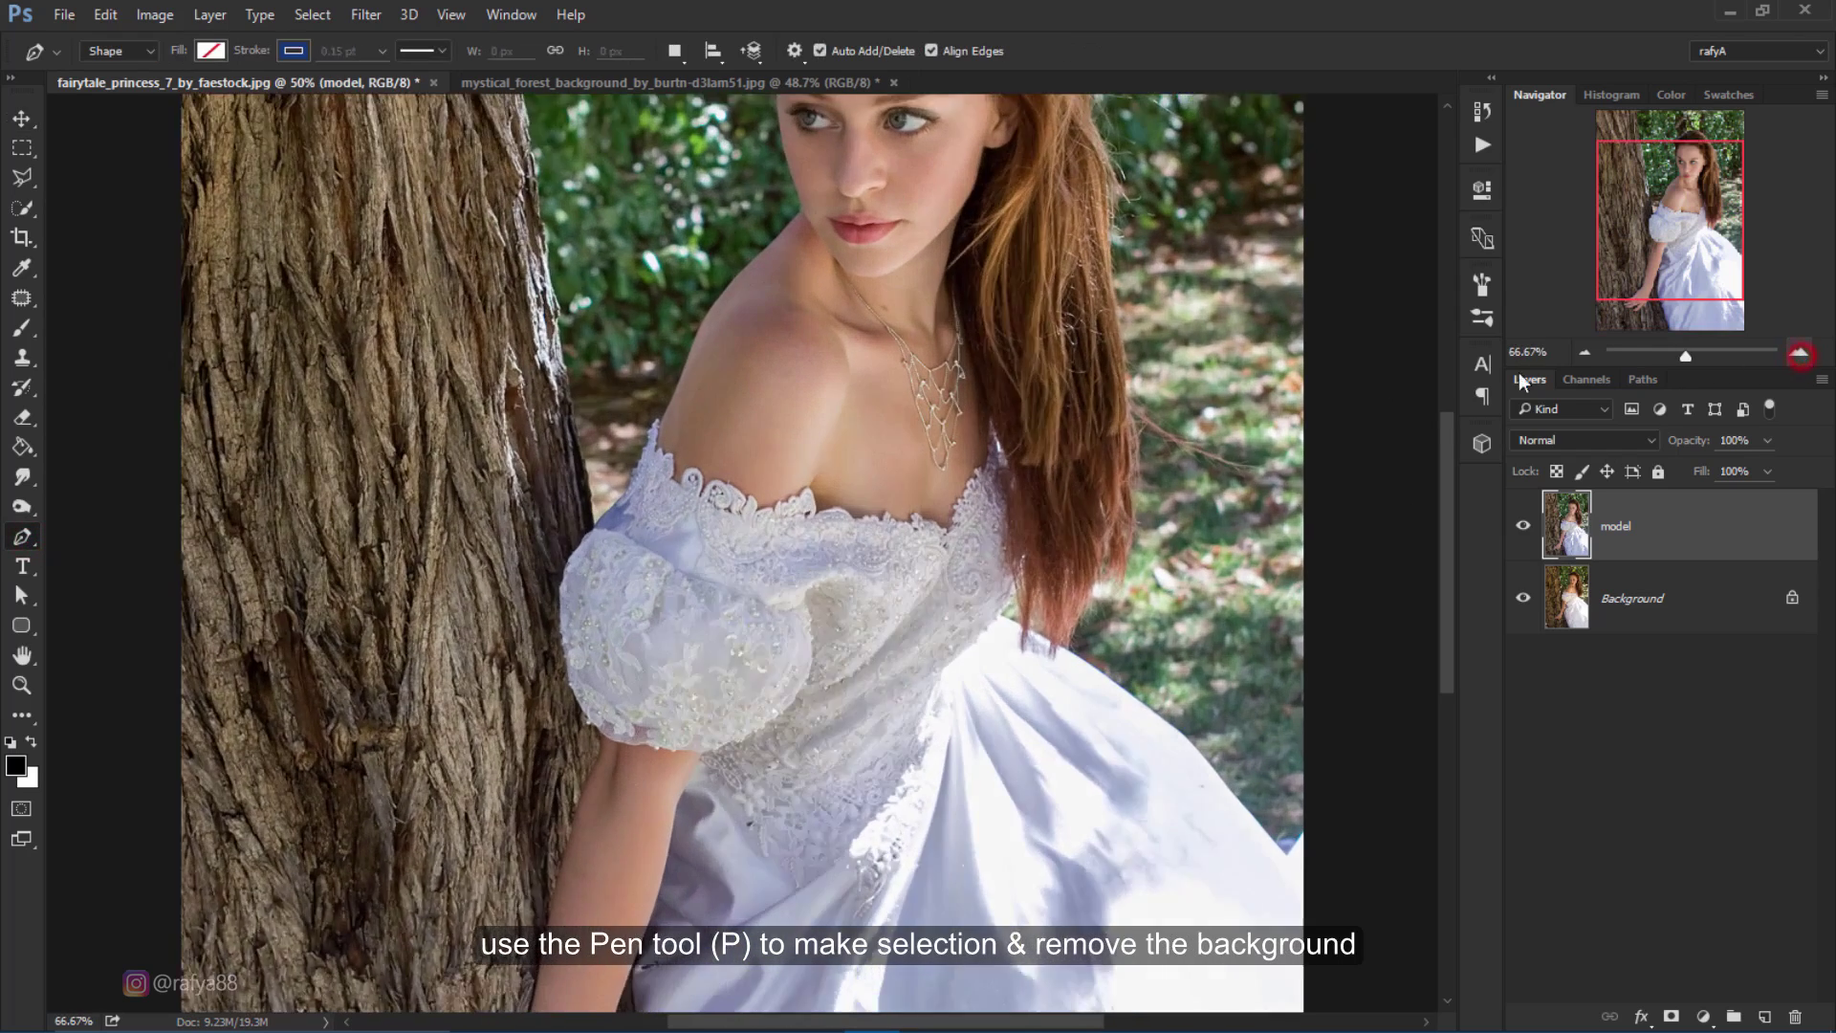
drag(734, 304, 816, 768)
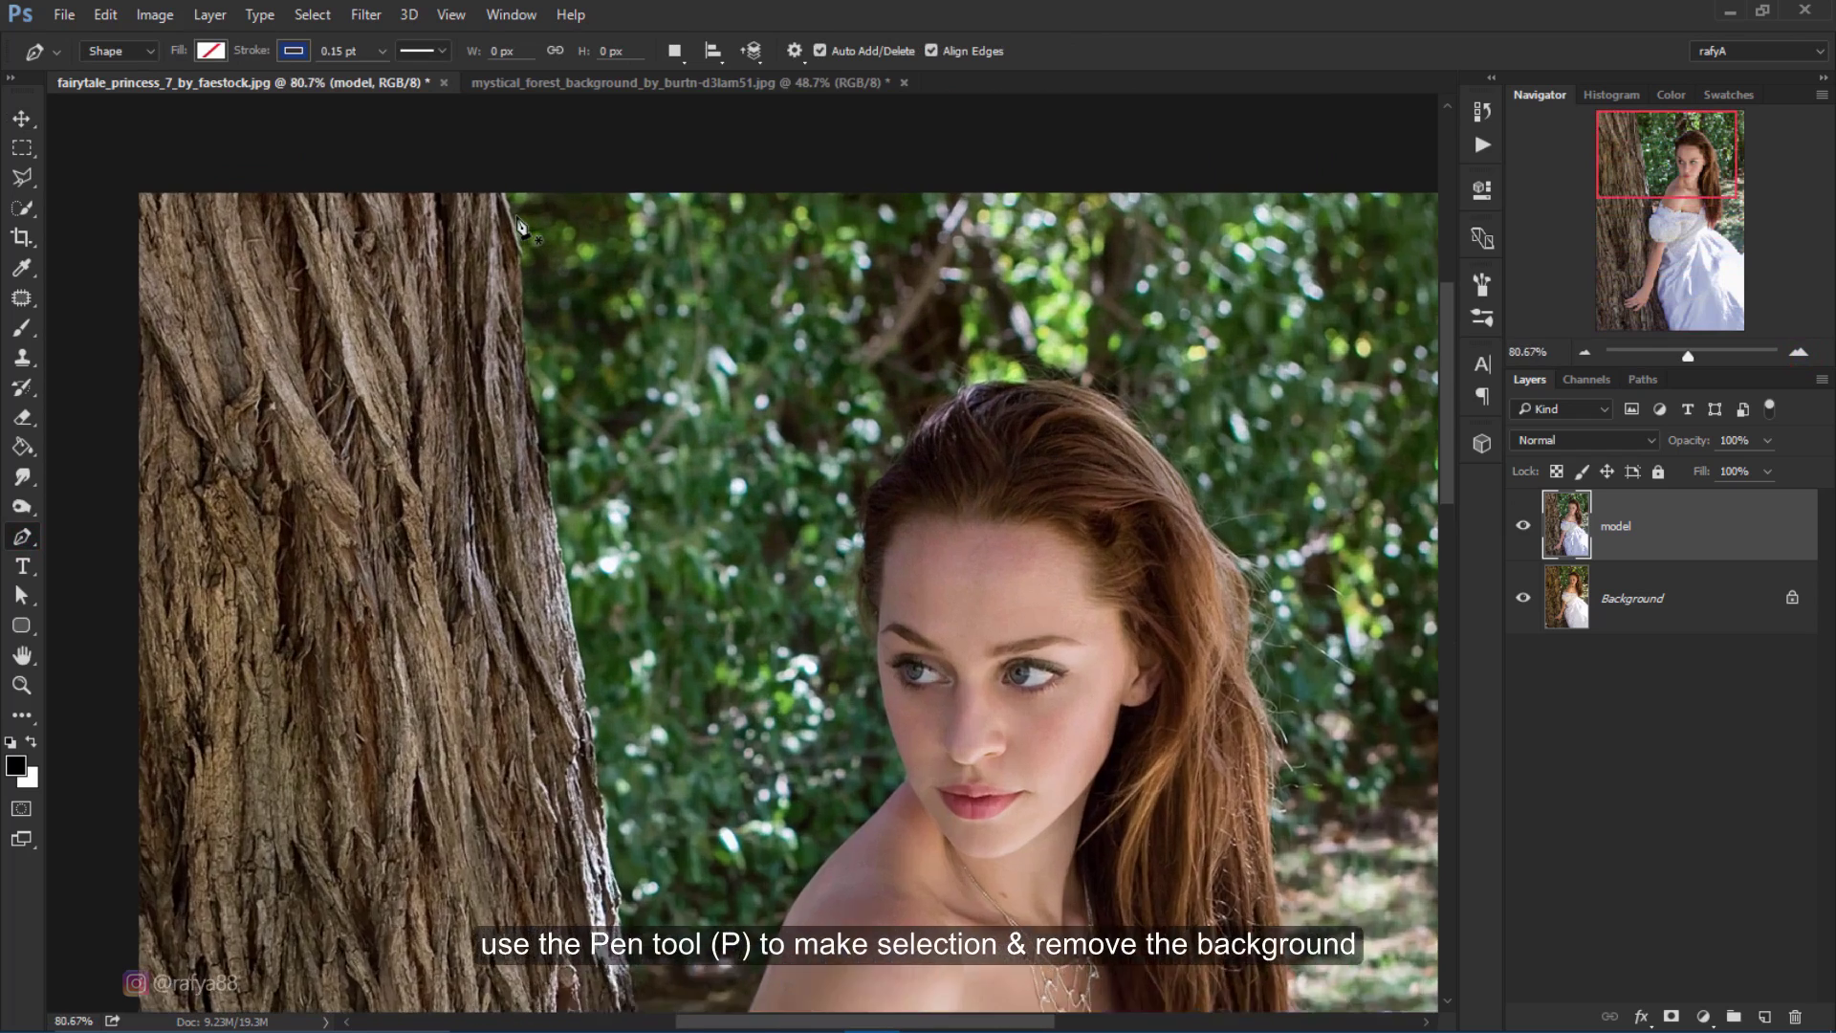
scroll(516, 225, up, 3)
click(495, 172)
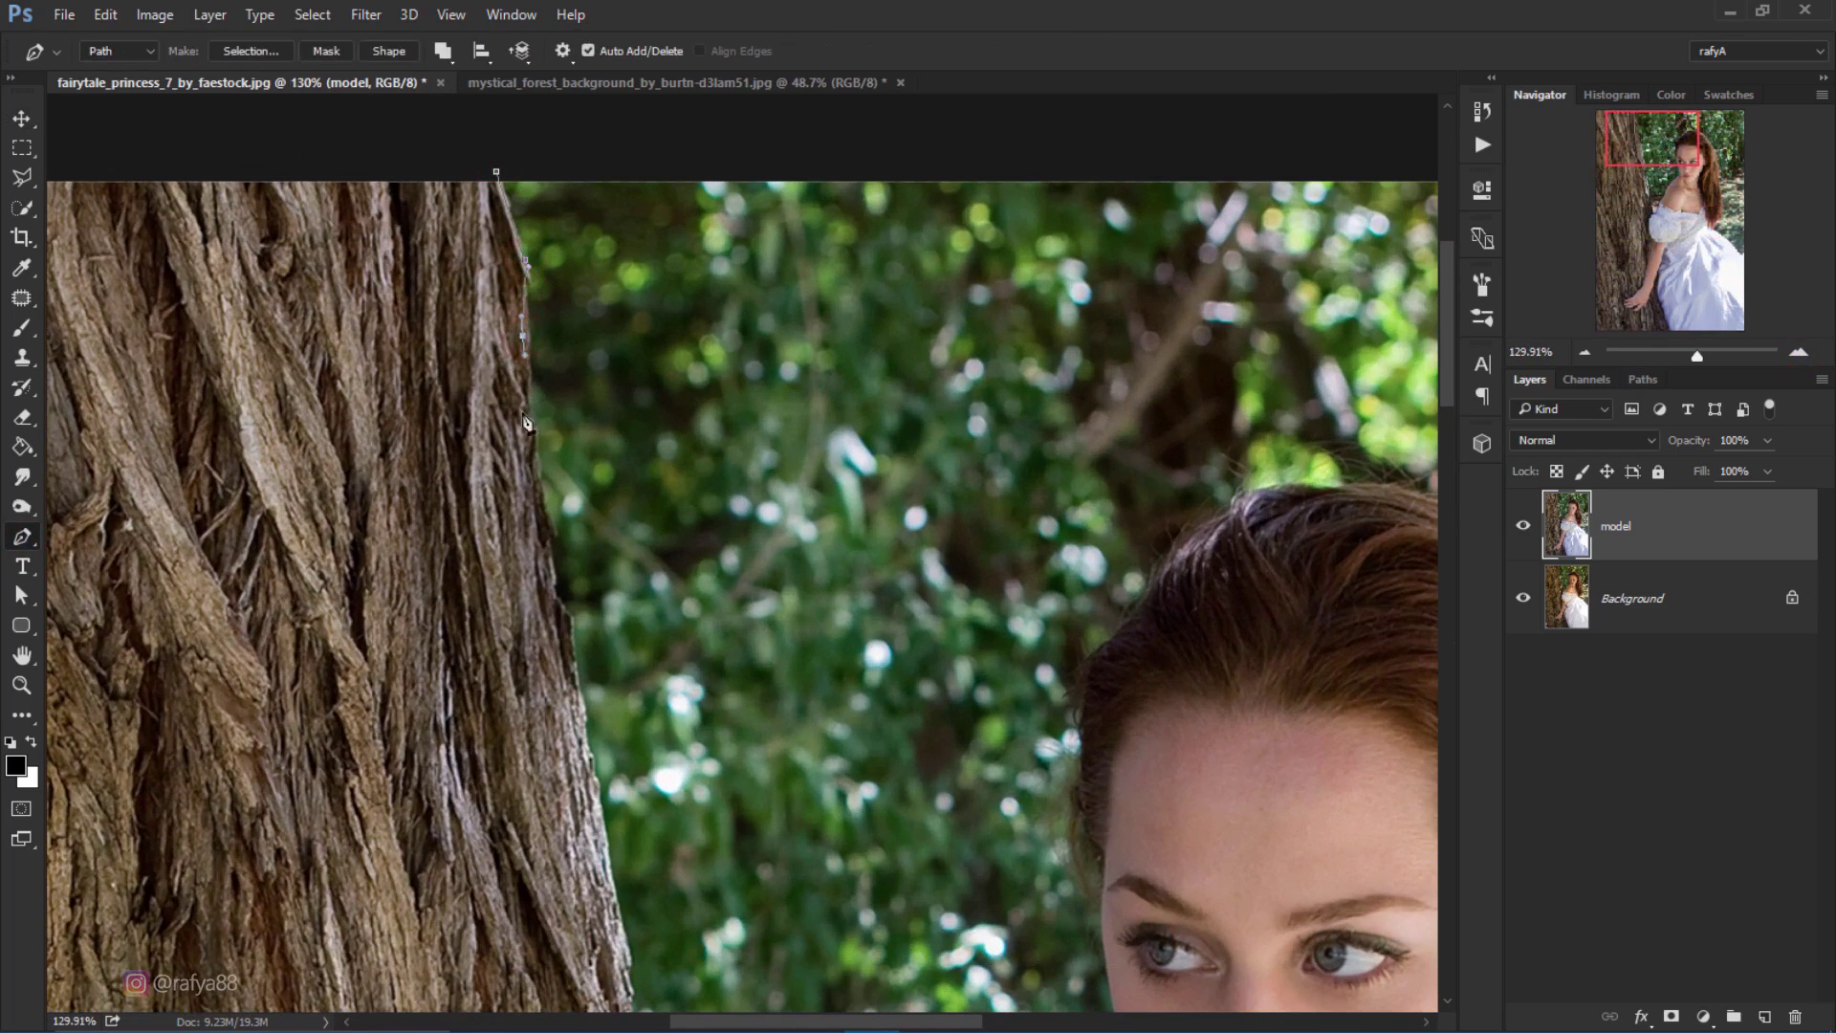
click(536, 460)
click(542, 501)
scroll(555, 535, down, 3)
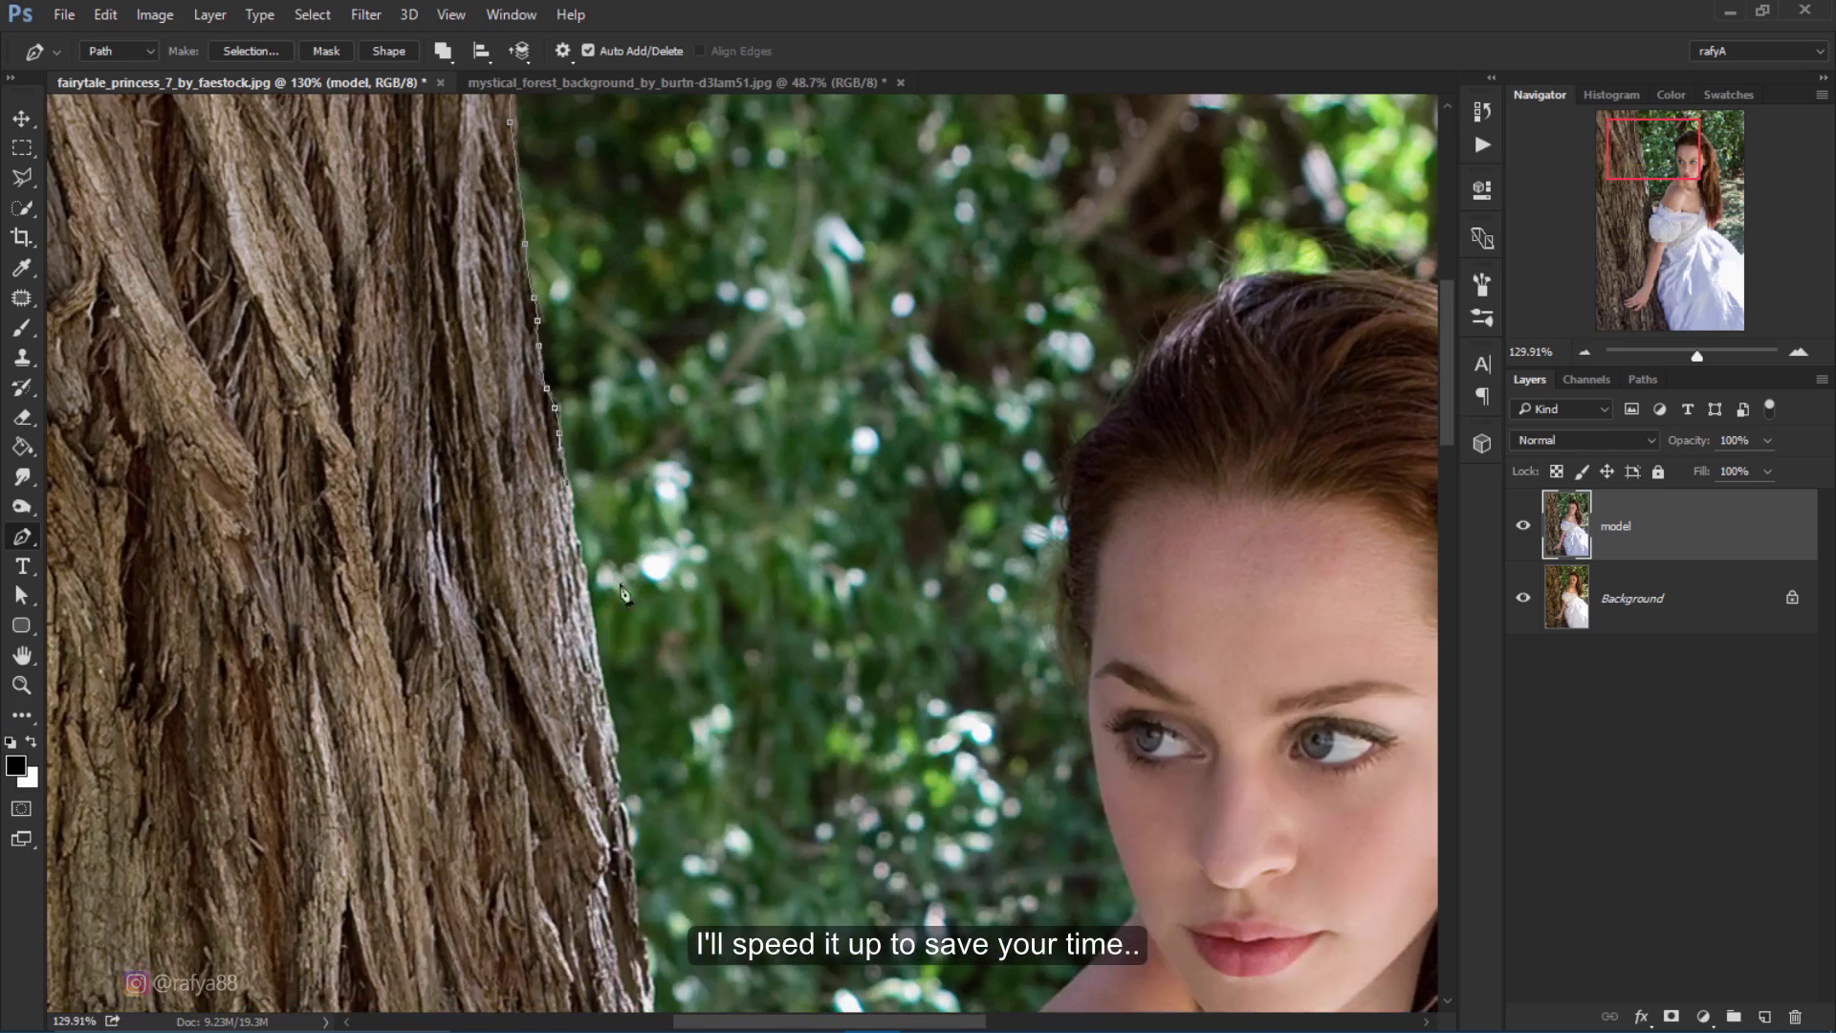
scroll(588, 612, down, 3)
scroll(636, 717, down, 3)
click(682, 675)
click(691, 733)
click(705, 796)
click(714, 852)
click(718, 878)
click(725, 921)
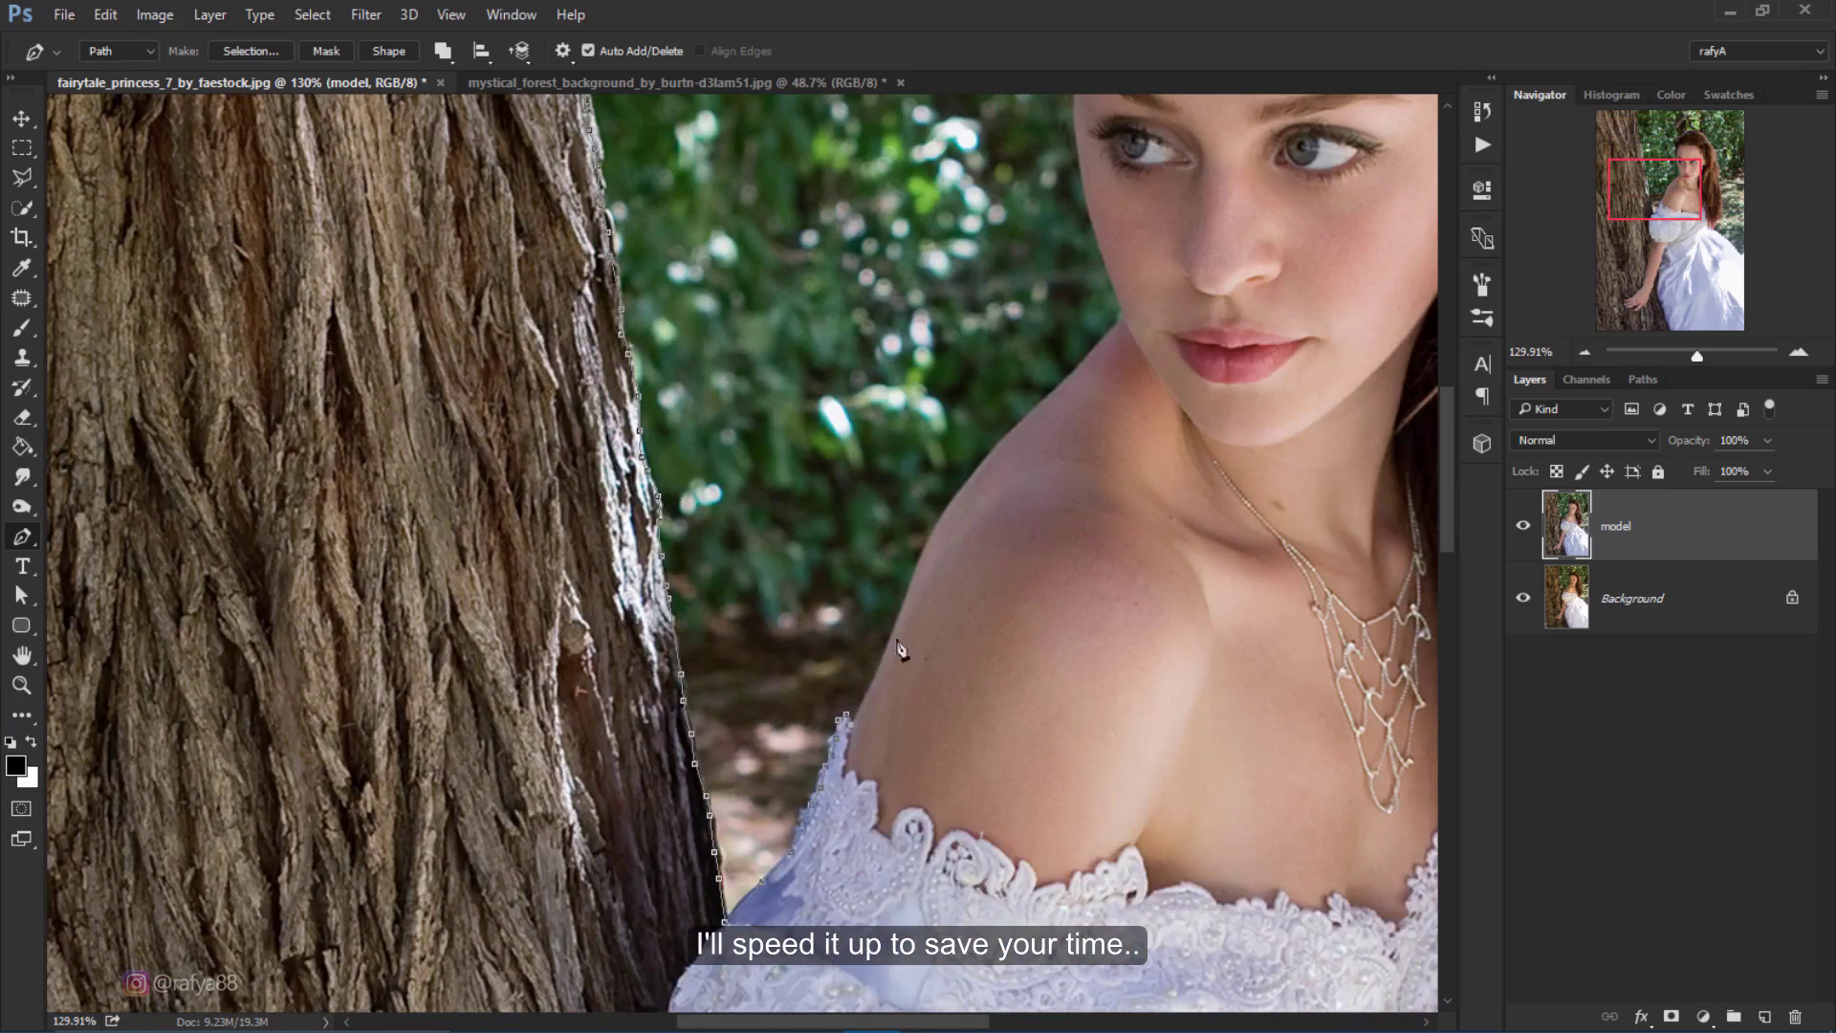
Step: Continue the path along the hair, face and dress edges
scroll(1004, 497, up, 3)
scroll(822, 487, up, 2)
scroll(784, 430, up, 3)
click(771, 380)
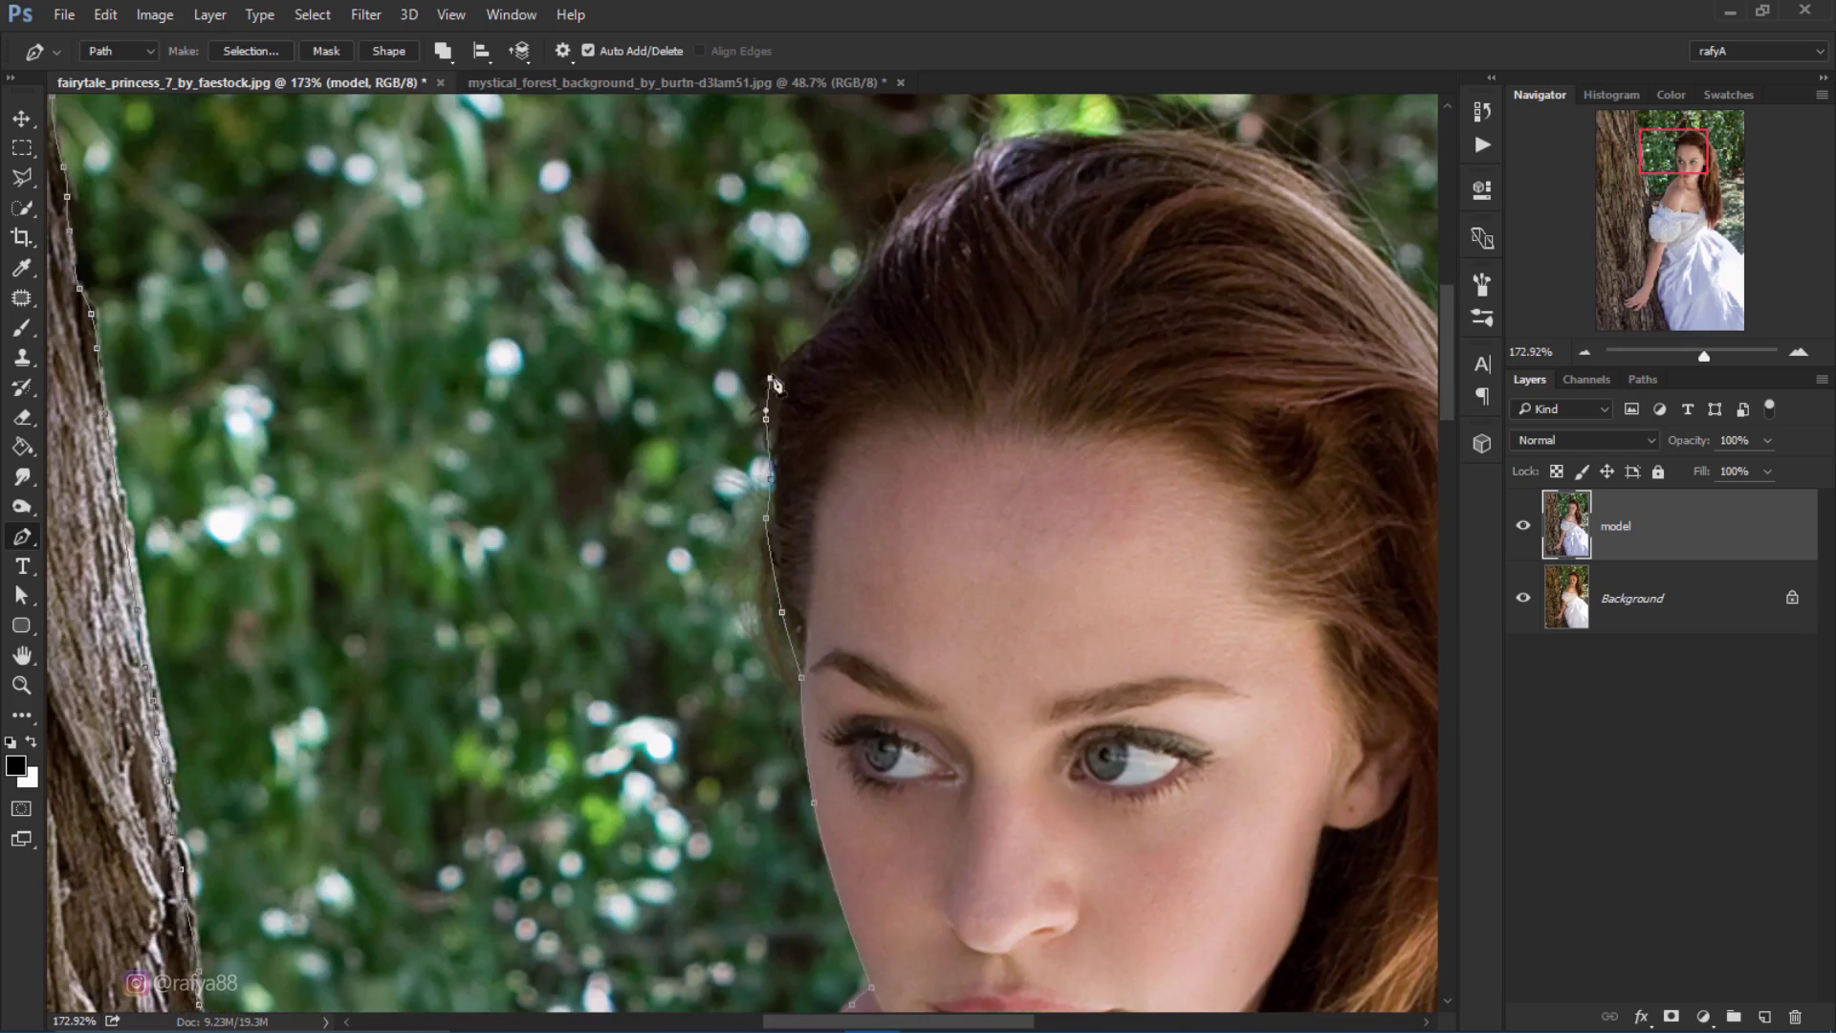
scroll(935, 357, up, 2)
scroll(910, 553, right, 2)
scroll(1014, 656, down, 3)
scroll(1042, 669, down, 5)
click(1057, 765)
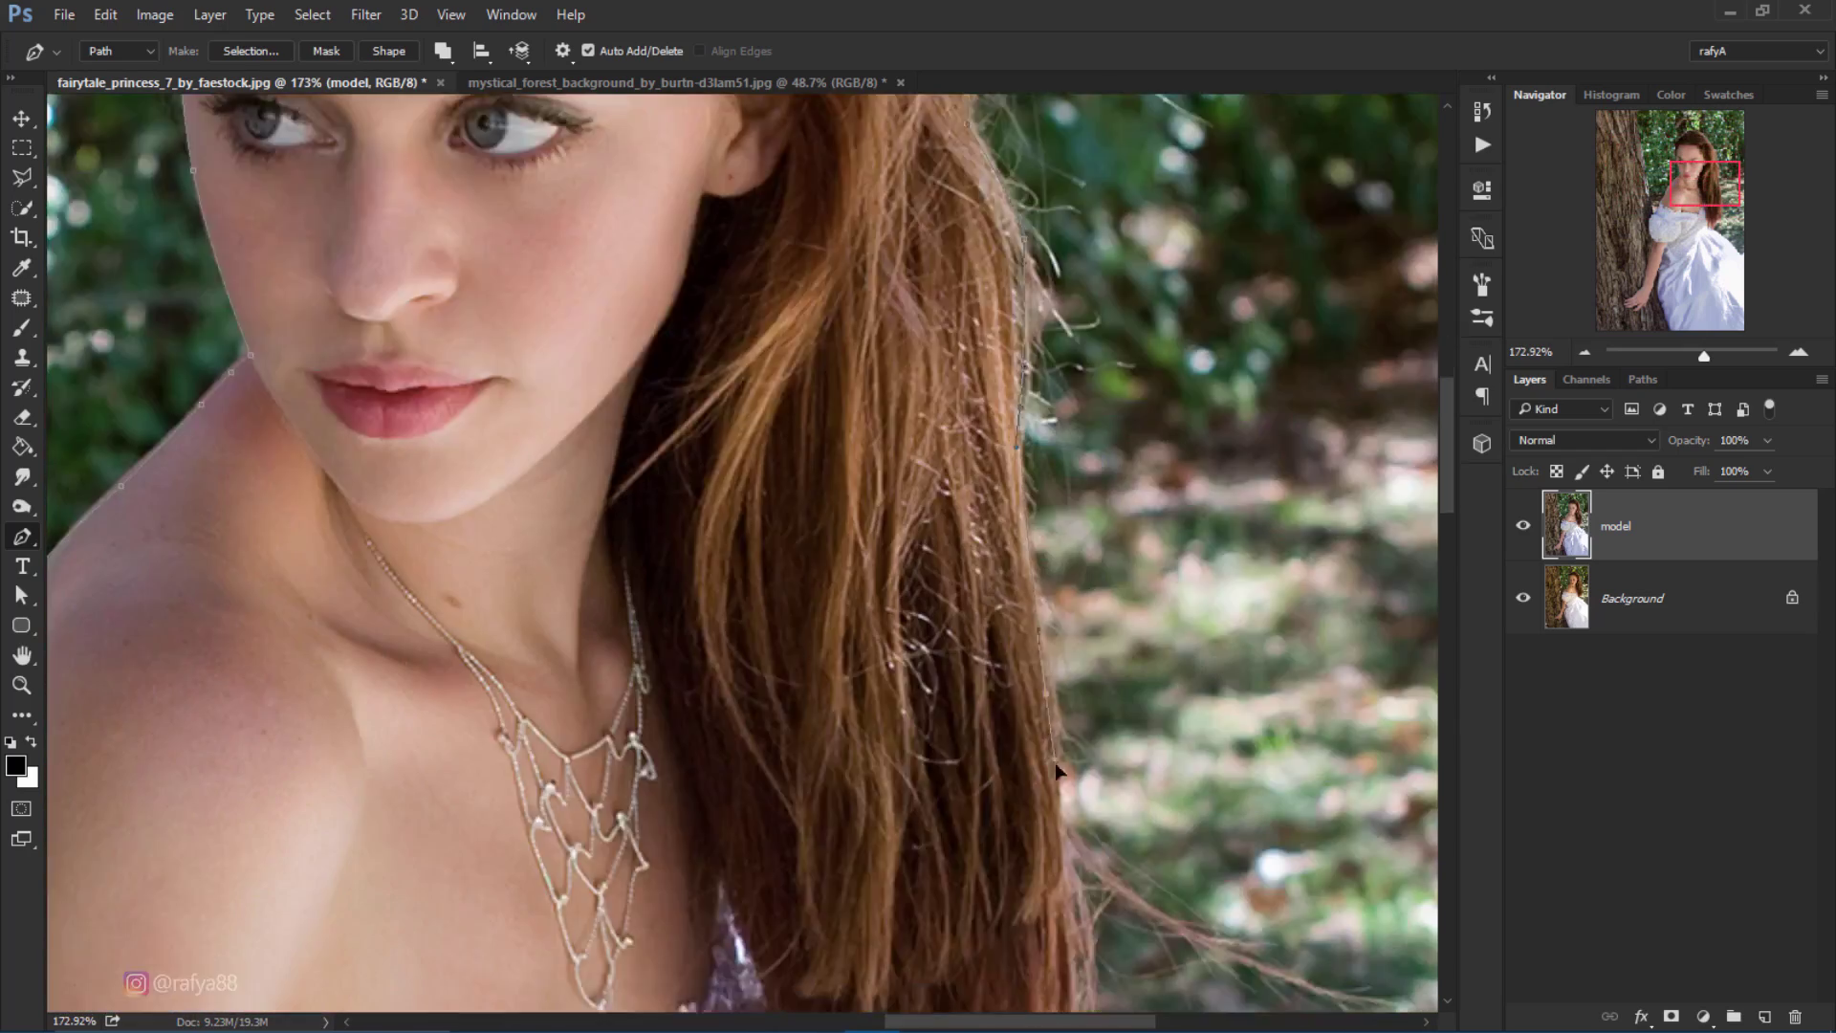
scroll(1057, 768, down, 5)
click(988, 946)
scroll(987, 947, down, 5)
click(1128, 623)
scroll(1131, 835, down, 5)
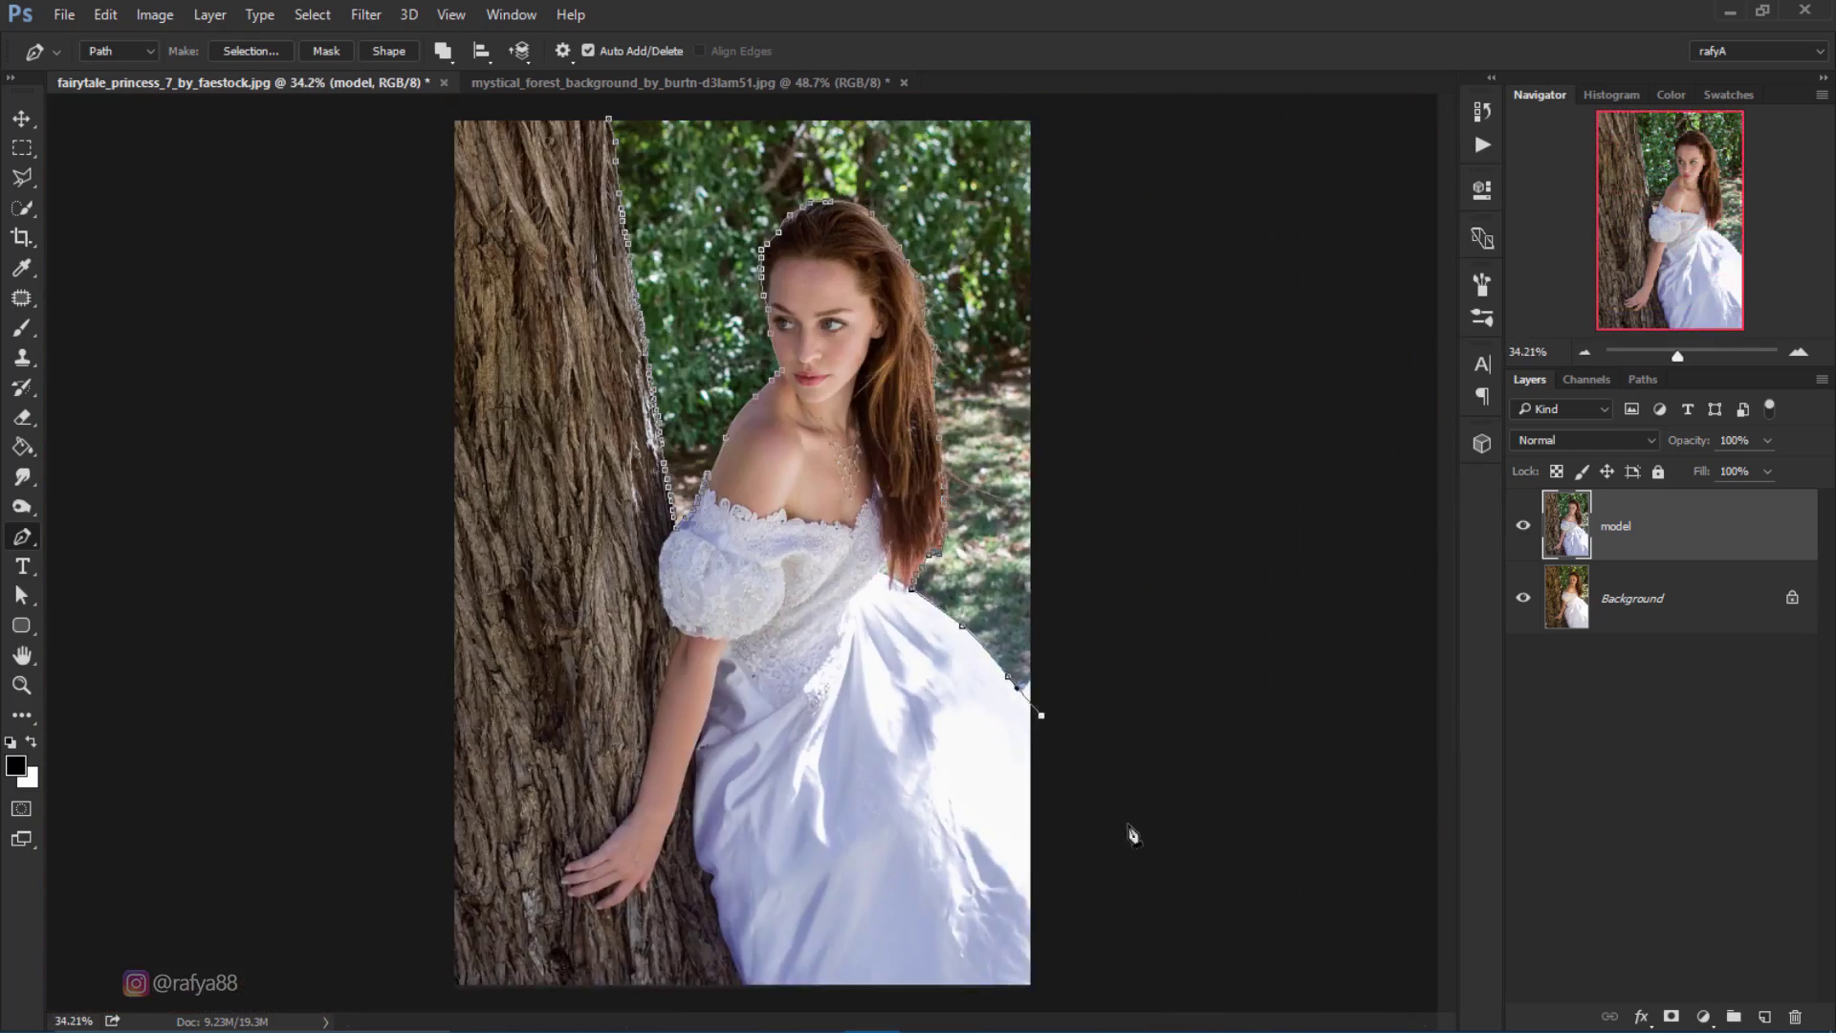
Step: Route the path around outside the image and close it at the starting point
click(1106, 902)
click(971, 997)
click(393, 987)
click(366, 546)
scroll(459, 125, down, 1)
click(472, 131)
click(622, 163)
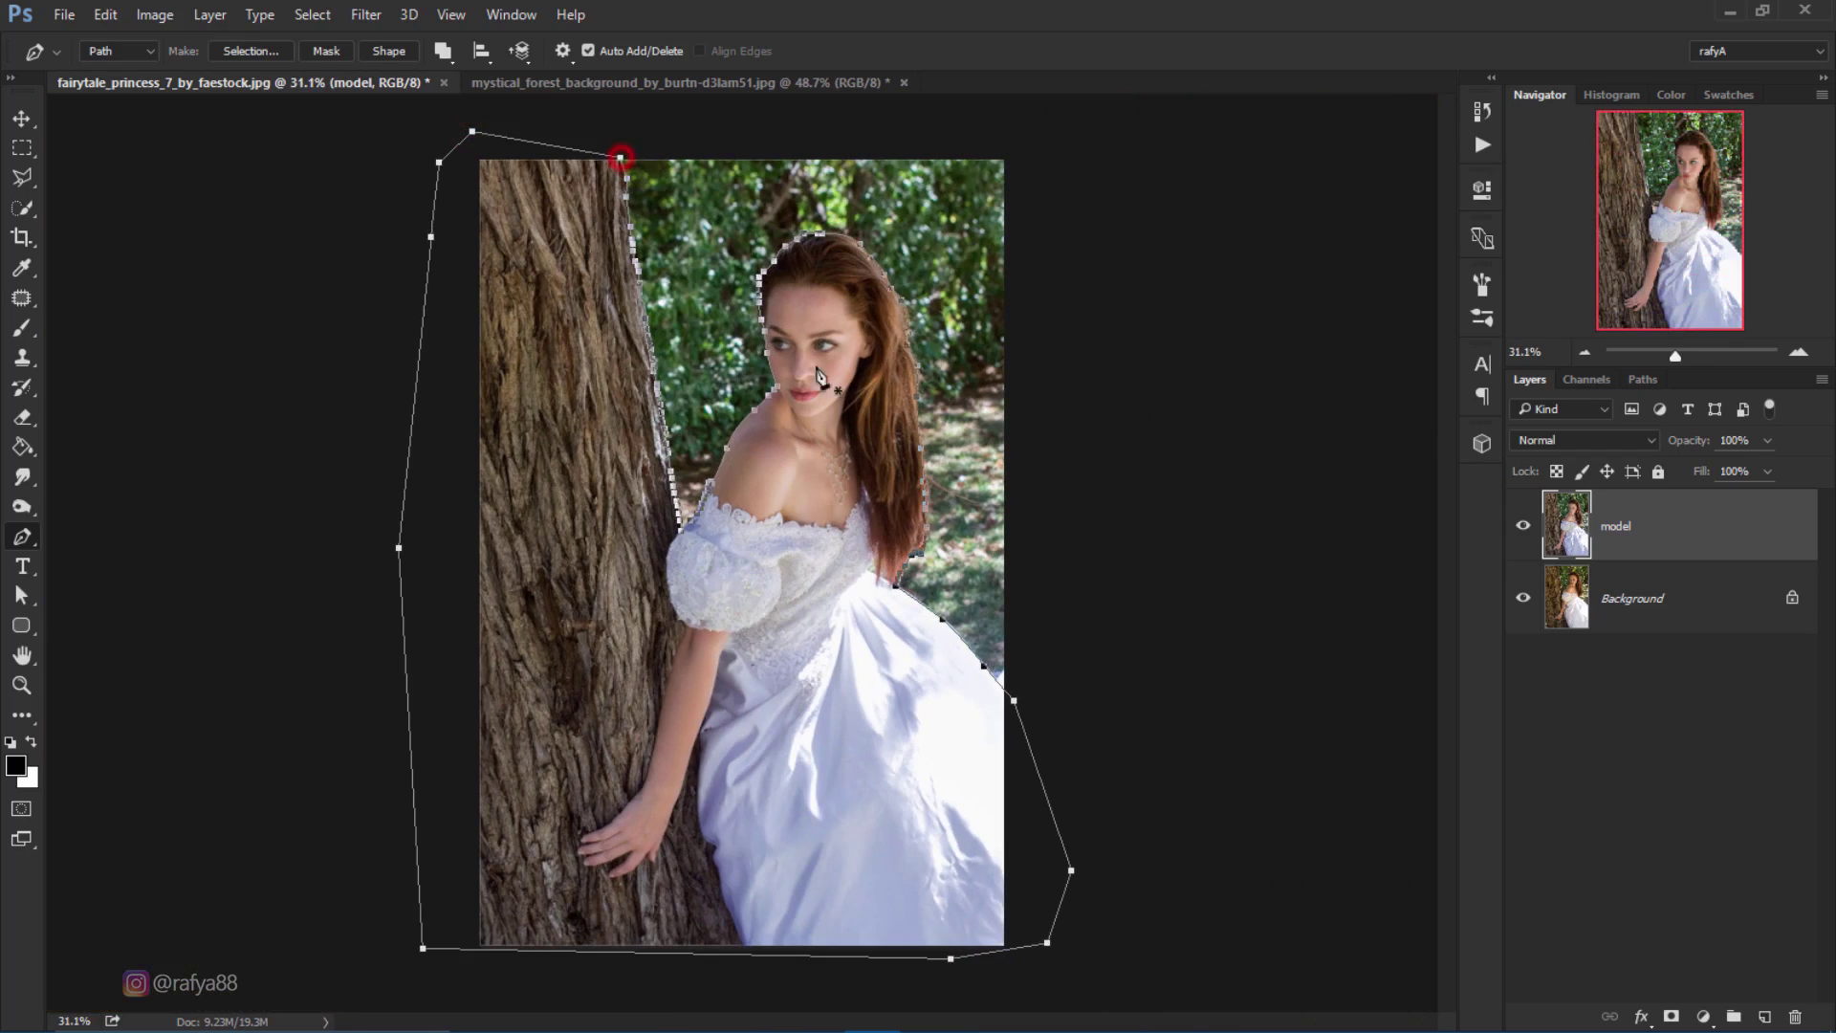
scroll(840, 553, up, 1)
scroll(840, 555, up, 1)
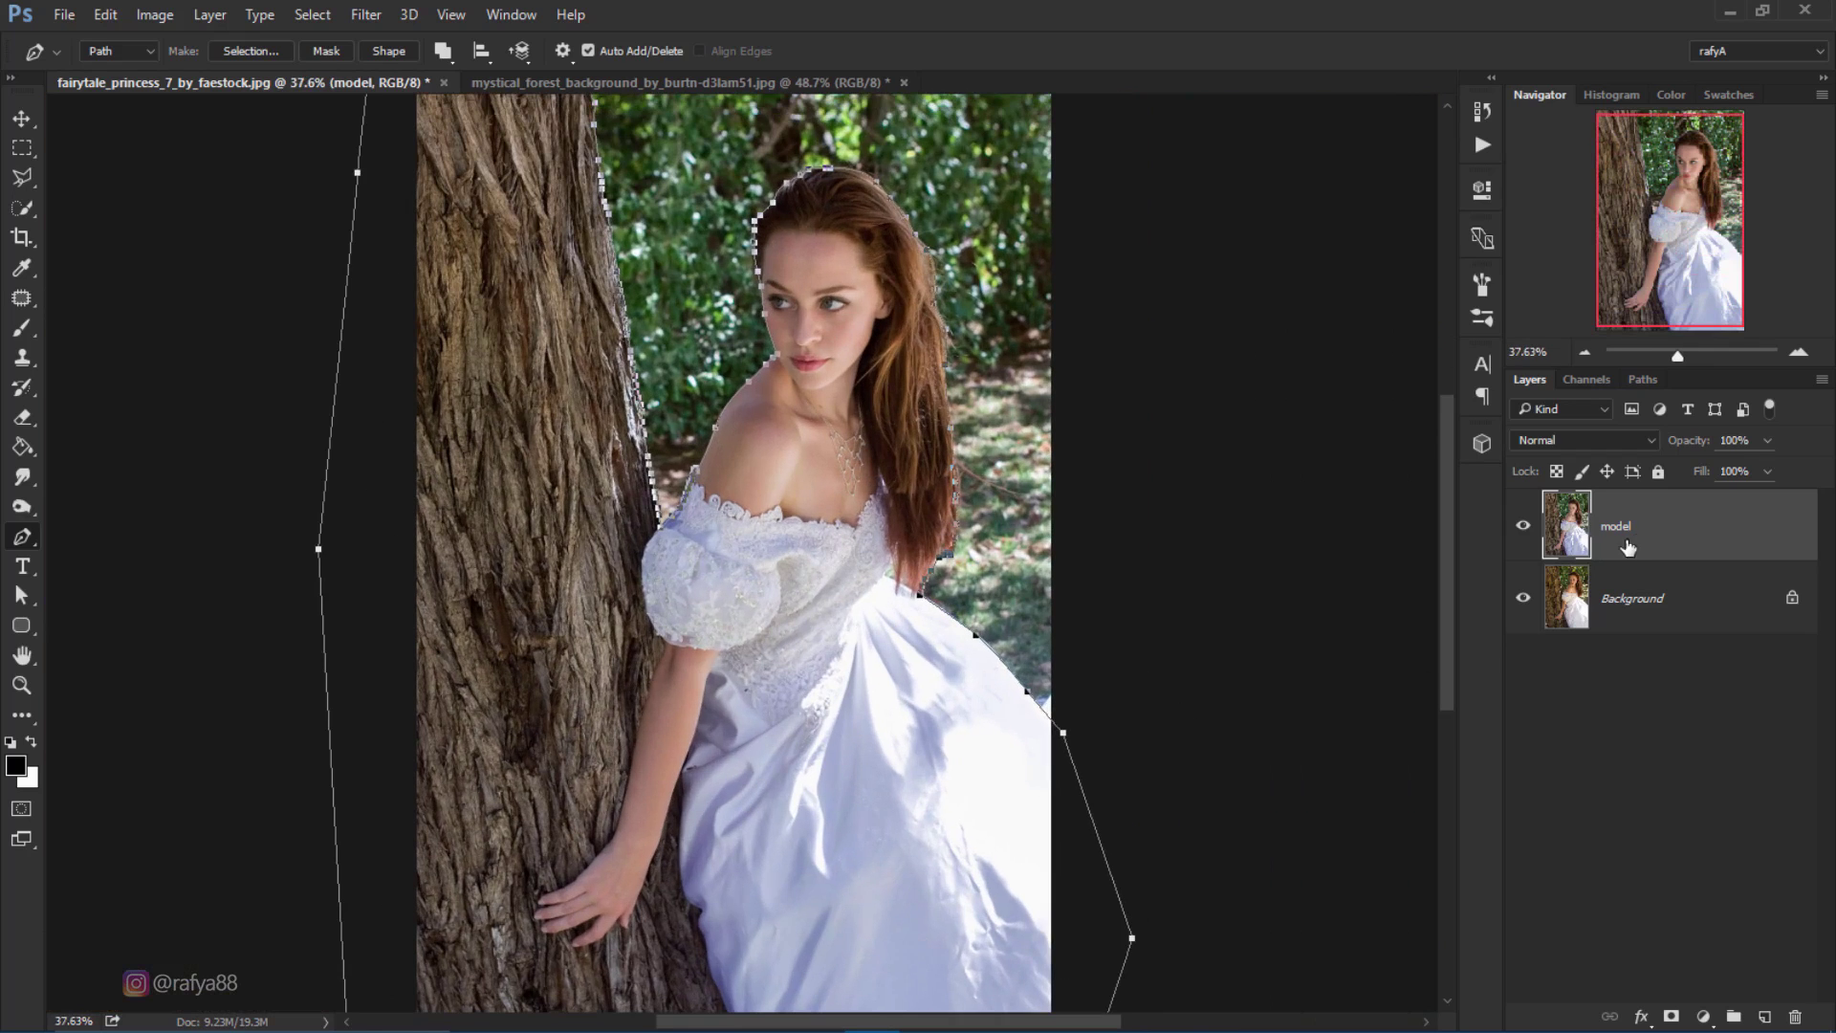
Step: Turn the closed path into a selection with a 1-pixel feather
right_click(811, 443)
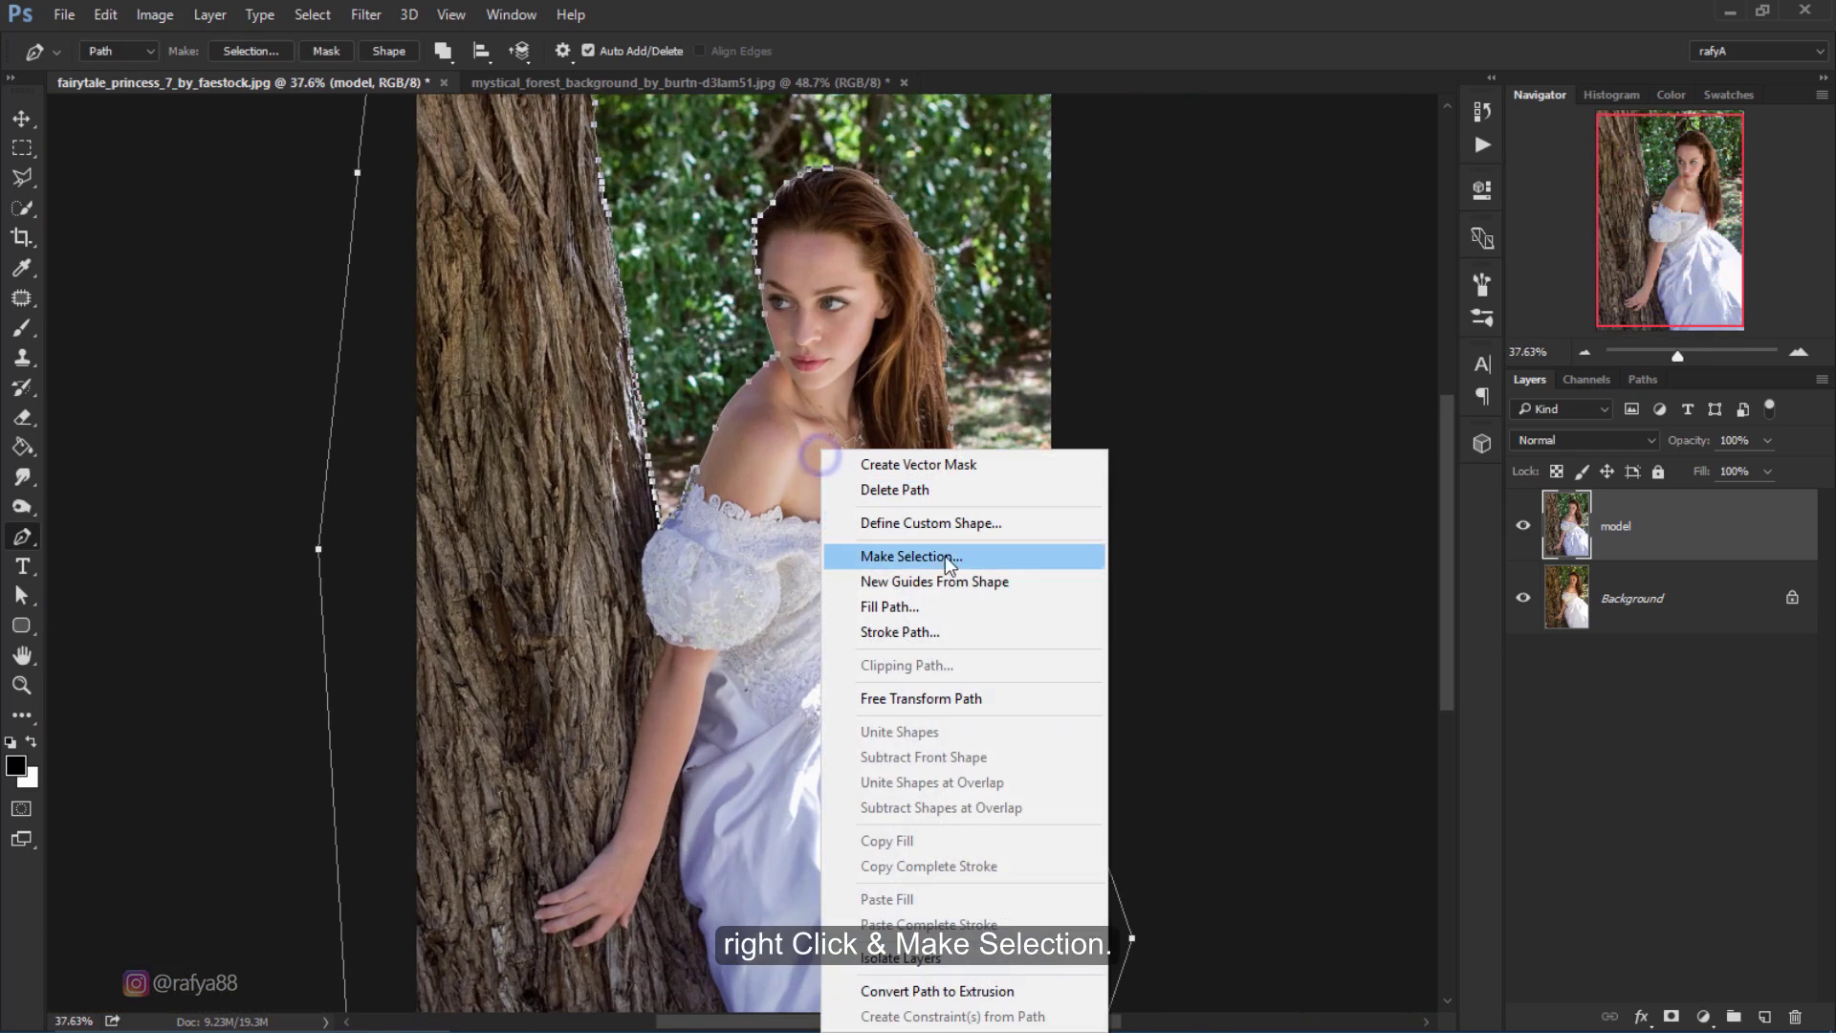
click(947, 555)
click(969, 314)
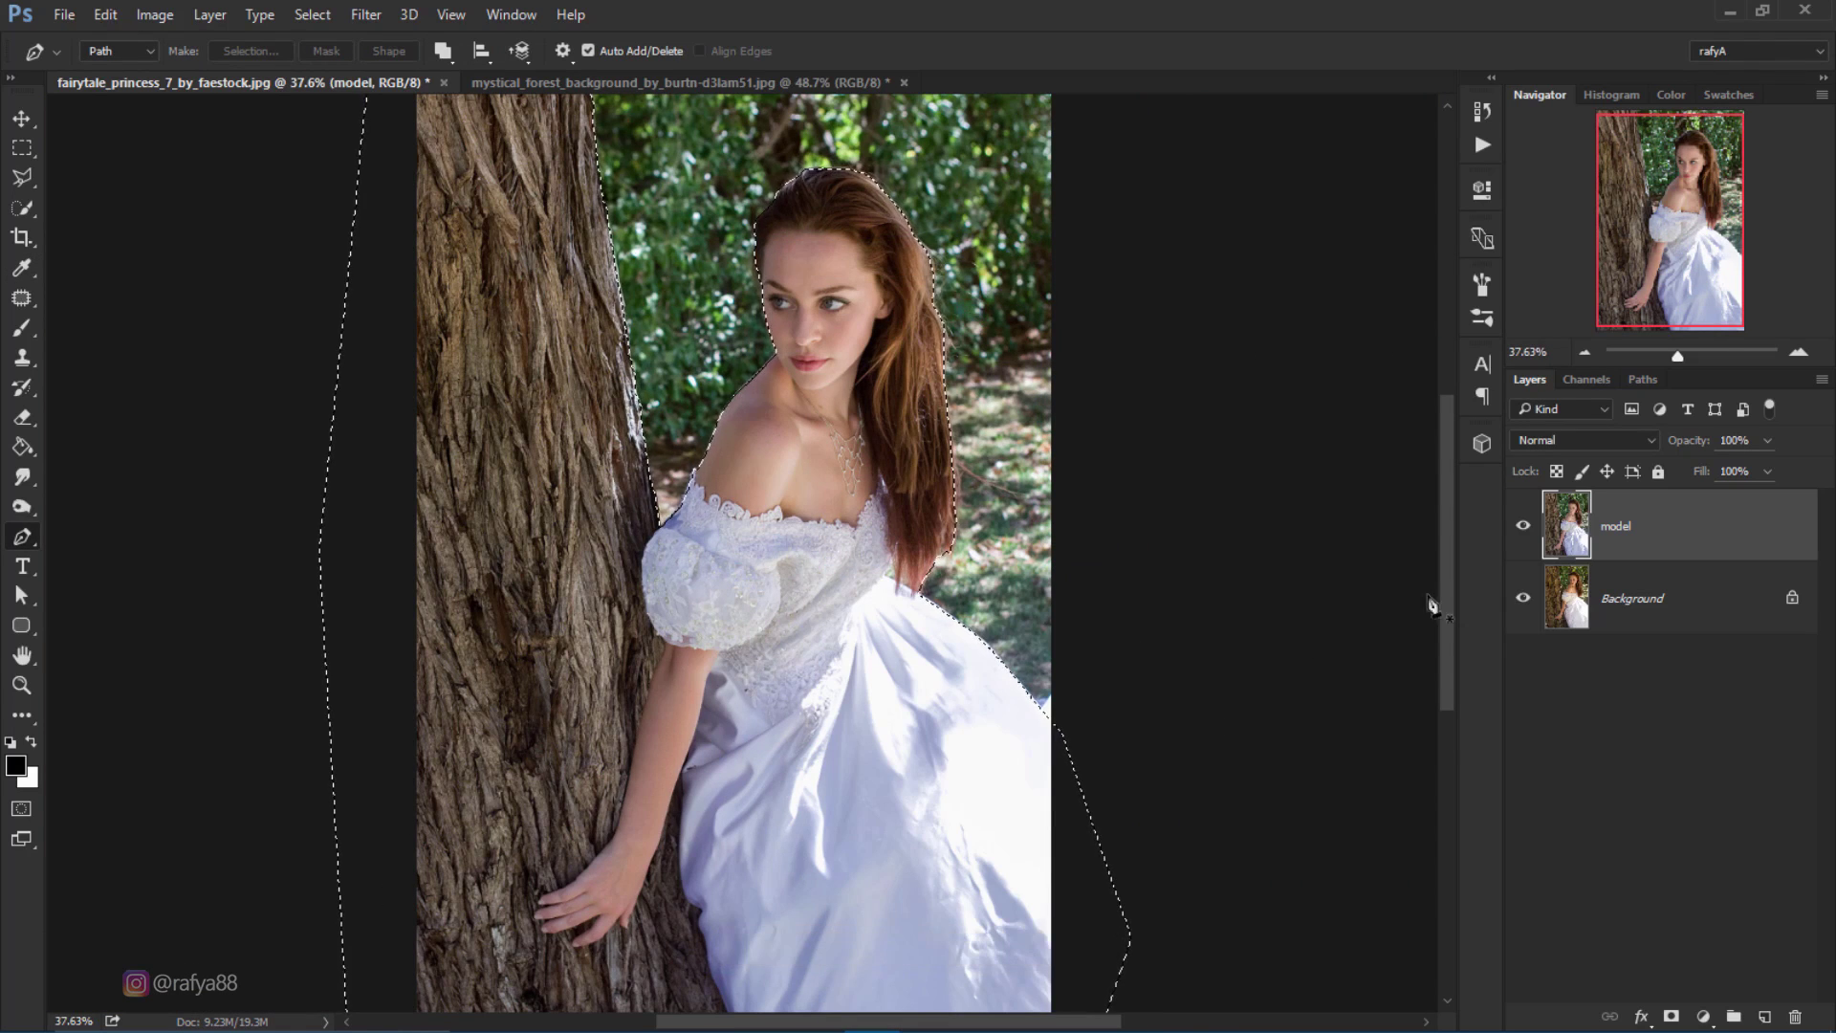
Step: Hide the original Background layer and add a mask to model from the selection
click(1522, 598)
click(1676, 1016)
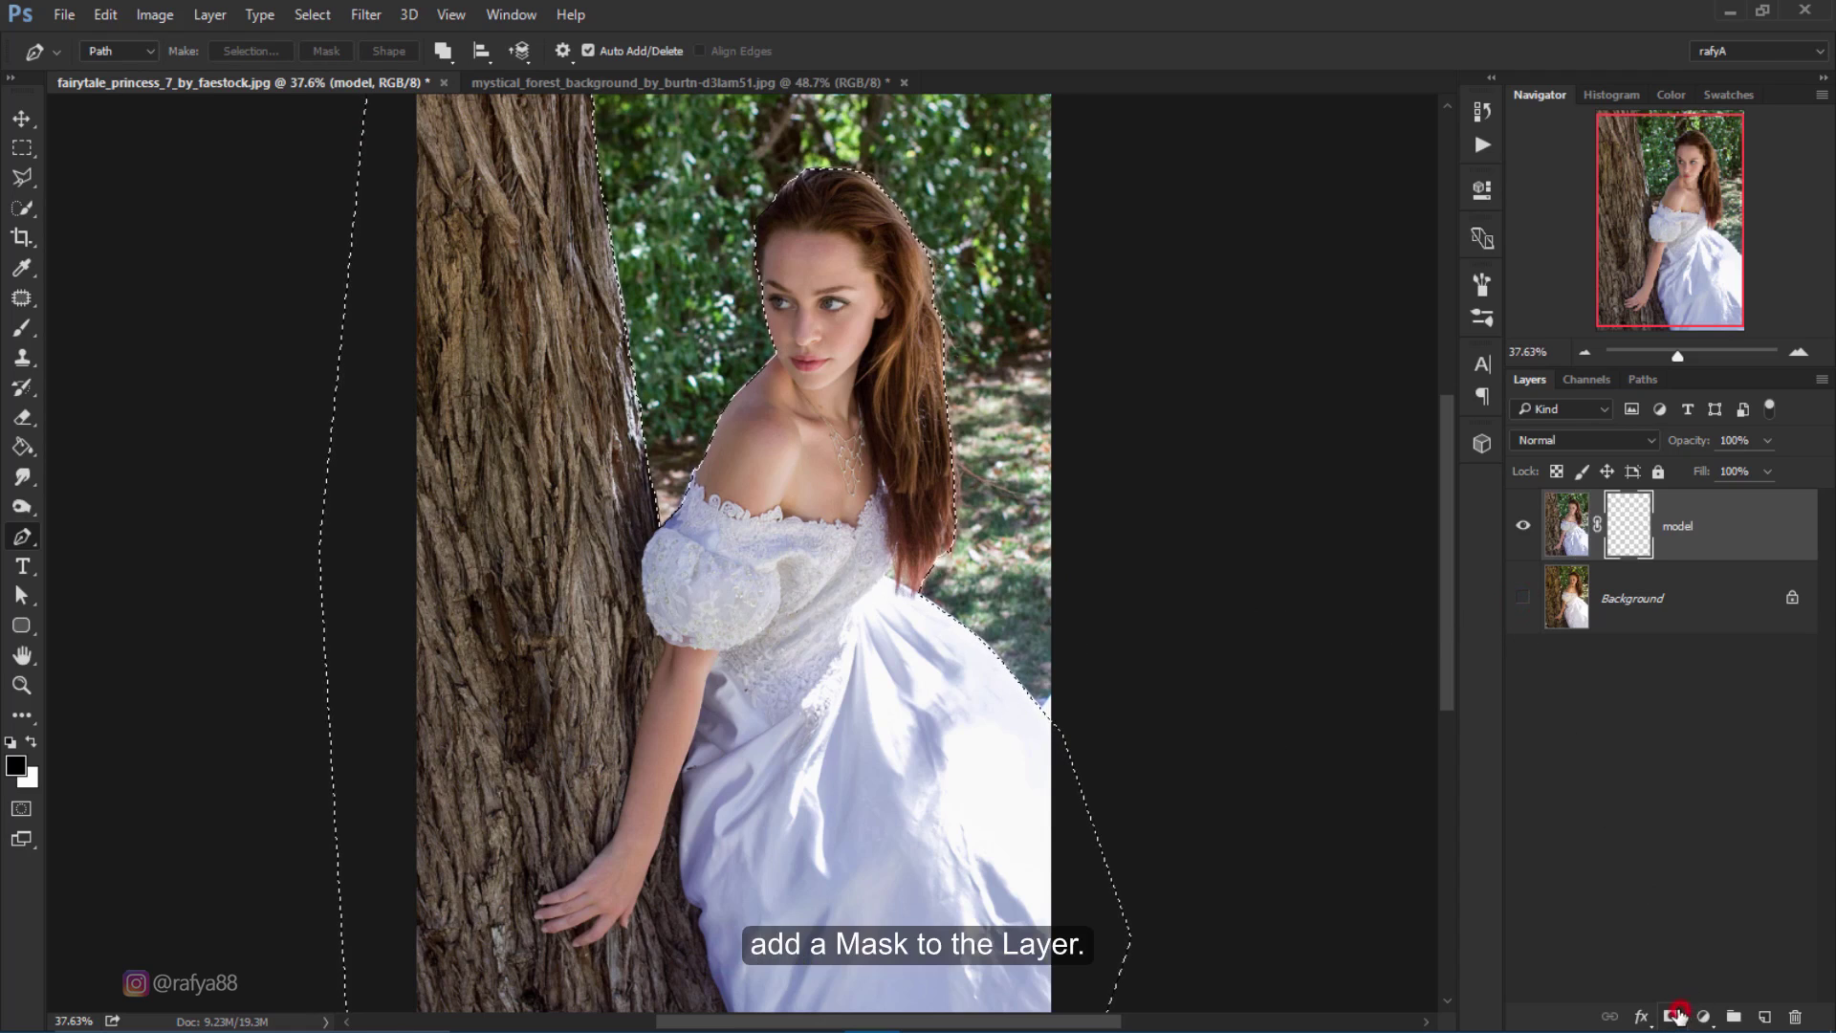
scroll(790, 446, down, 3)
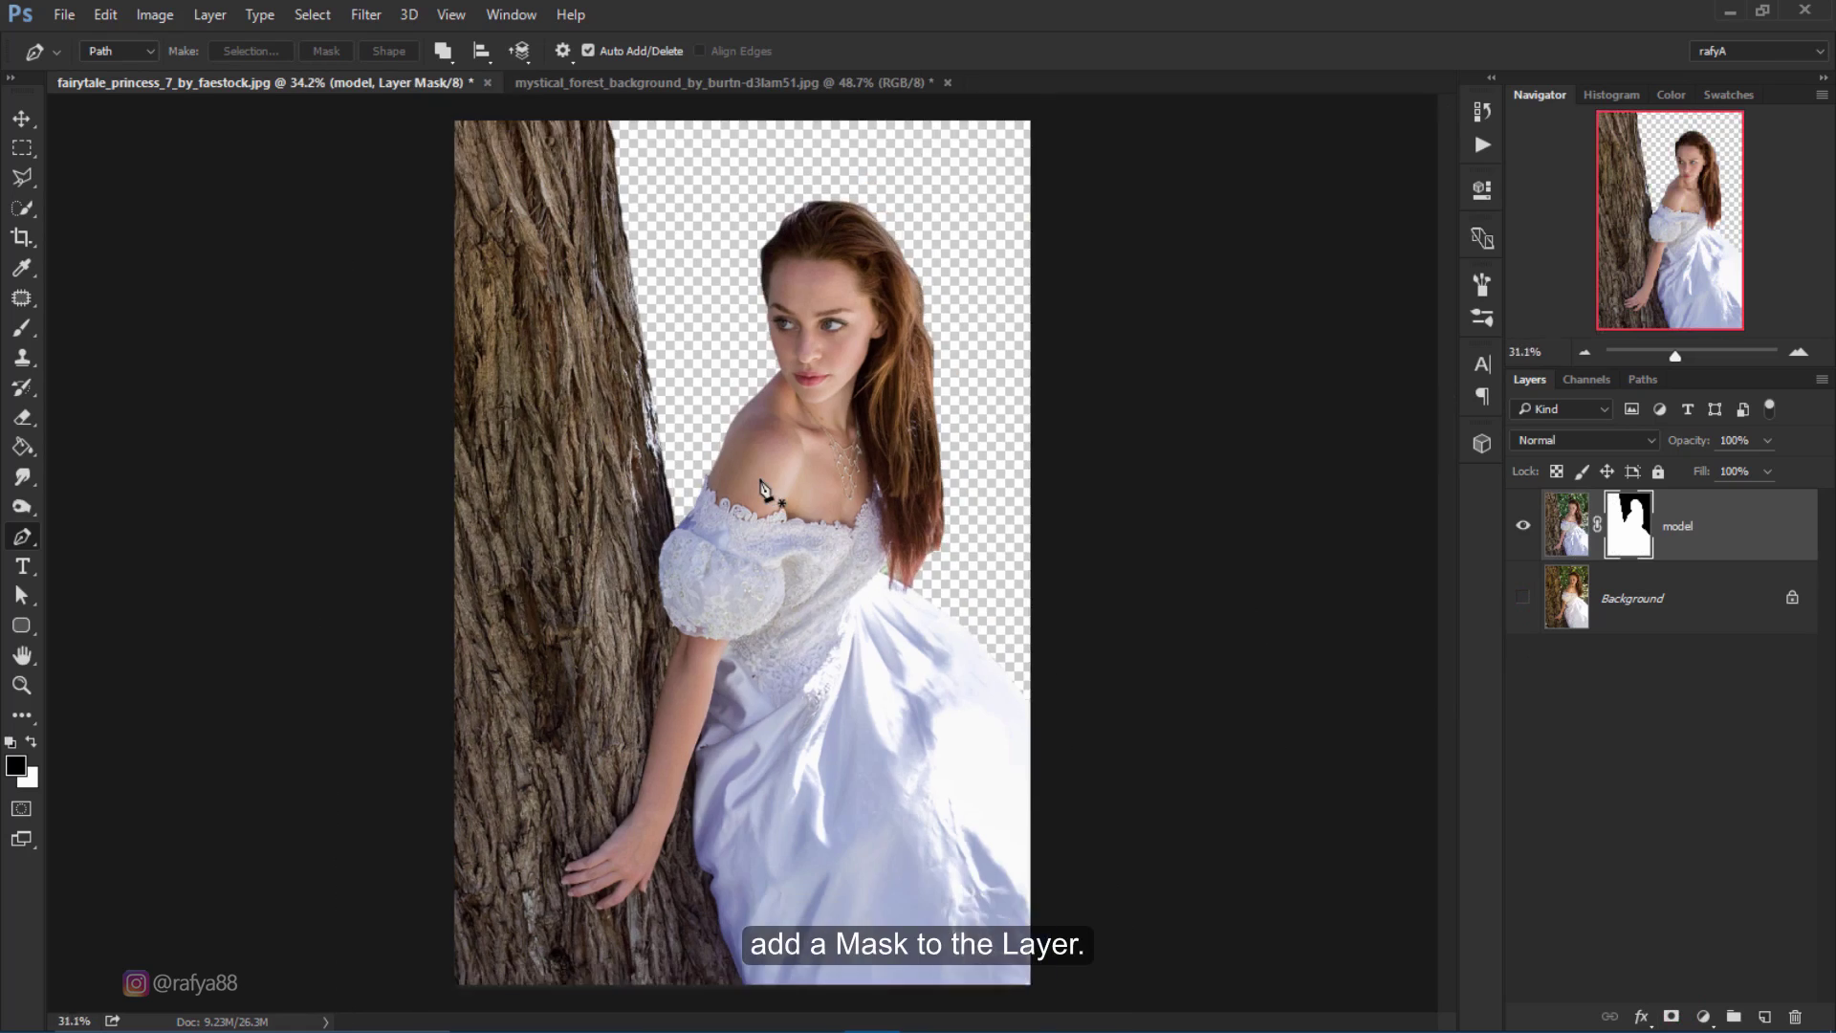
scroll(892, 242, up, 2)
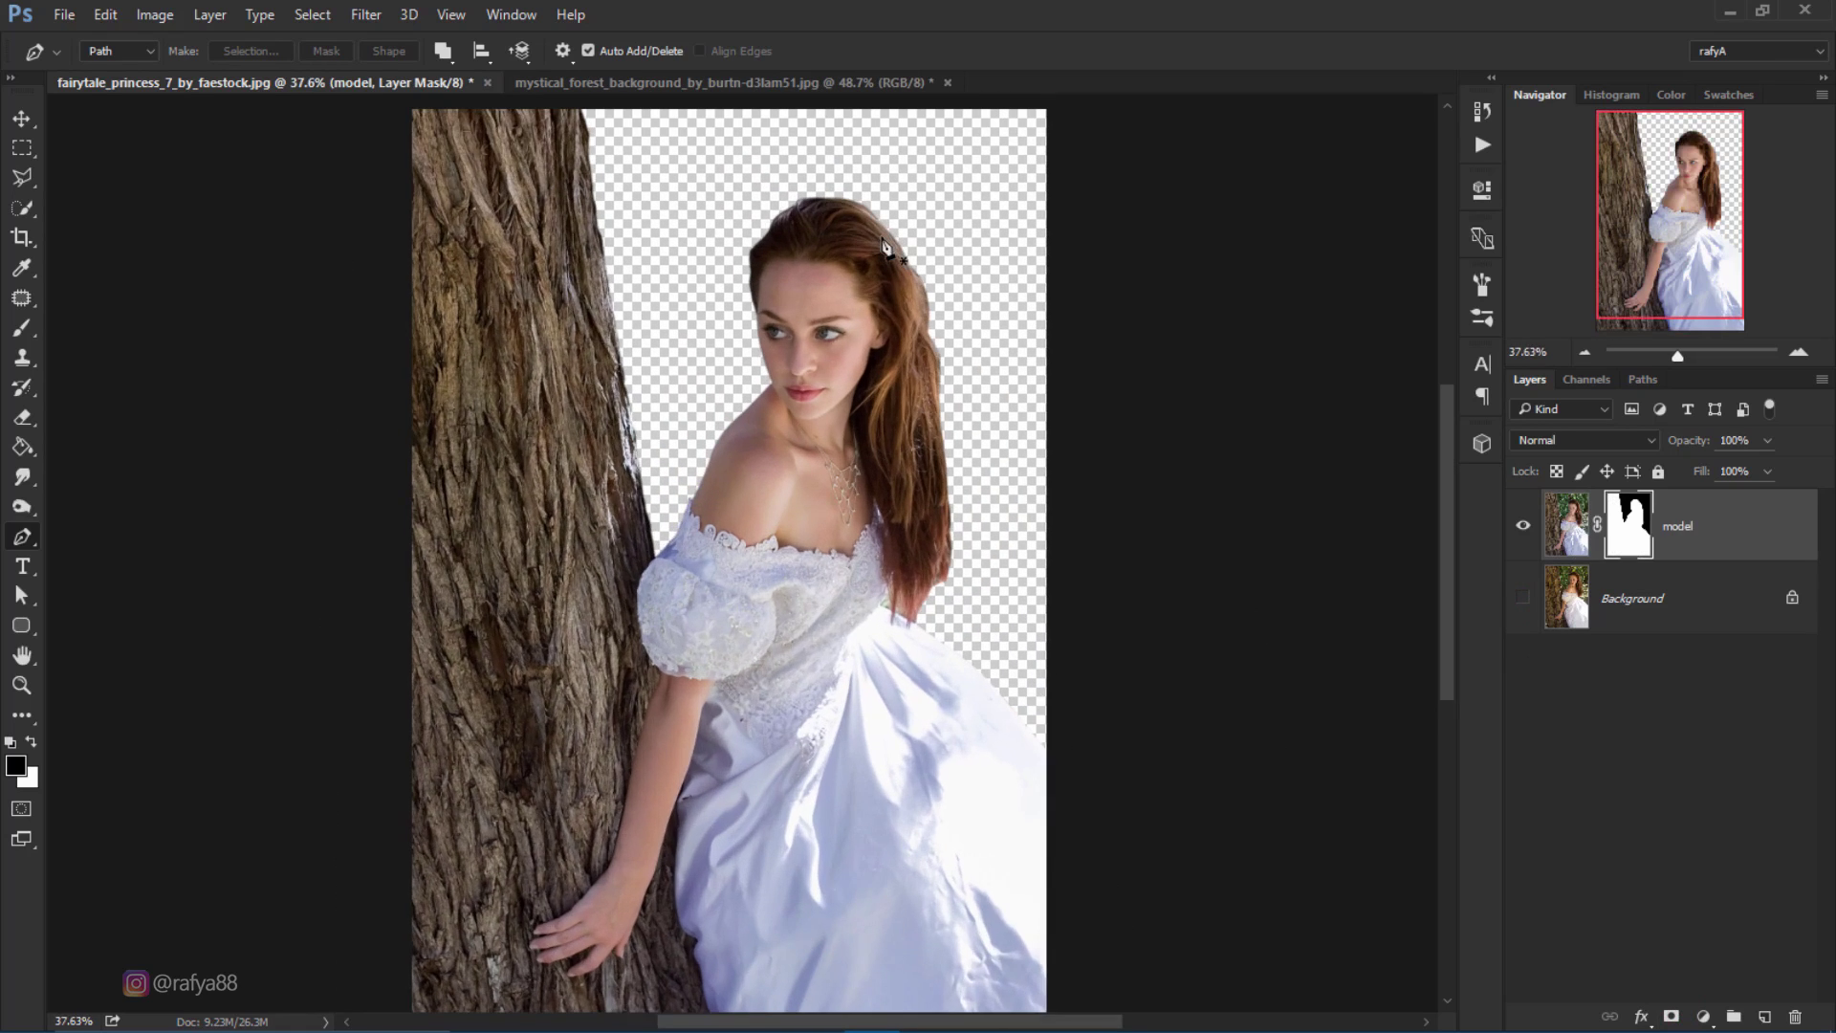
scroll(892, 242, up, 2)
scroll(892, 242, up, 2)
scroll(881, 262, up, 1)
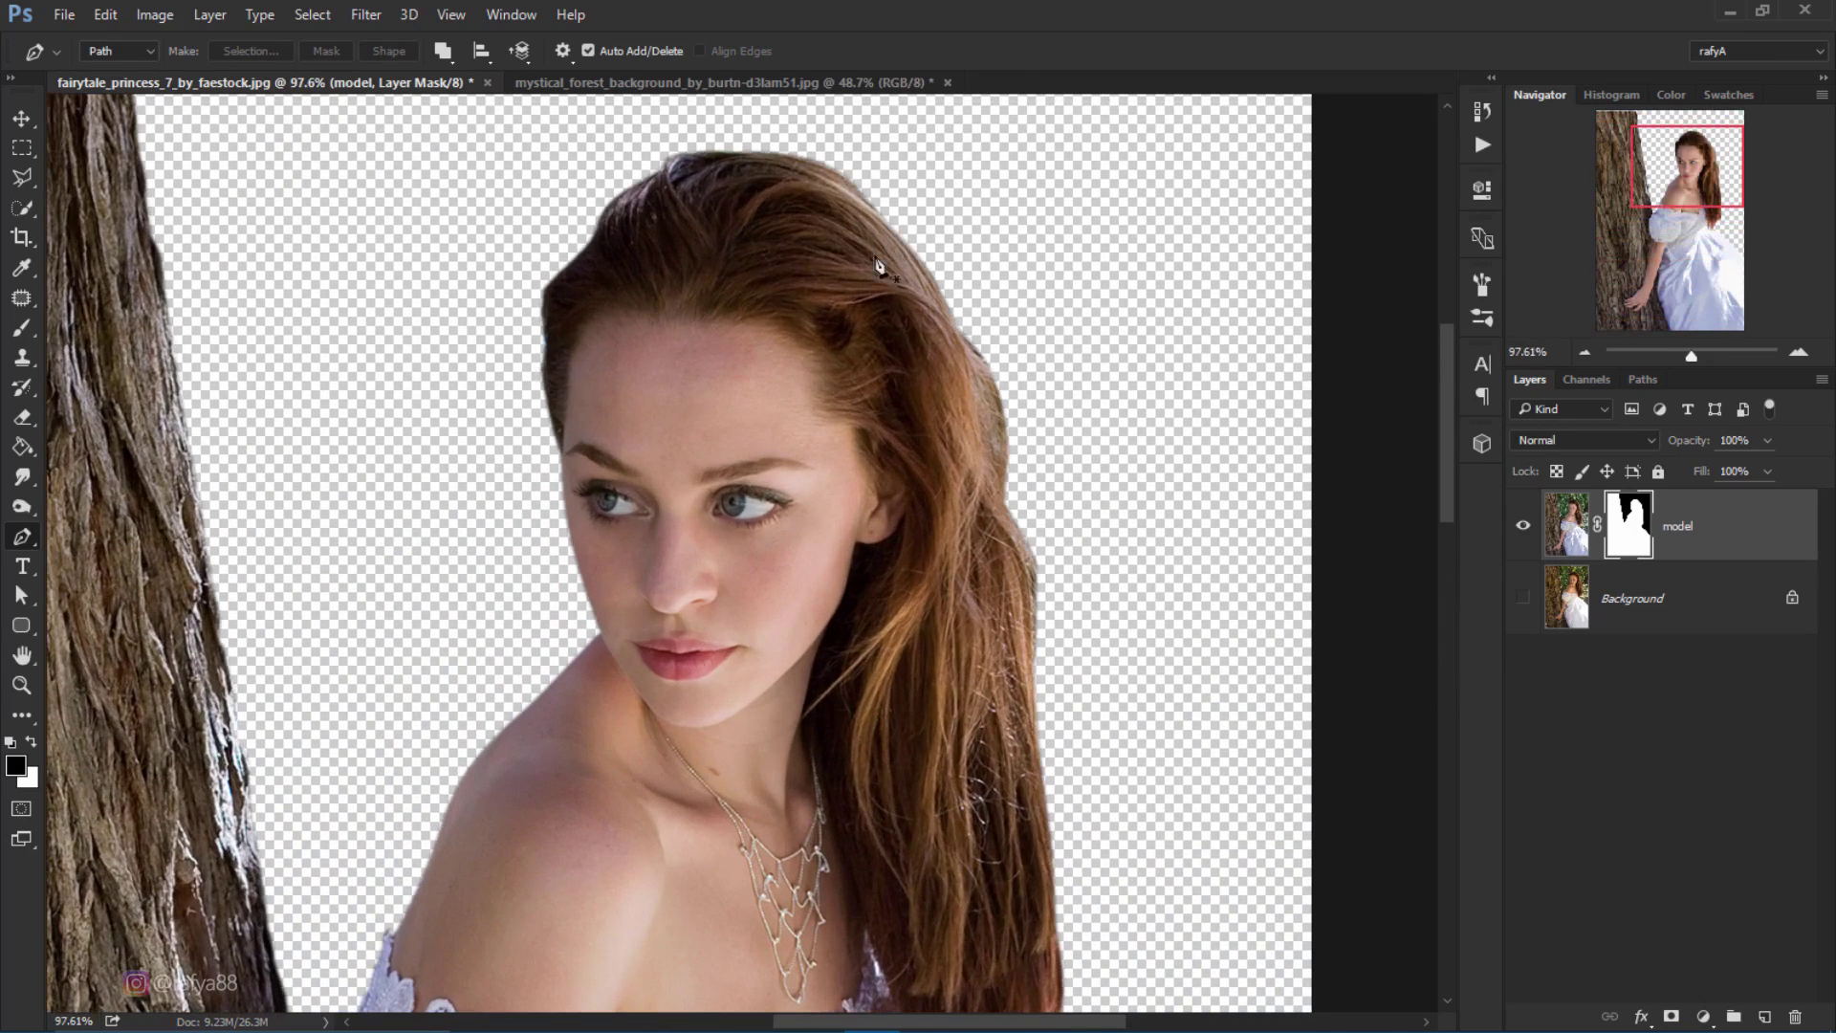
Step: Refine the model mask by brushing along the hair edges, then apply it
right_click(1620, 535)
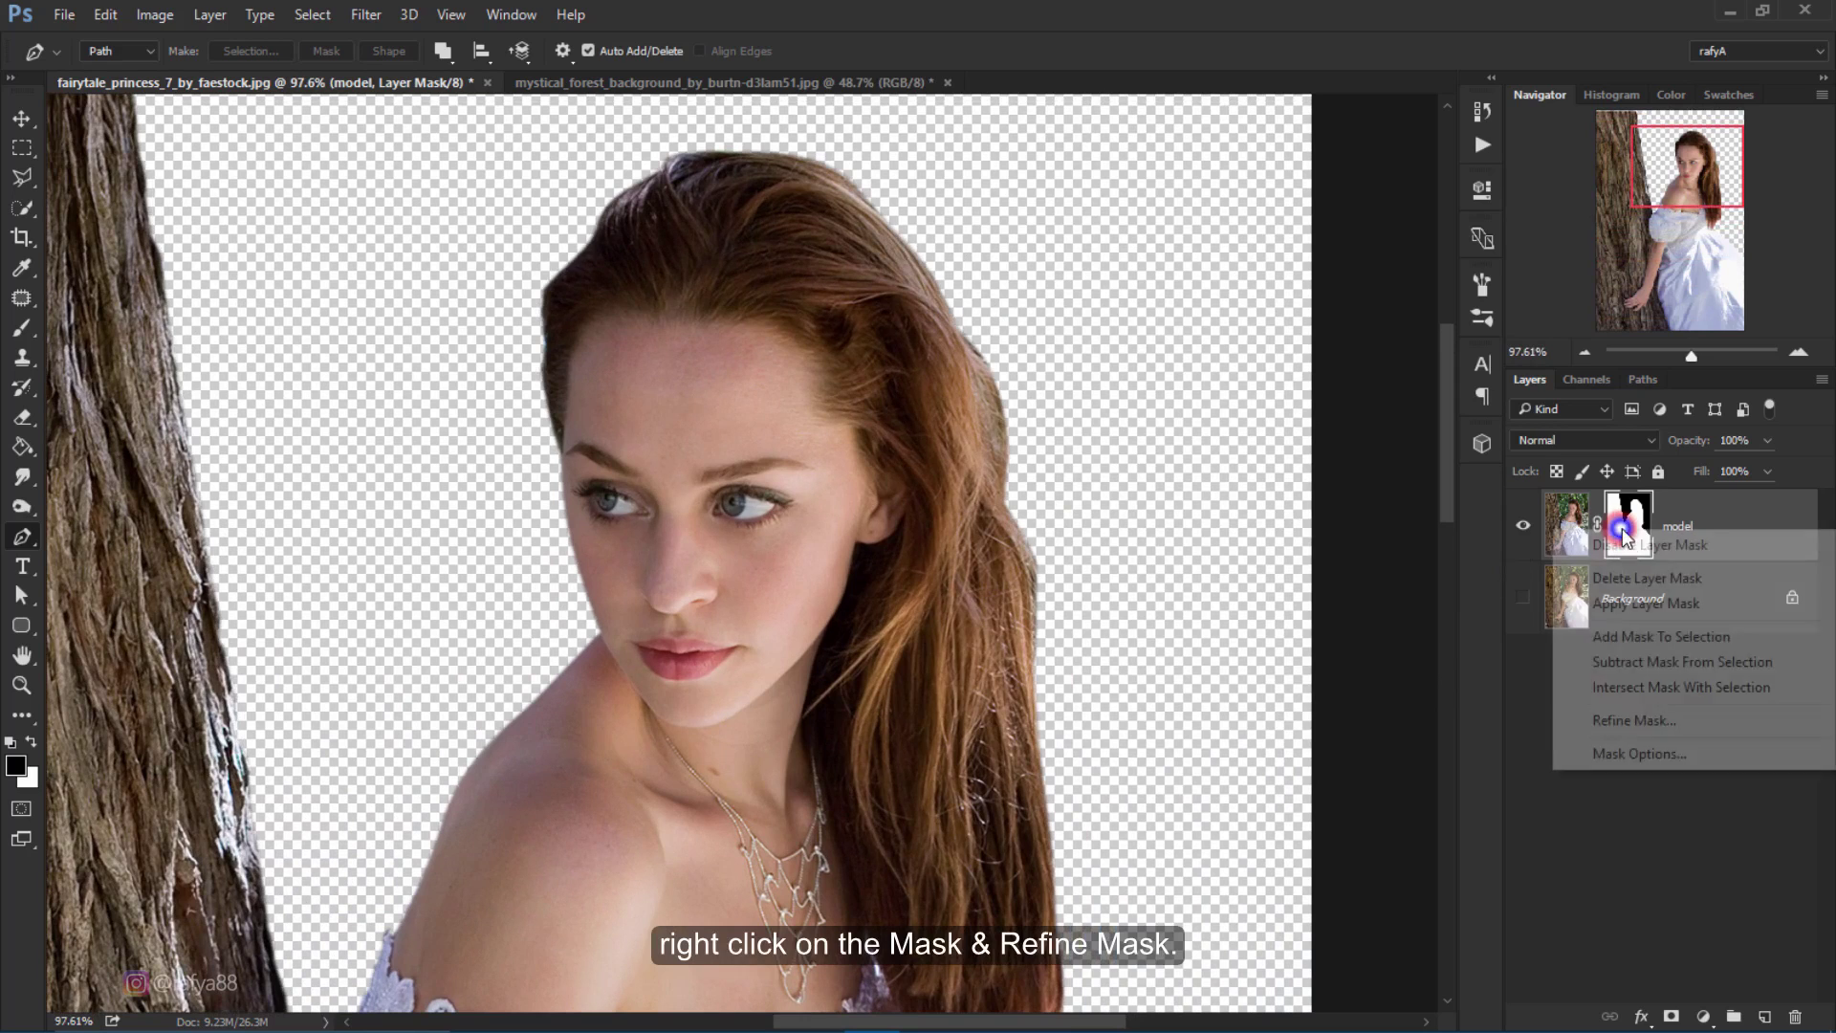
click(1628, 714)
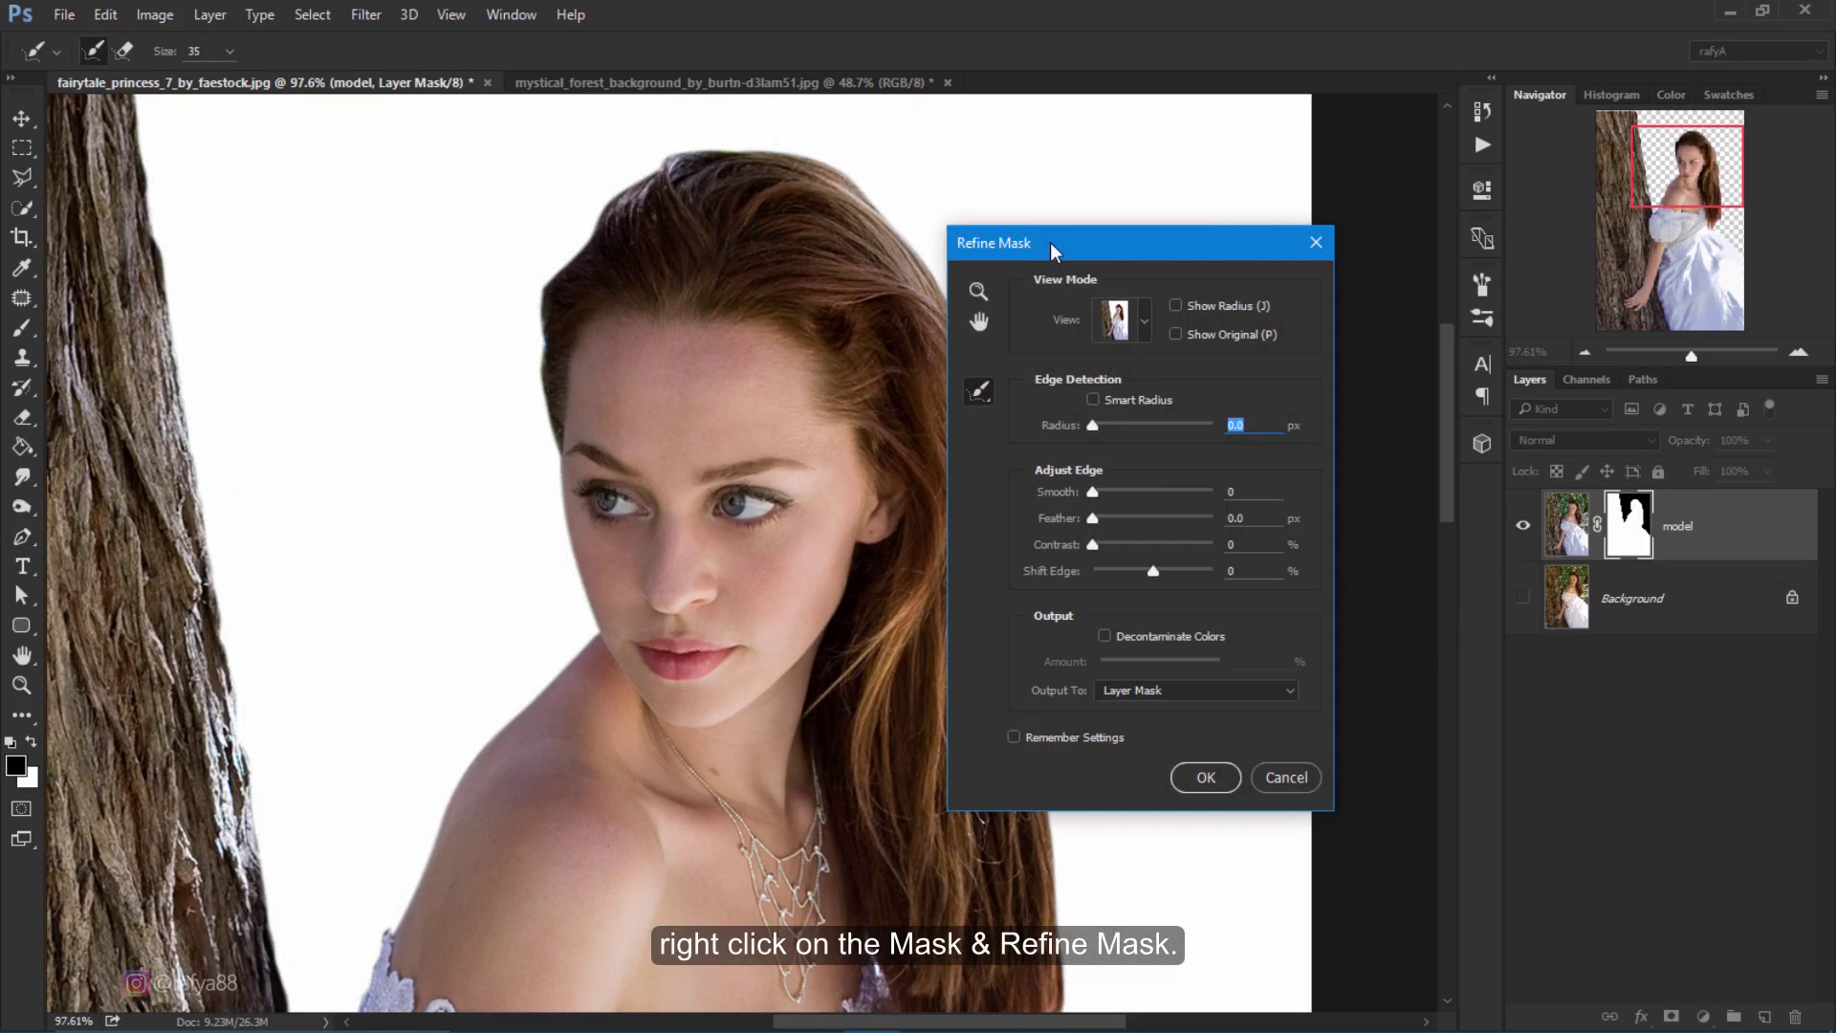
mouse_move(1050, 243)
mouse_down()
mouse_move(1304, 190)
mouse_move(1245, 165)
mouse_up()
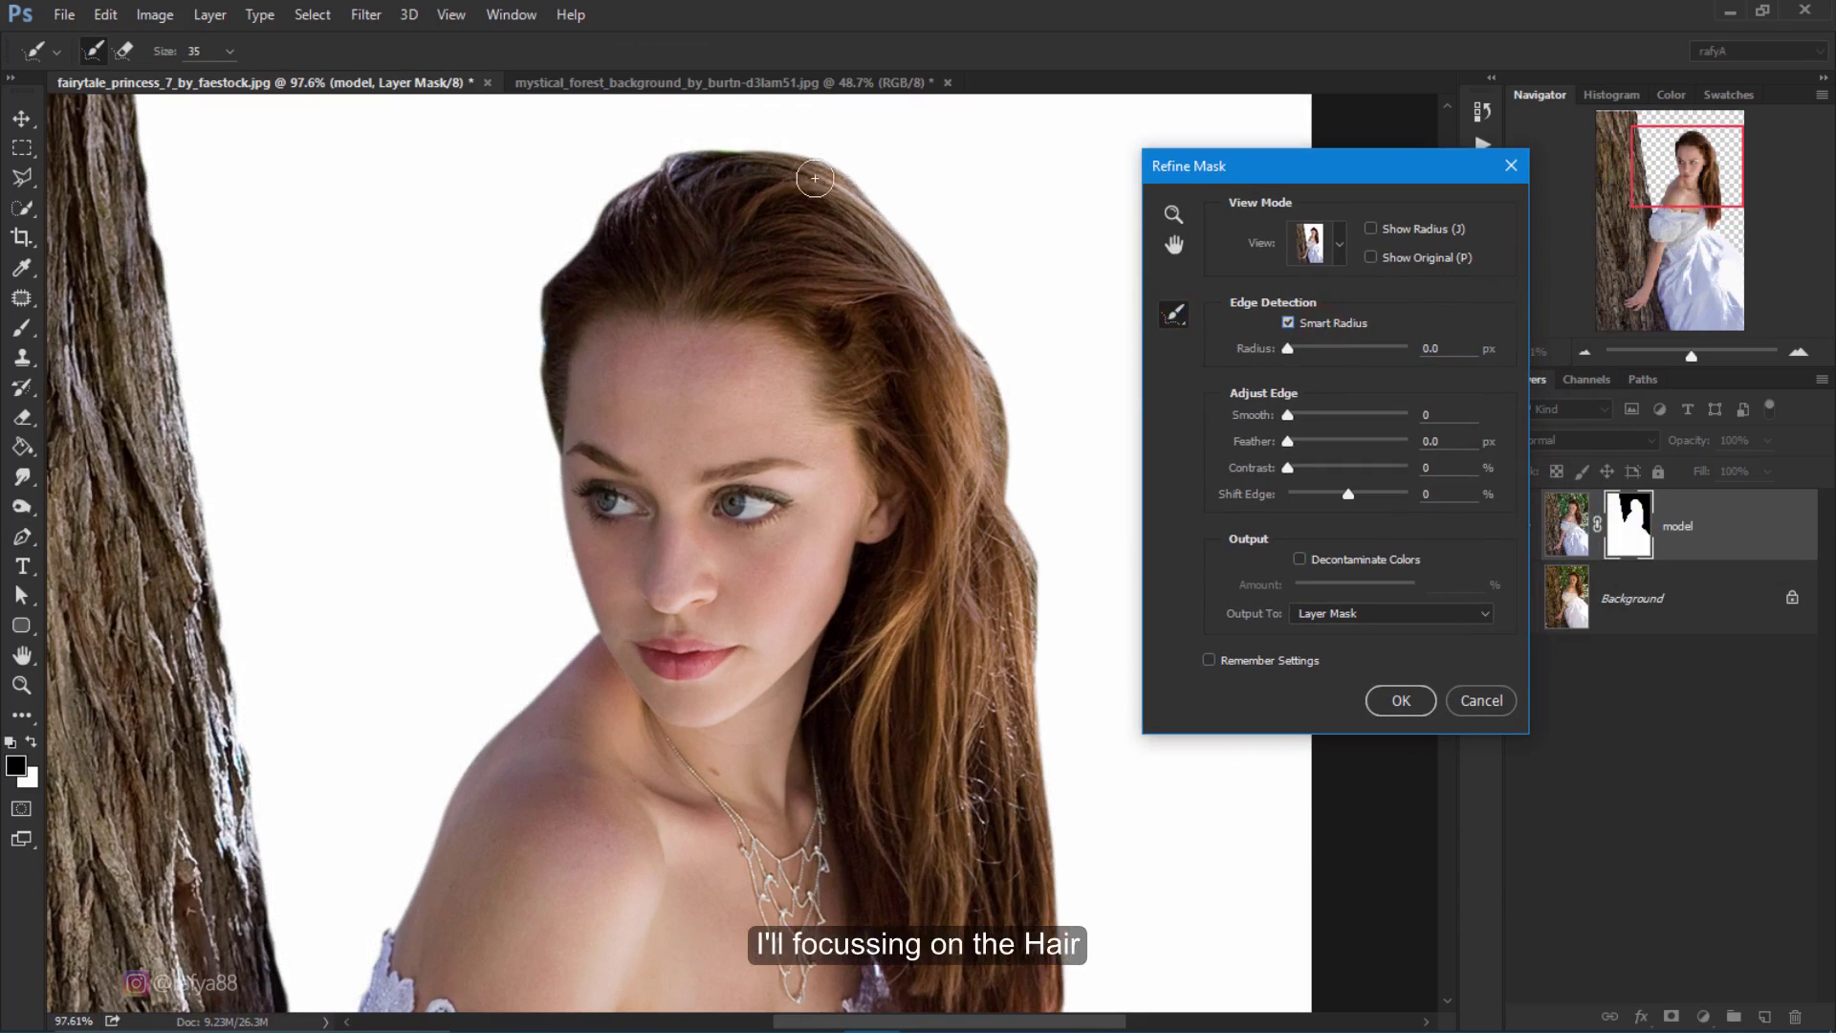
mouse_move(676, 163)
mouse_down()
mouse_move(584, 248)
mouse_move(522, 352)
mouse_up()
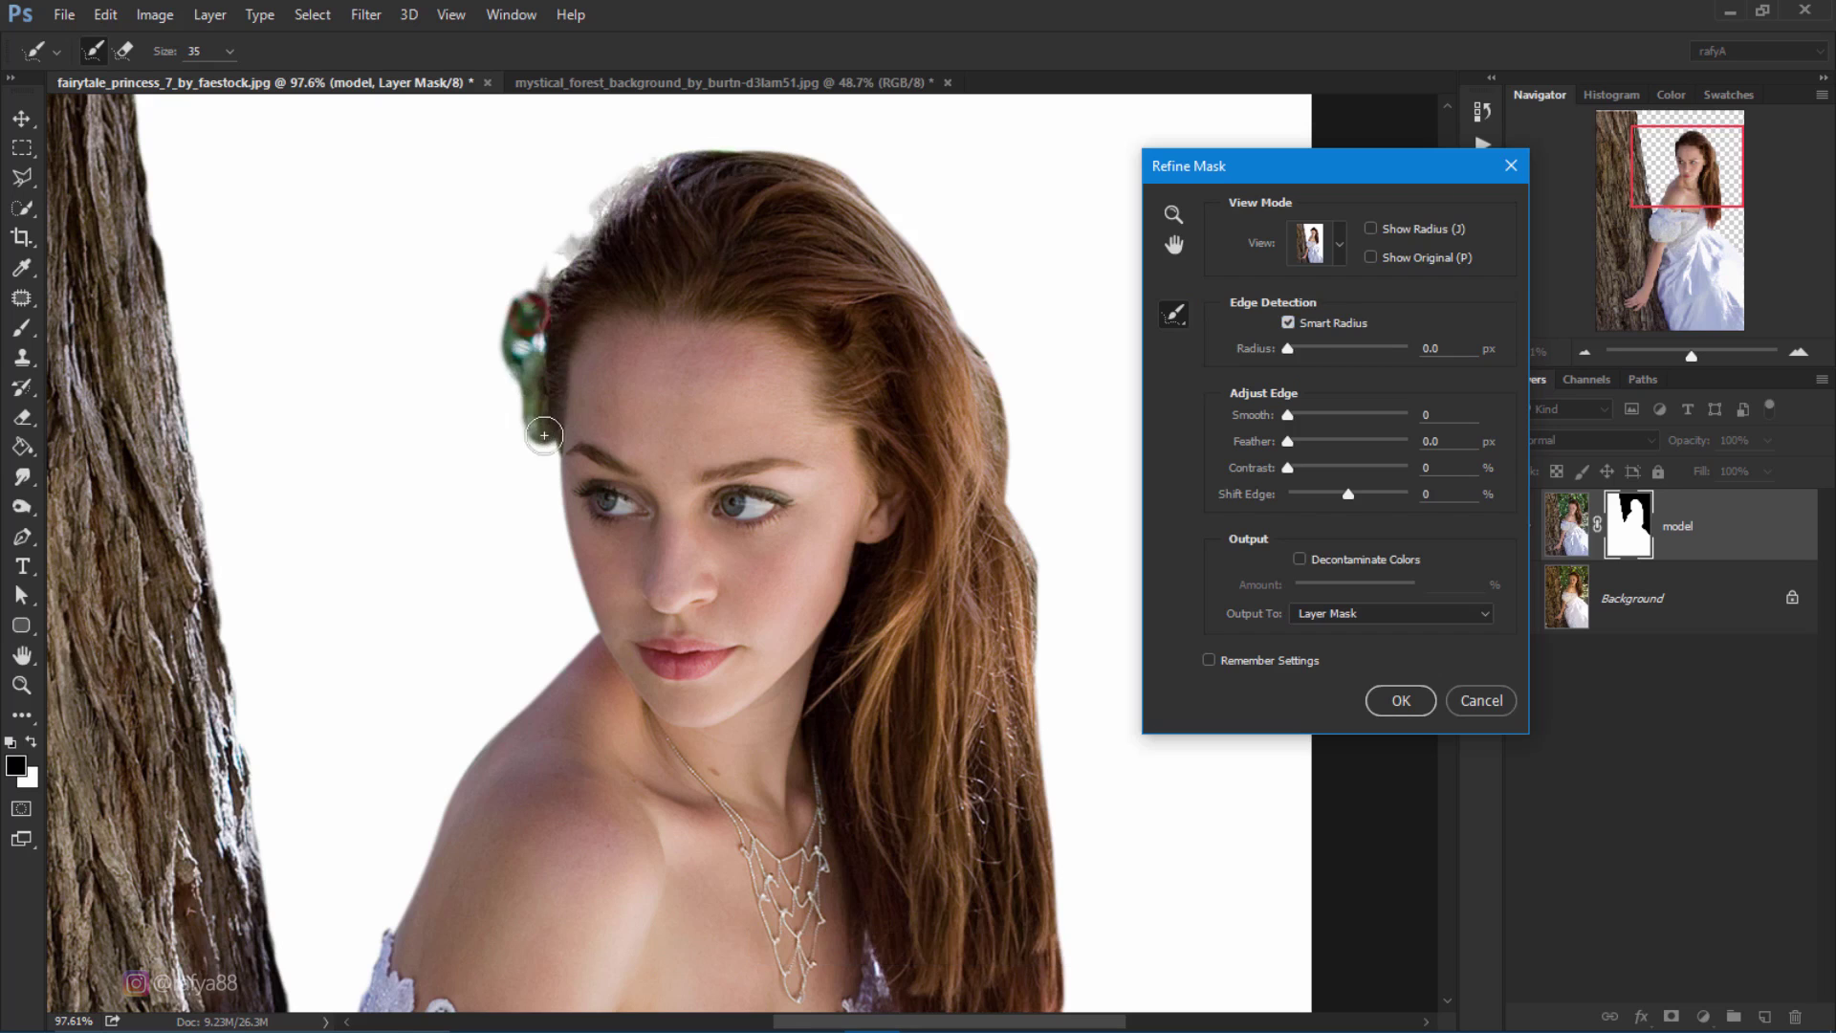
mouse_move(722, 153)
mouse_down()
mouse_move(1003, 405)
mouse_move(1033, 476)
mouse_up()
scroll(1033, 476, down, 3)
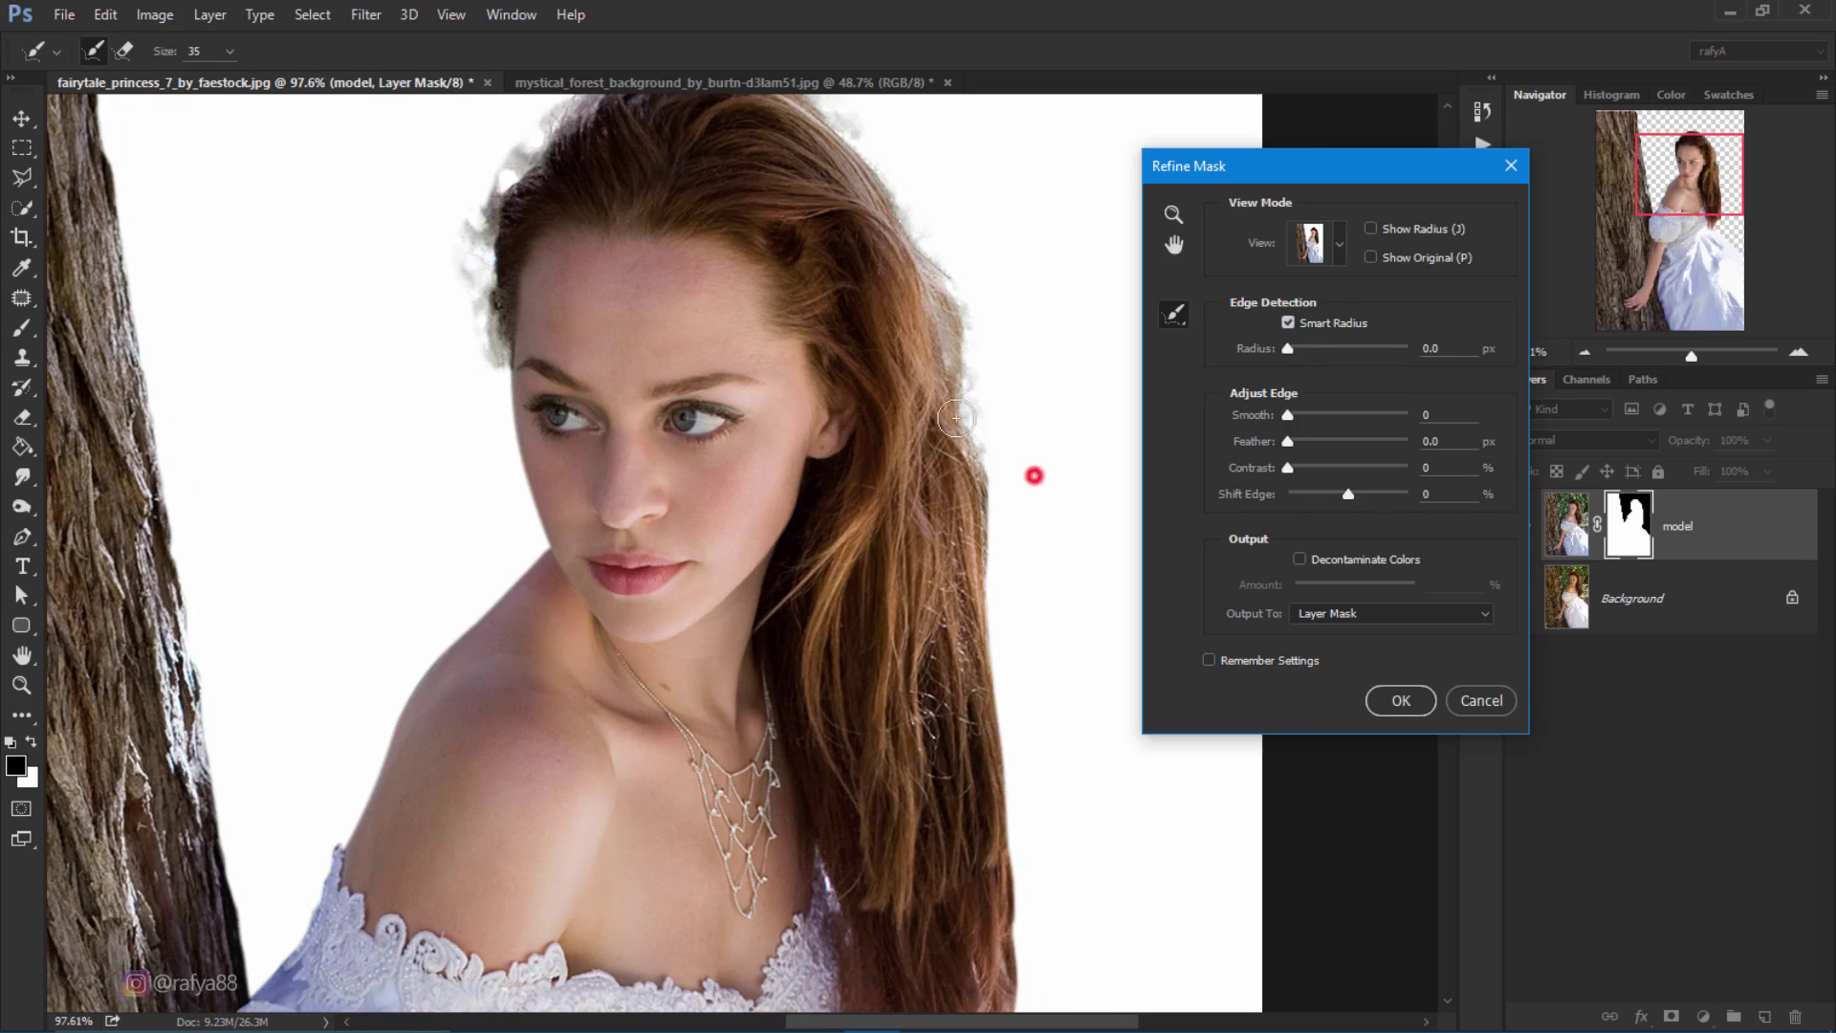
mouse_move(964, 423)
mouse_down()
mouse_move(994, 669)
mouse_move(972, 697)
mouse_up()
scroll(995, 669, down, 3)
scroll(1025, 729, down, 1)
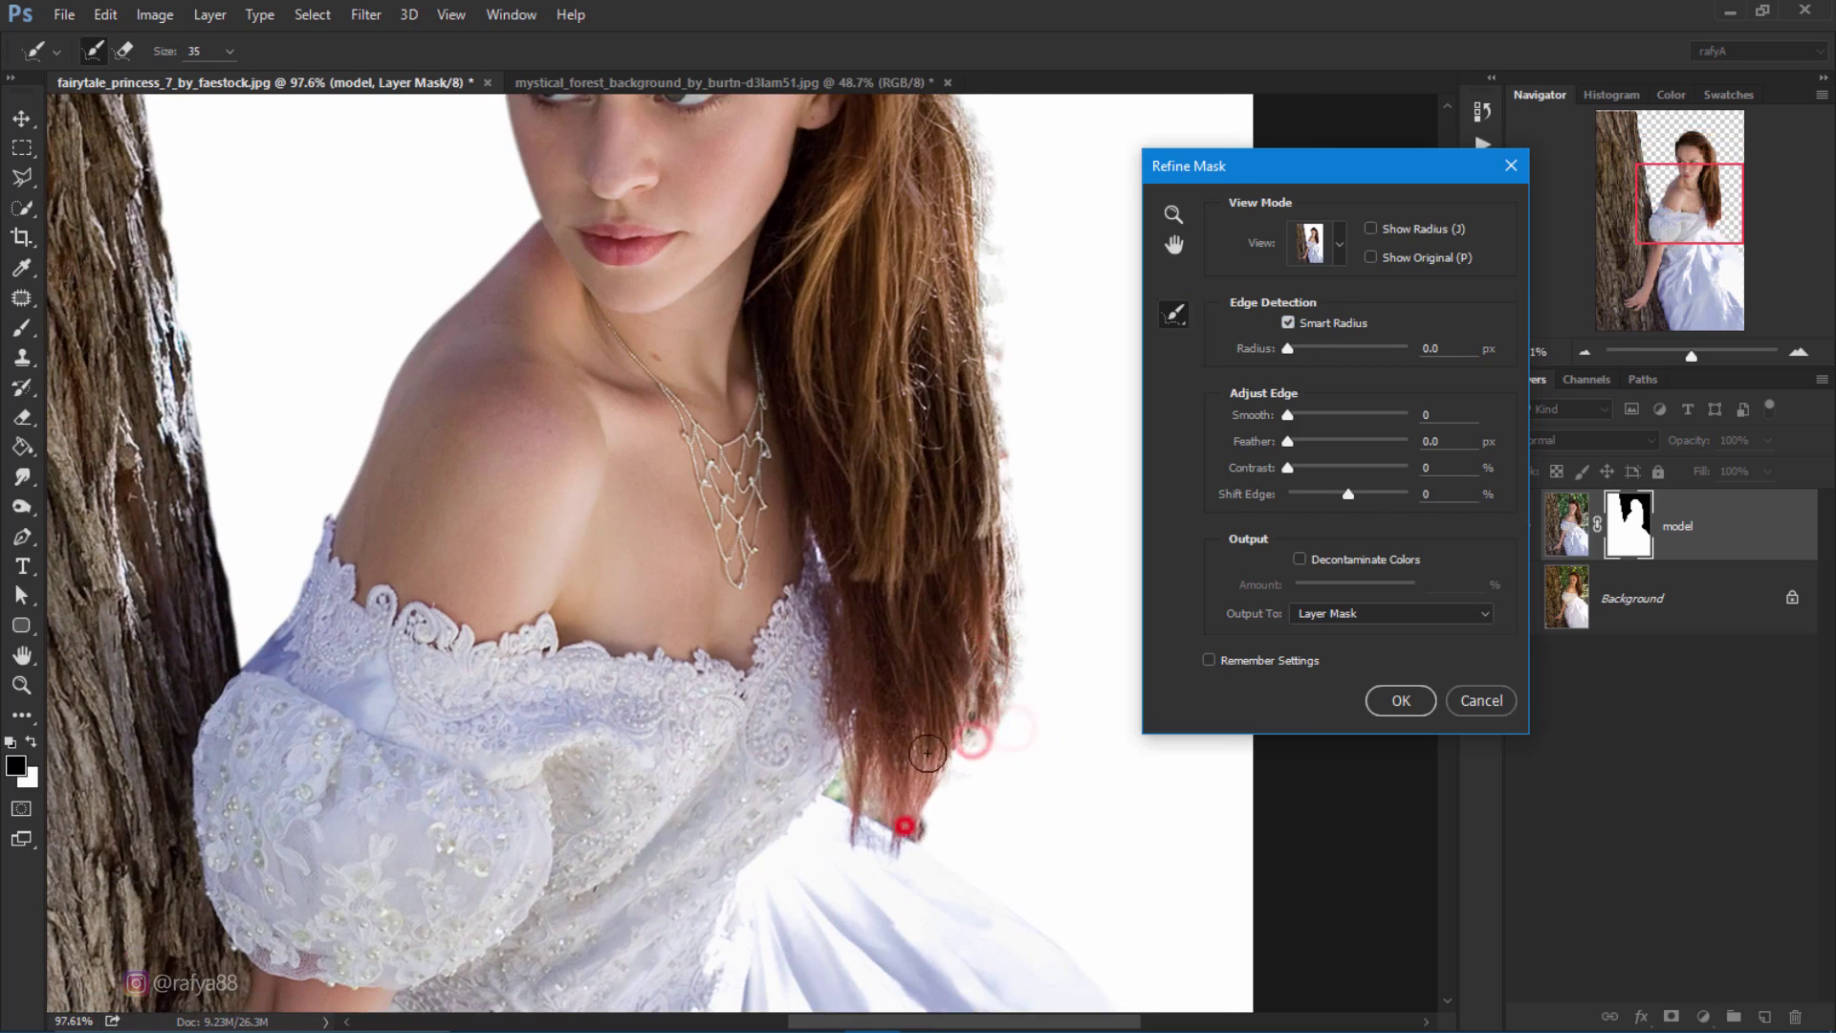
scroll(985, 813, up, 5)
click(1386, 708)
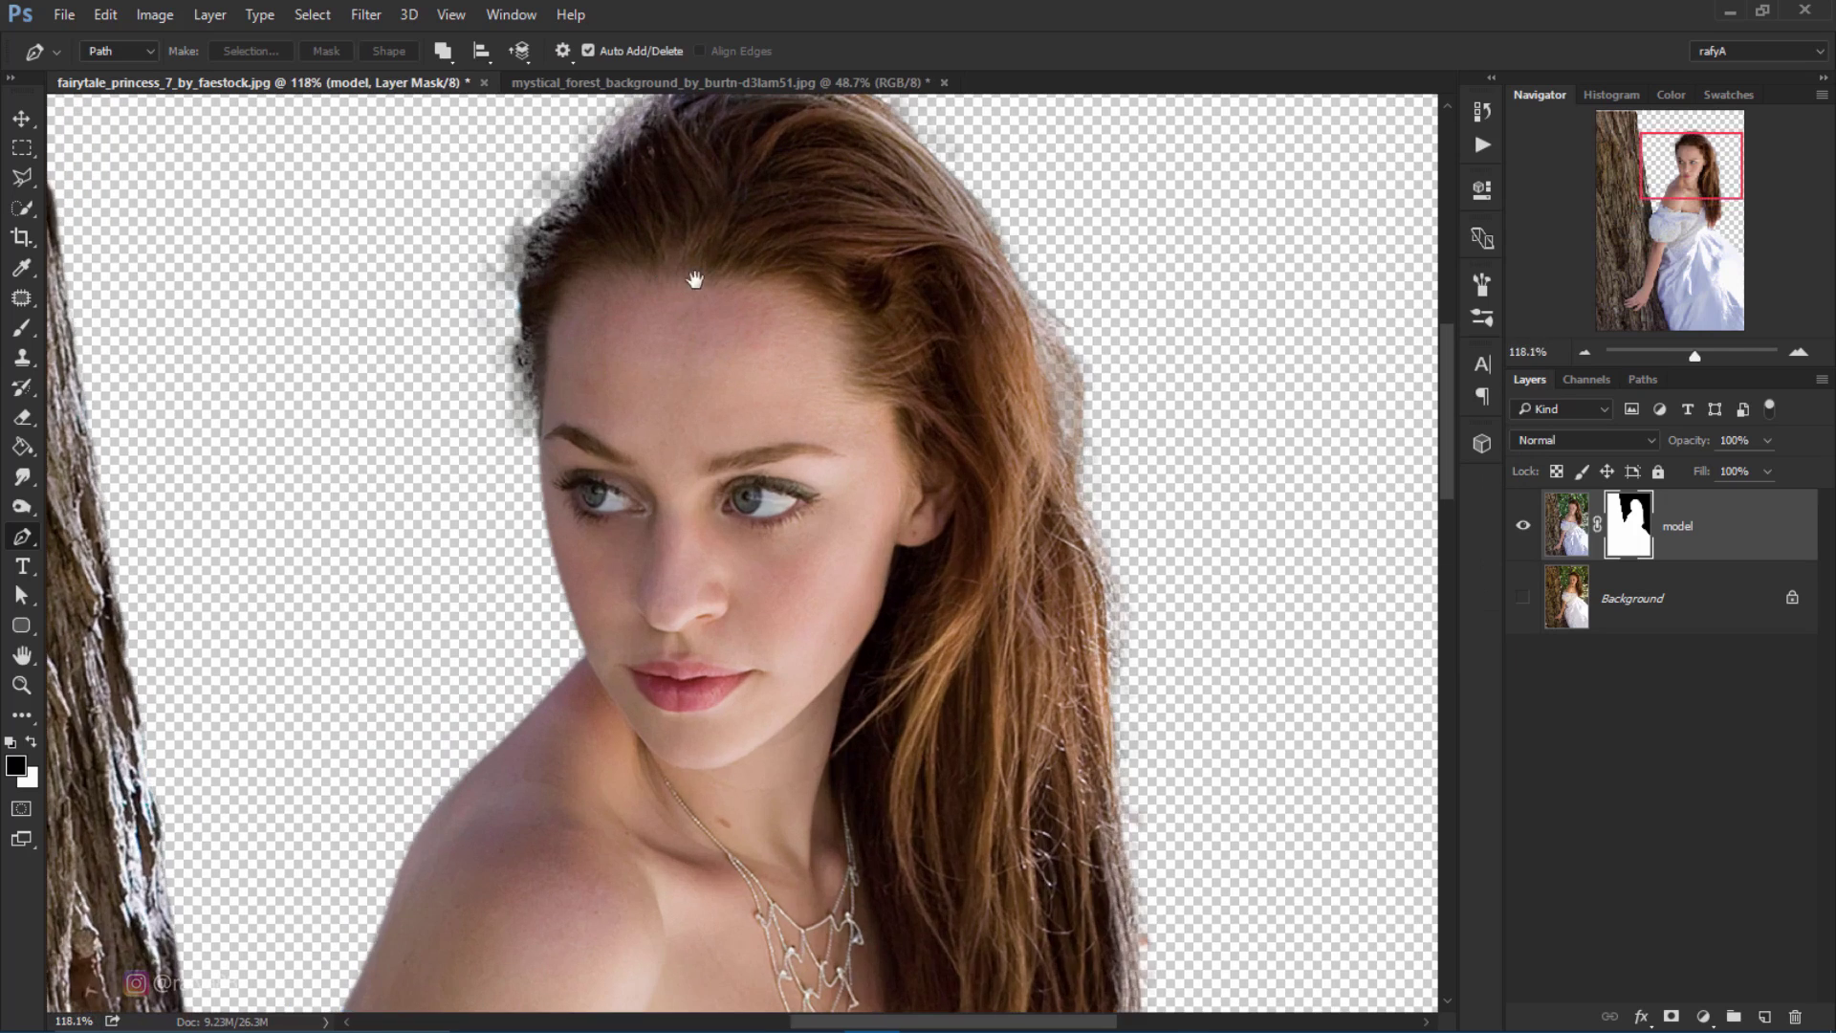
Step: Set up a white 36 px Brush for painting on the mask
drag(697, 274, 854, 497)
key(p)
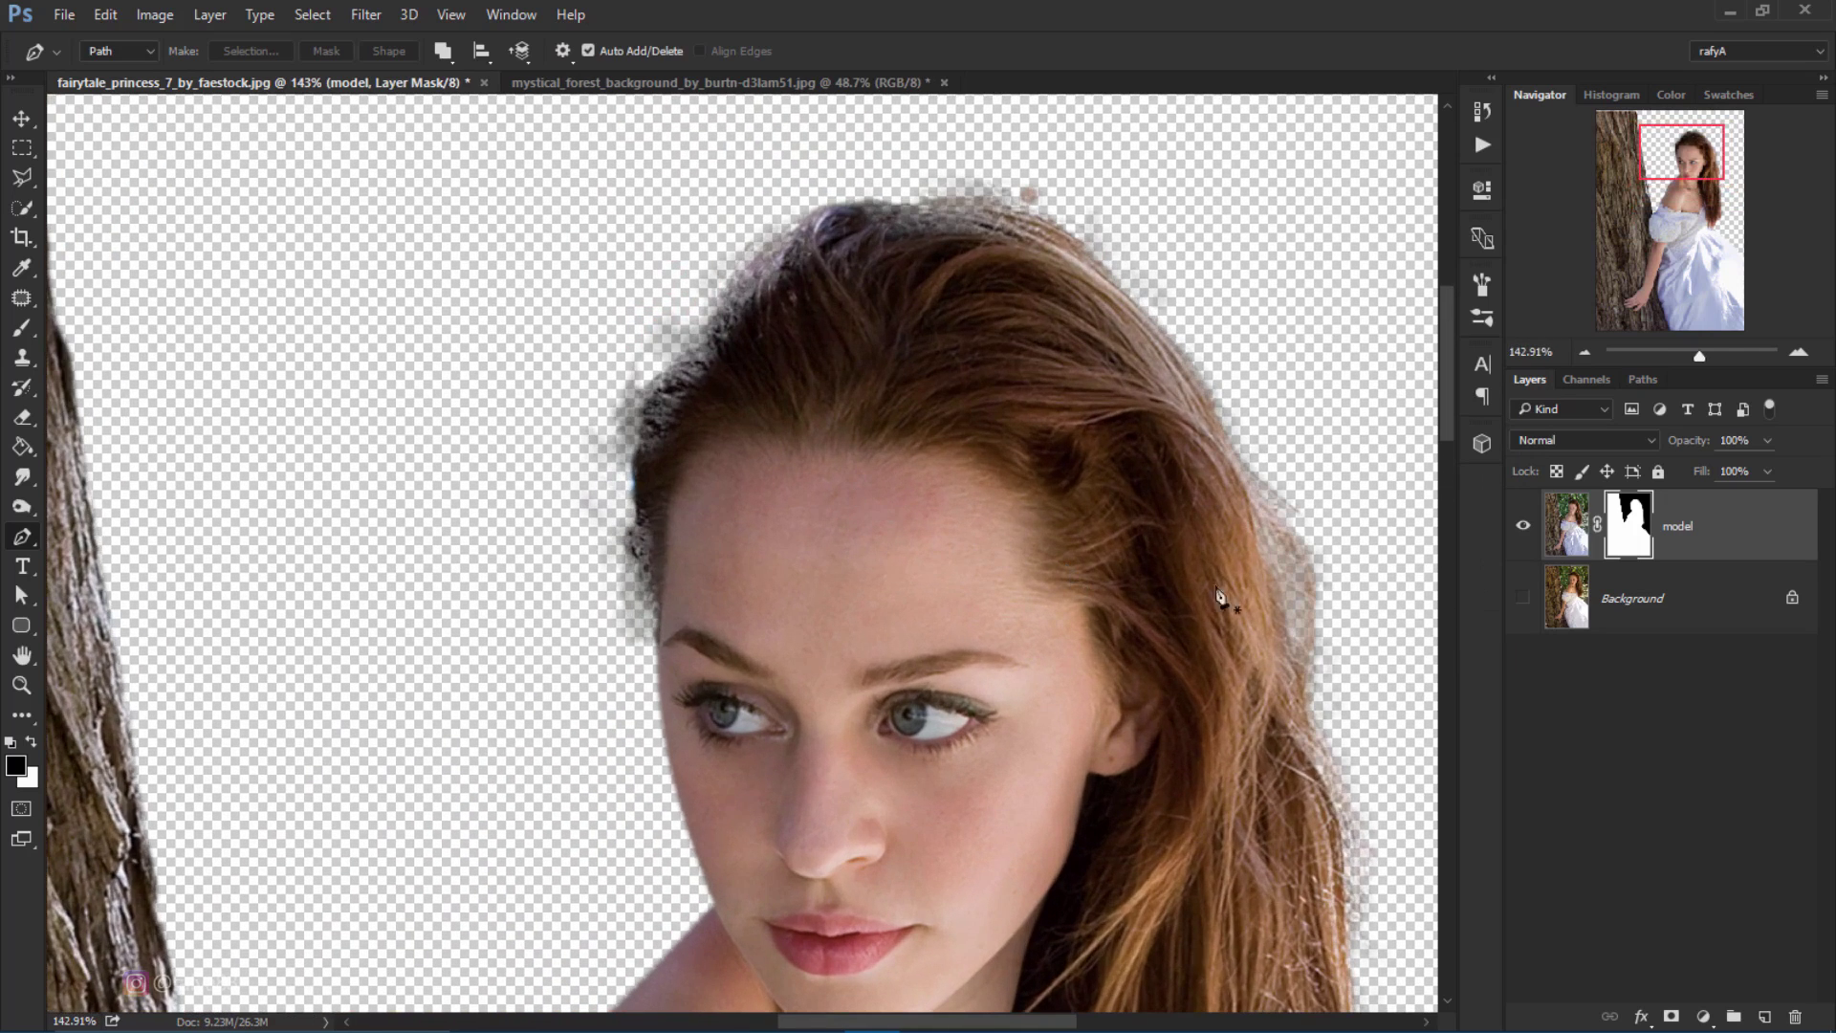
key(b)
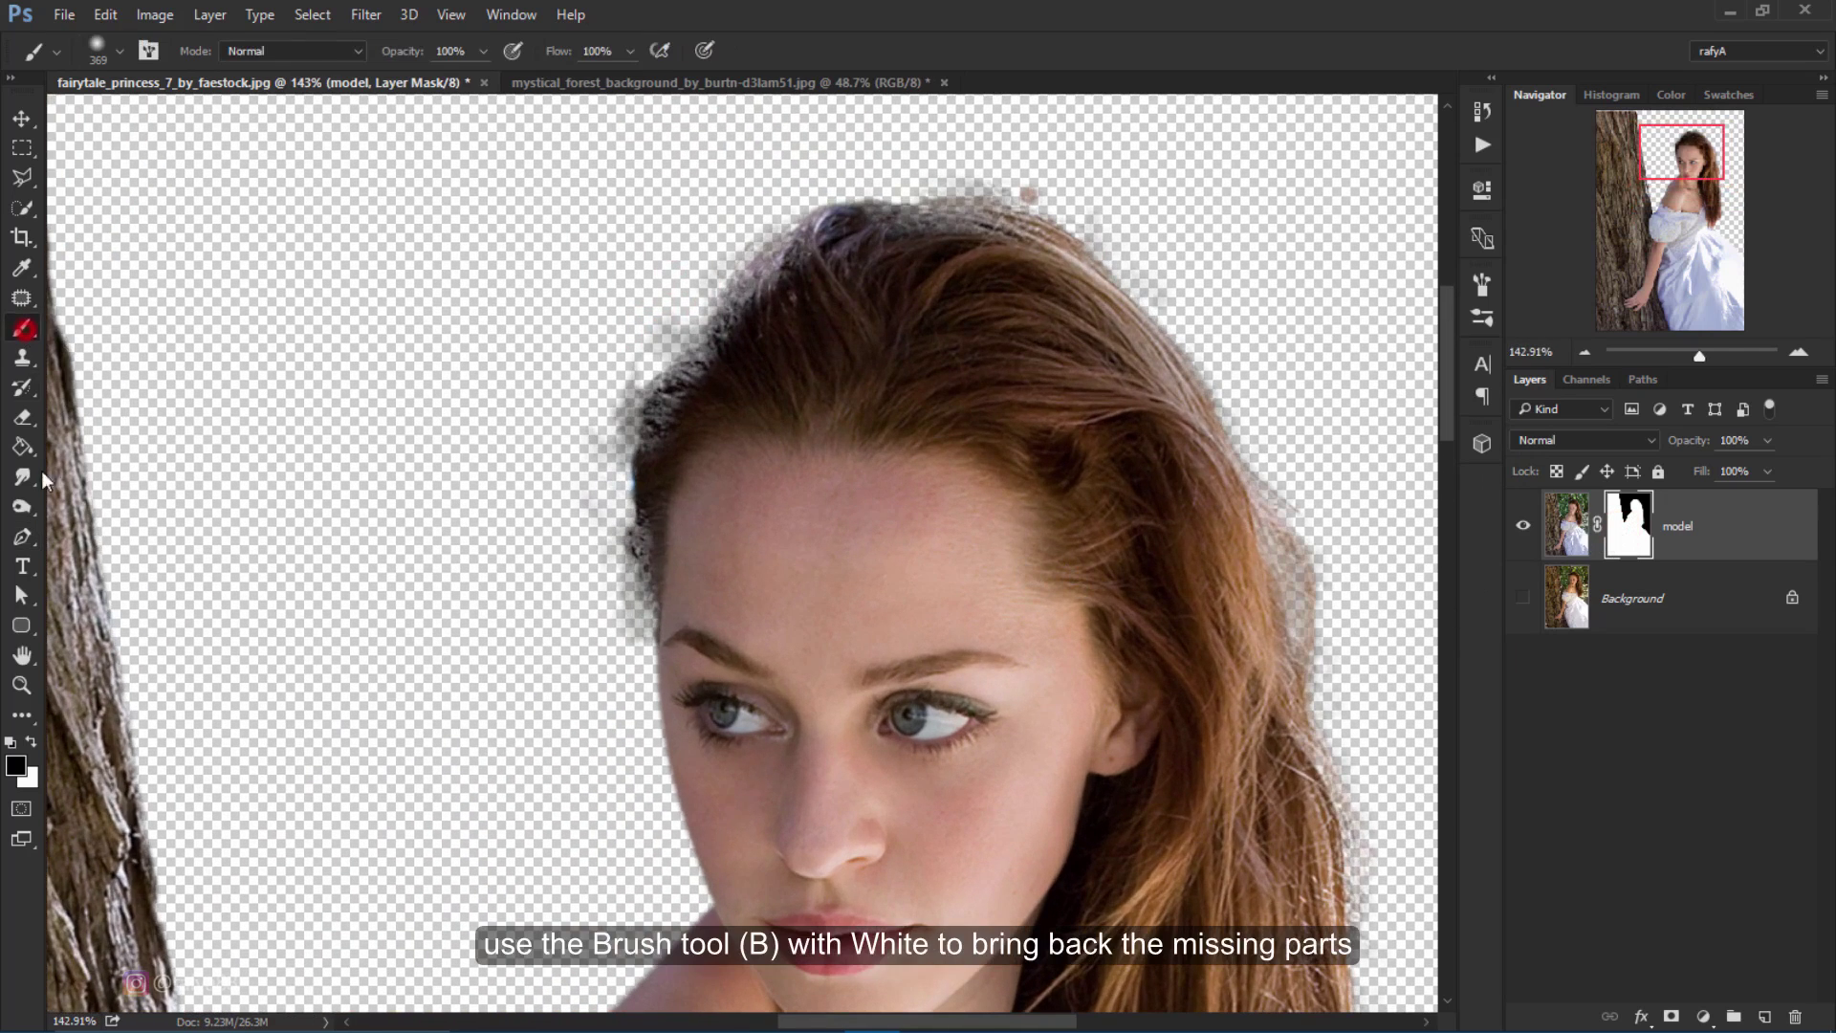
click(32, 744)
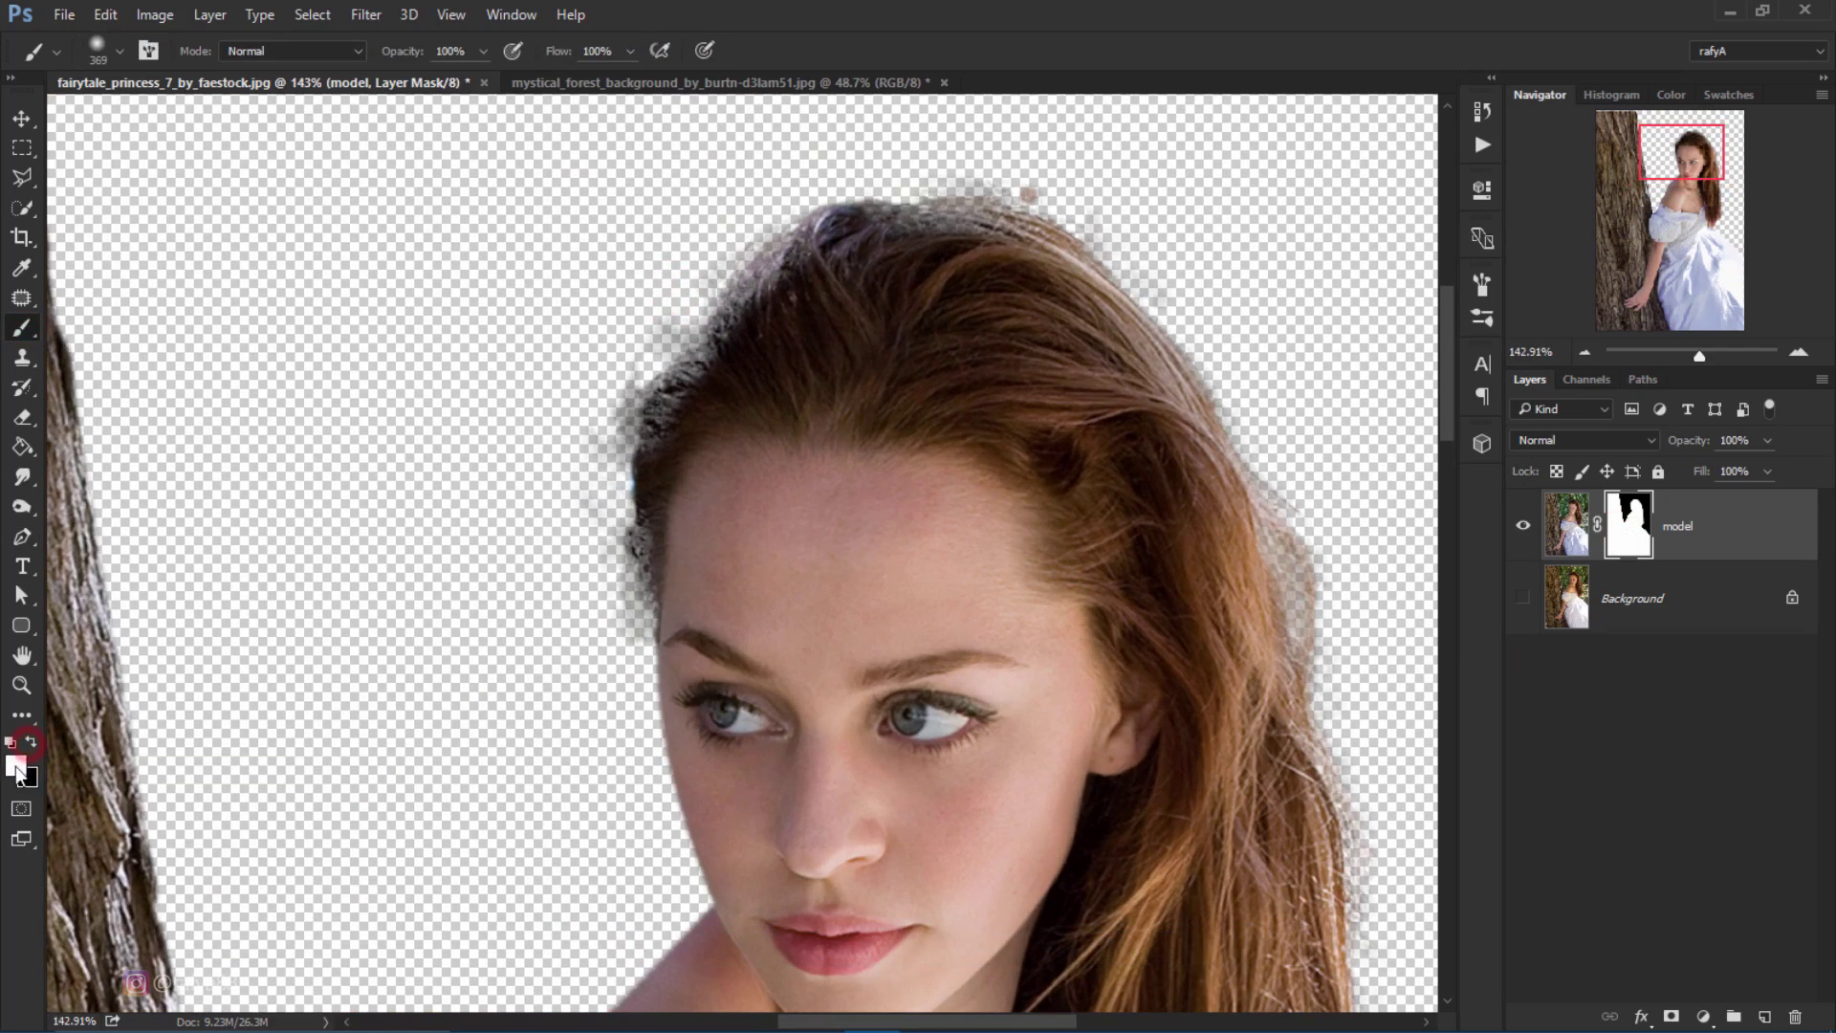
right_click(758, 394)
click(901, 449)
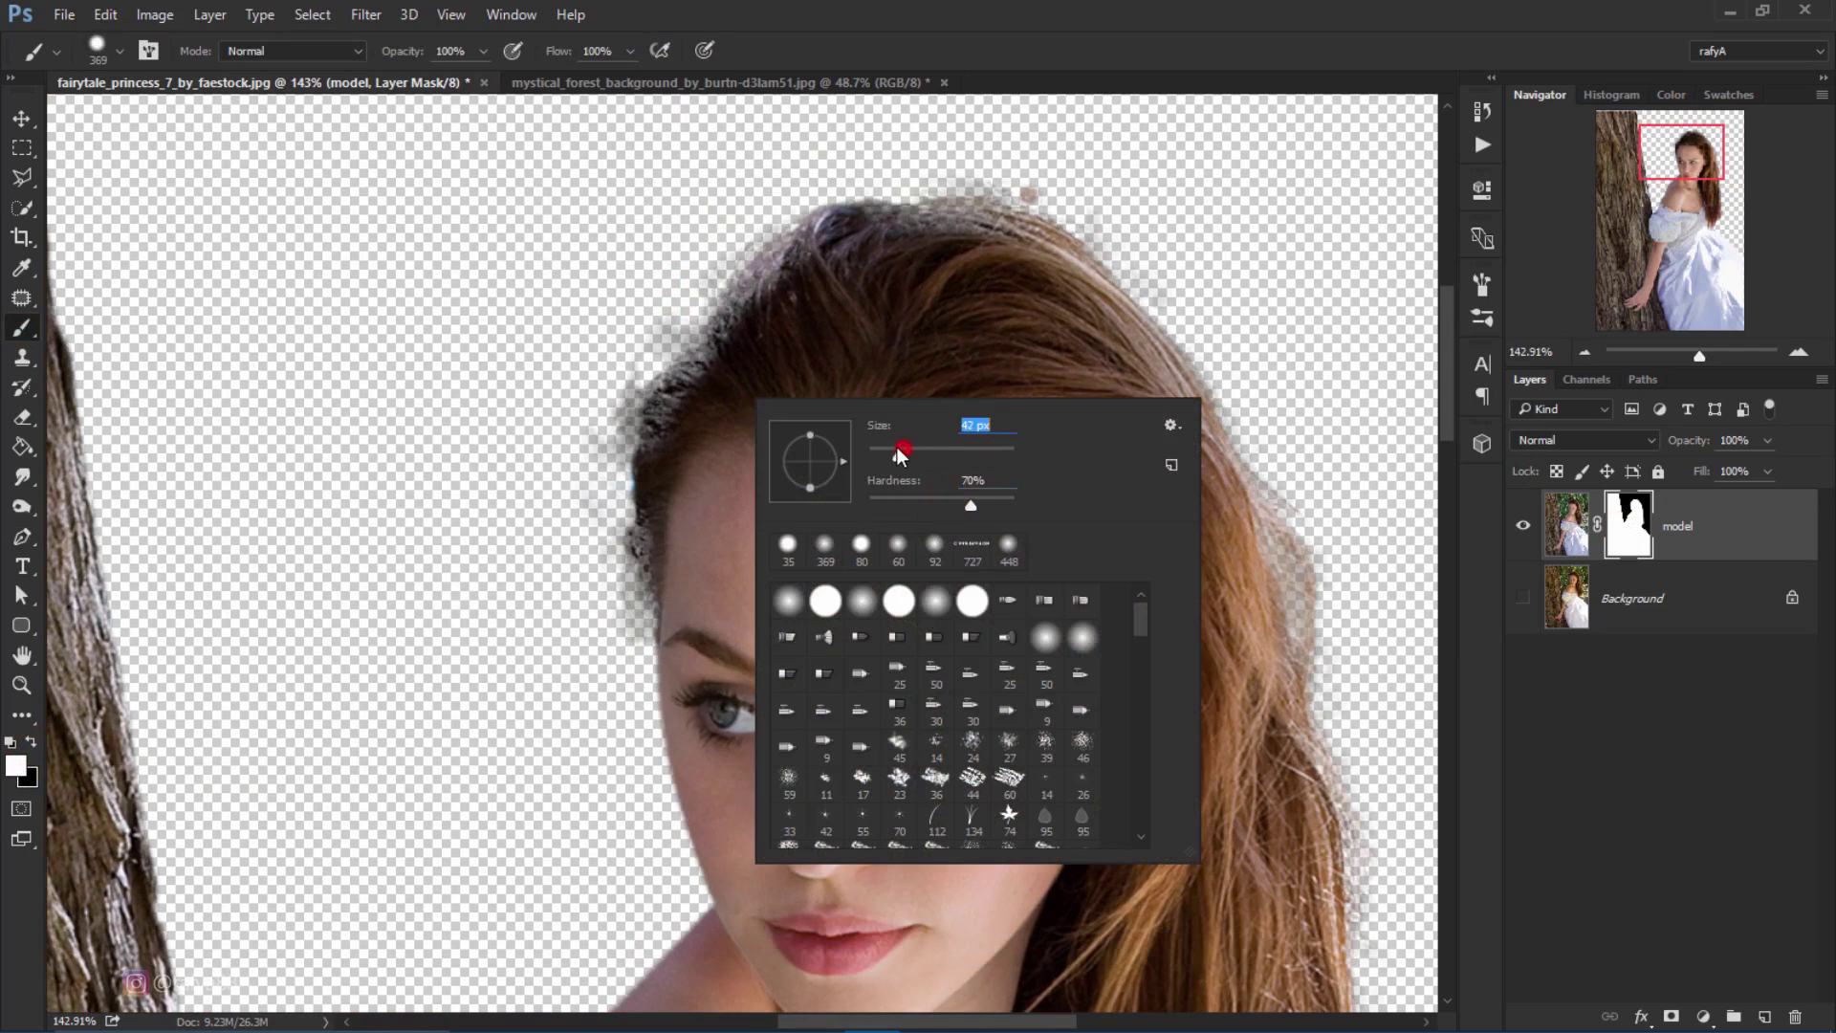
click(678, 423)
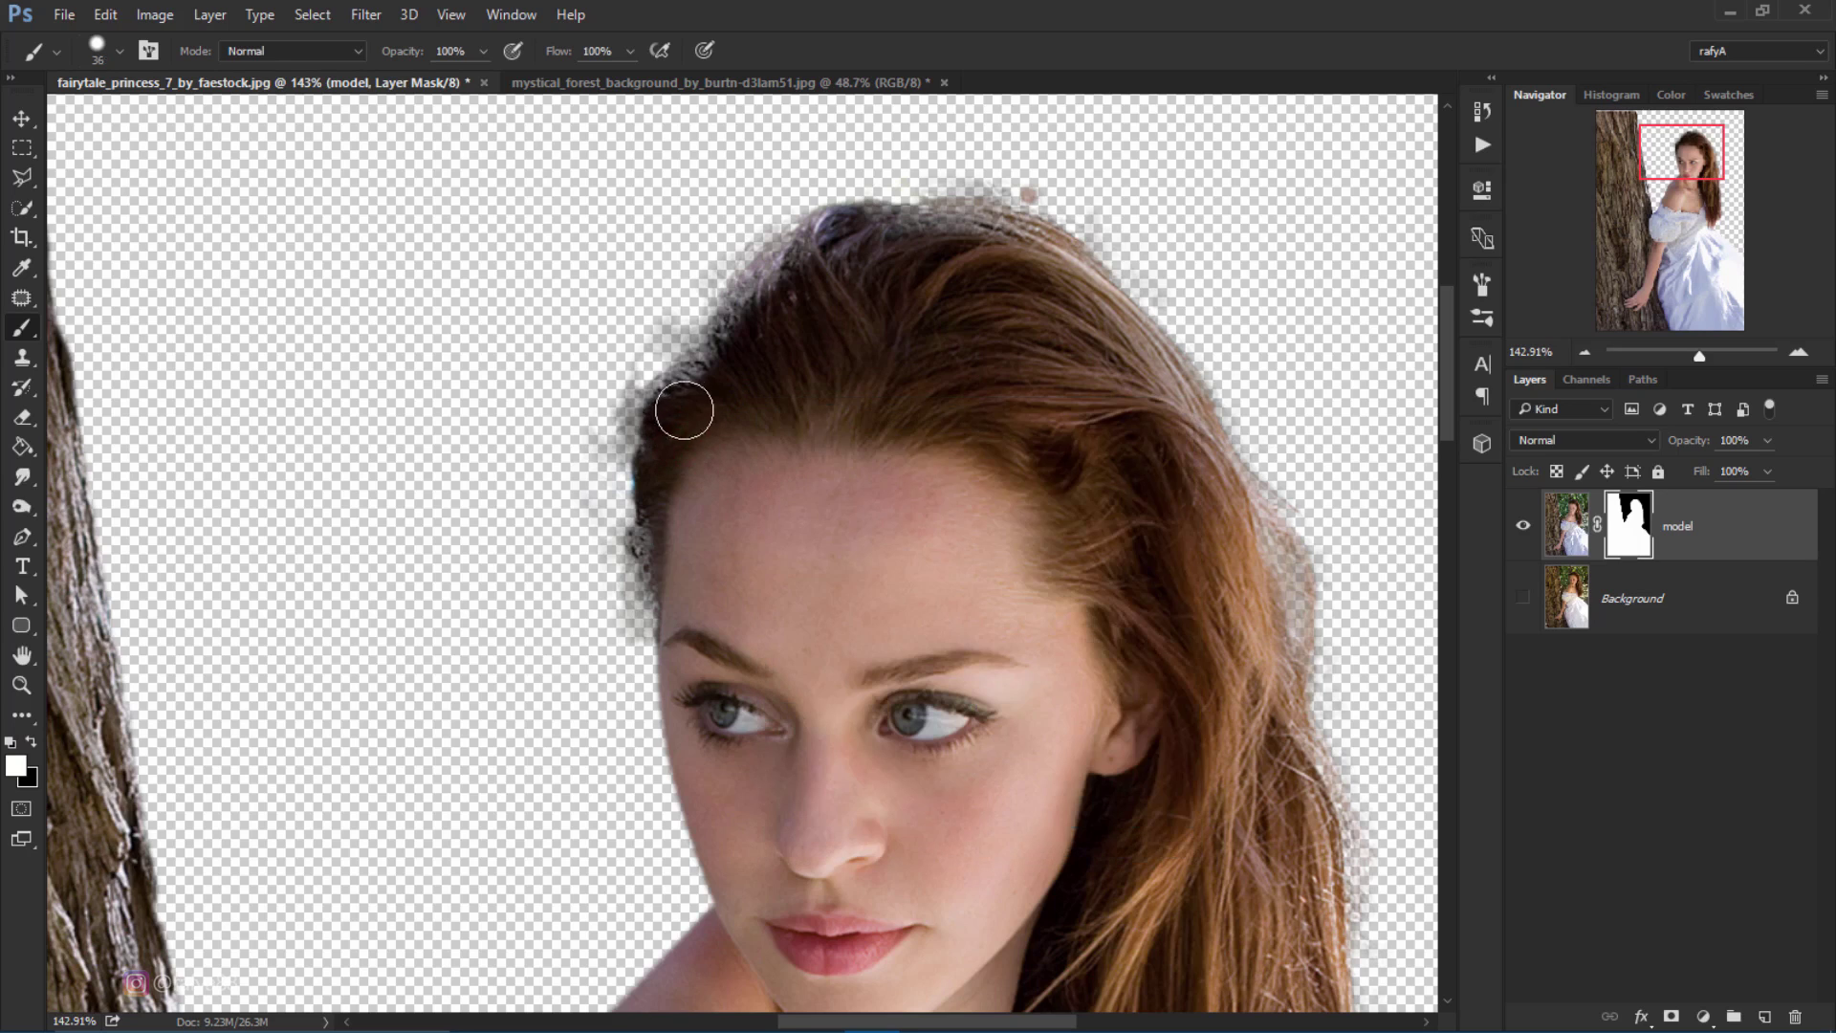
Step: Paint hair strands back in along the hairline and the right hair edge
drag(711, 385, 1037, 253)
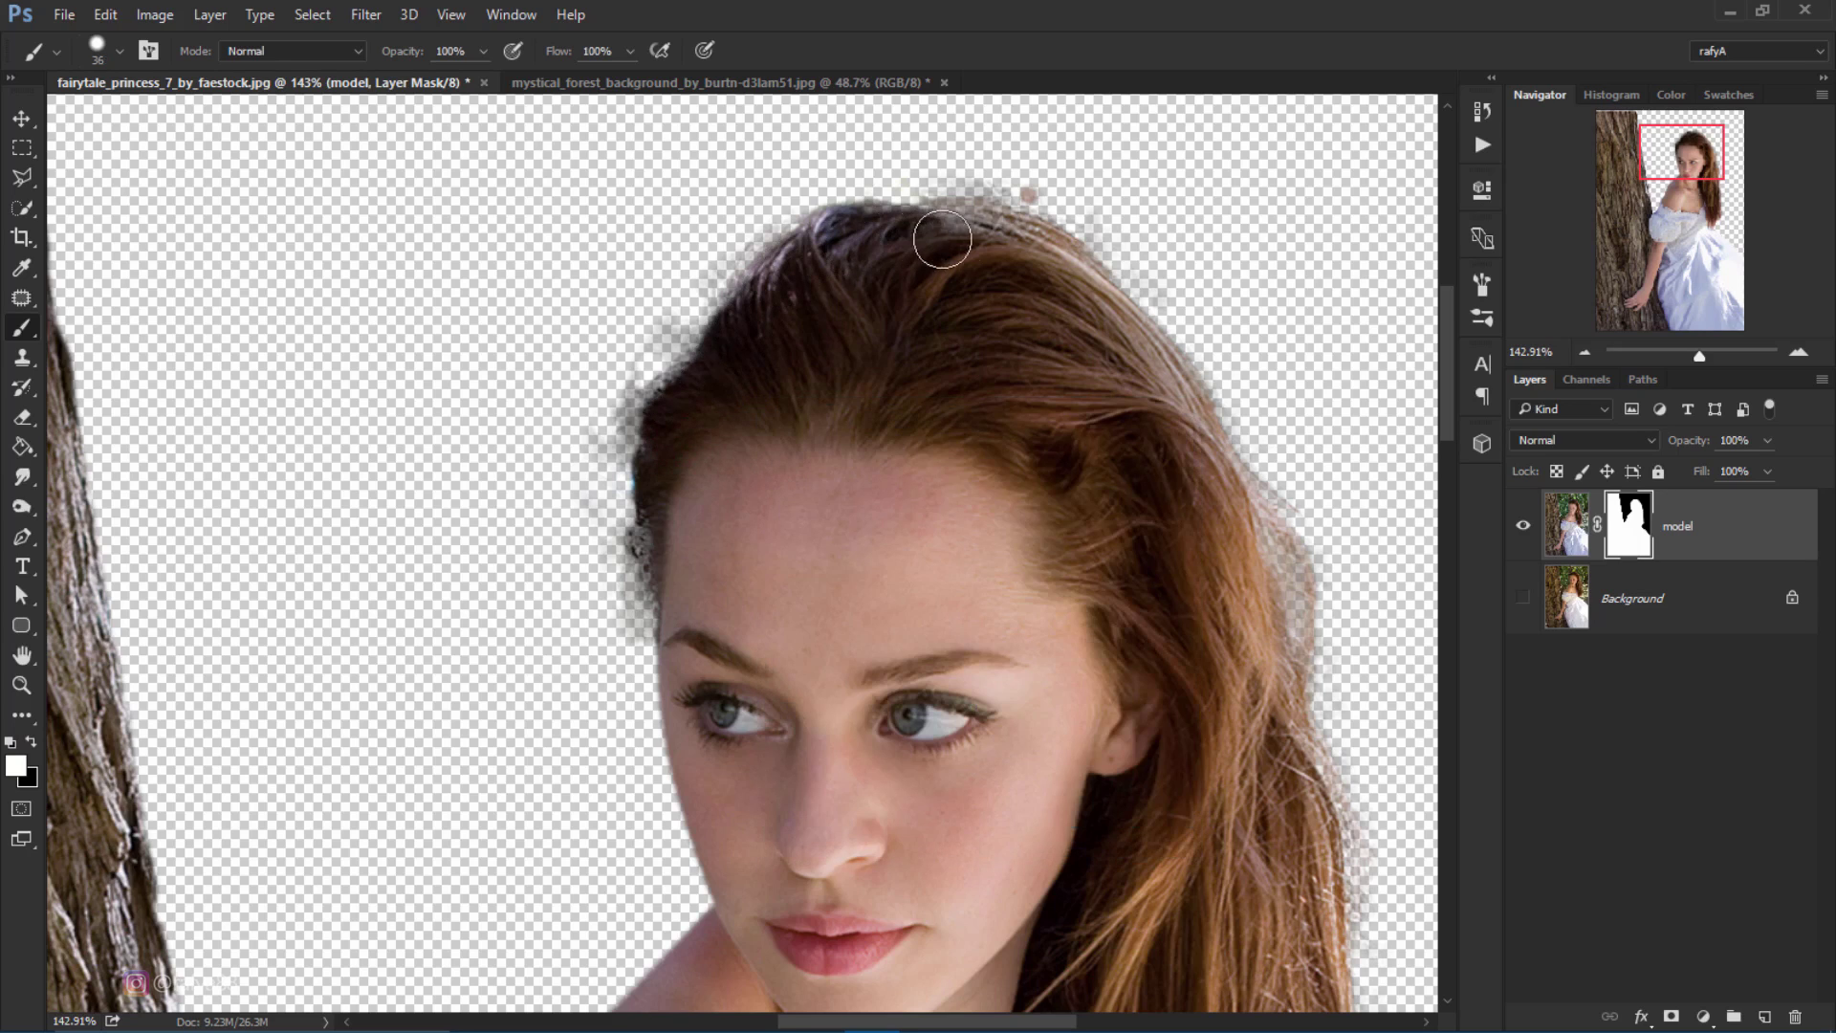
drag(1189, 491, 1059, 353)
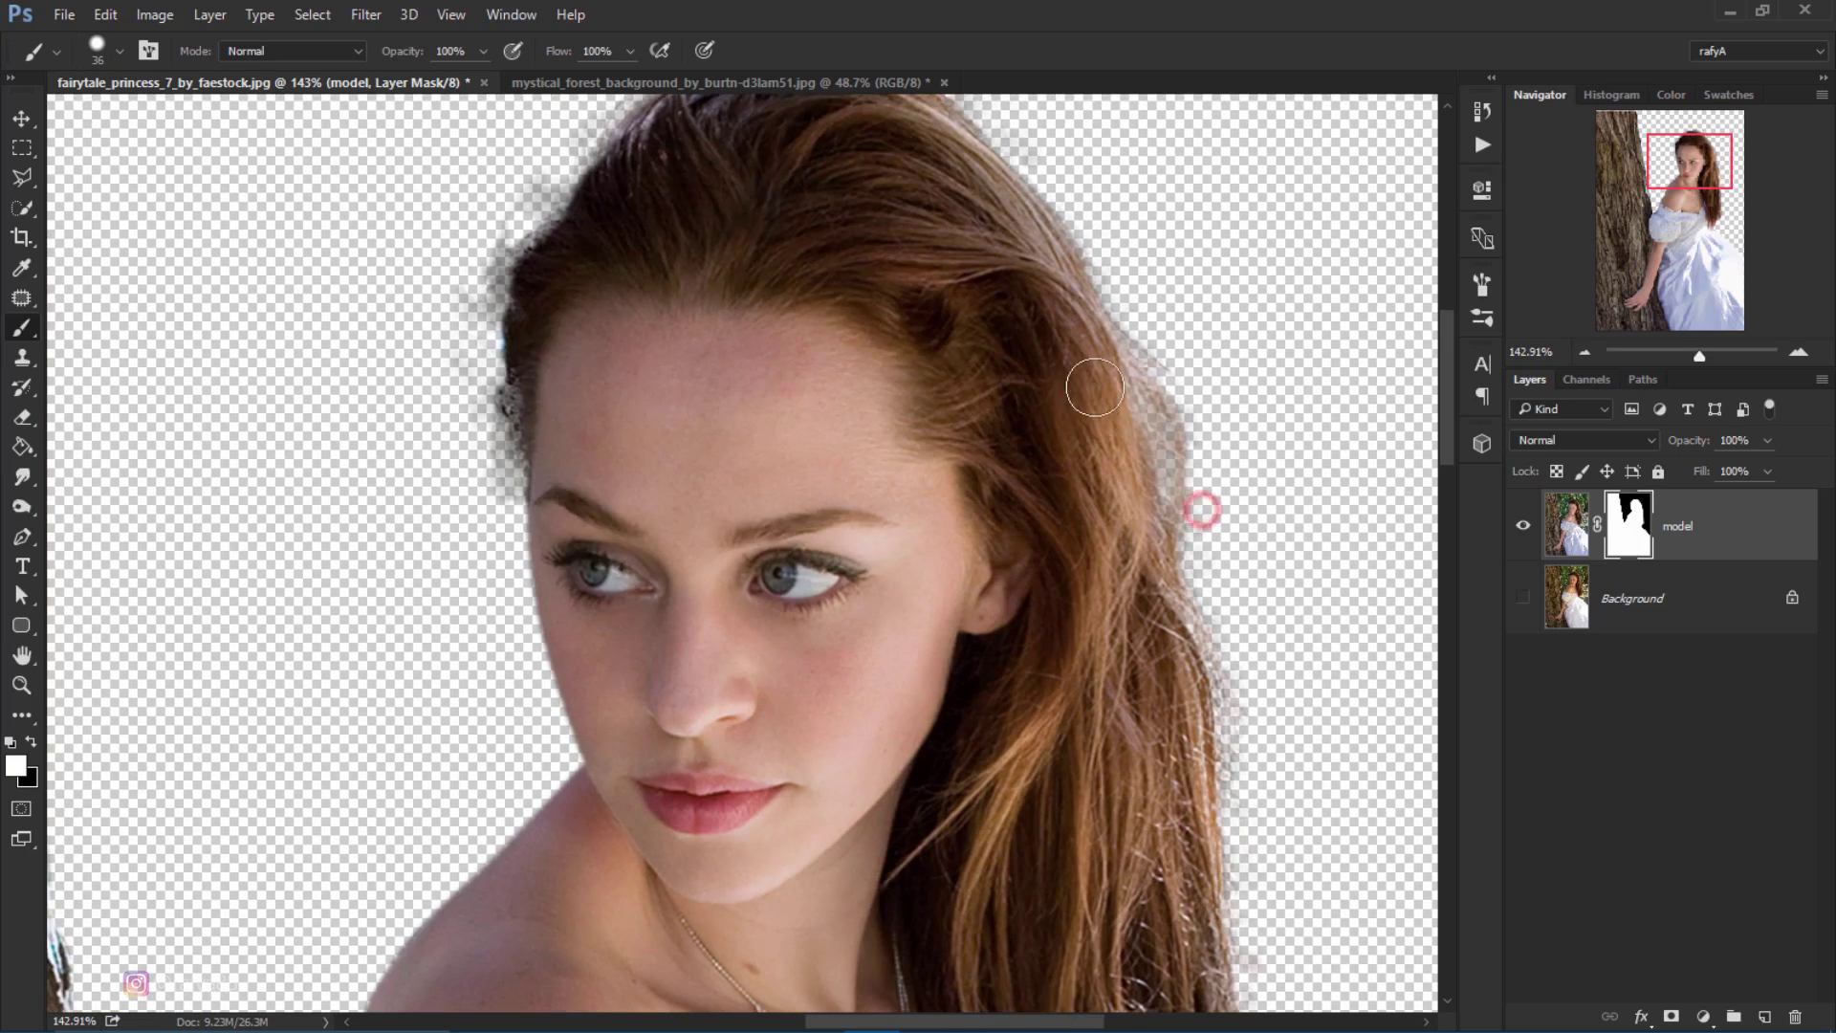
drag(1122, 503, 1030, 324)
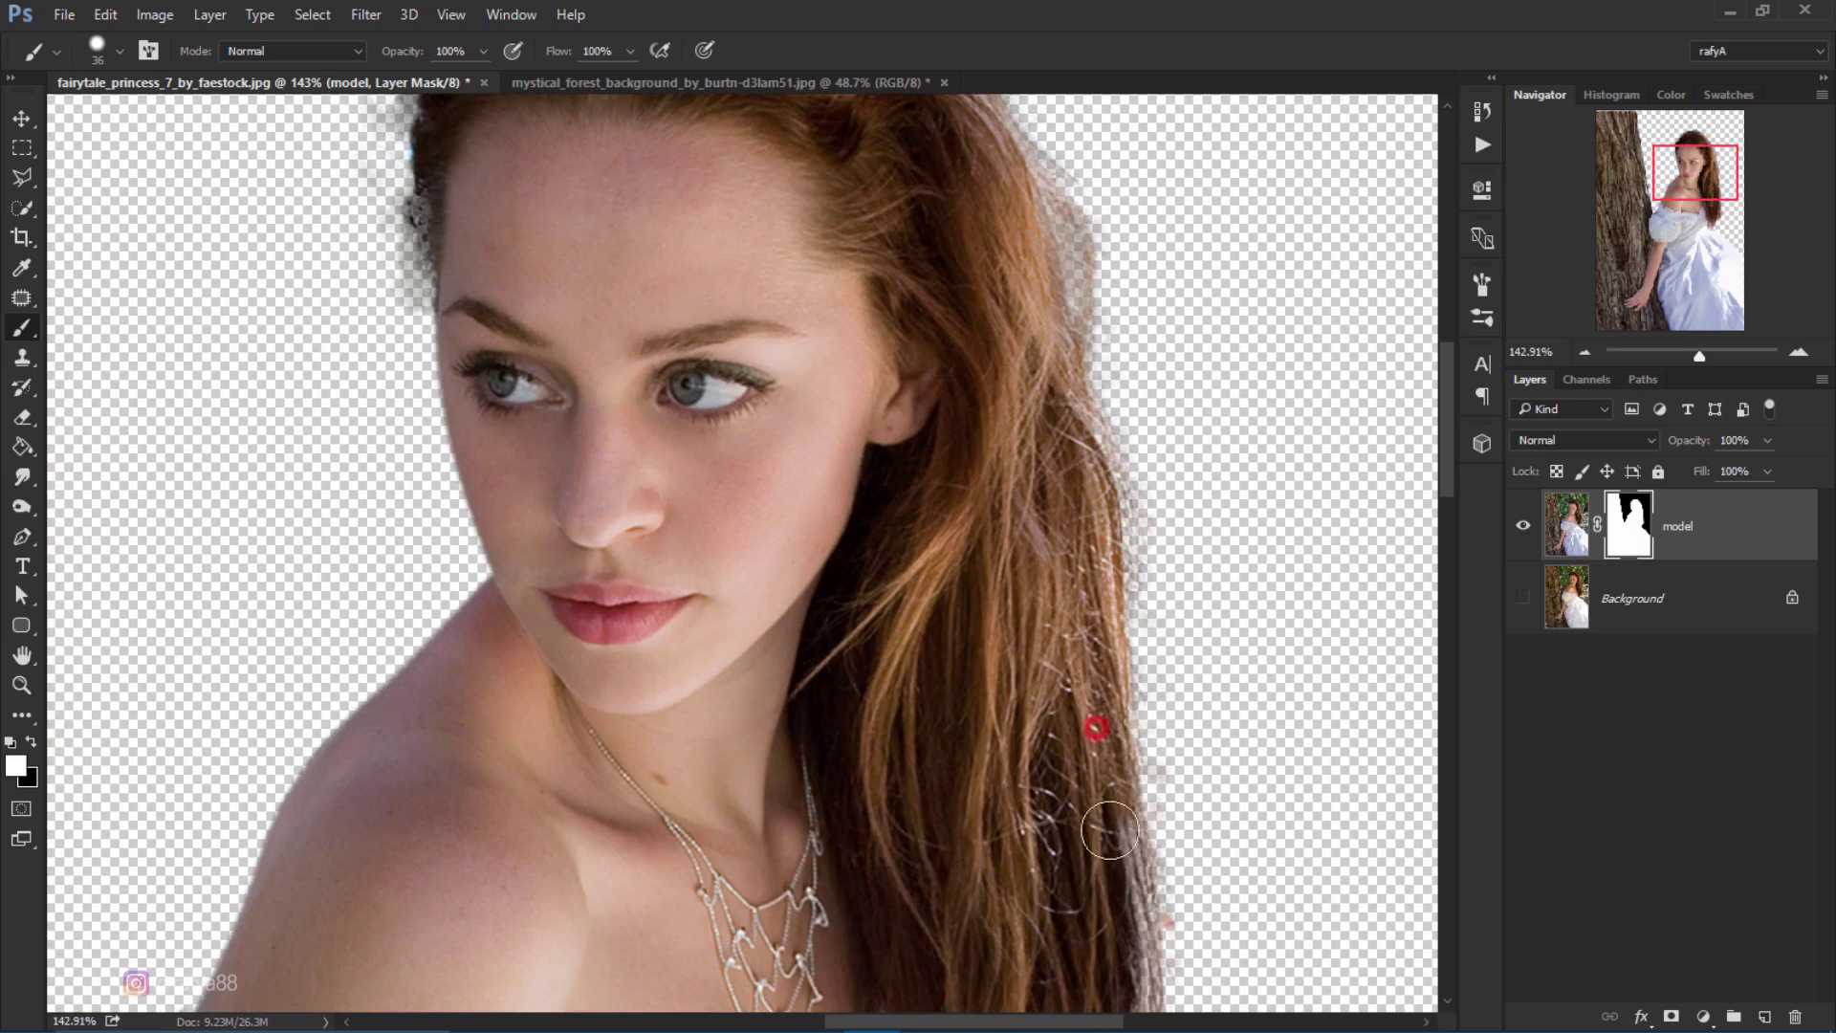
drag(1131, 817, 1086, 504)
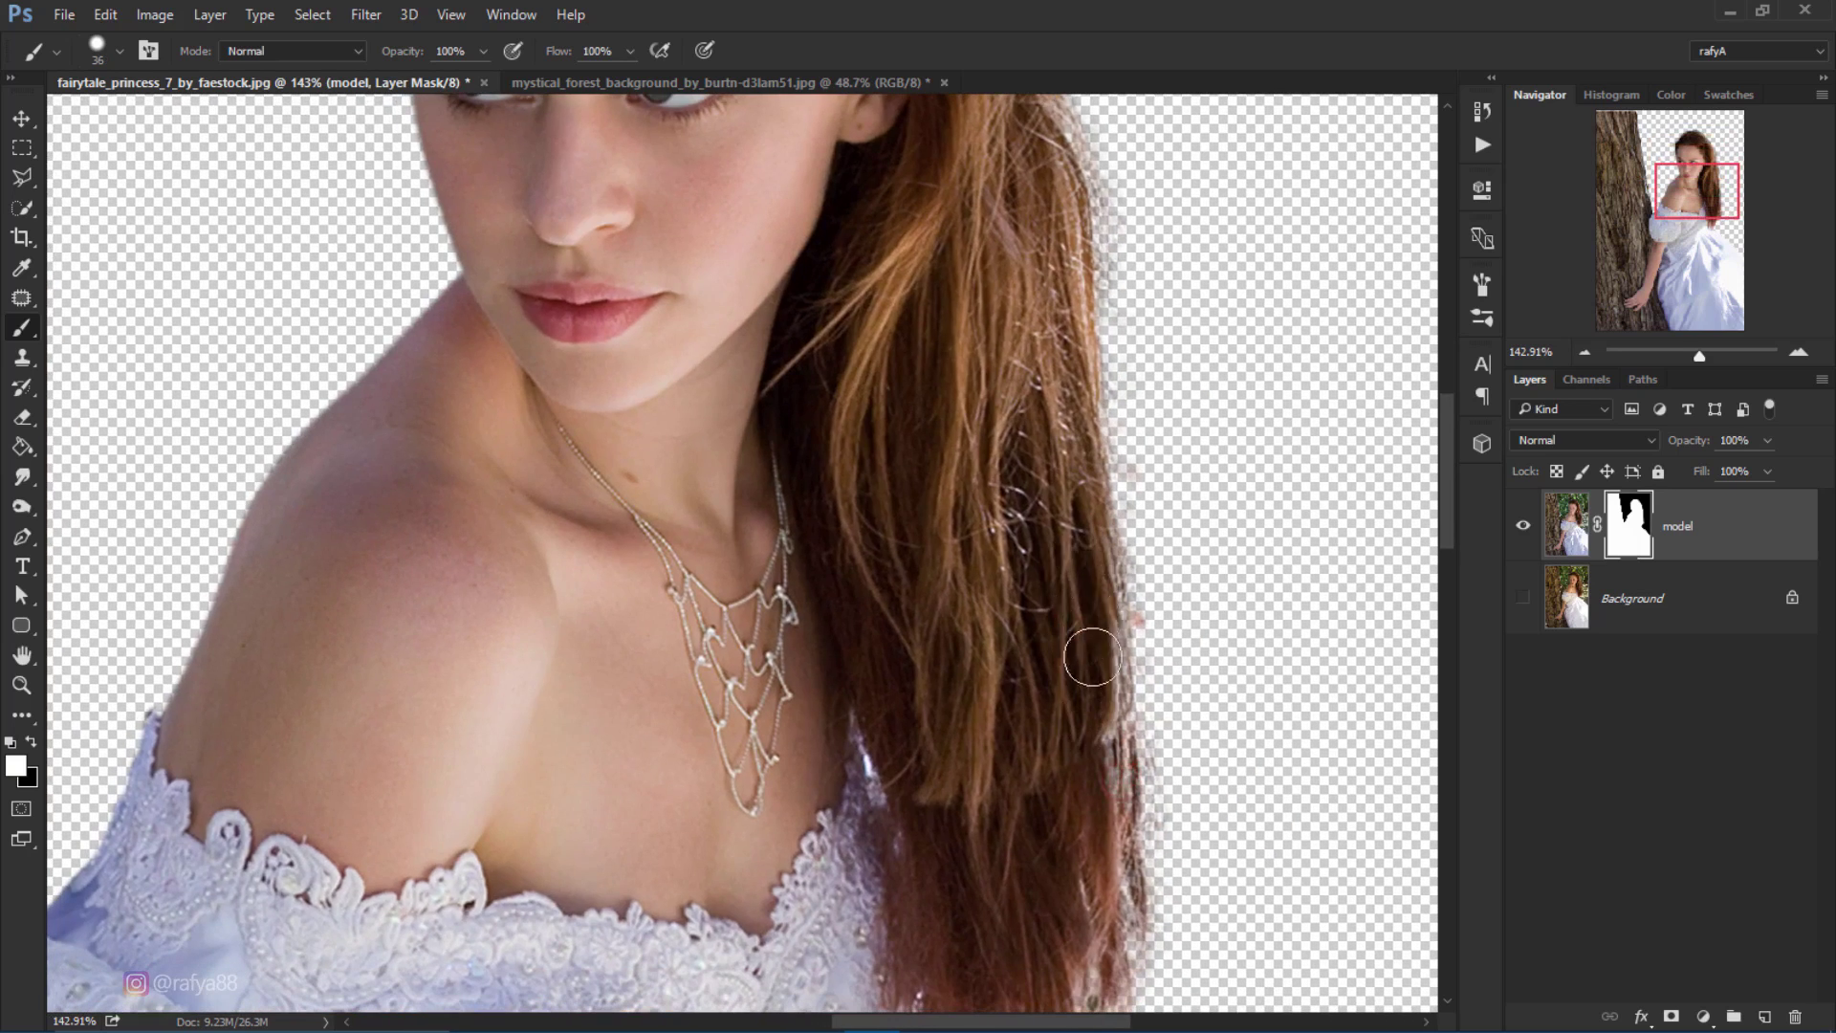
drag(1094, 766, 1104, 545)
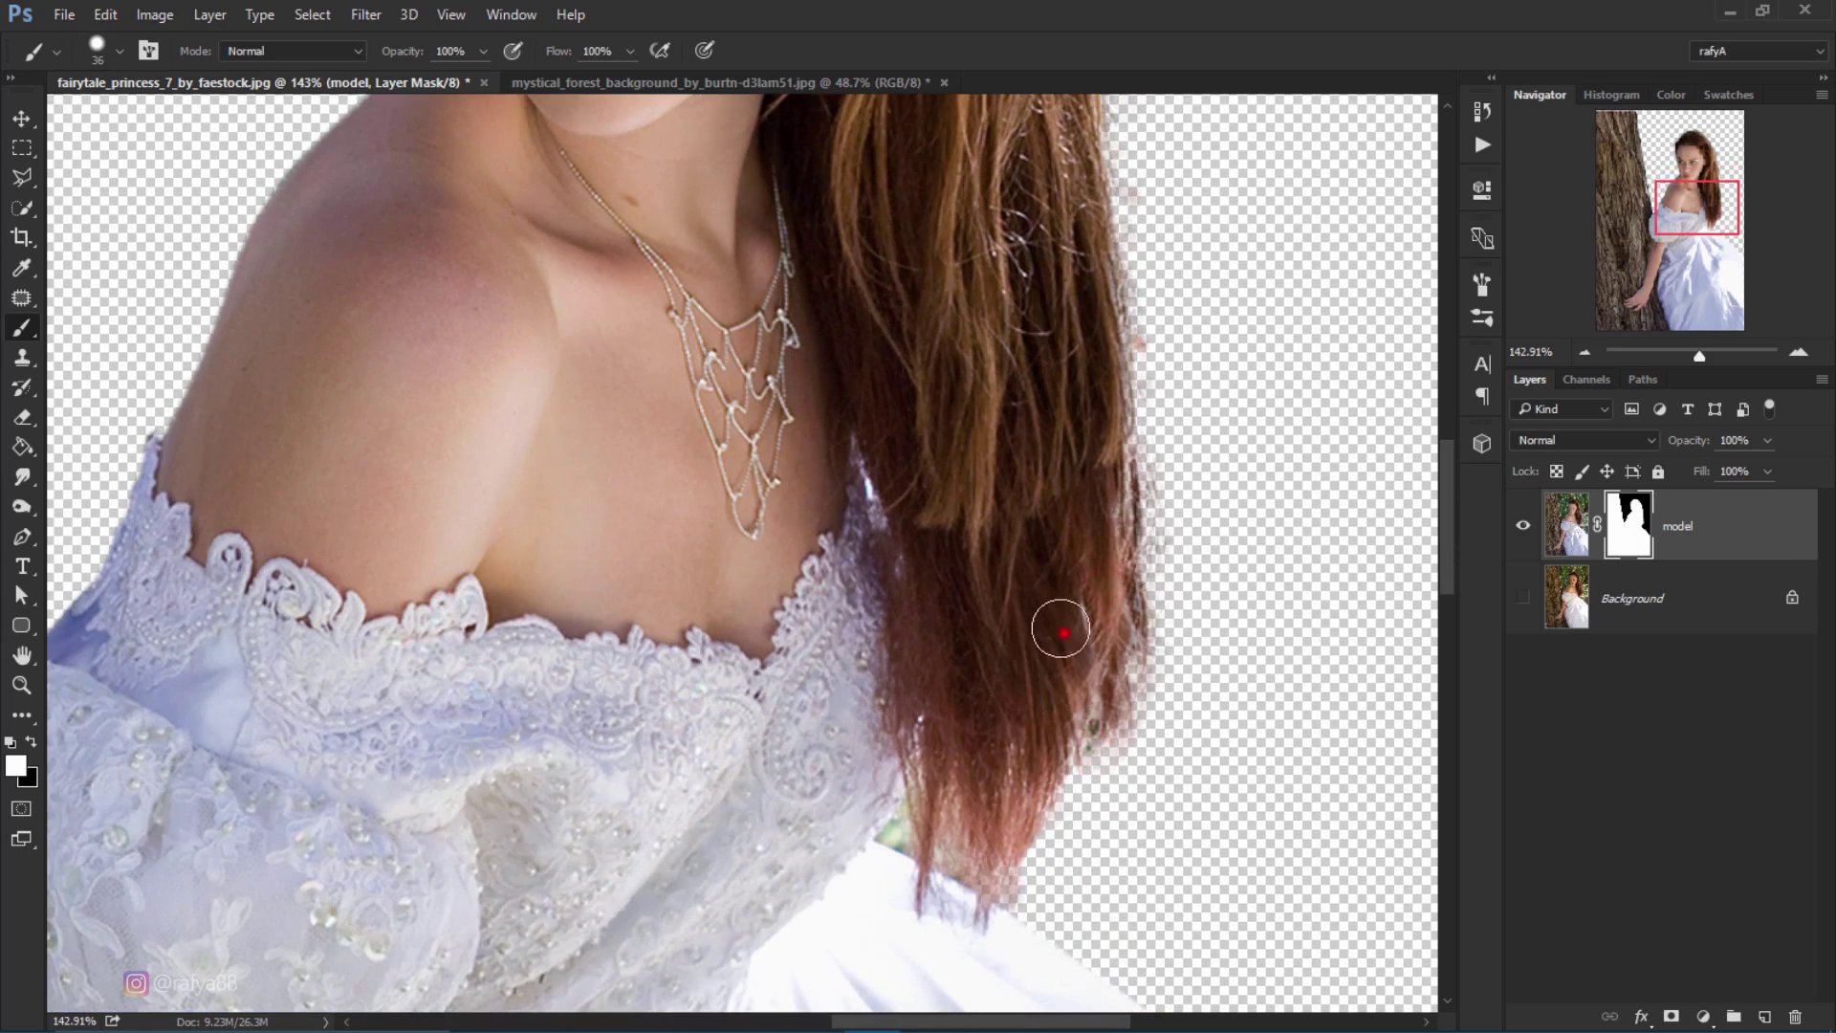
drag(898, 466, 1157, 772)
drag(873, 389, 955, 603)
drag(950, 349, 991, 520)
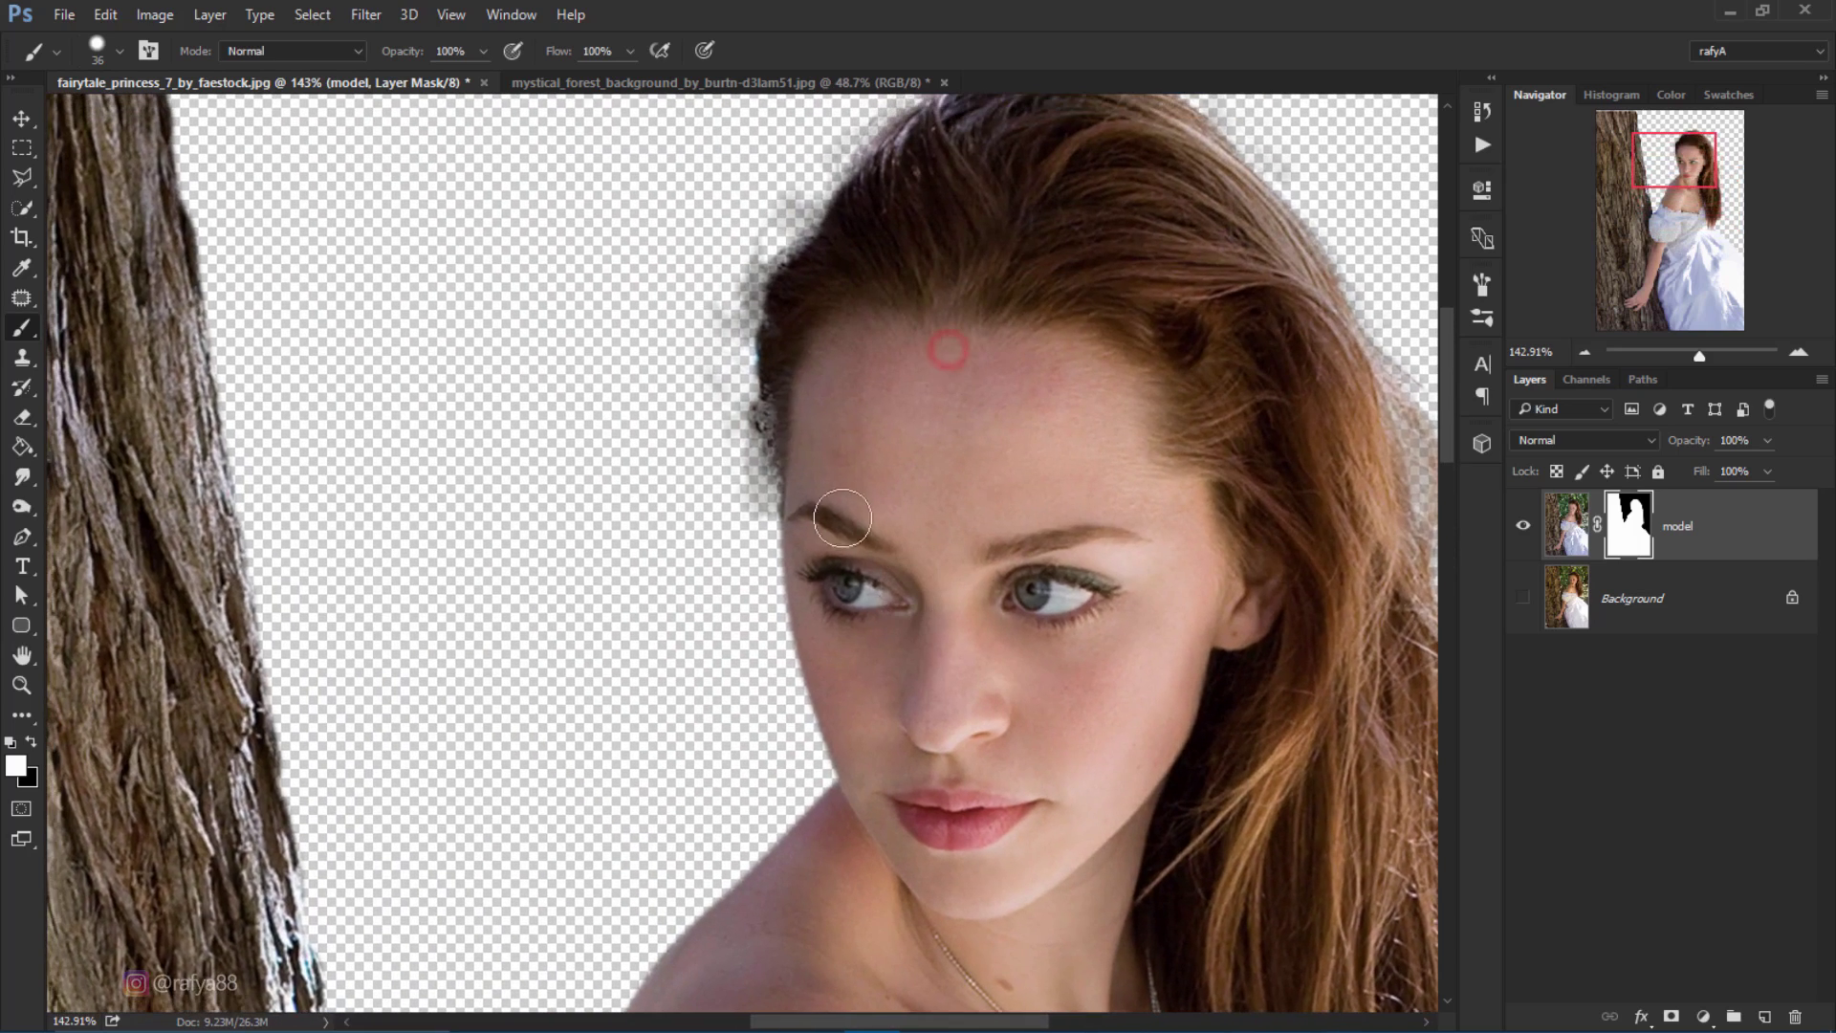
Step: Paint black to hide leftover fringe by the forehead and clean up the hair tips
key(x)
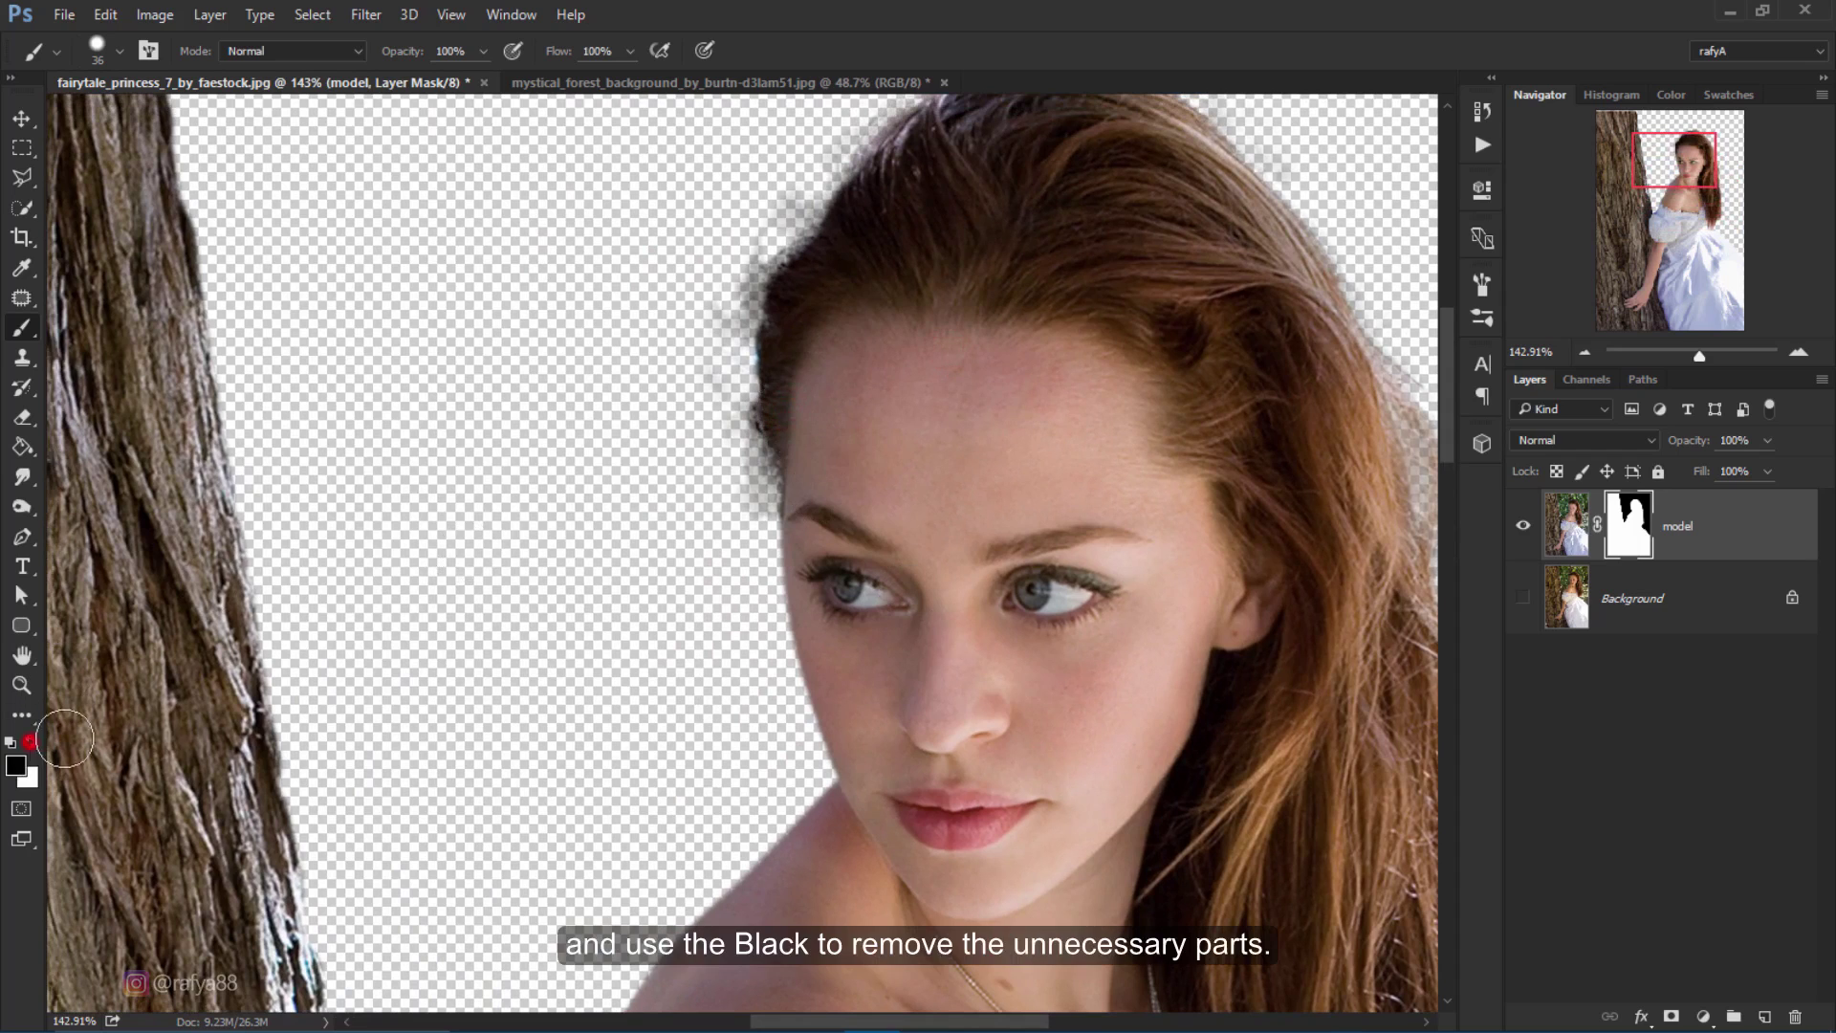
mouse_move(738, 508)
mouse_down()
mouse_move(738, 271)
mouse_move(704, 446)
mouse_up()
click(724, 460)
drag(1201, 315, 991, 479)
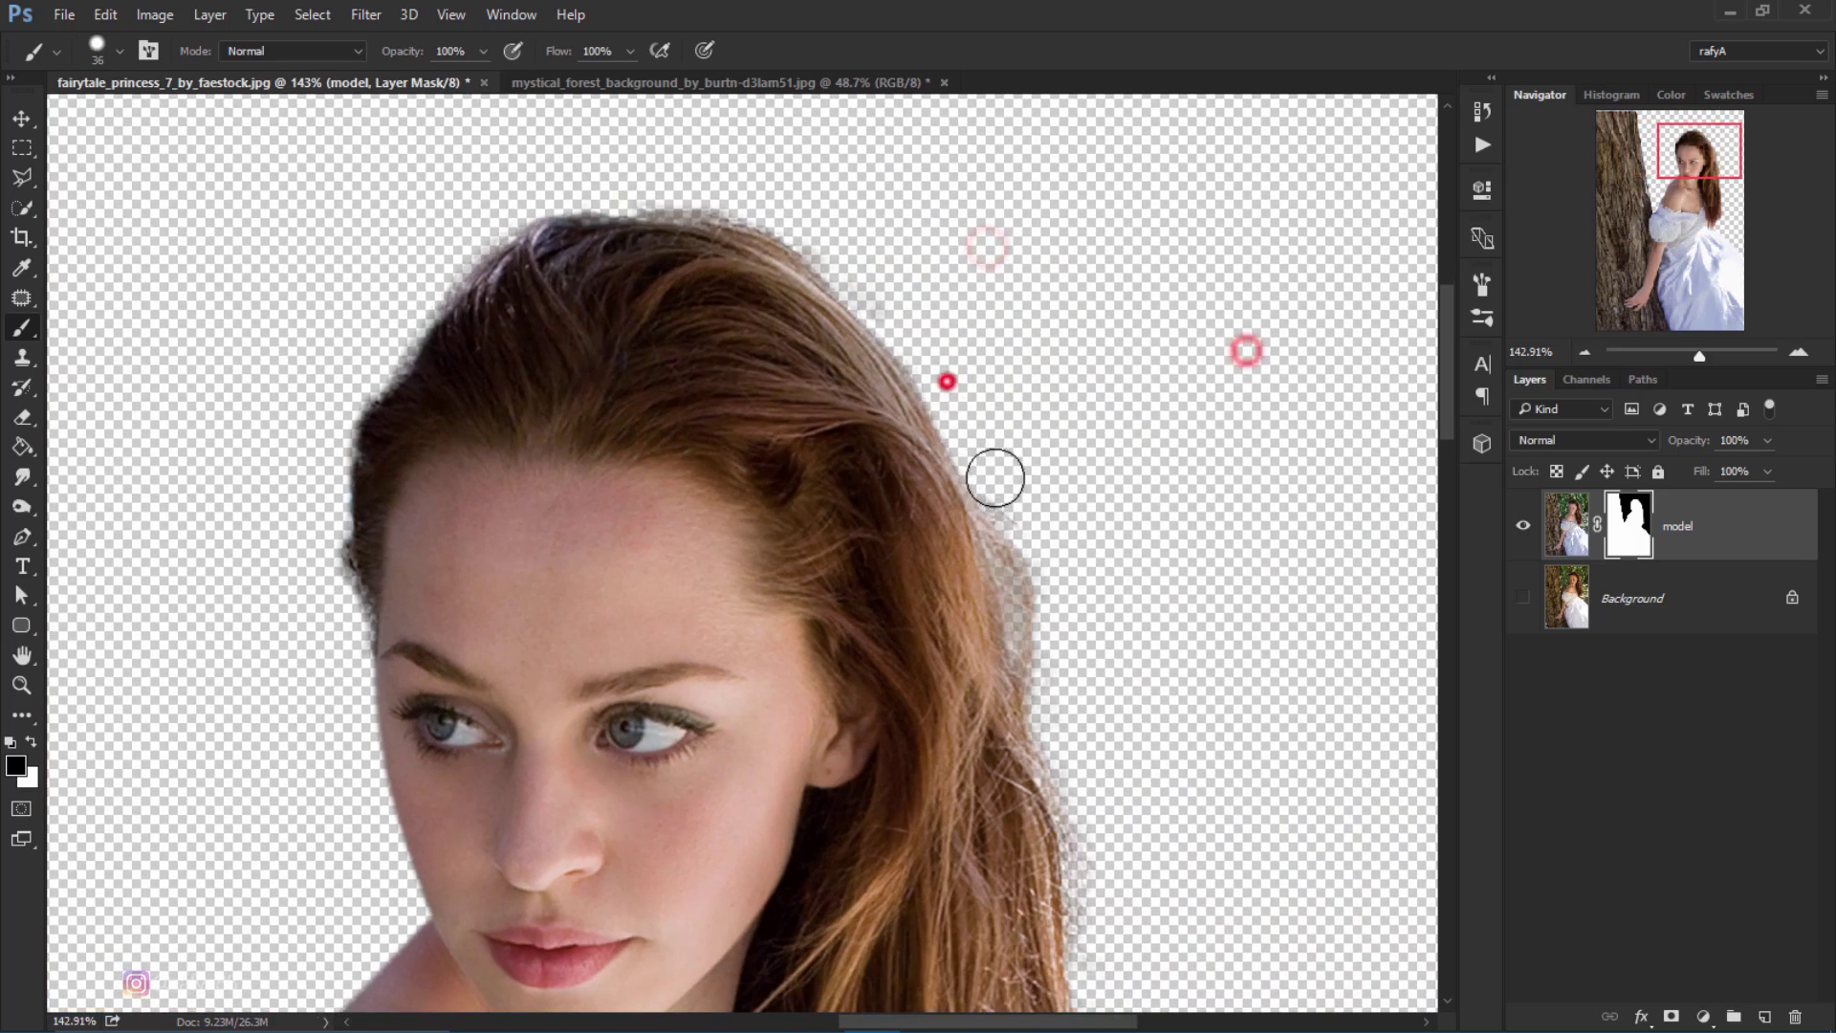
drag(1039, 637, 1014, 434)
drag(1002, 534, 985, 340)
drag(1021, 731, 1004, 505)
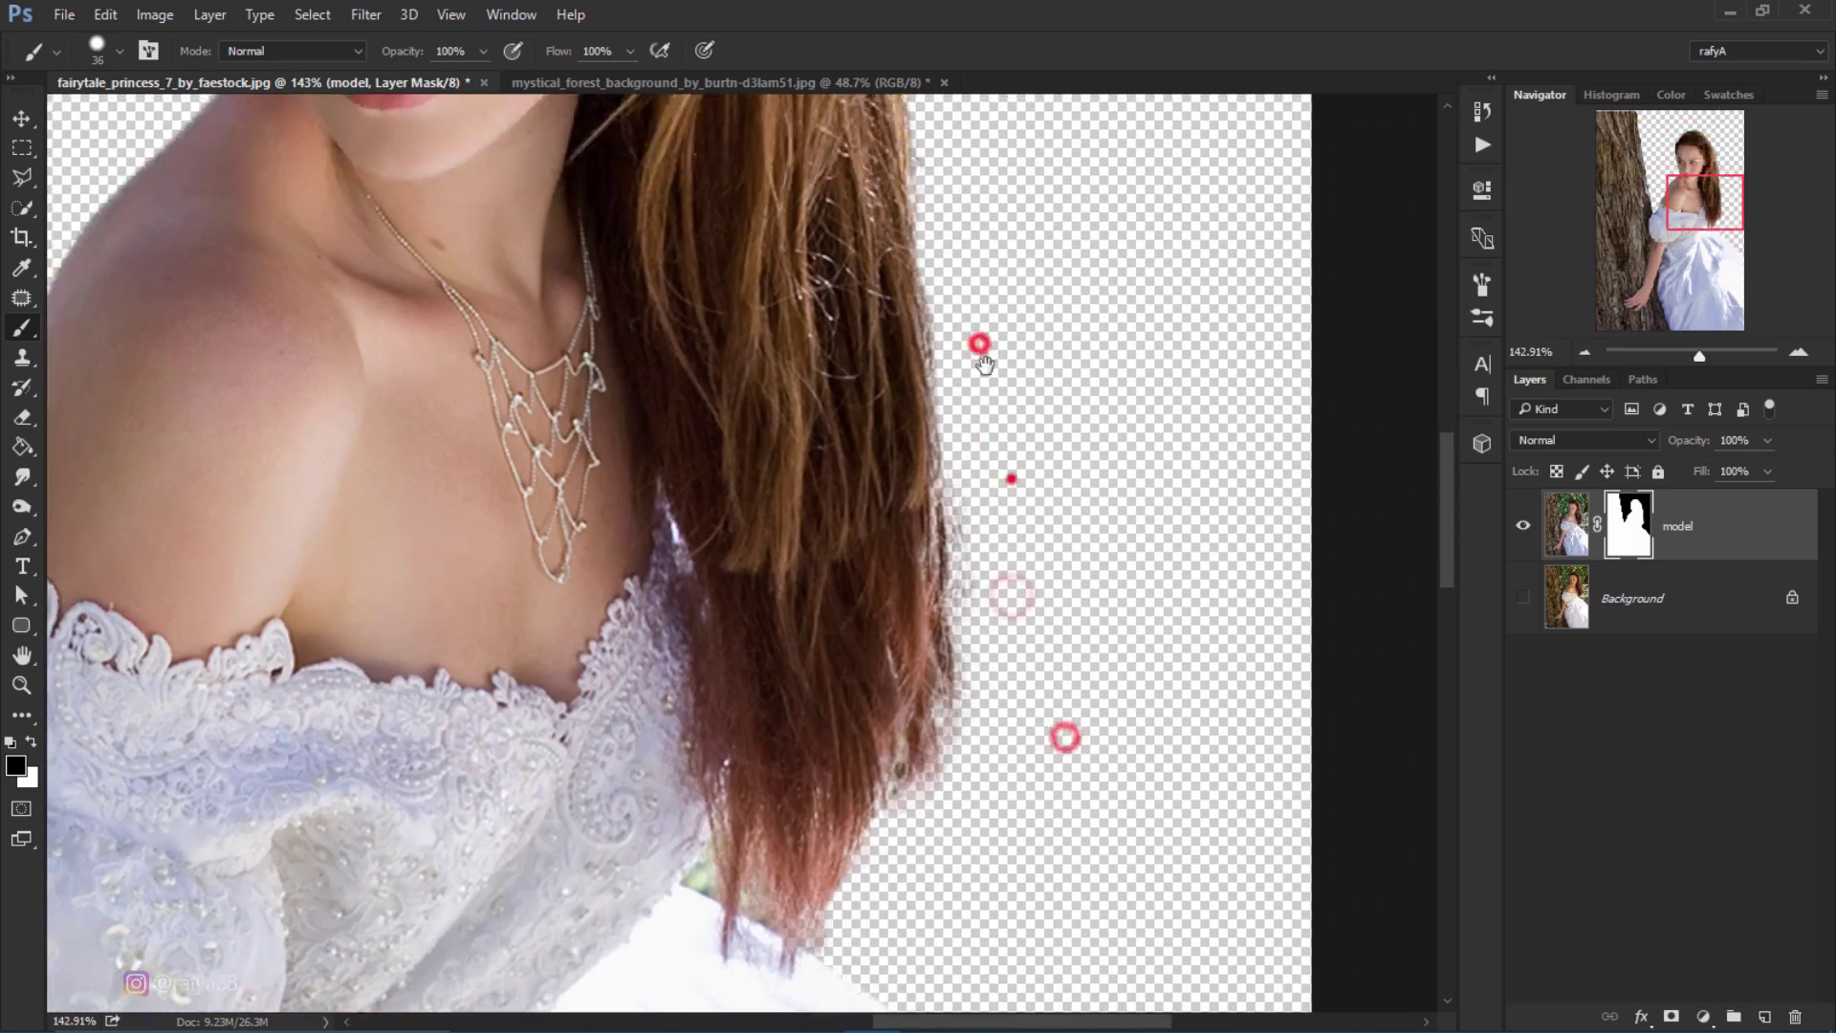
drag(1009, 594, 986, 516)
click(832, 830)
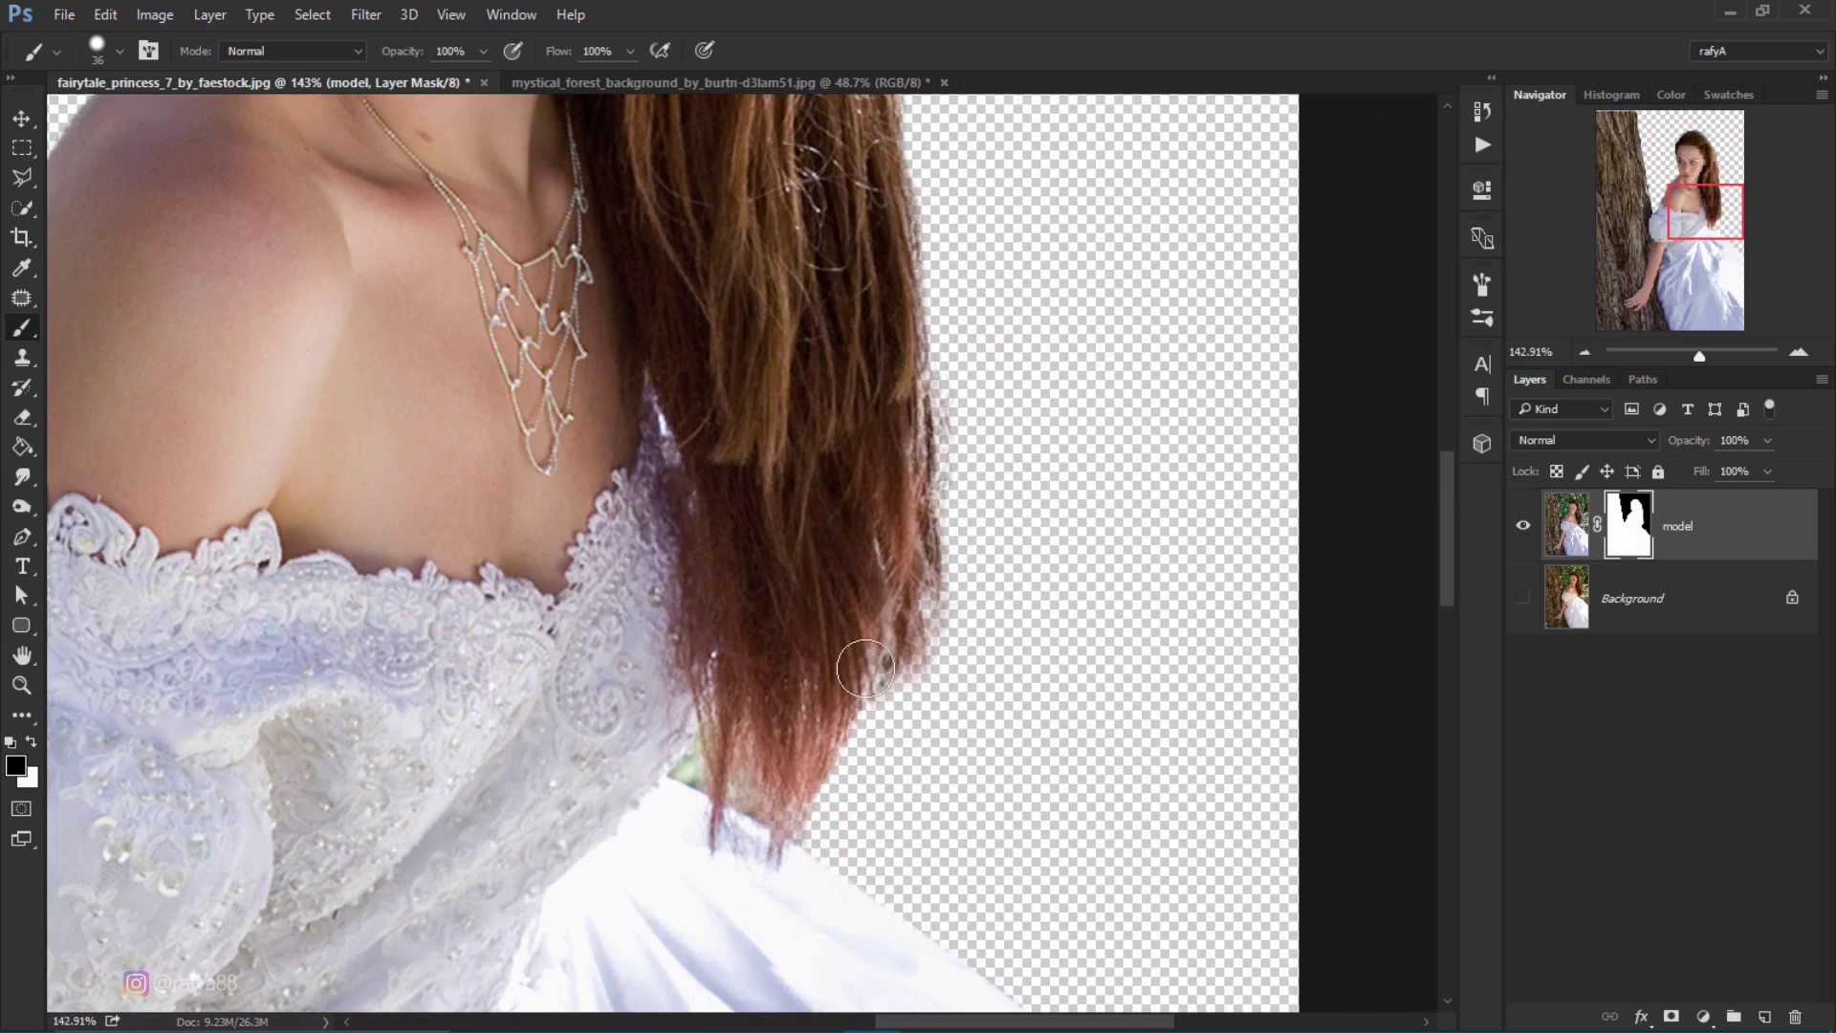
key(ctrl+0)
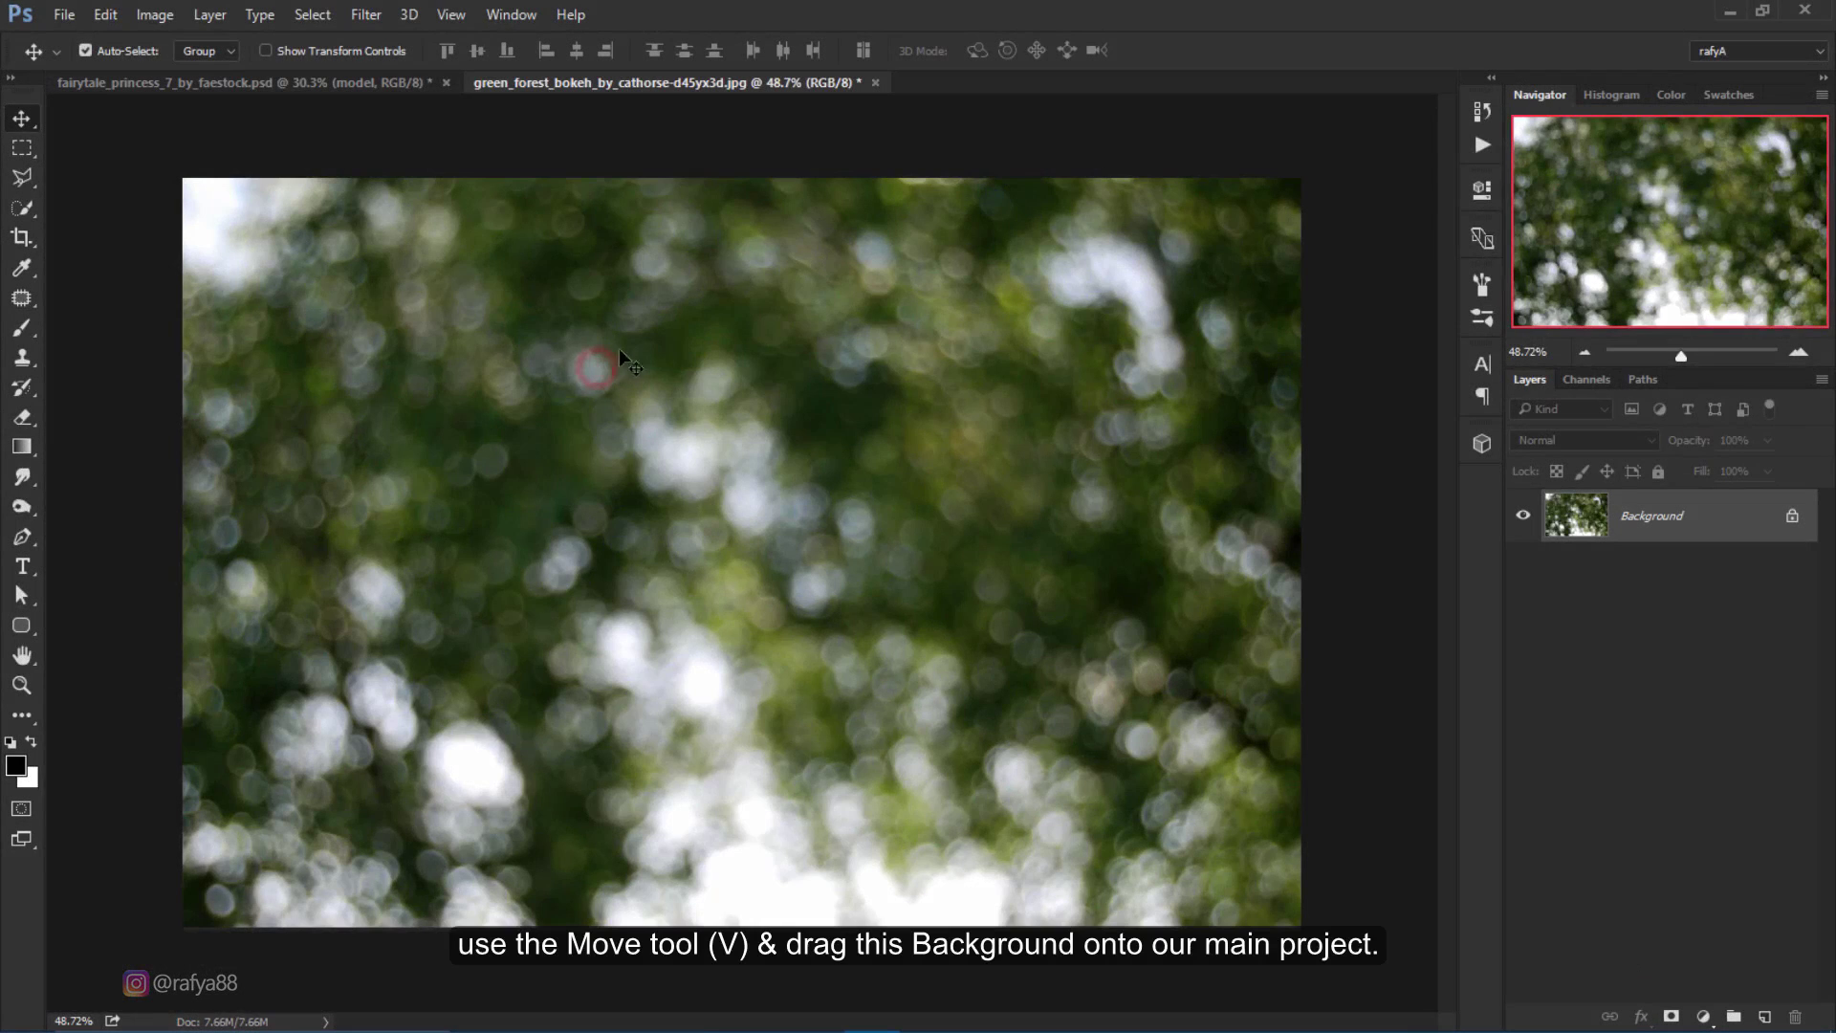
Step: Bring the bokeh image into the document, enlarge it to about 127% and flip it horizontally
mouse_move(634, 273)
mouse_down()
mouse_move(822, 314)
mouse_move(813, 347)
mouse_up()
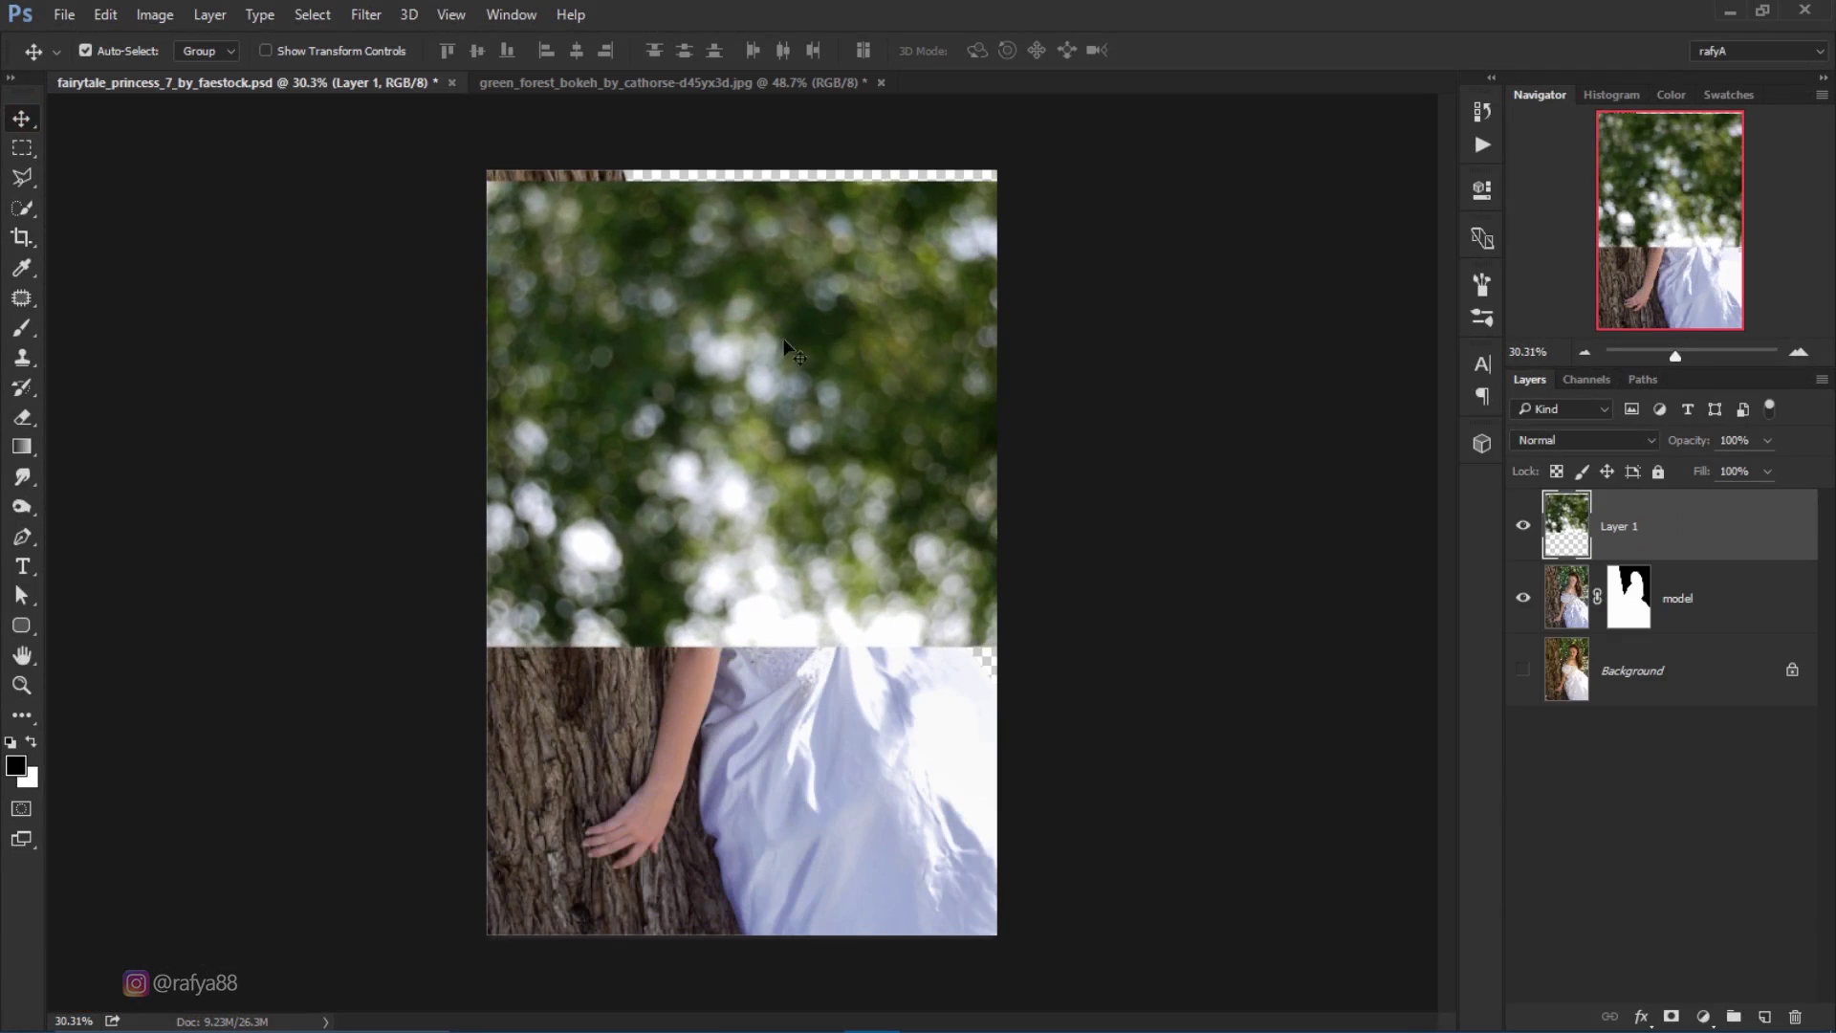
key(ctrl+t)
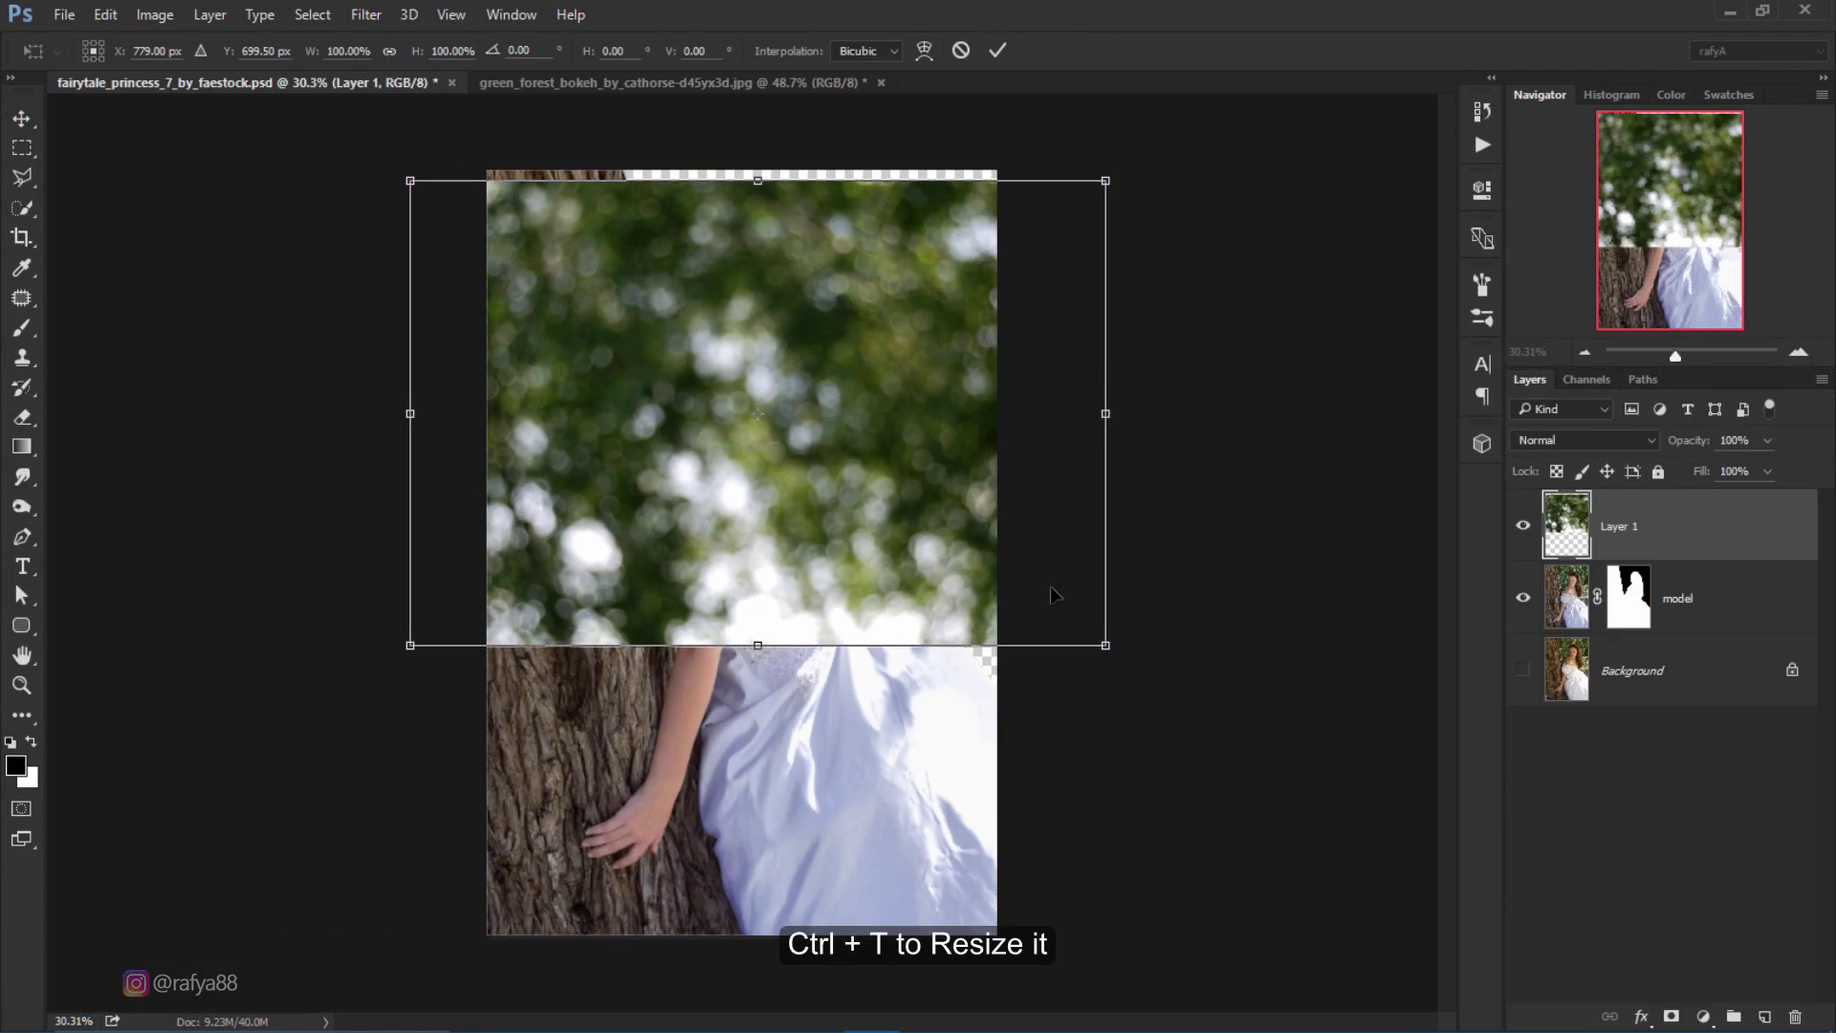
drag(1105, 645, 1199, 708)
drag(919, 488, 975, 489)
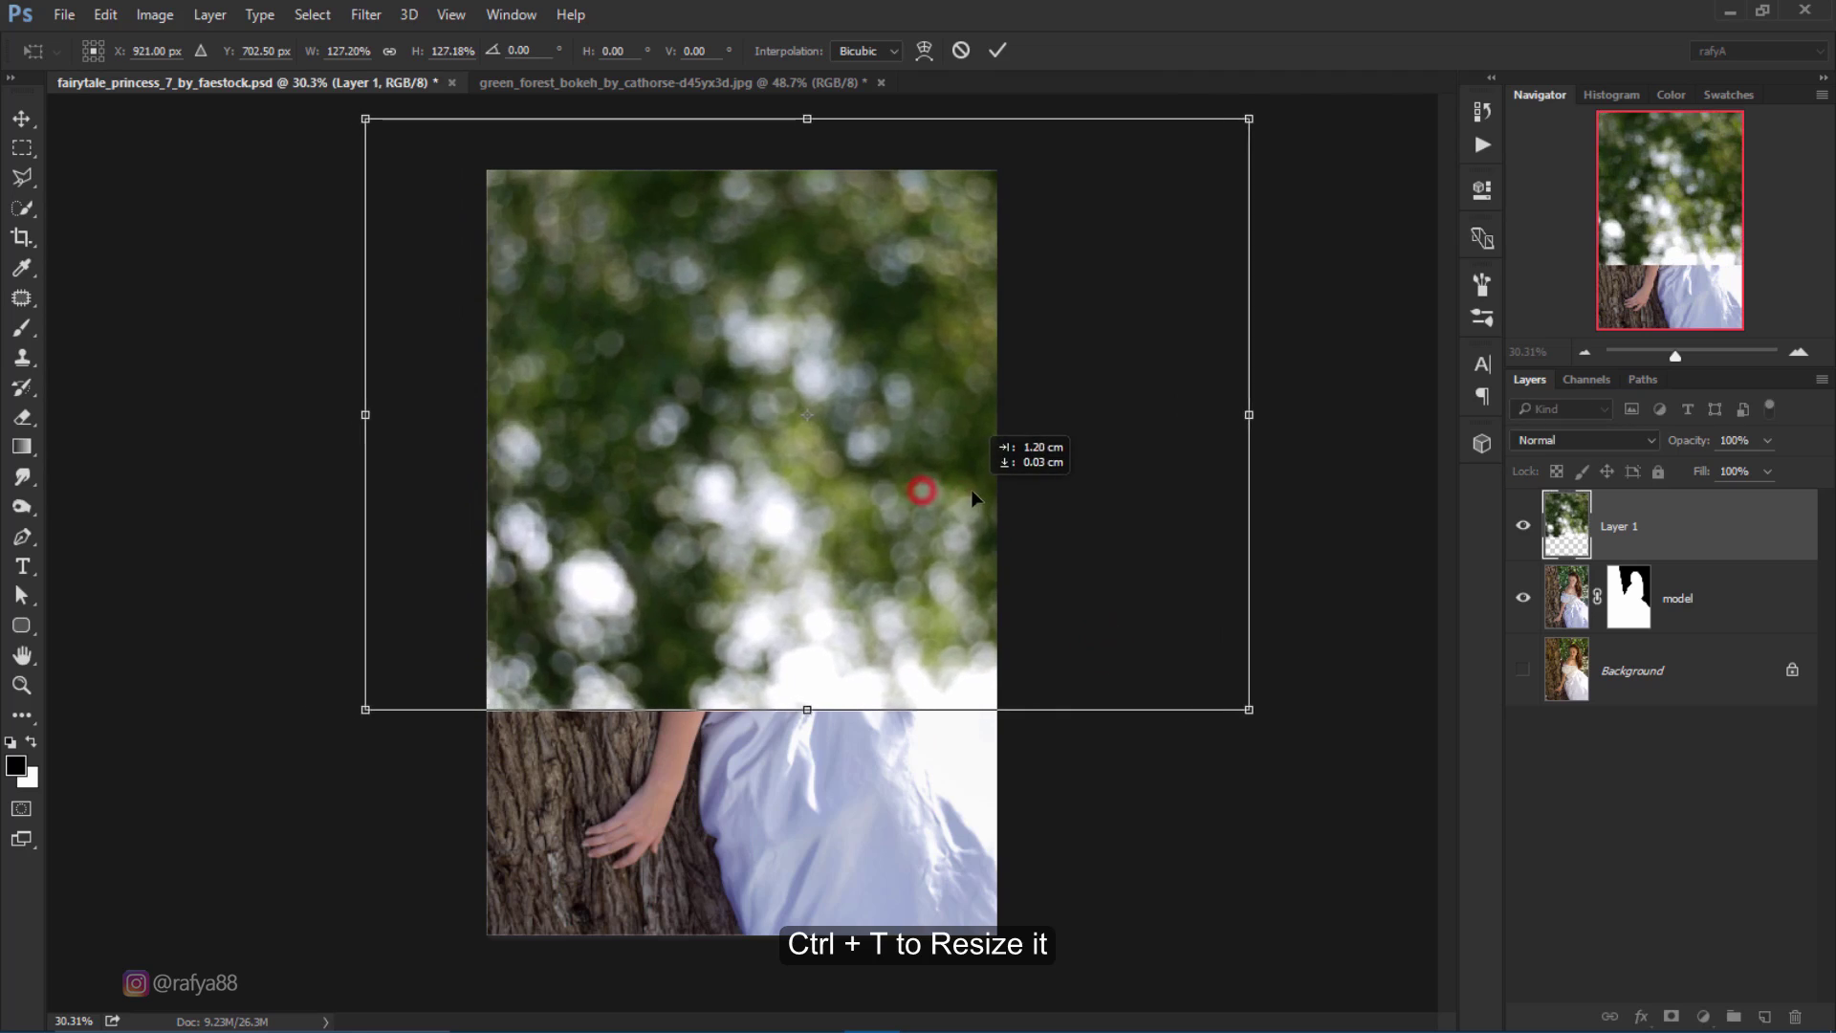
right_click(873, 455)
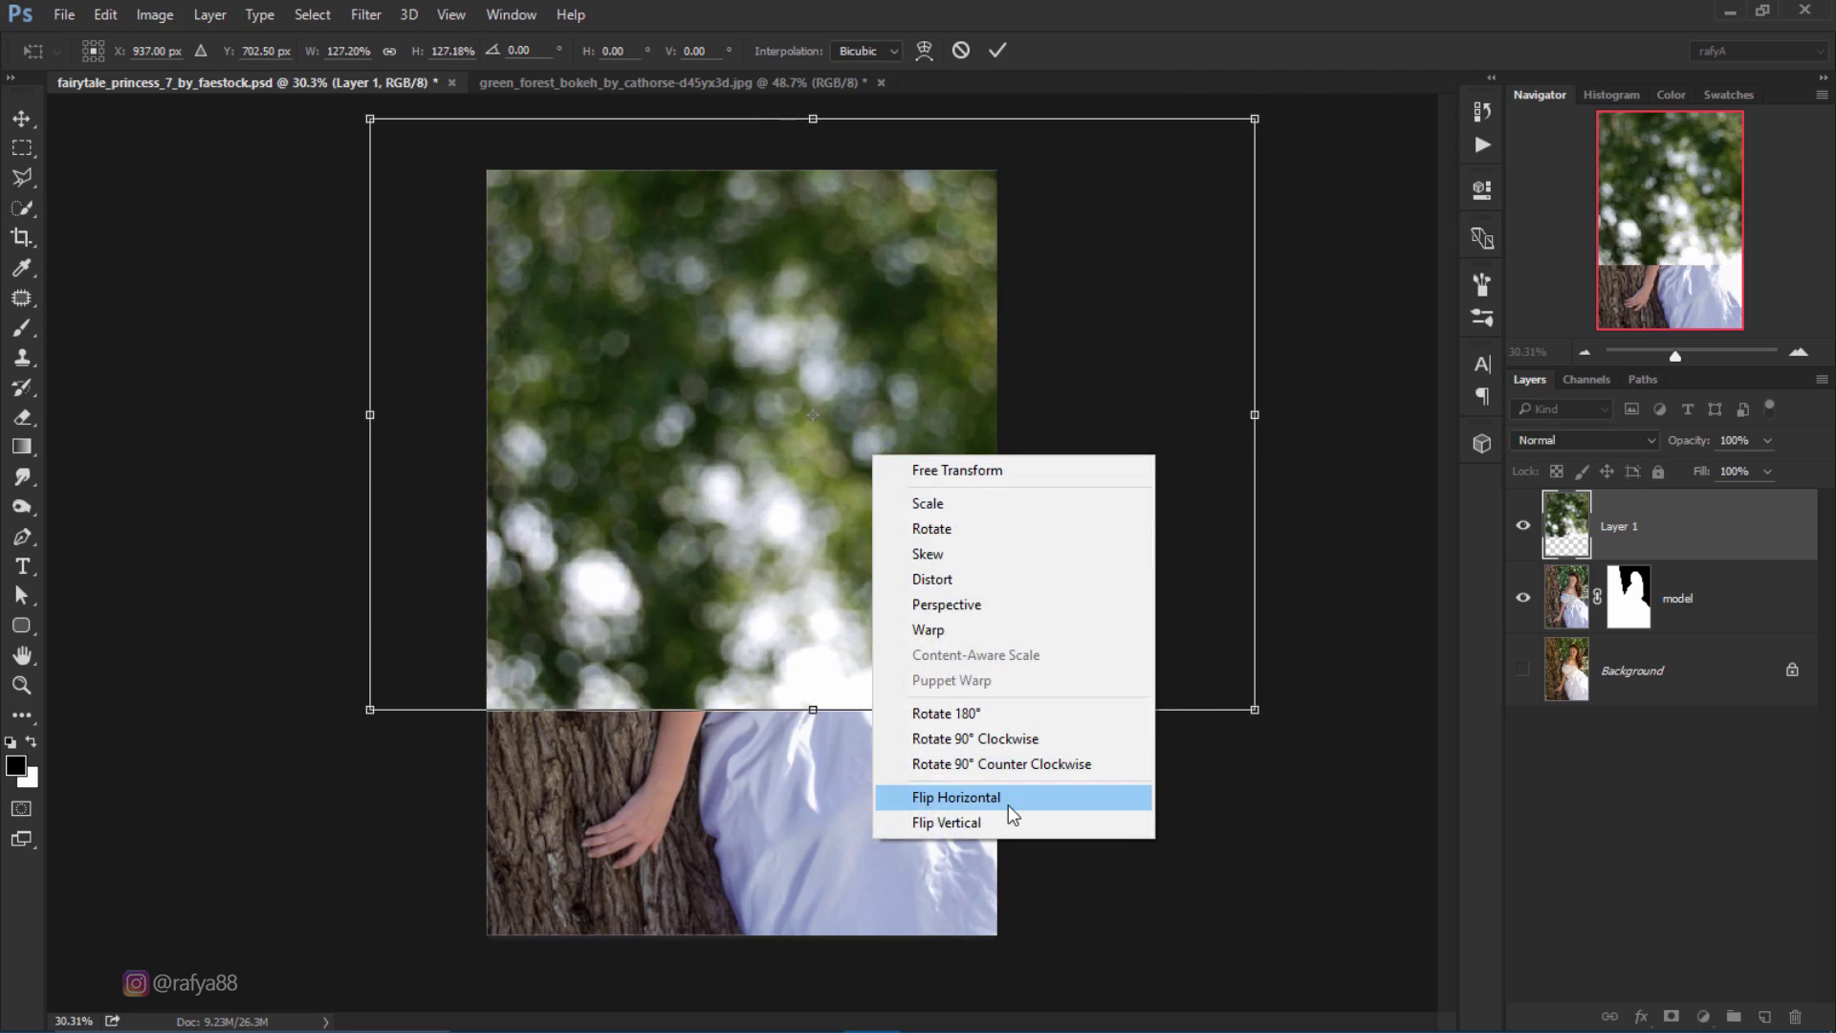
click(957, 798)
drag(862, 551, 933, 554)
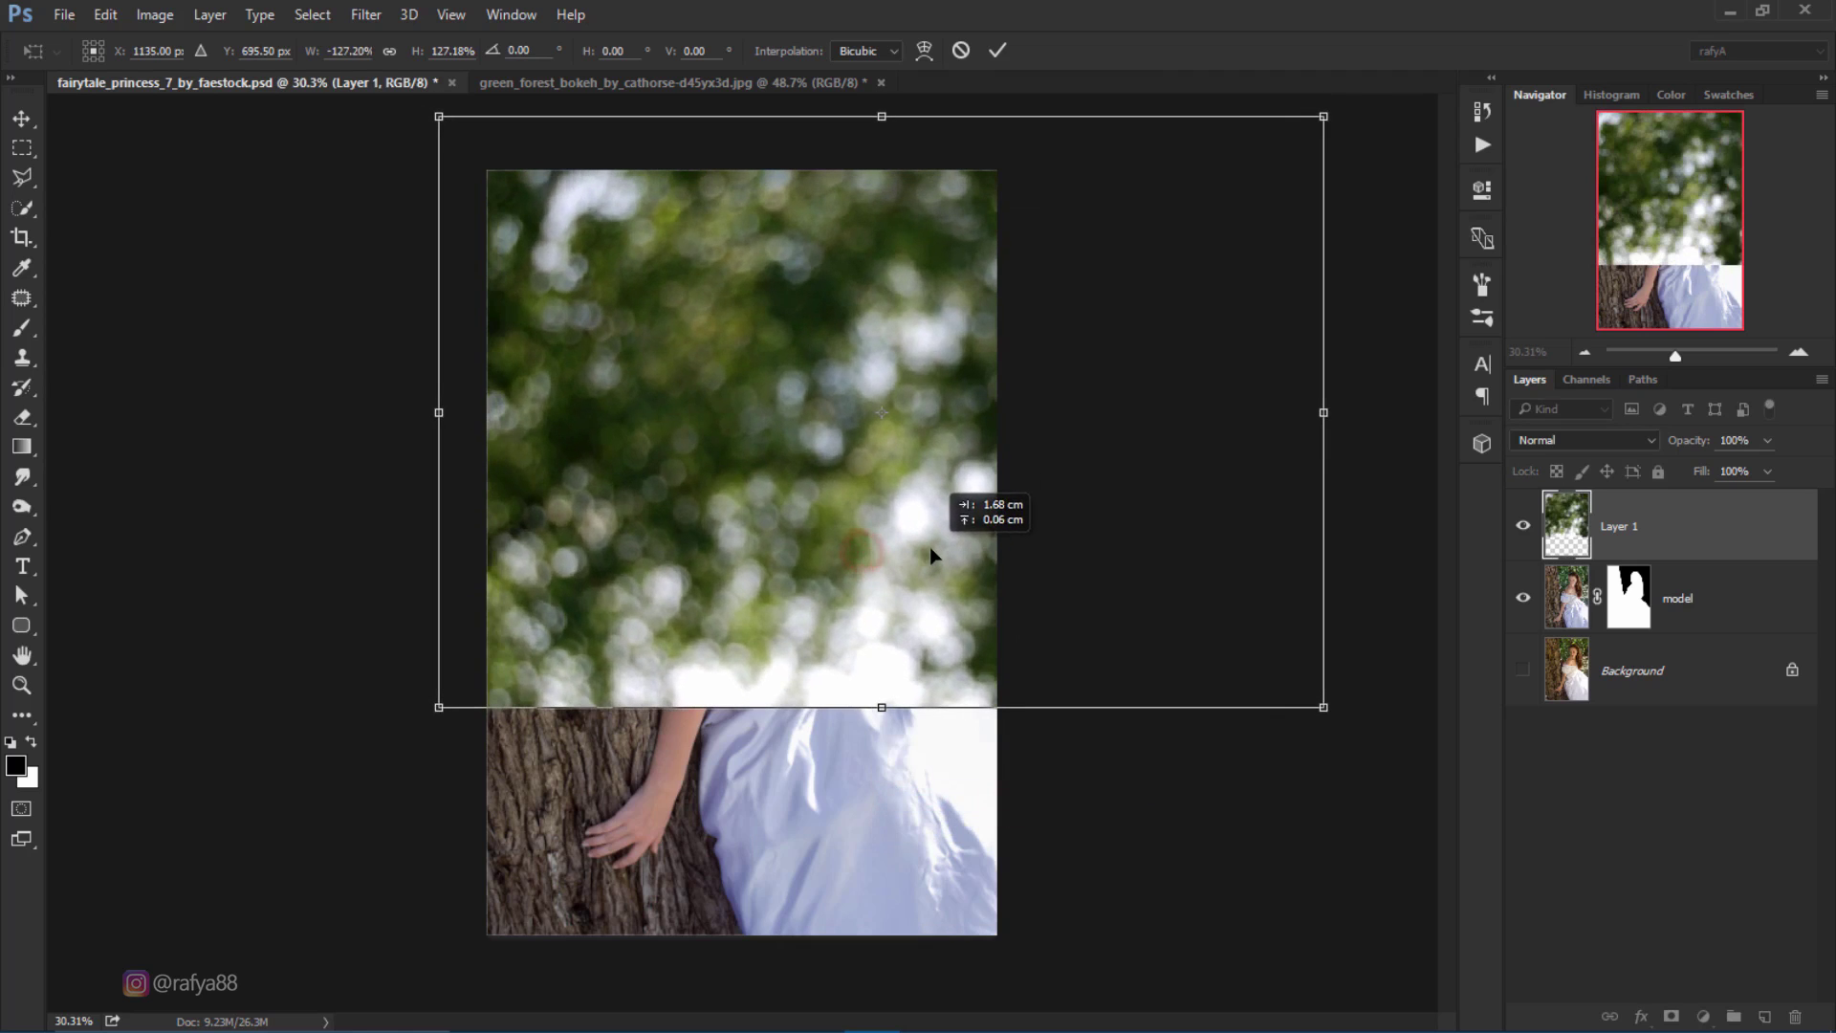
click(997, 50)
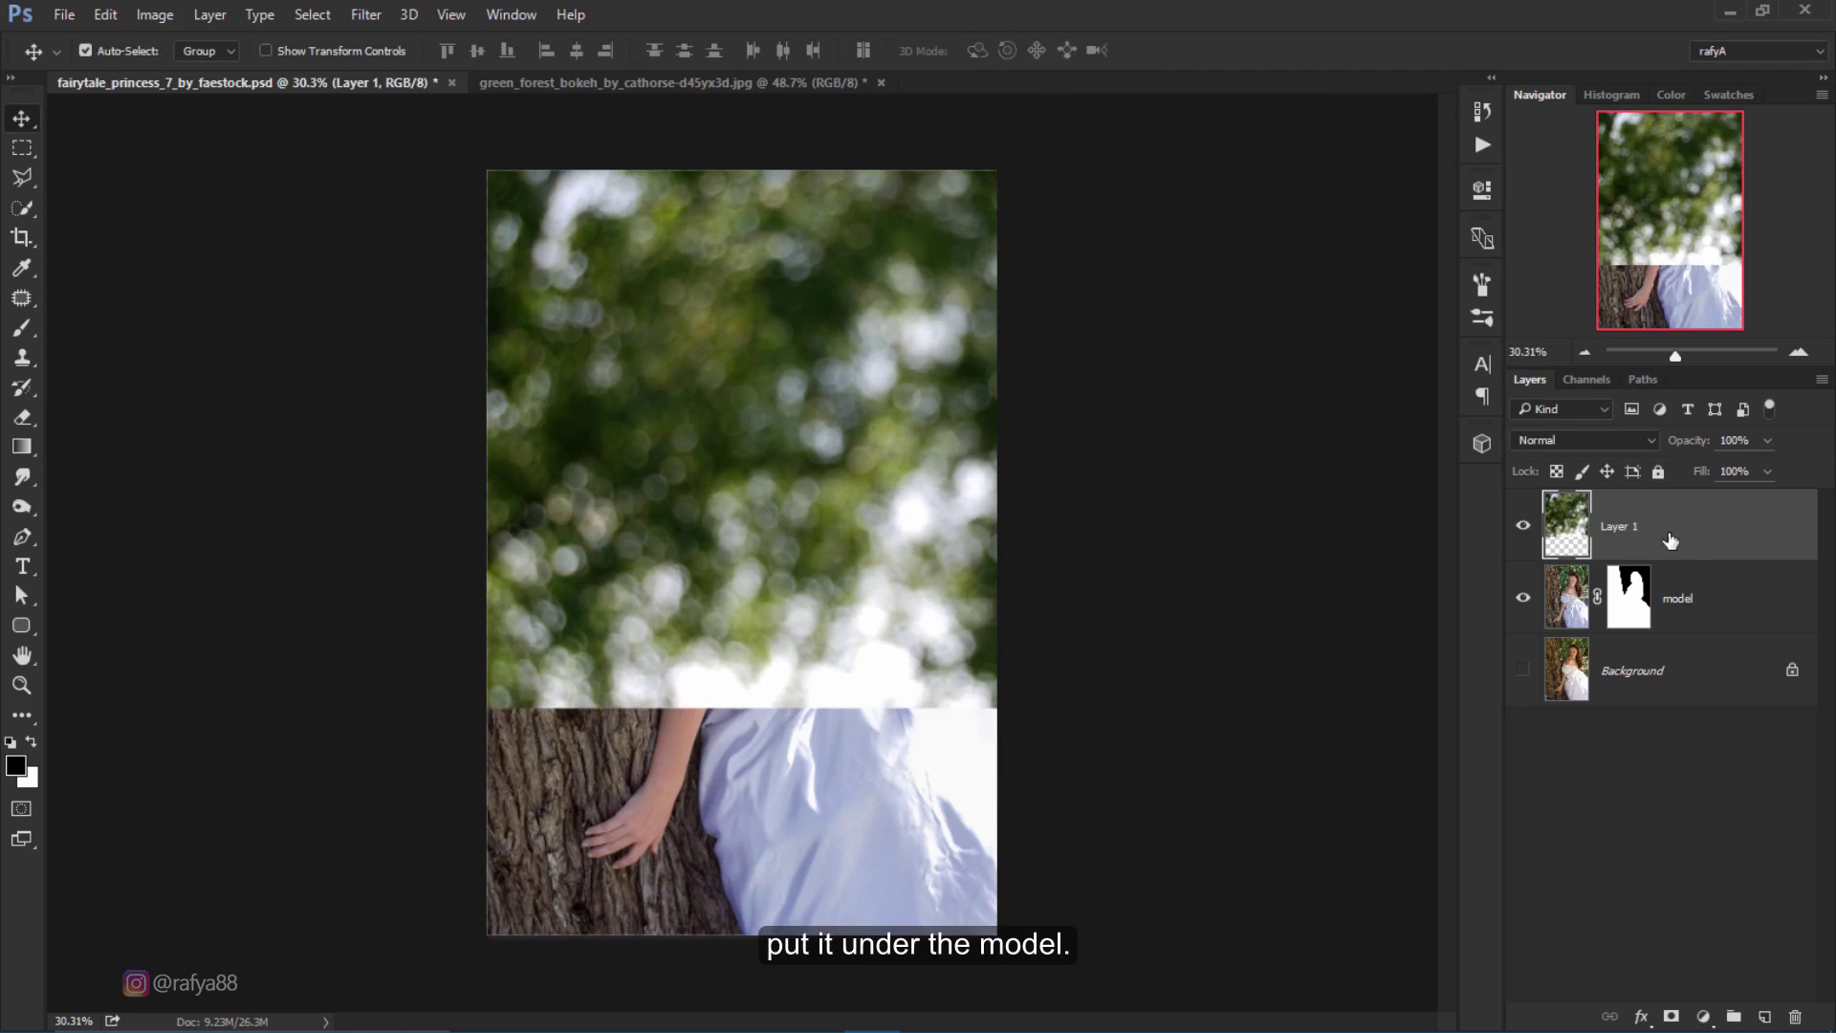
Step: Place the forest layer below model, enlarge it to about 109%, and rename it 'background'
drag(1688, 537, 1719, 612)
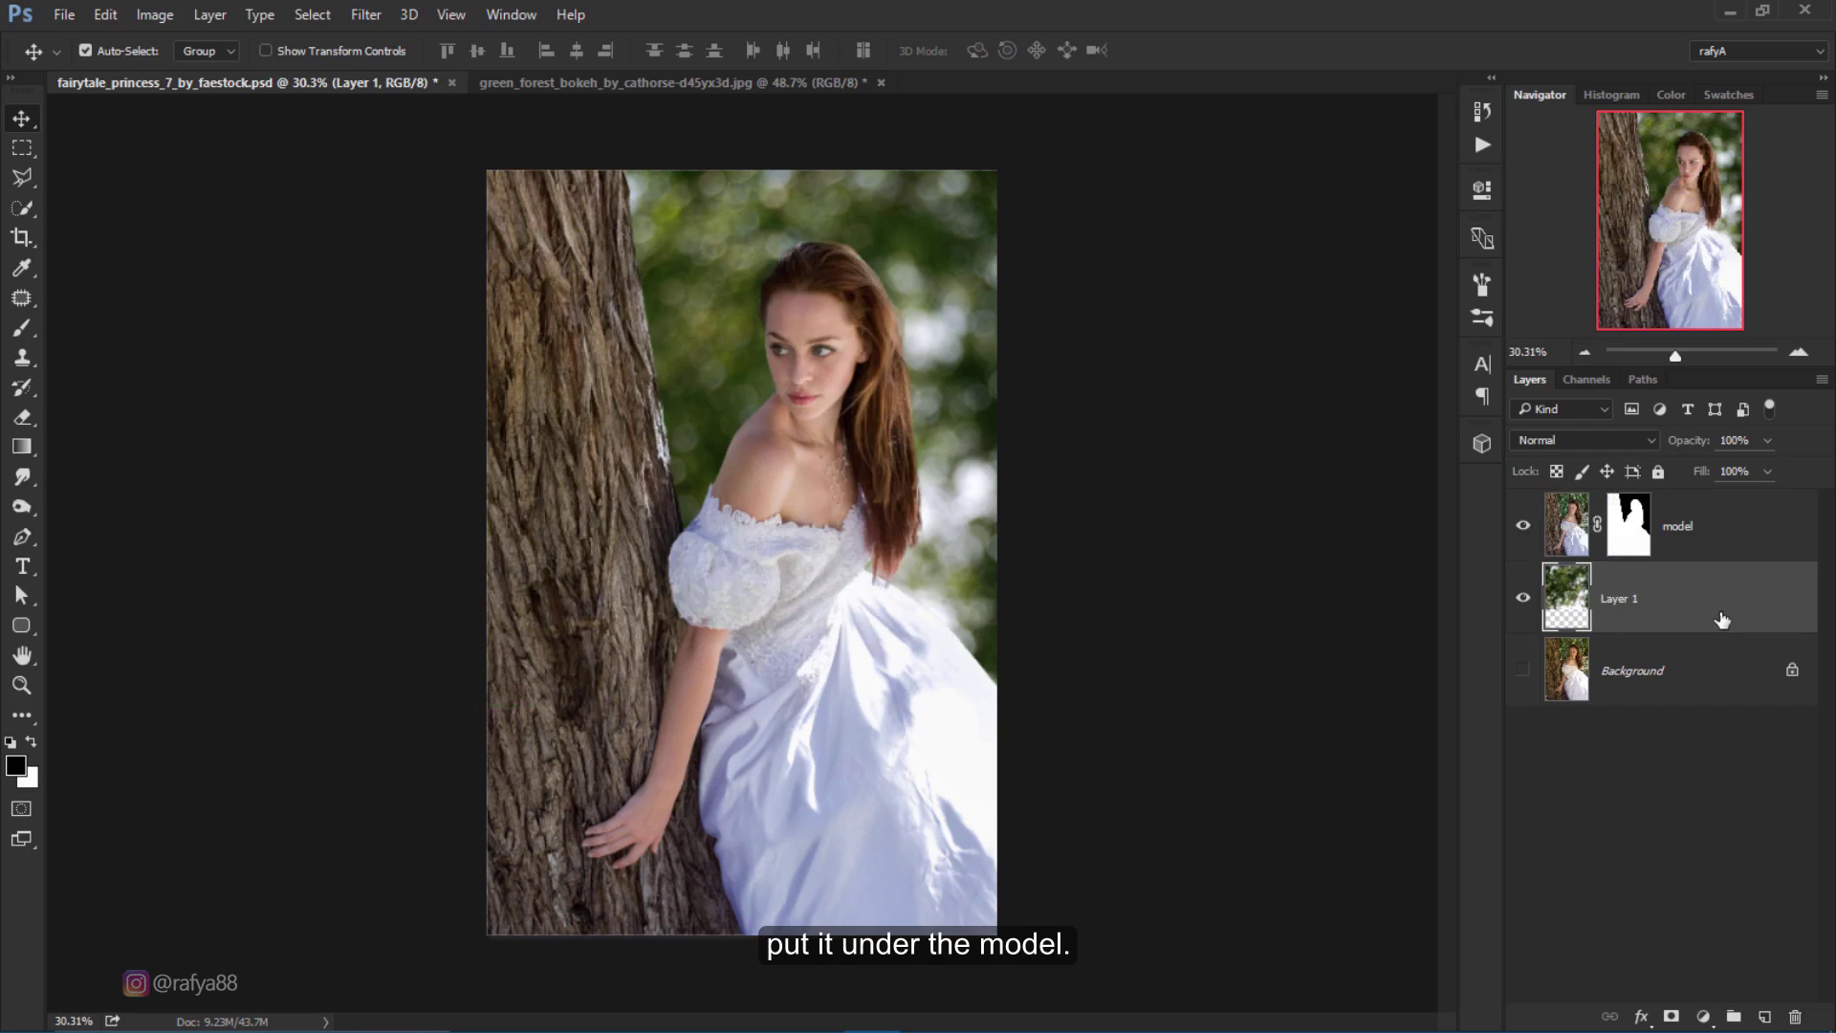
drag(957, 279, 976, 261)
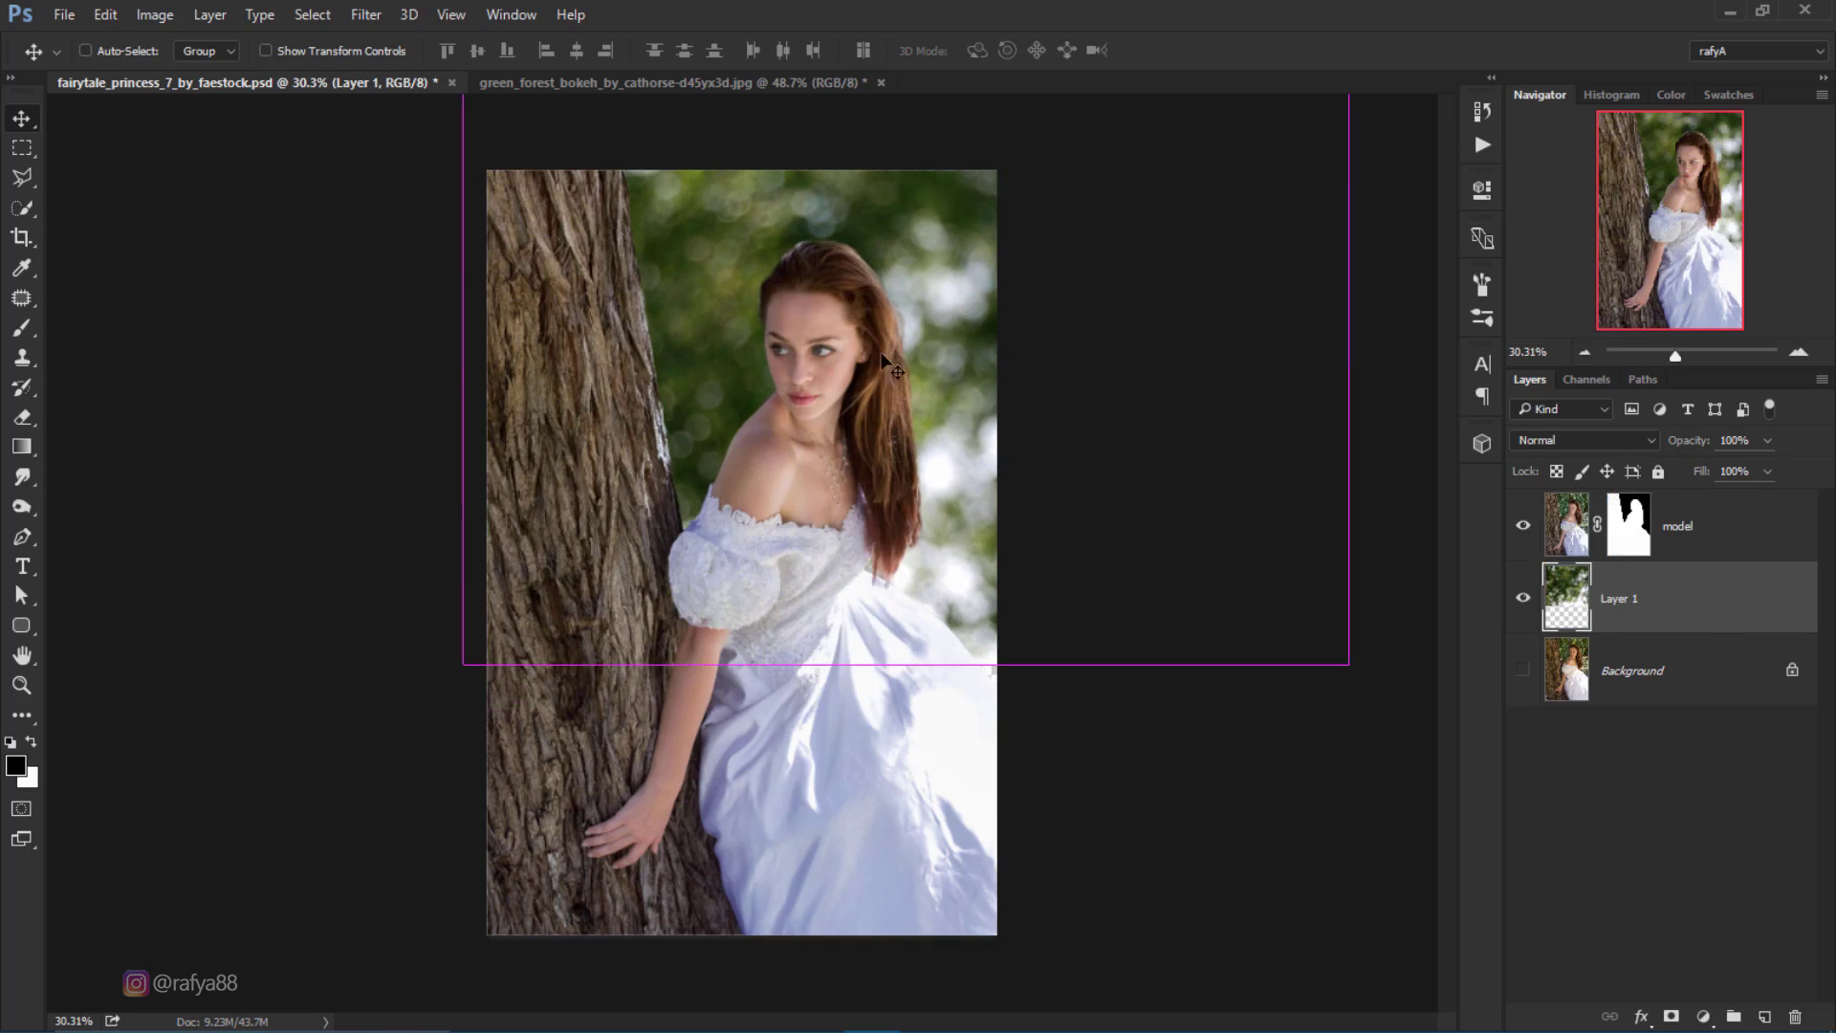
key(ctrl+t)
key(ctrl+0)
drag(1293, 653, 1339, 669)
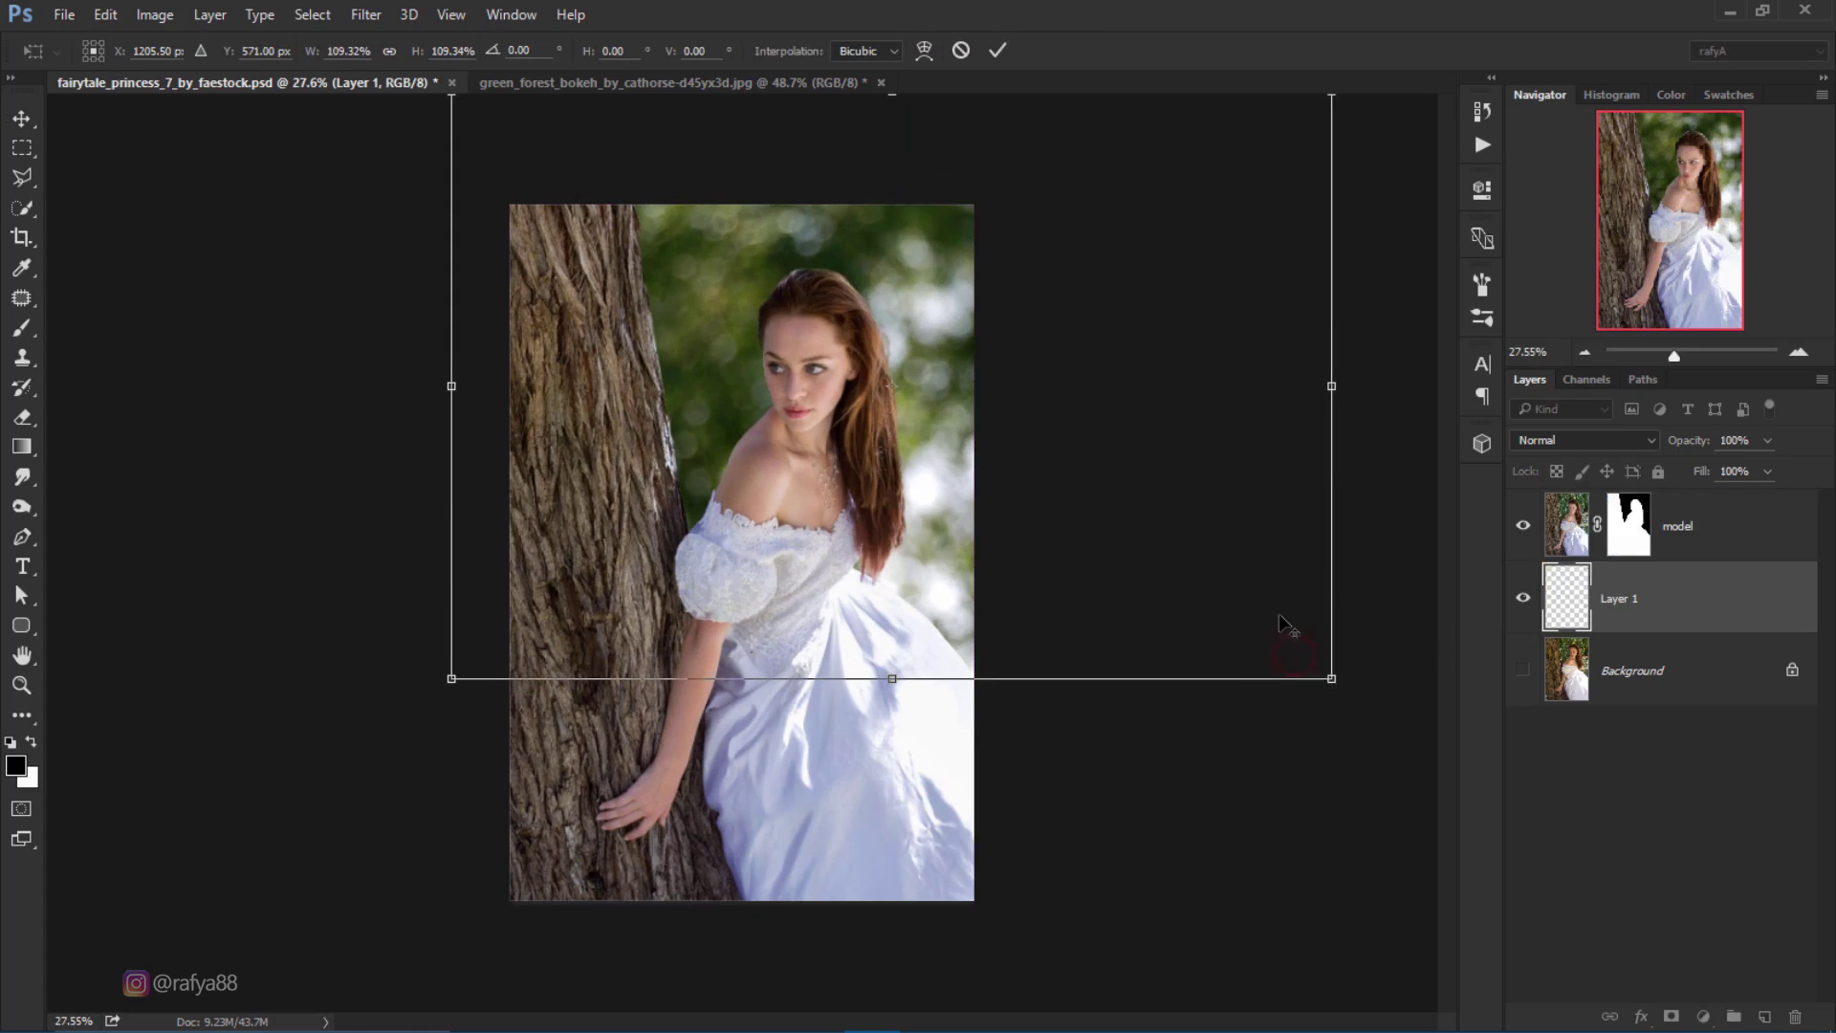
mouse_move(1185, 554)
mouse_down()
mouse_move(1205, 532)
mouse_move(1199, 550)
mouse_up()
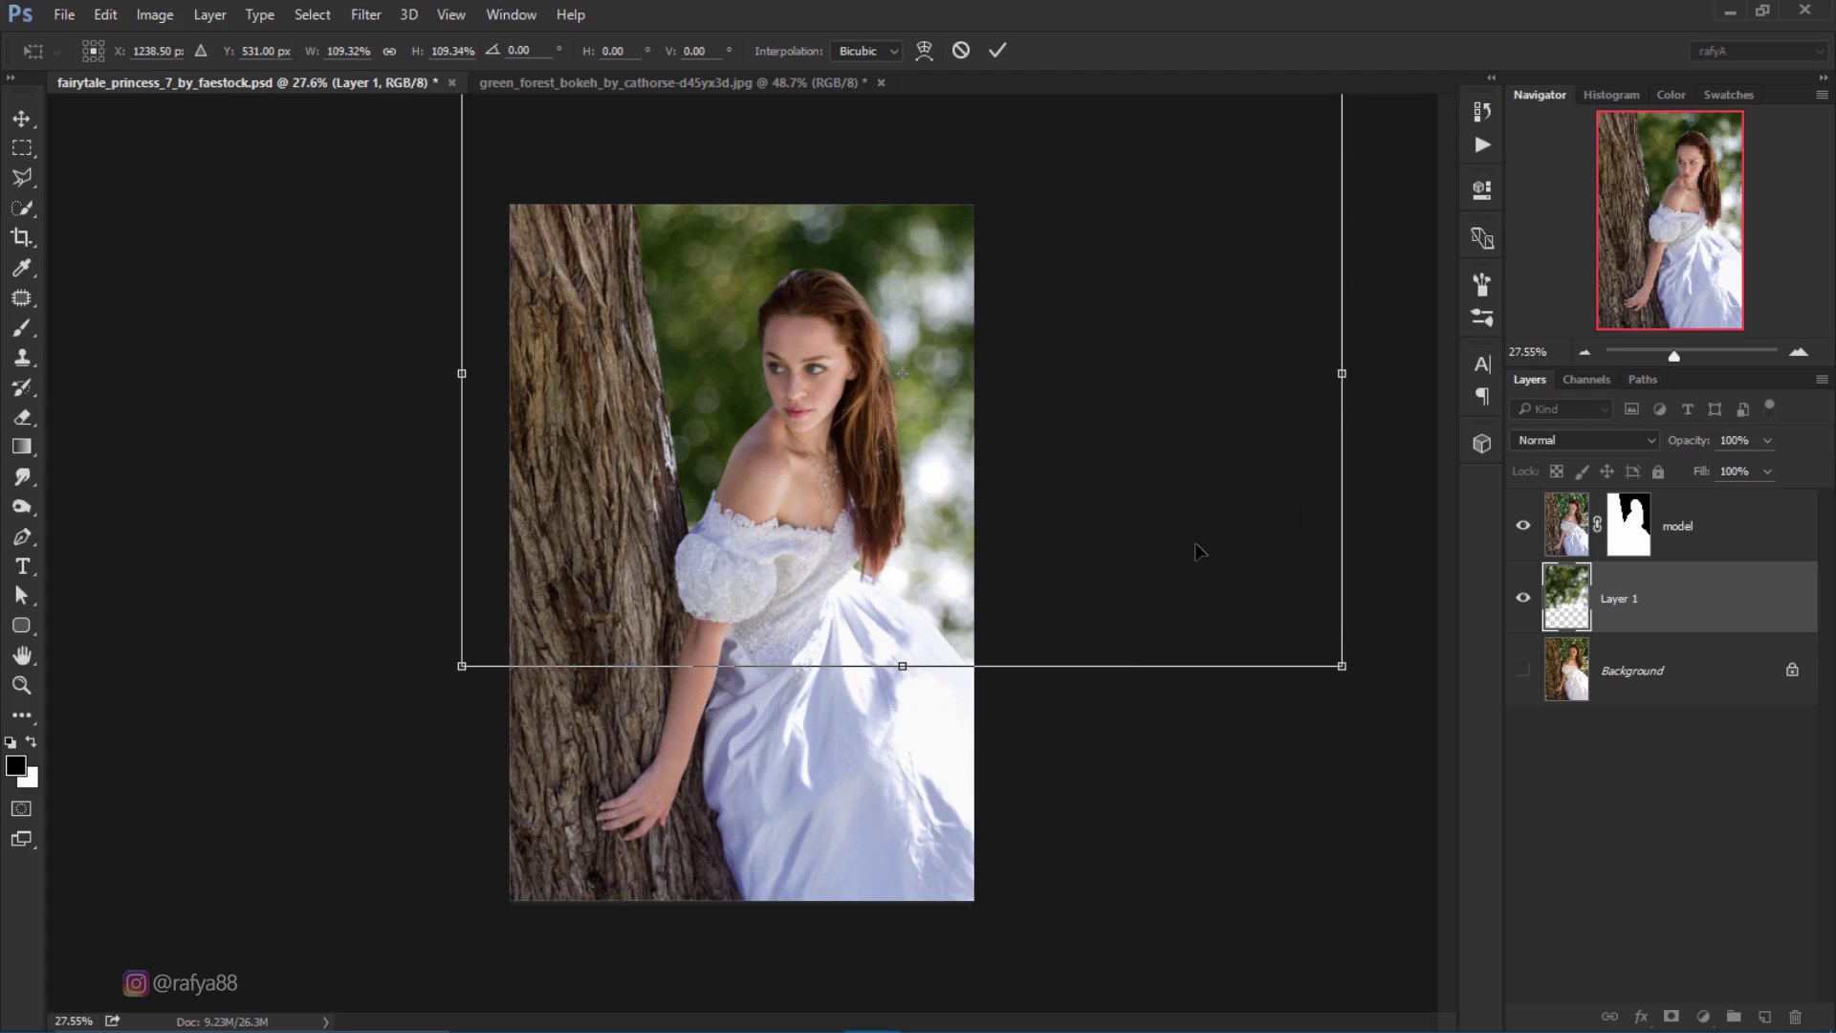
click(997, 50)
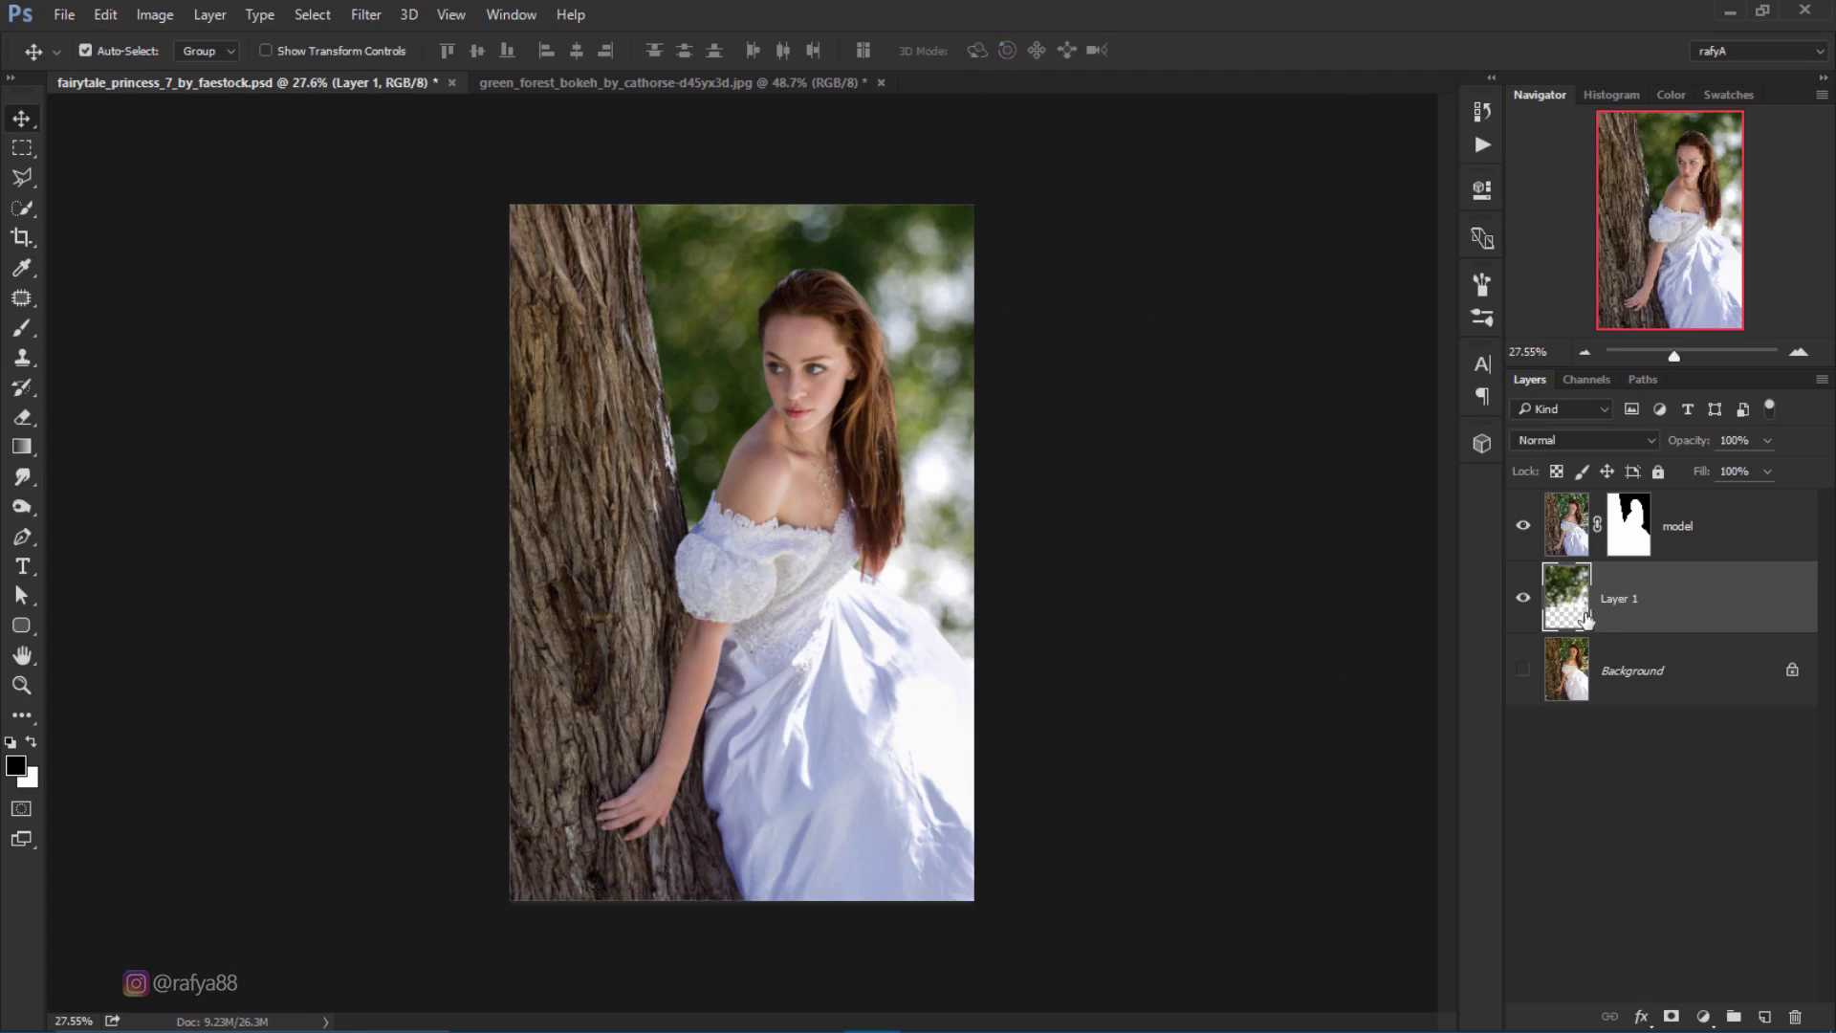
double_click(1613, 598)
text(background)
click(1736, 593)
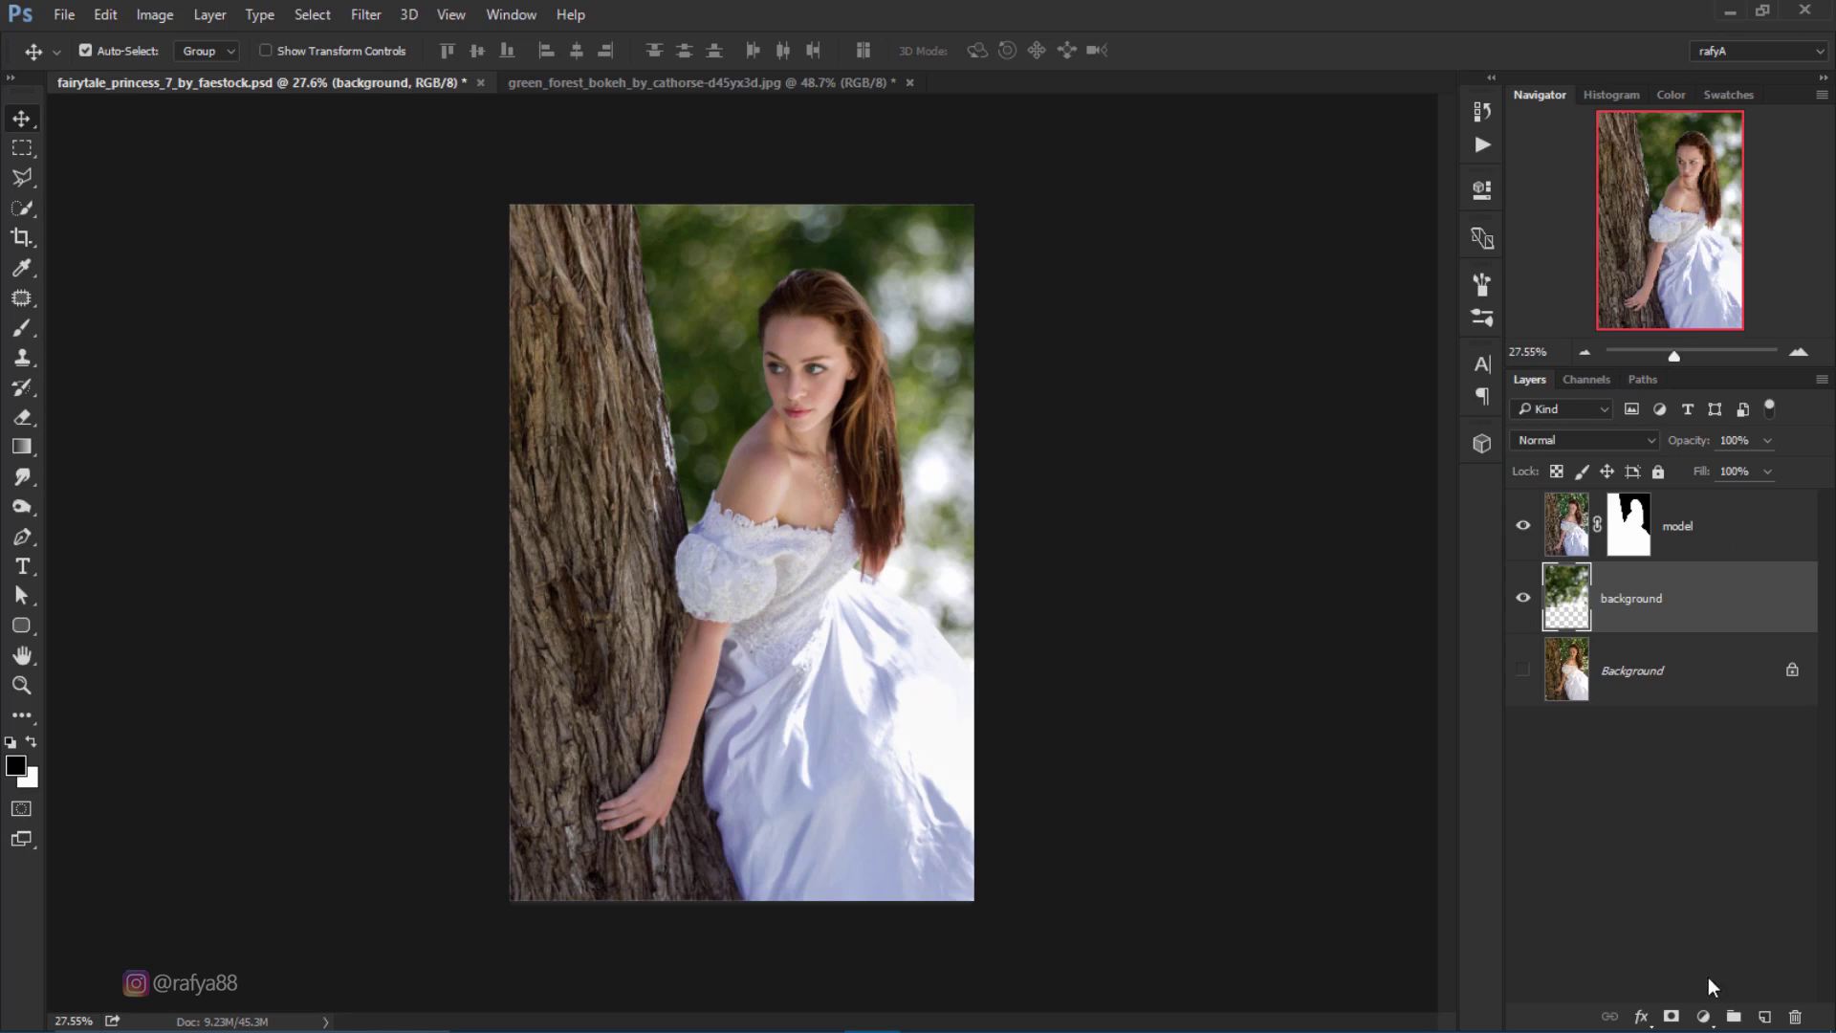
Step: Add a Curves layer clipped to background, lowering the top point and midtones
click(1704, 1016)
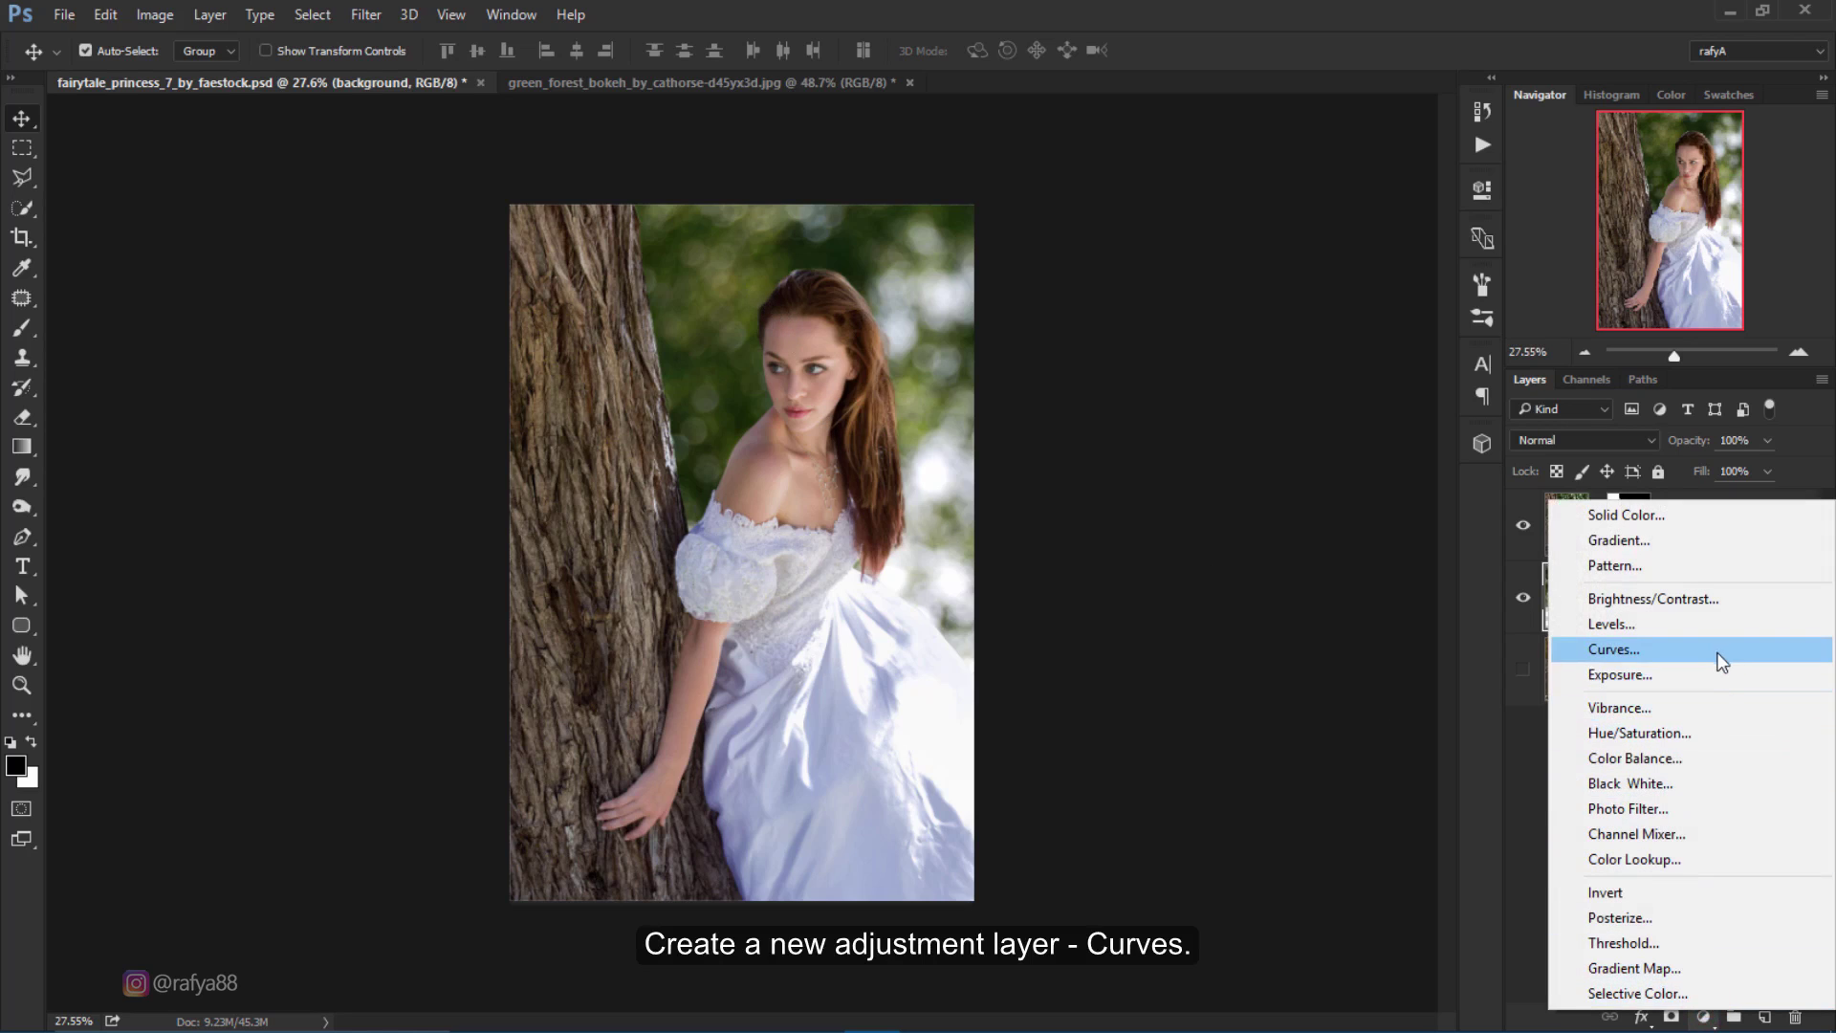
click(1724, 648)
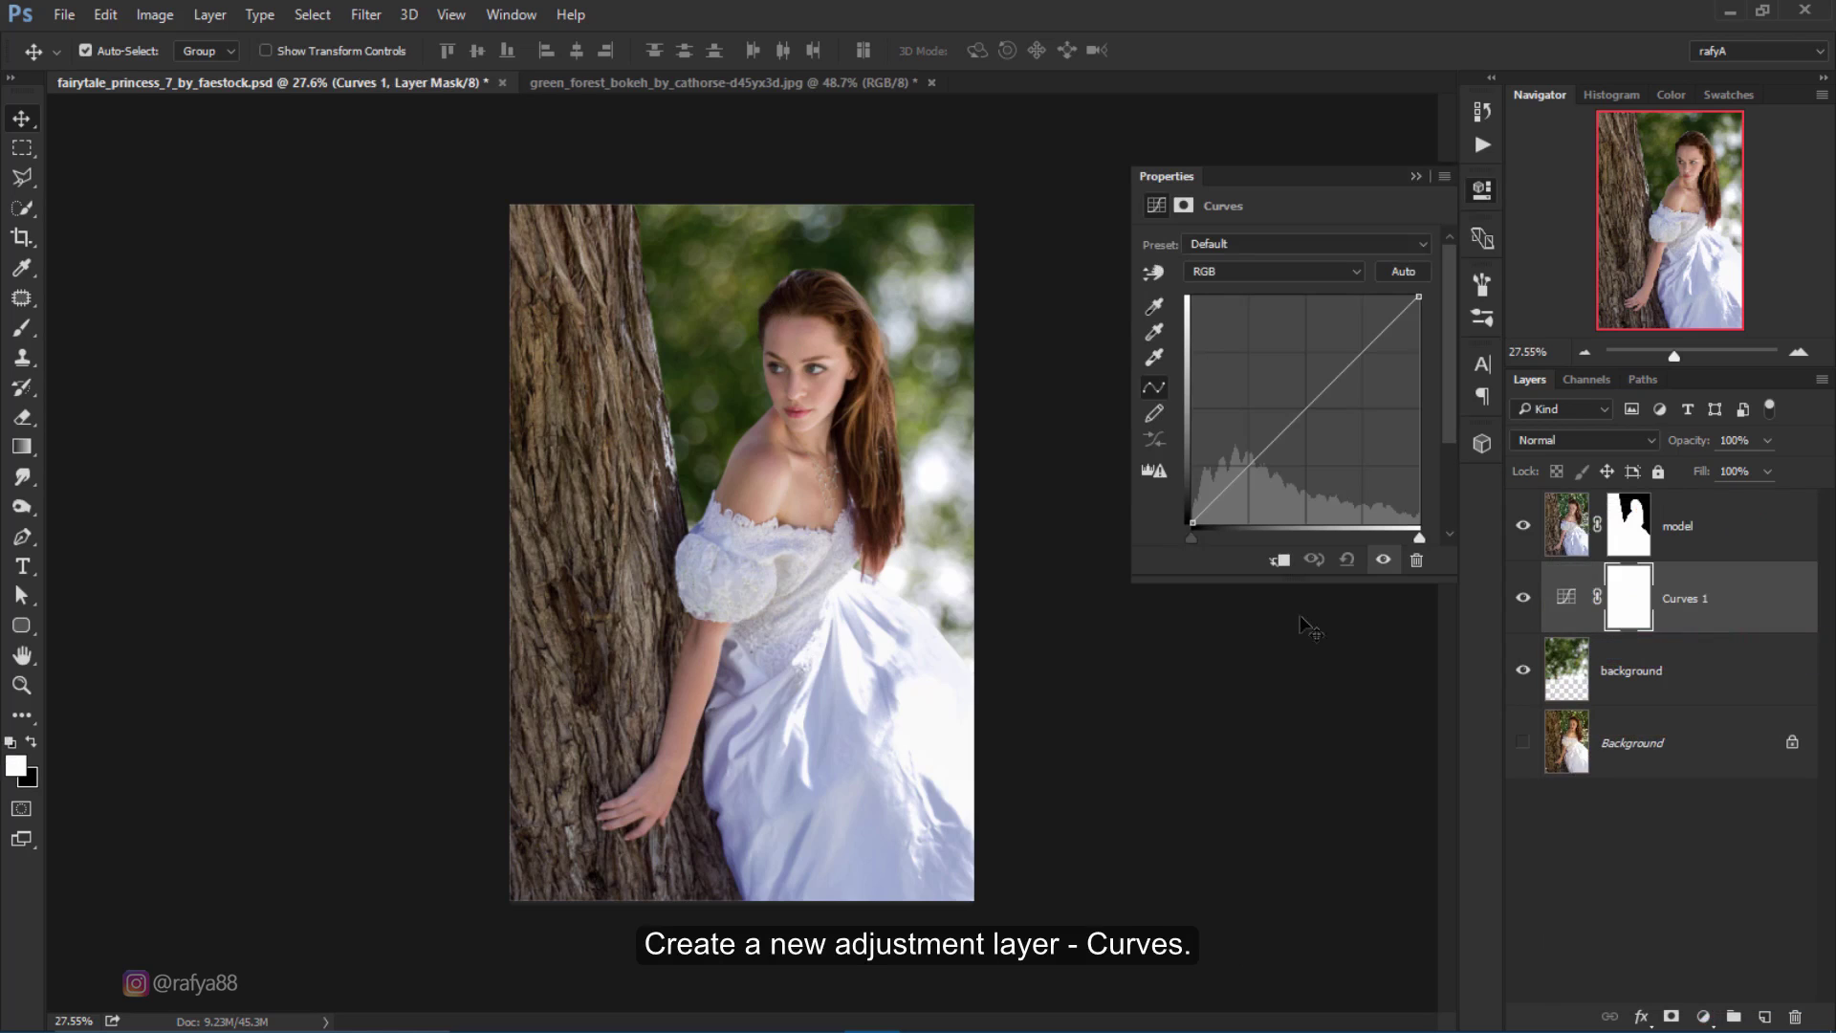
click(1275, 562)
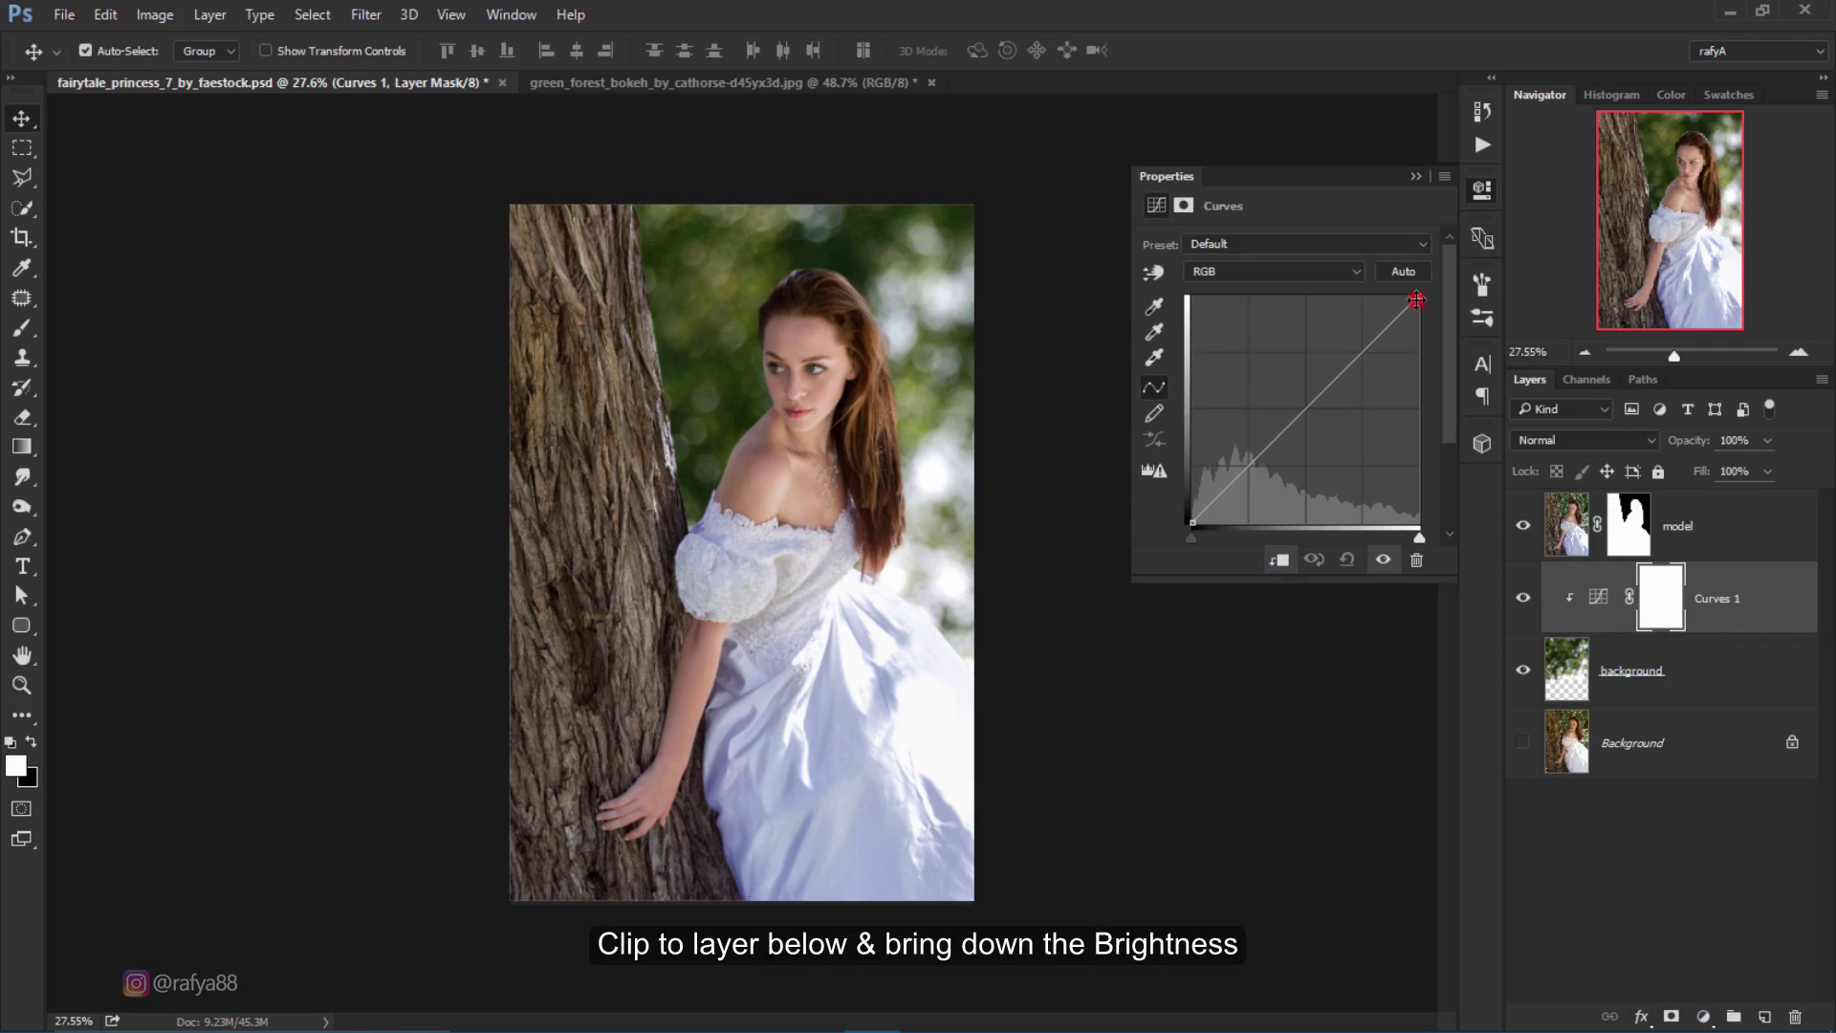
drag(1417, 301, 1419, 329)
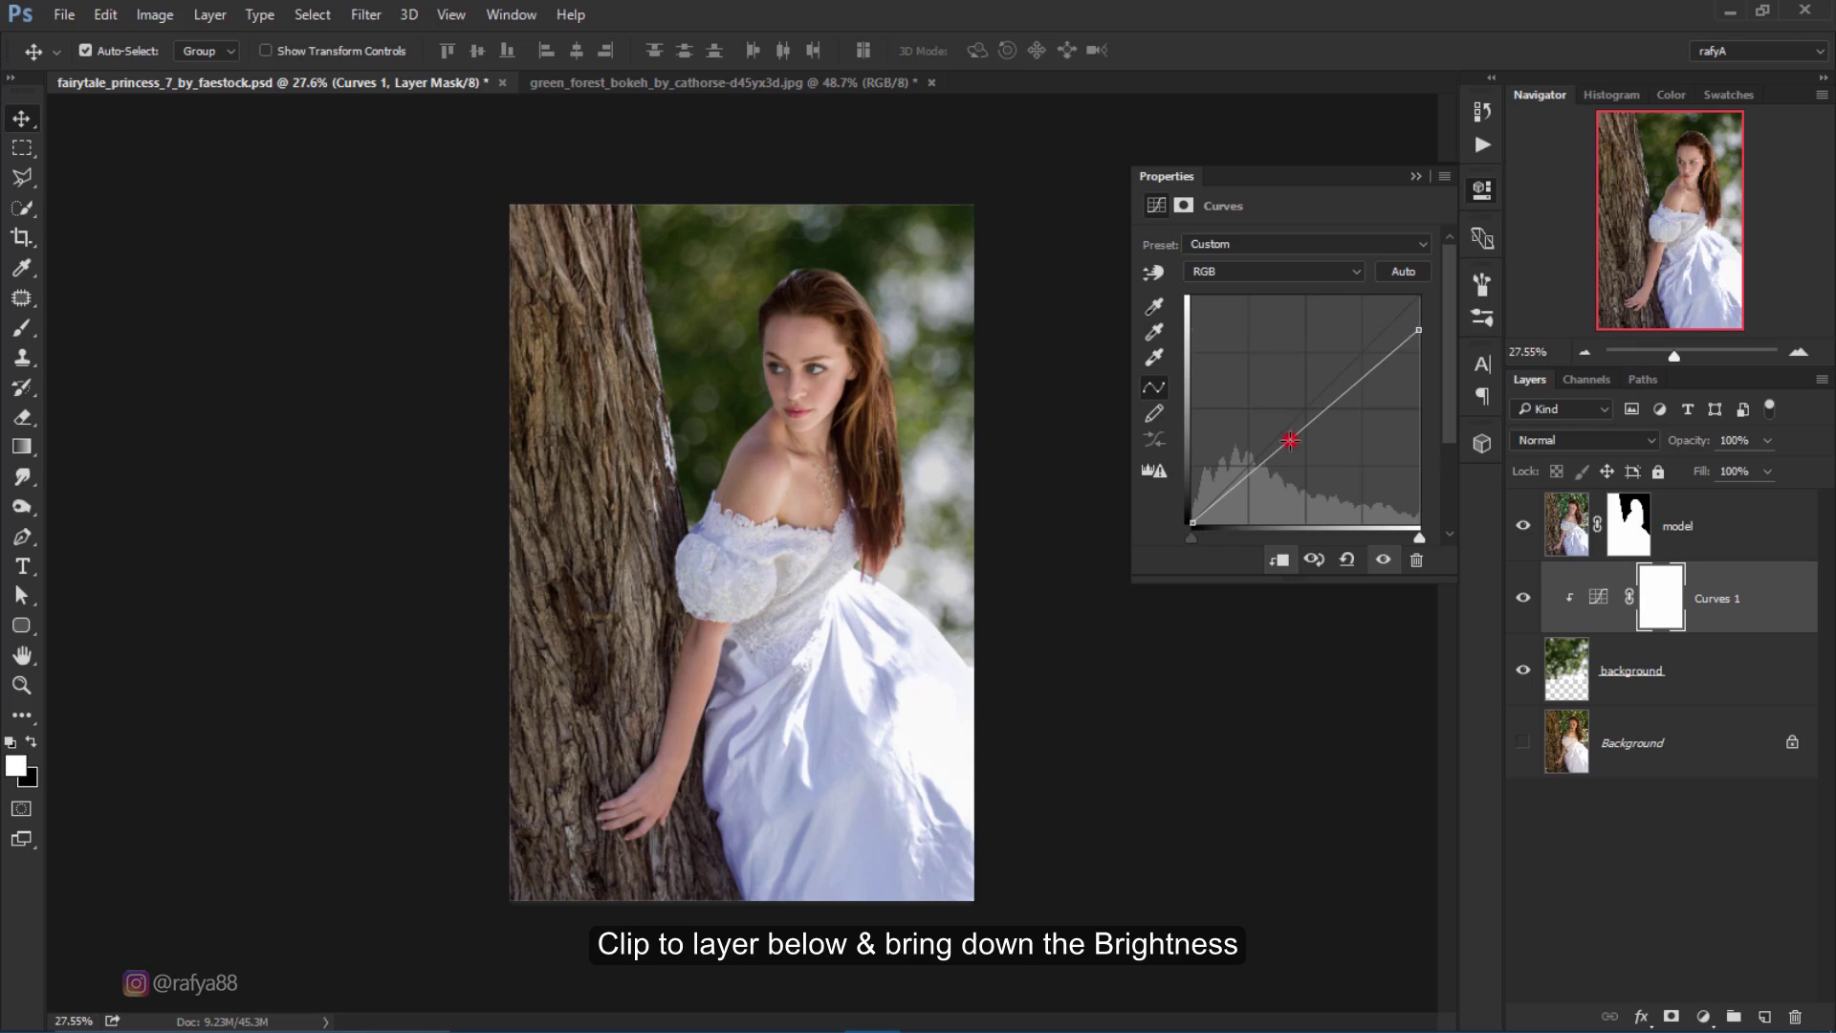
click(1290, 440)
drag(1291, 443, 1292, 448)
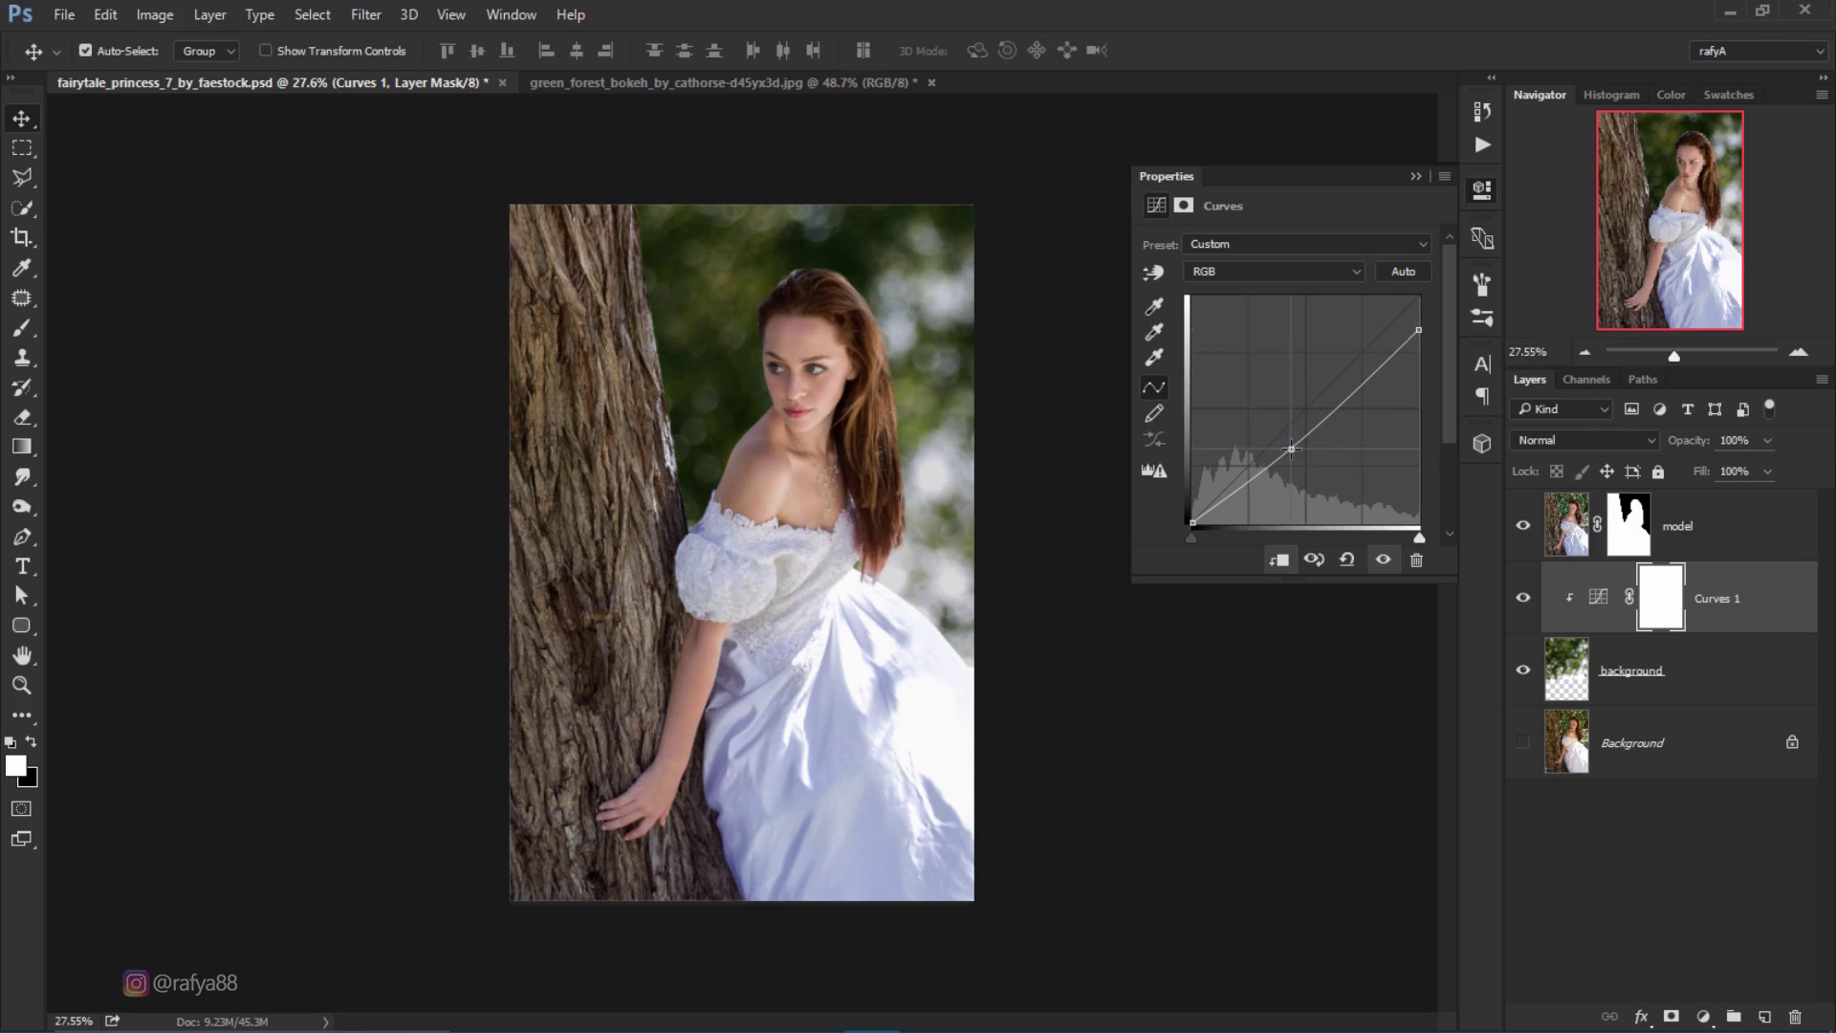
click(1415, 178)
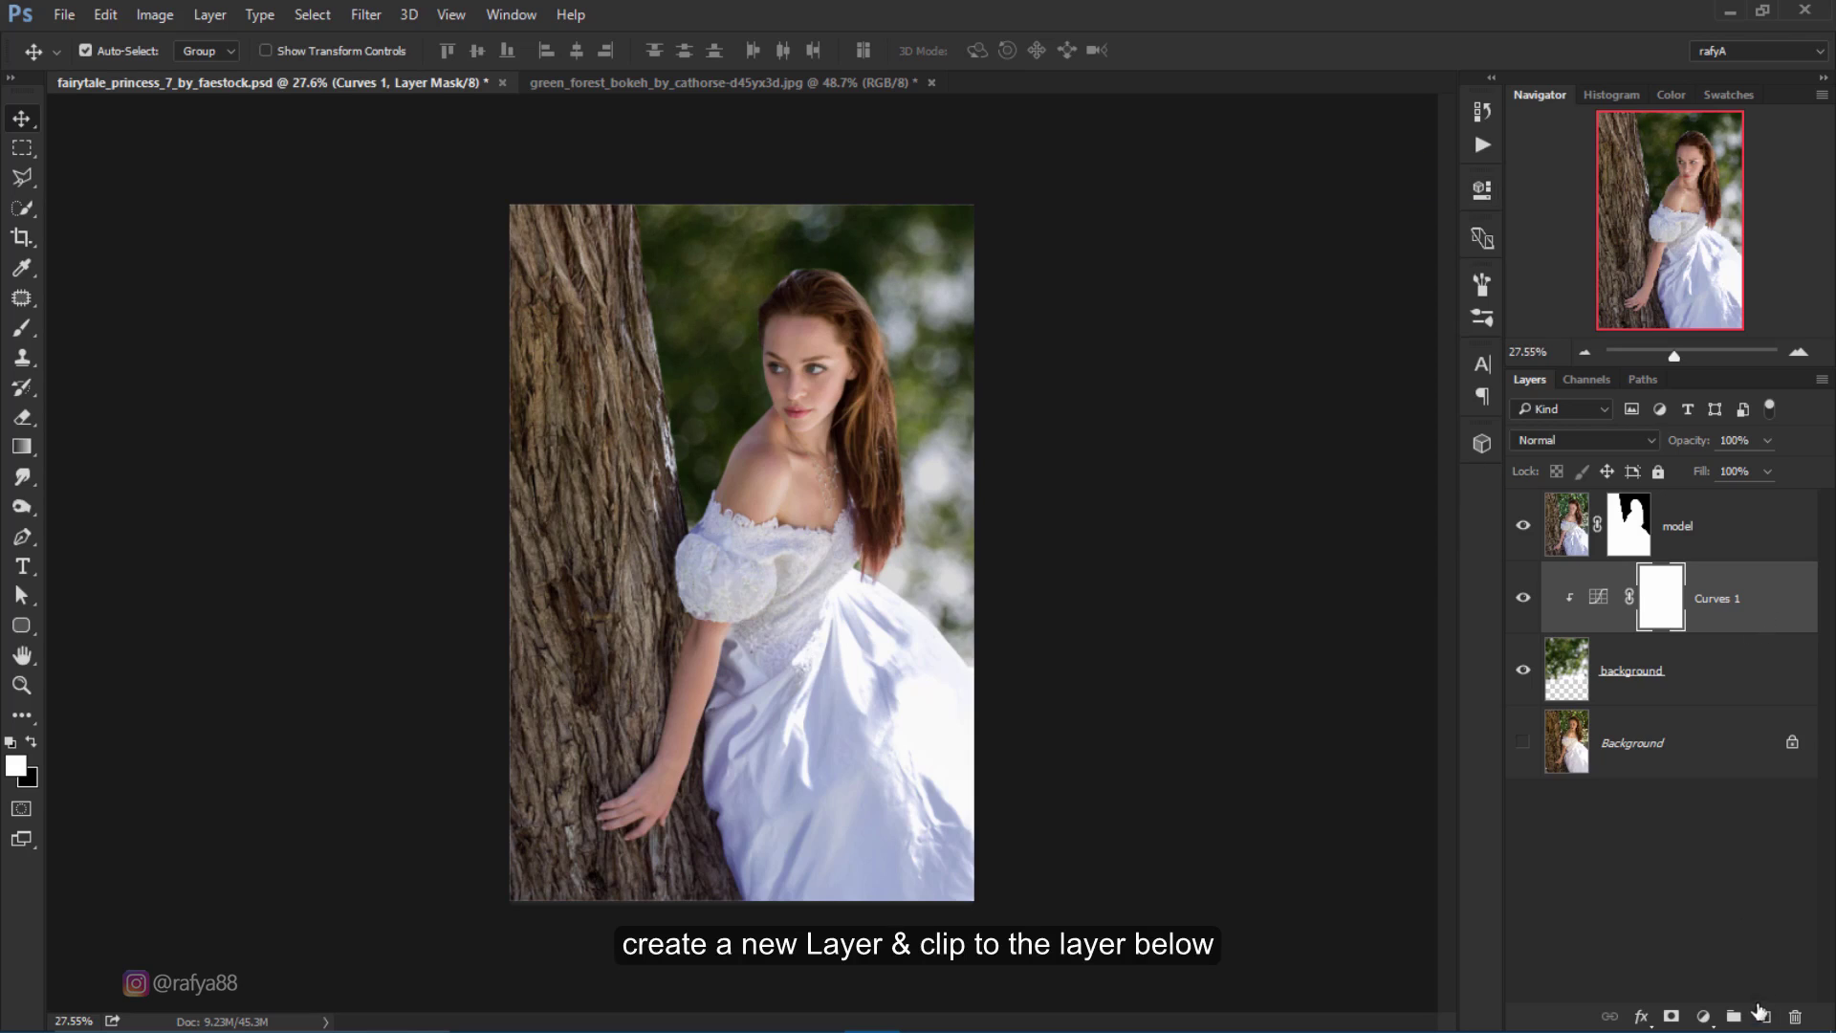
Step: Add a new layer clipped to the backdrop and set the foreground colour to yellow-green cfdf64
click(1764, 1017)
right_click(1702, 611)
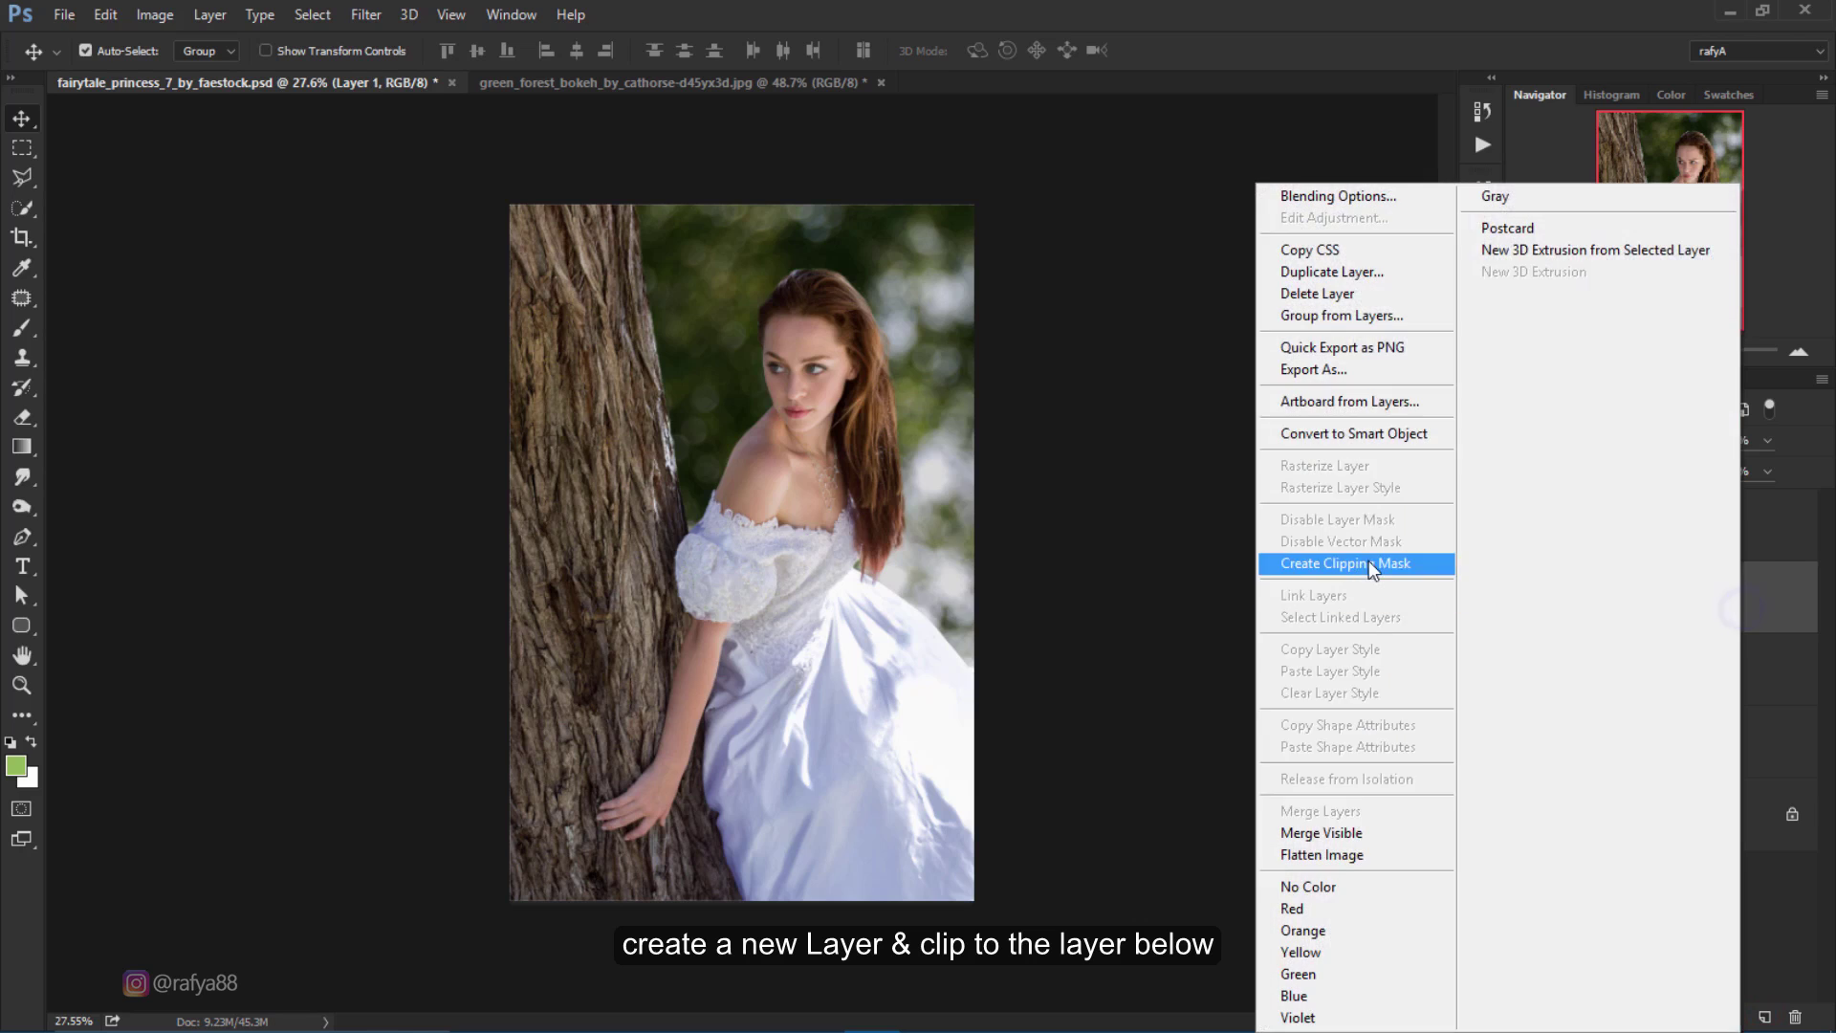
click(1369, 562)
click(16, 765)
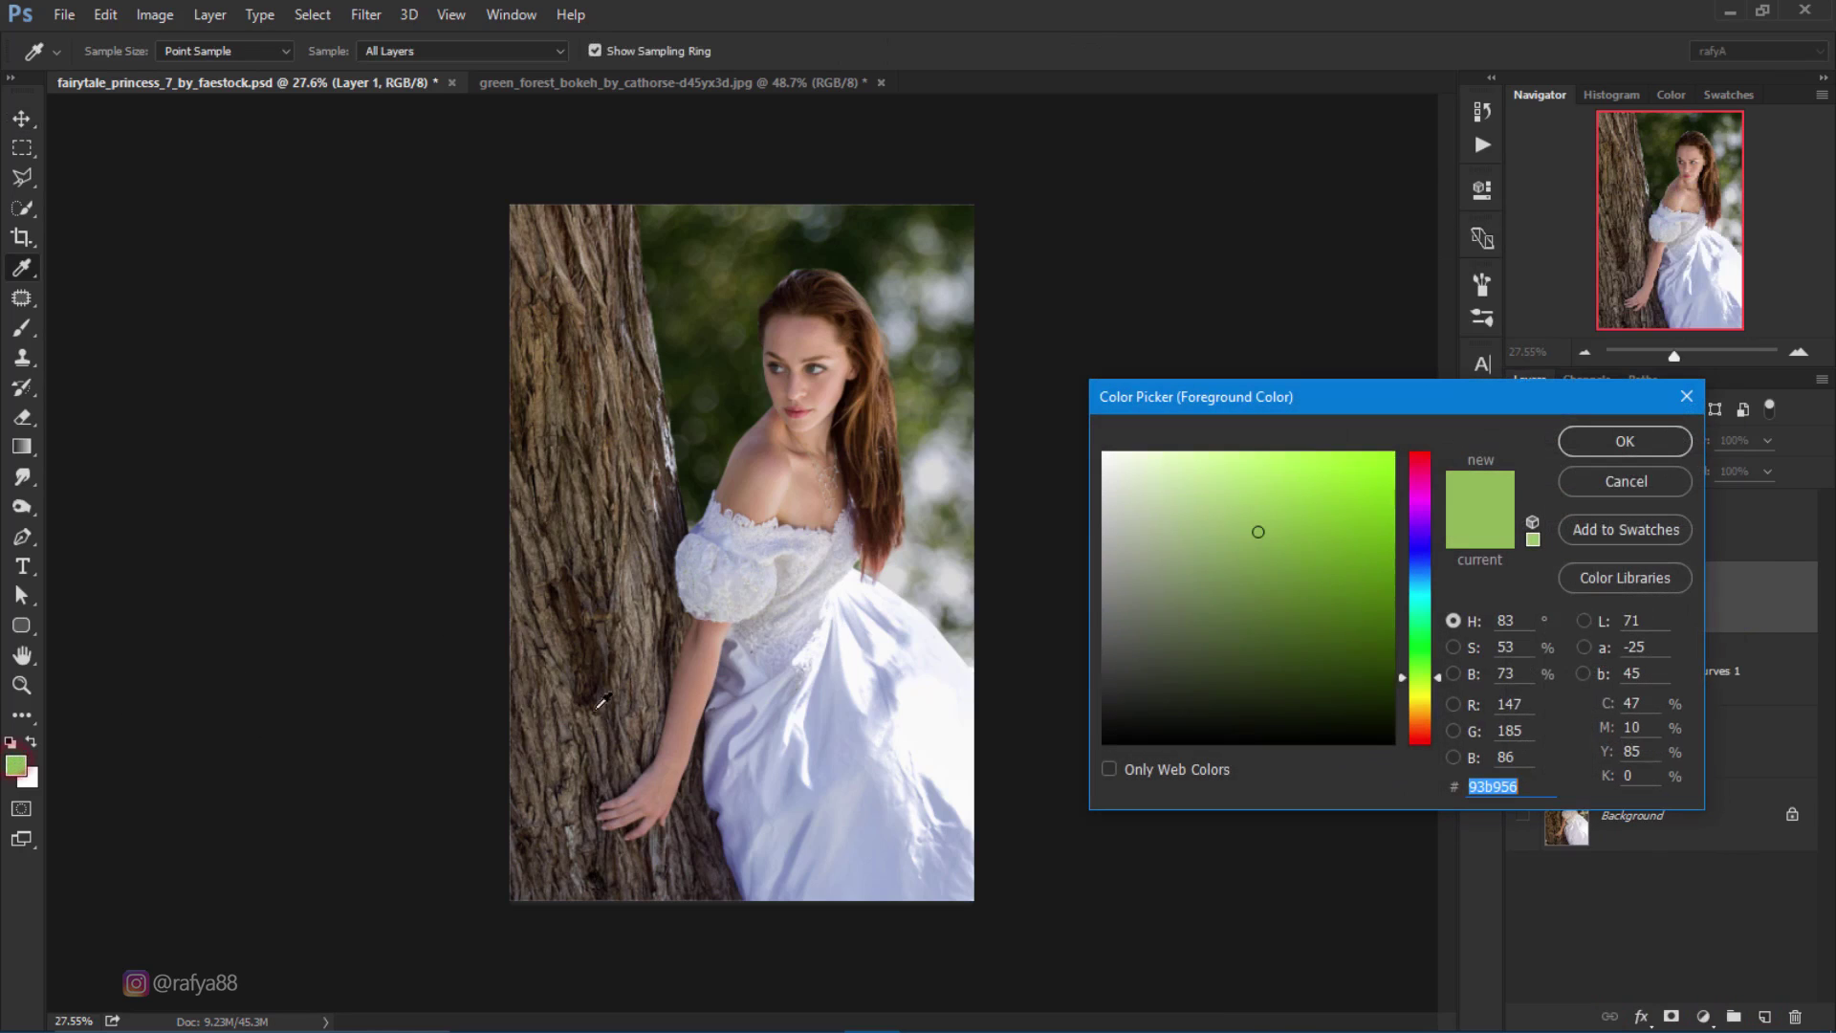
drag(1419, 679, 1421, 690)
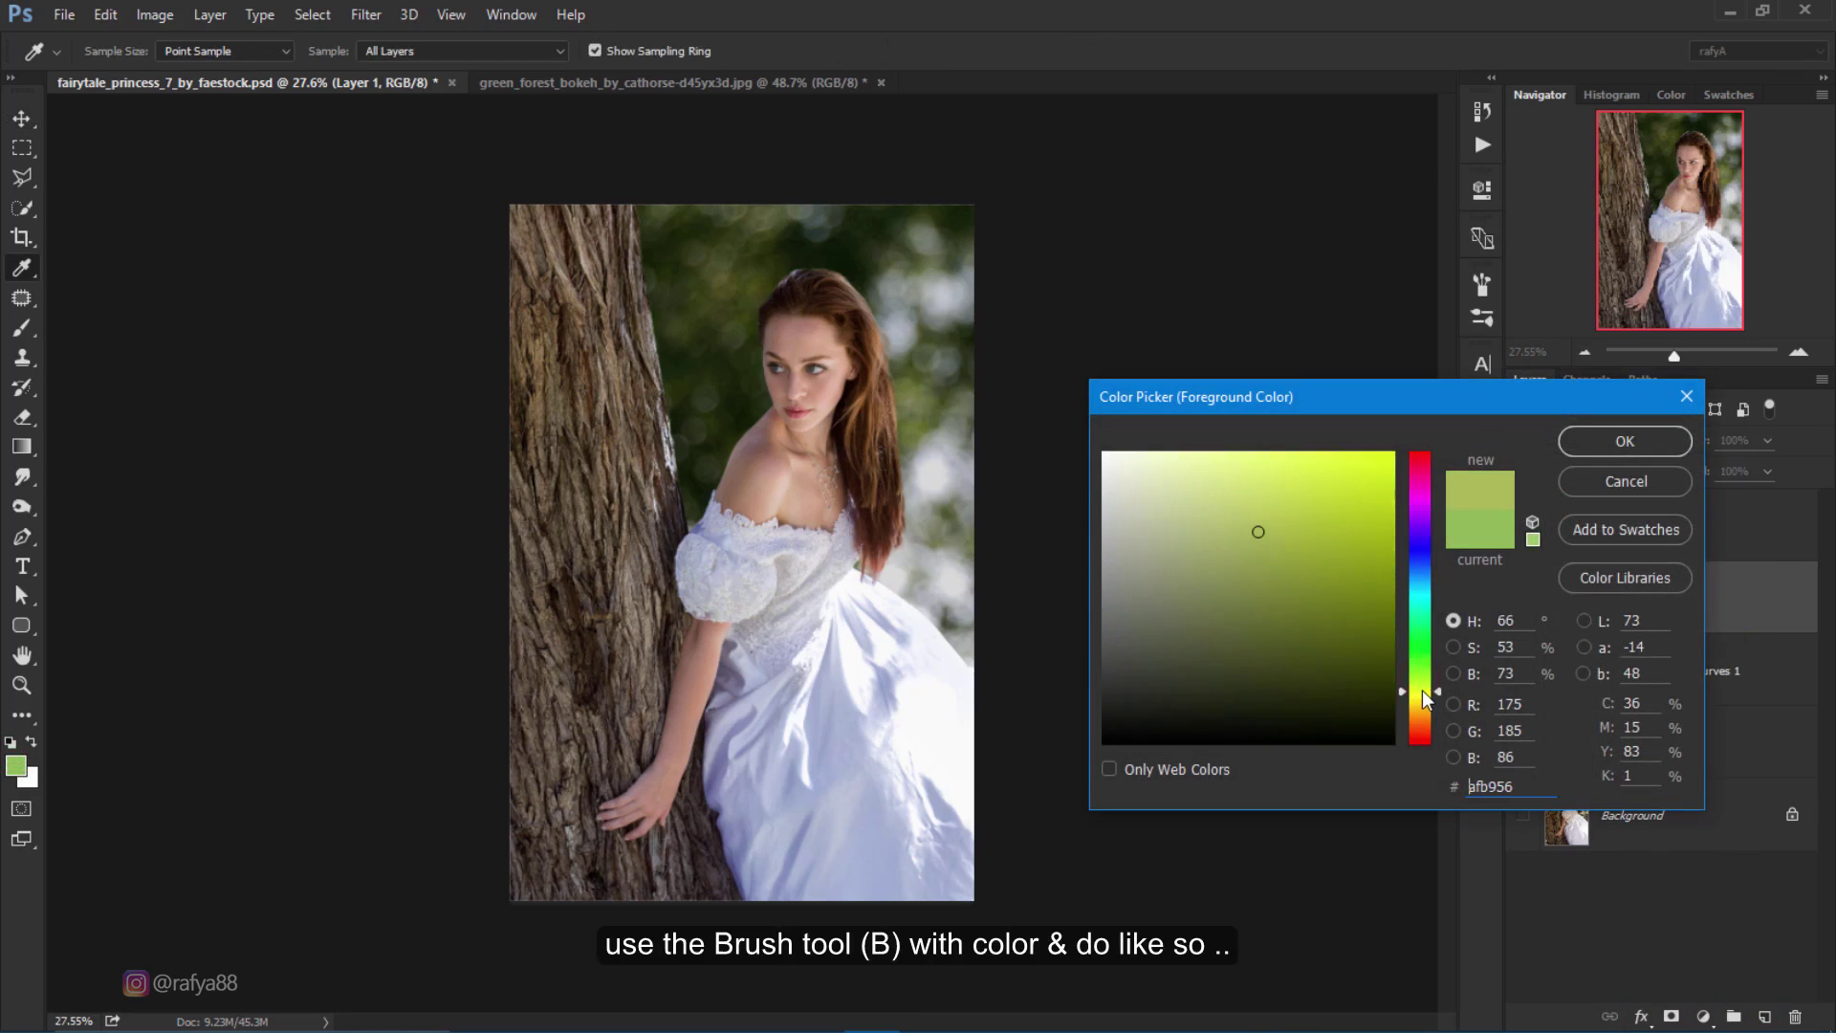
click(1267, 525)
drag(1267, 525, 1264, 489)
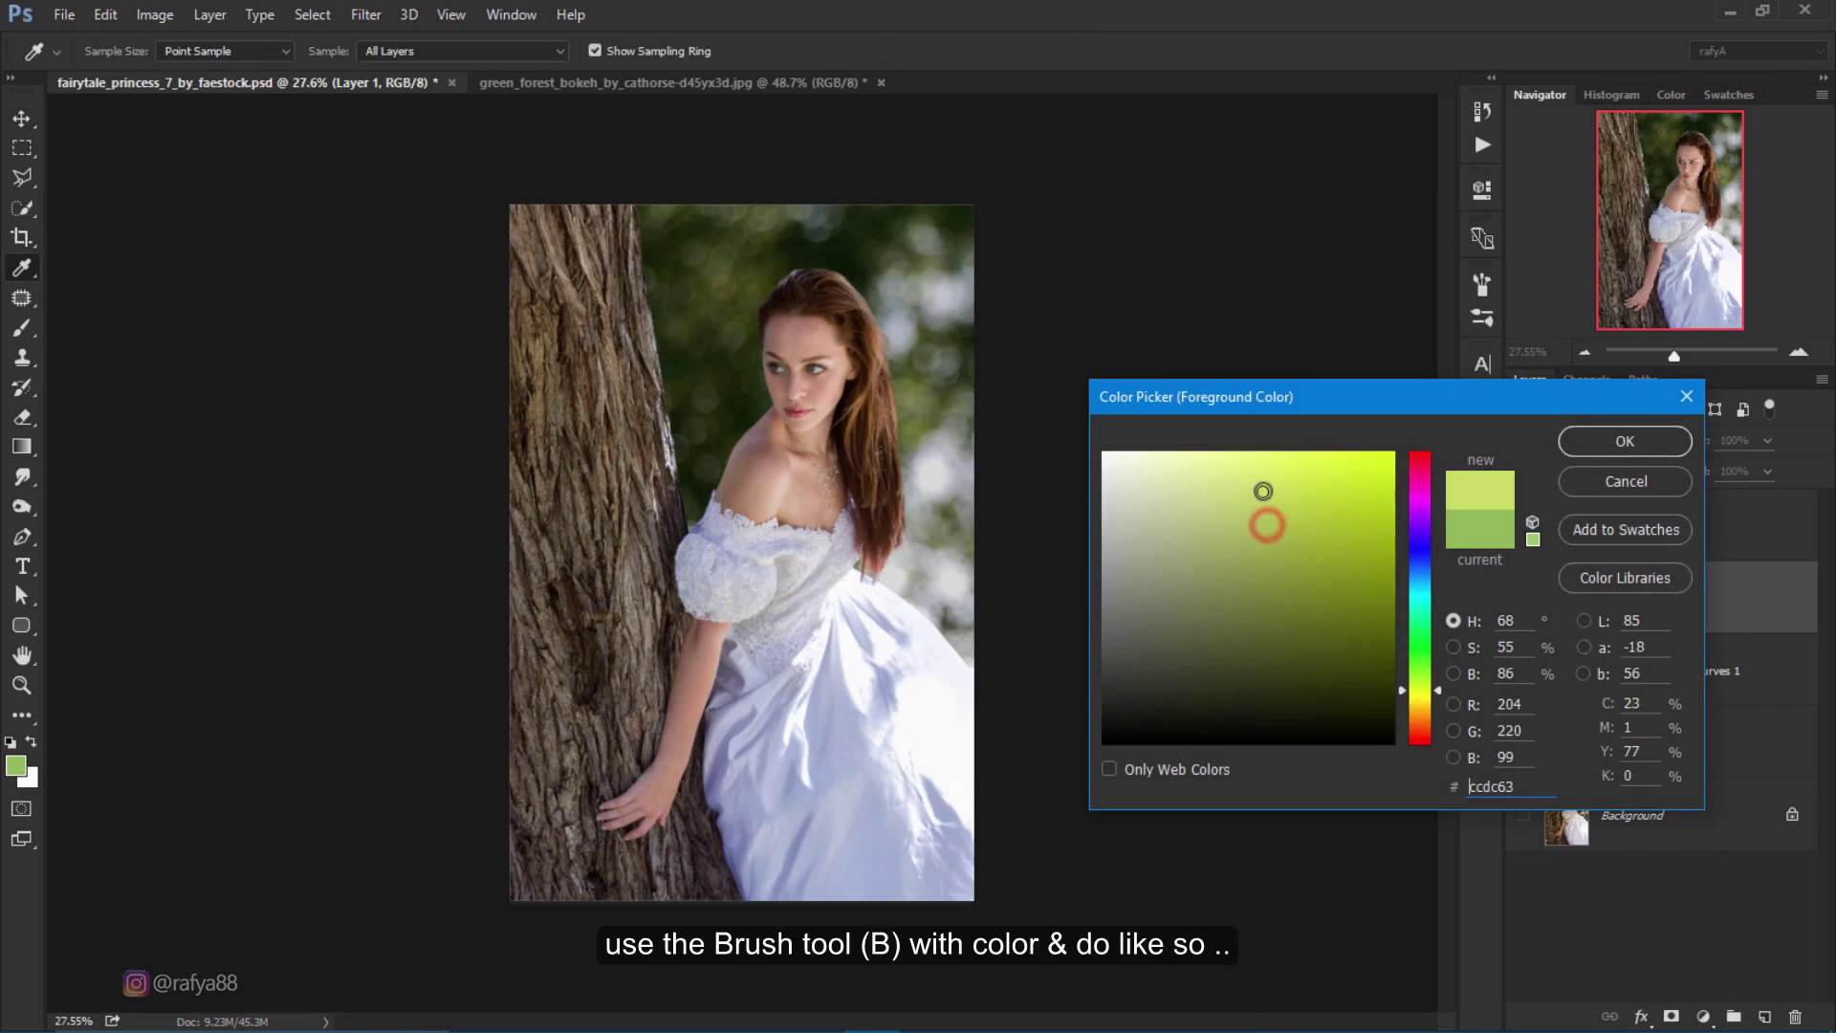
click(1625, 443)
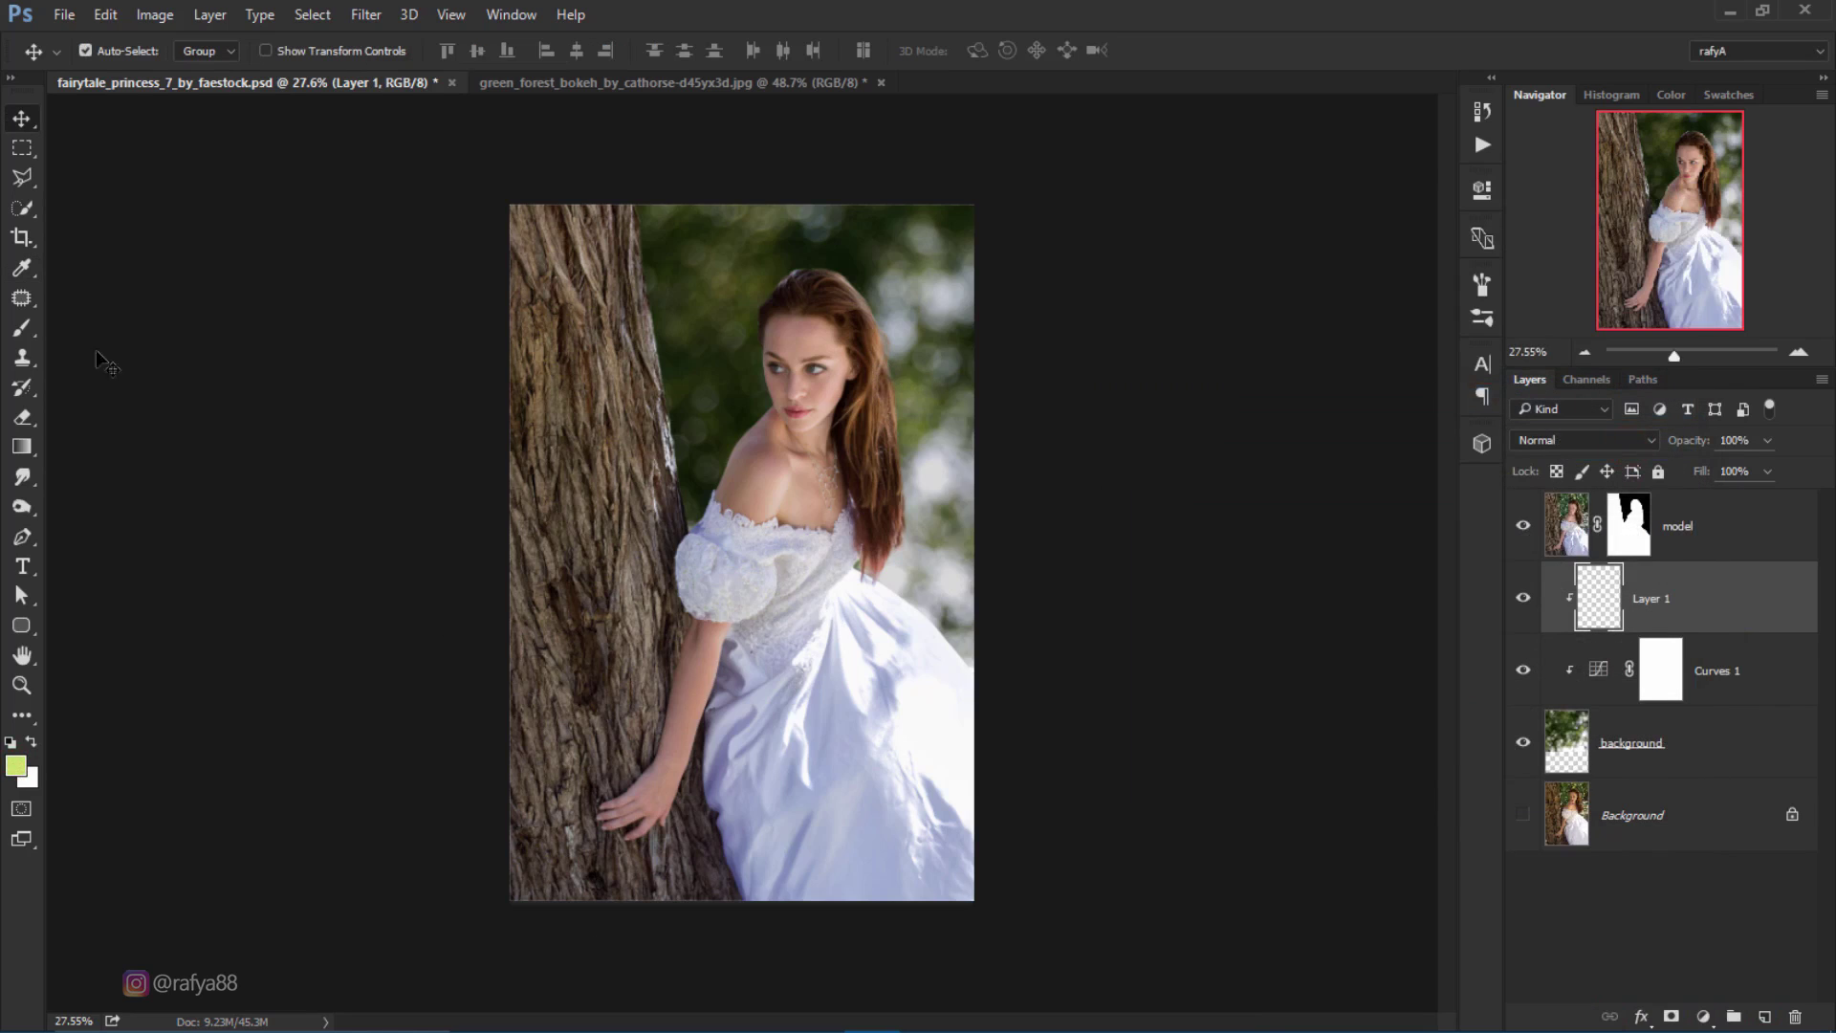
Step: Paint a soft green dab near the hair and enlarge it with Ctrl+T into a broad glow
click(21, 328)
click(912, 315)
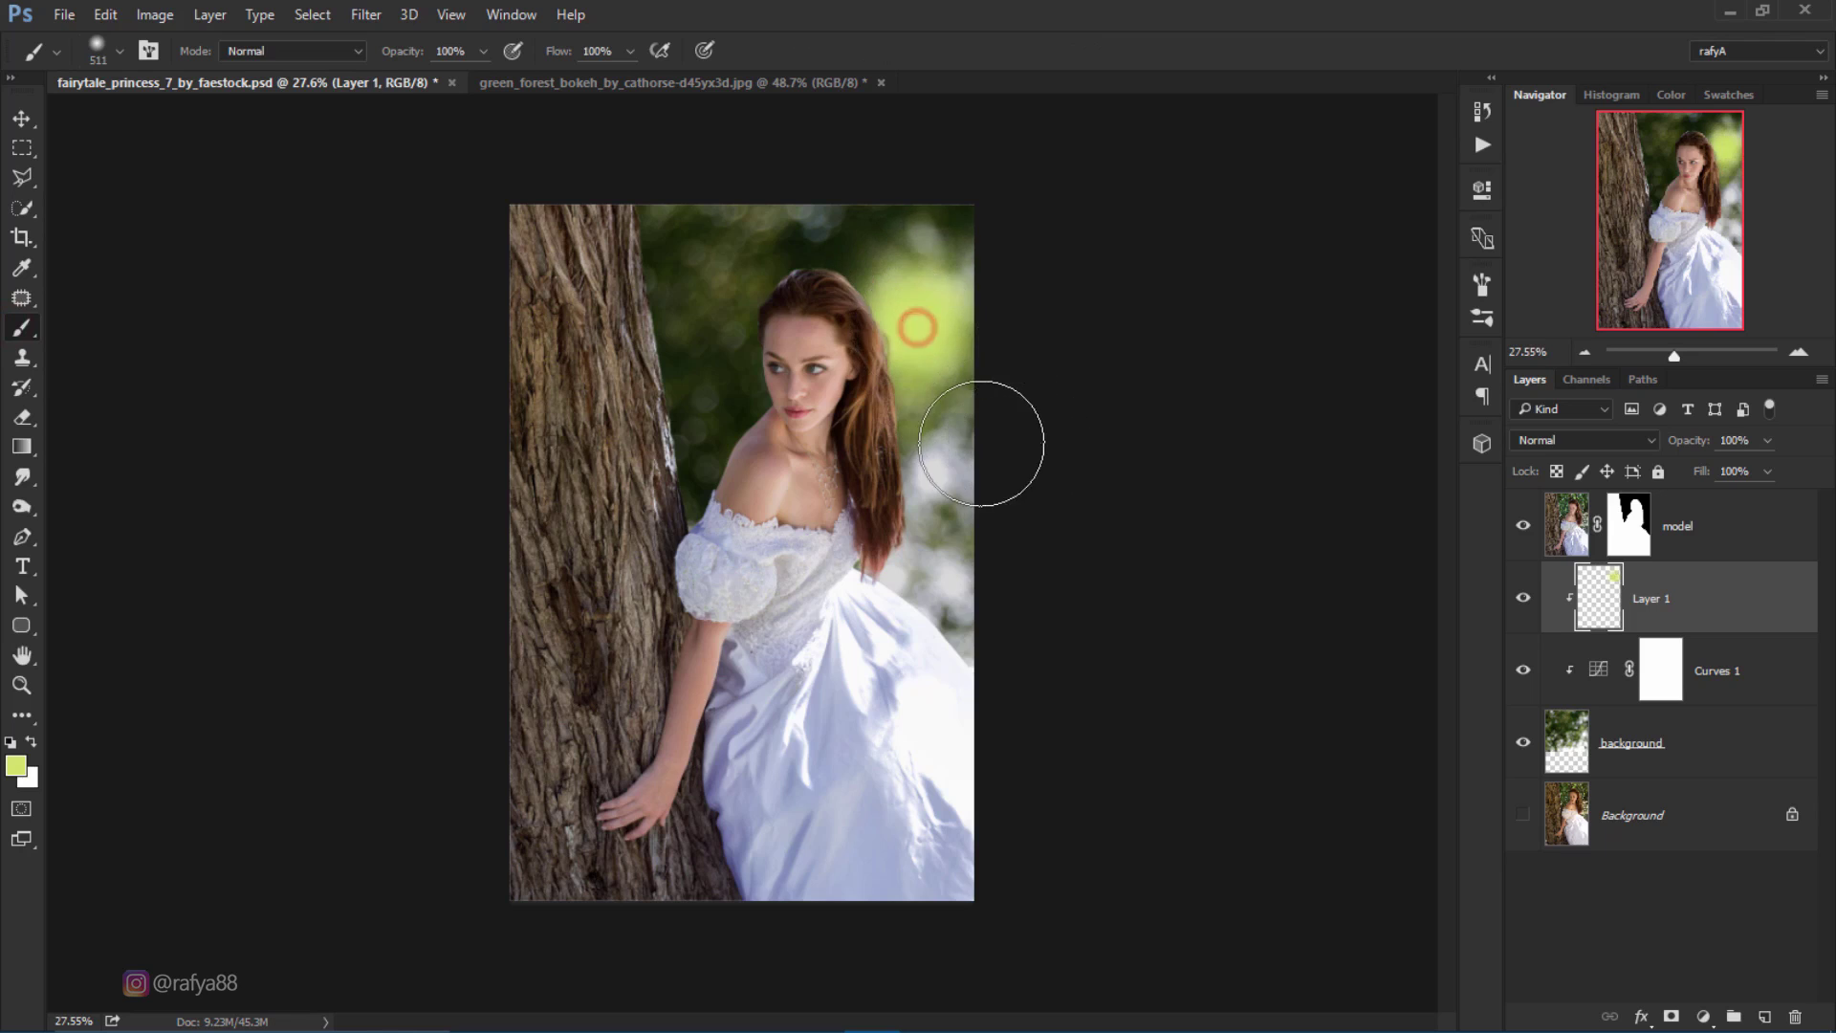
key(ctrl+t)
drag(790, 460, 603, 697)
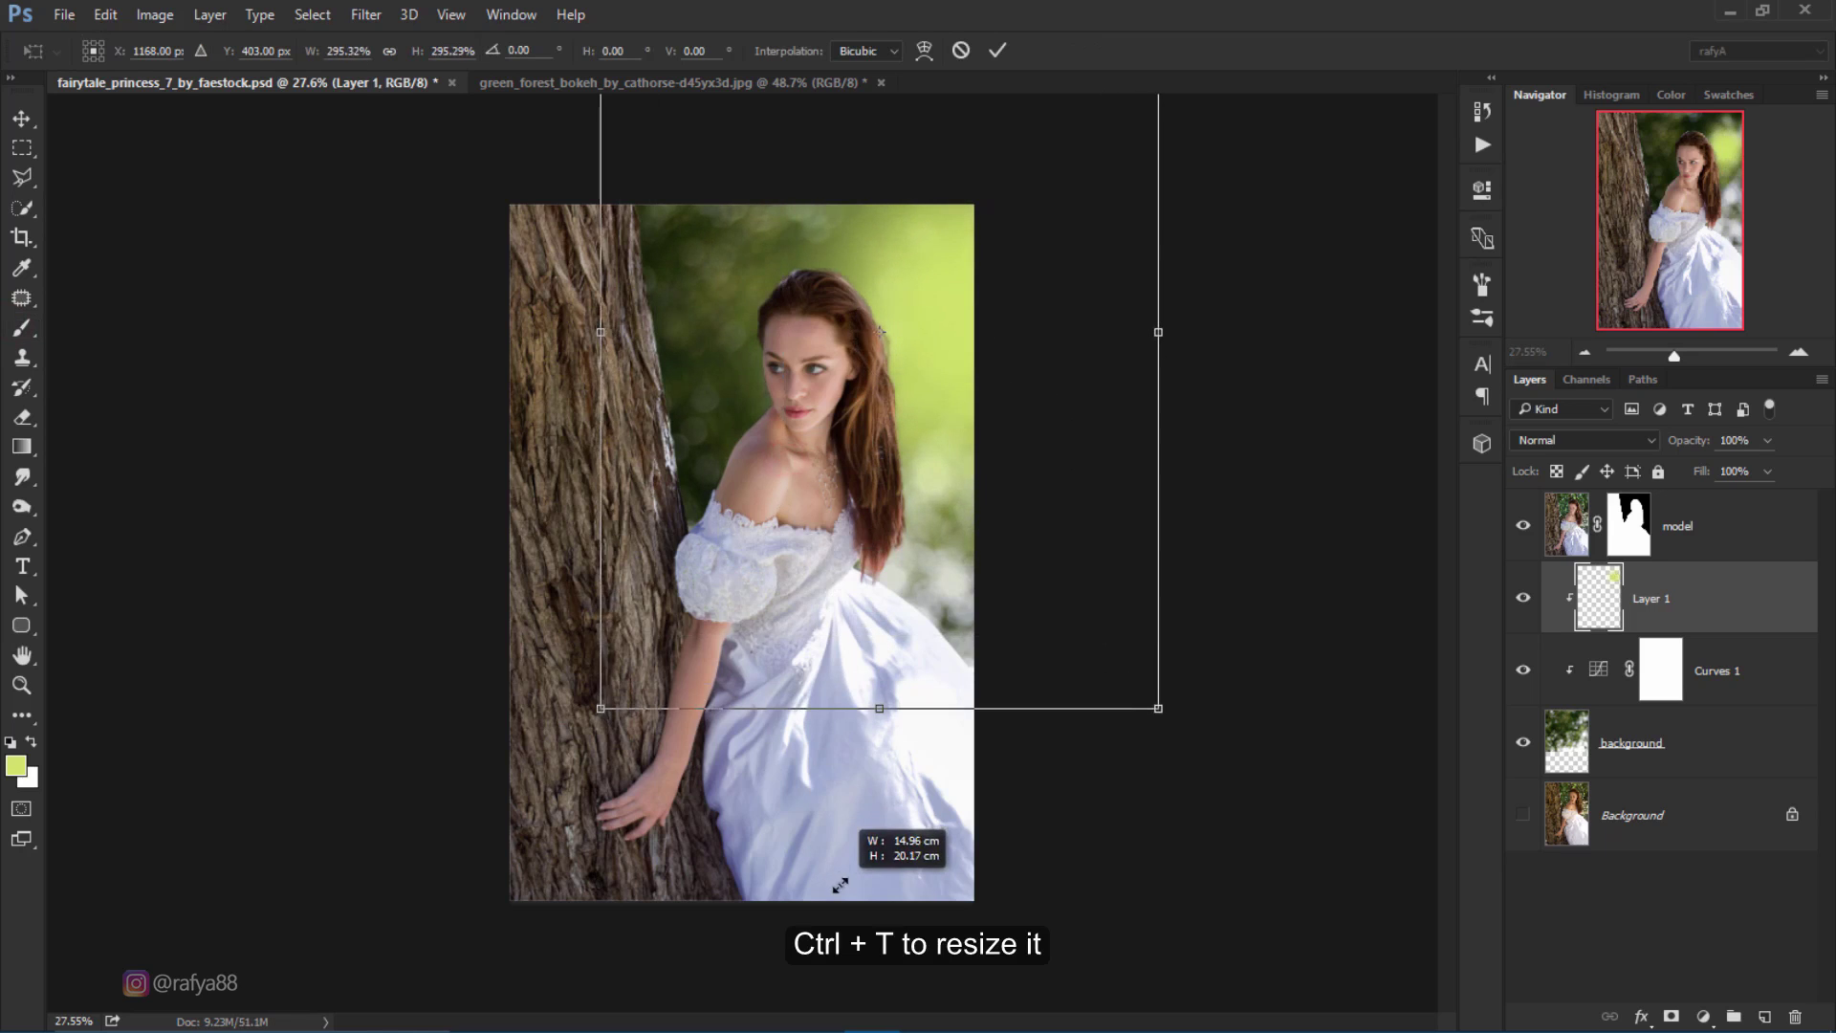
drag(879, 708, 903, 820)
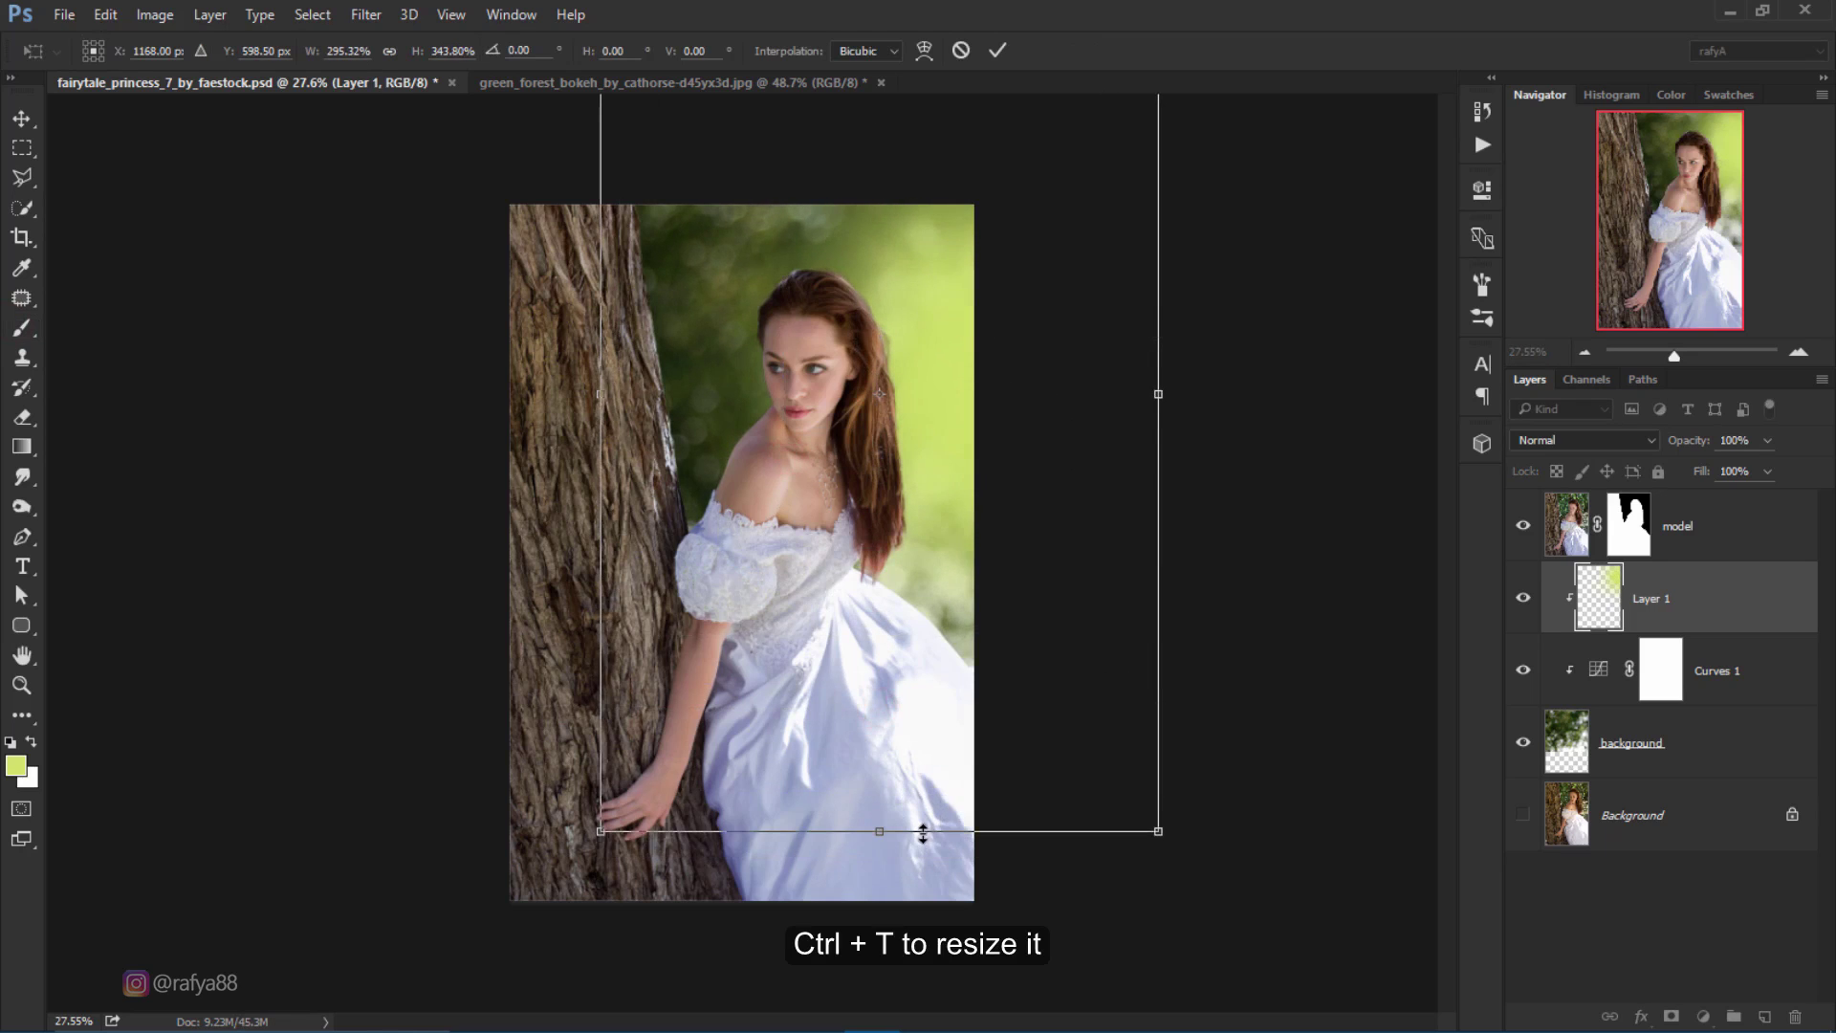
click(997, 50)
Step: Set the glow layer to Hard Light blending at about 53% opacity
click(1590, 441)
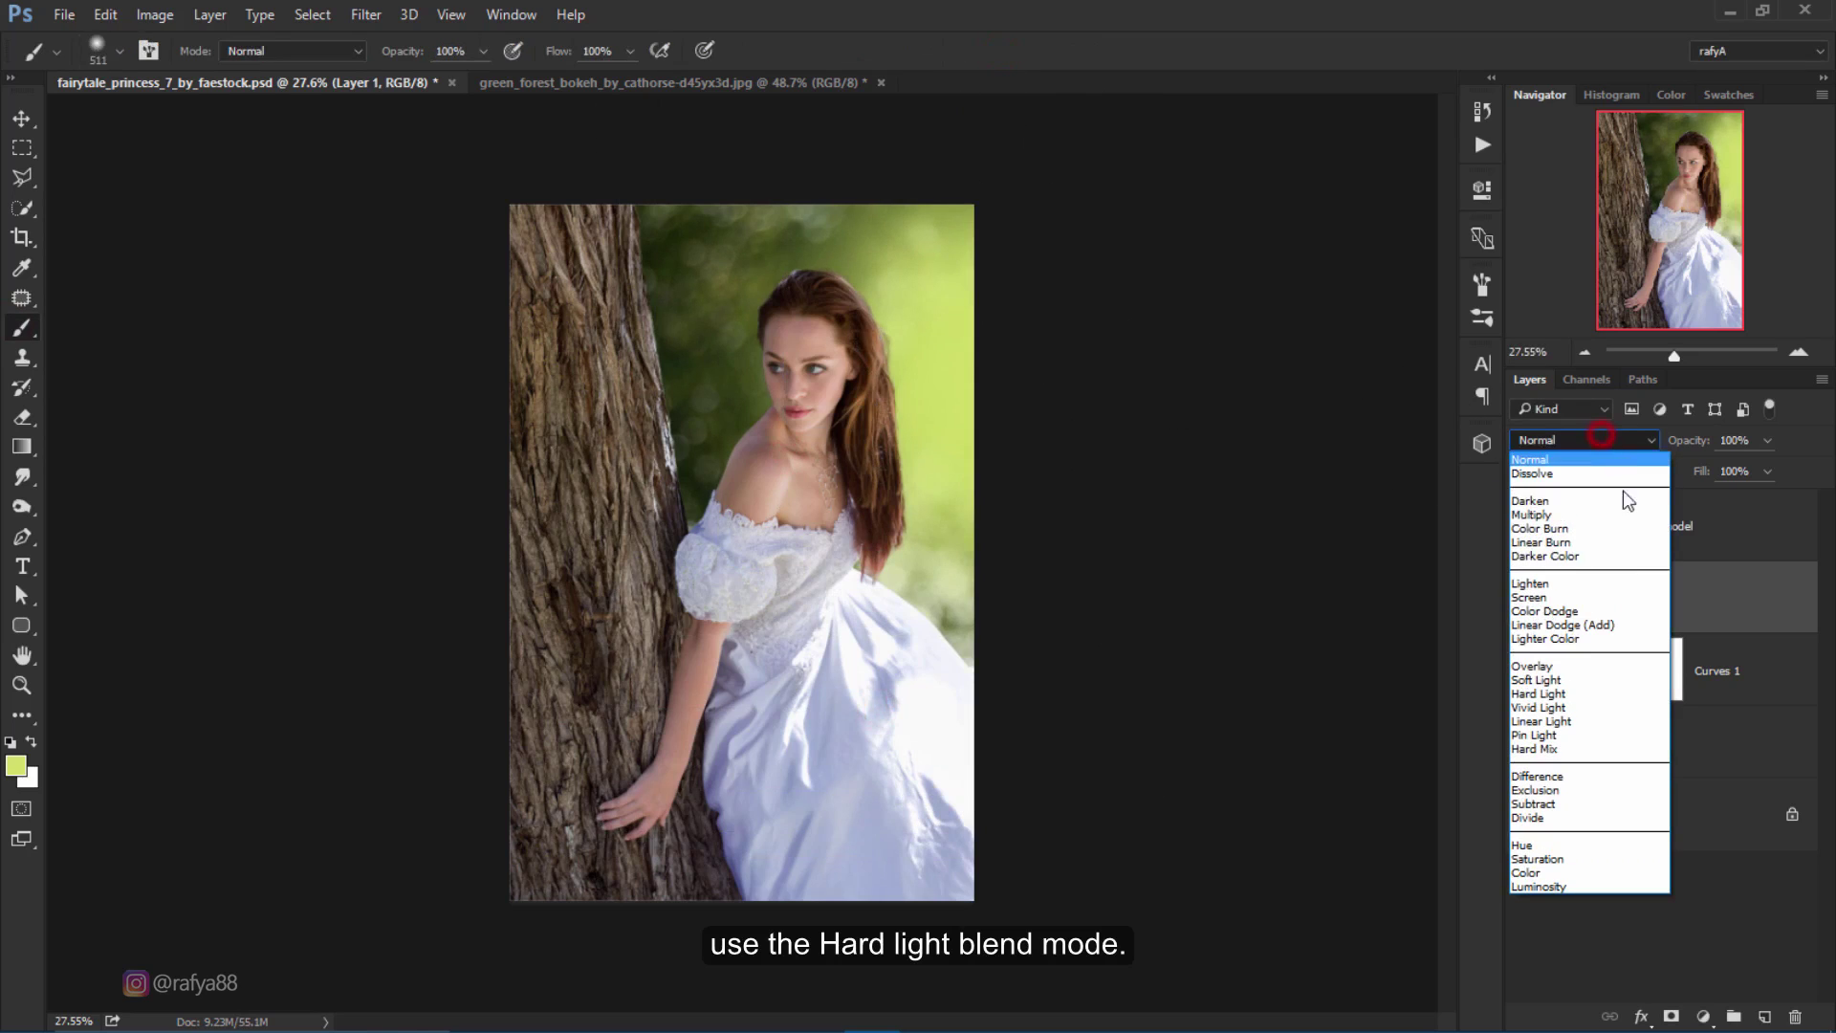
click(1609, 694)
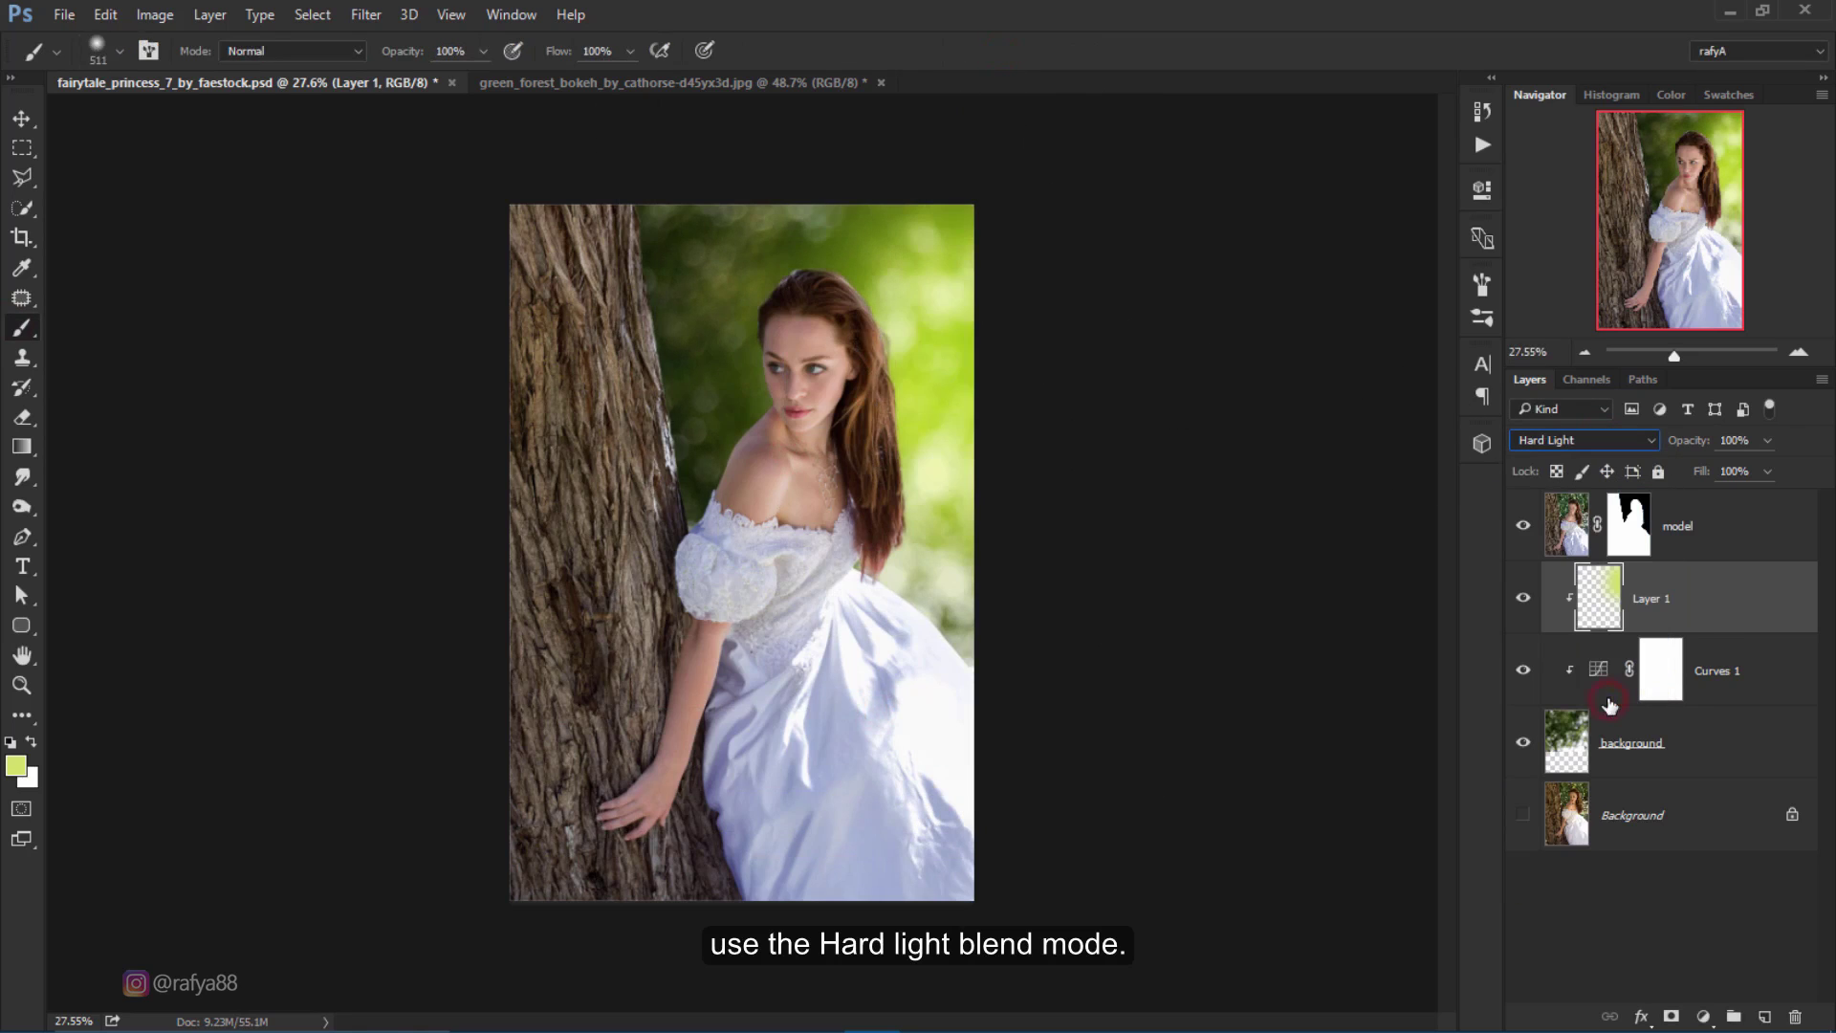
drag(1653, 441, 1641, 440)
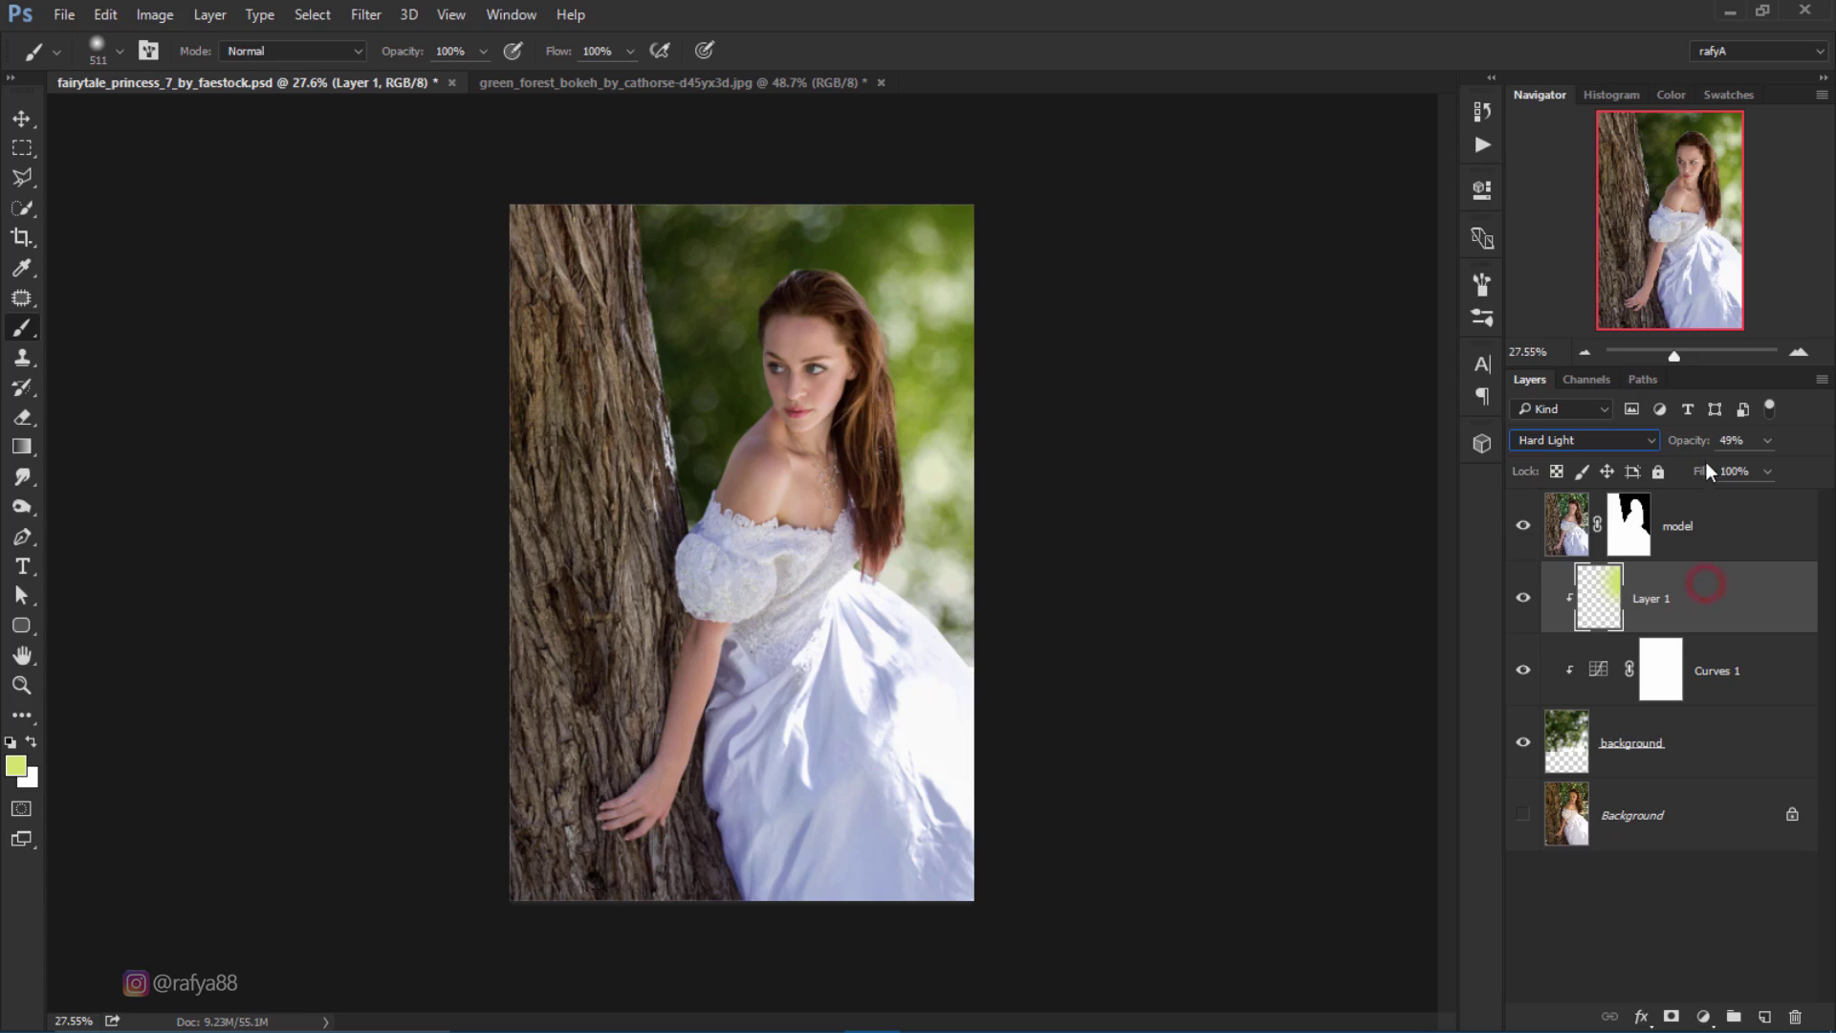
drag(1701, 442, 1700, 441)
Step: Select the model layer and zoom in to about 80% on her face and shoulders
click(1708, 551)
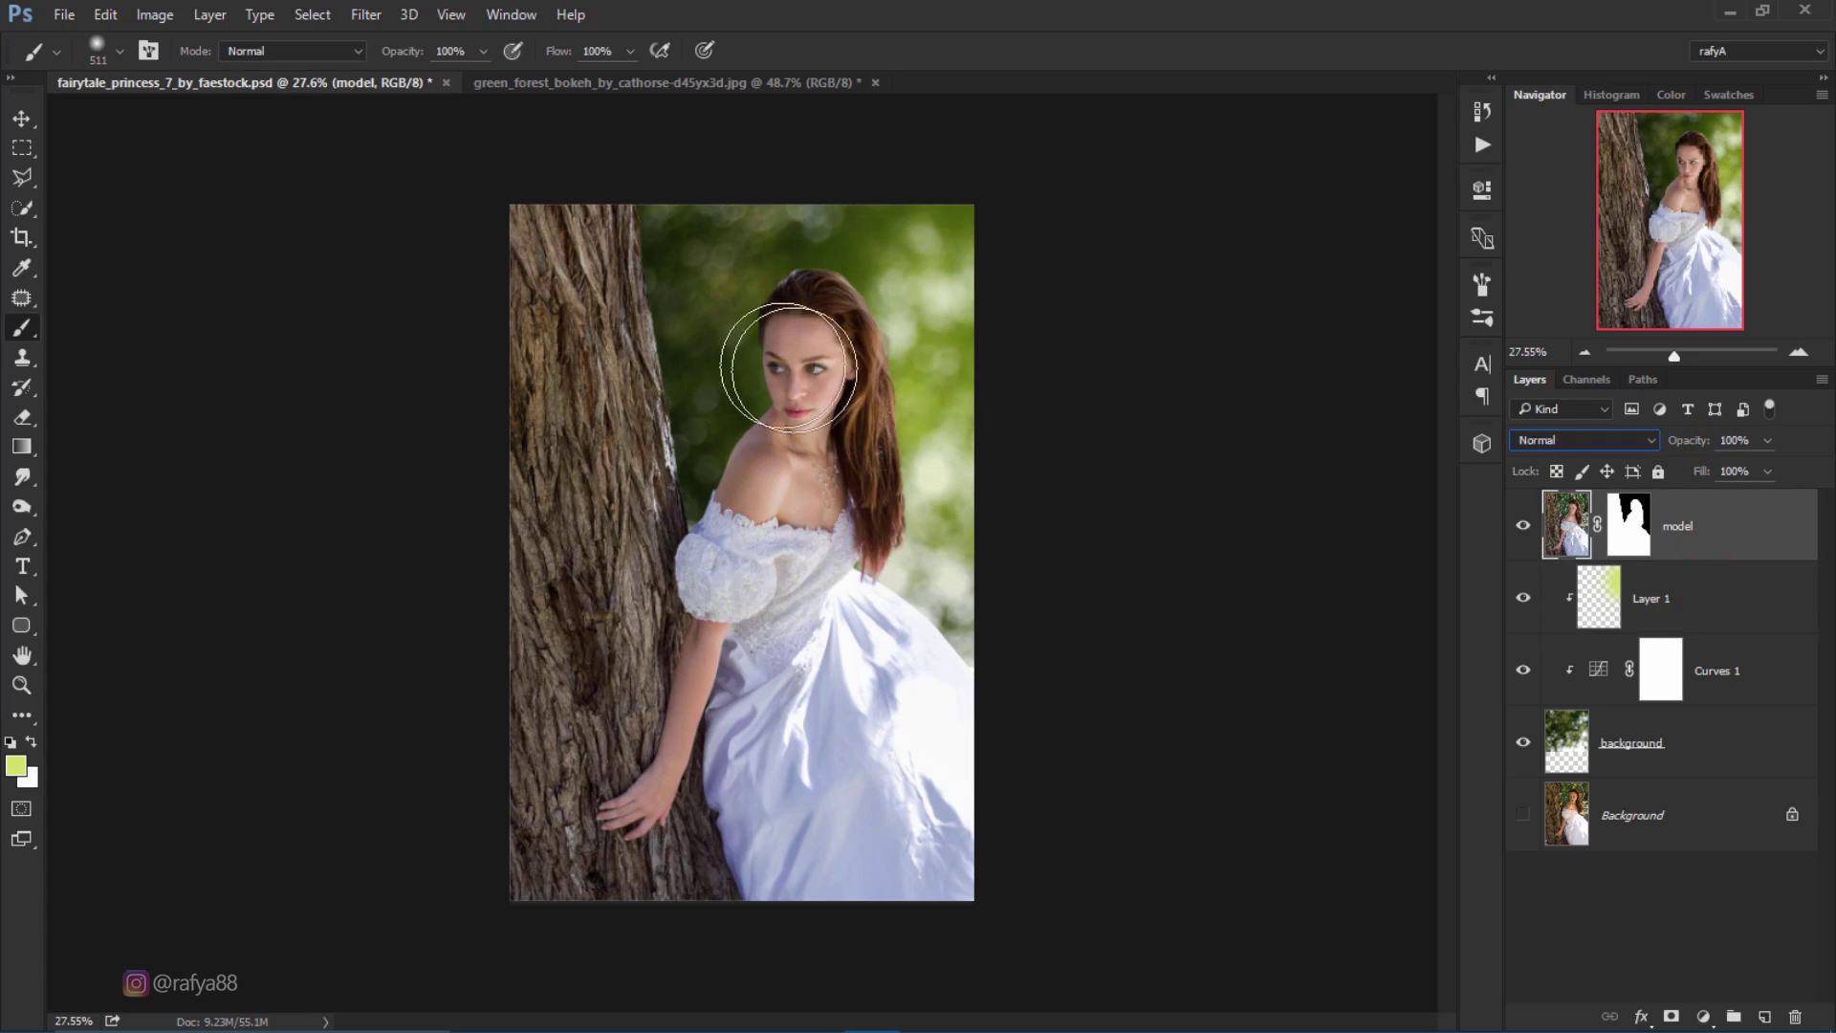
click(1798, 352)
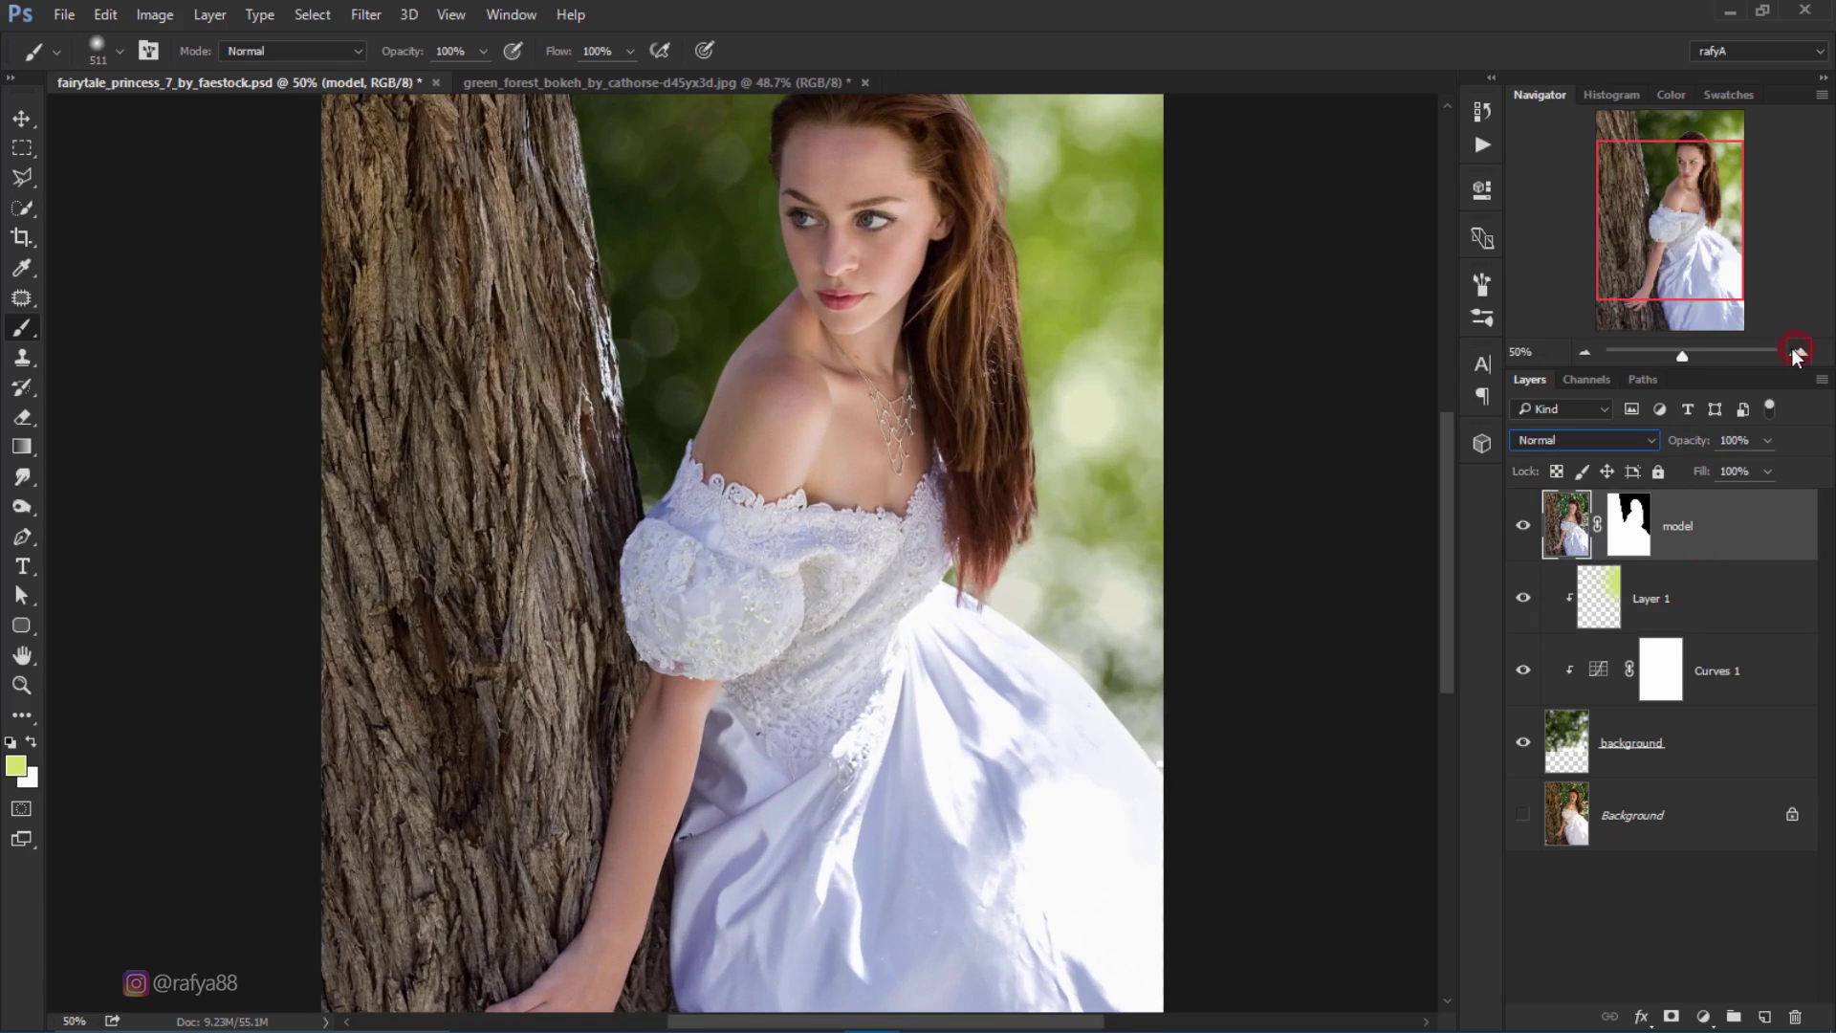
drag(951, 261, 956, 316)
scroll(937, 425, up, 2)
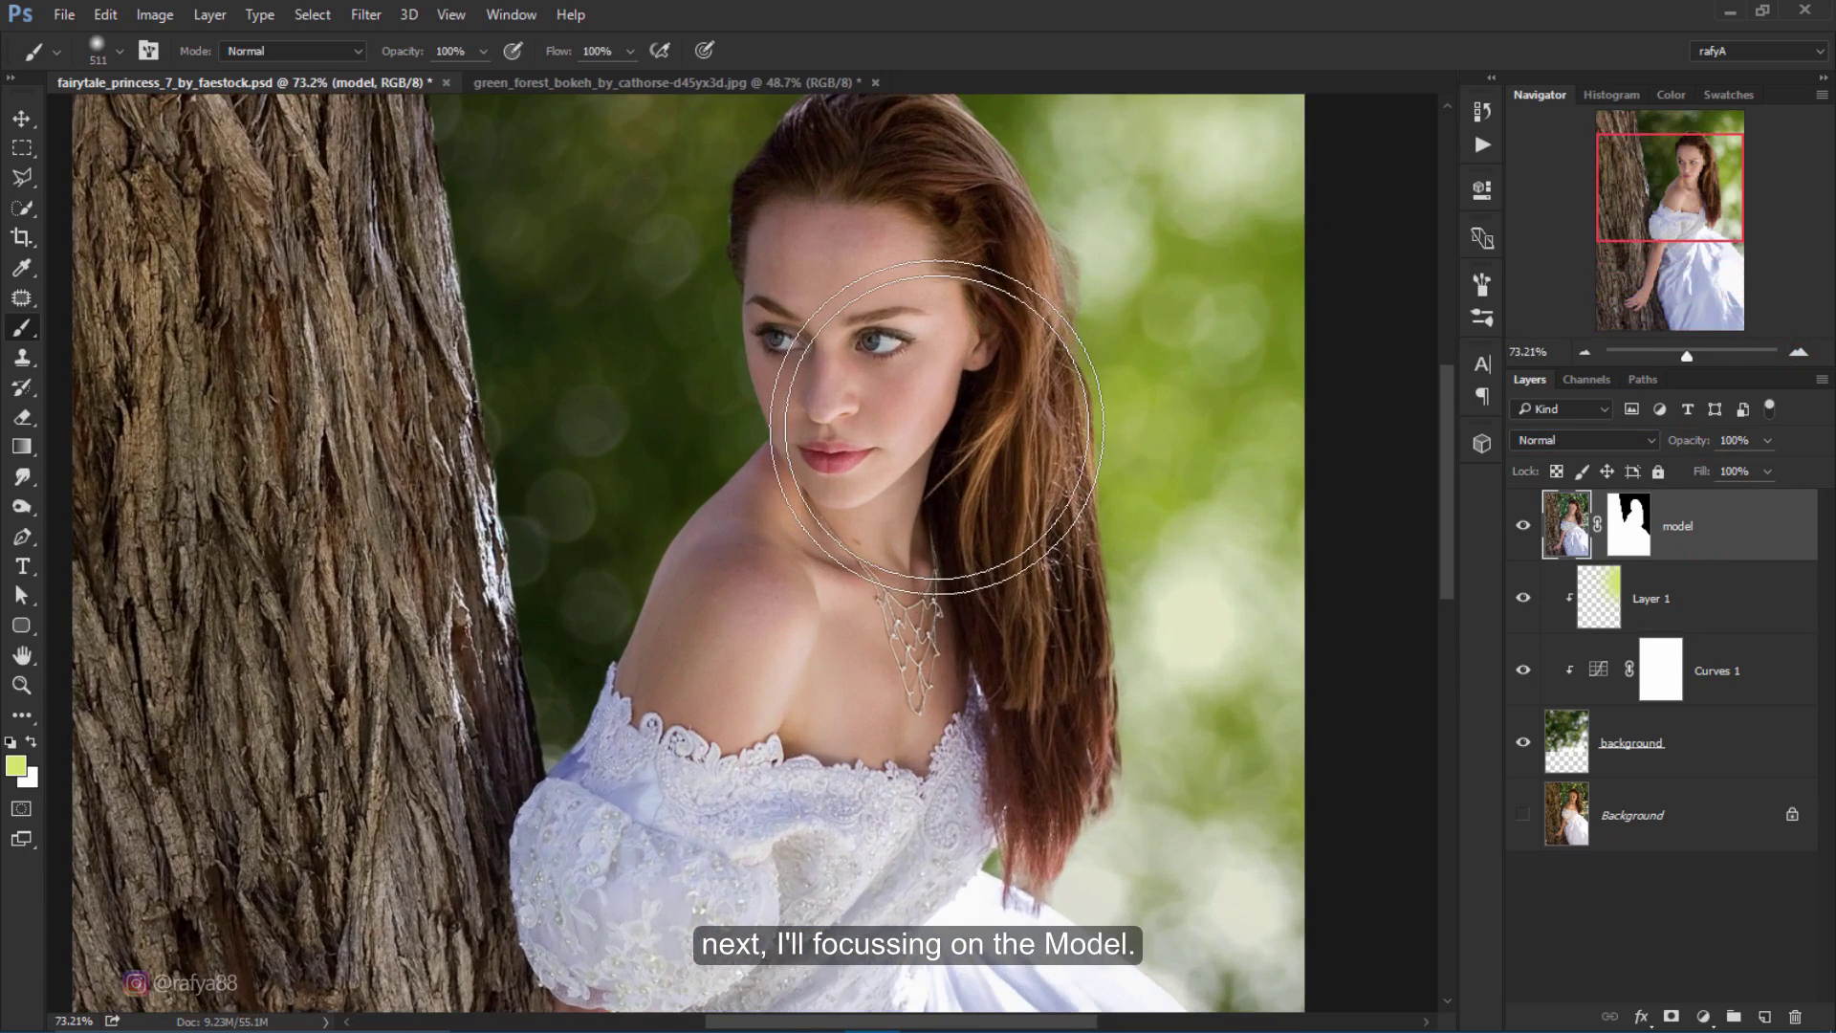
scroll(860, 479, up, 1)
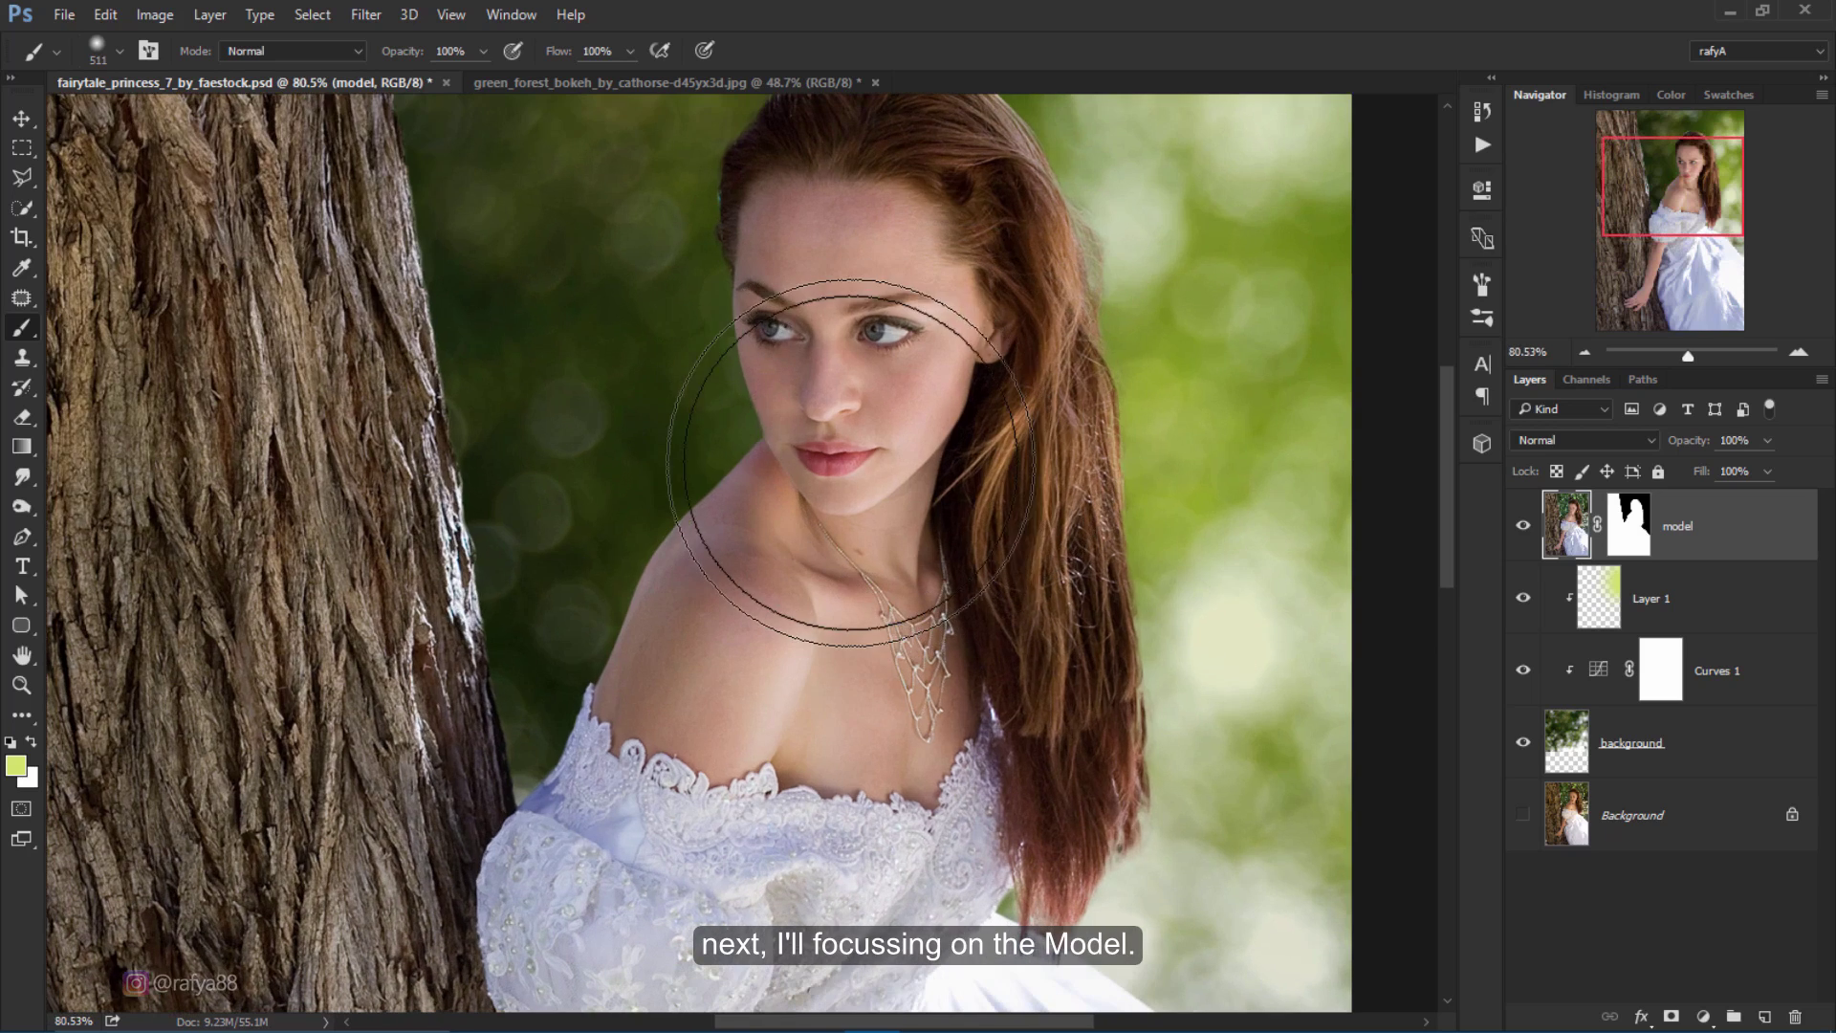
click(1731, 535)
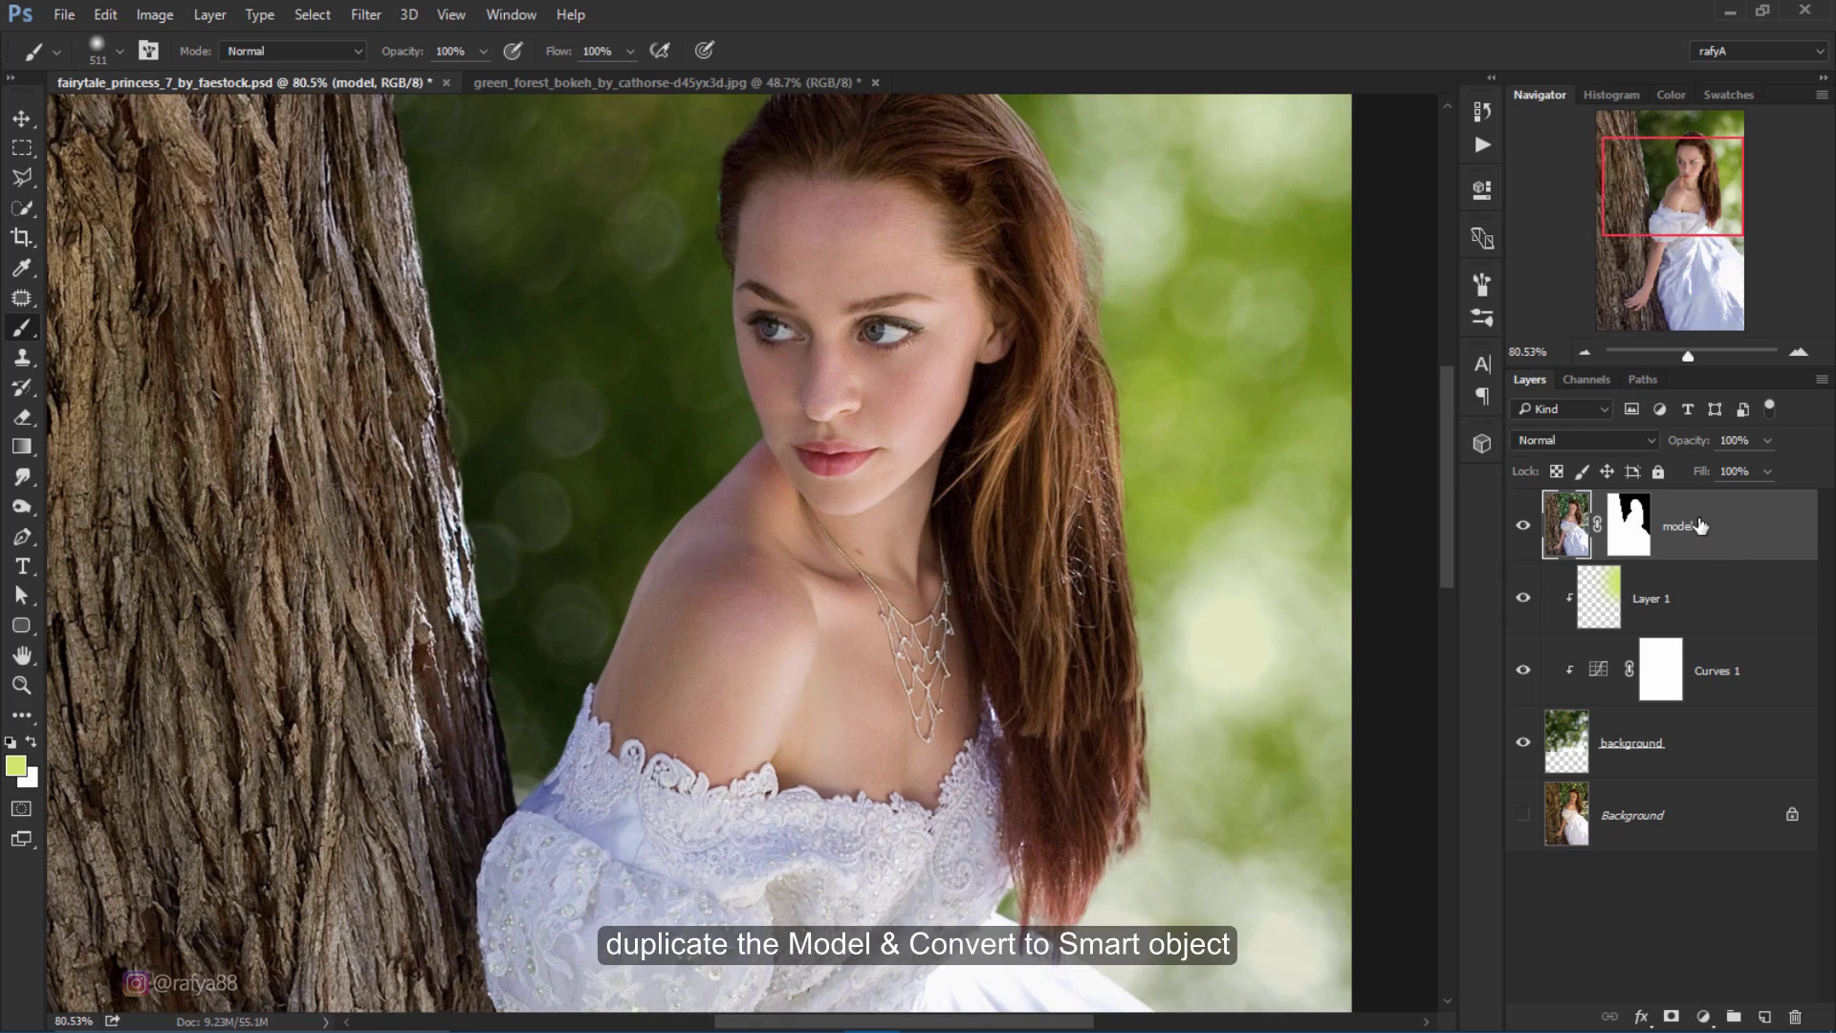
Step: Duplicate the model layer as model copy and convert it to a smart object
drag(1739, 561, 1764, 1004)
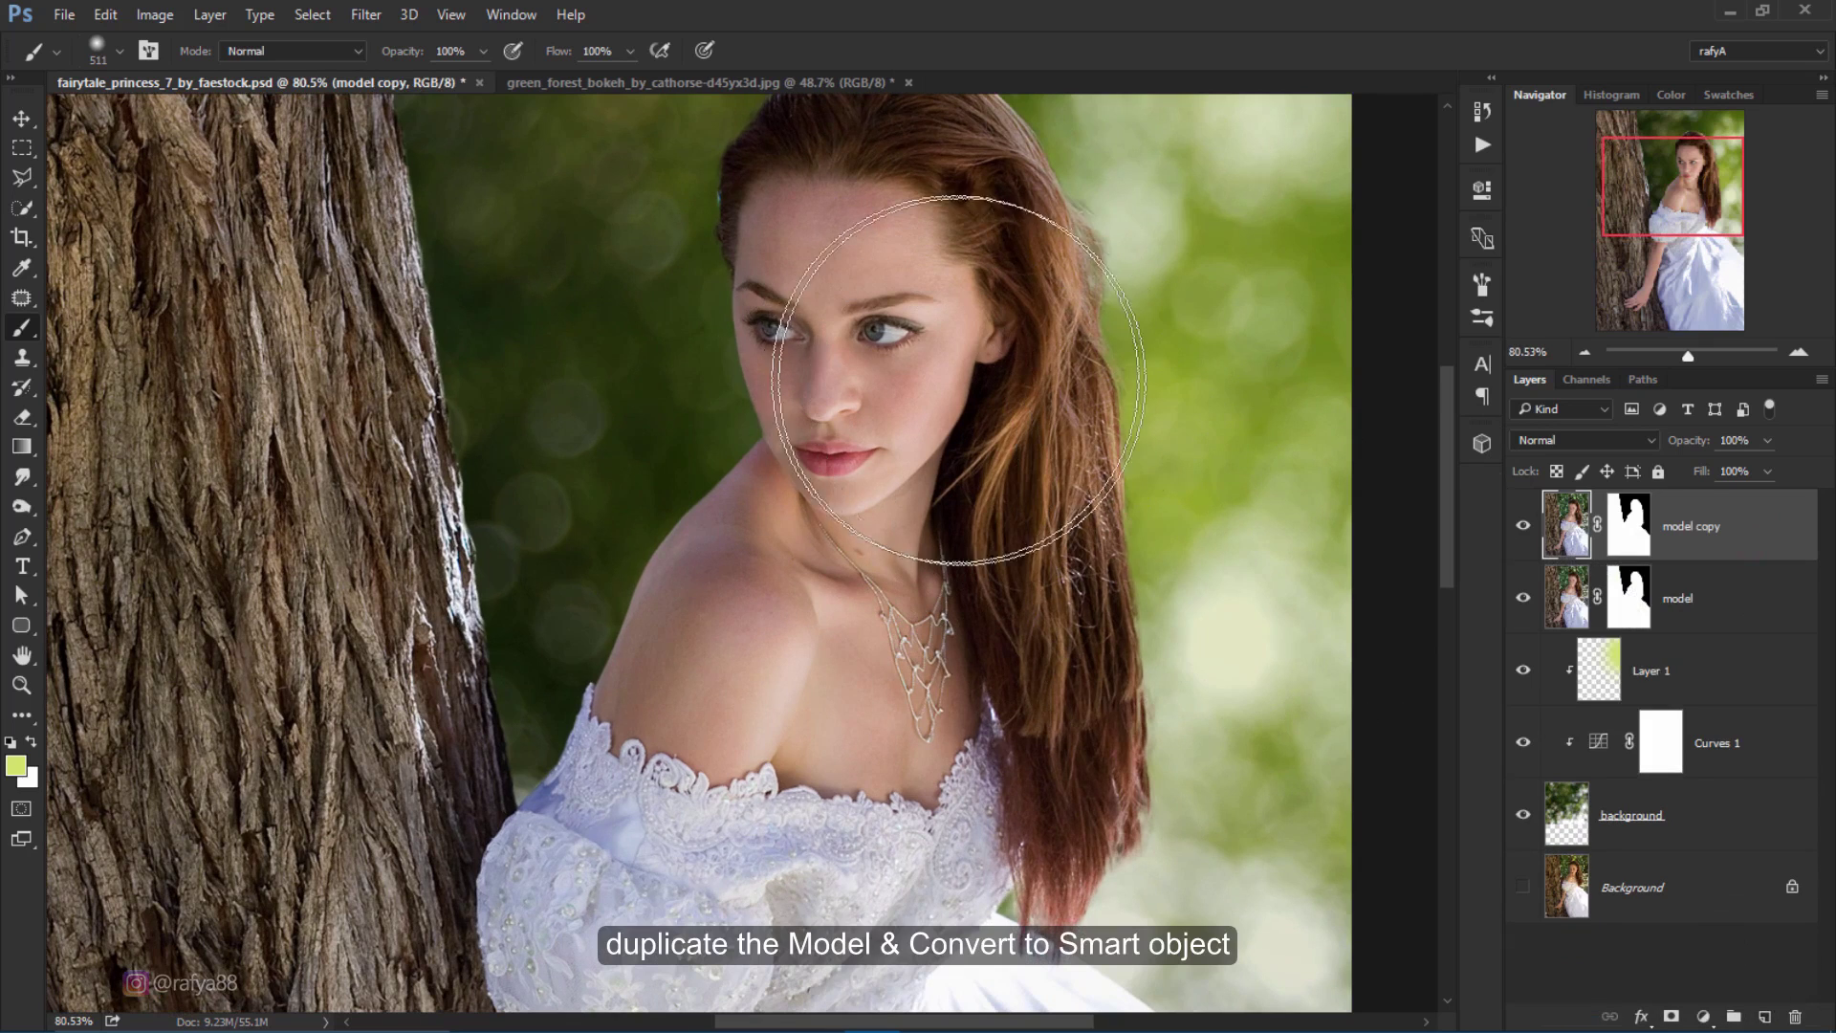
drag(886, 384, 946, 368)
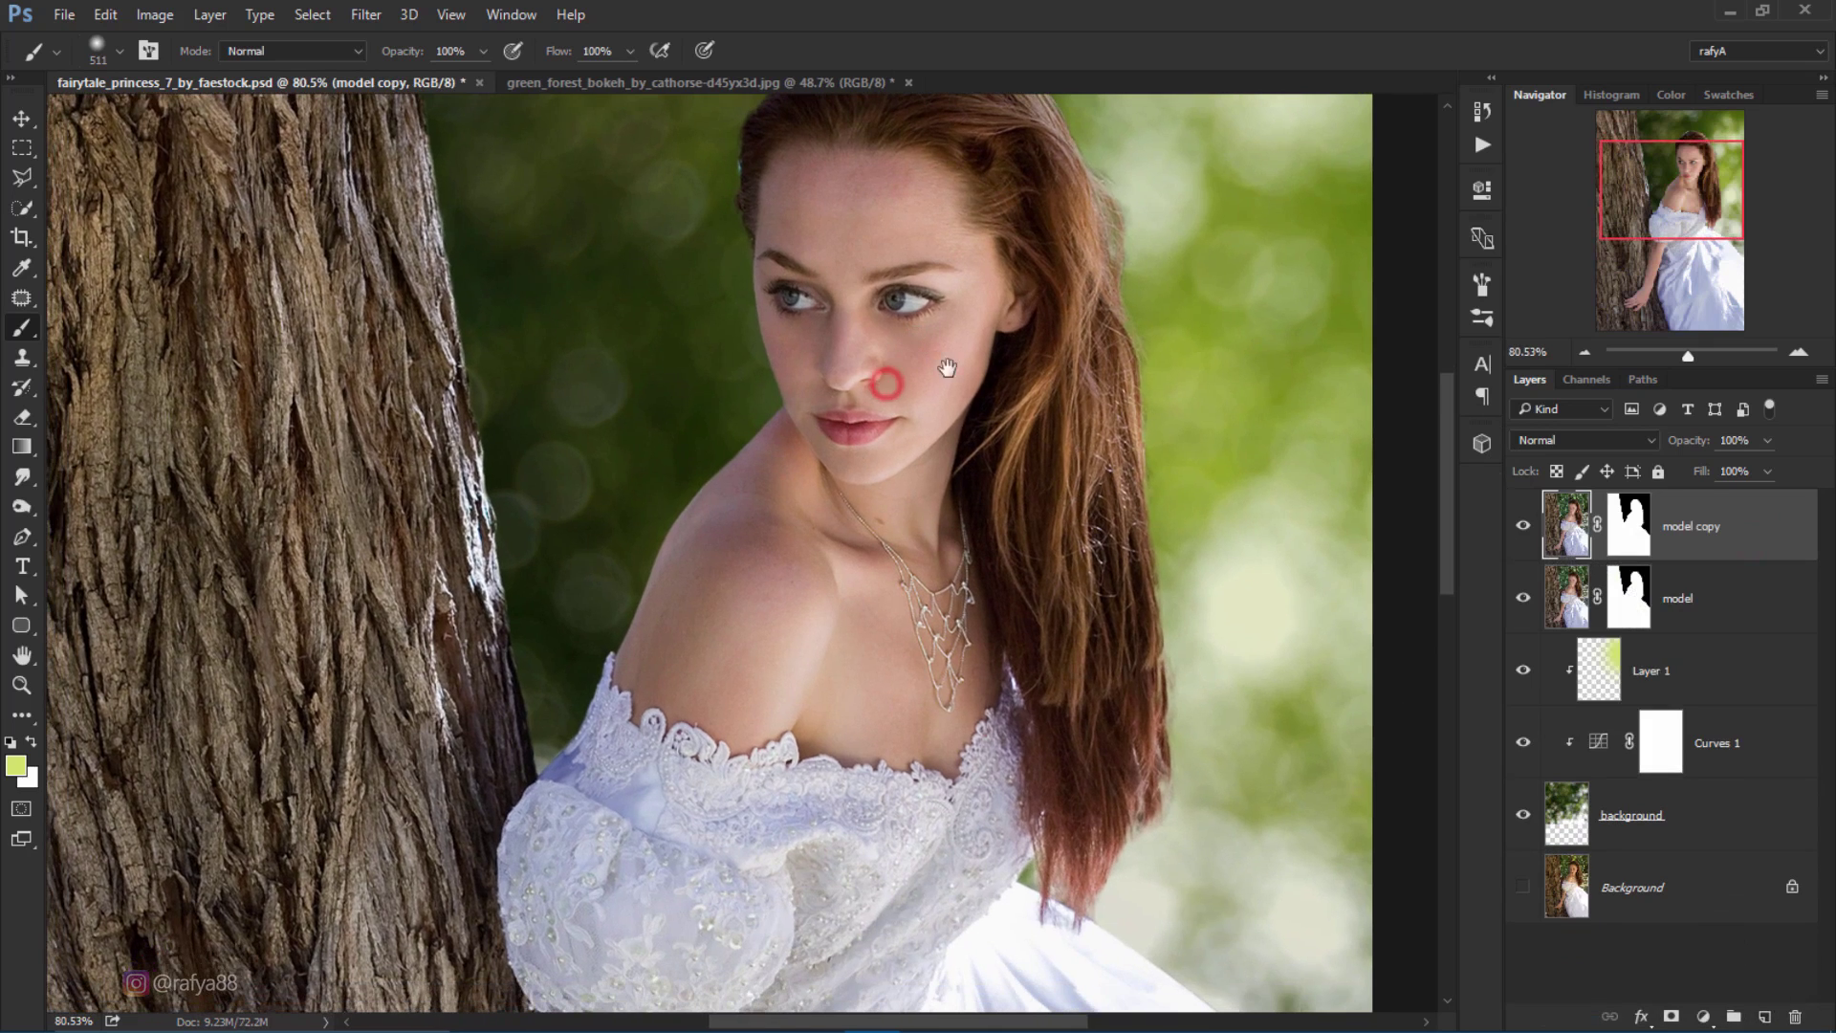
right_click(1701, 526)
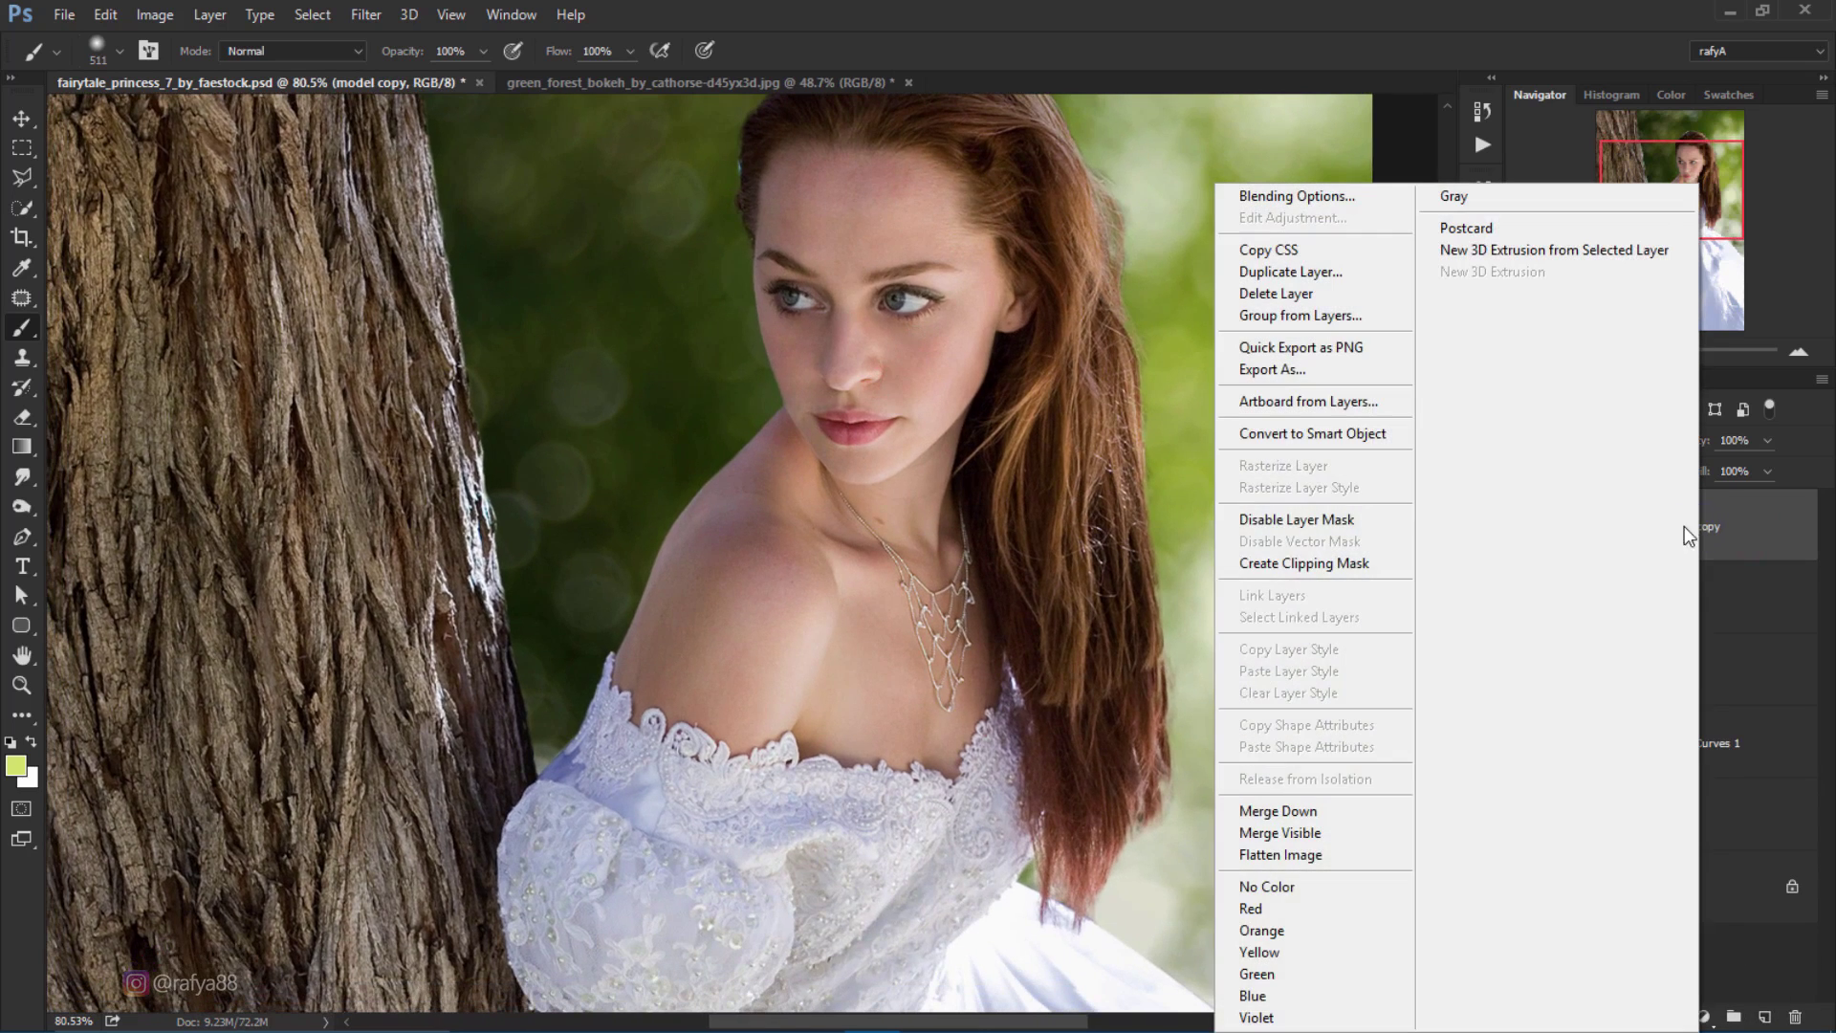
click(1375, 436)
Step: Apply Surface Blur with Radius 12 and Threshold 26, then add a layer mask
click(367, 14)
mouse_move(376, 267)
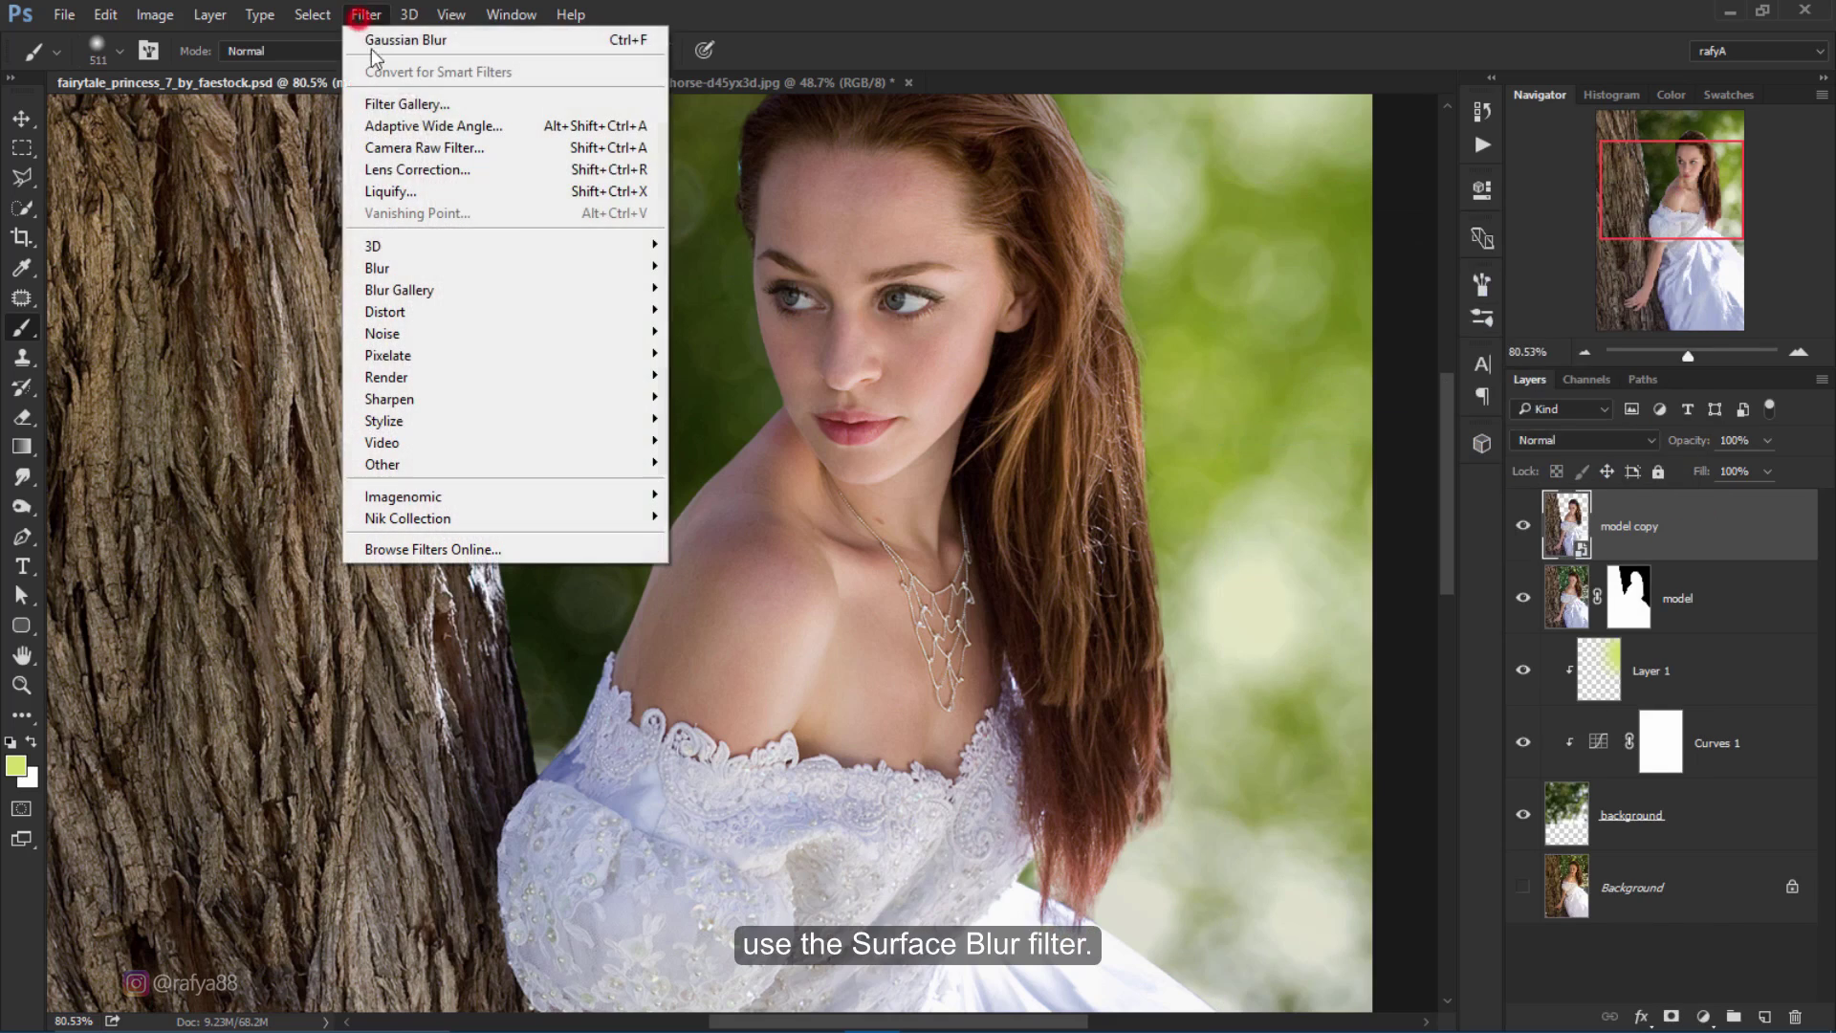
click(774, 485)
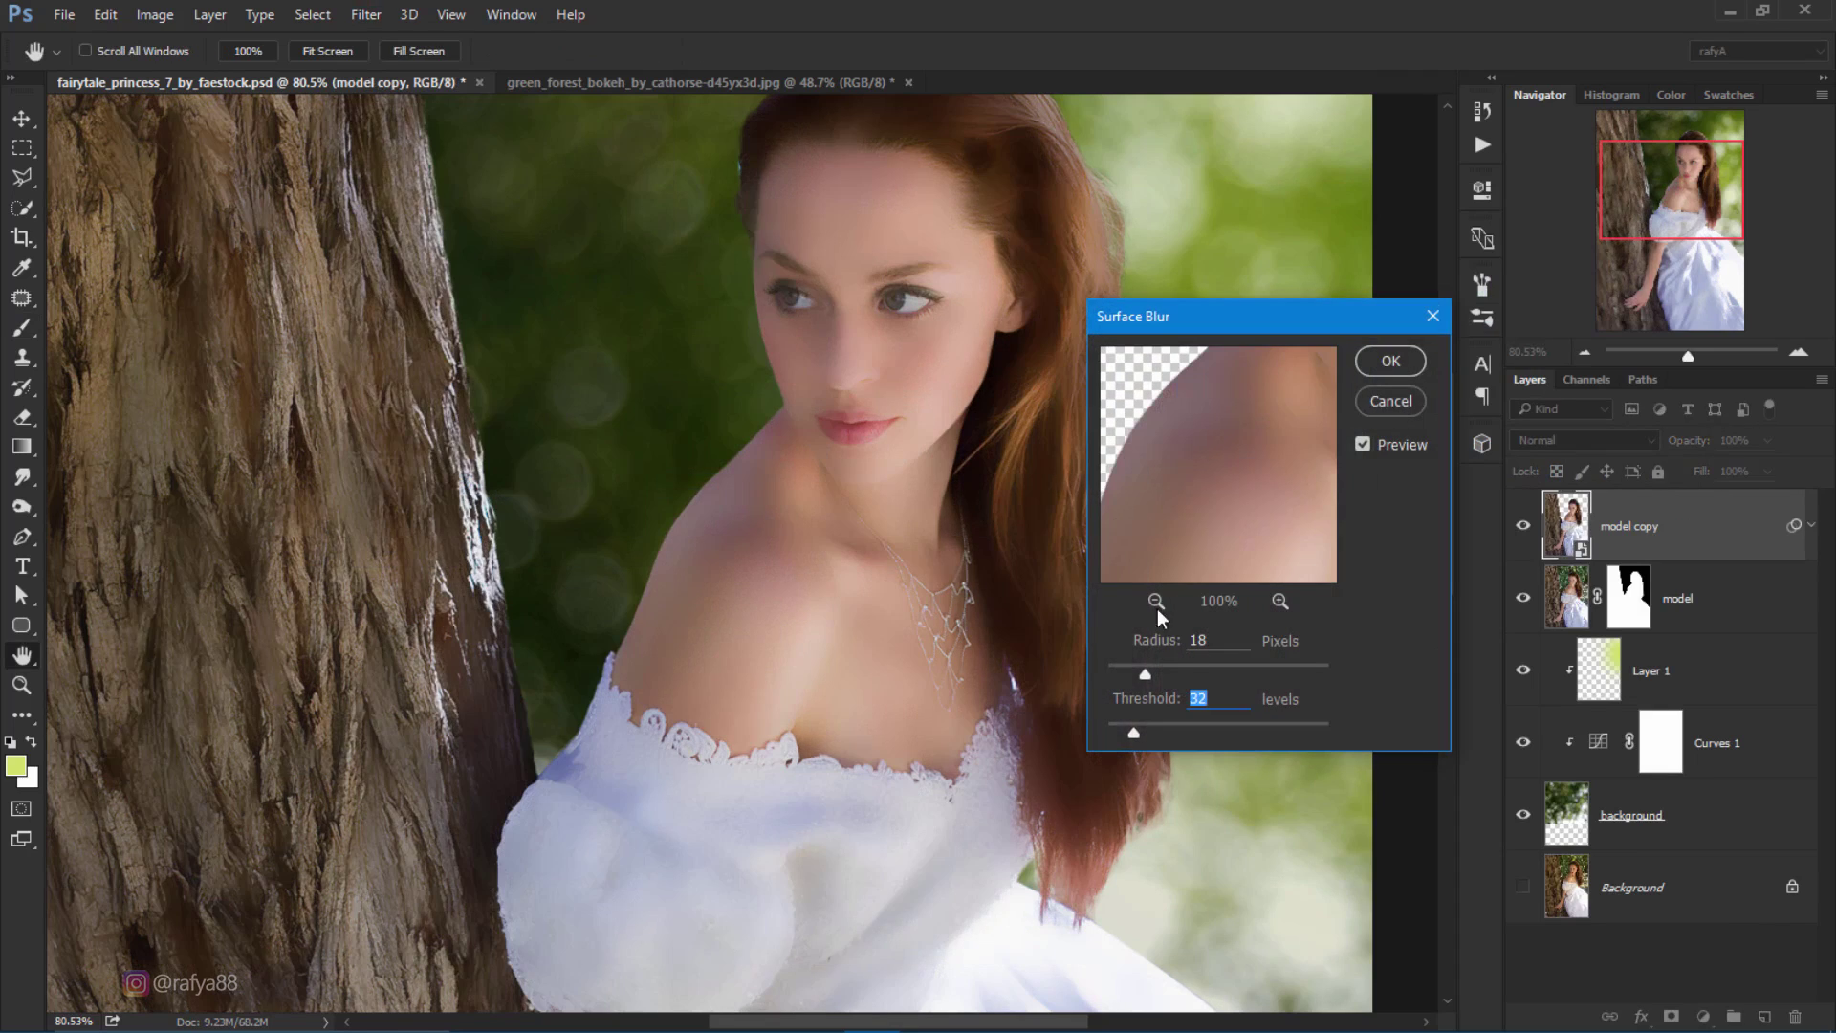
drag(1140, 675, 1133, 675)
drag(1134, 733, 1129, 732)
click(1390, 360)
key(b)
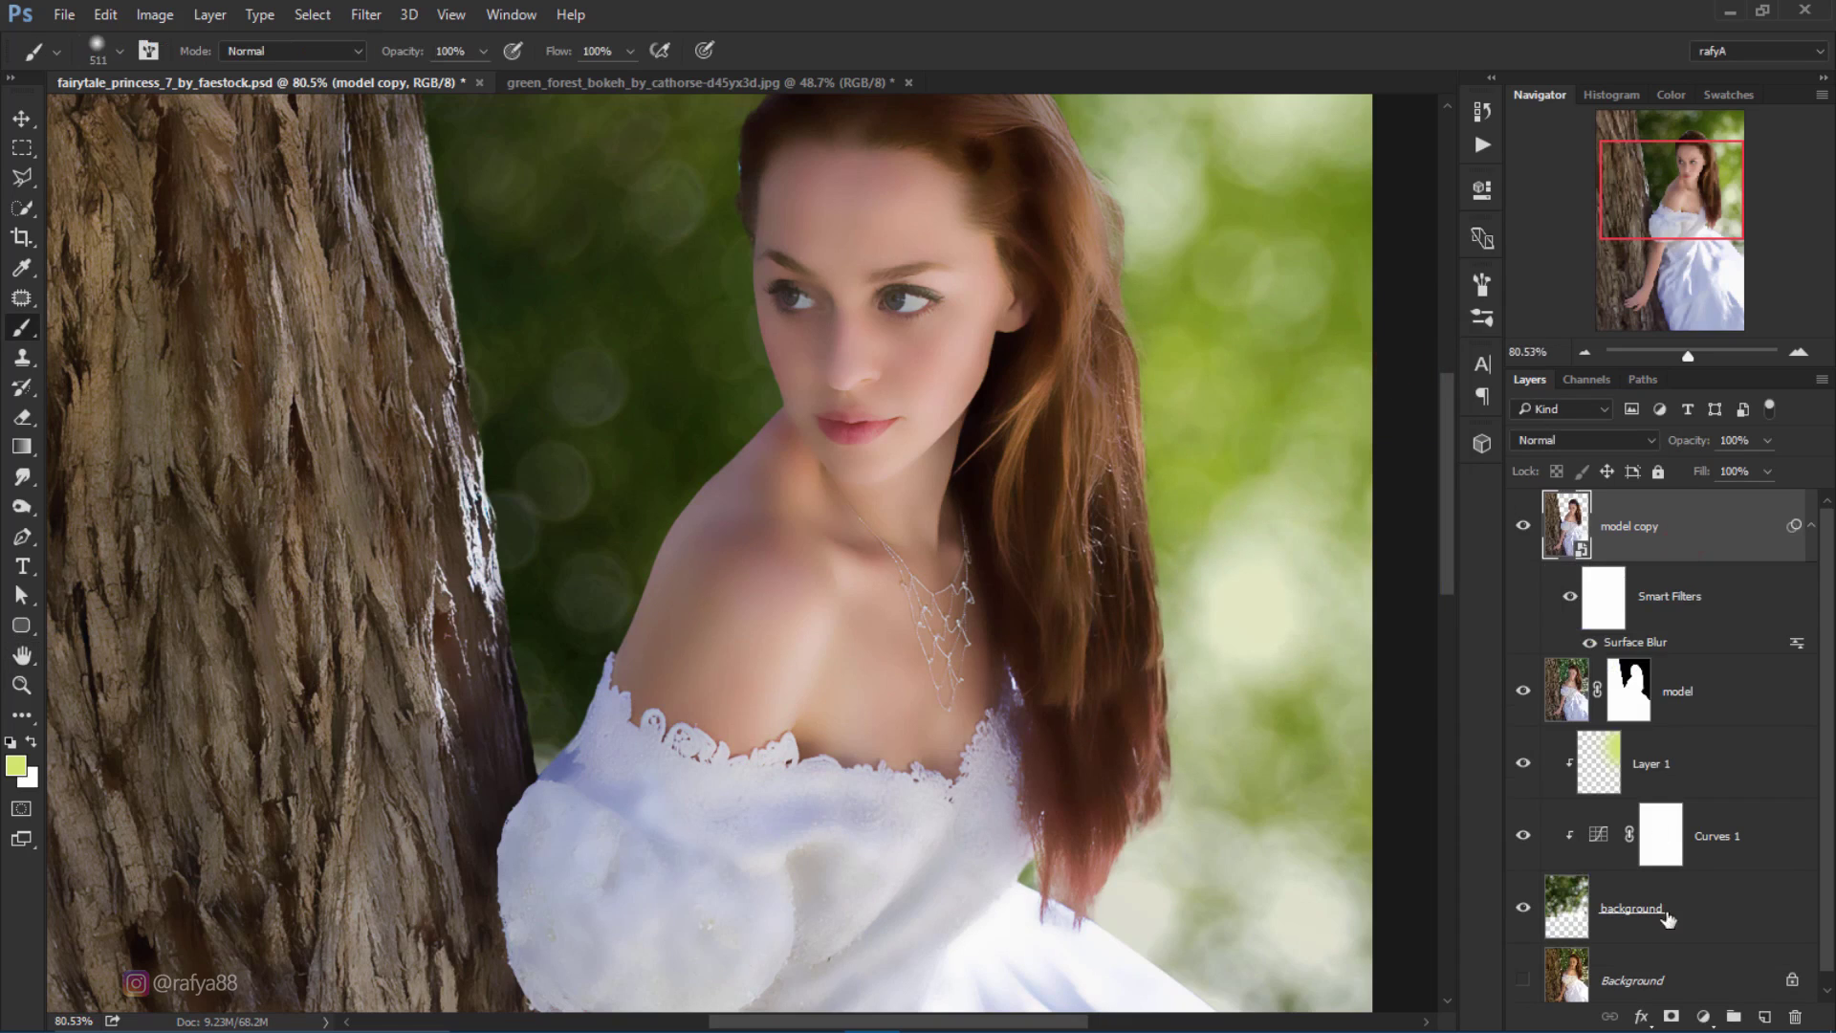
click(1671, 1015)
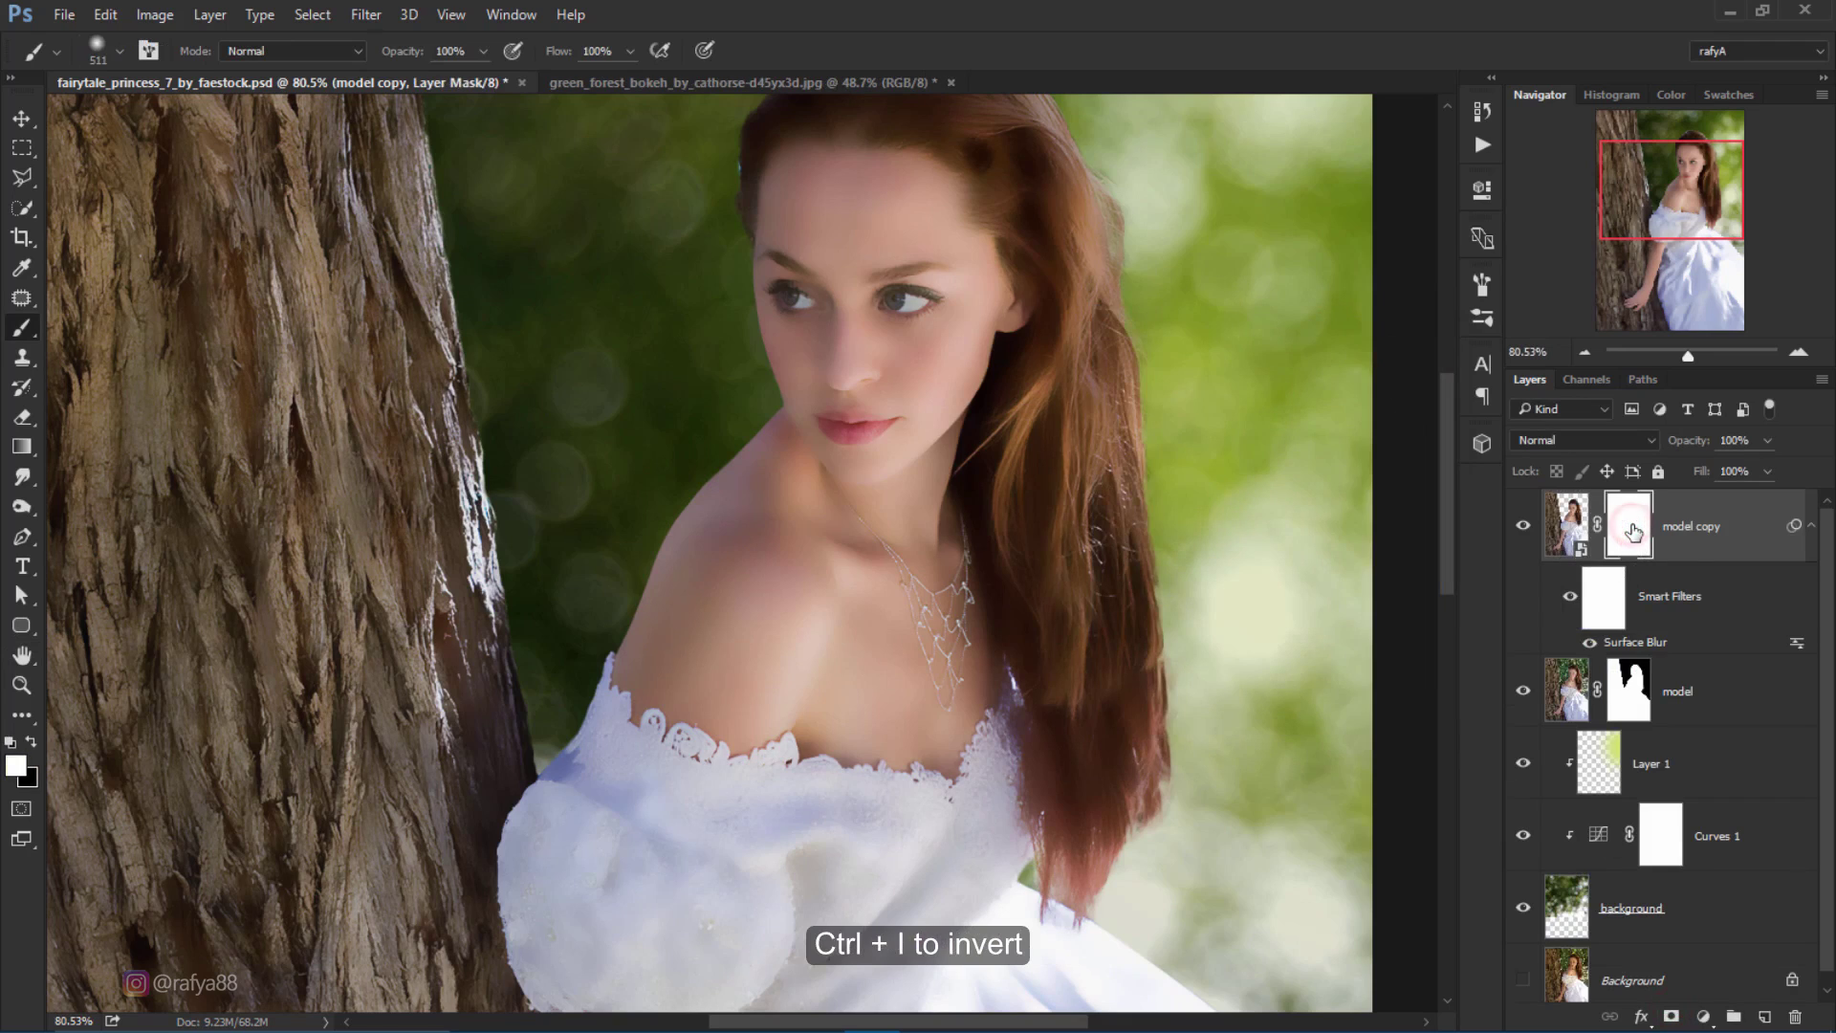
Step: Invert the mask to black and paint smoothing onto the cheek with a 62 px soft brush at about 92% opacity
key(ctrl+i)
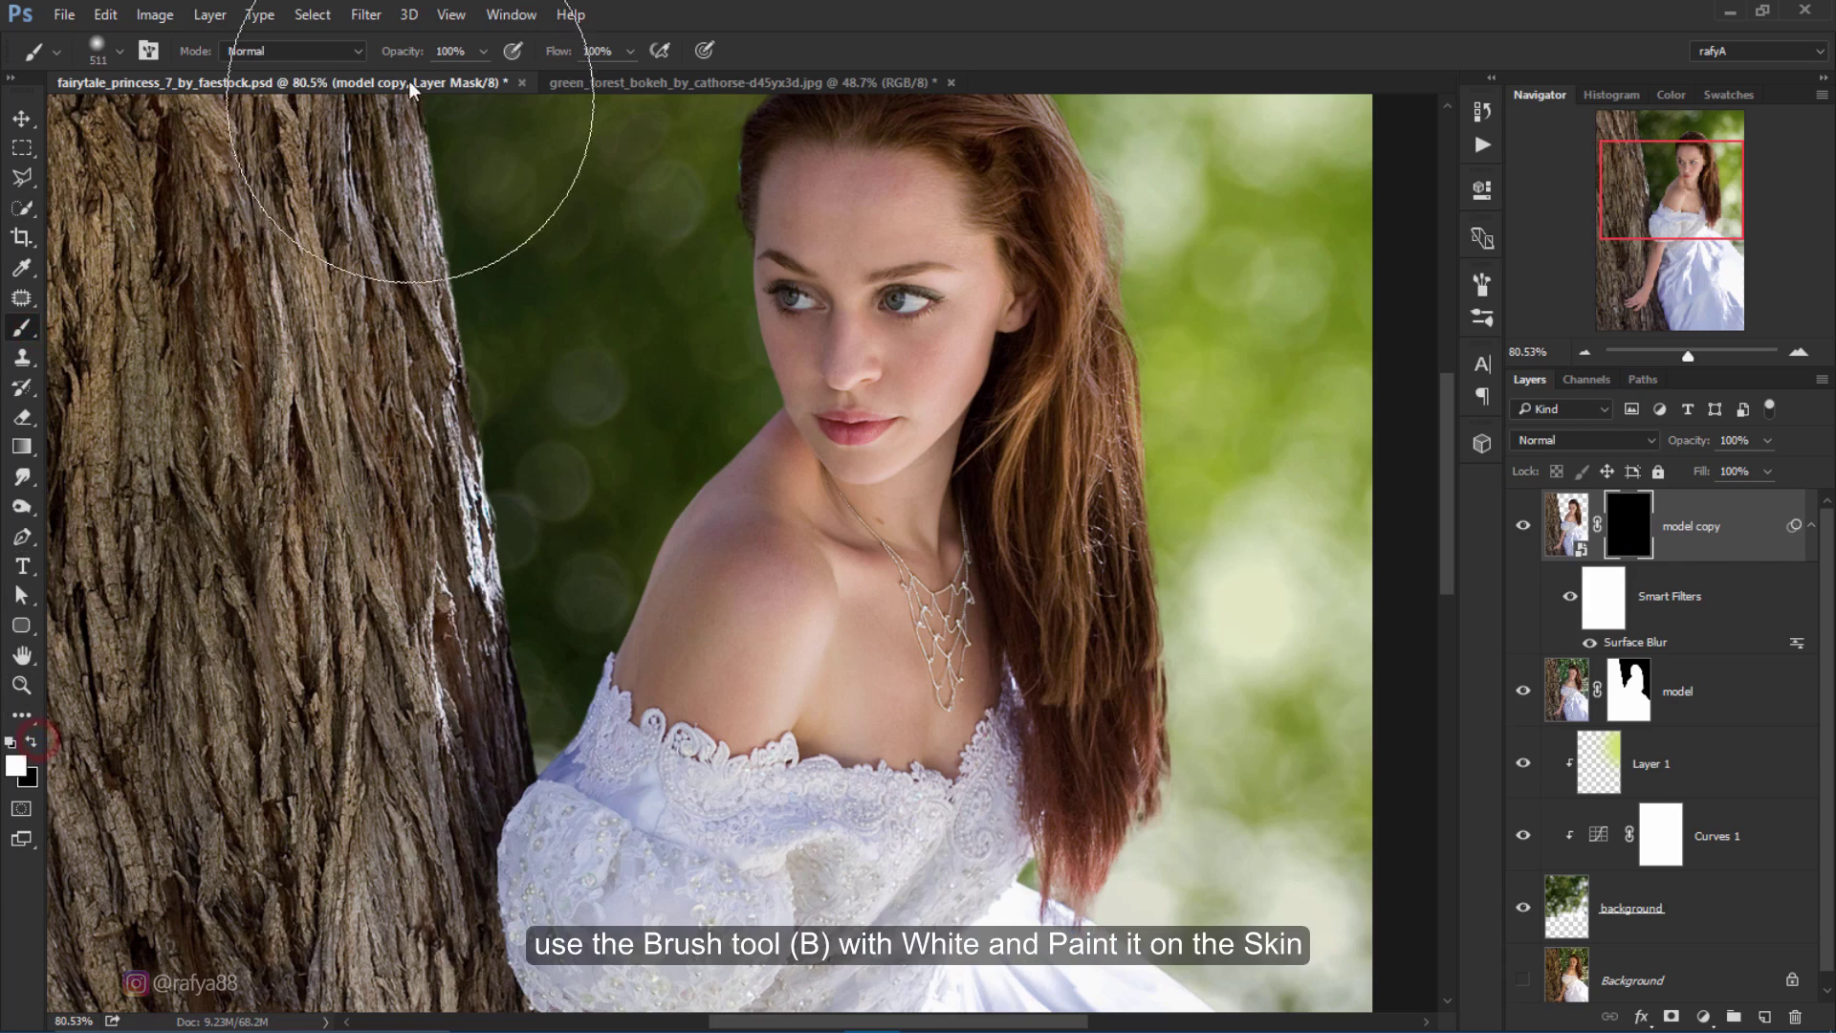
click(420, 52)
scroll(933, 259, up, 2)
right_click(951, 258)
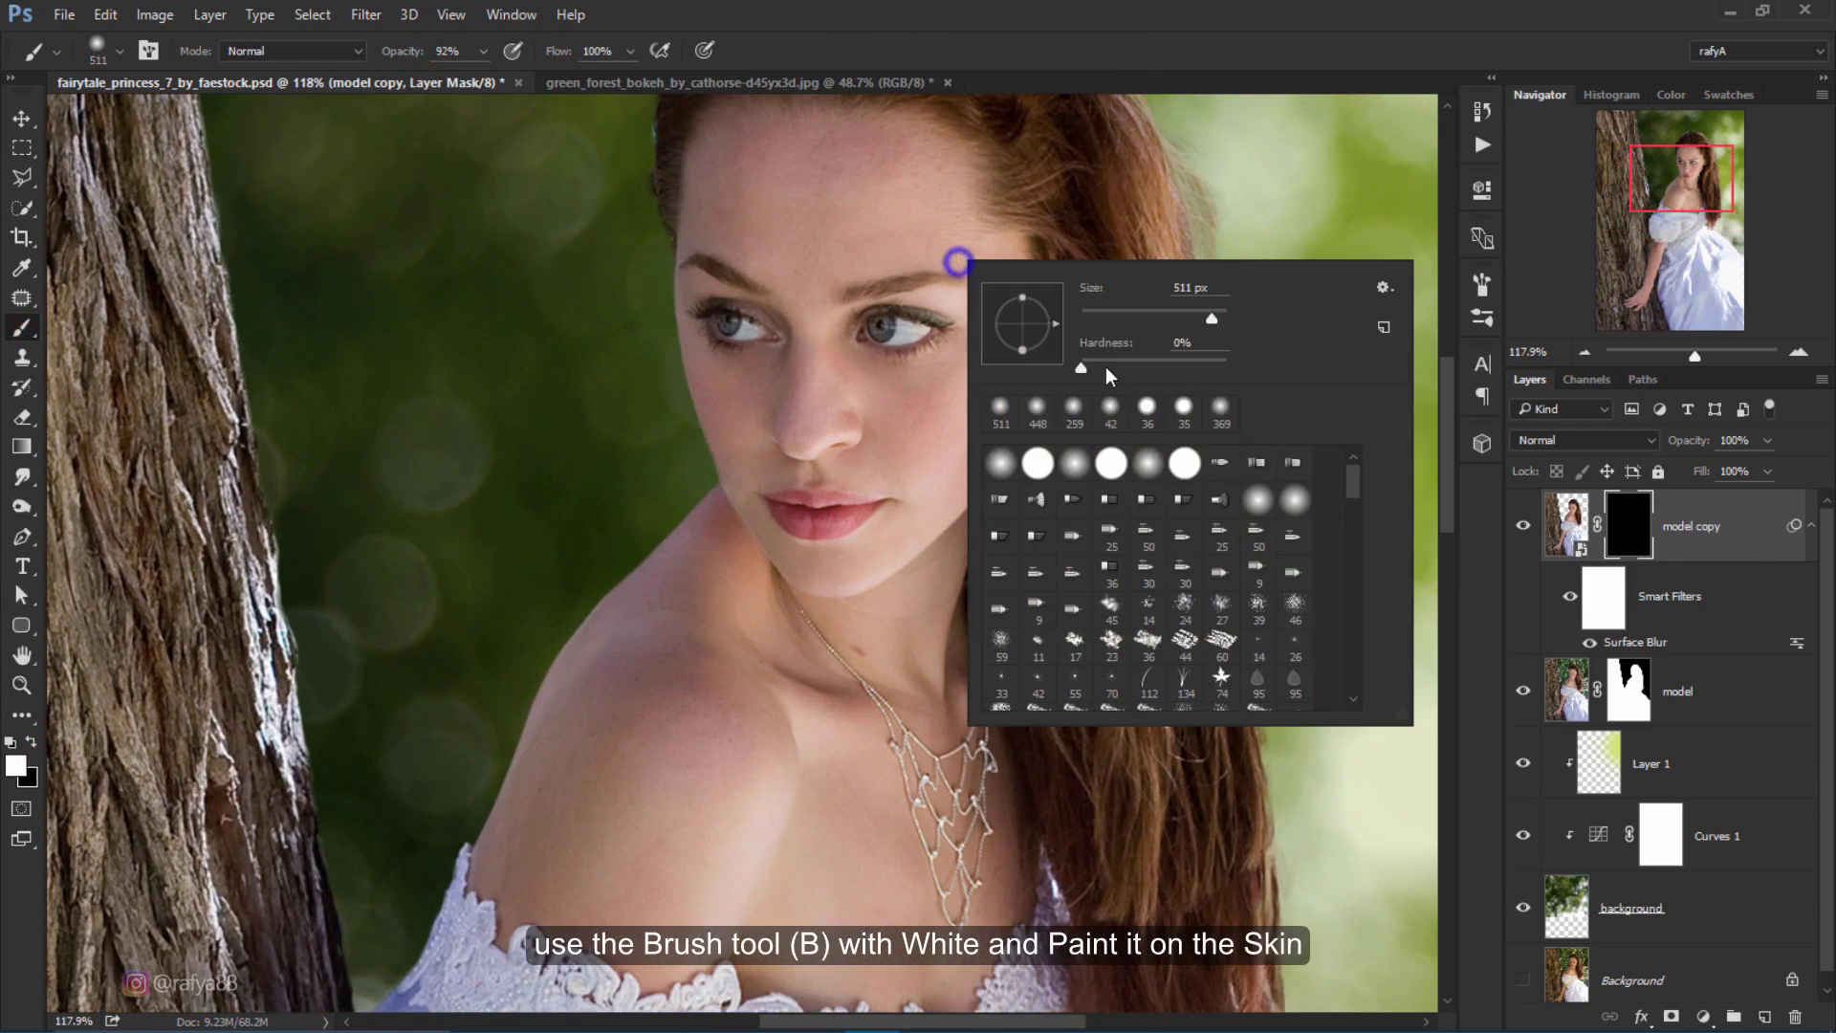
double_click(1174, 288)
text(62)
key(Return)
scroll(957, 412, up, 1)
click(955, 394)
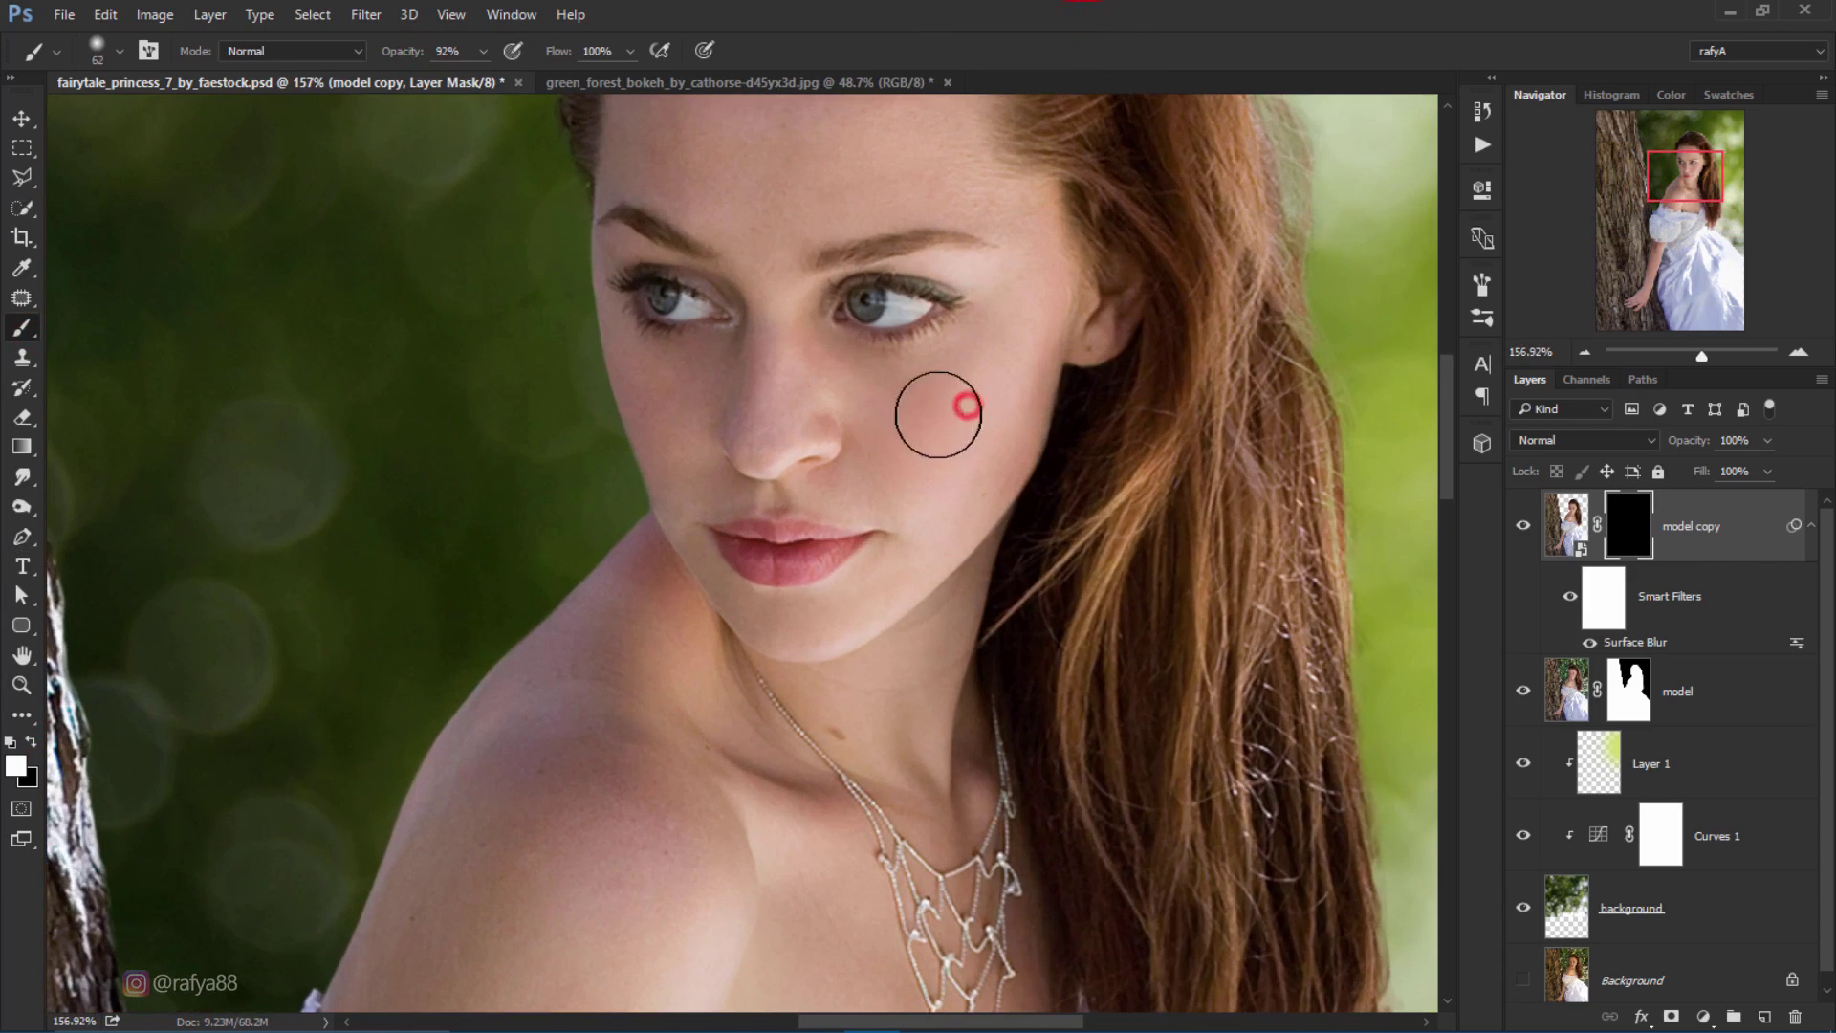
drag(945, 377, 973, 439)
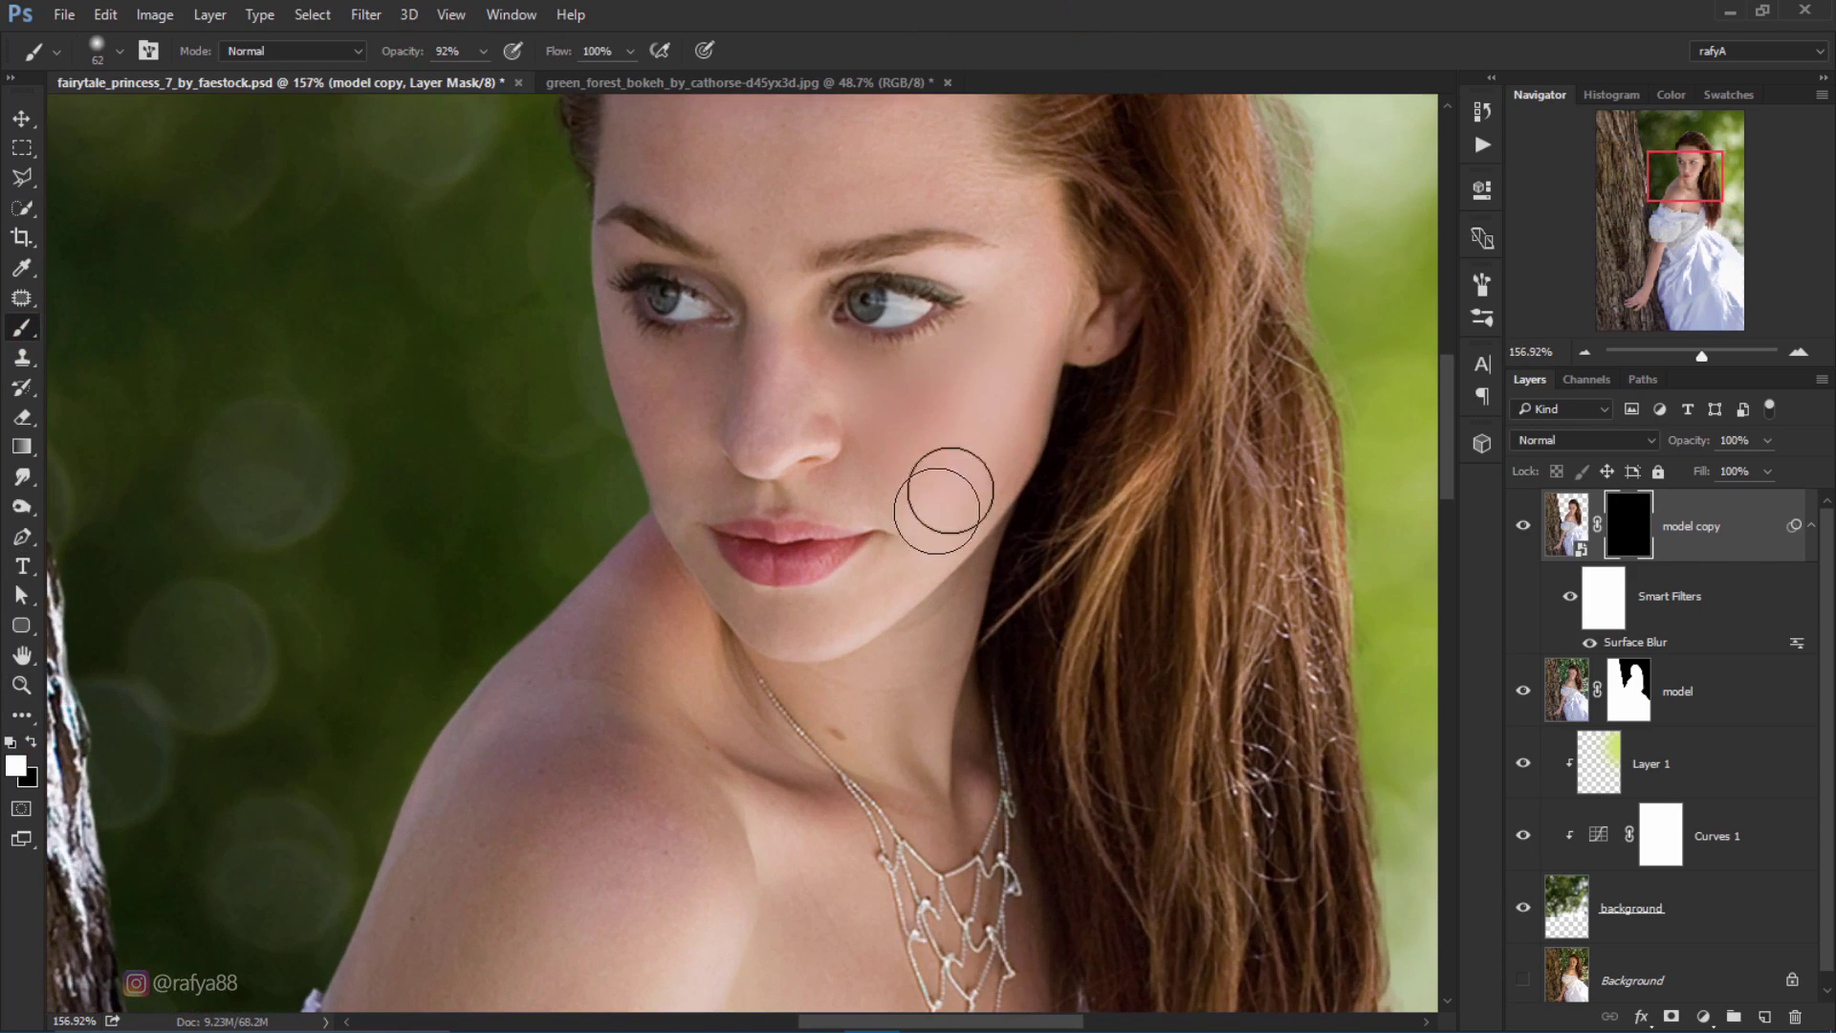
Step: Switch to a 42 px brush and smooth the skin along the nose and under the eye
scroll(952, 358, up, 1)
scroll(951, 358, up, 1)
right_click(1014, 323)
click(1162, 385)
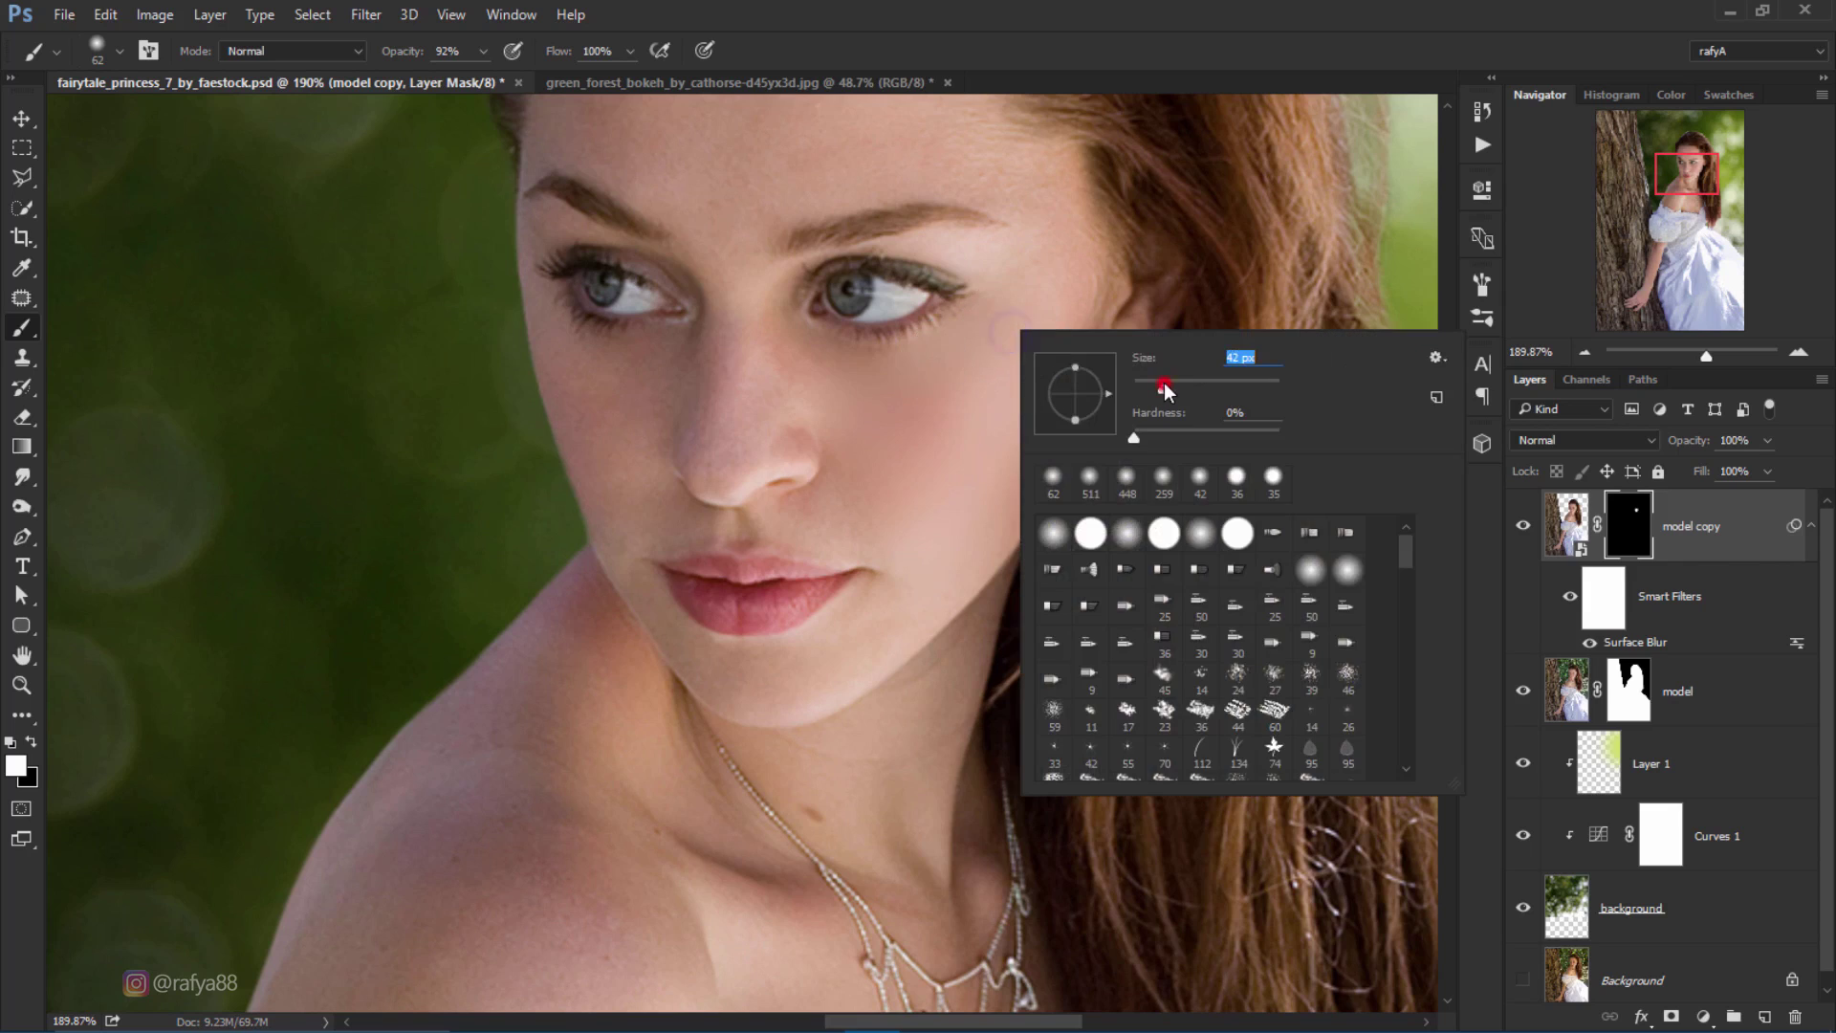
click(882, 419)
click(747, 422)
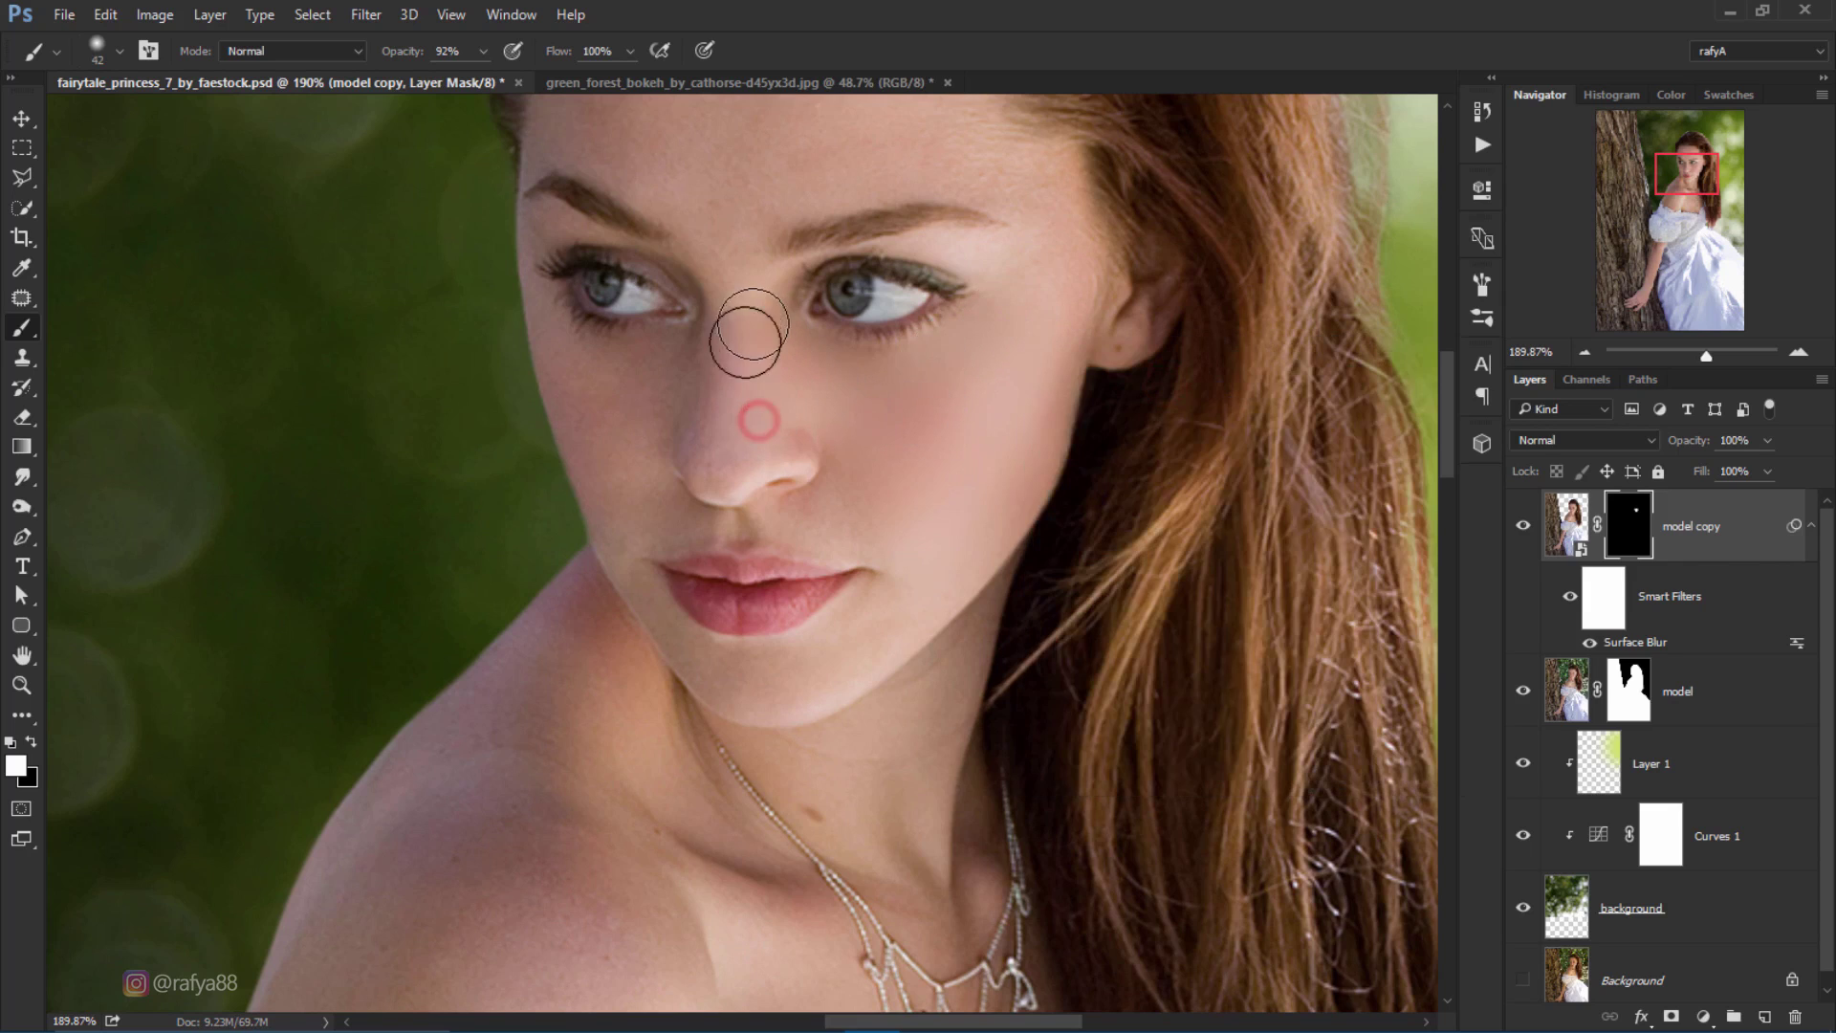
click(705, 423)
drag(734, 447, 769, 445)
click(787, 426)
click(656, 385)
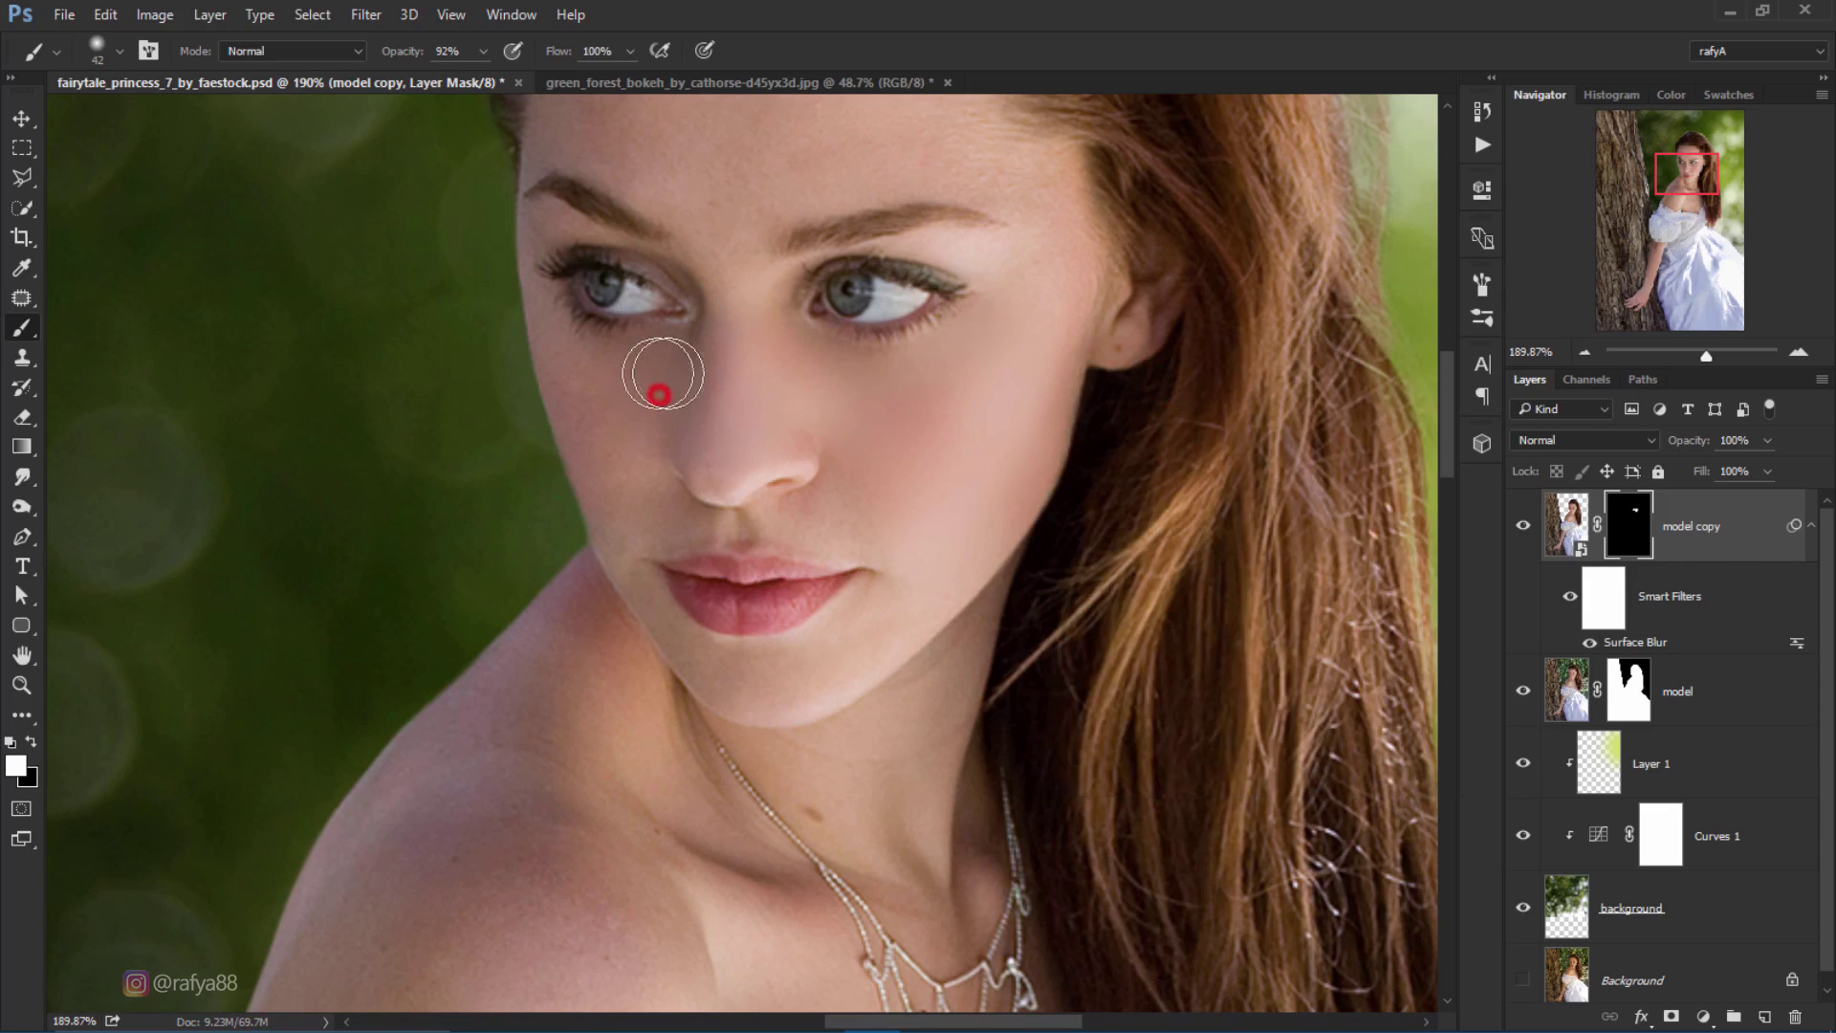
Step: Smooth the cheeks, upper lip, chin and lip corners with a slightly smaller brush
click(615, 491)
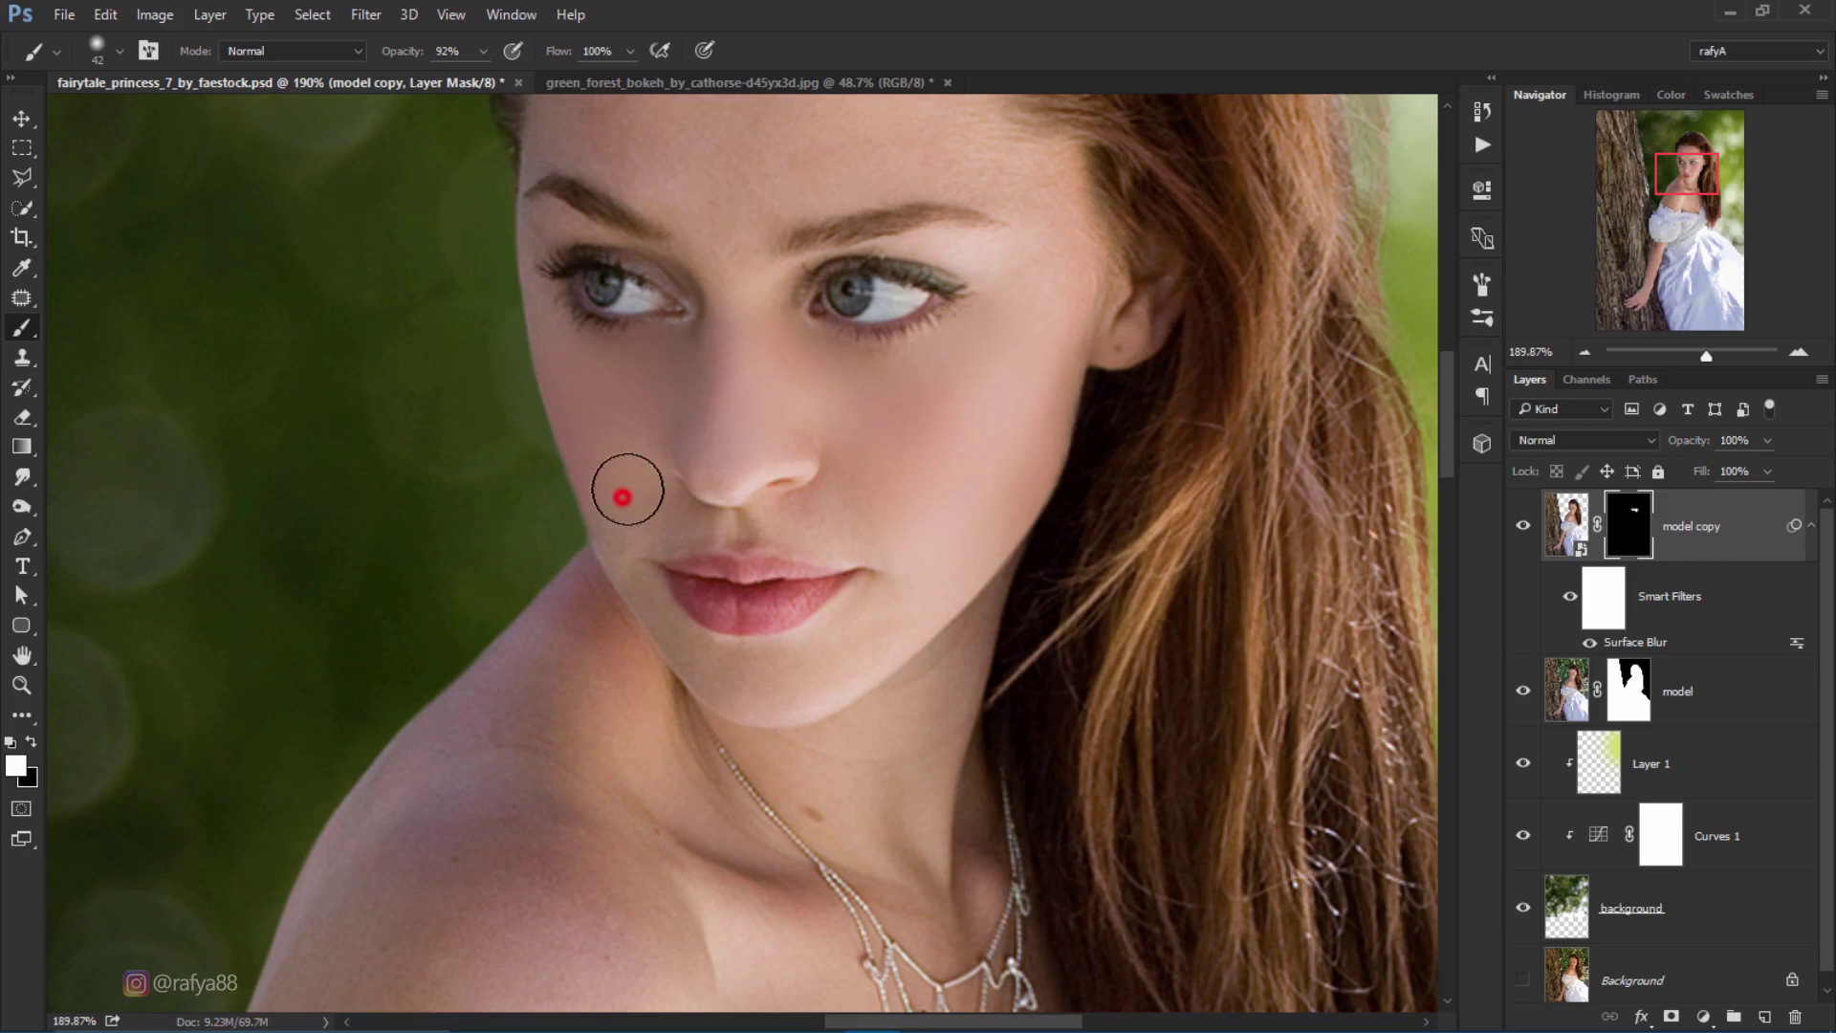
click(618, 504)
click(606, 398)
click(832, 513)
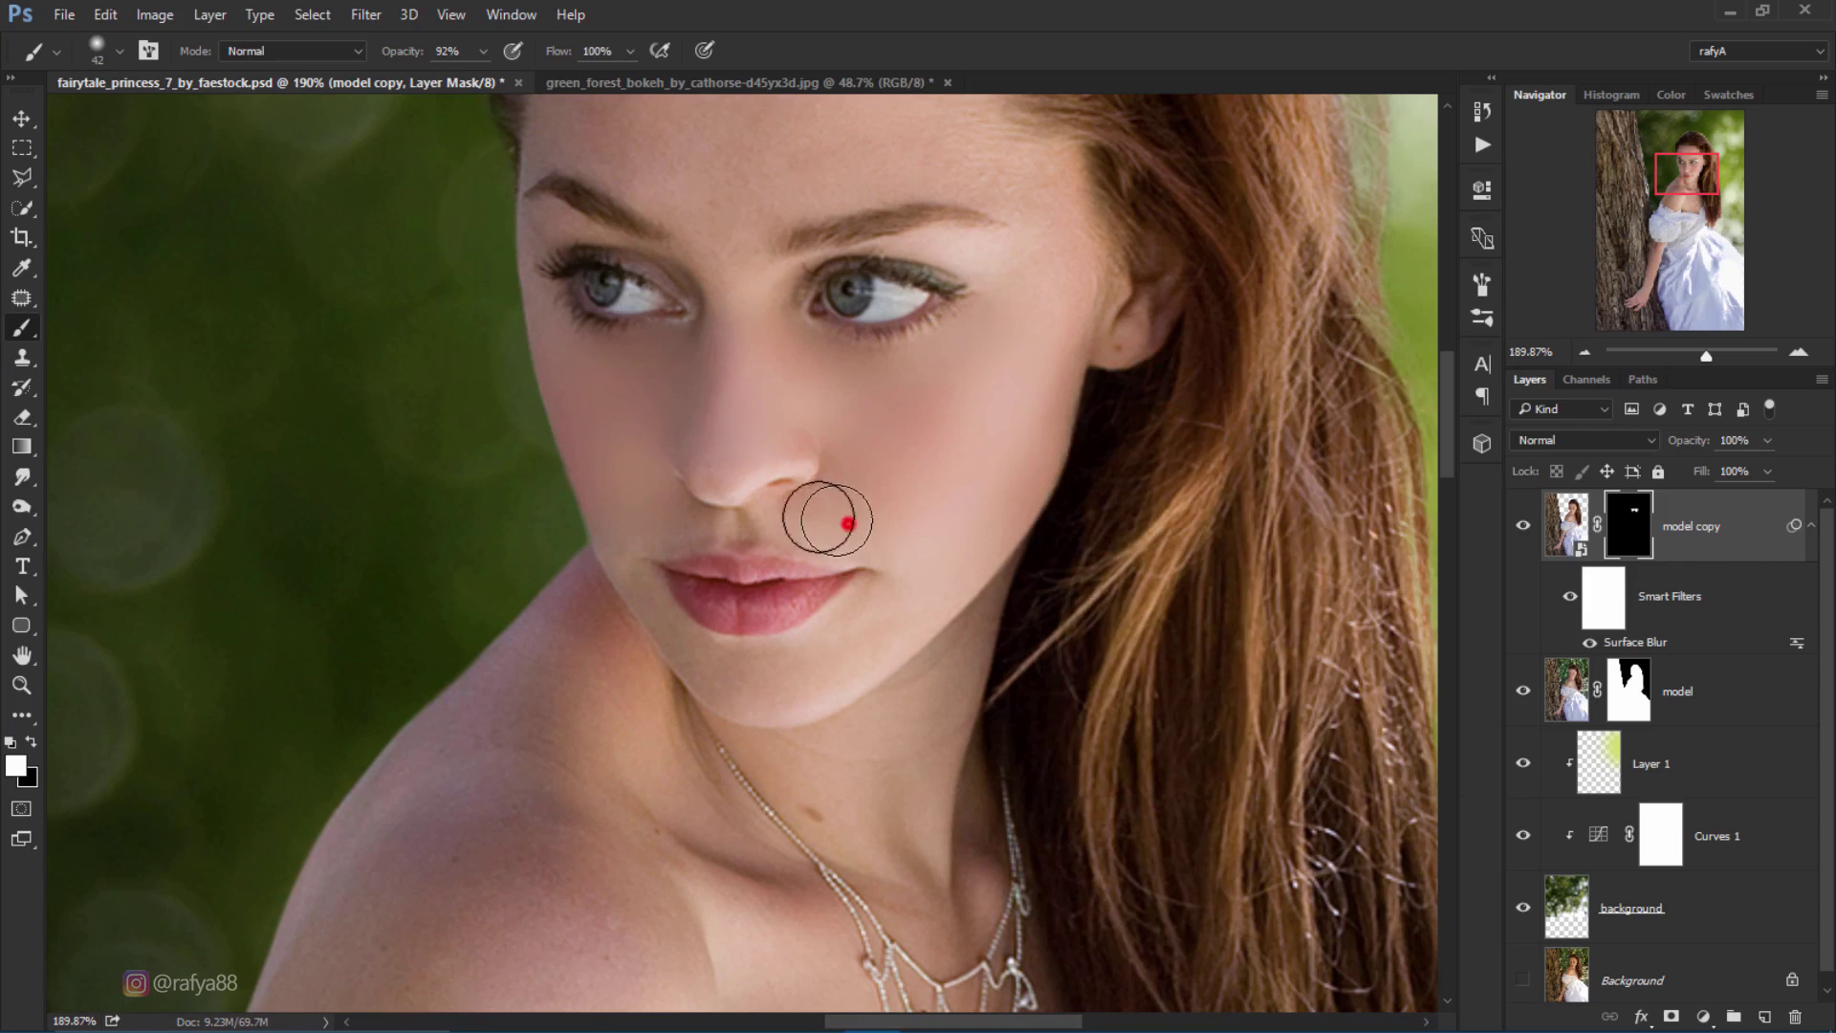
click(687, 528)
click(838, 626)
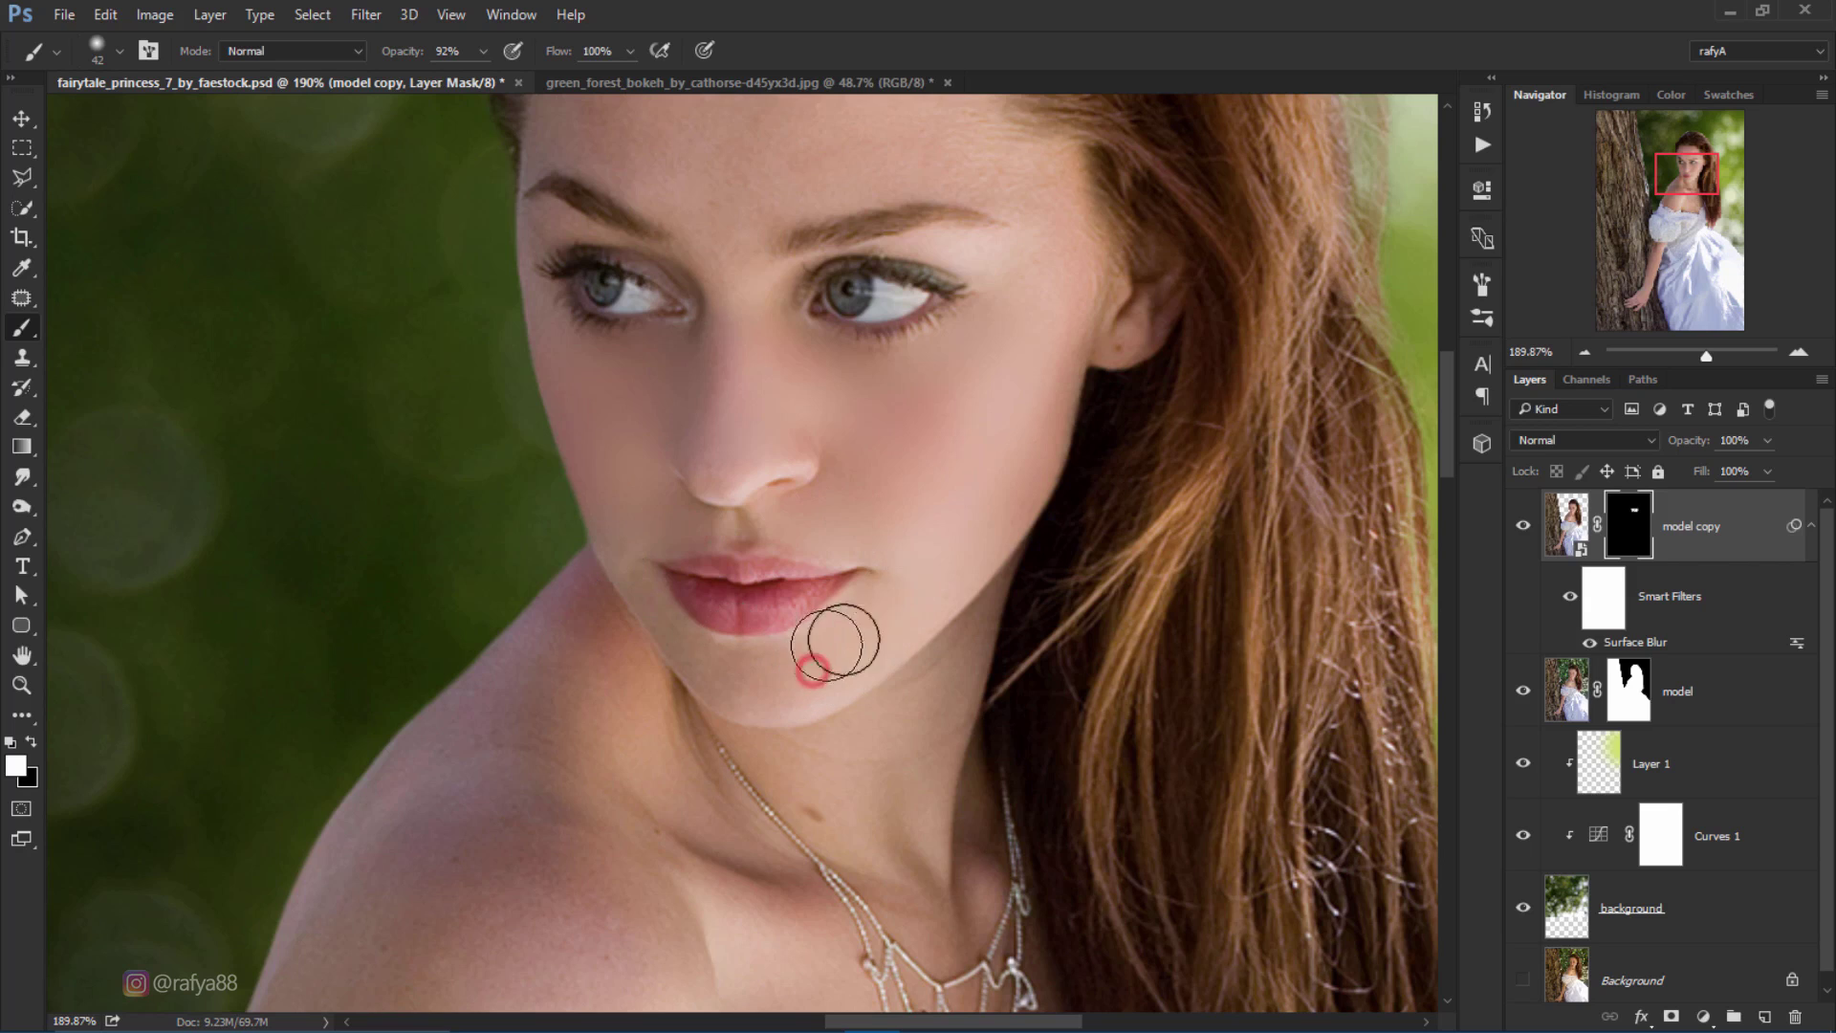
key(bracketleft)
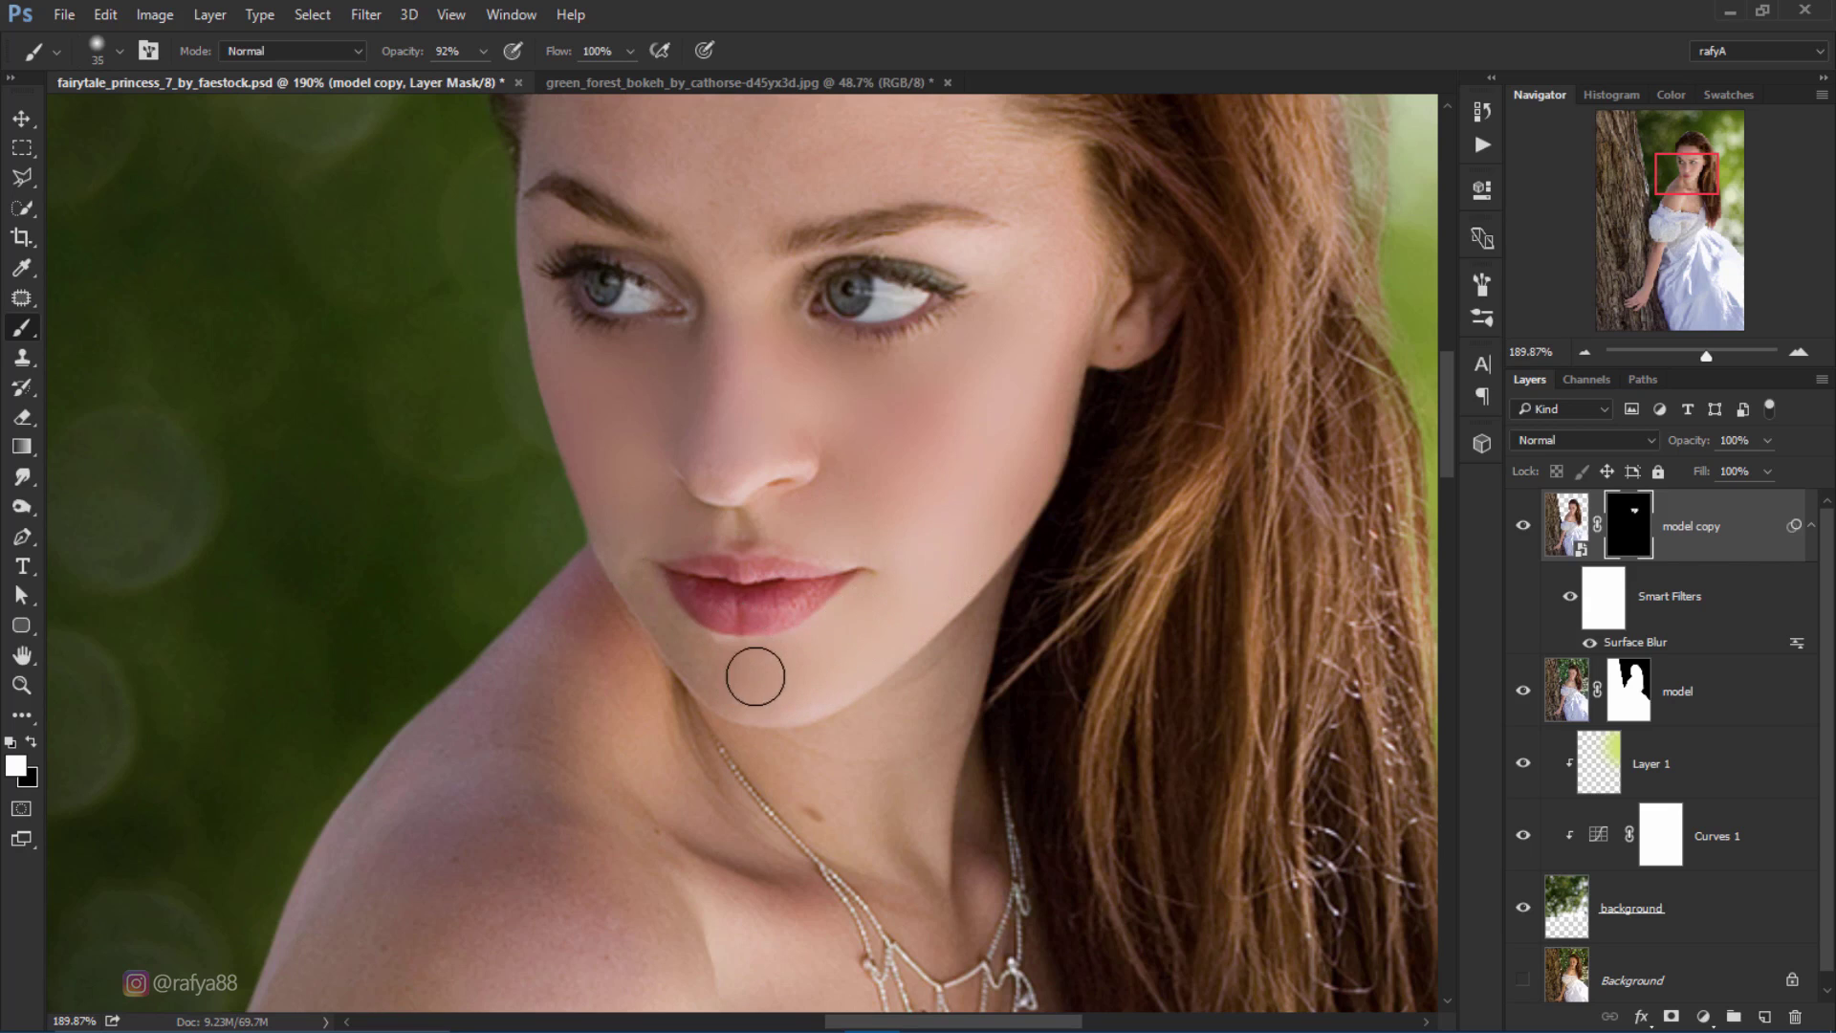
click(724, 667)
click(642, 559)
click(720, 442)
Step: Smooth the skin on the forehead and temple
key(ctrl+0)
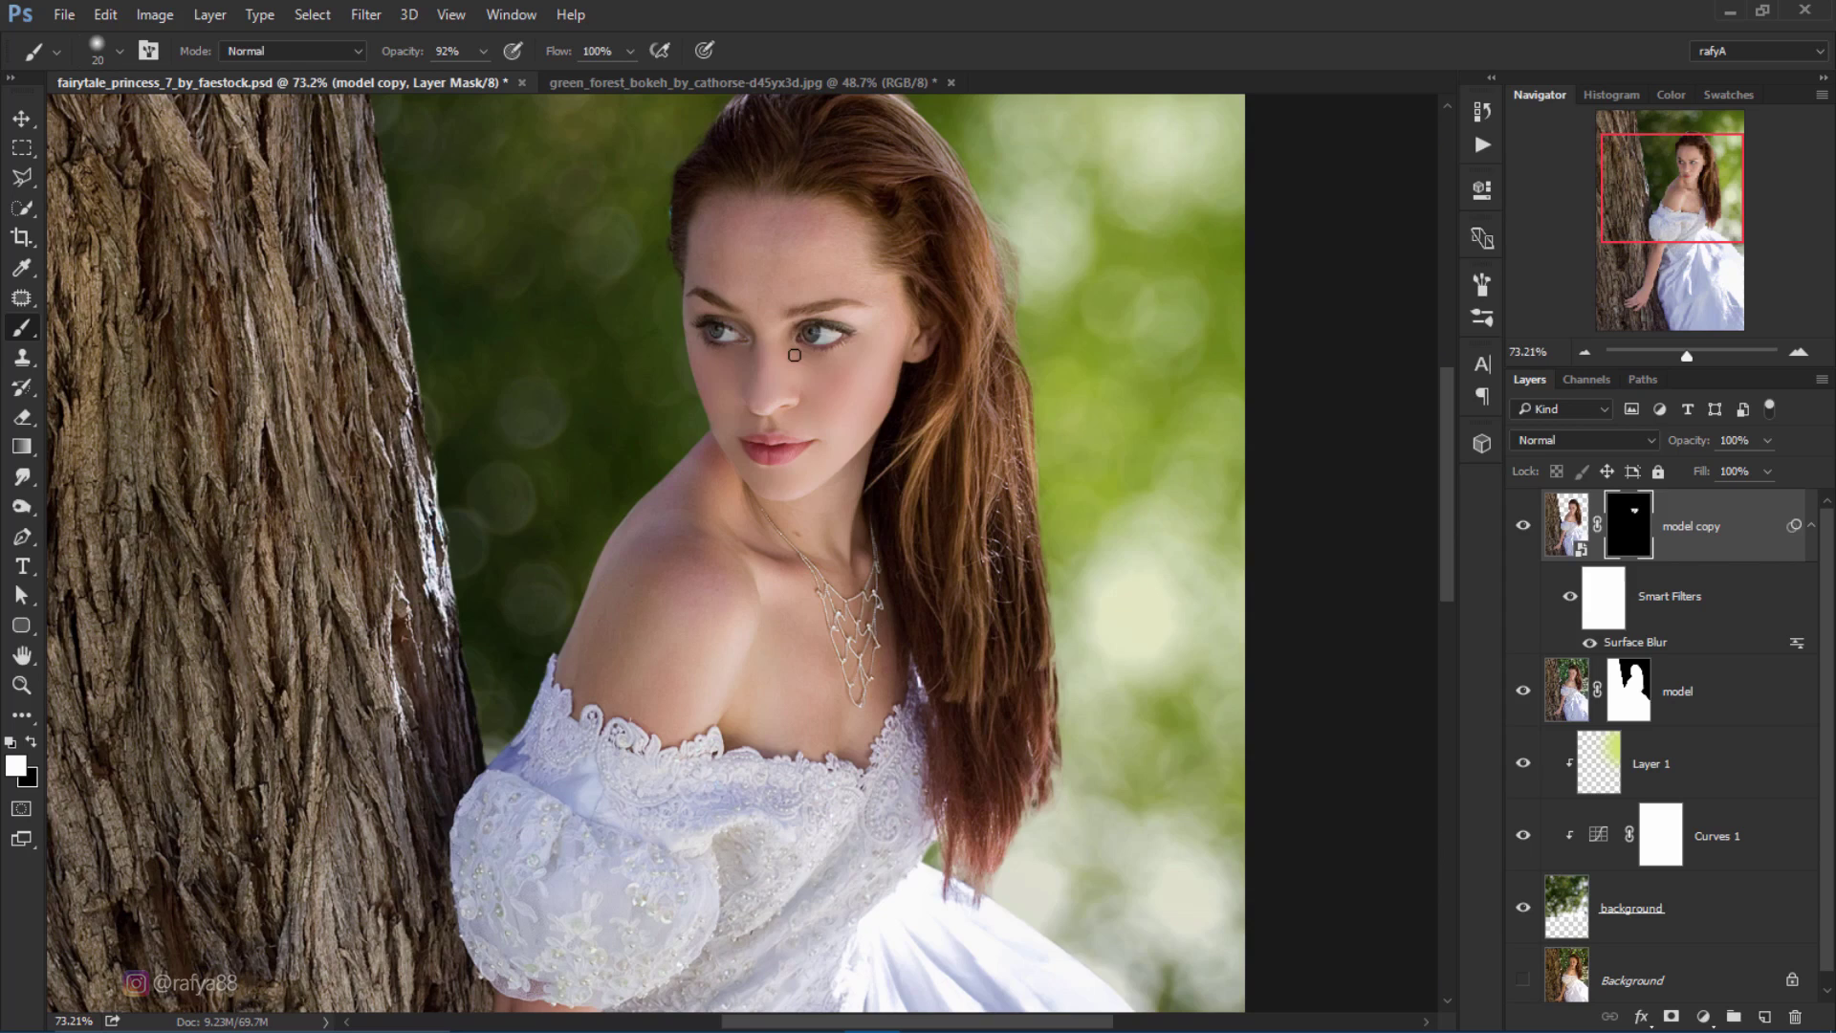
scroll(794, 355, up, 3)
scroll(832, 307, up, 2)
click(800, 398)
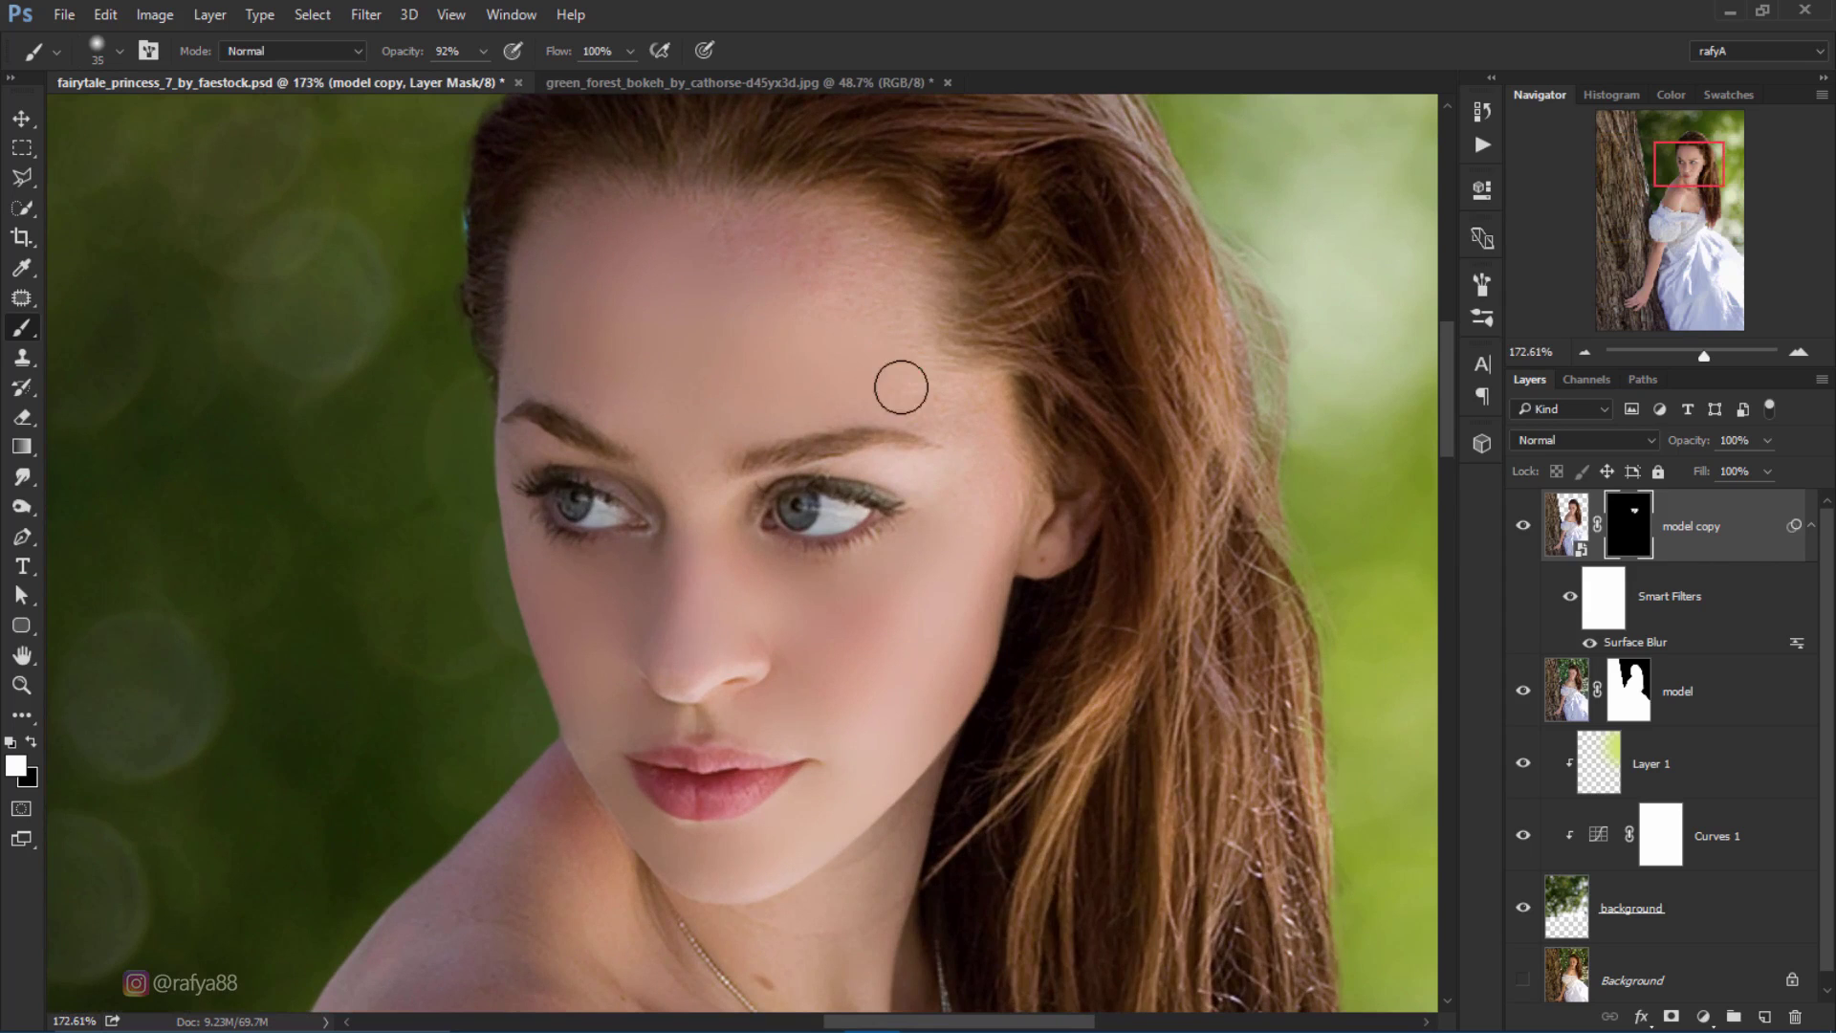
click(919, 349)
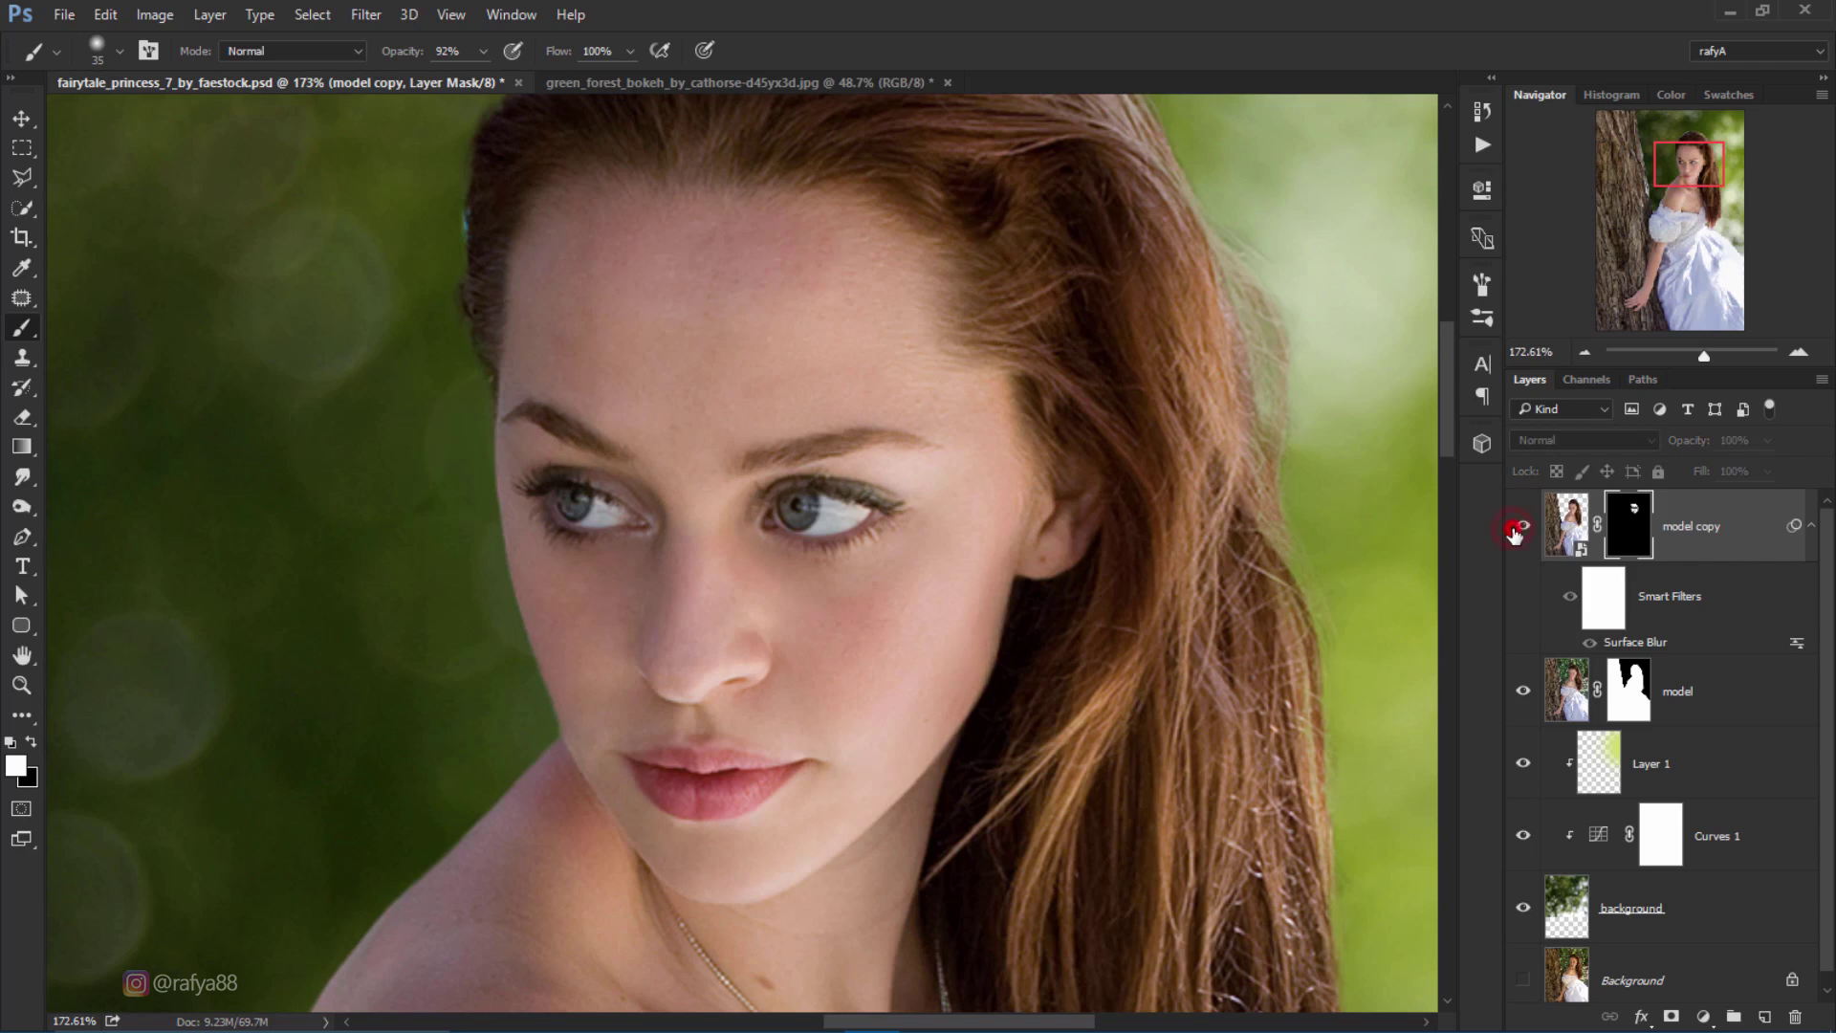
scroll(894, 389, down, 5)
scroll(707, 671, up, 3)
scroll(707, 671, up, 2)
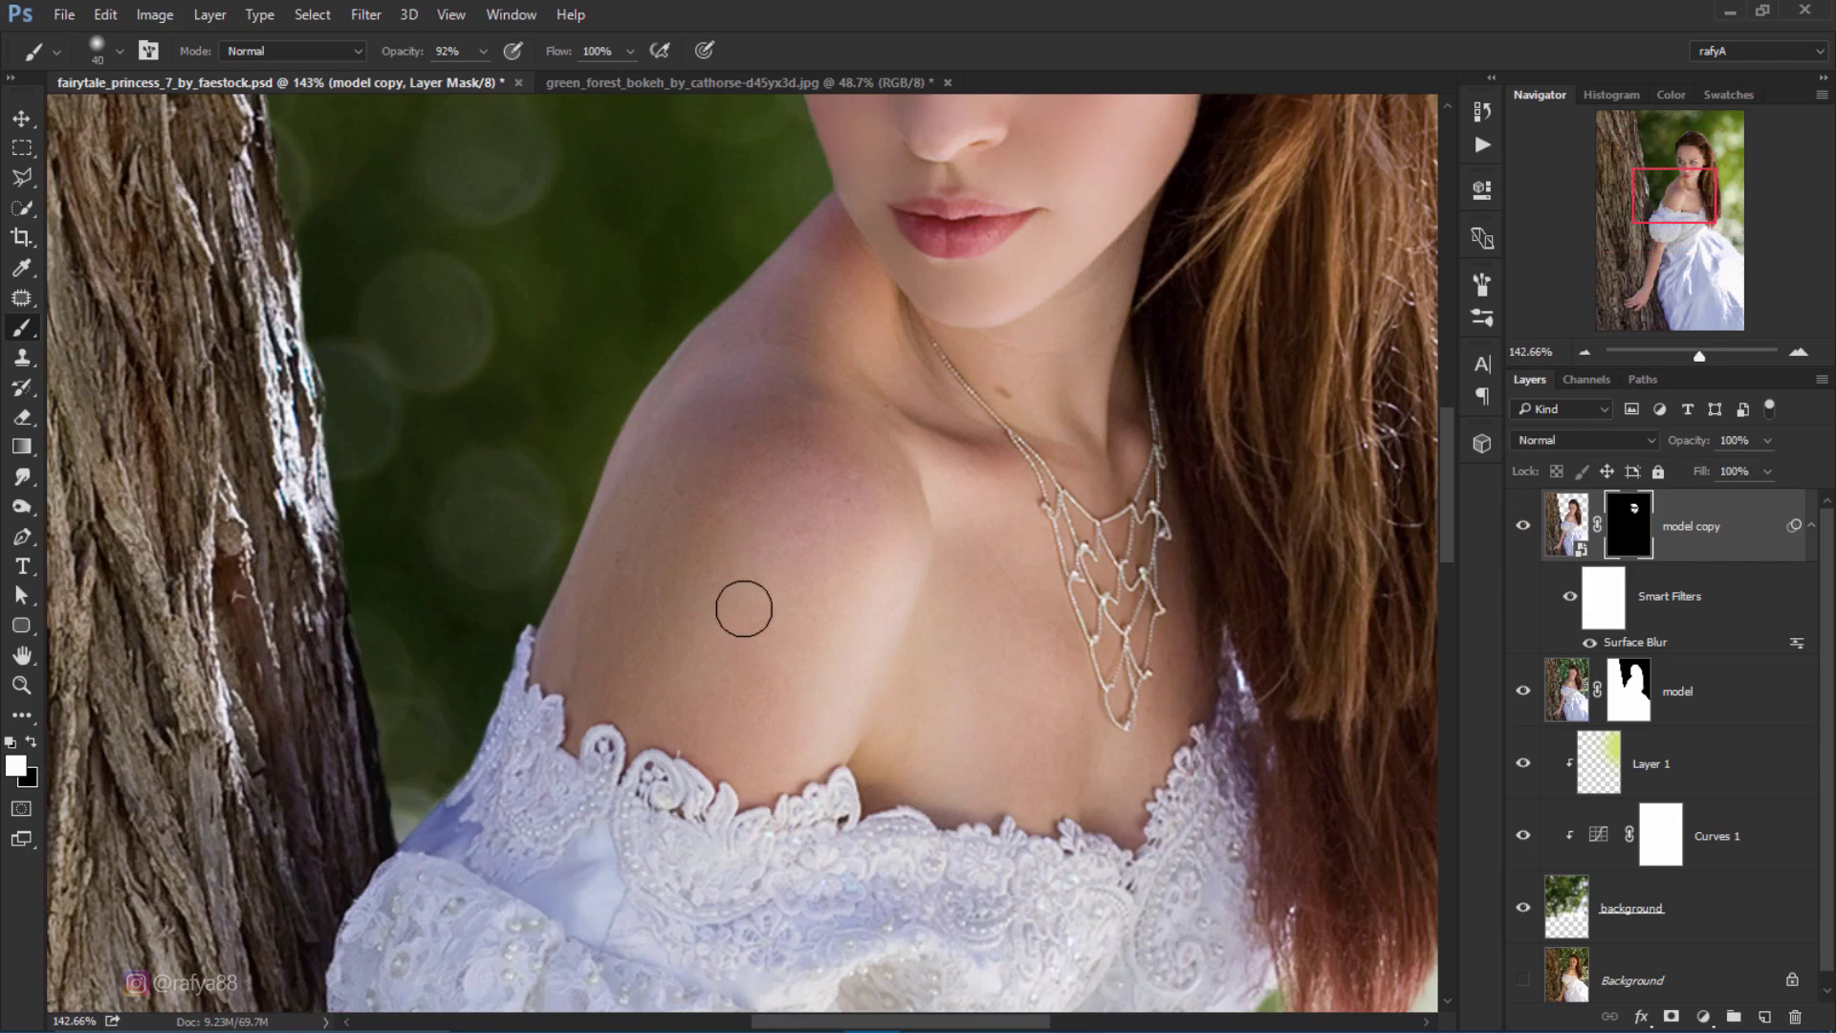
Step: Smooth the shoulder, then the neck and chest around the necklace with a larger brush
key(bracketright)
key(bracketright)
key(bracketright)
drag(857, 480, 663, 532)
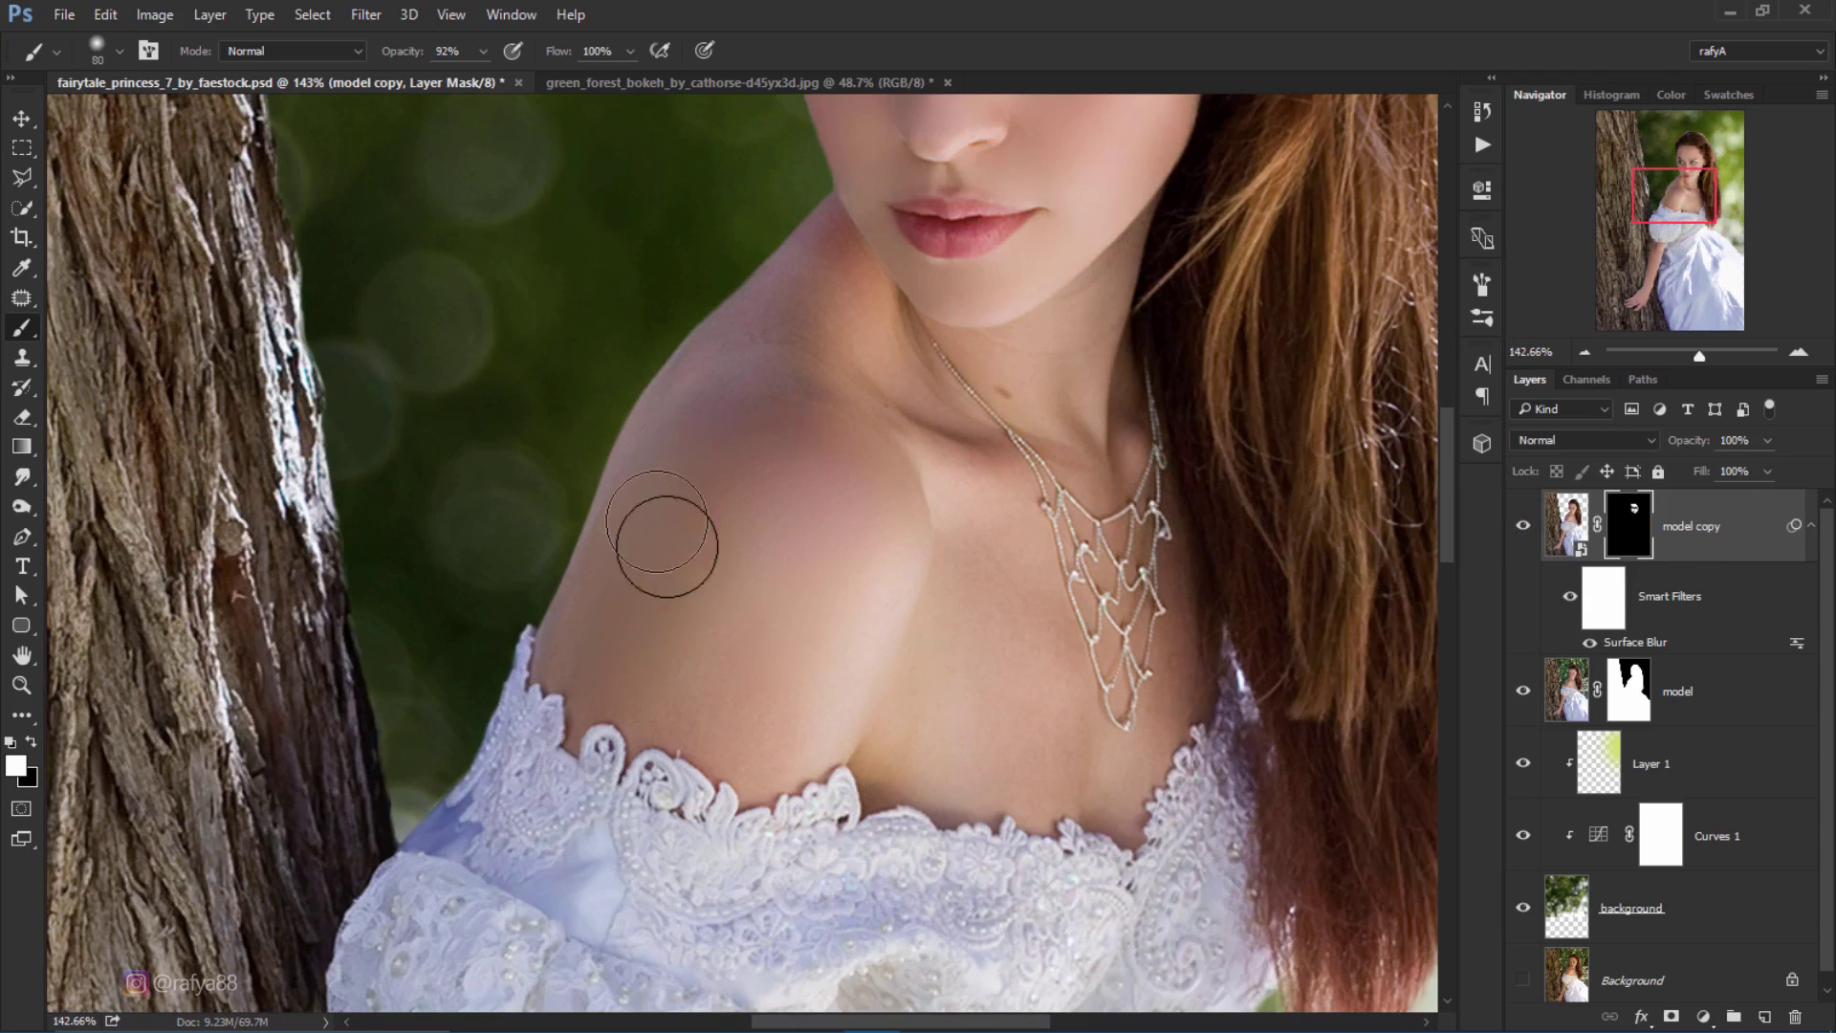
key(bracketleft)
key(bracketleft)
key(bracketleft)
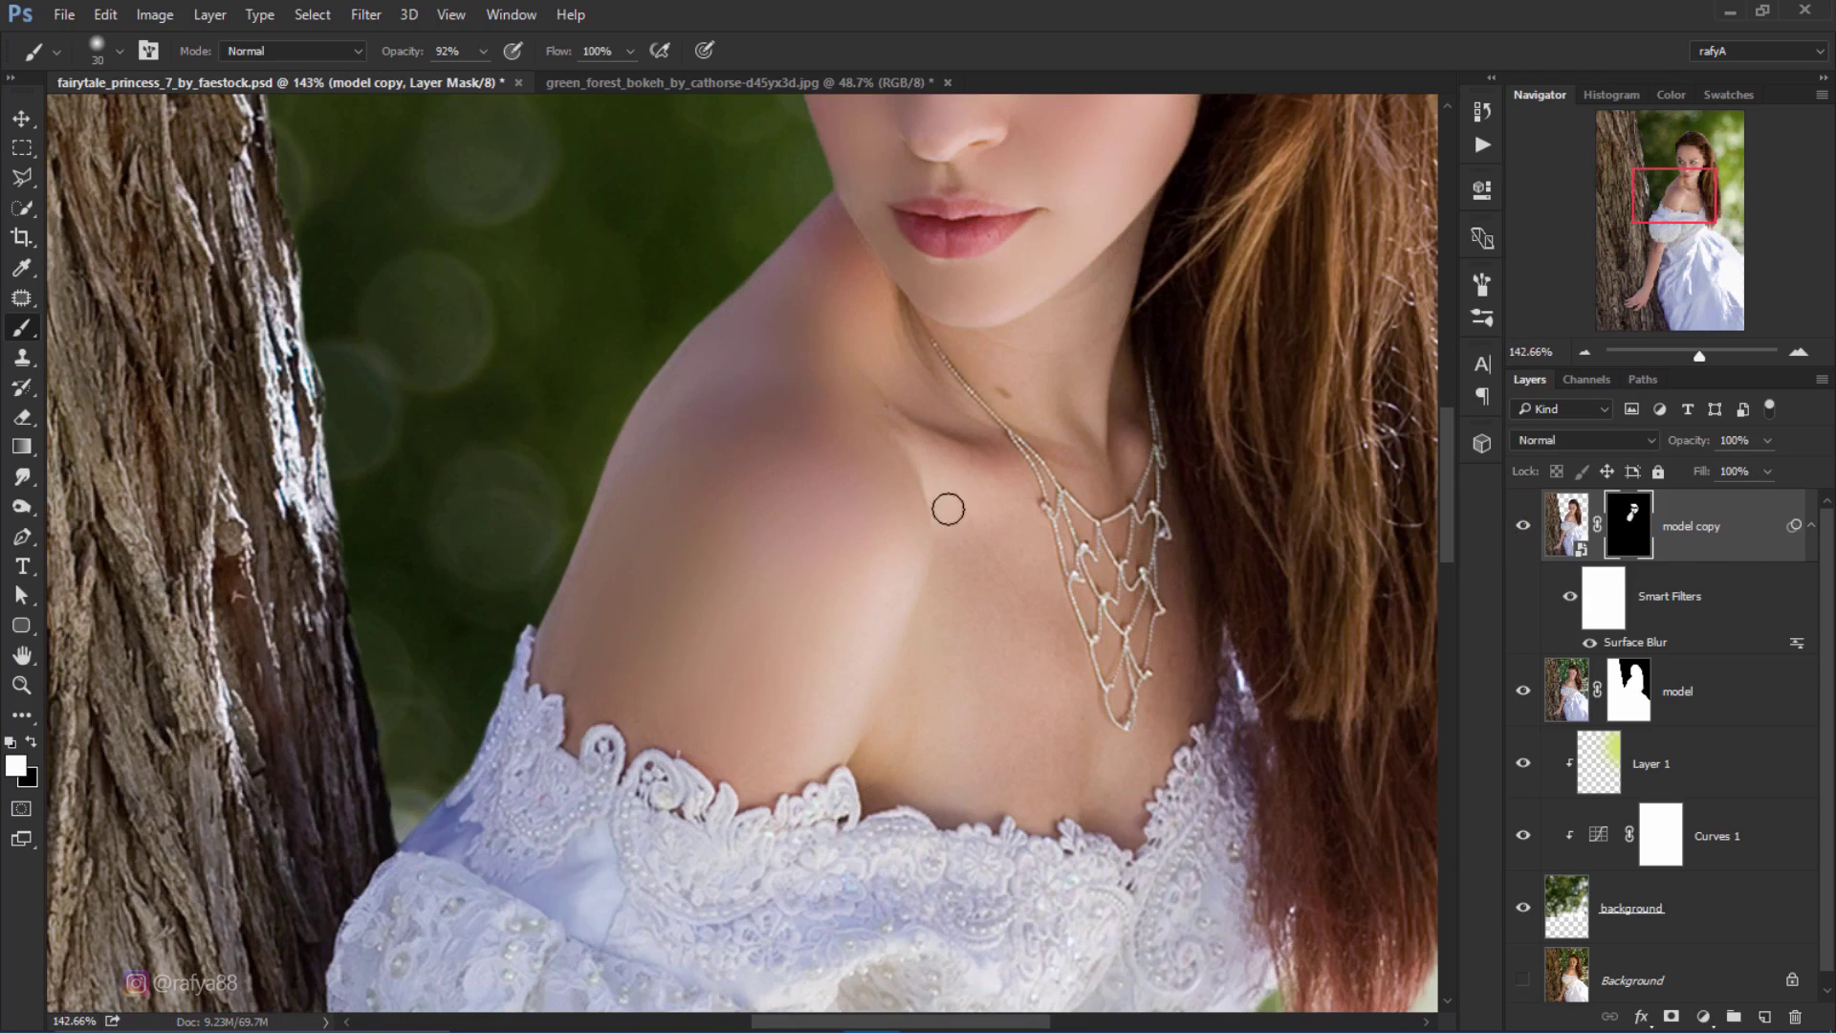
key(bracketright)
drag(1081, 319, 1006, 436)
scroll(1006, 436, down, 5)
scroll(967, 602, up, 5)
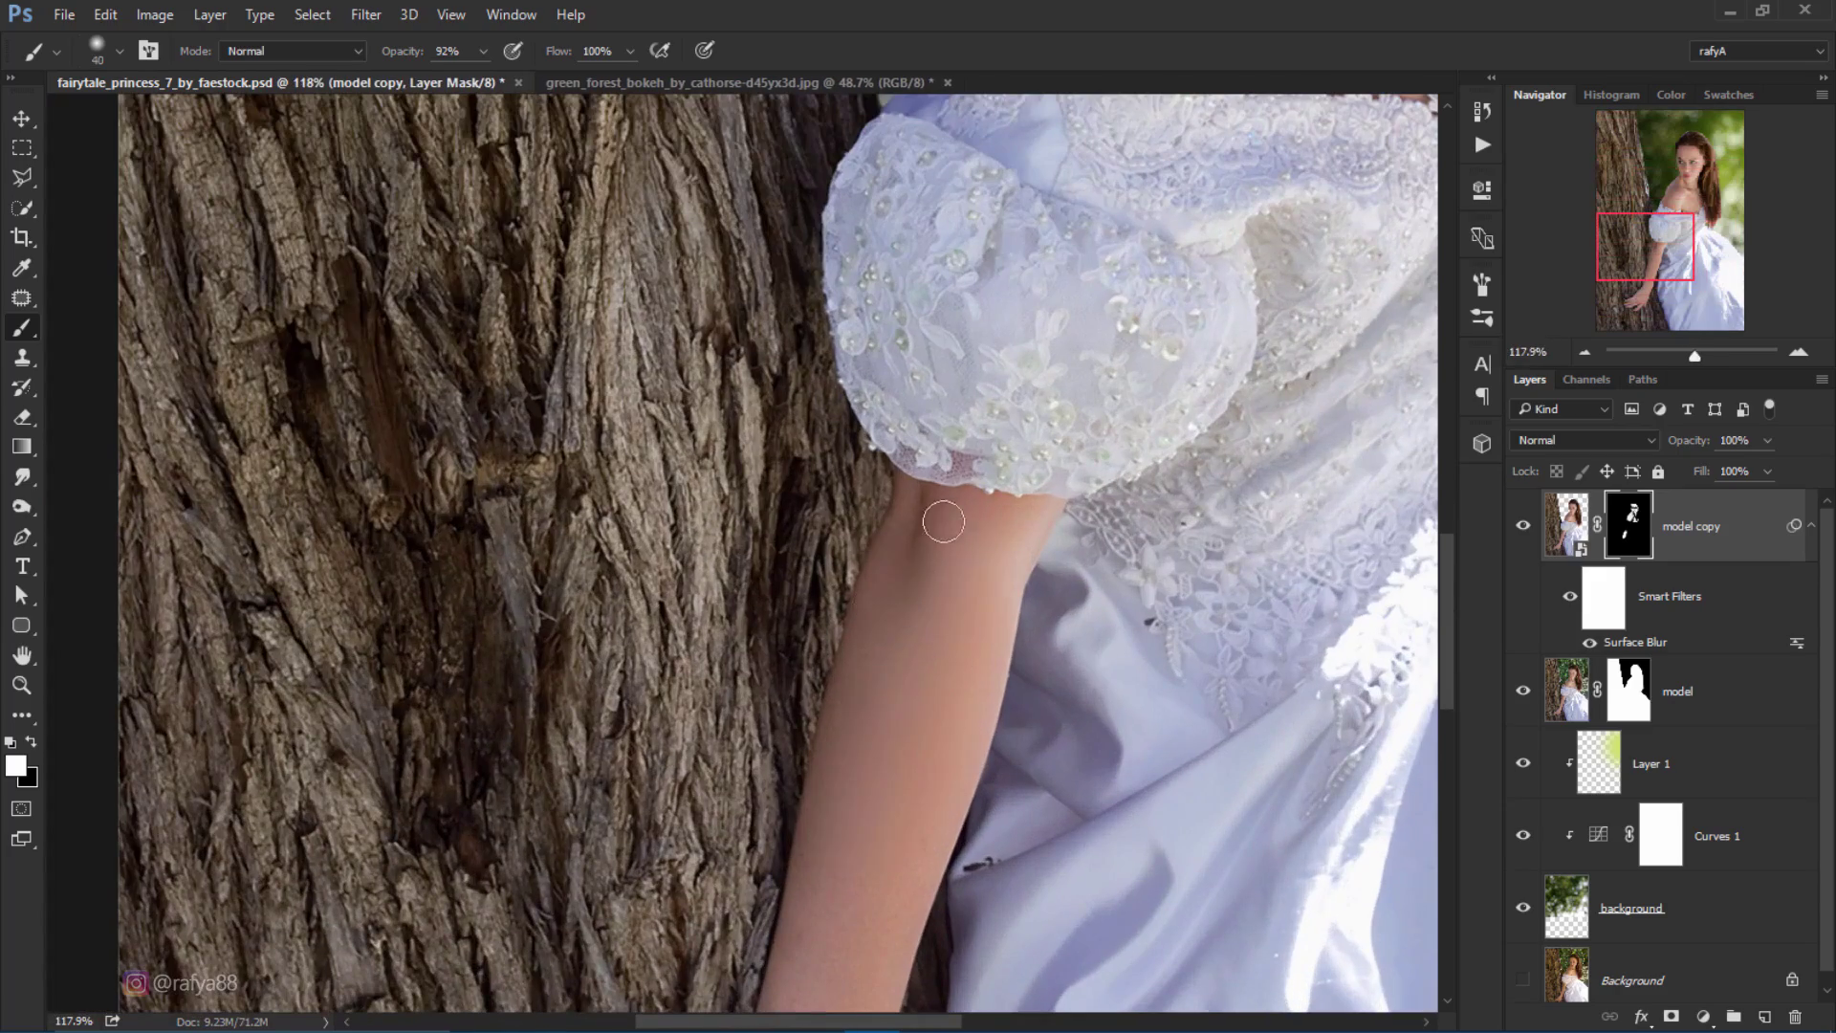
scroll(943, 522, down, 2)
Step: Smooth the arm down to the hand and compare the result before and after
key(bracketleft)
mouse_move(922, 553)
mouse_down()
mouse_move(846, 841)
mouse_move(782, 852)
mouse_up()
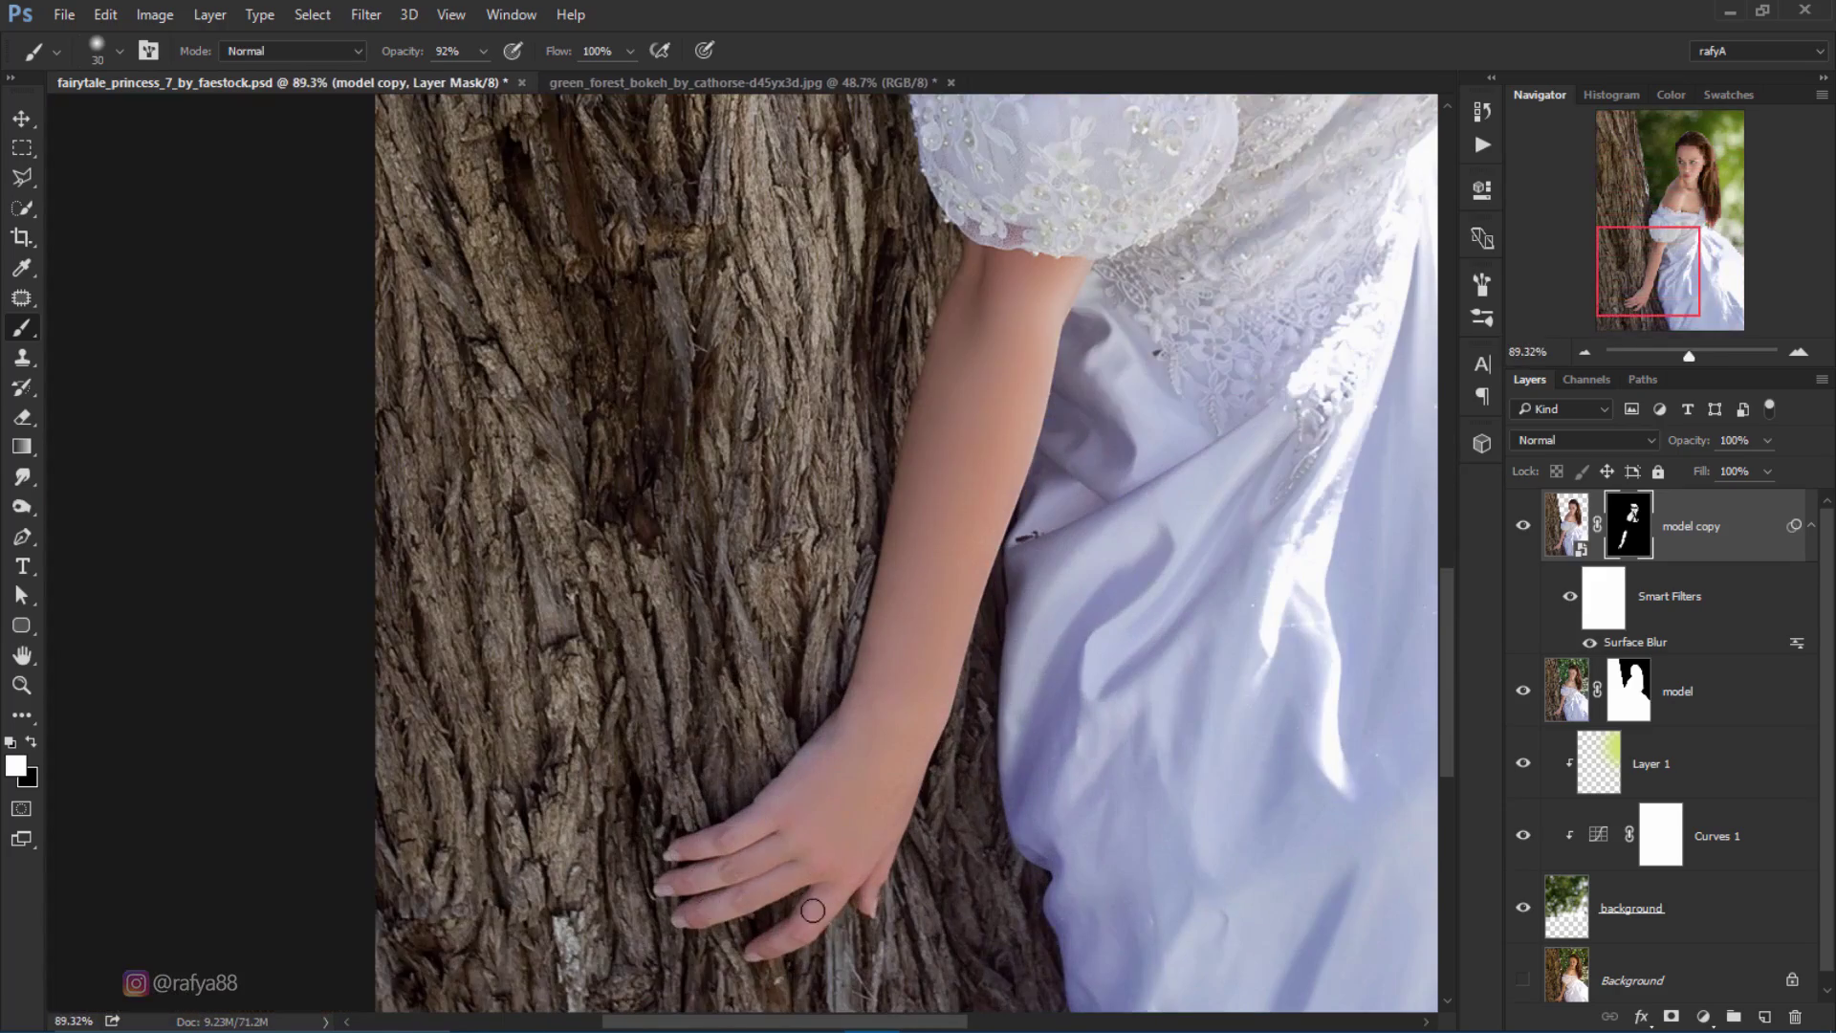
scroll(813, 911, down, 5)
scroll(813, 383, up, 5)
click(1523, 528)
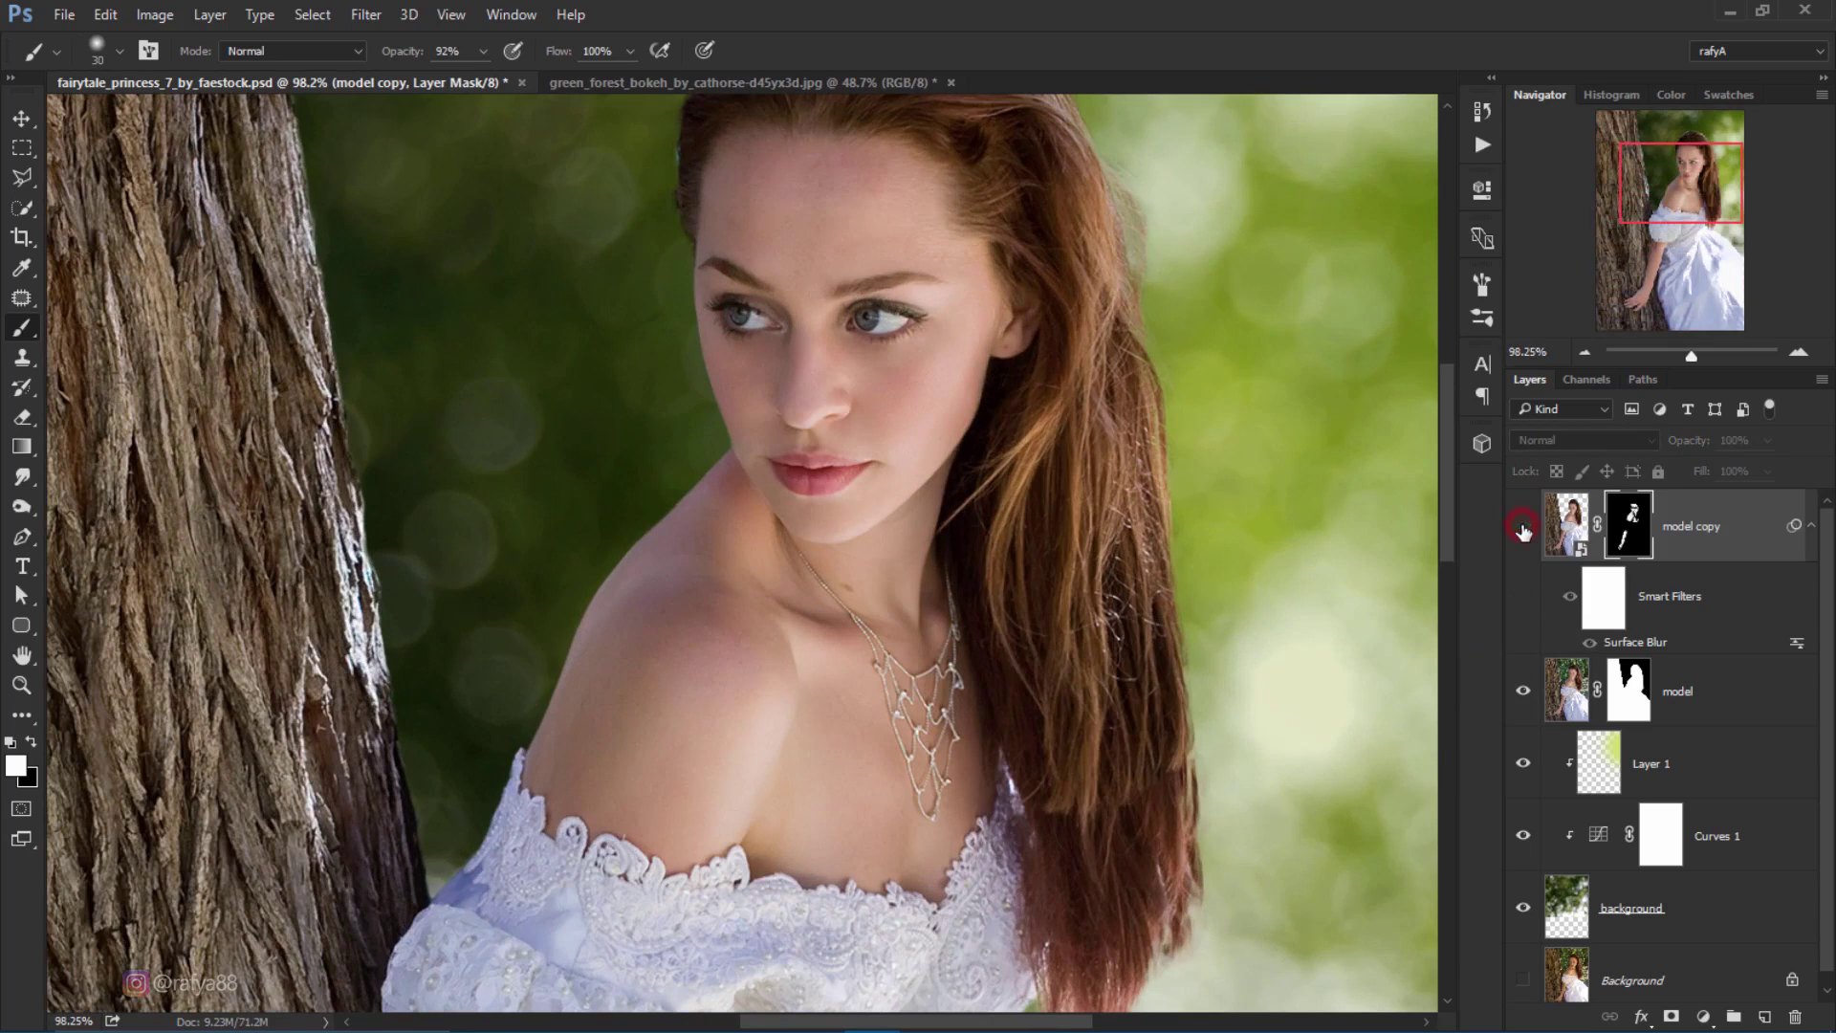
click(1736, 547)
Step: Group the model and model copy layers together and name the group 'model'
ctrl+click(1731, 698)
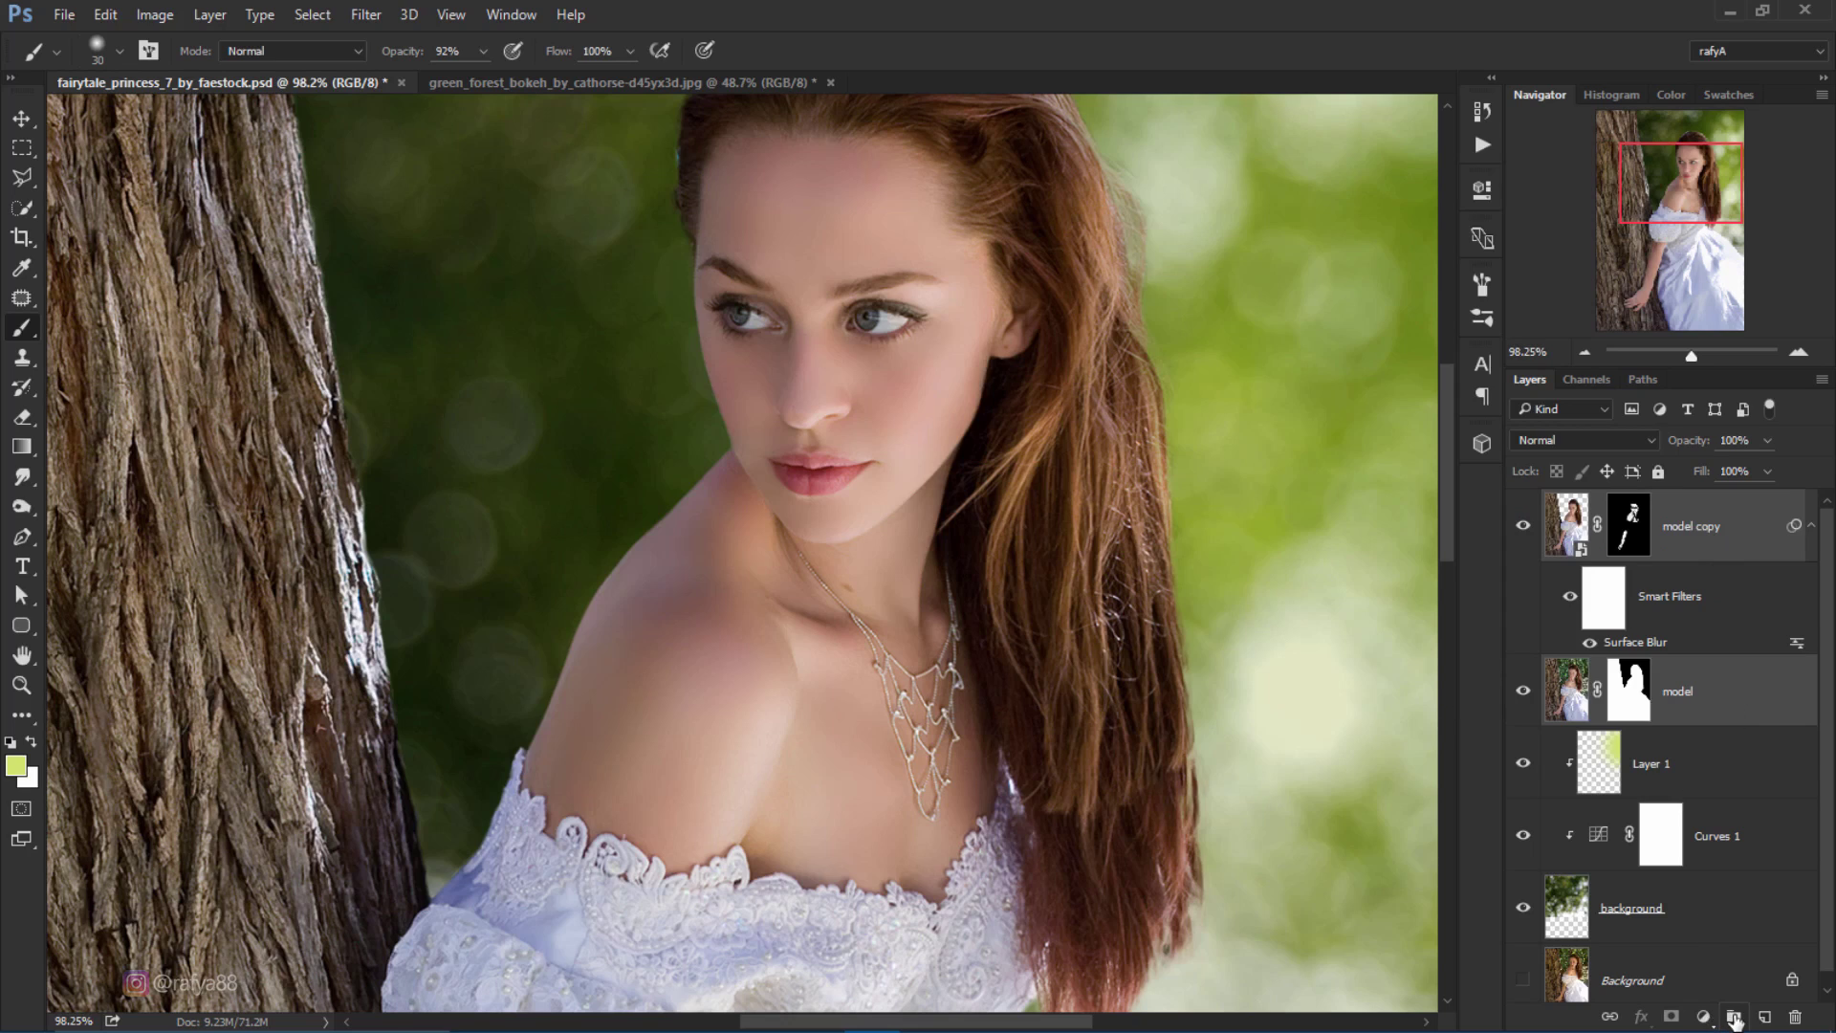
click(1734, 1017)
double_click(1611, 504)
text(model)
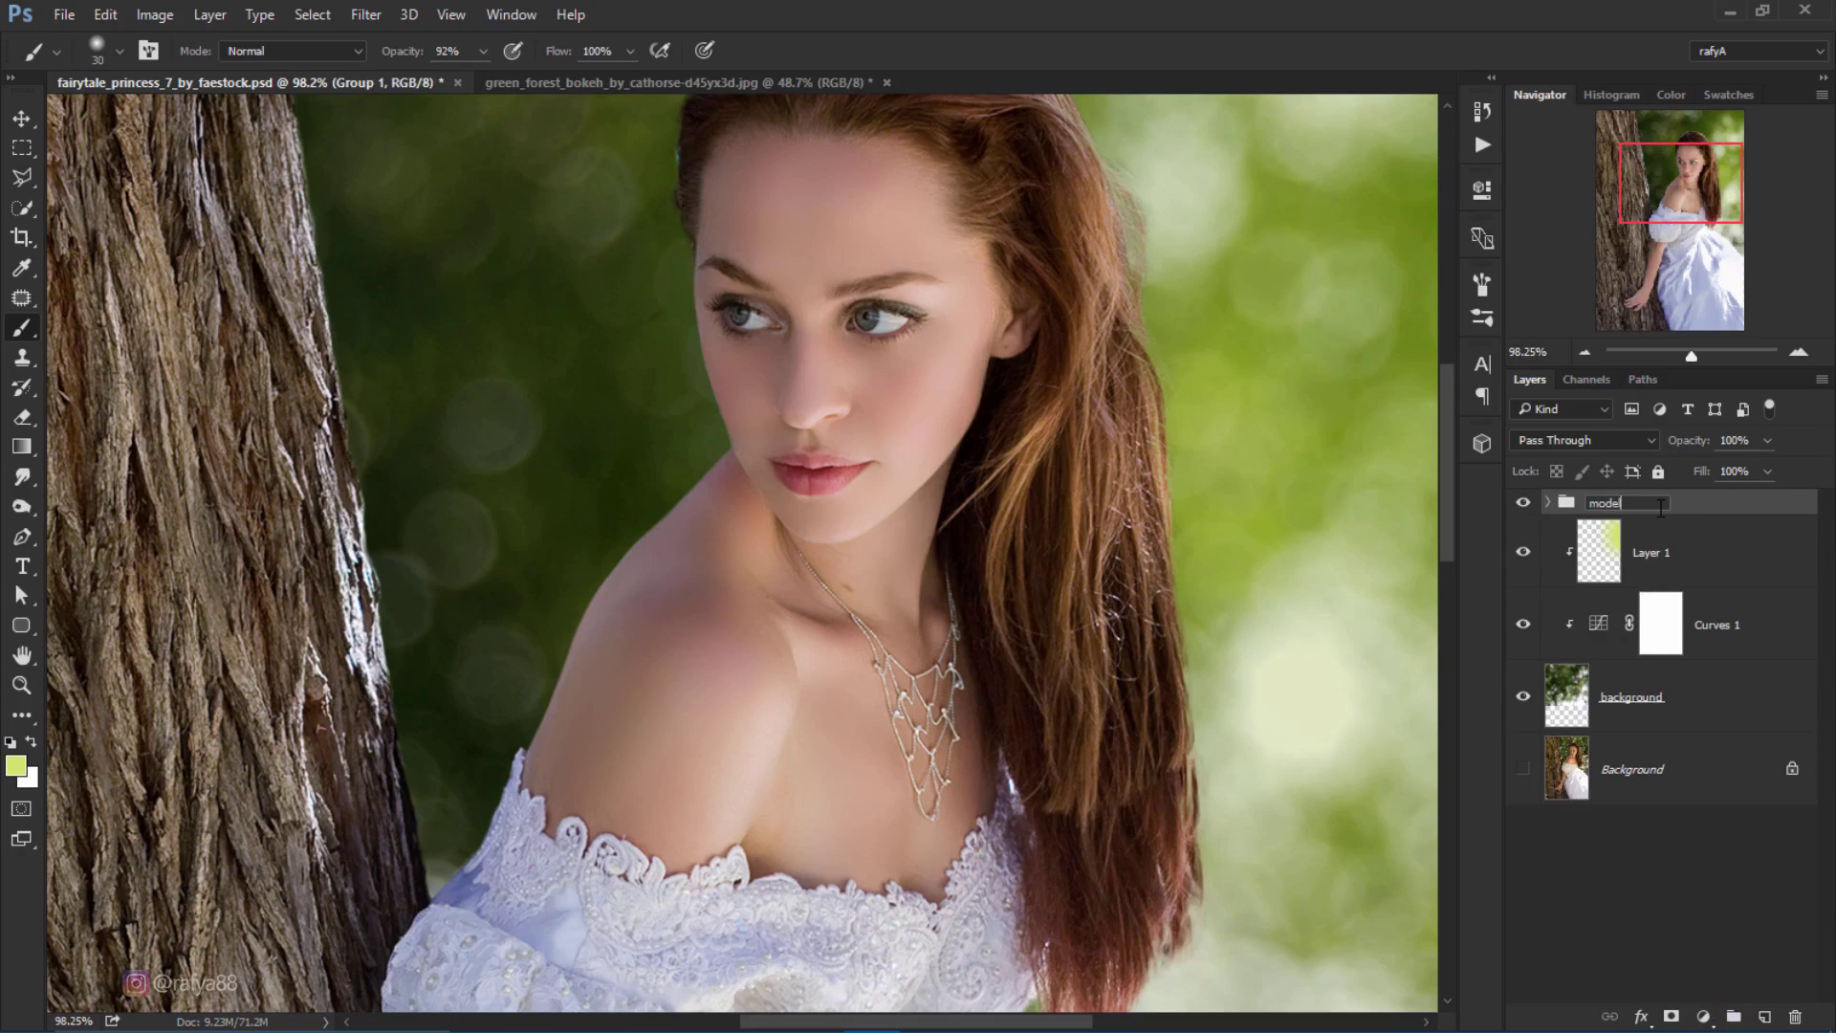
key(Return)
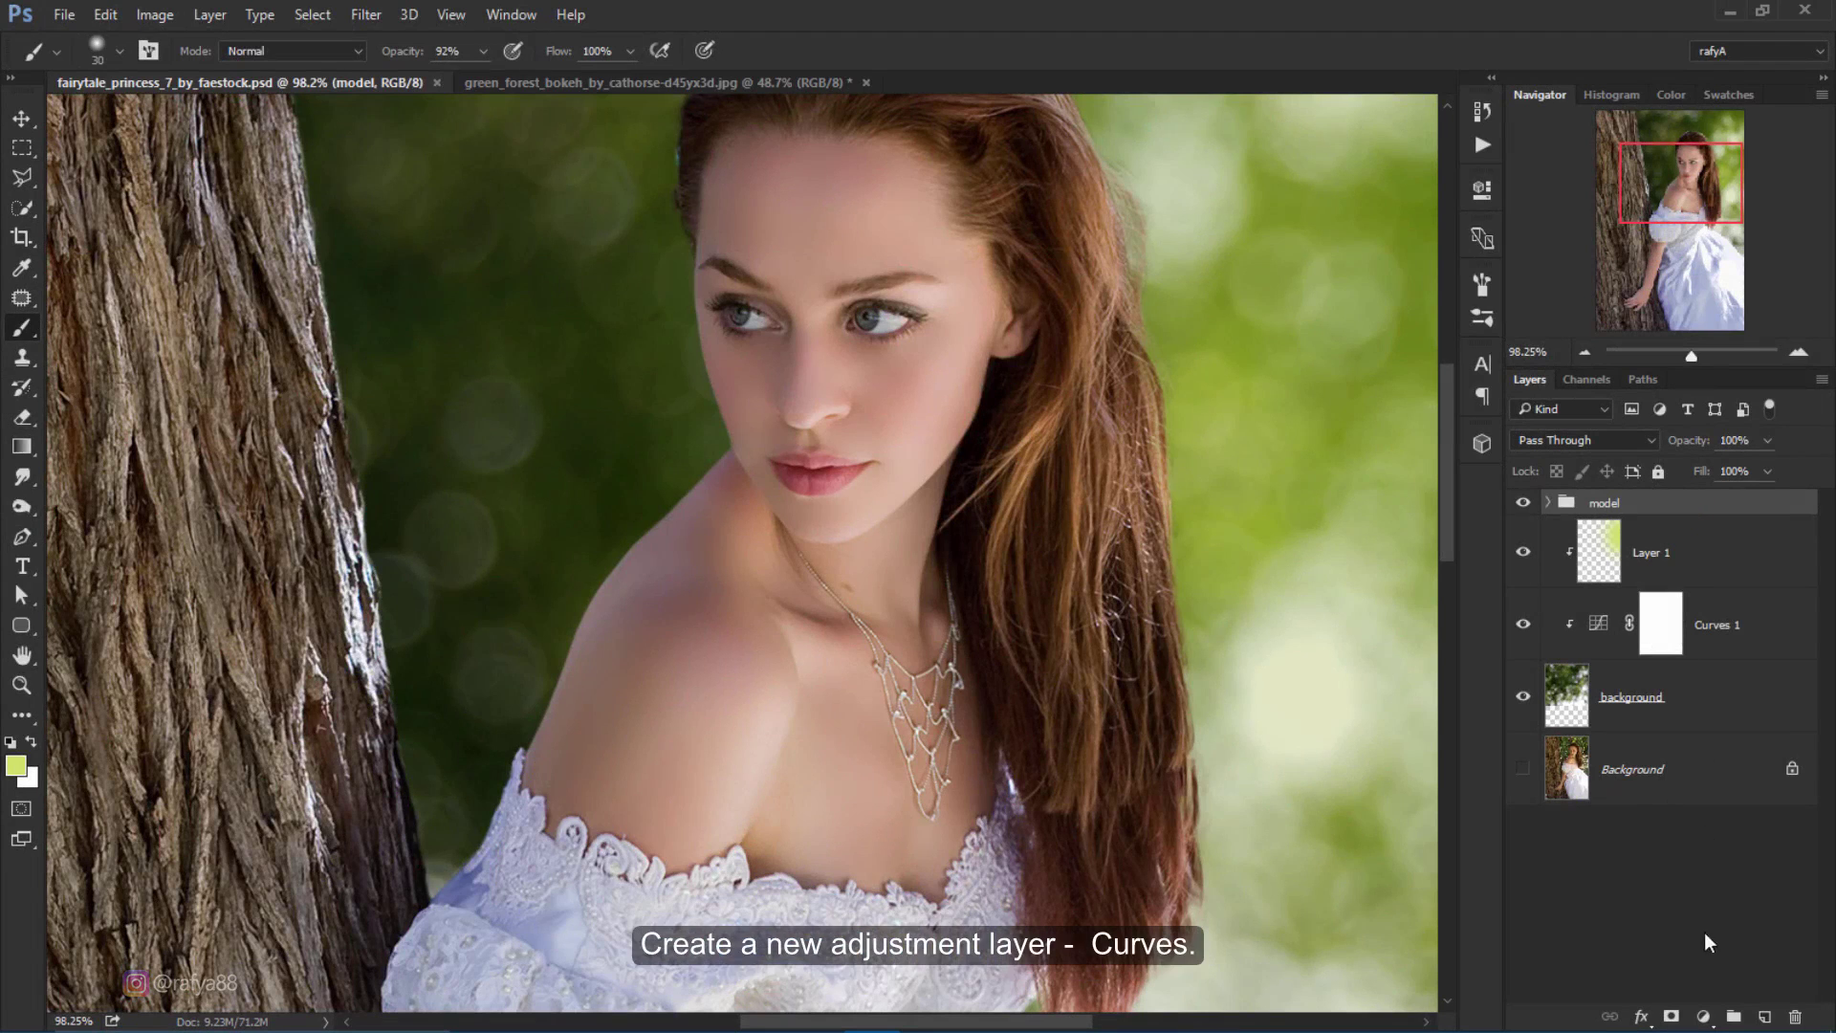
Step: Add a Curves adjustment above the model group that darkens highlights and midtones
click(1704, 1017)
click(1722, 646)
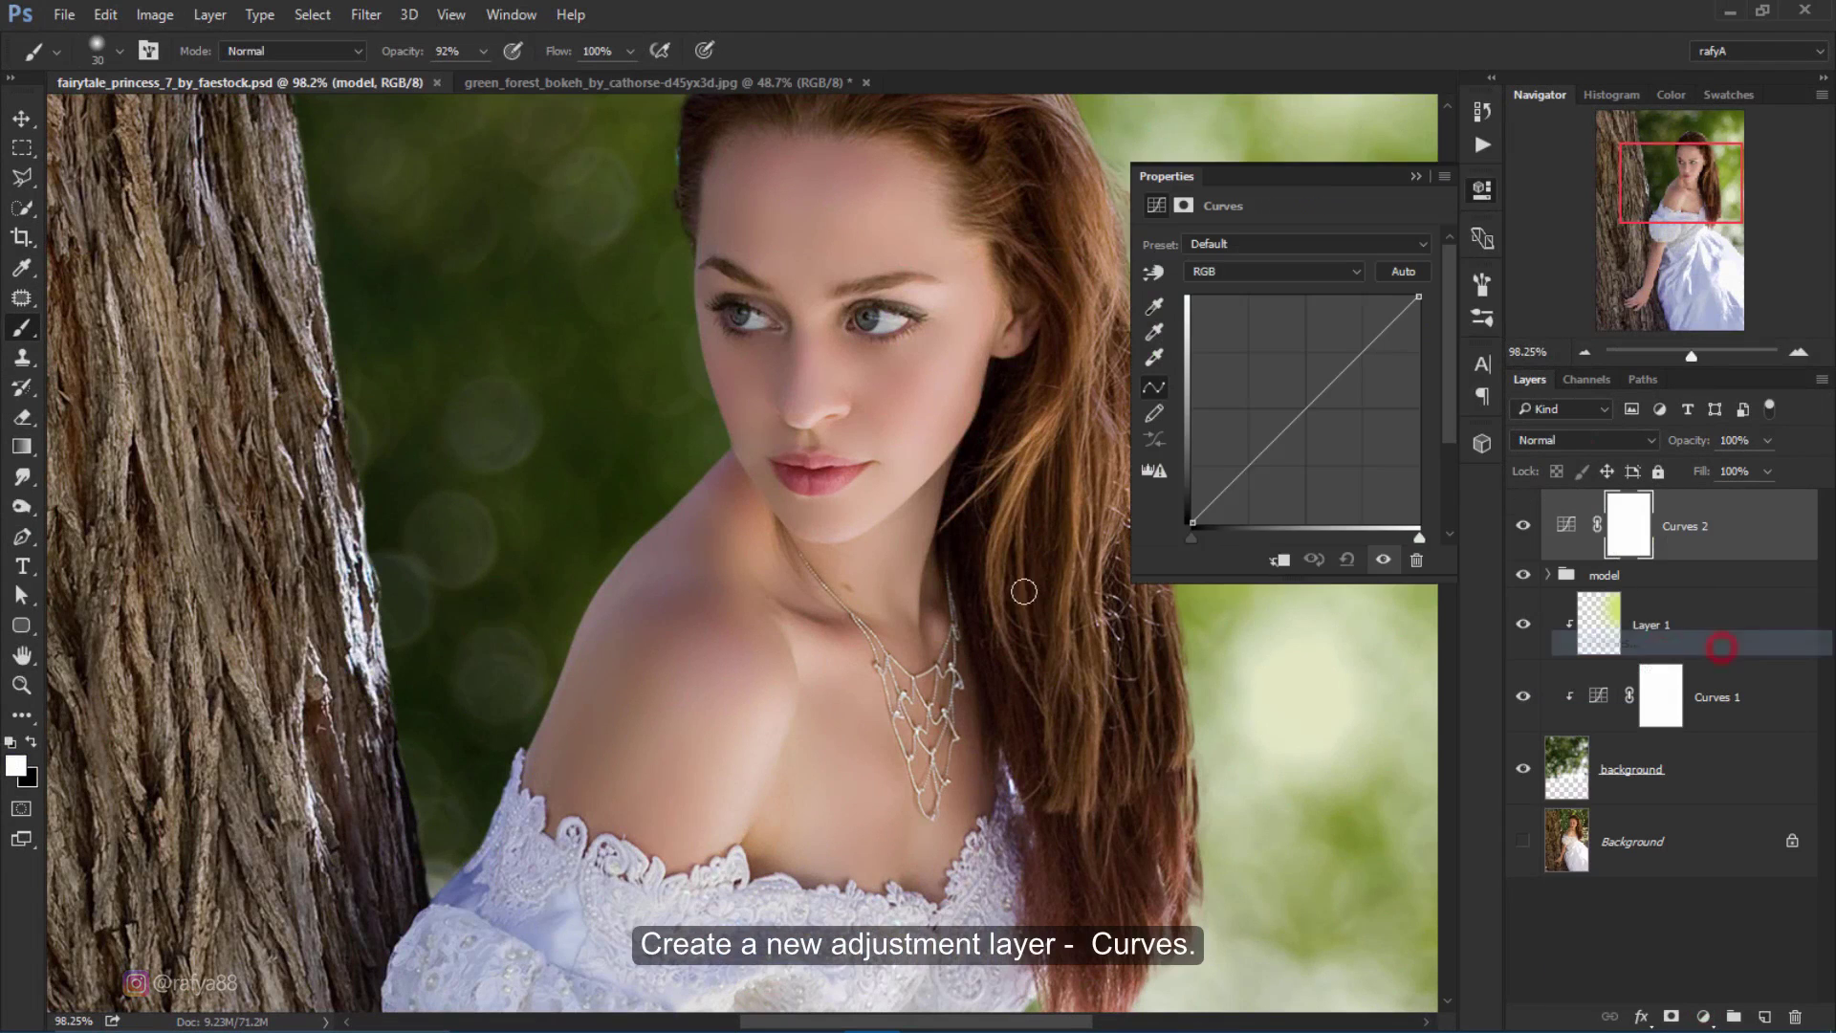
key(ctrl+0)
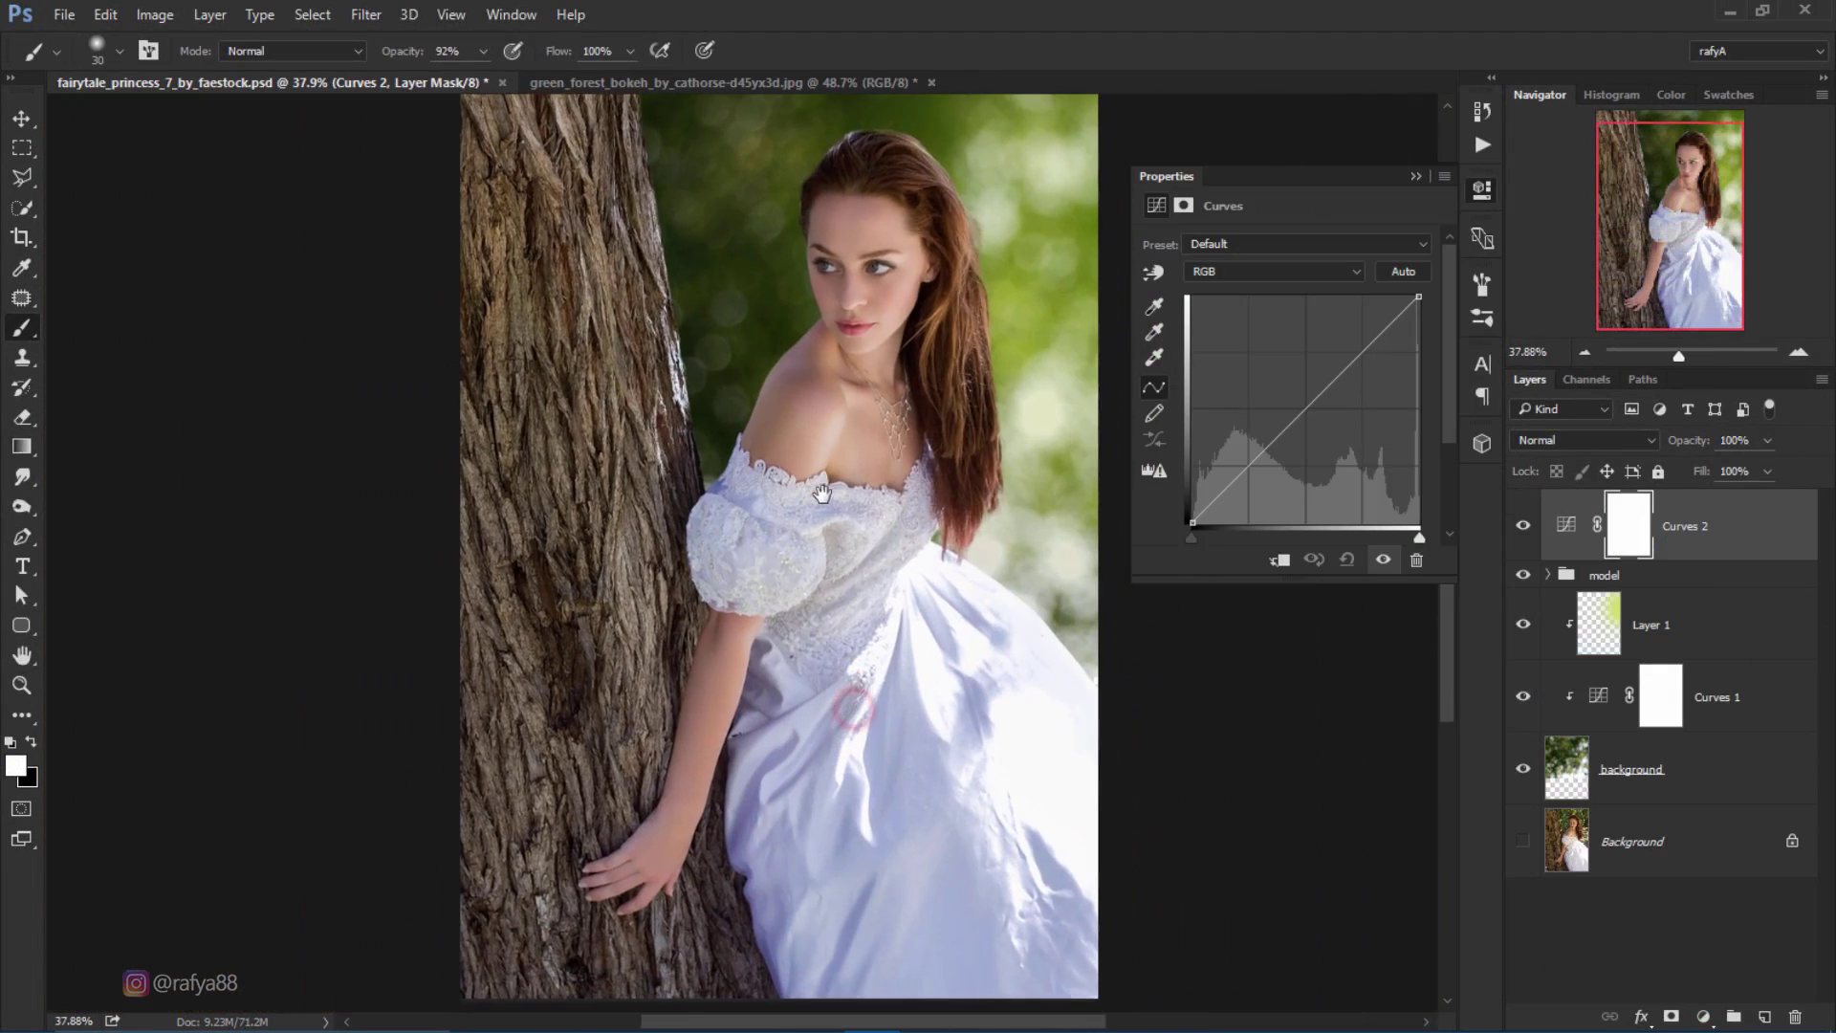
drag(1418, 297, 1433, 354)
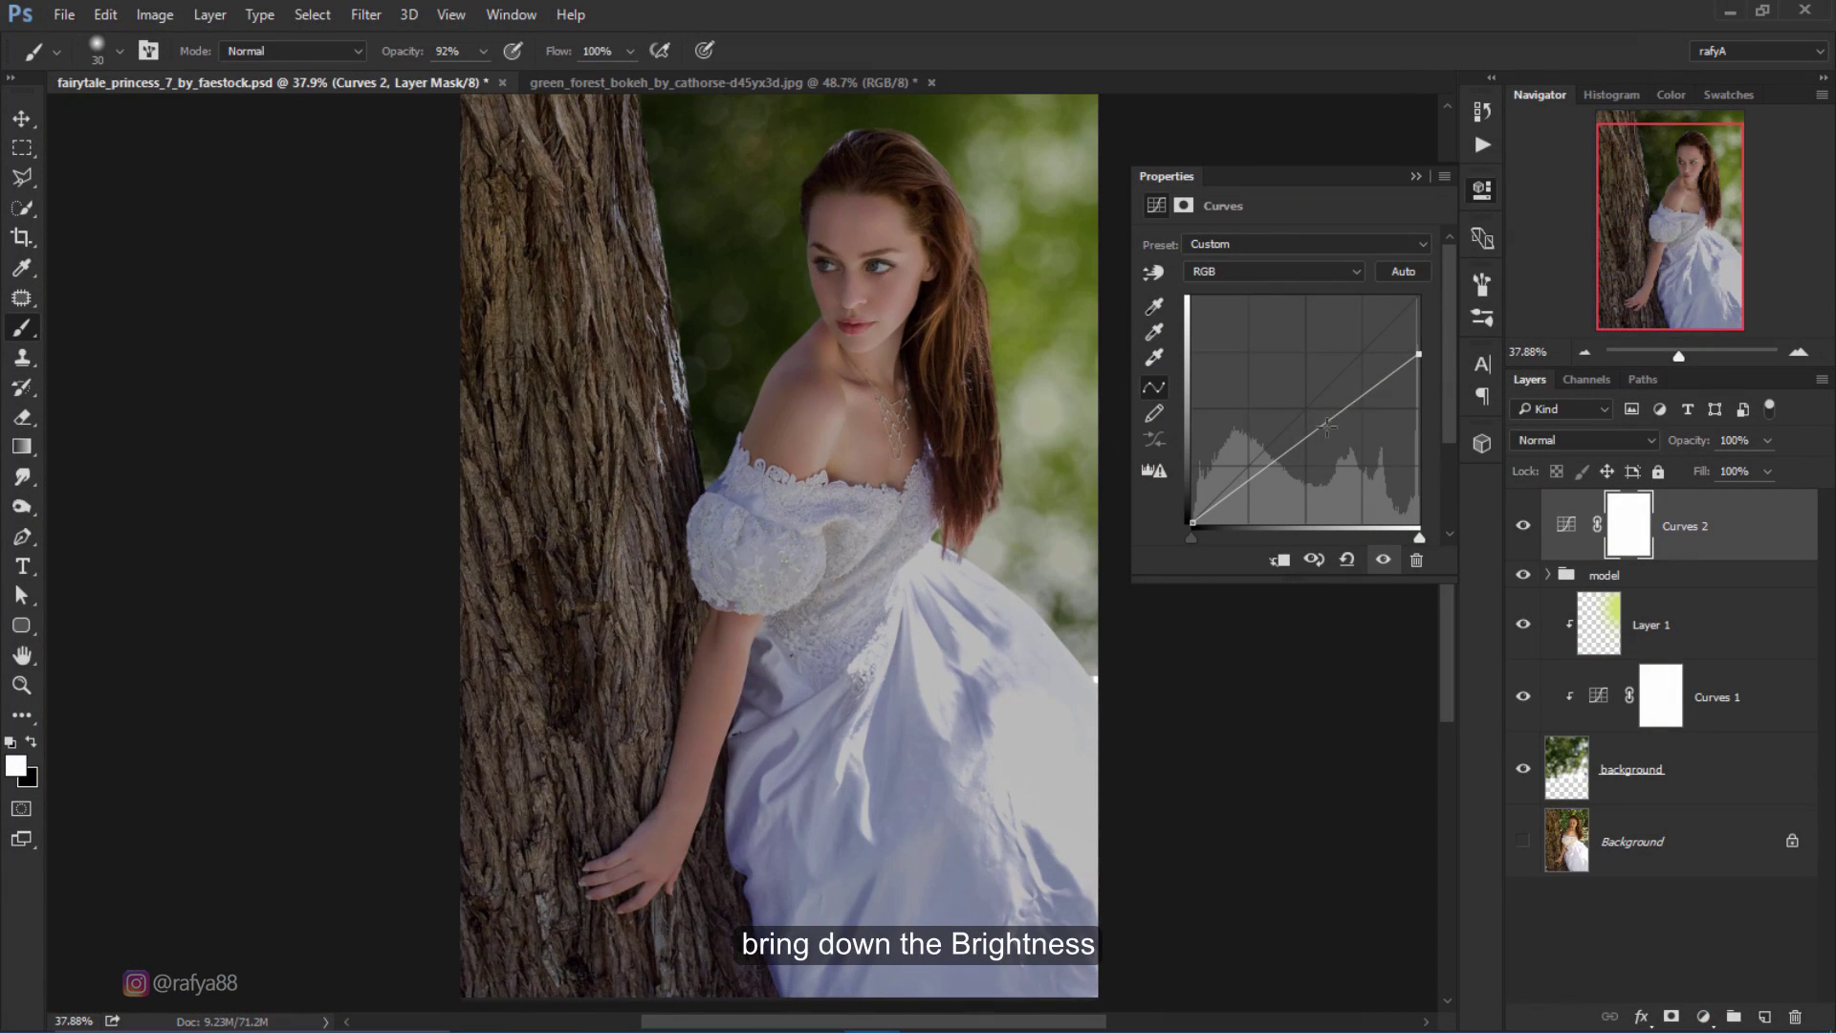
drag(1327, 427, 1316, 450)
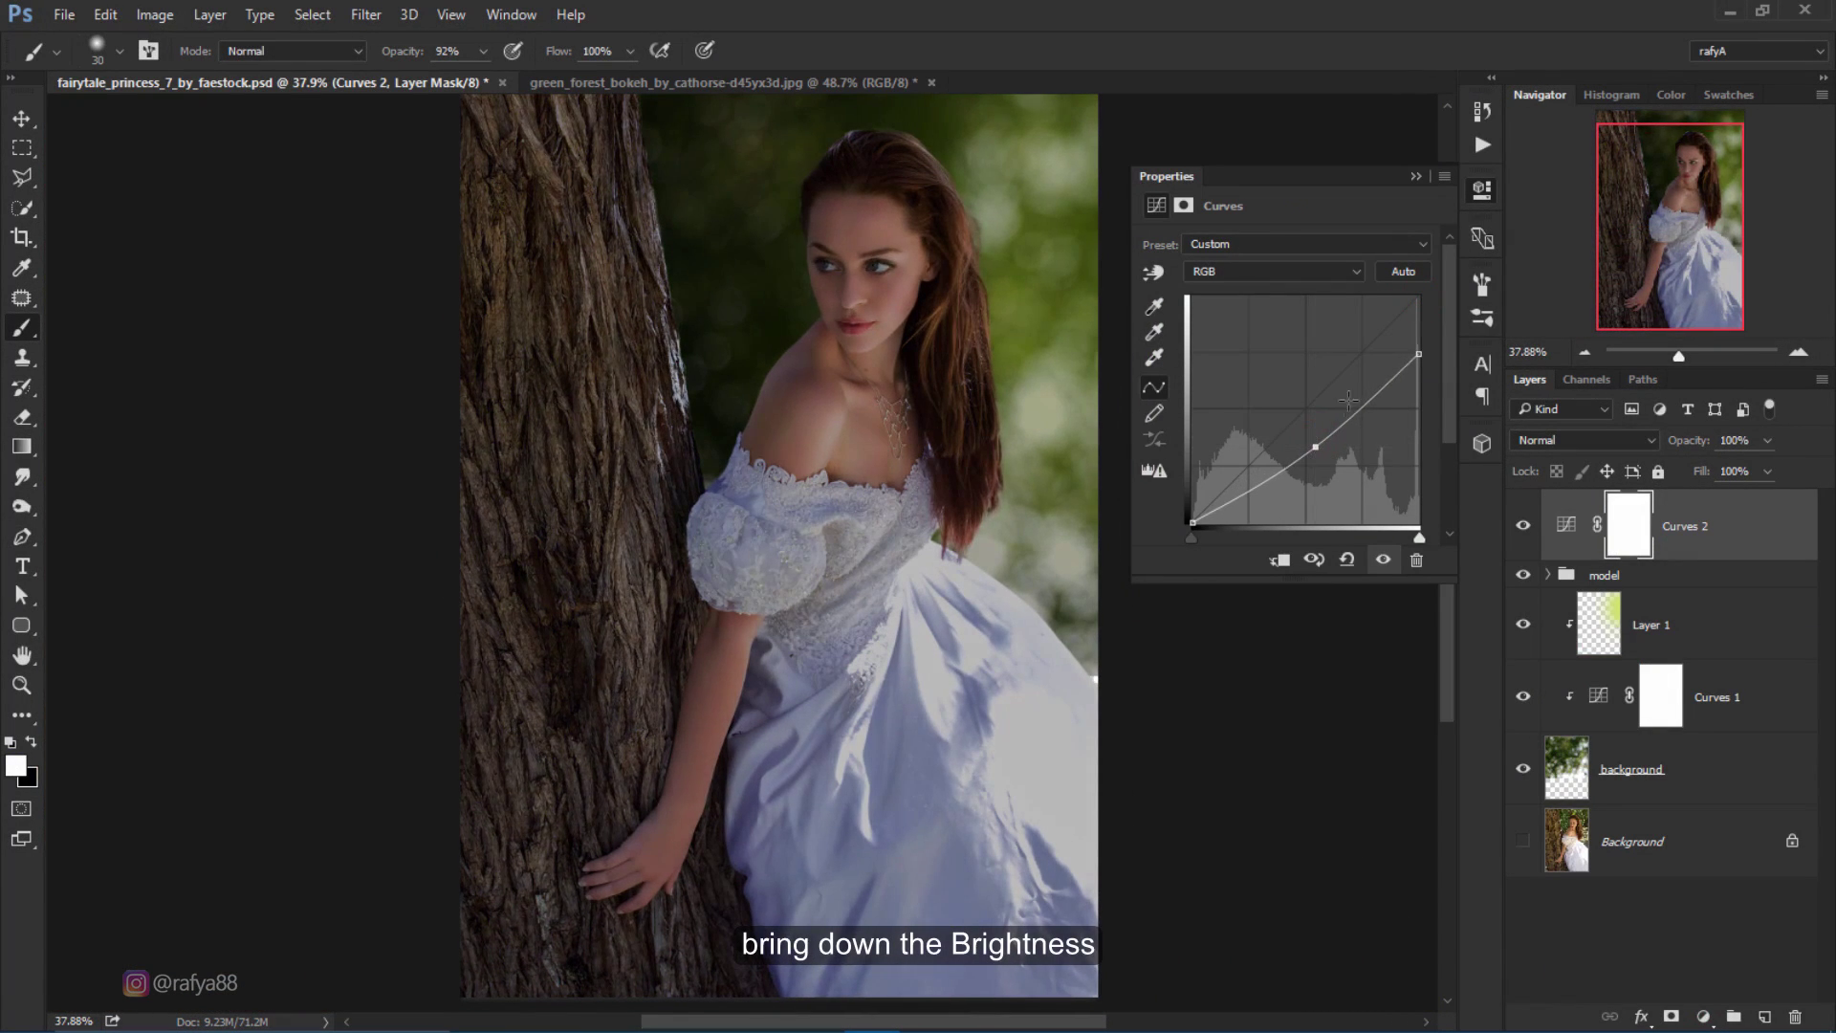
click(1415, 176)
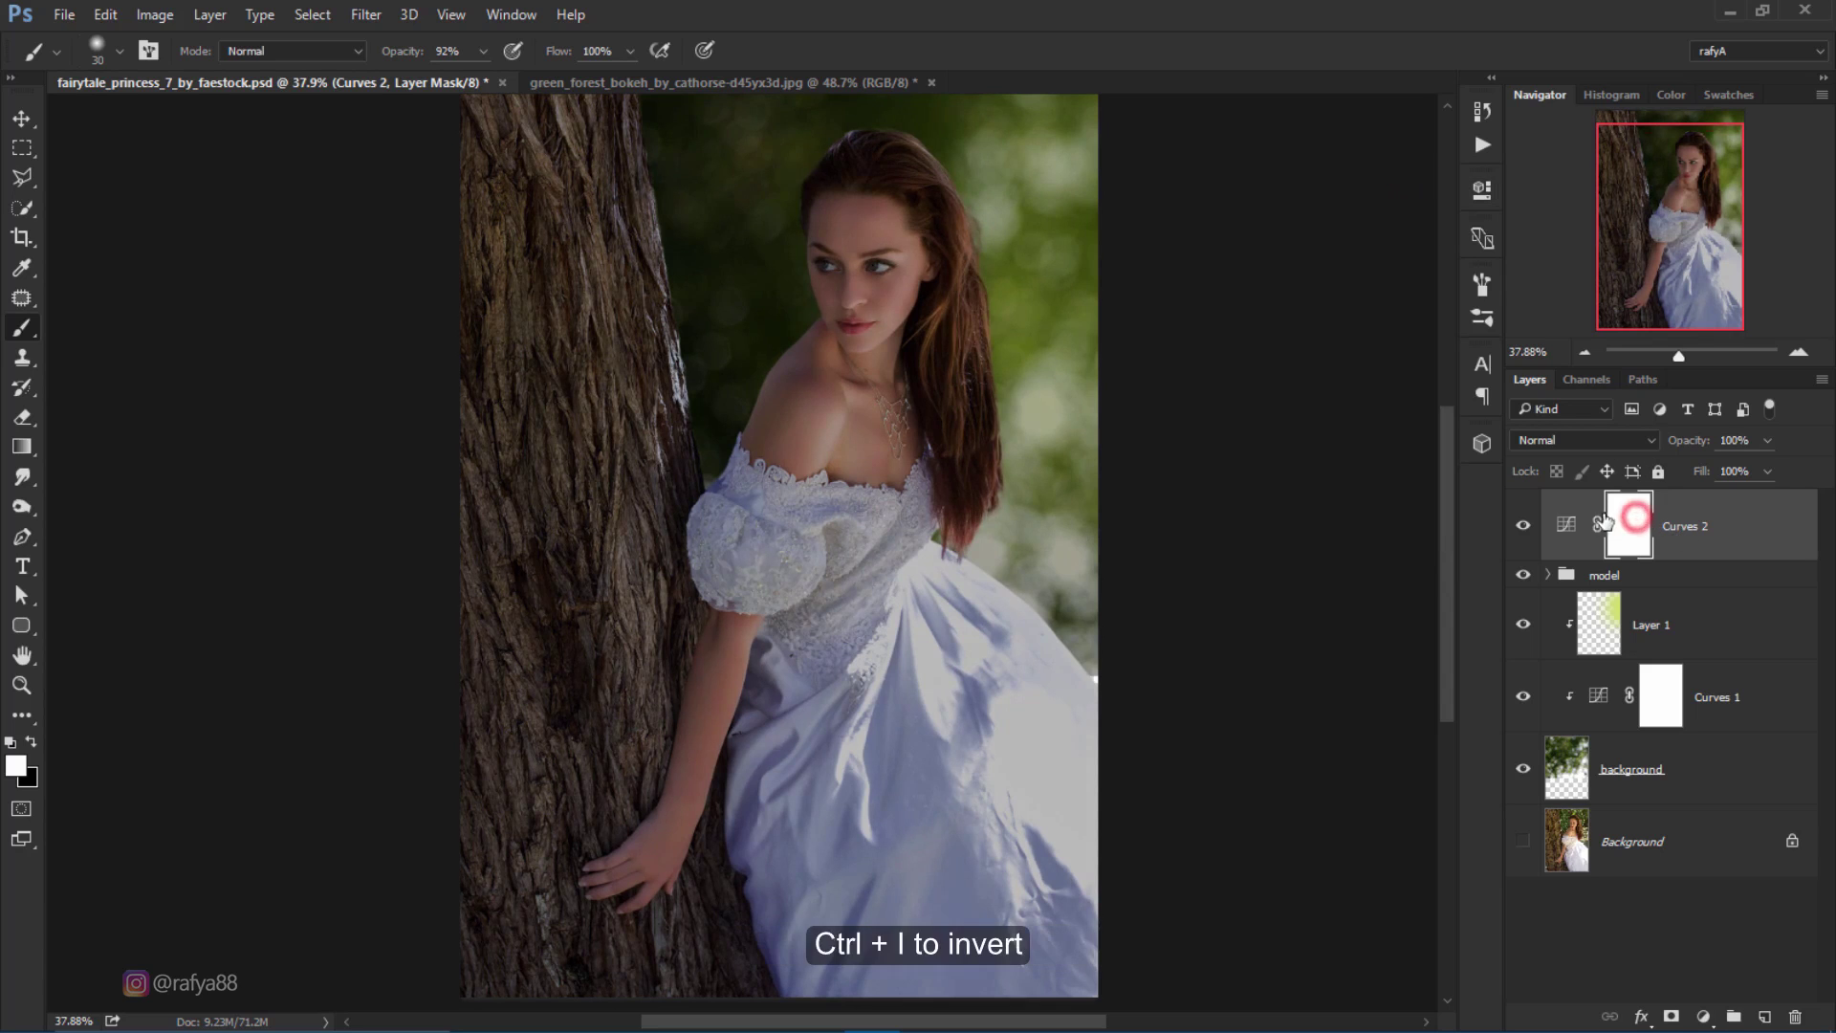
Step: Invert the Curves 2 mask to black and paint the left tree trunk with a 322 px brush
key(ctrl+i)
scroll(629, 652, down, 3)
click(22, 333)
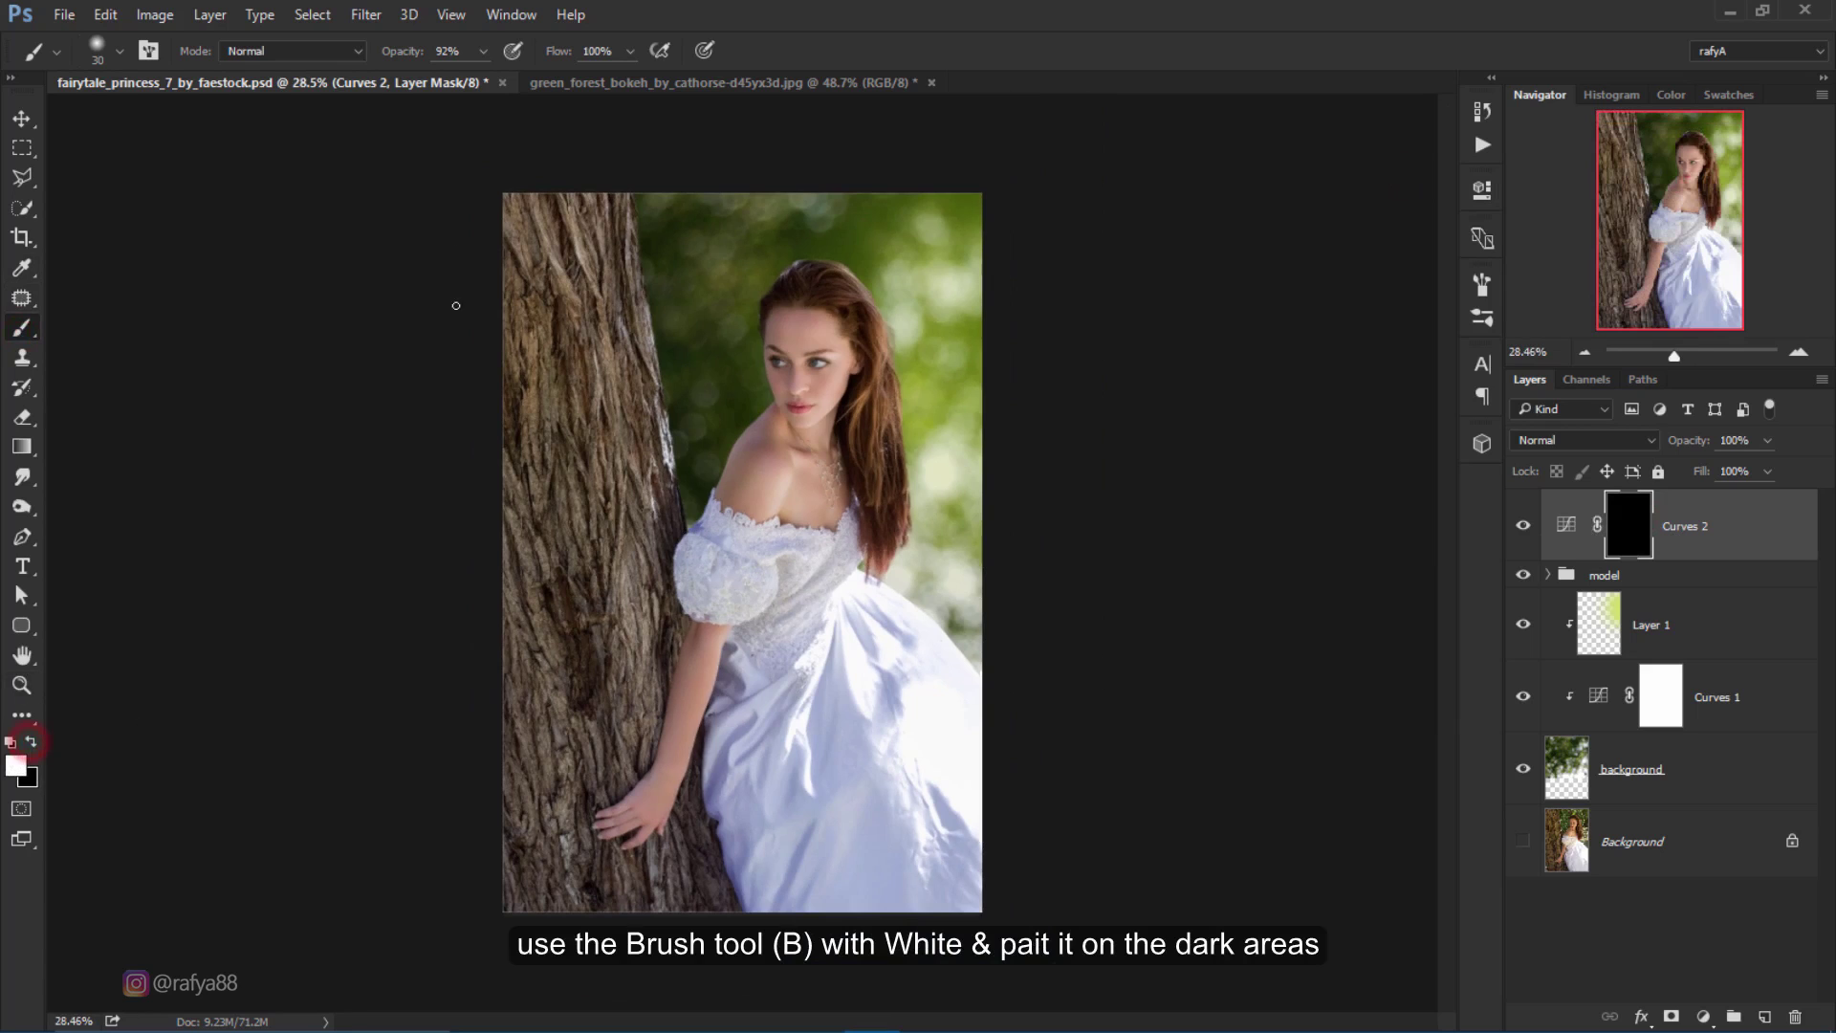
right_click(717, 296)
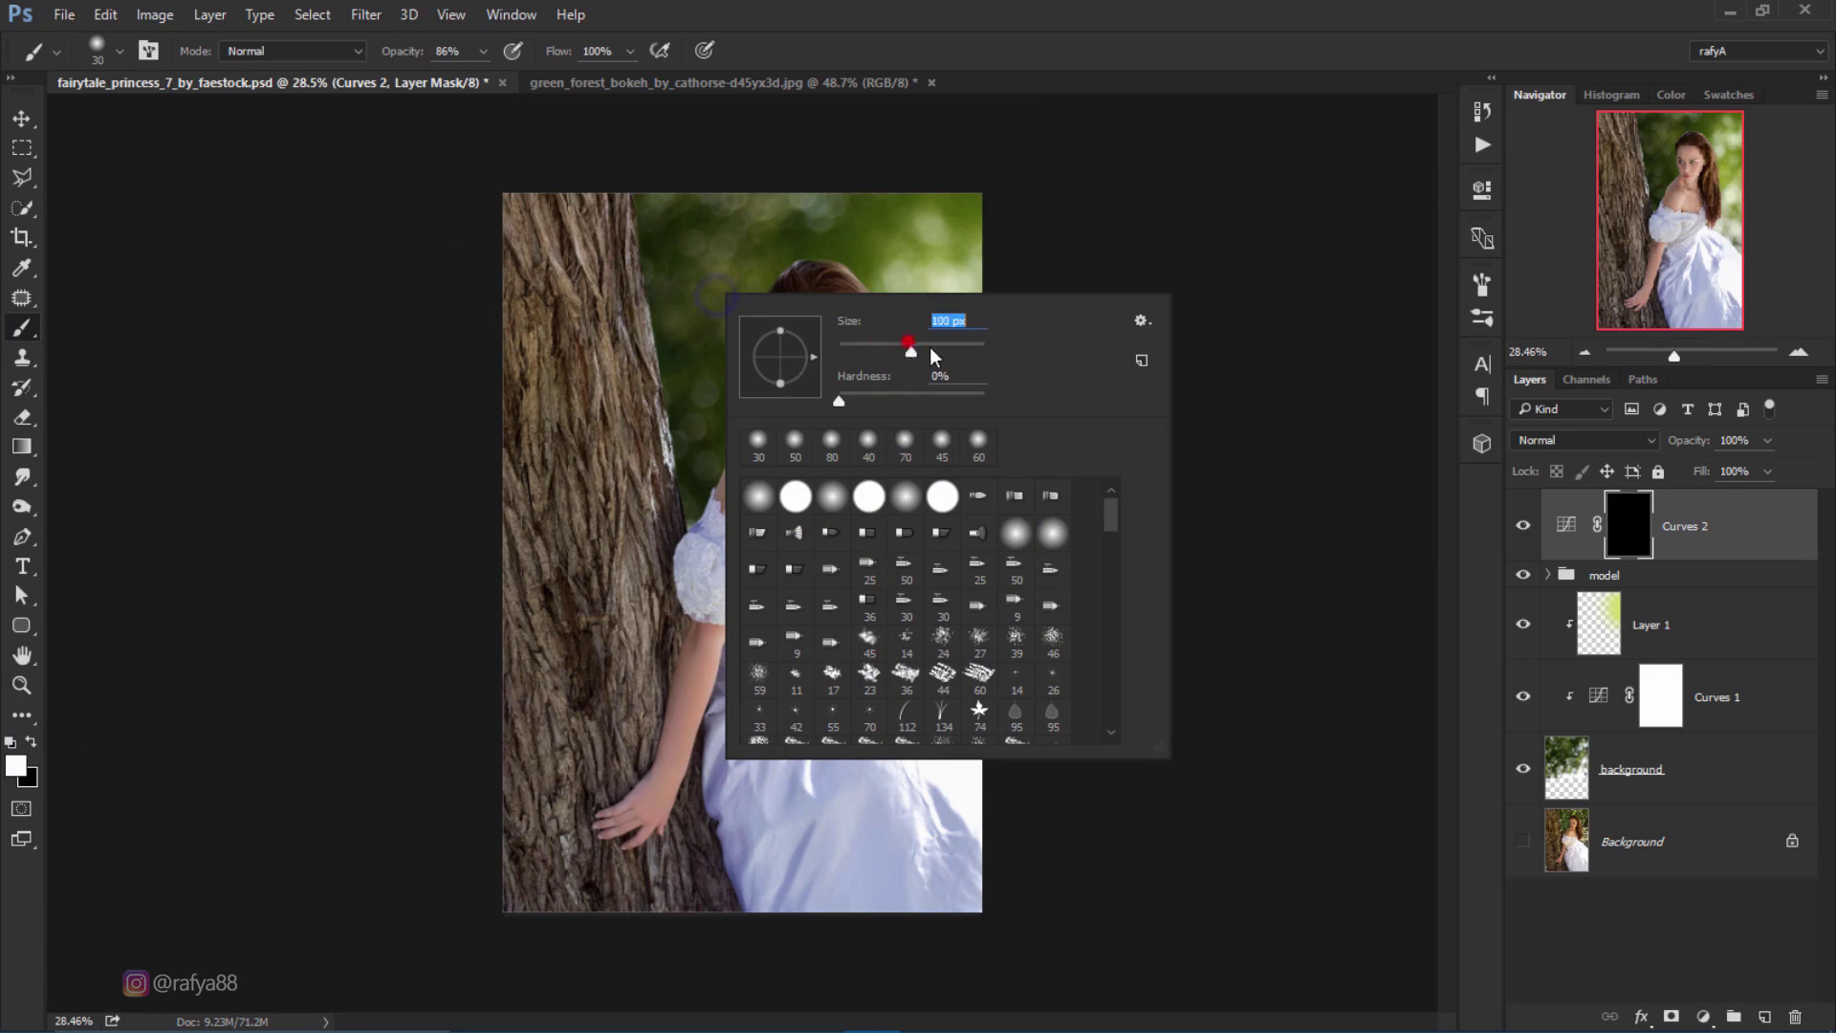
click(532, 184)
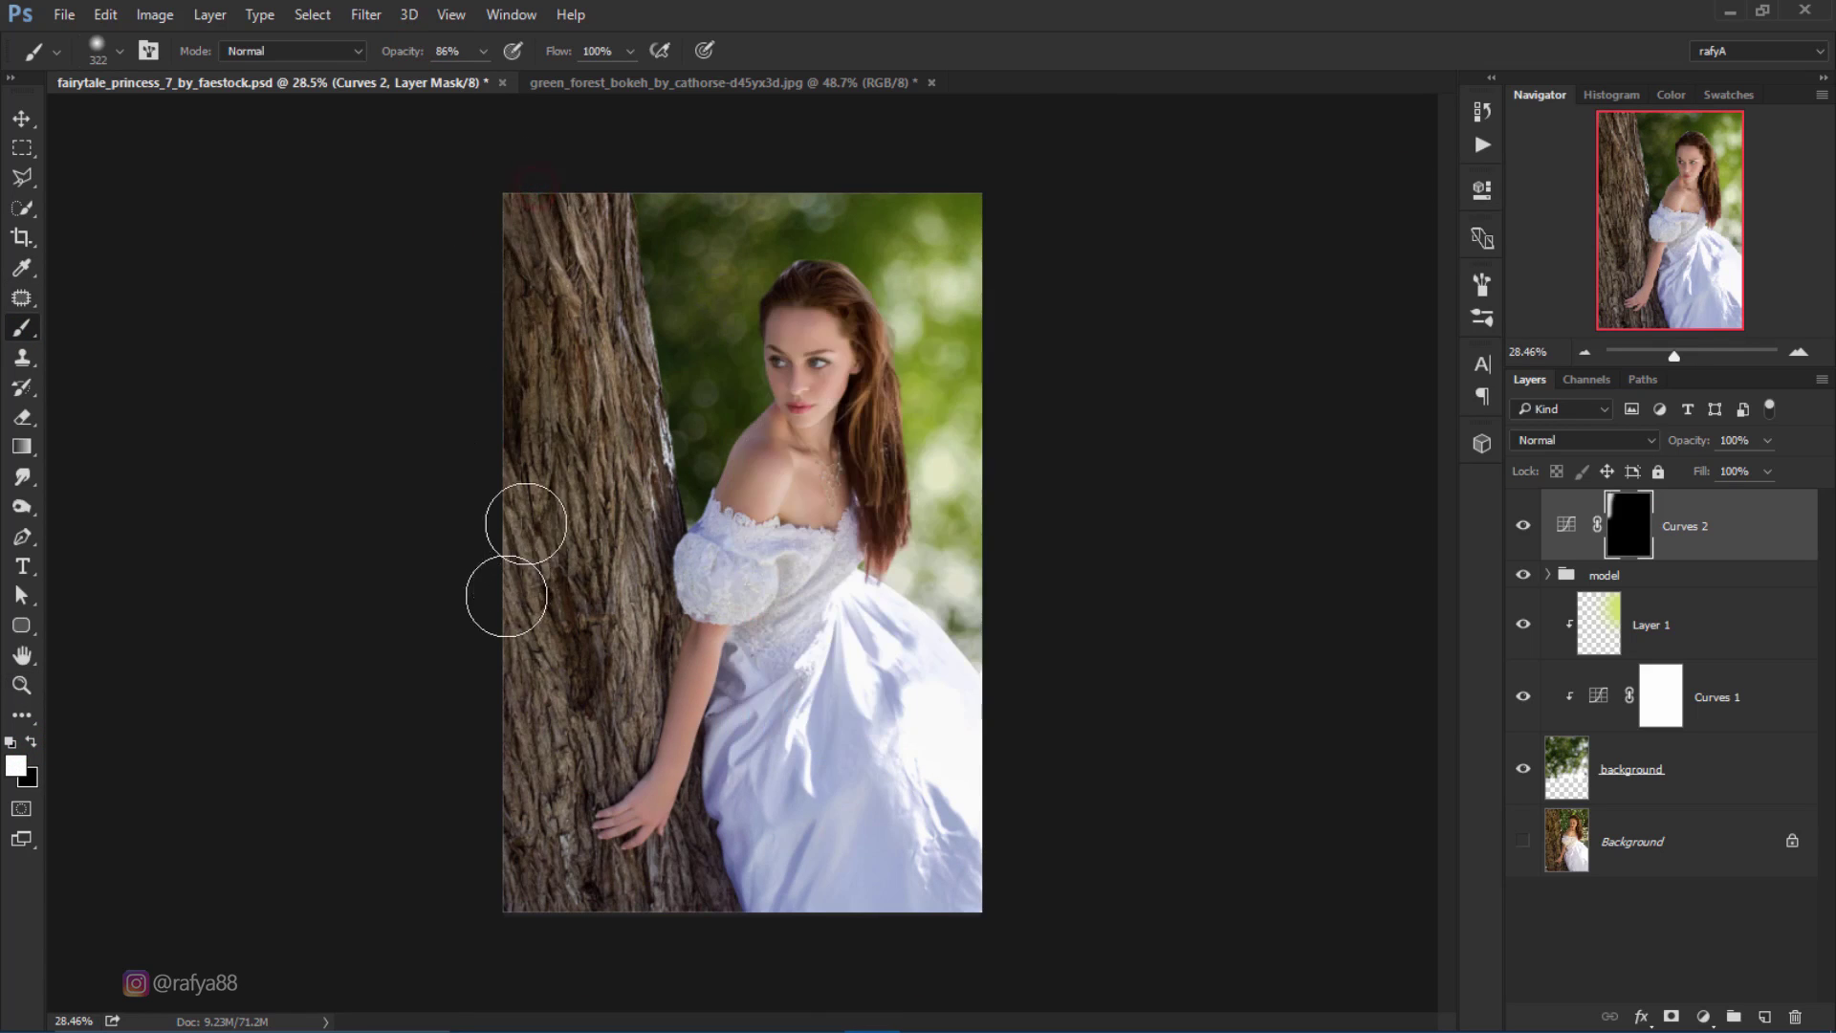
click(504, 330)
drag(504, 330, 584, 609)
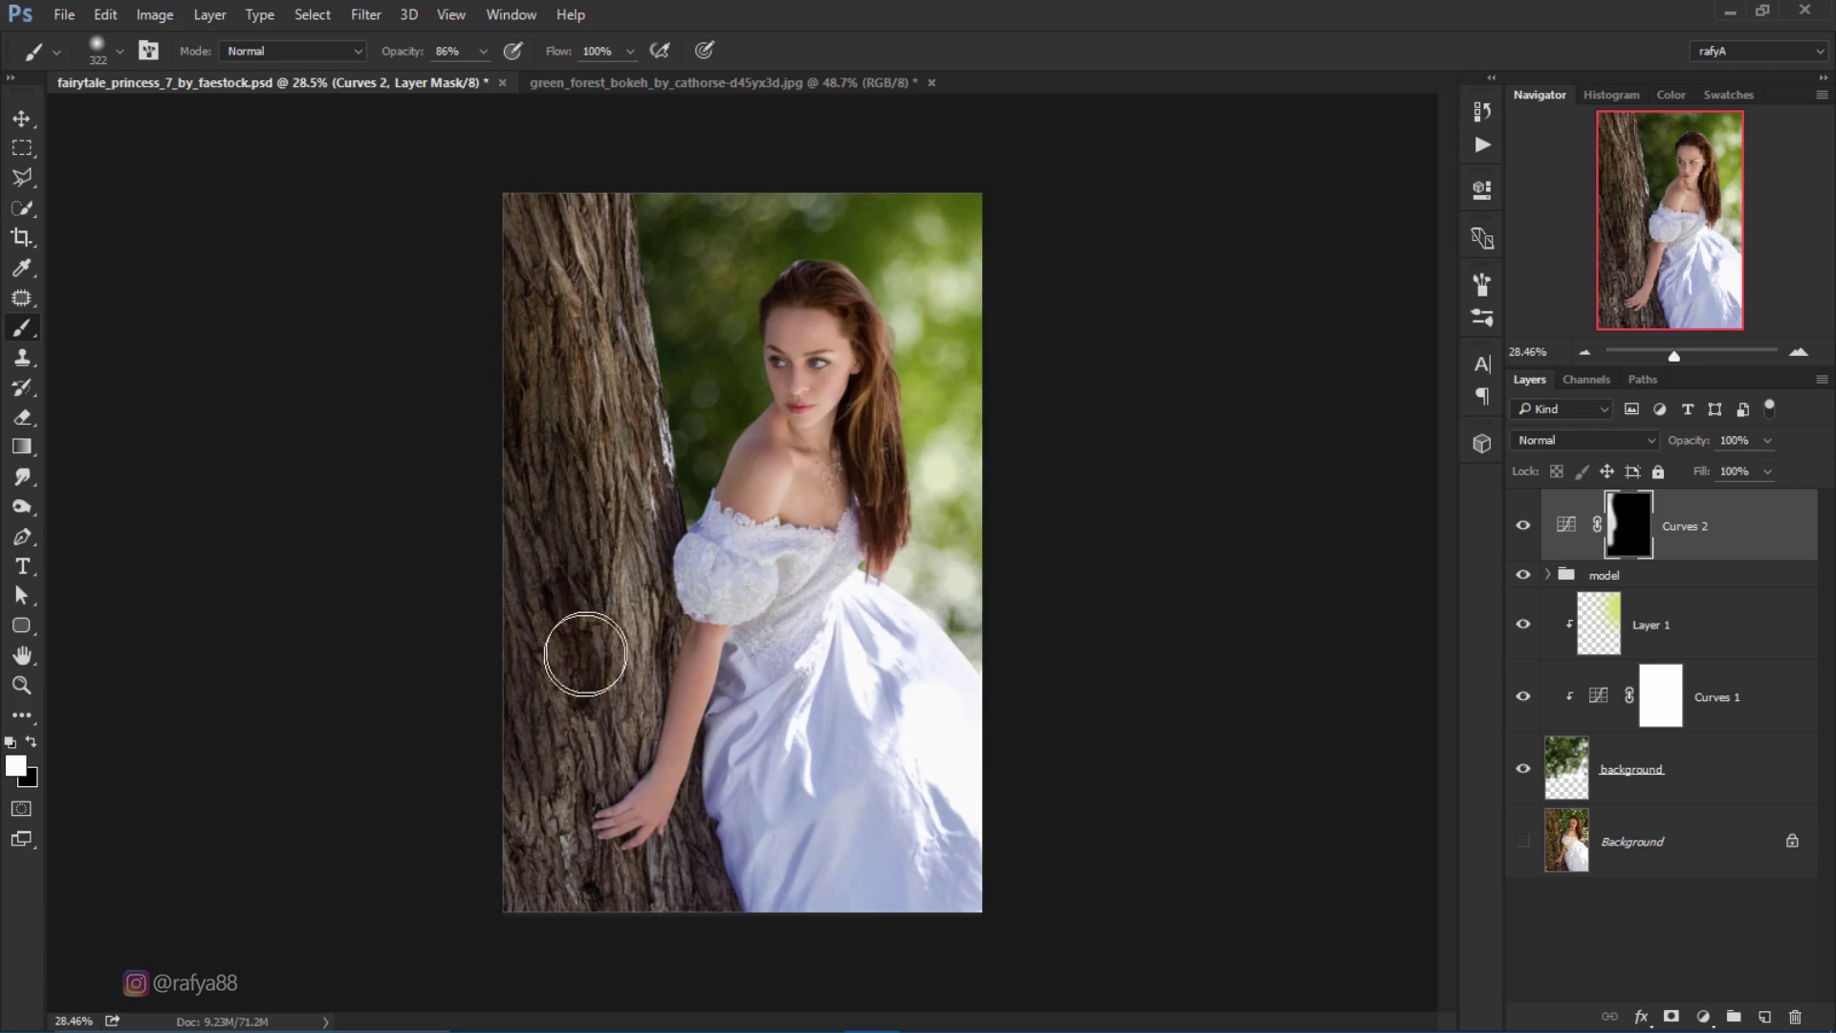
mouse_move(541, 381)
mouse_down()
mouse_move(504, 767)
mouse_move(586, 894)
mouse_move(653, 881)
mouse_move(651, 701)
mouse_up()
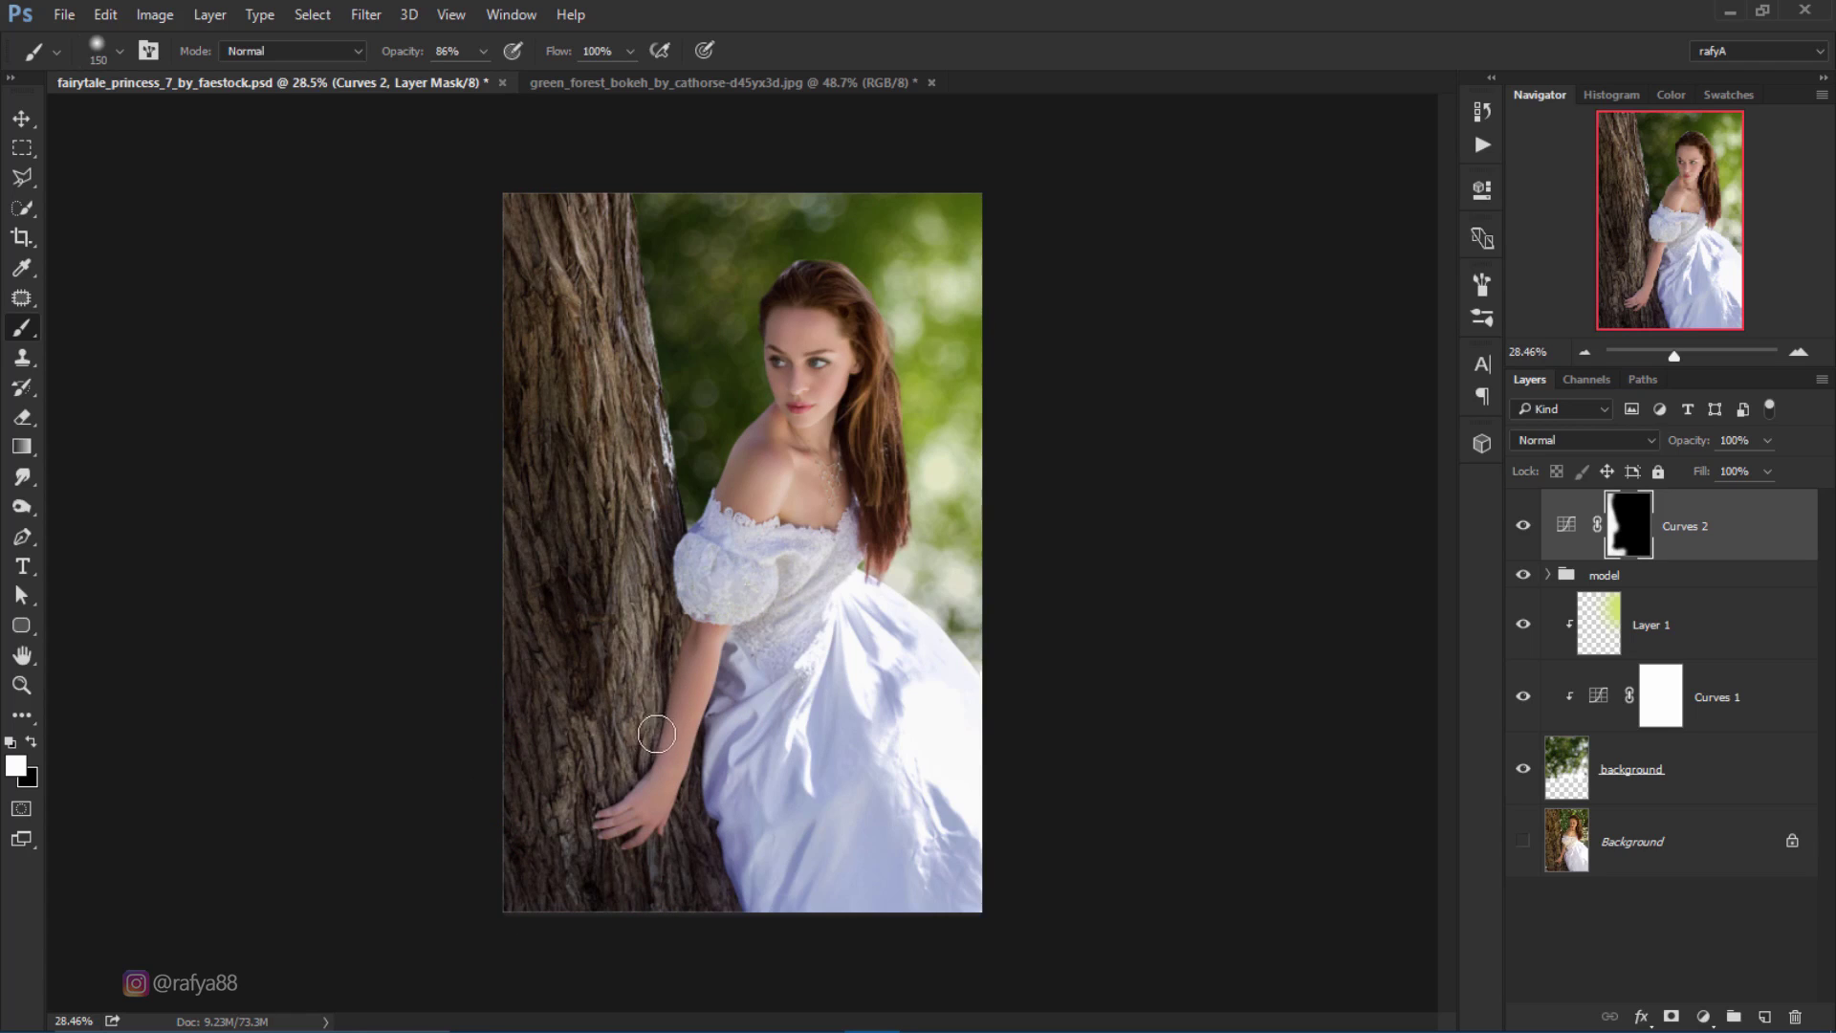
drag(657, 734, 691, 612)
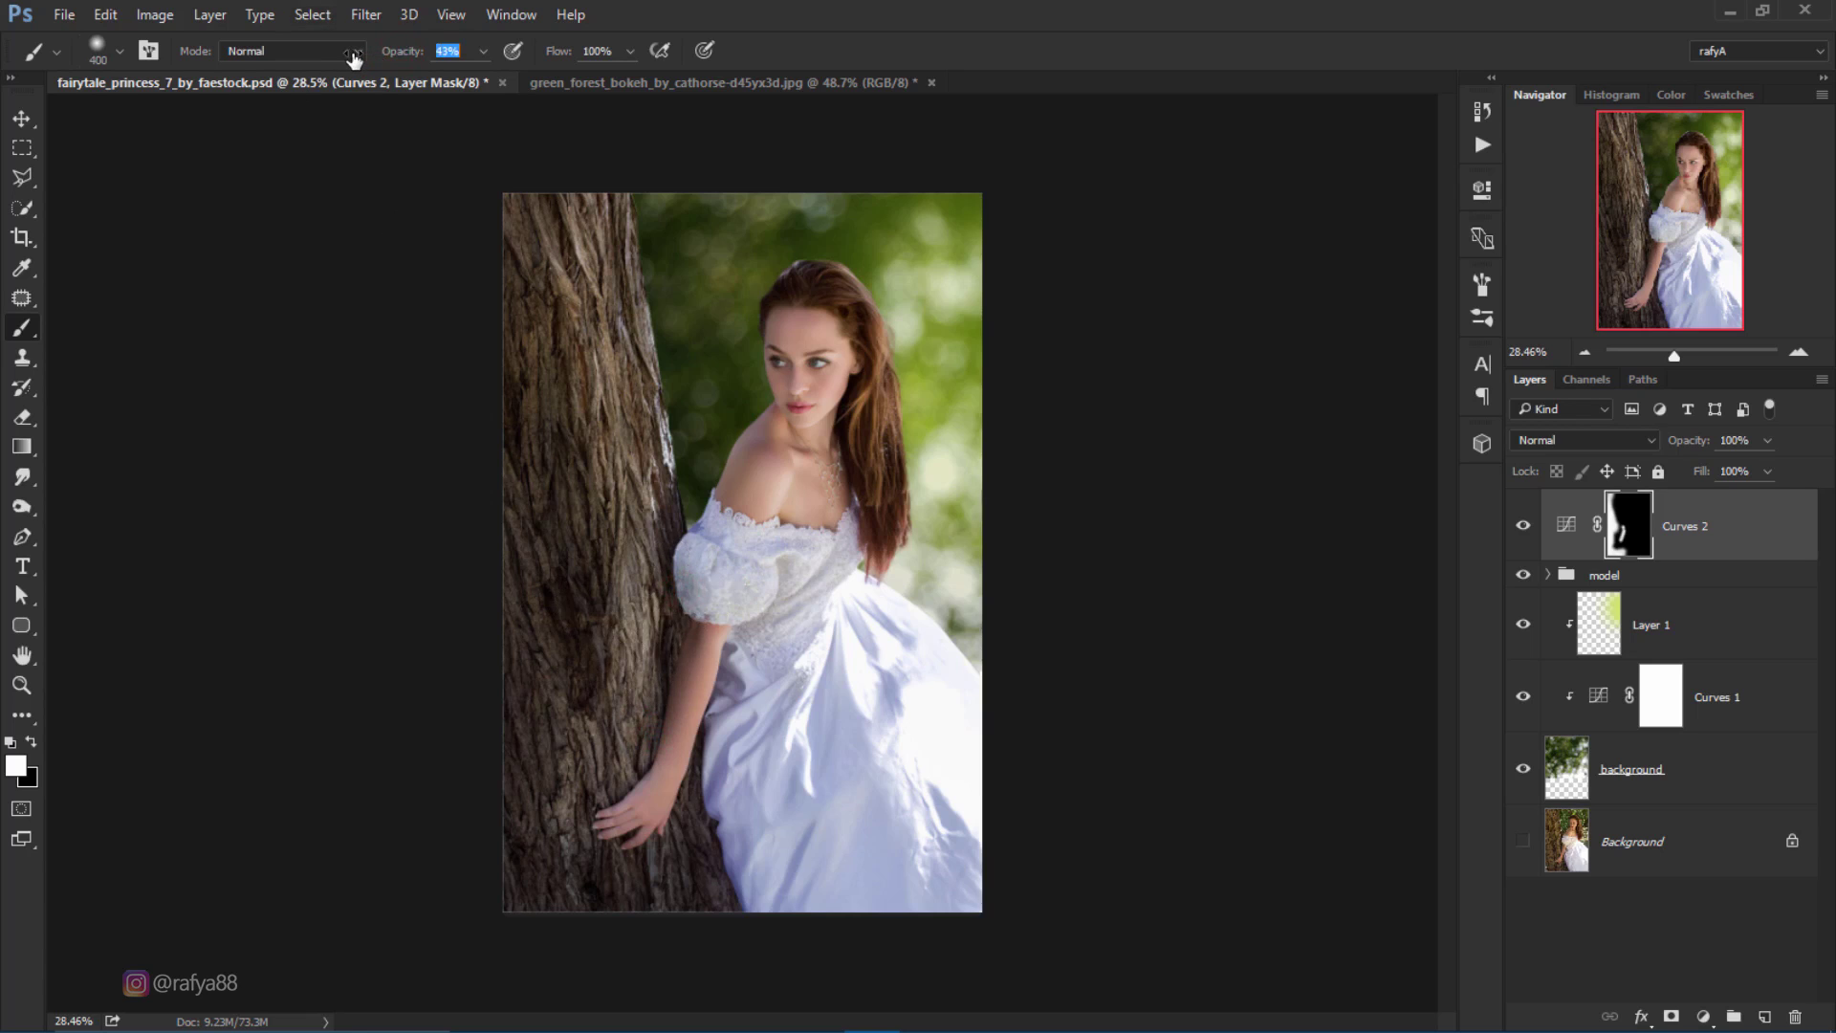
Step: With a larger brush, paint darkening over the trunk base and the lower dress
key(bracketright)
key(bracketright)
key(bracketright)
click(597, 608)
click(585, 687)
click(541, 828)
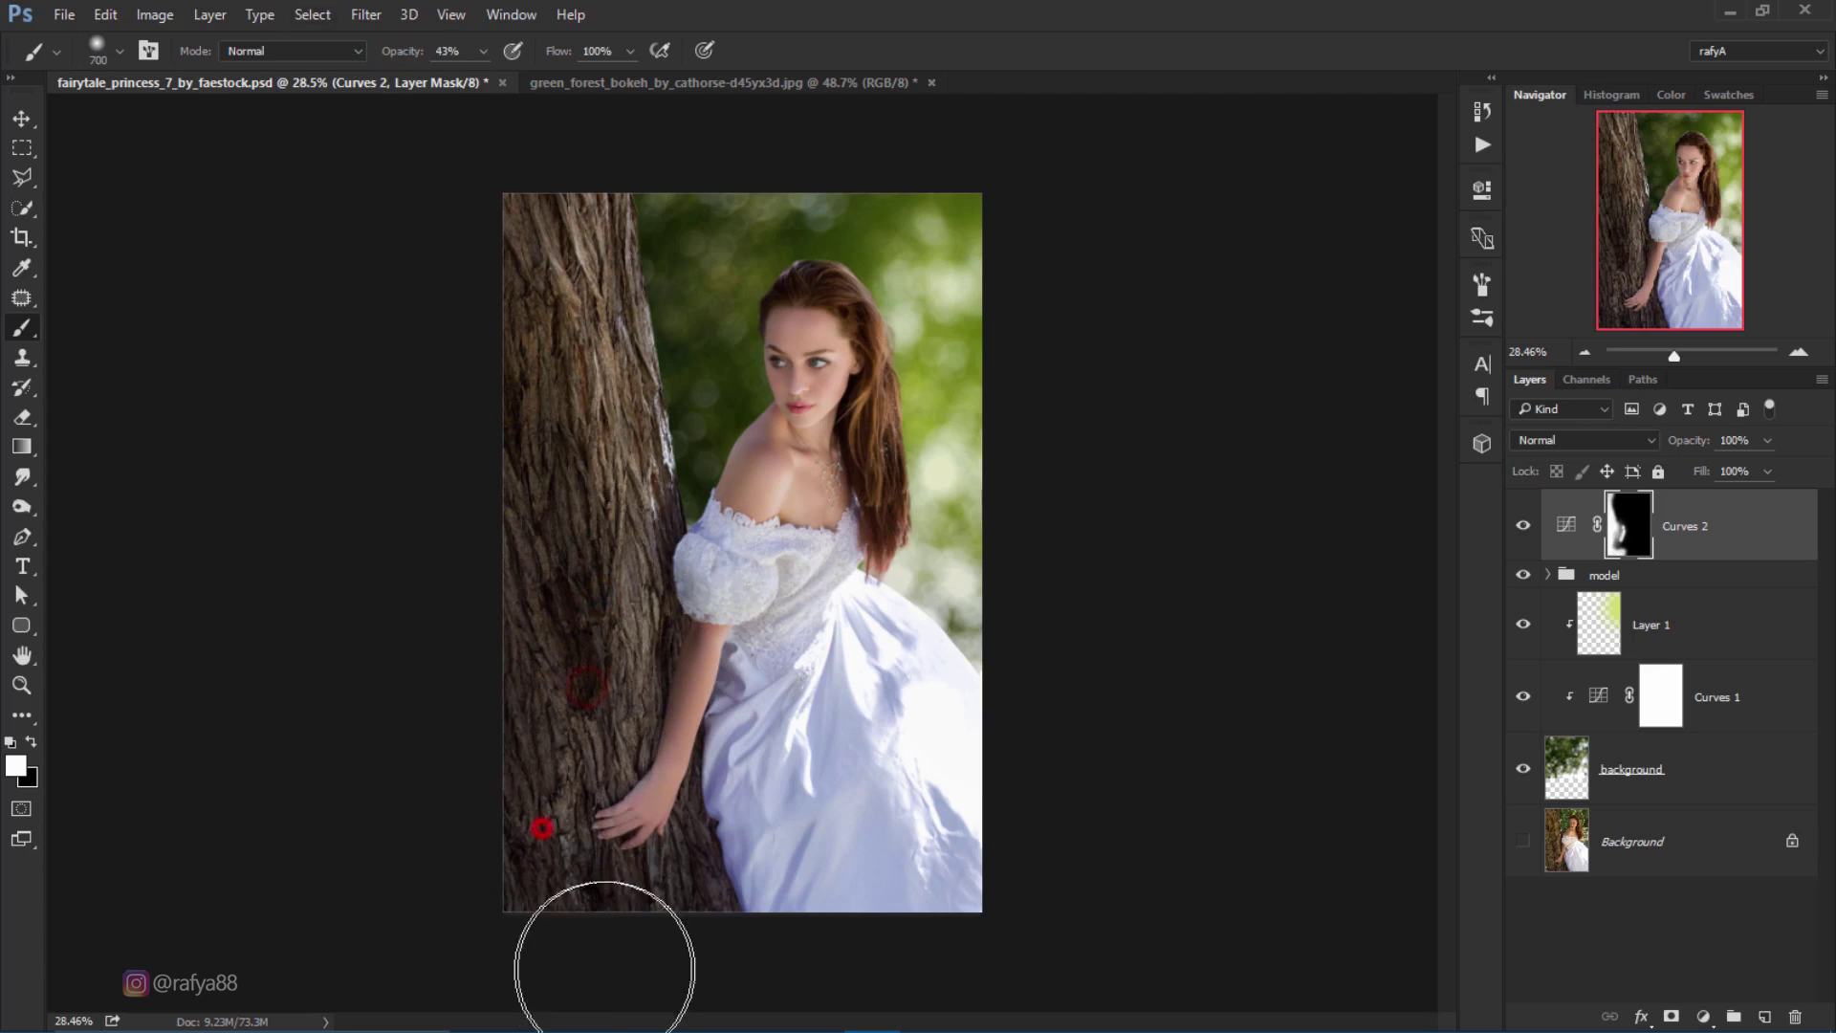
click(595, 846)
click(759, 811)
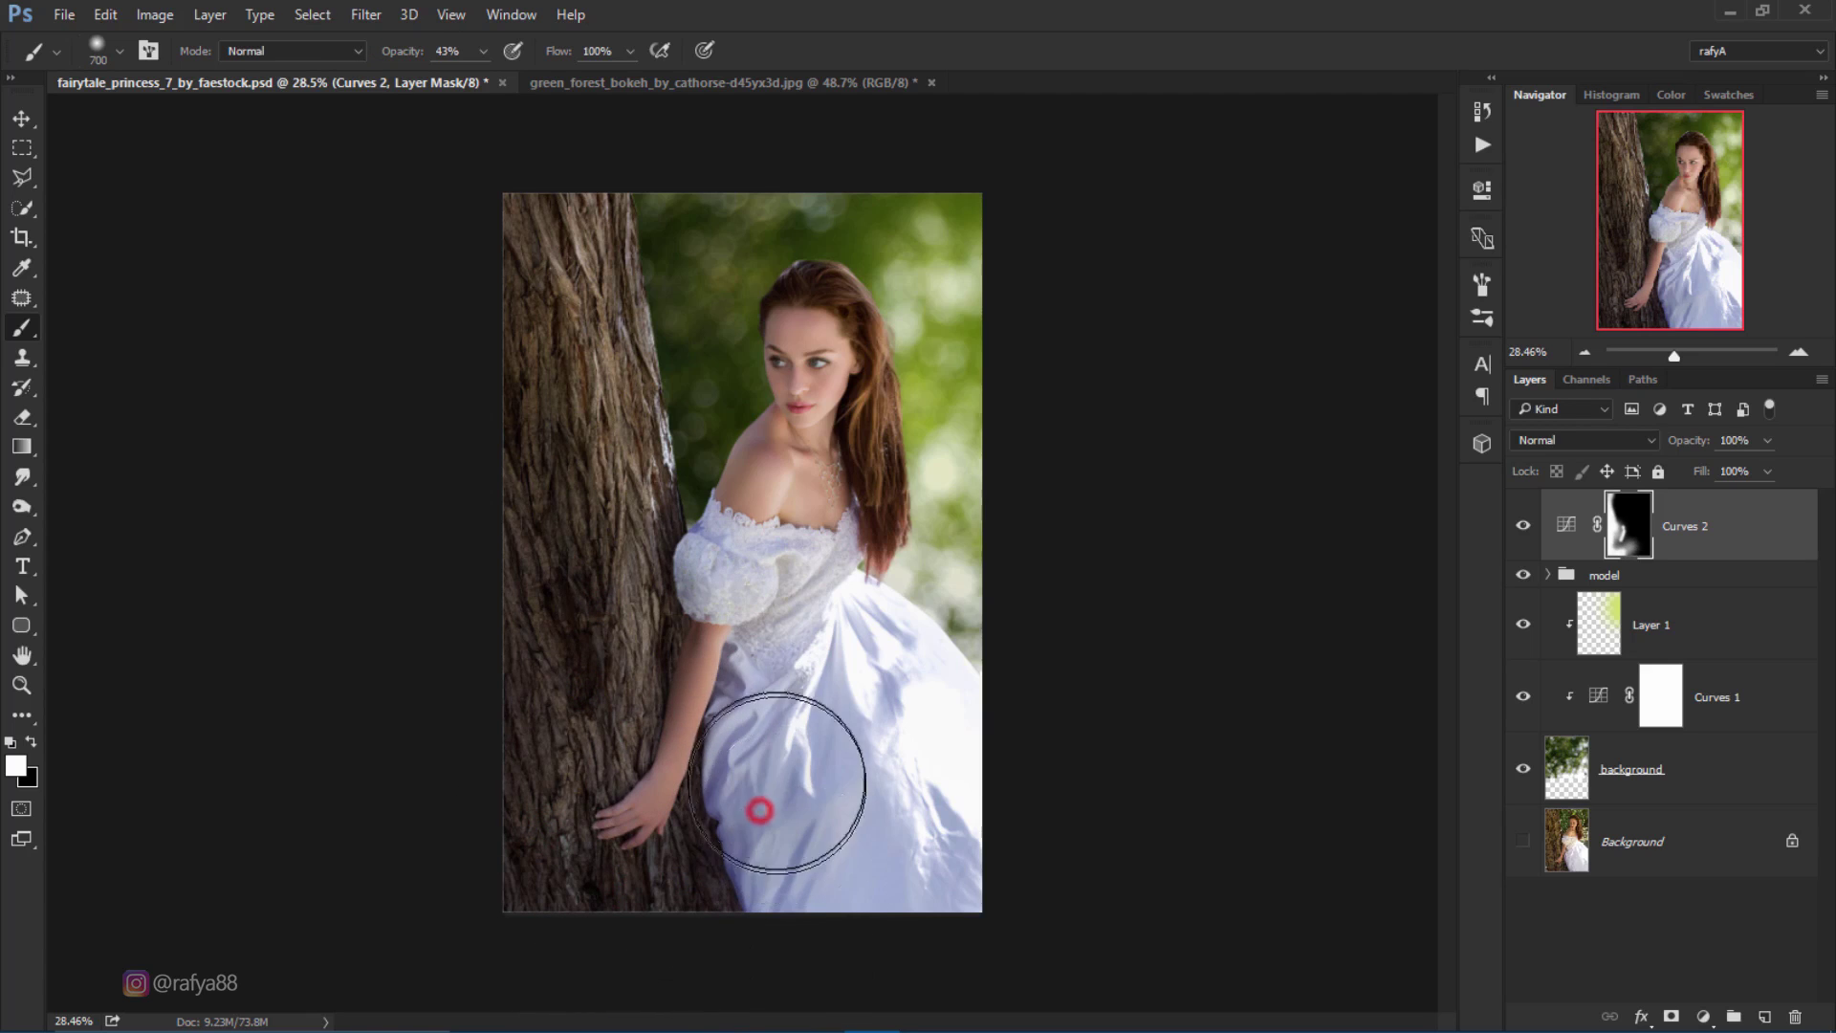
click(779, 722)
click(790, 637)
click(884, 818)
click(932, 745)
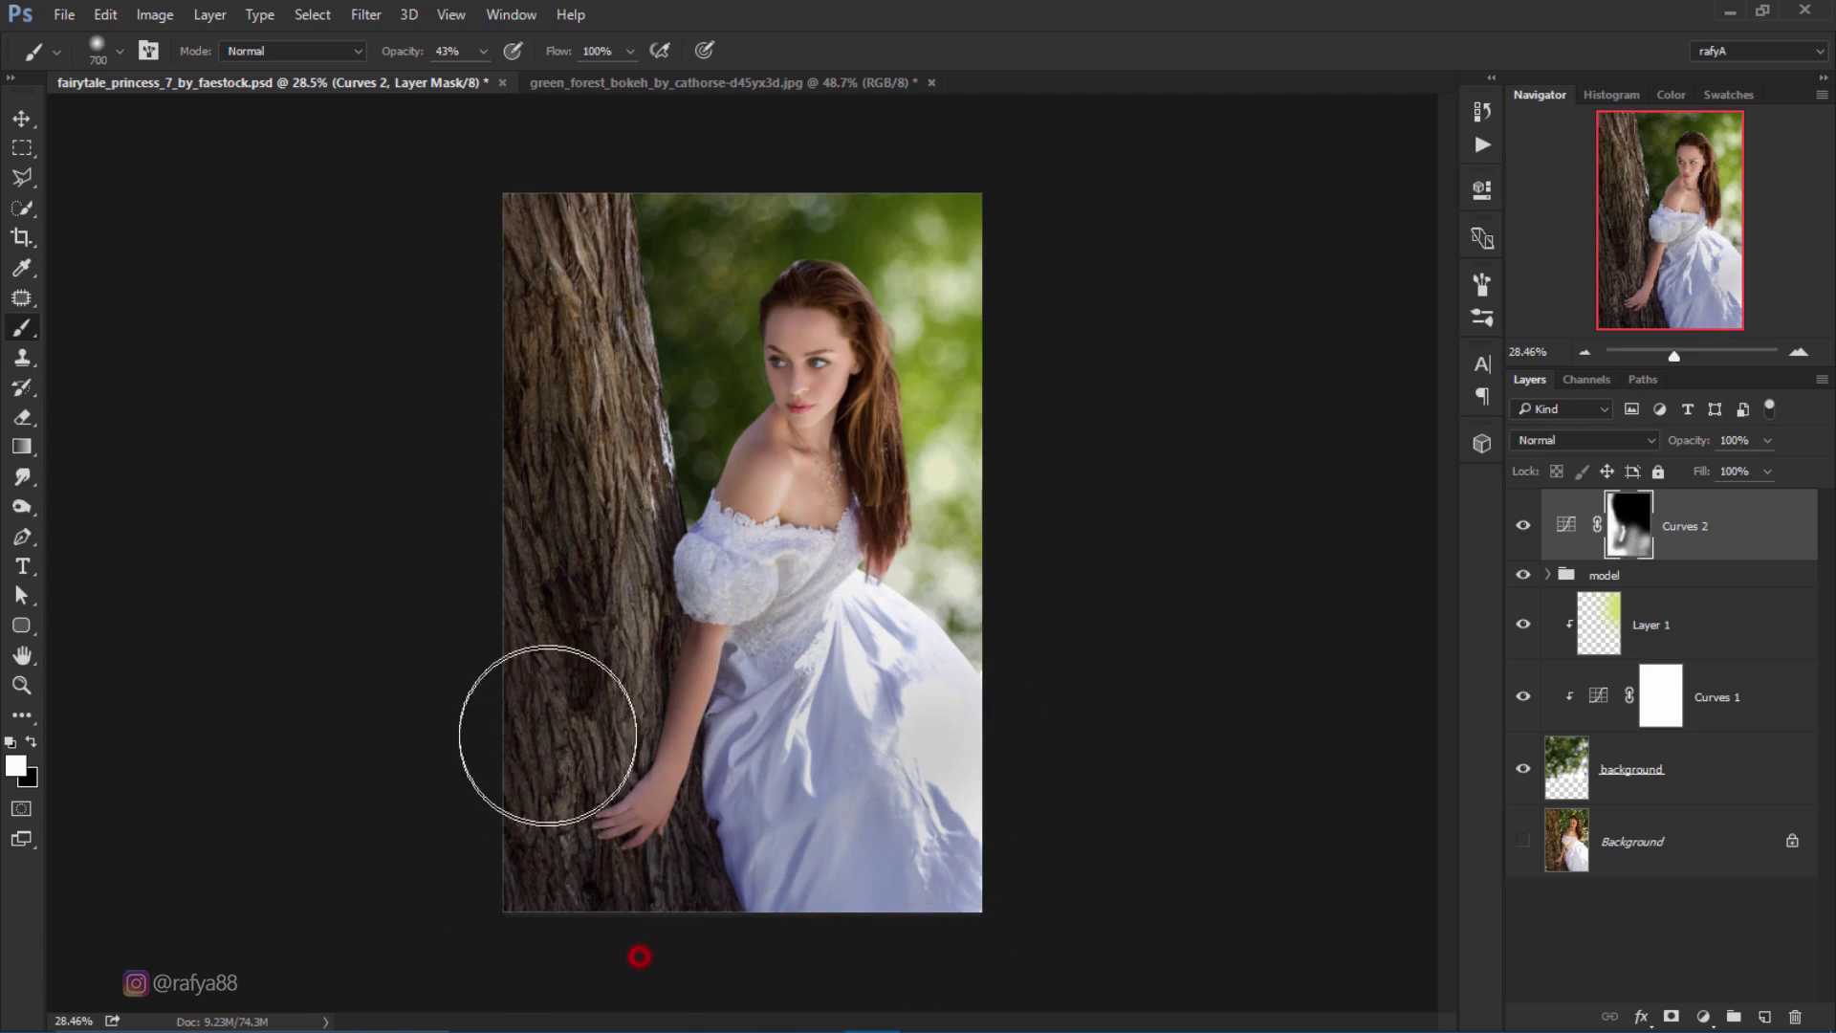
Step: Darken the upper and left trunk with a 400 px brush, compare, and select the Curves 2 thumbnail
click(573, 521)
key(bracketleft)
key(bracketleft)
key(bracketleft)
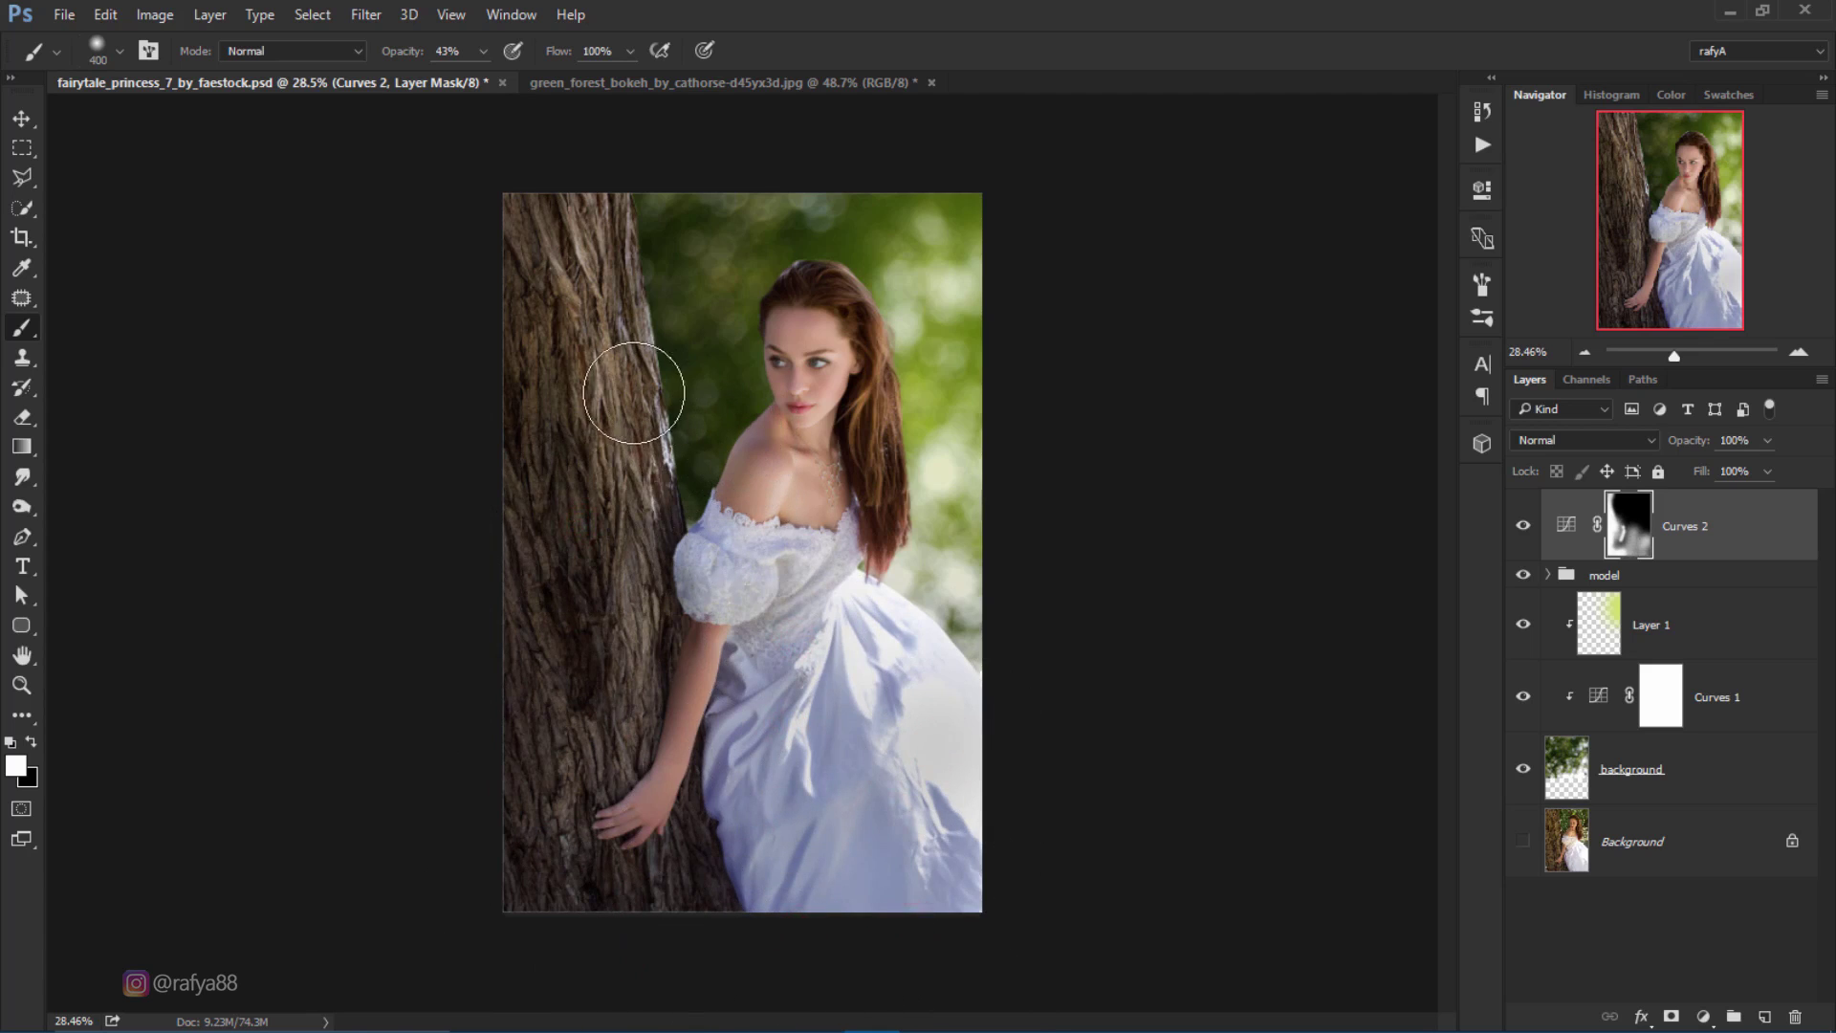
click(521, 295)
click(511, 217)
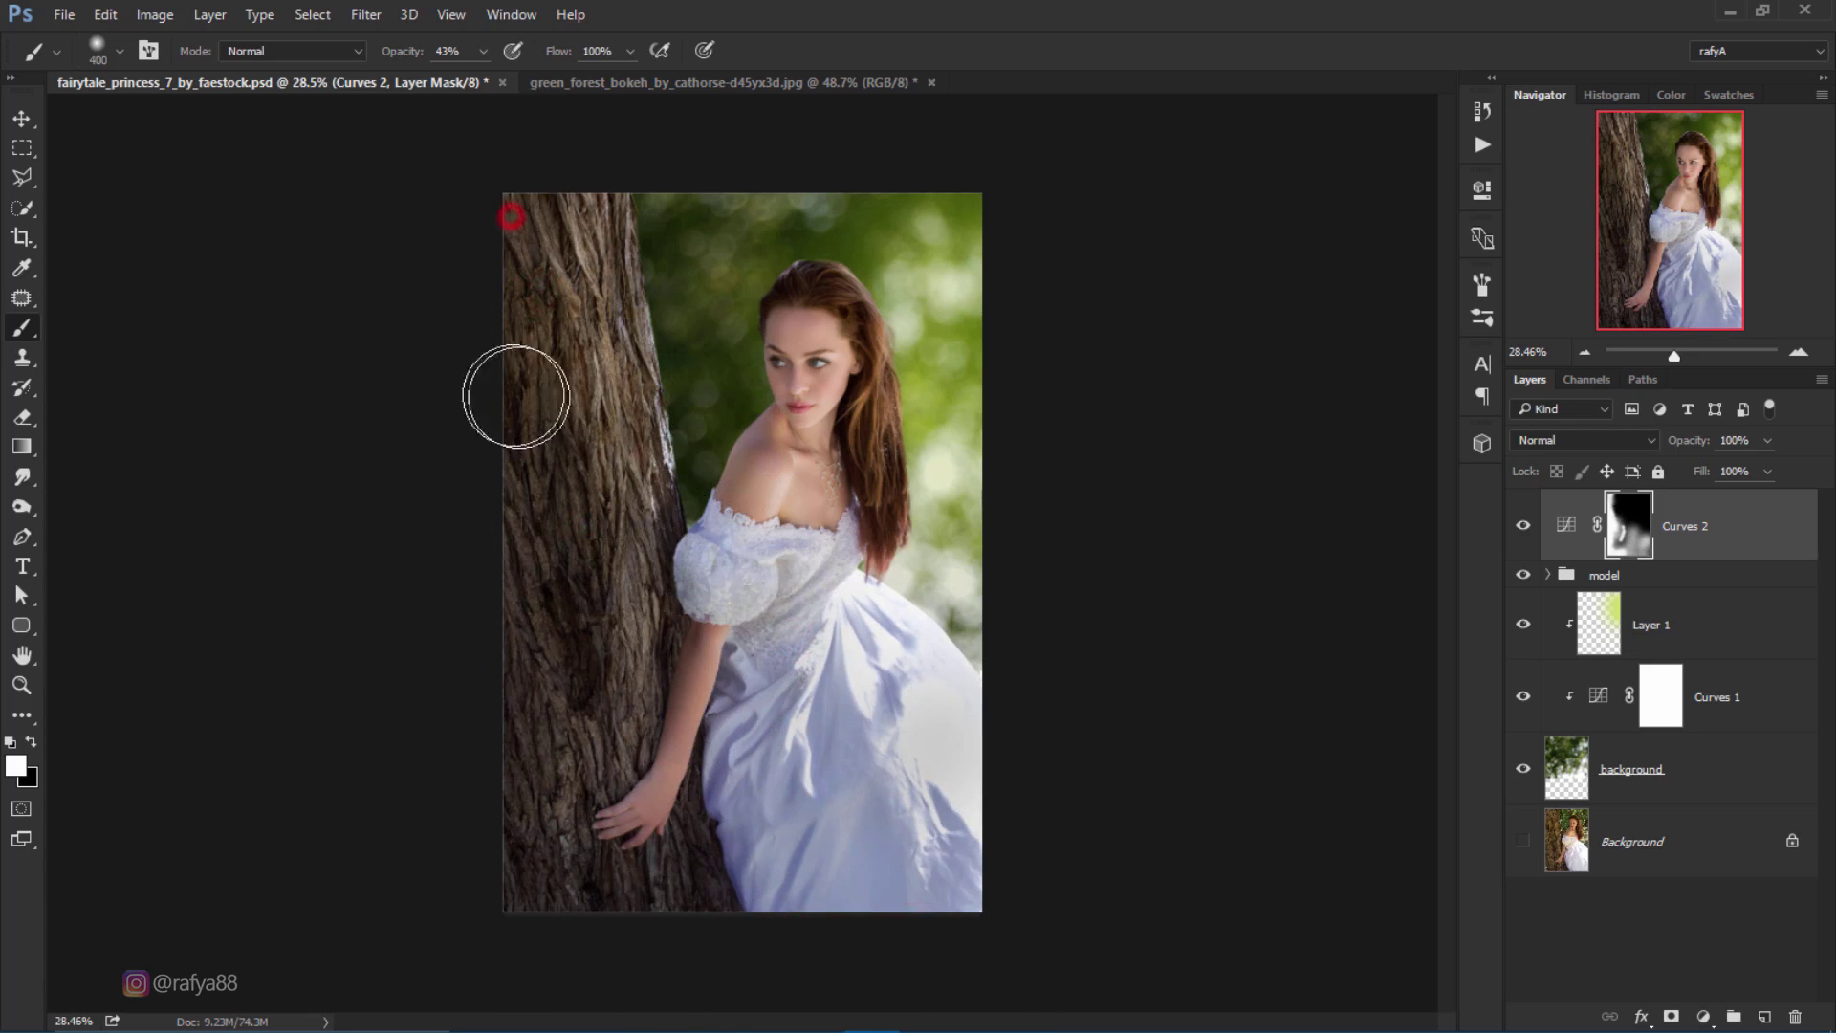
click(533, 438)
click(508, 643)
click(496, 371)
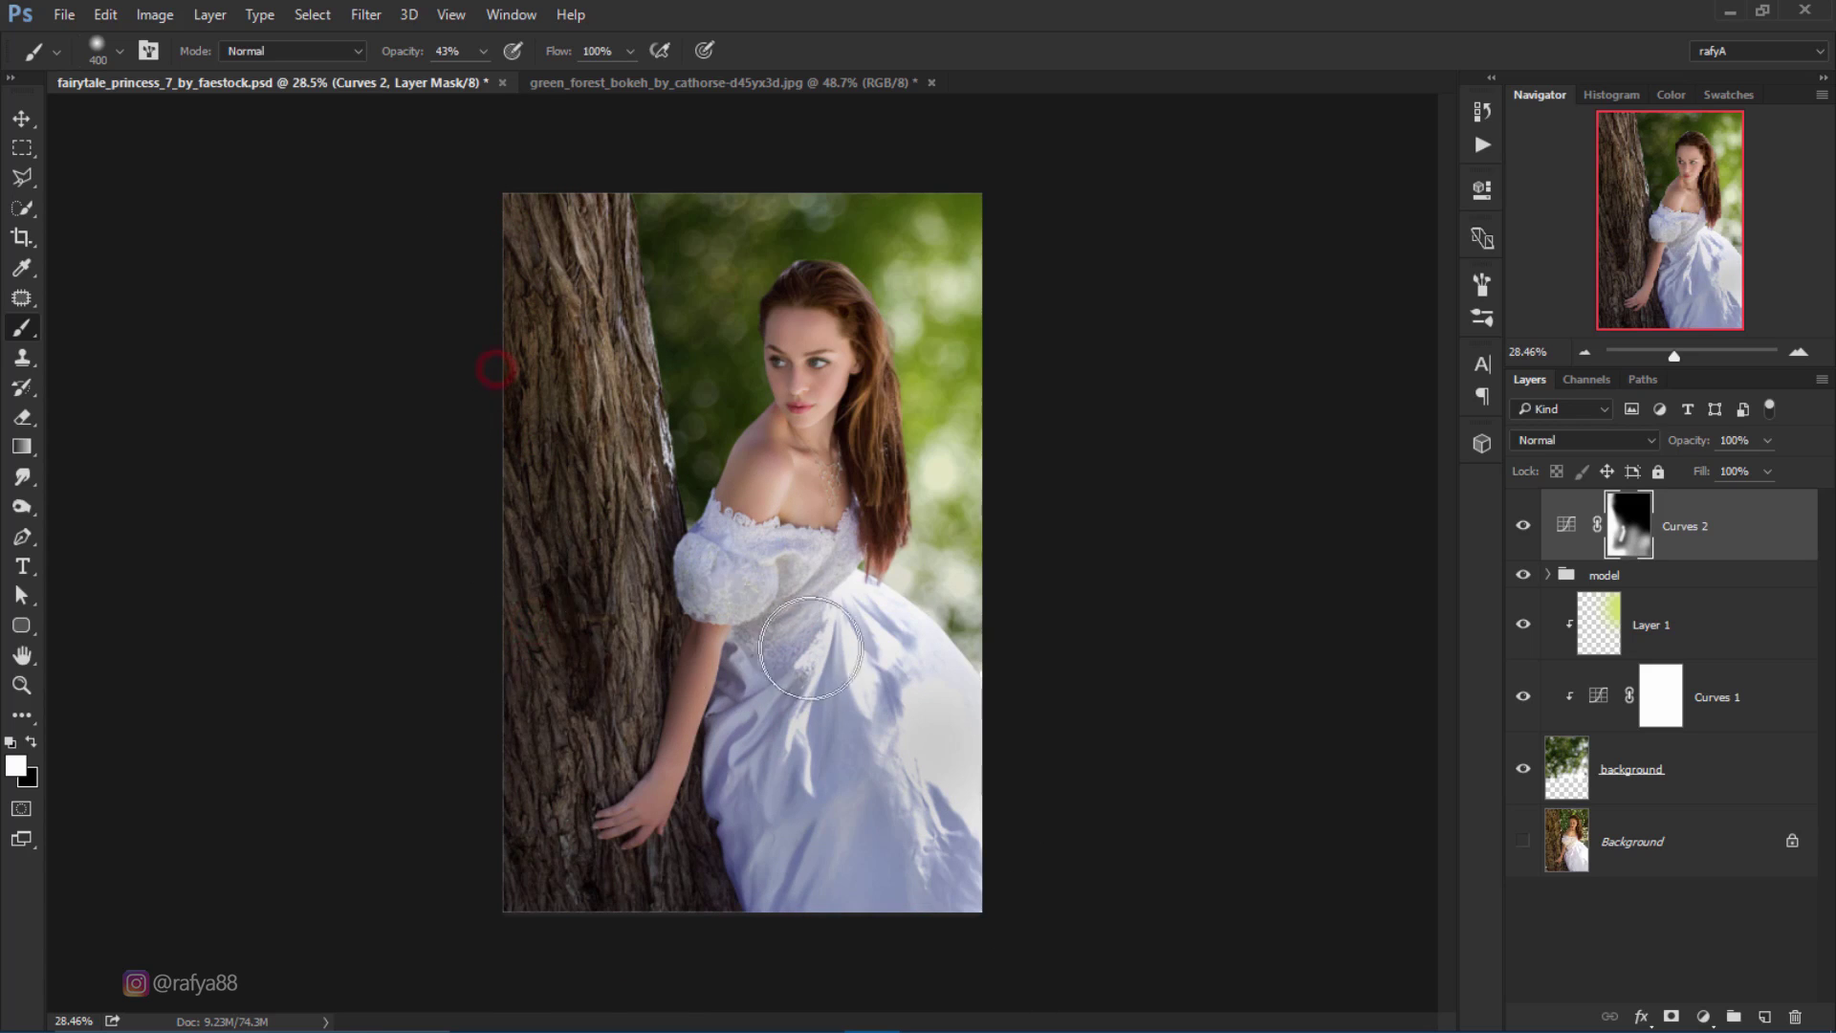
click(1523, 527)
scroll(944, 452, down, 2)
scroll(840, 375, down, 1)
scroll(840, 375, up, 5)
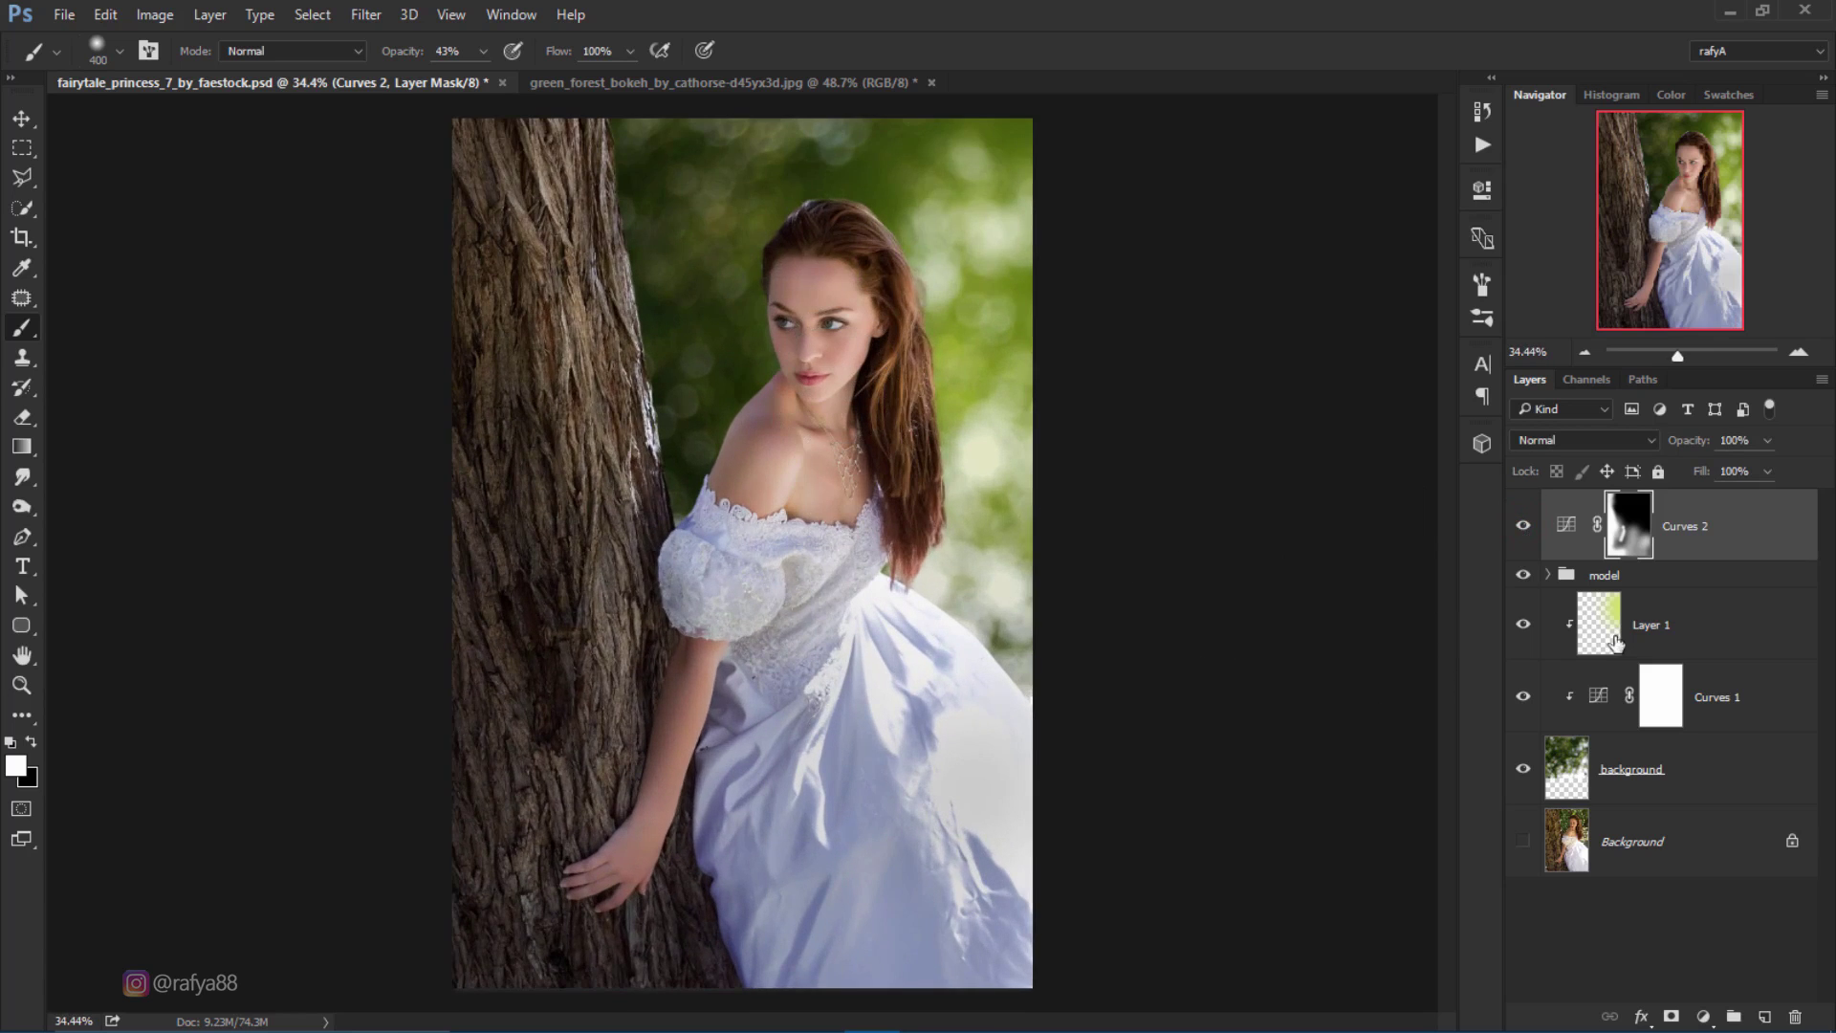
click(1753, 552)
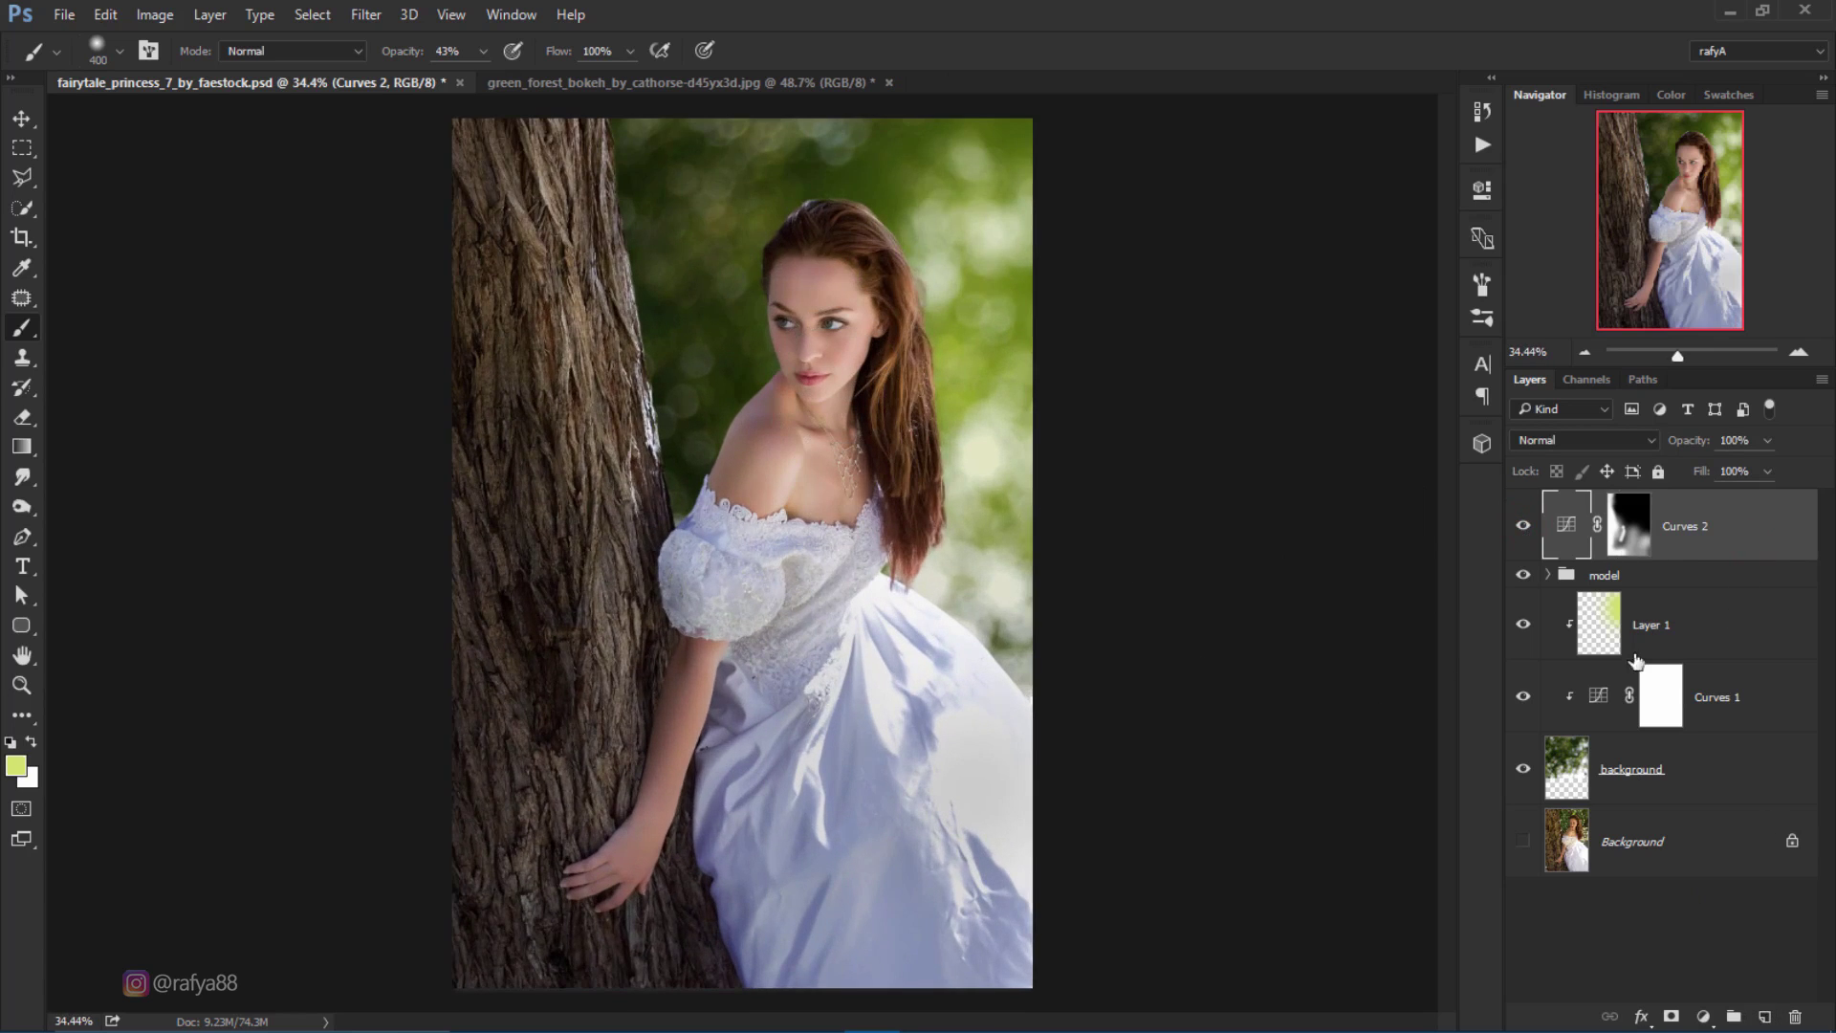
Step: Clip Curves 2 to the model and add a new Layer 2 clipped above it
click(1524, 527)
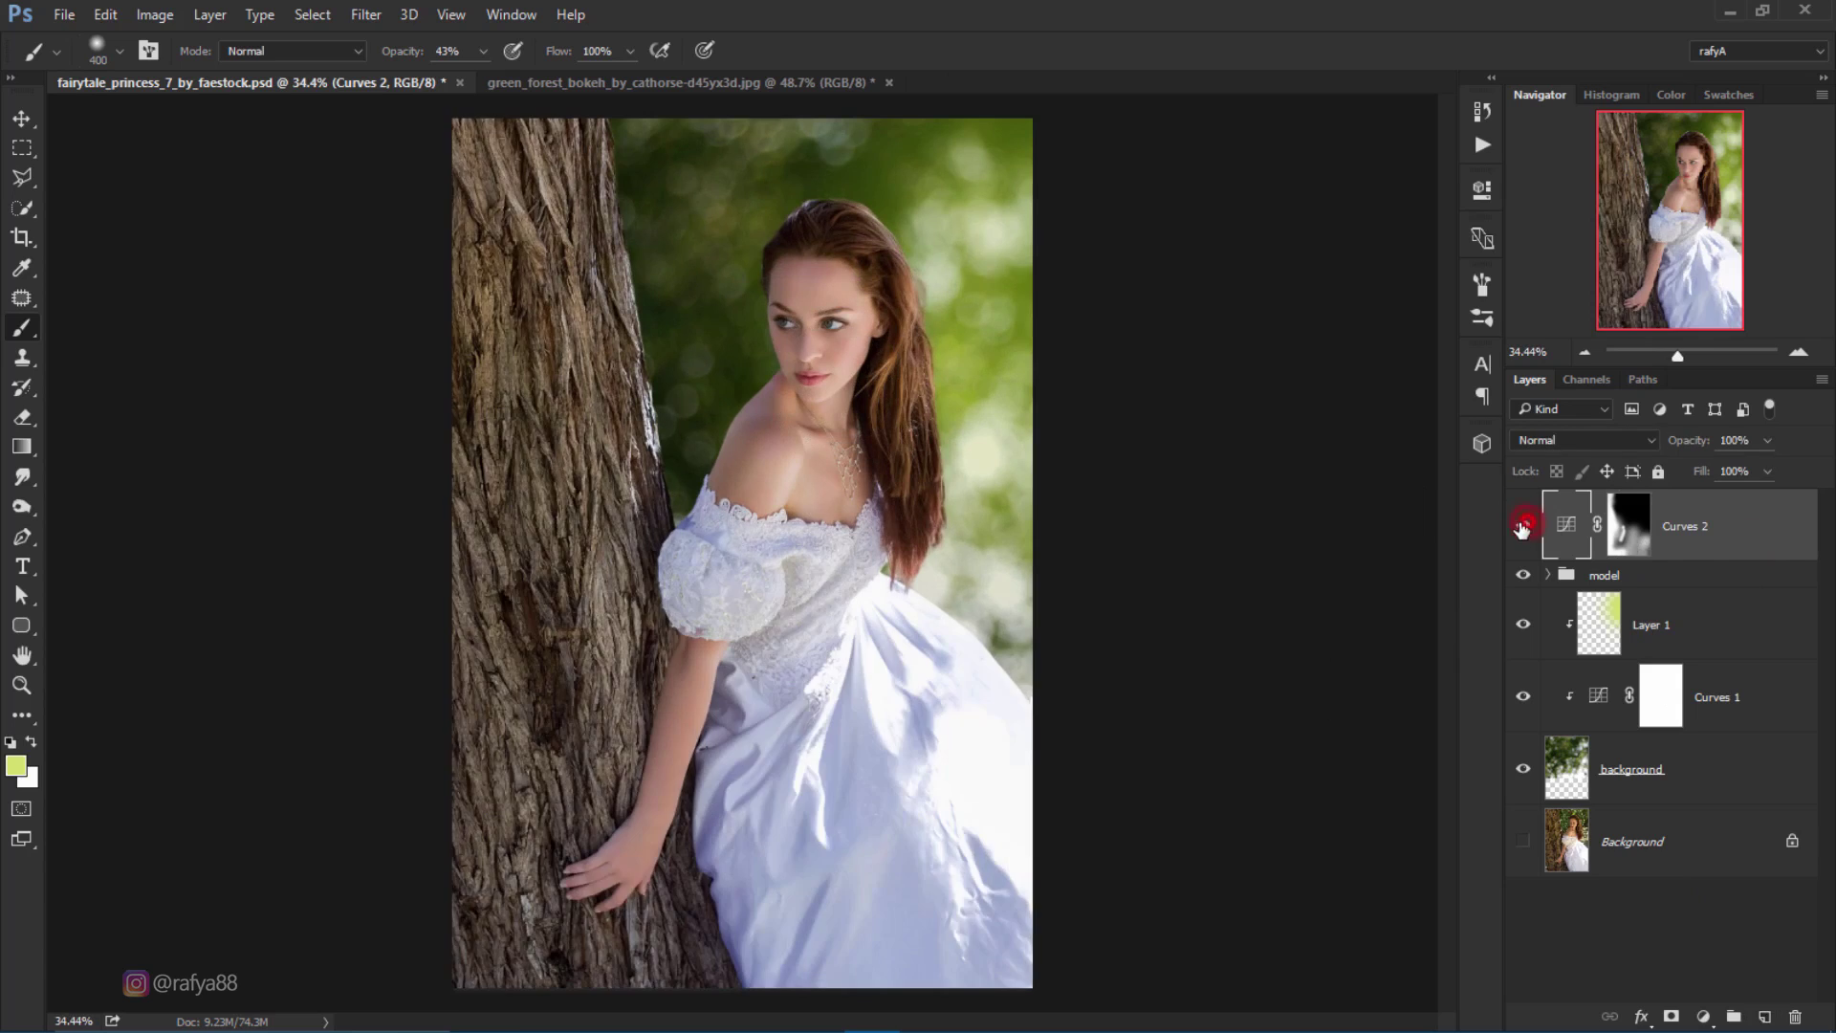
right_click(1753, 536)
click(1431, 565)
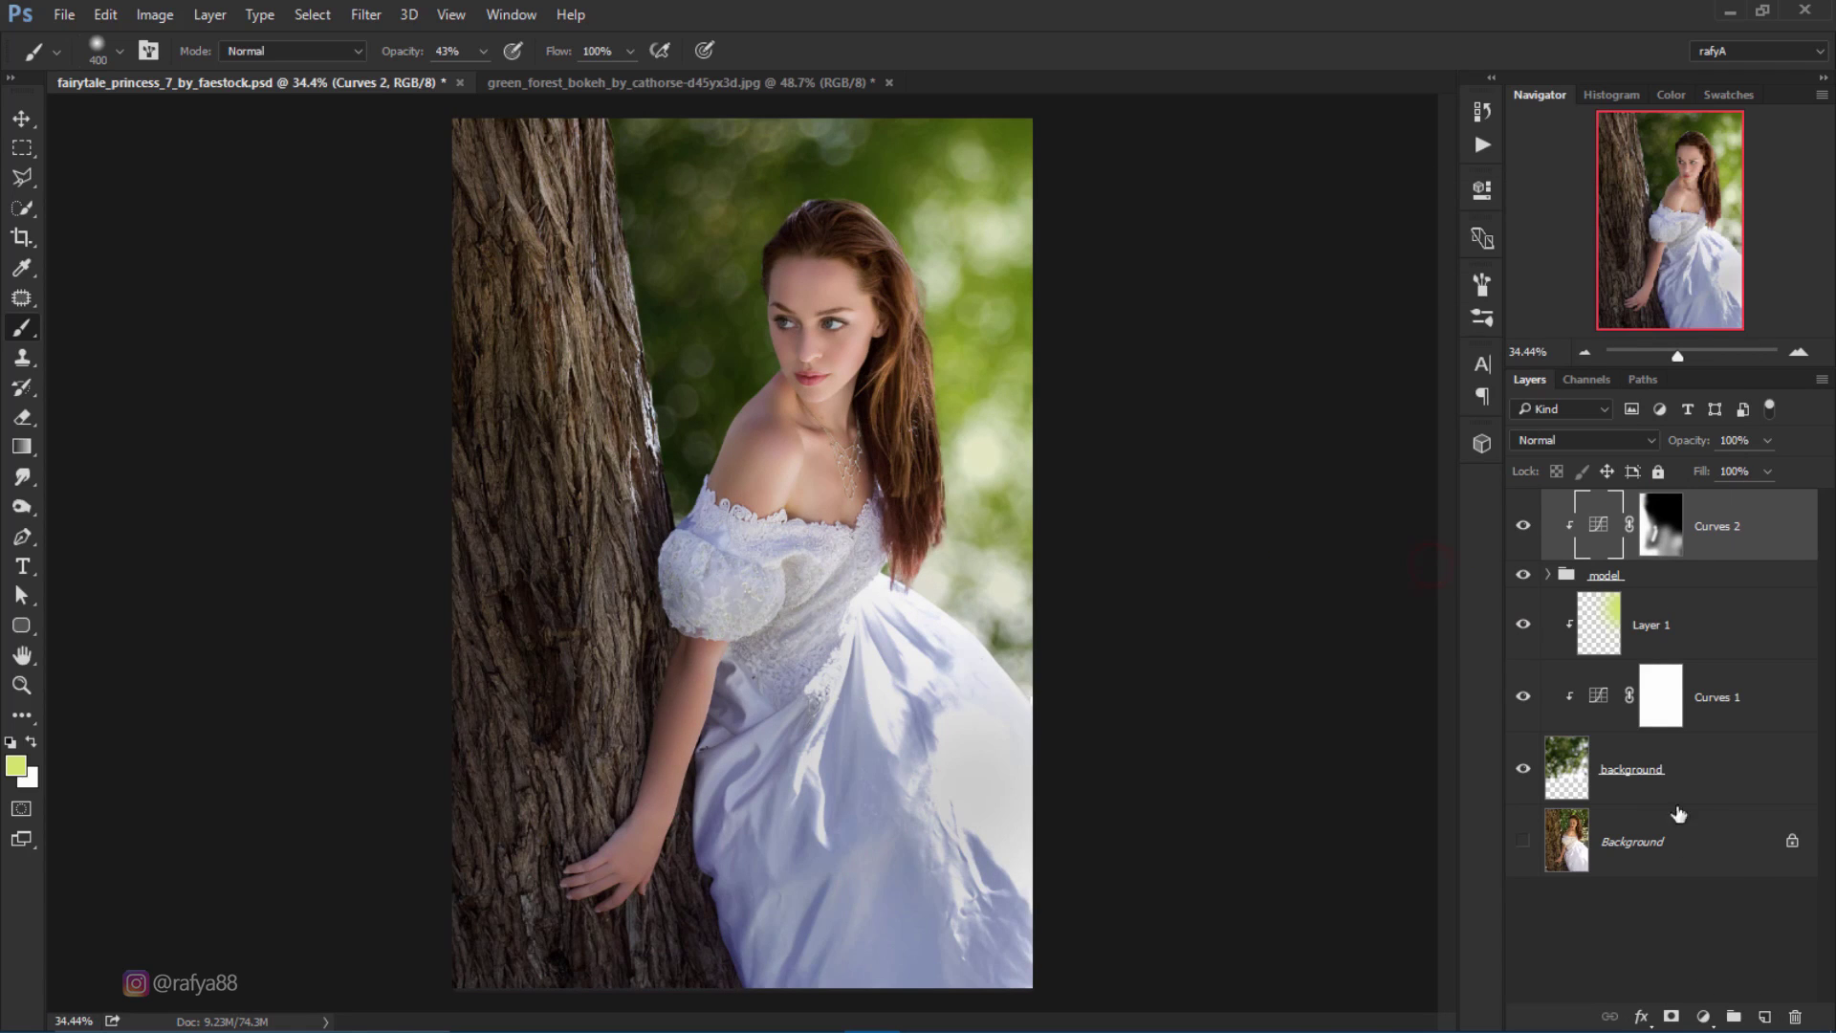
click(1764, 1016)
right_click(1680, 524)
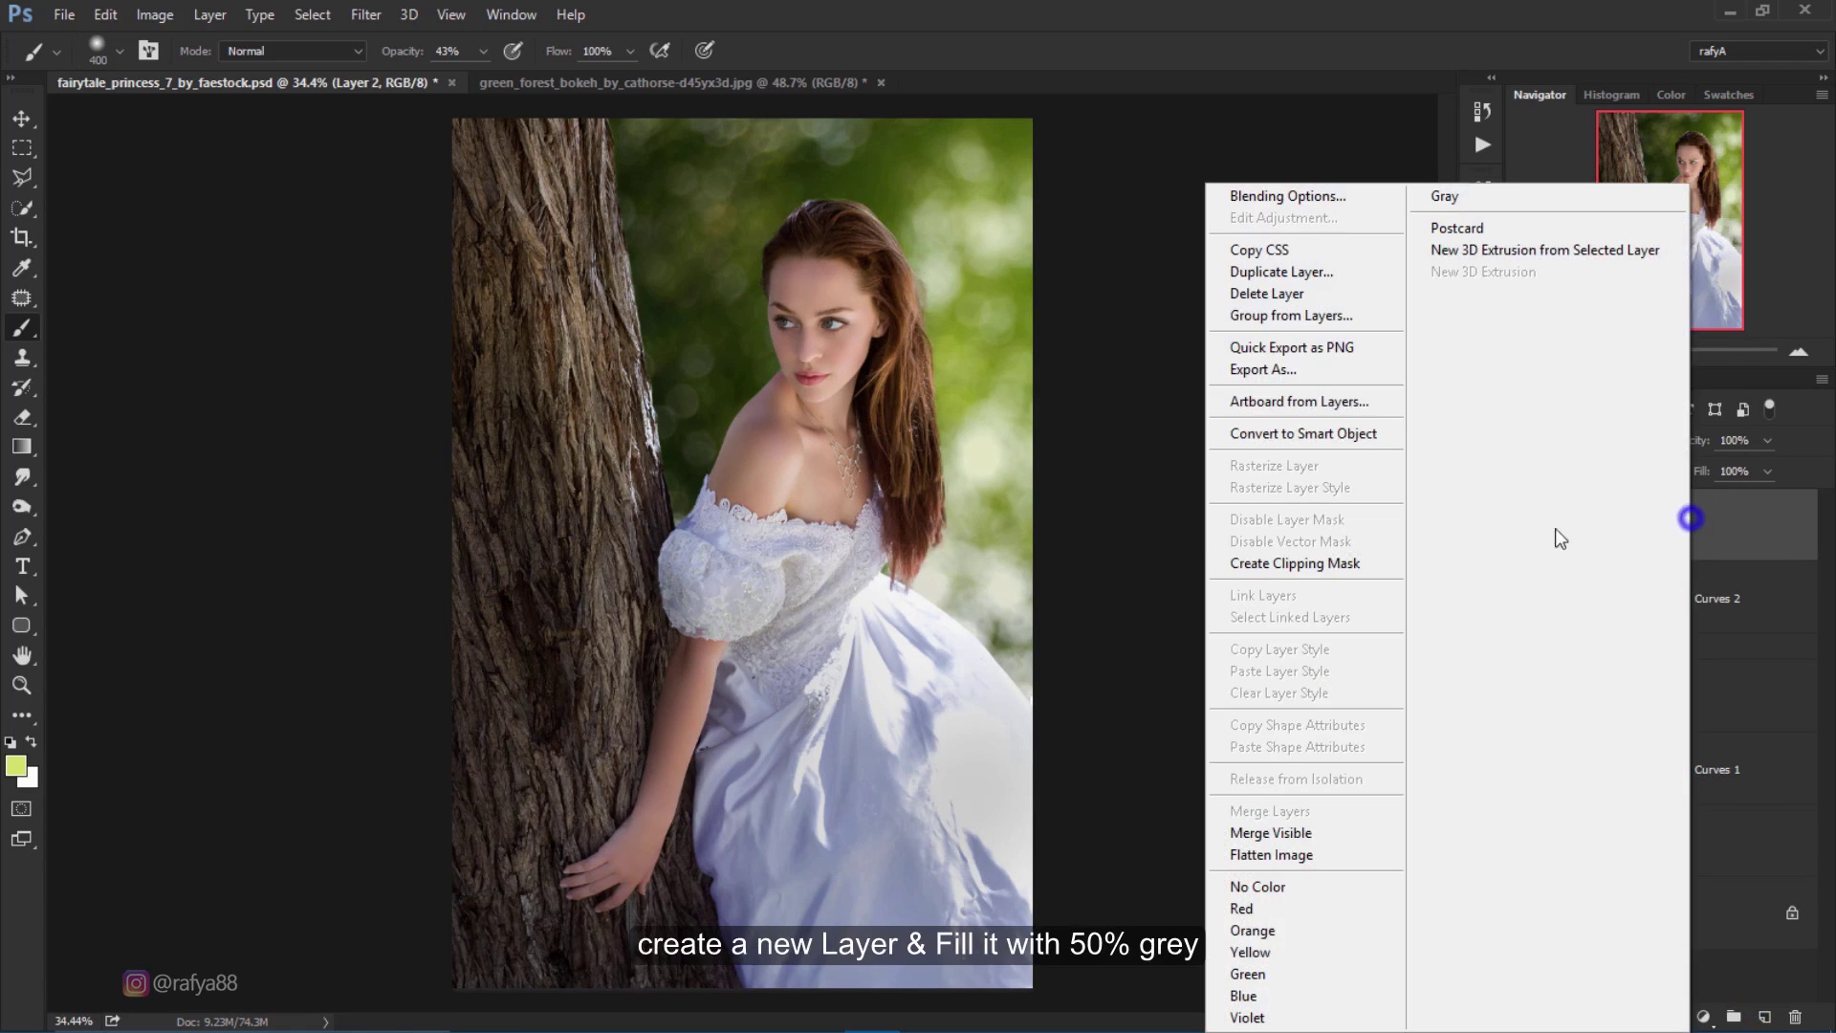
click(1317, 562)
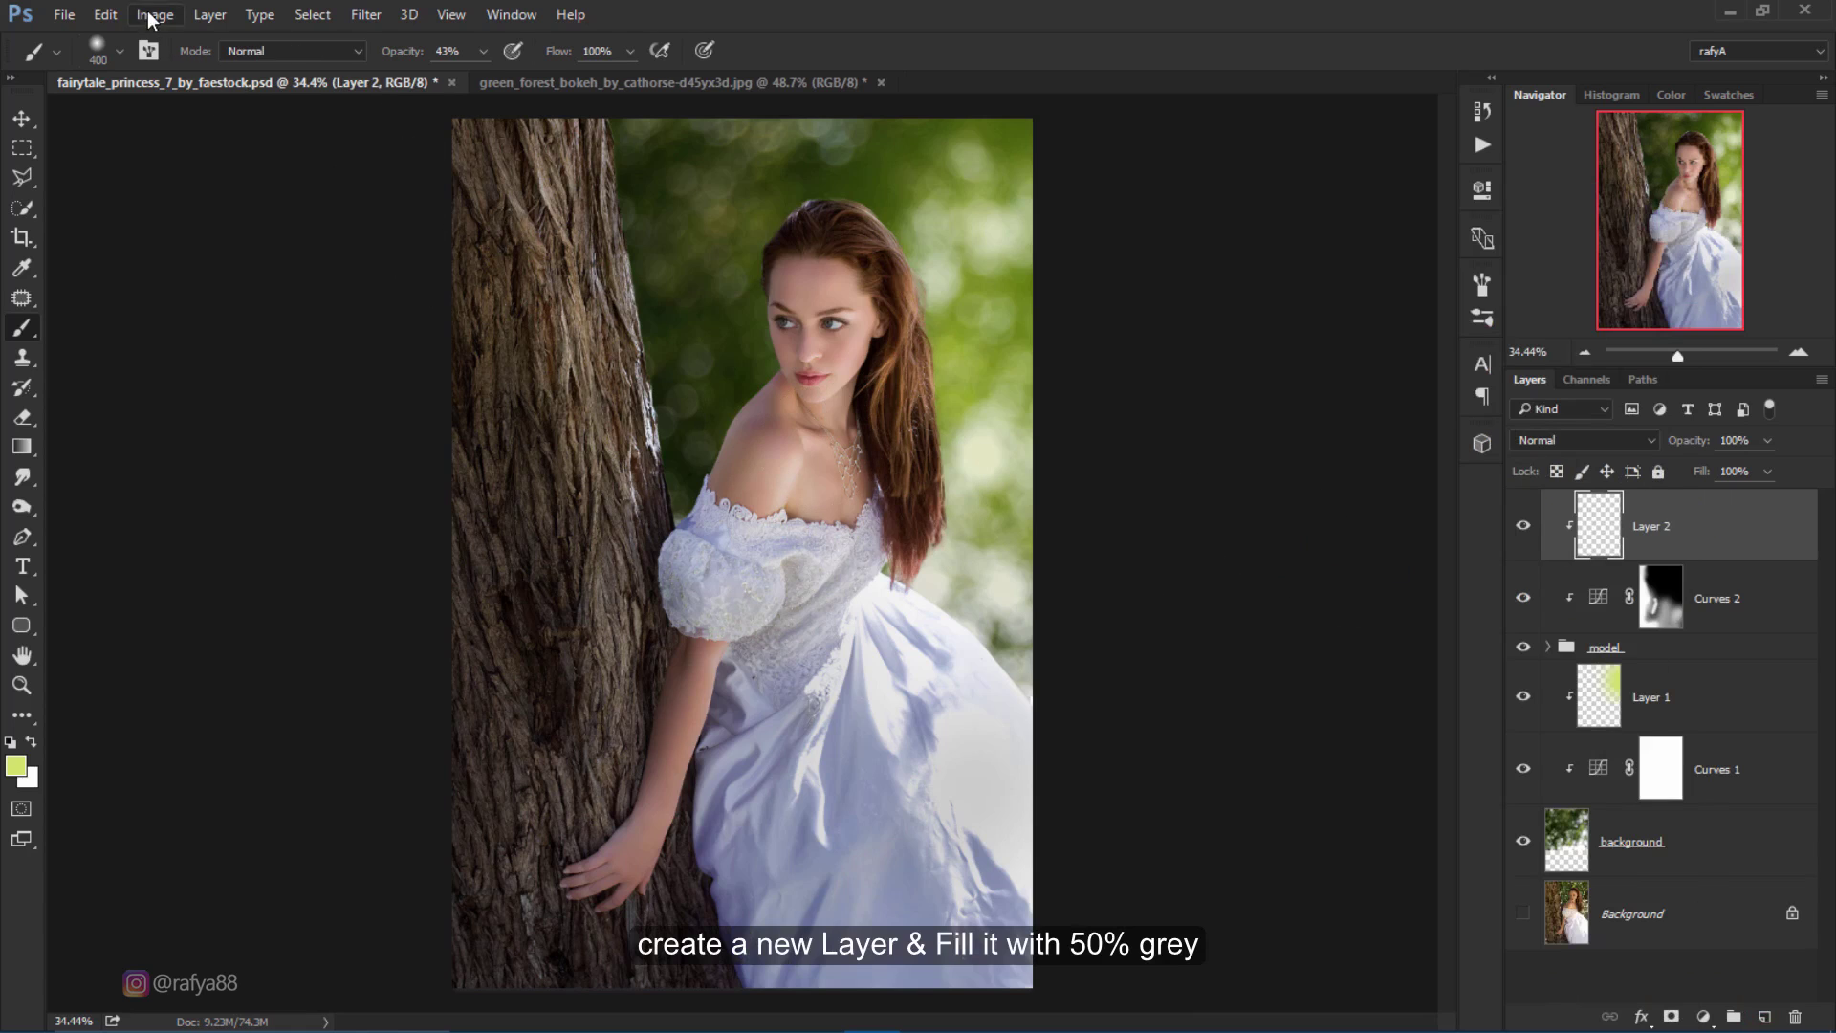
Step: Fill Layer 2 with 50% Gray and set its blend mode to Overlay
click(107, 14)
click(122, 343)
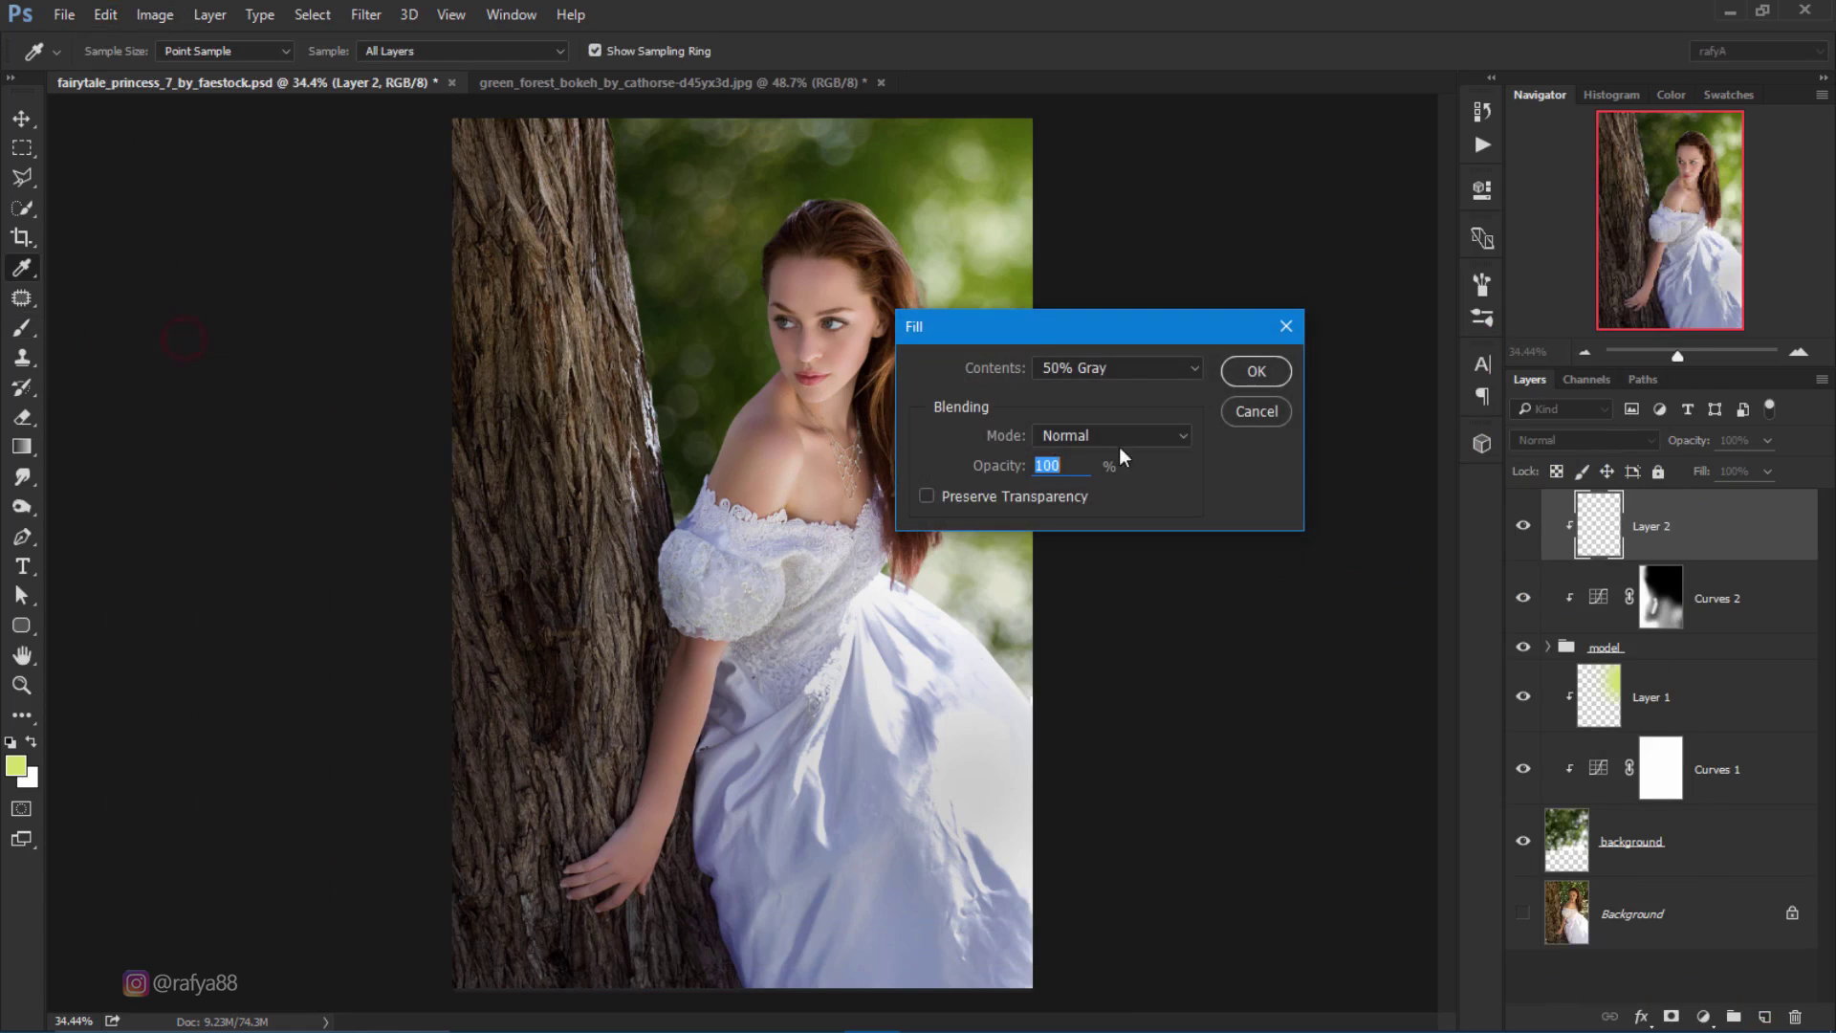
click(1130, 370)
click(1126, 532)
click(1254, 373)
key(b)
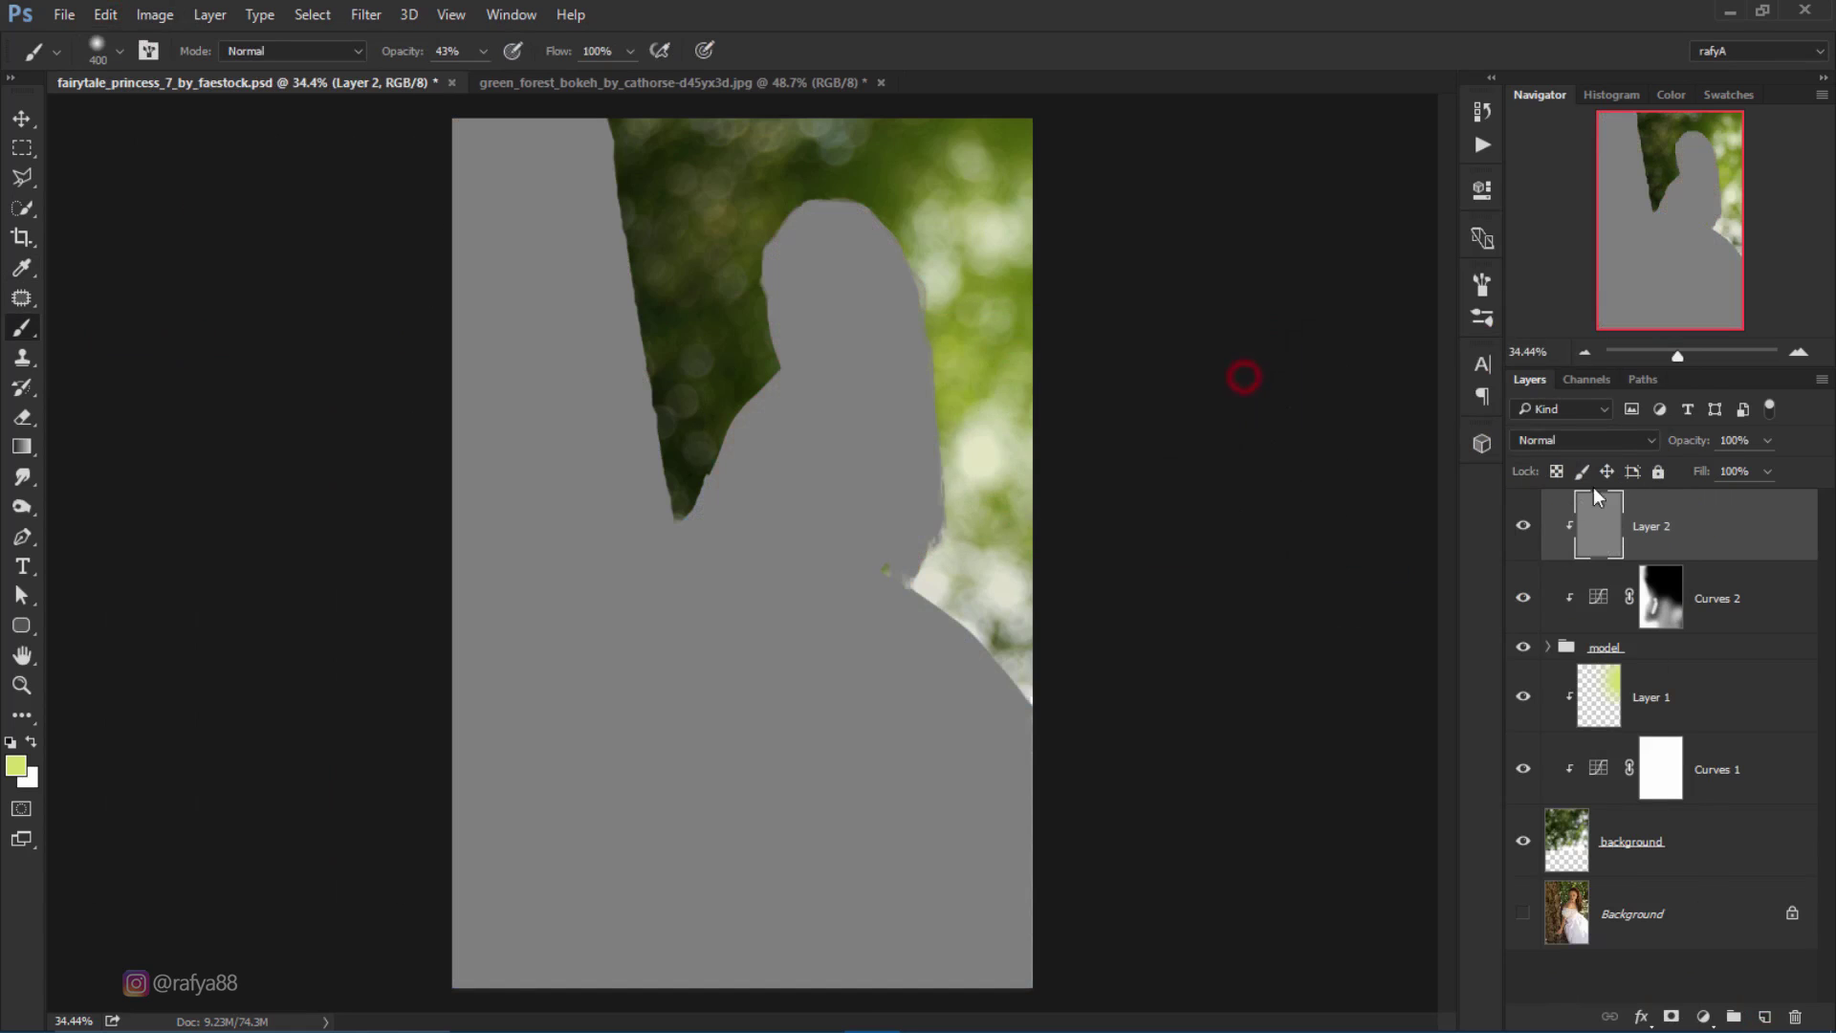
click(1623, 442)
click(1580, 639)
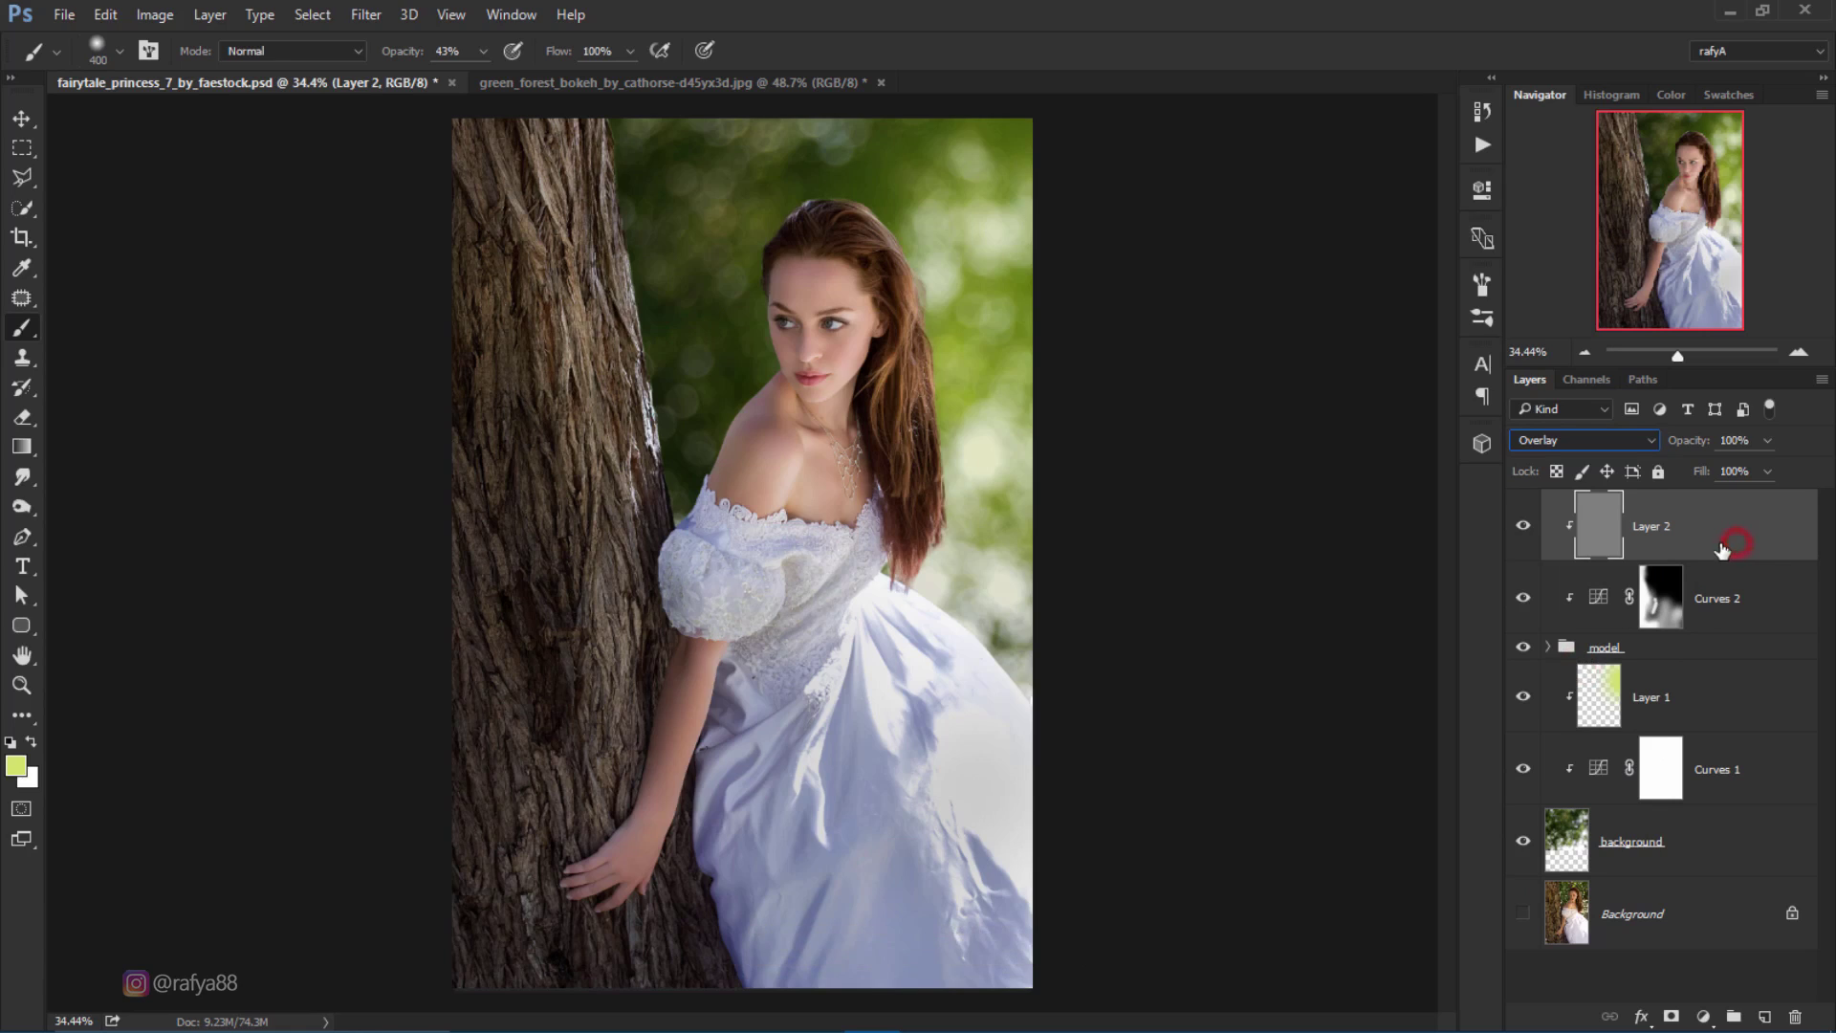
Step: Switch to the Burn tool for darkening shadows
click(24, 507)
right_click(24, 507)
click(101, 531)
Step: Burn shadows along the shoulder's lace edge and the skin from collarbone to neckline
scroll(866, 588, up, 3)
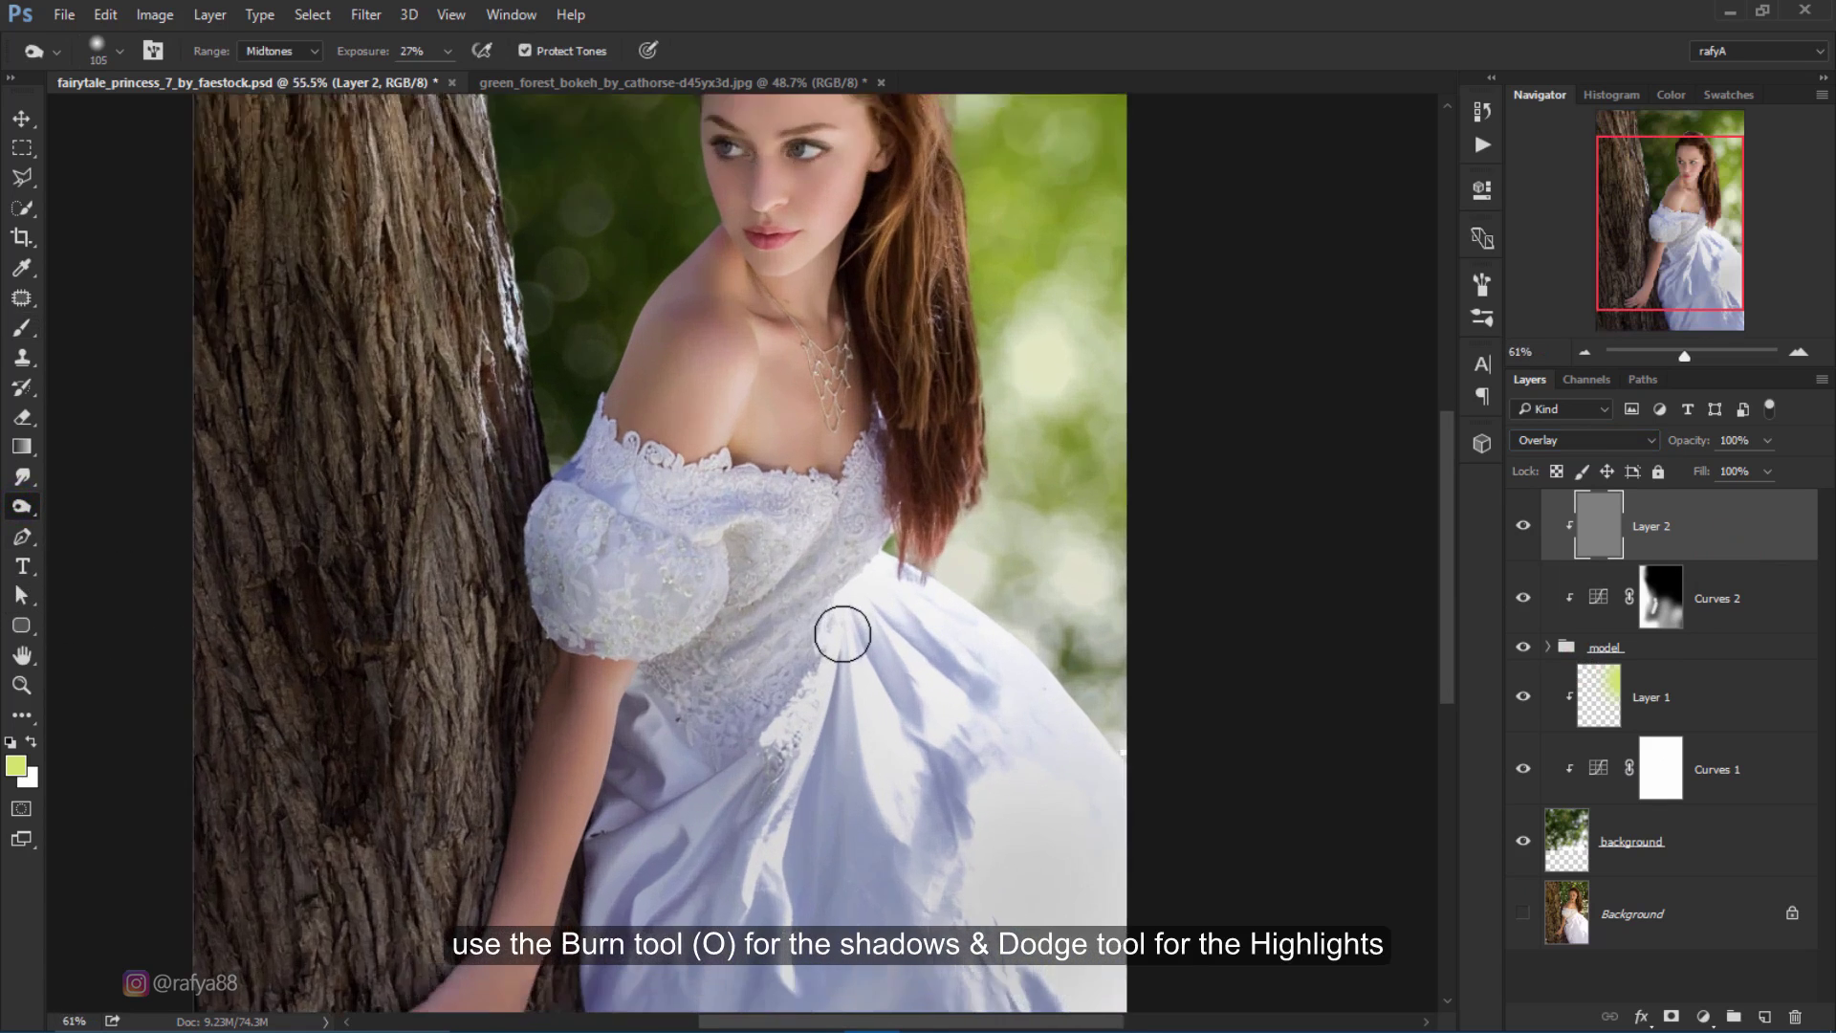
scroll(843, 634, up, 2)
scroll(926, 602, up, 2)
drag(956, 655, 1016, 658)
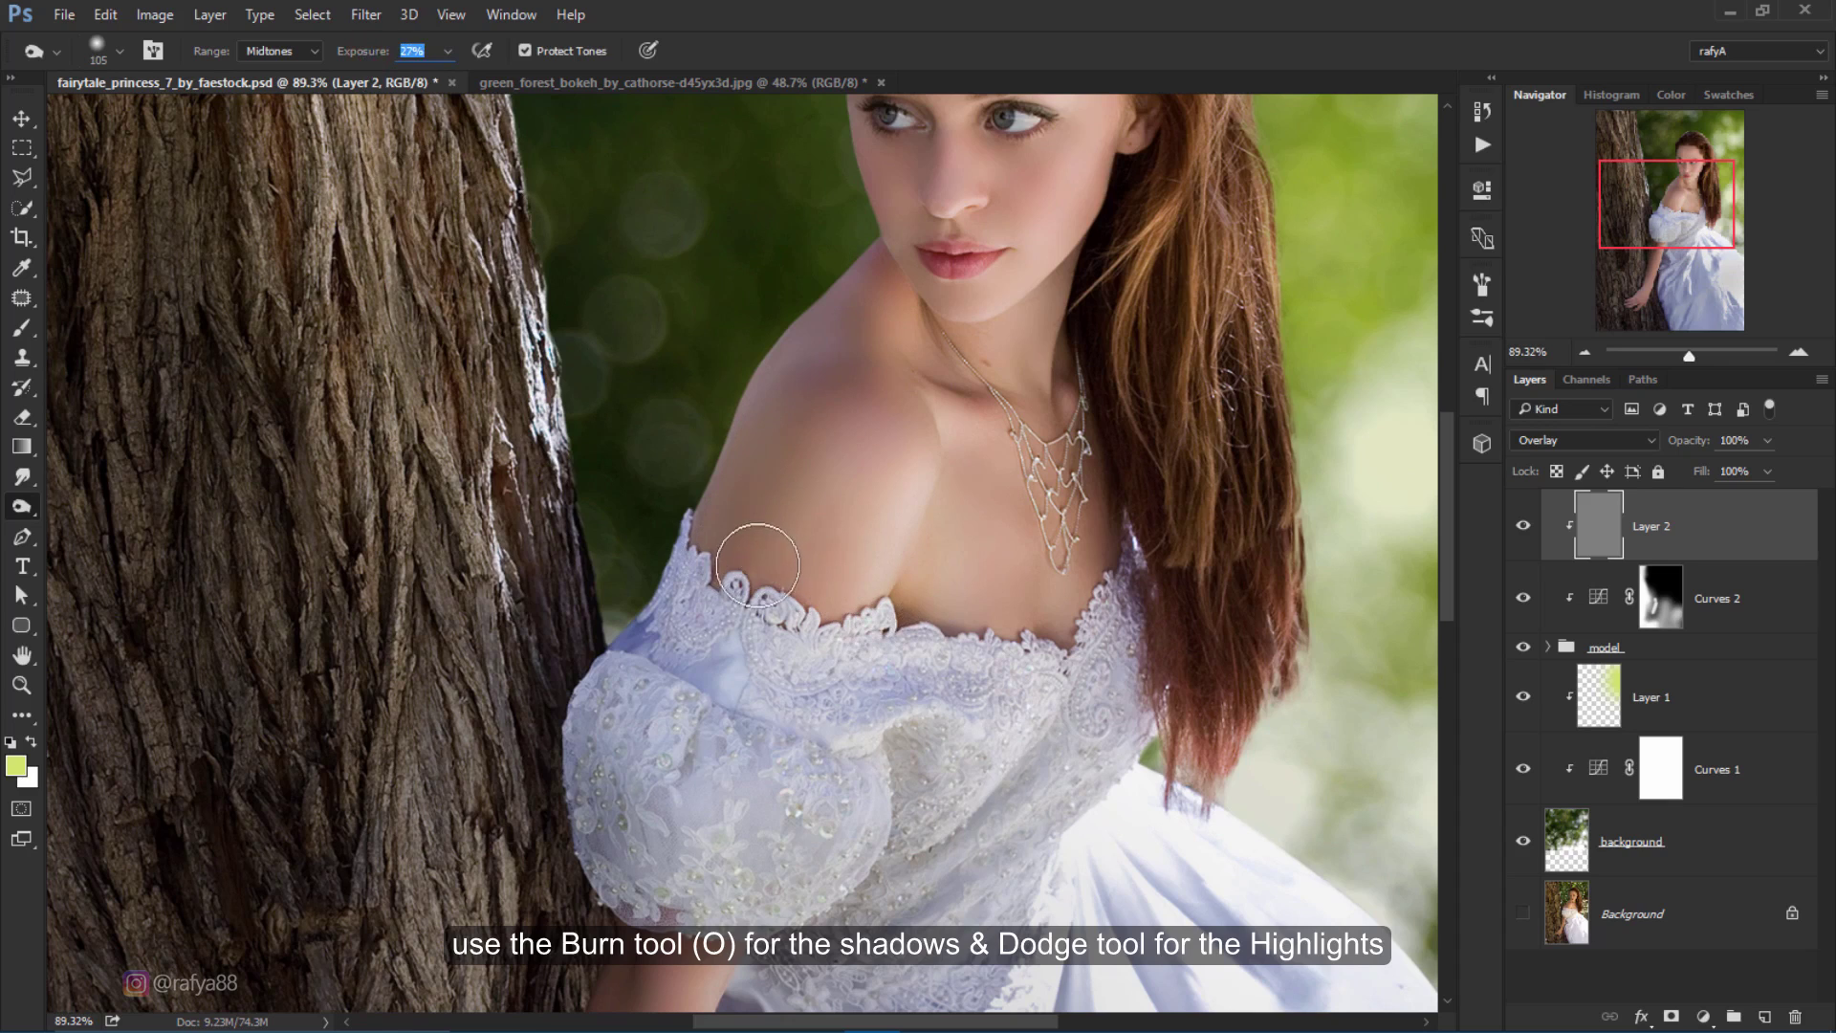
drag(756, 550, 829, 609)
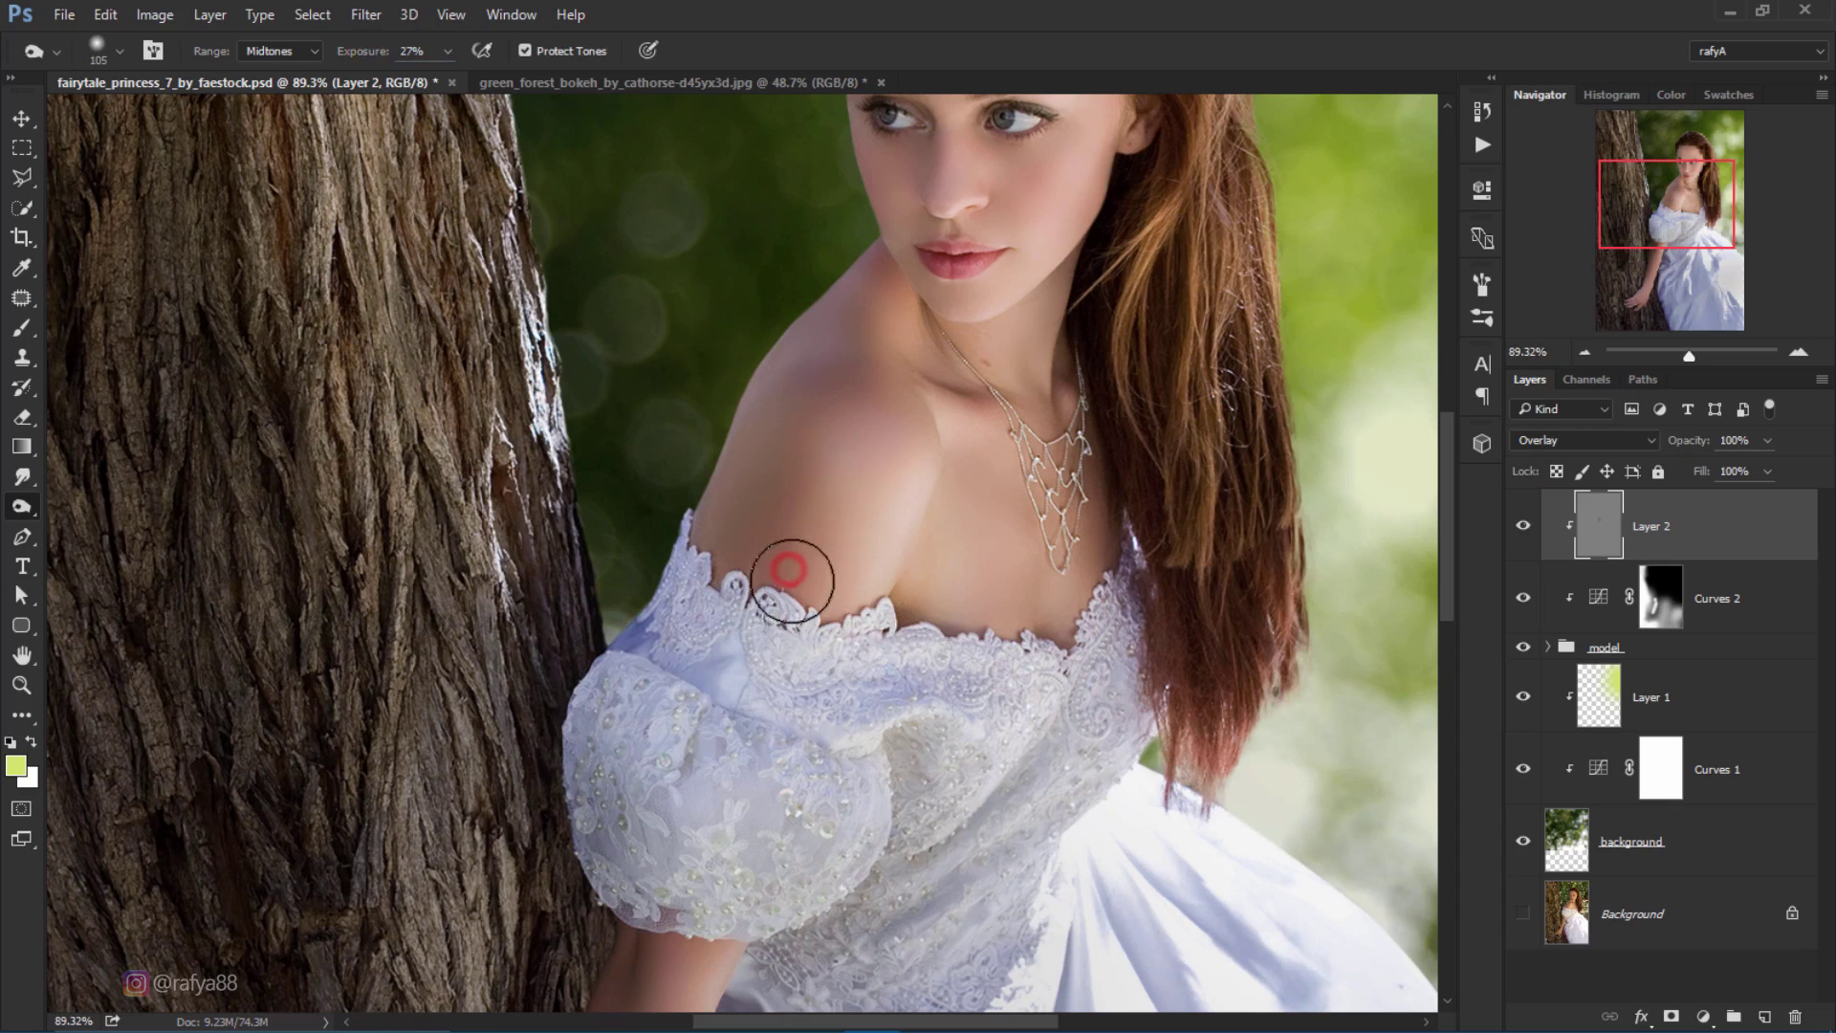
mouse_move(737, 574)
mouse_down()
mouse_move(720, 568)
mouse_move(912, 392)
mouse_up()
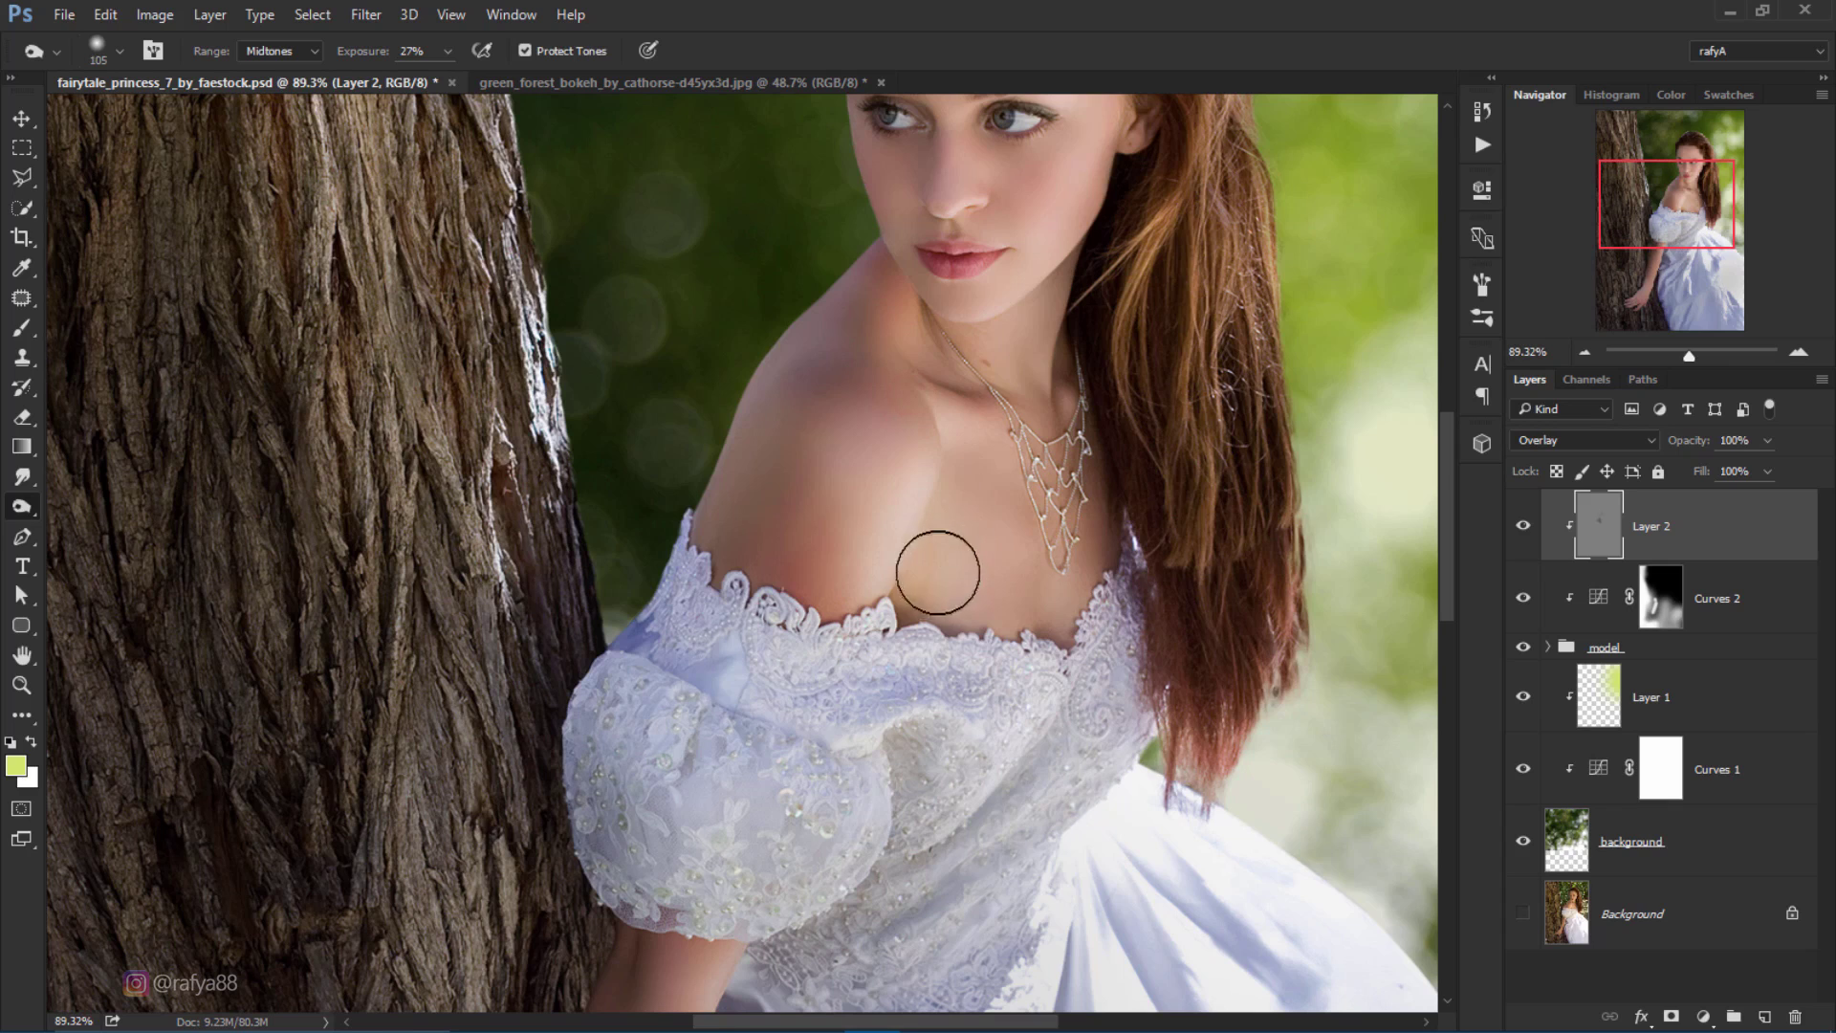
drag(934, 573, 877, 656)
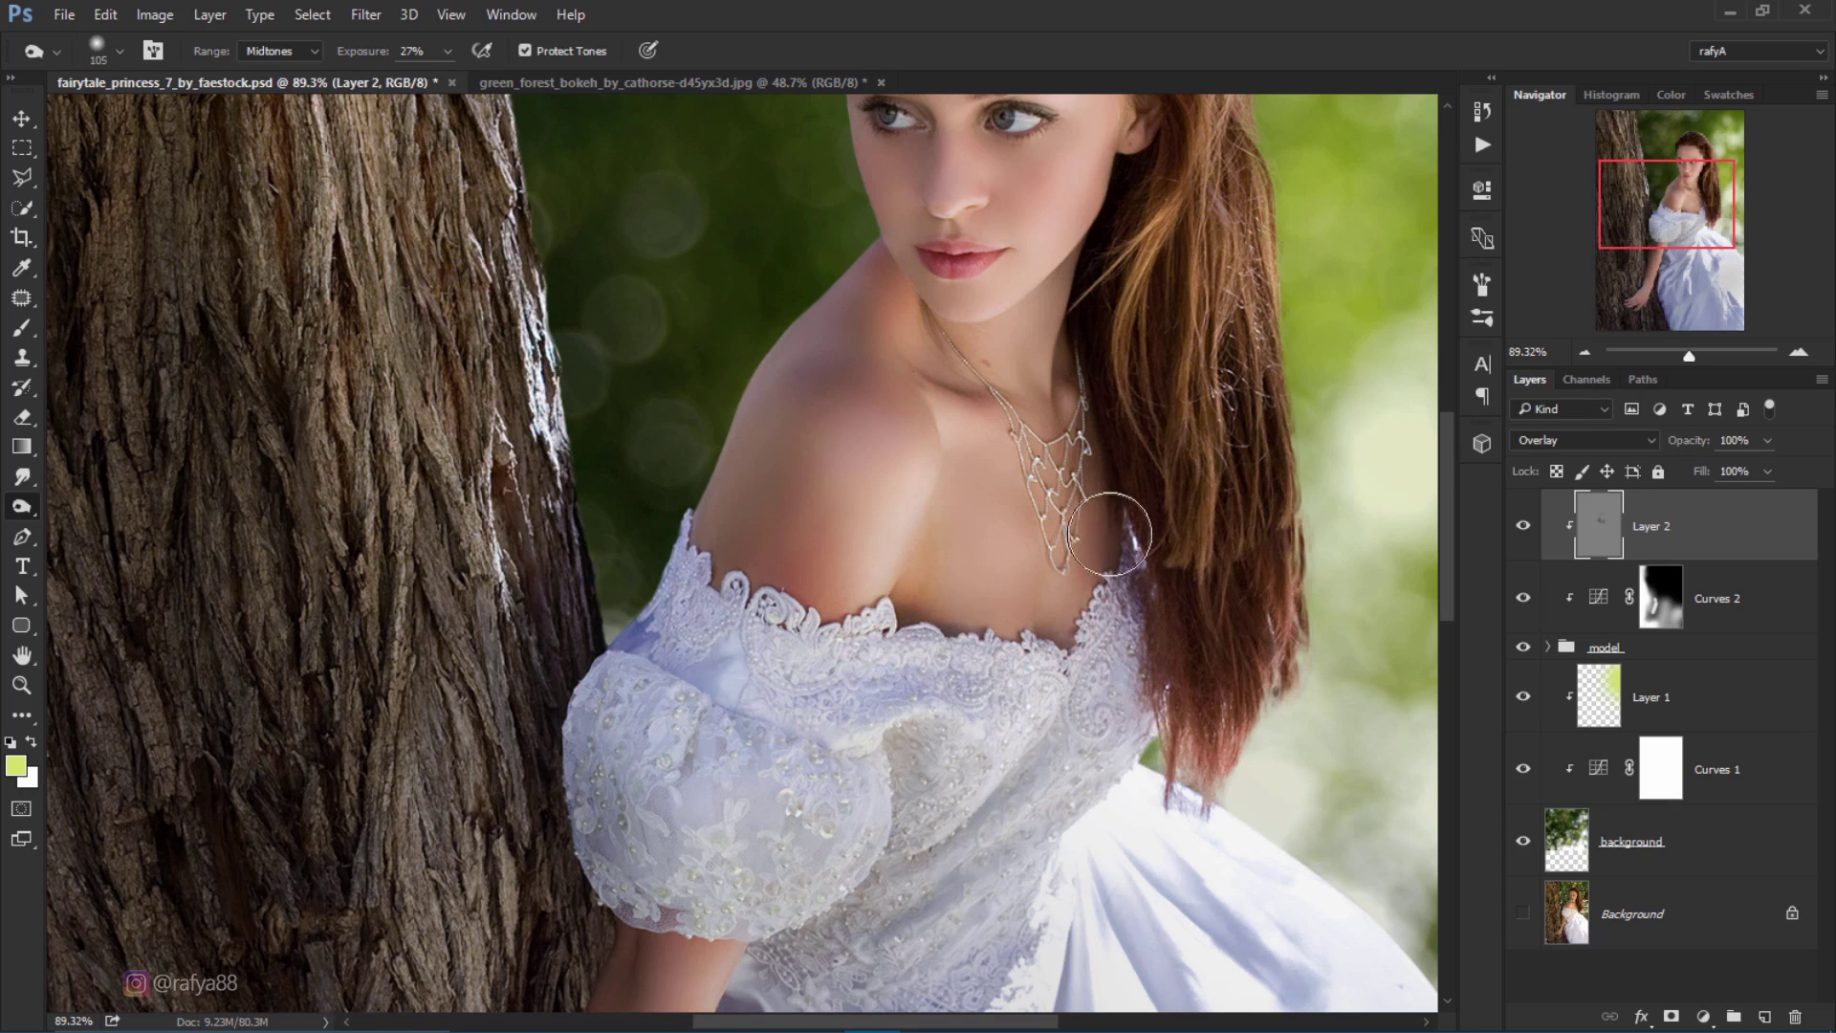
Step: Enlarge the burn brush to 174 px
scroll(1090, 526, up, 5)
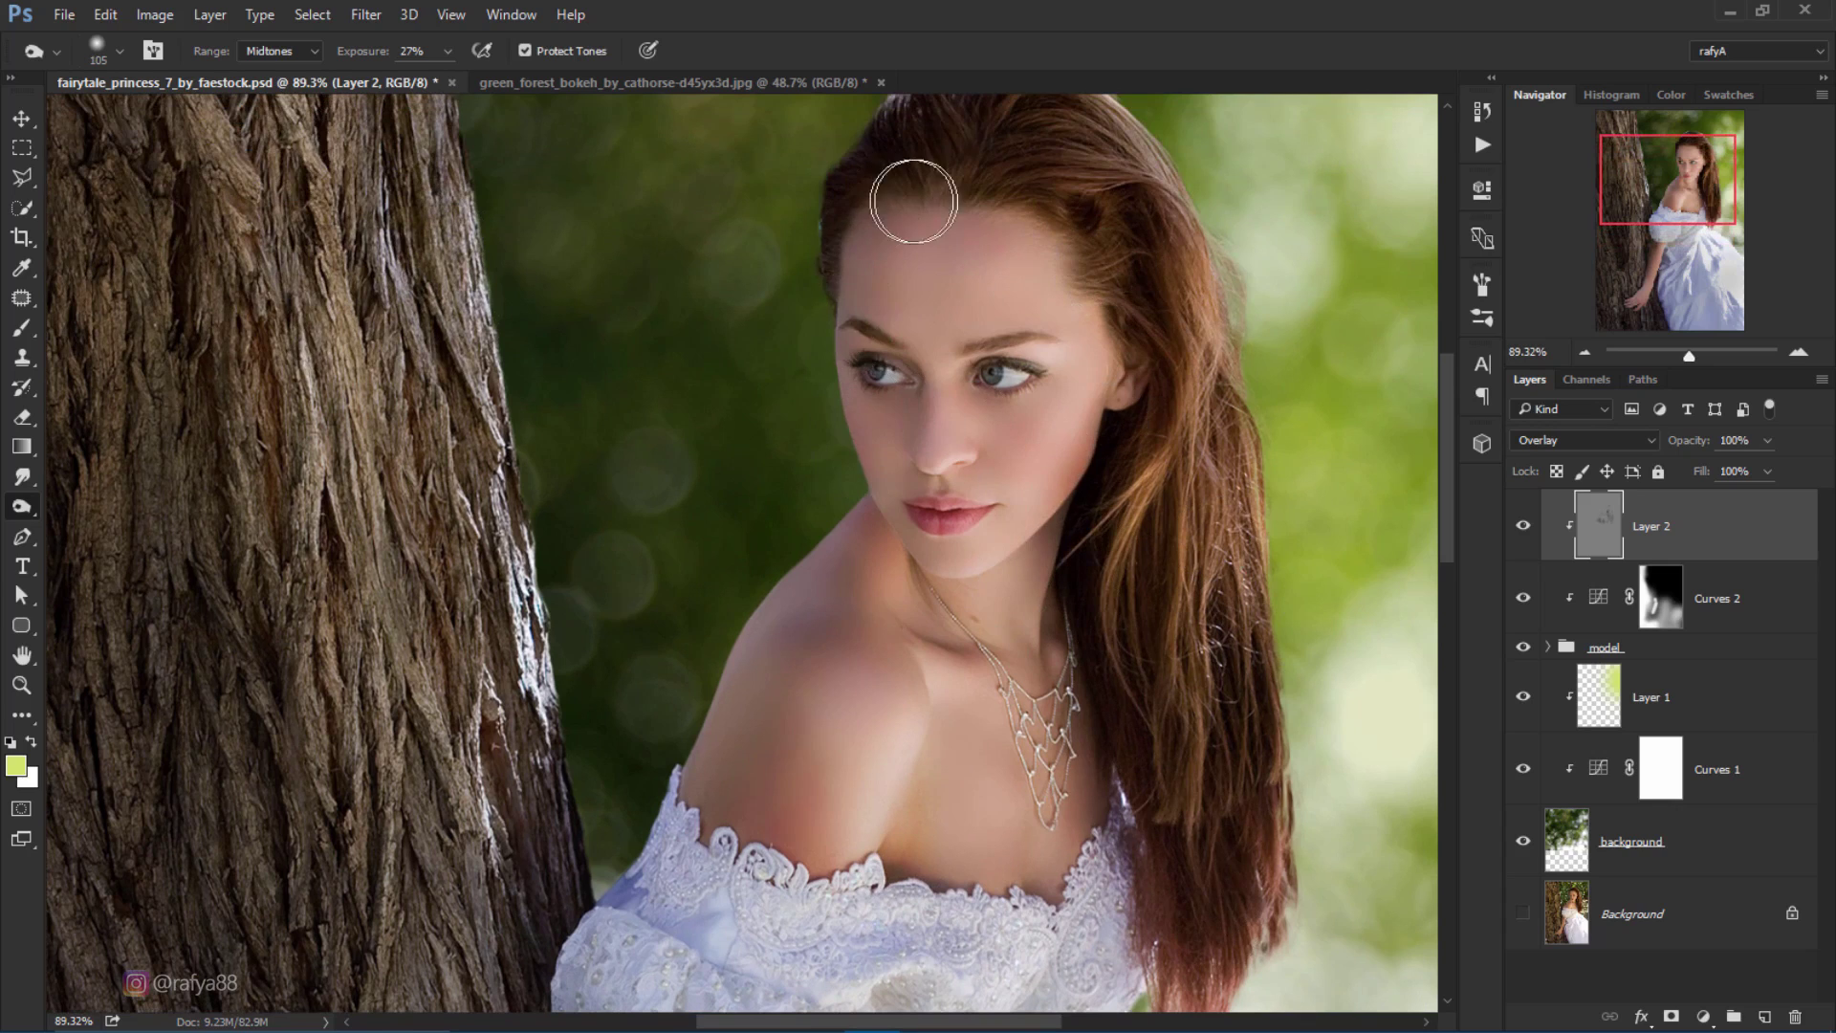
scroll(902, 615, down, 3)
scroll(943, 819, up, 1)
scroll(1012, 726, down, 2)
scroll(1013, 670, down, 4)
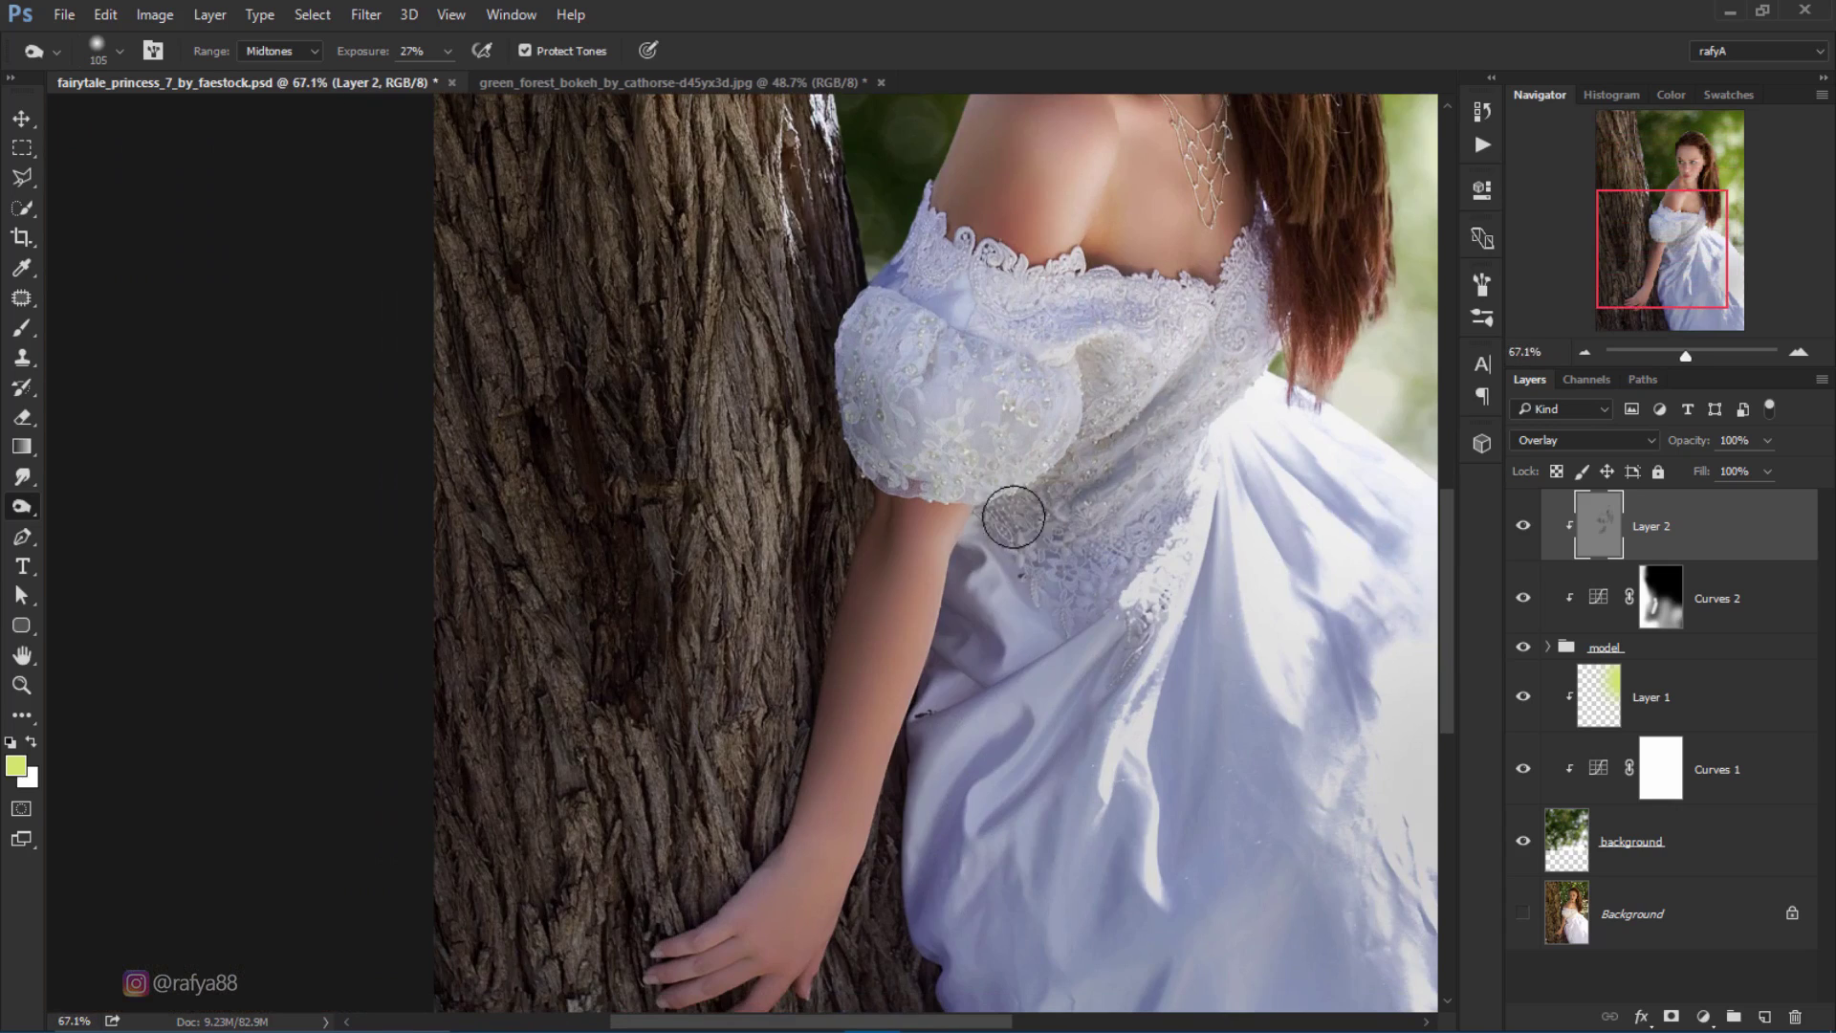
scroll(1100, 689, down, 3)
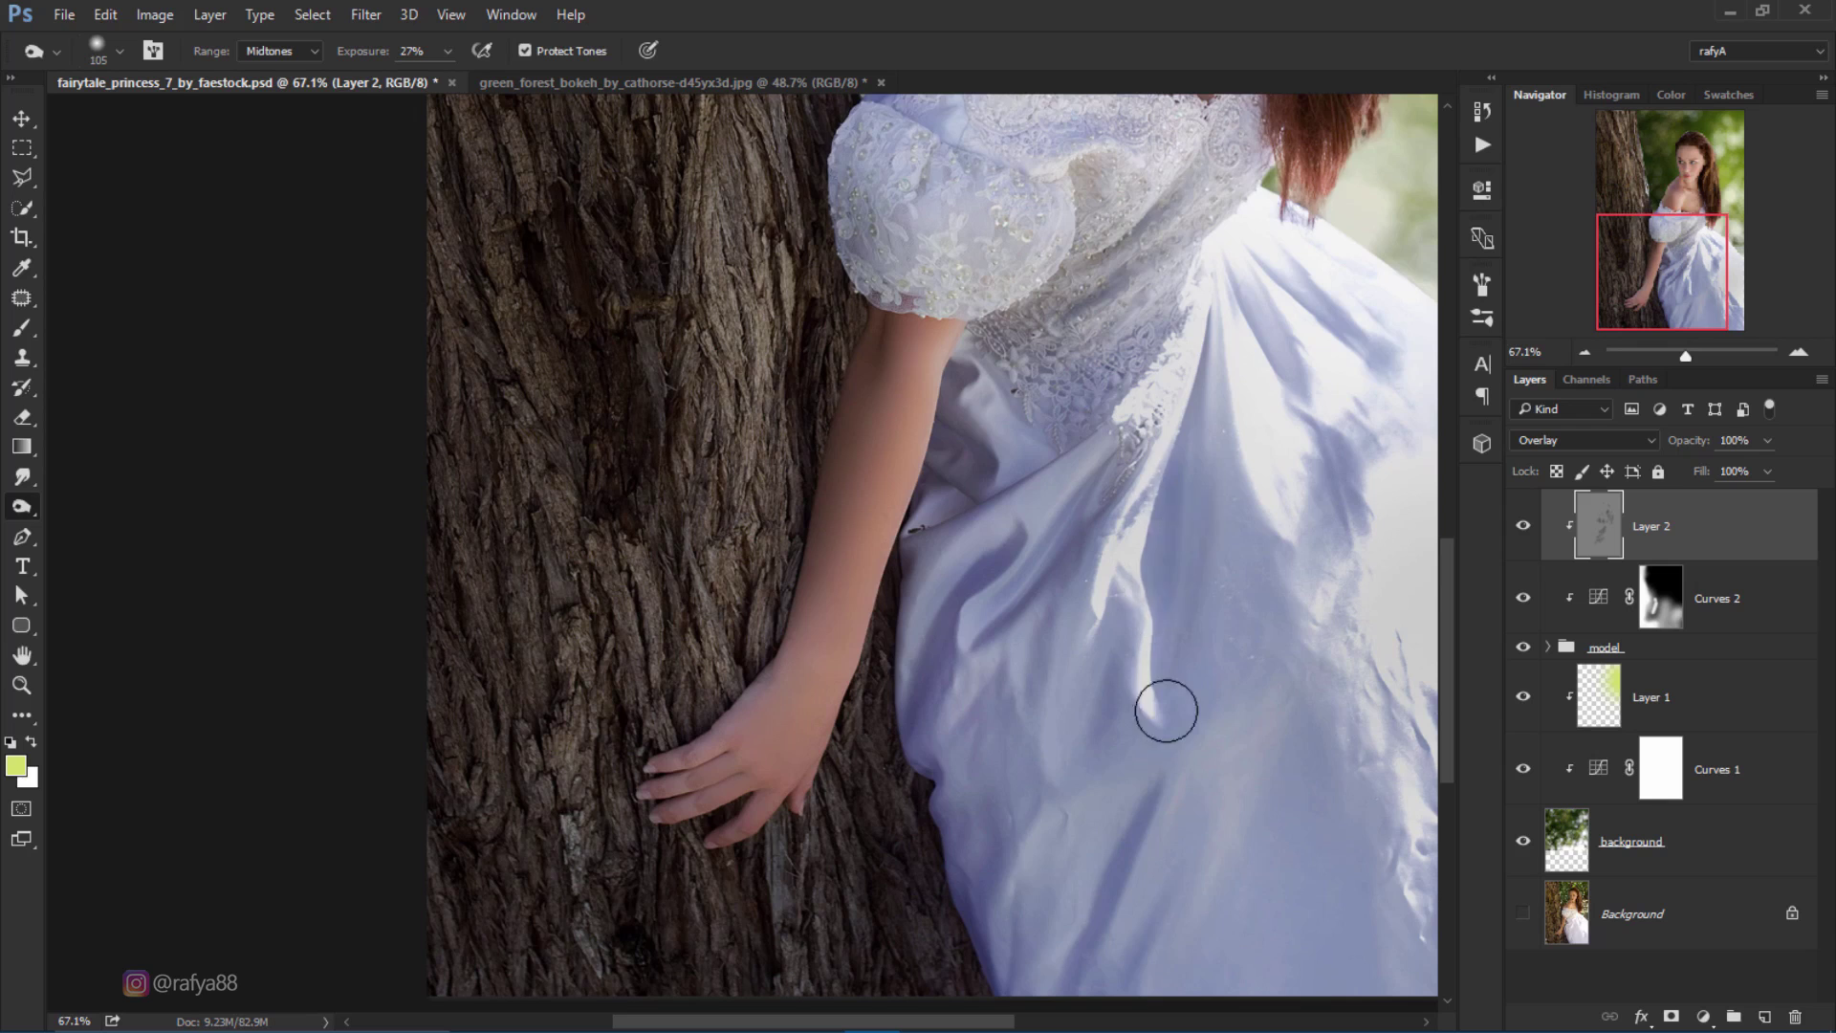
scroll(1169, 670, down, 3)
scroll(1080, 583, down, 2)
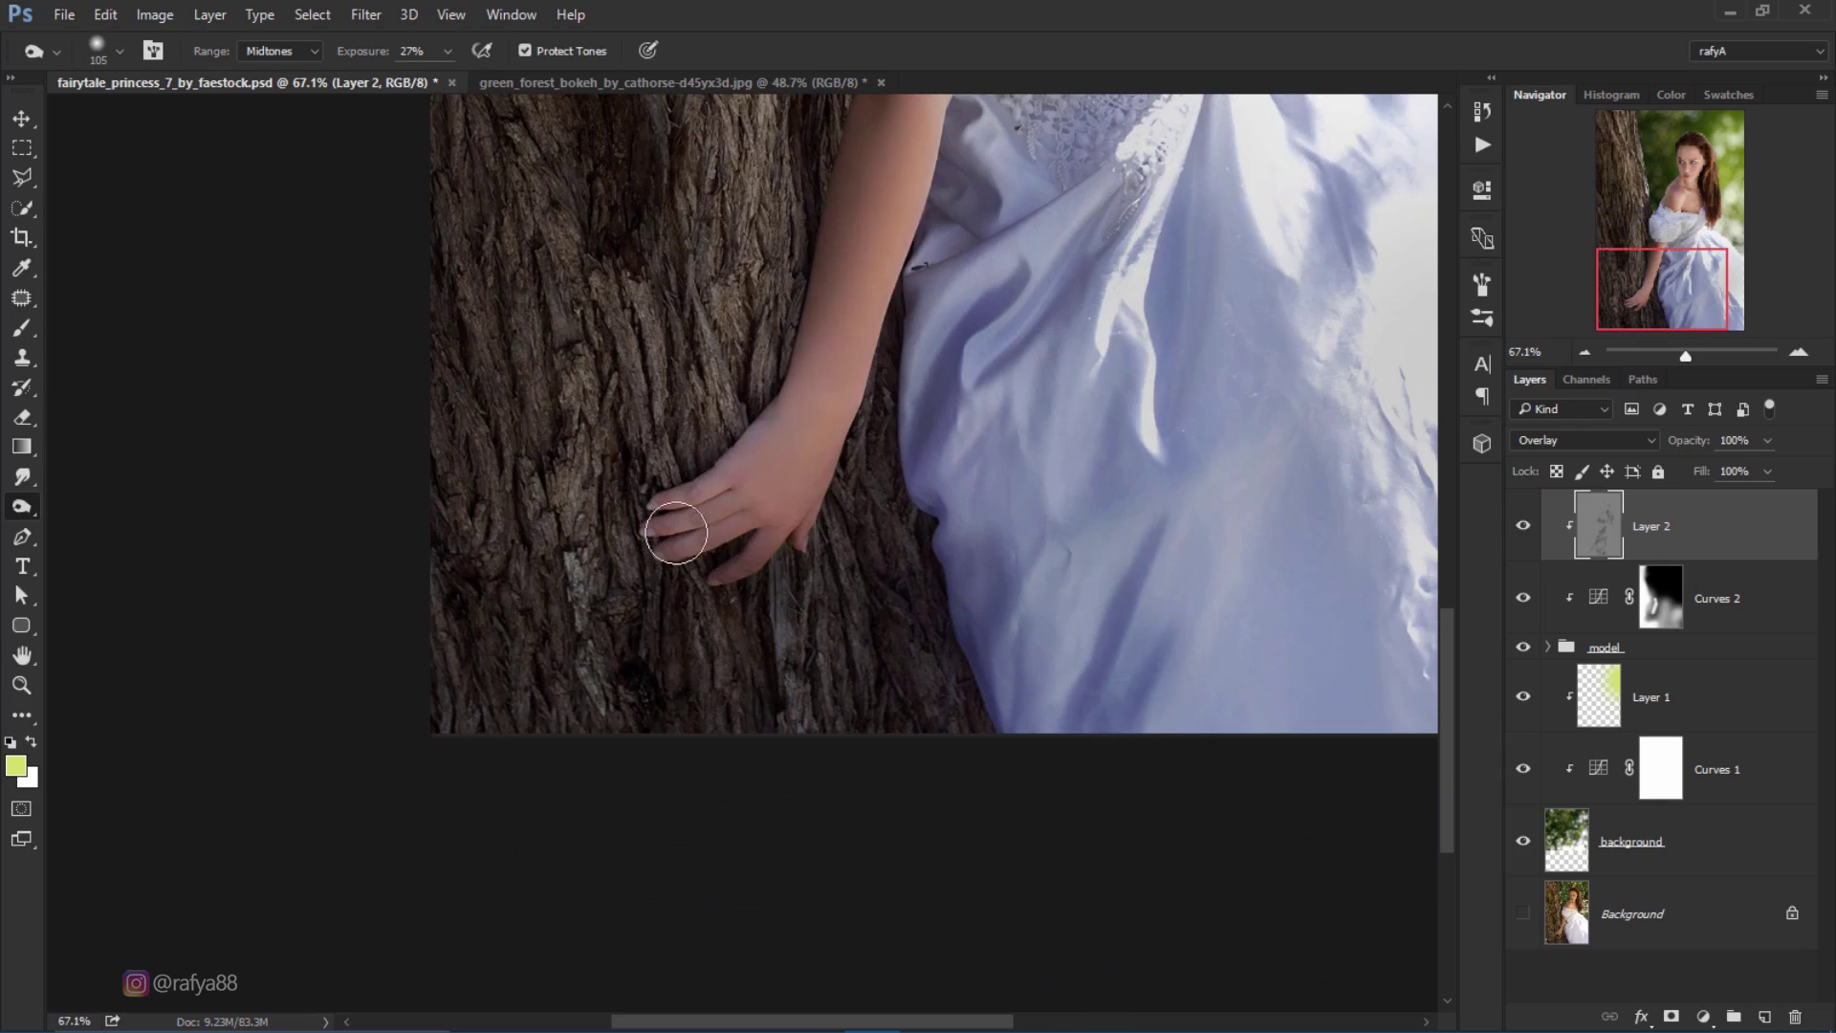
scroll(669, 524, up, 3)
scroll(692, 615, up, 1)
scroll(766, 299, up, 3)
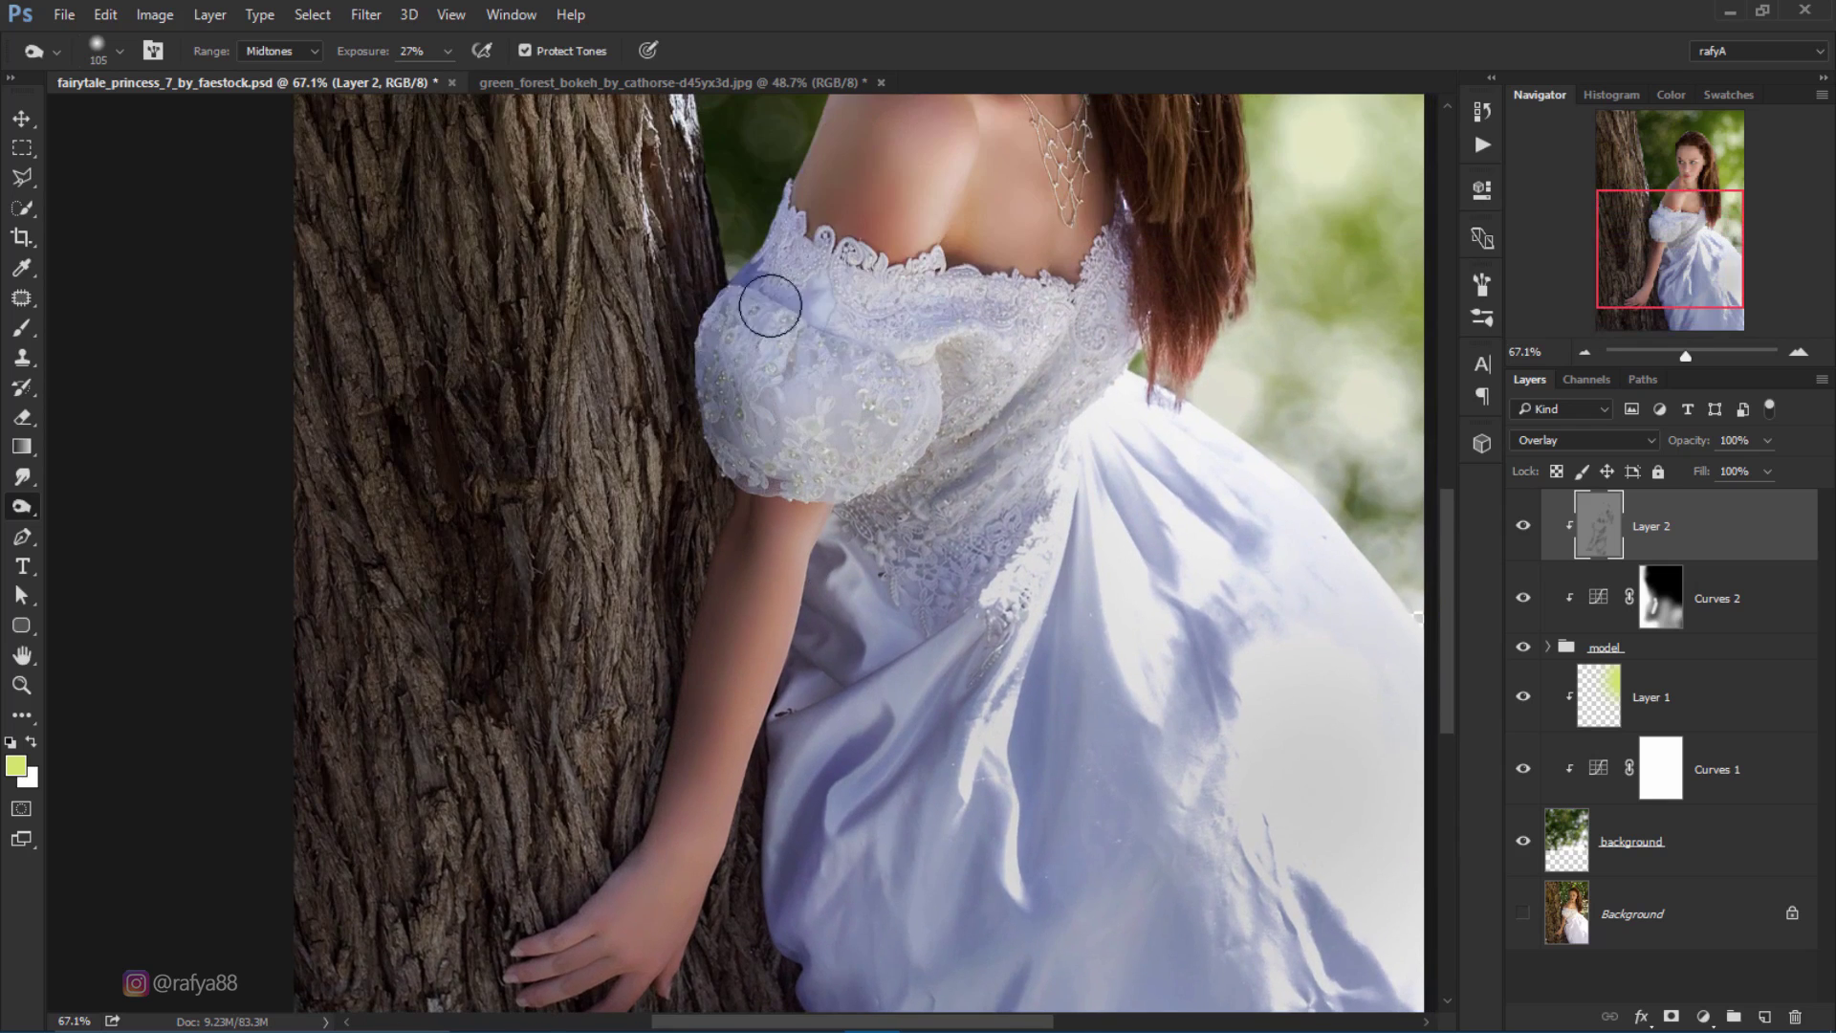
alt+scroll(766, 299, down, 4)
alt+scroll(873, 413, up, 1)
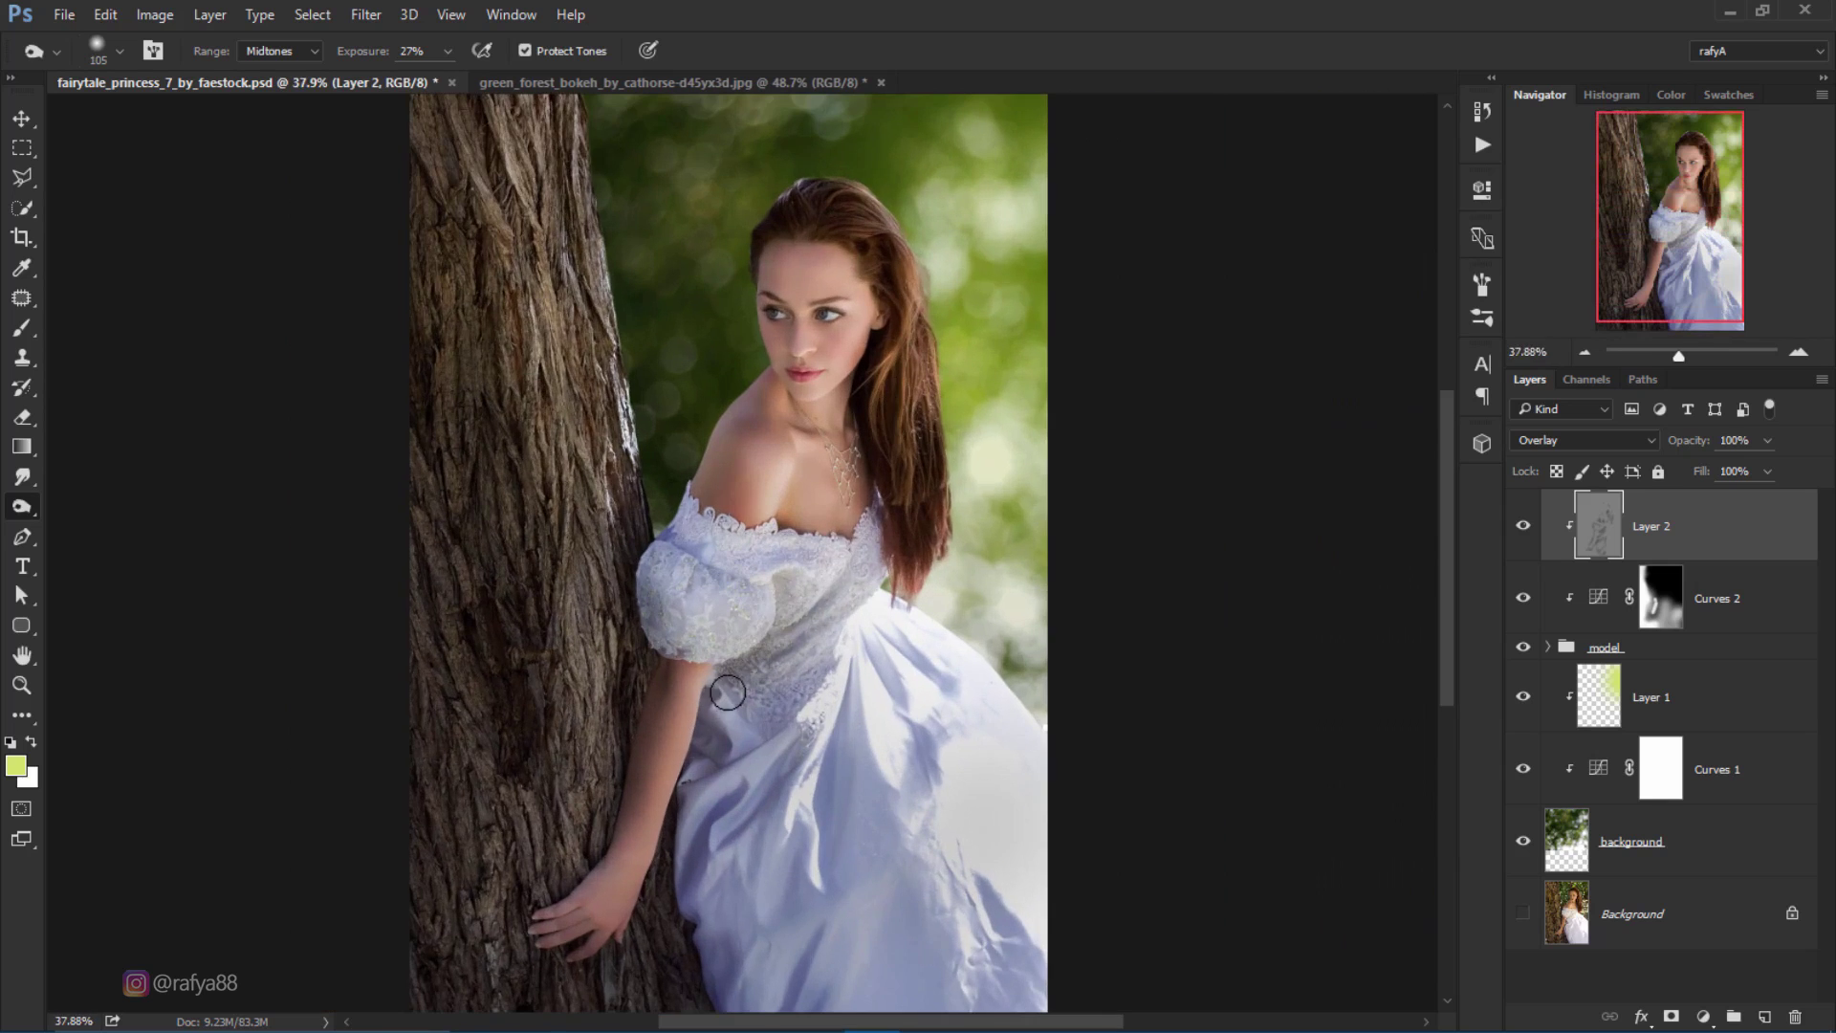
alt+scroll(917, 852, down, 1)
right_click(916, 853)
key(Return)
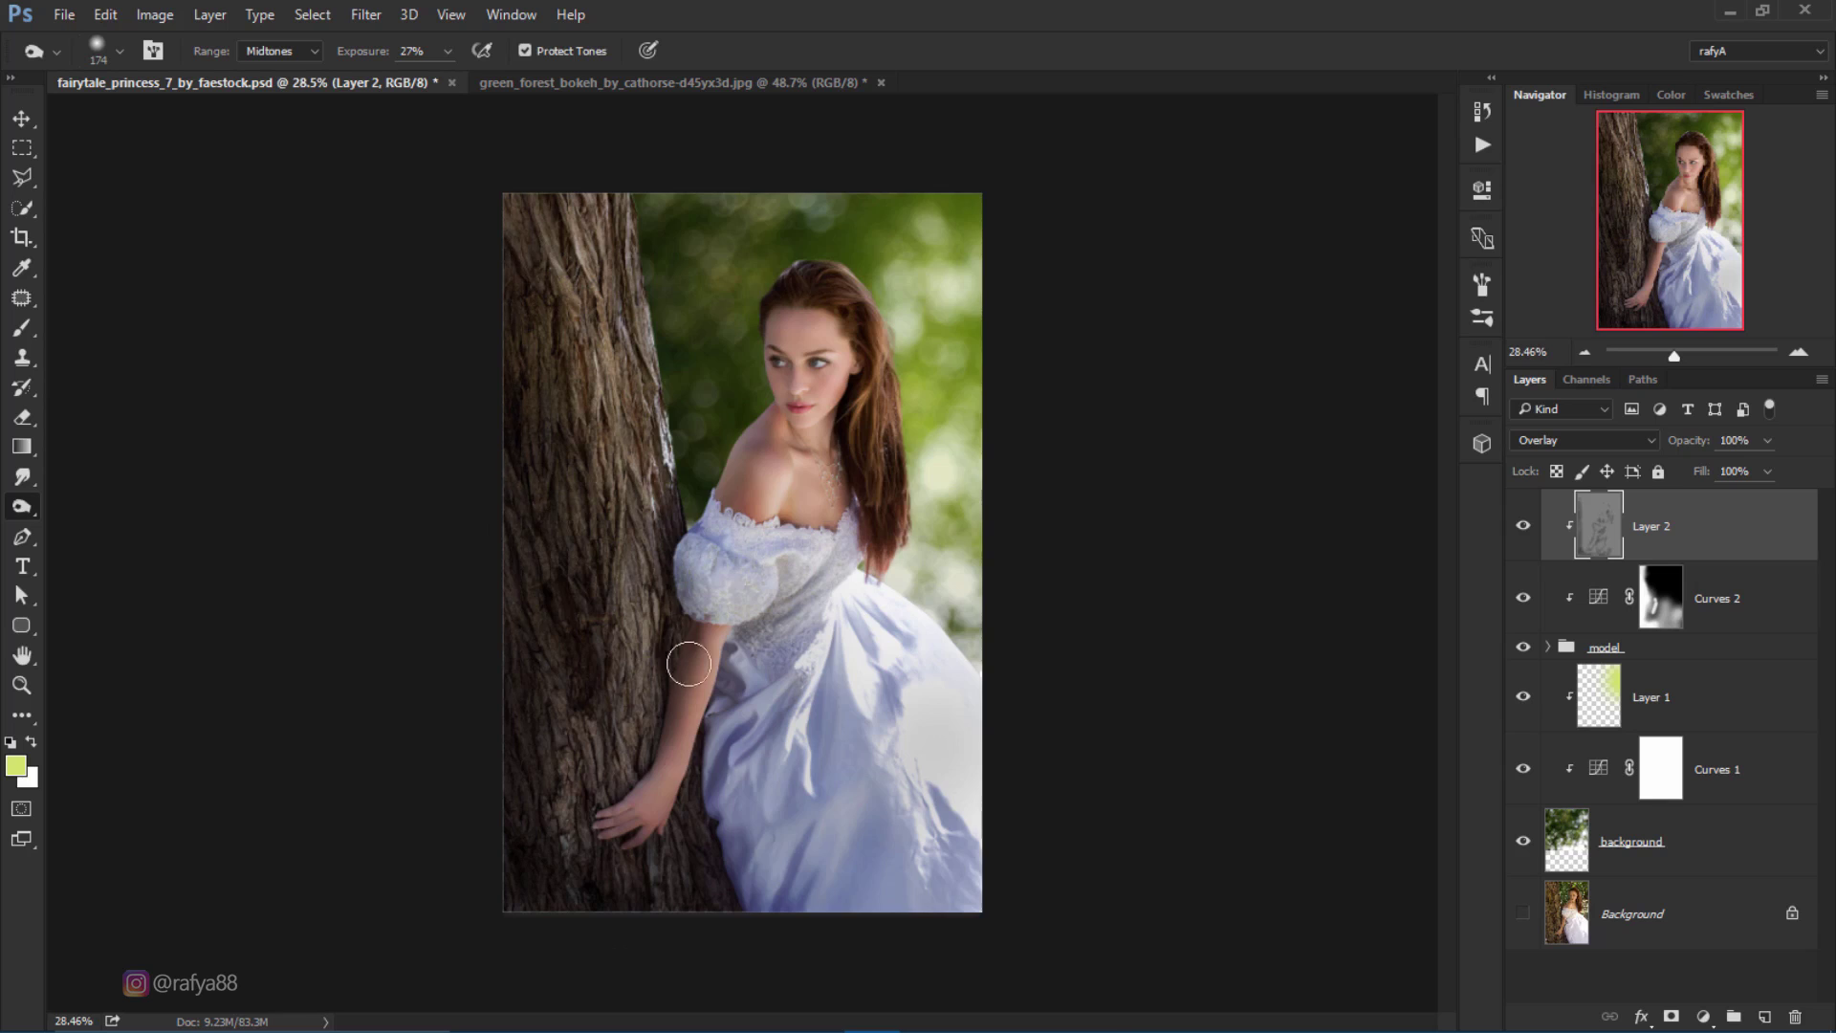
alt+scroll(707, 688, up, 1)
Step: Switch to the Dodge tool and set its brush over the princess's upper body
right_click(22, 506)
click(75, 509)
alt+scroll(485, 524, up, 1)
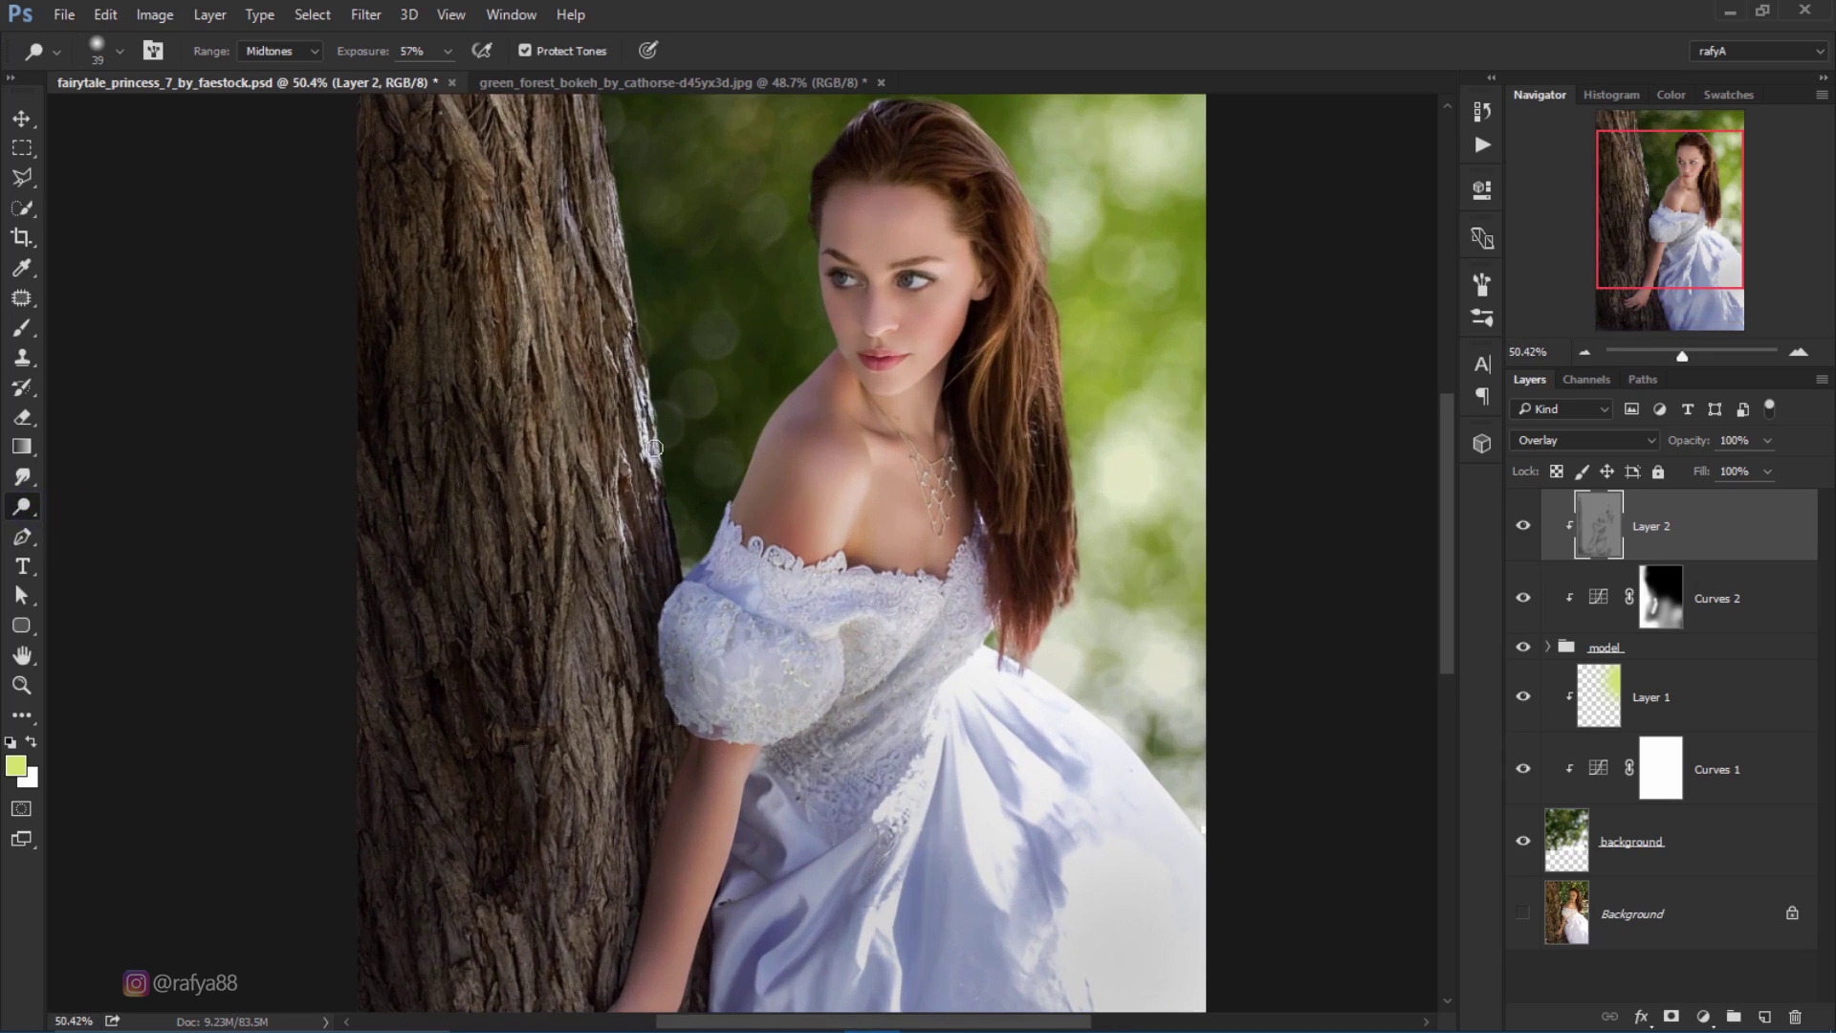
alt+scroll(485, 524, down, 2)
drag(671, 290, 685, 398)
right_click(709, 341)
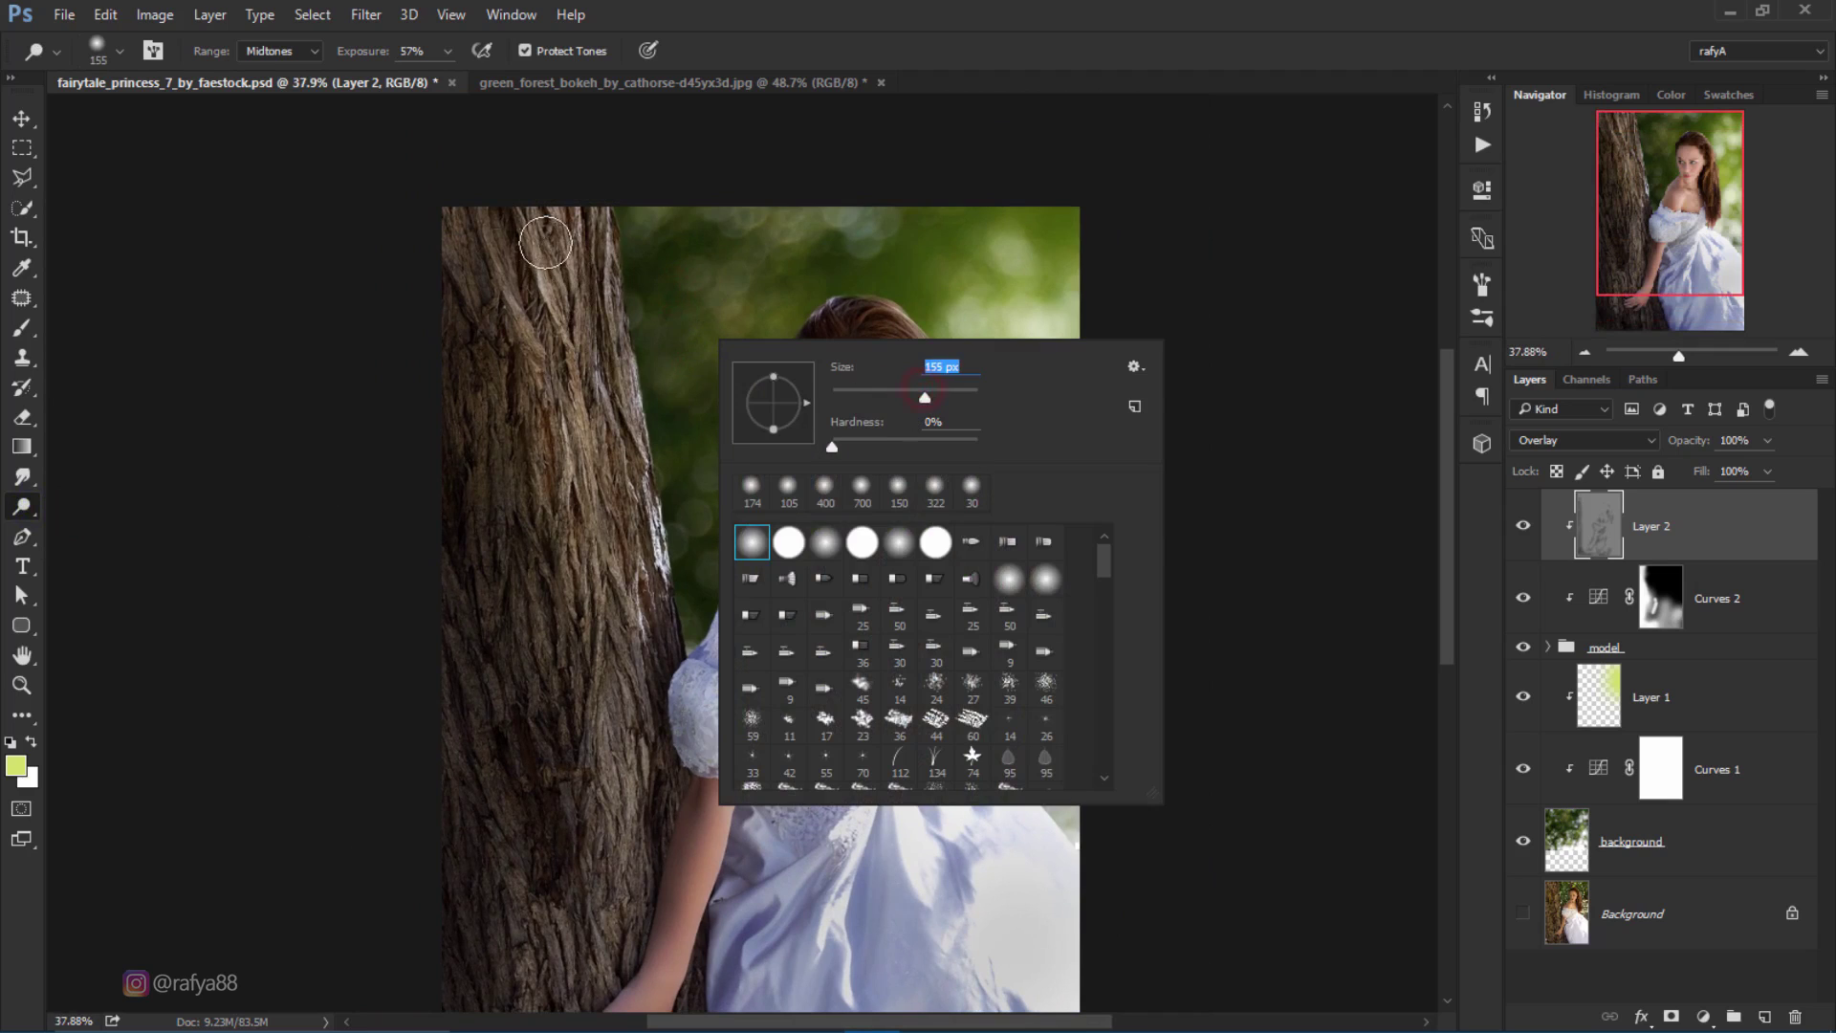
click(549, 245)
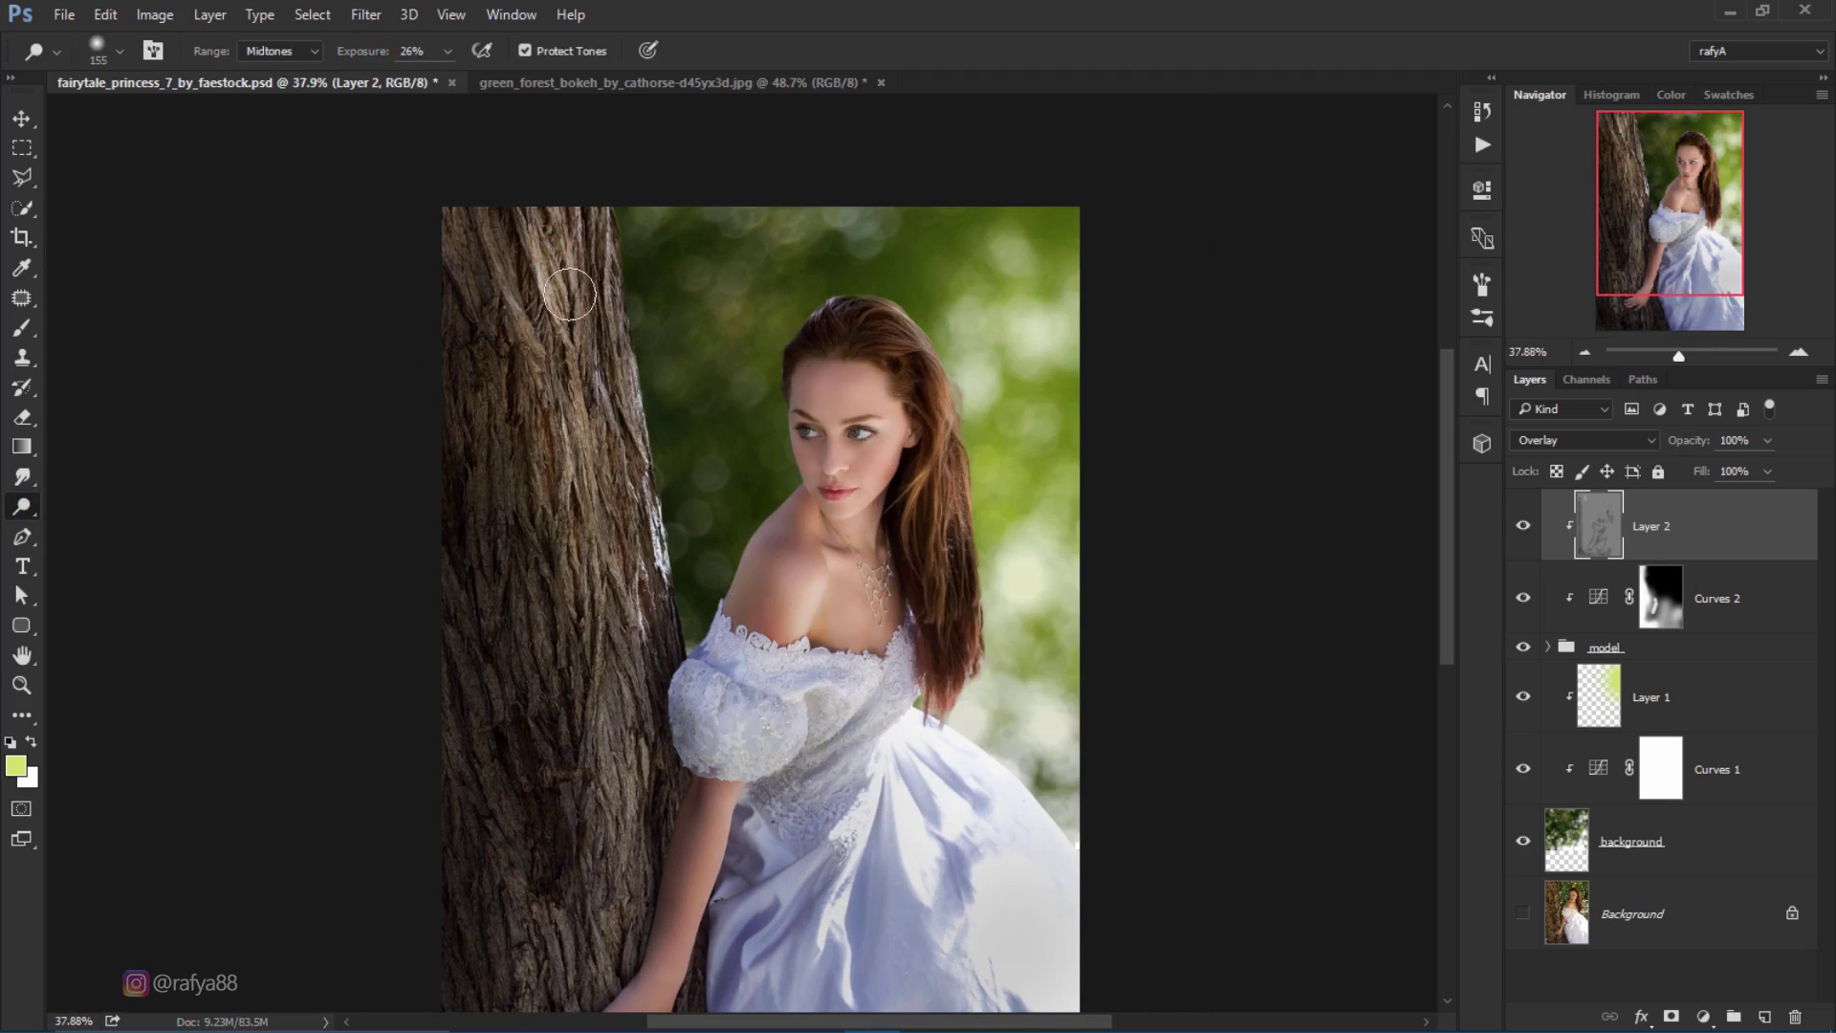
Step: Dodge highlights along the edge of the tree trunk
mouse_move(574, 328)
mouse_down()
mouse_move(574, 401)
mouse_move(625, 571)
mouse_up()
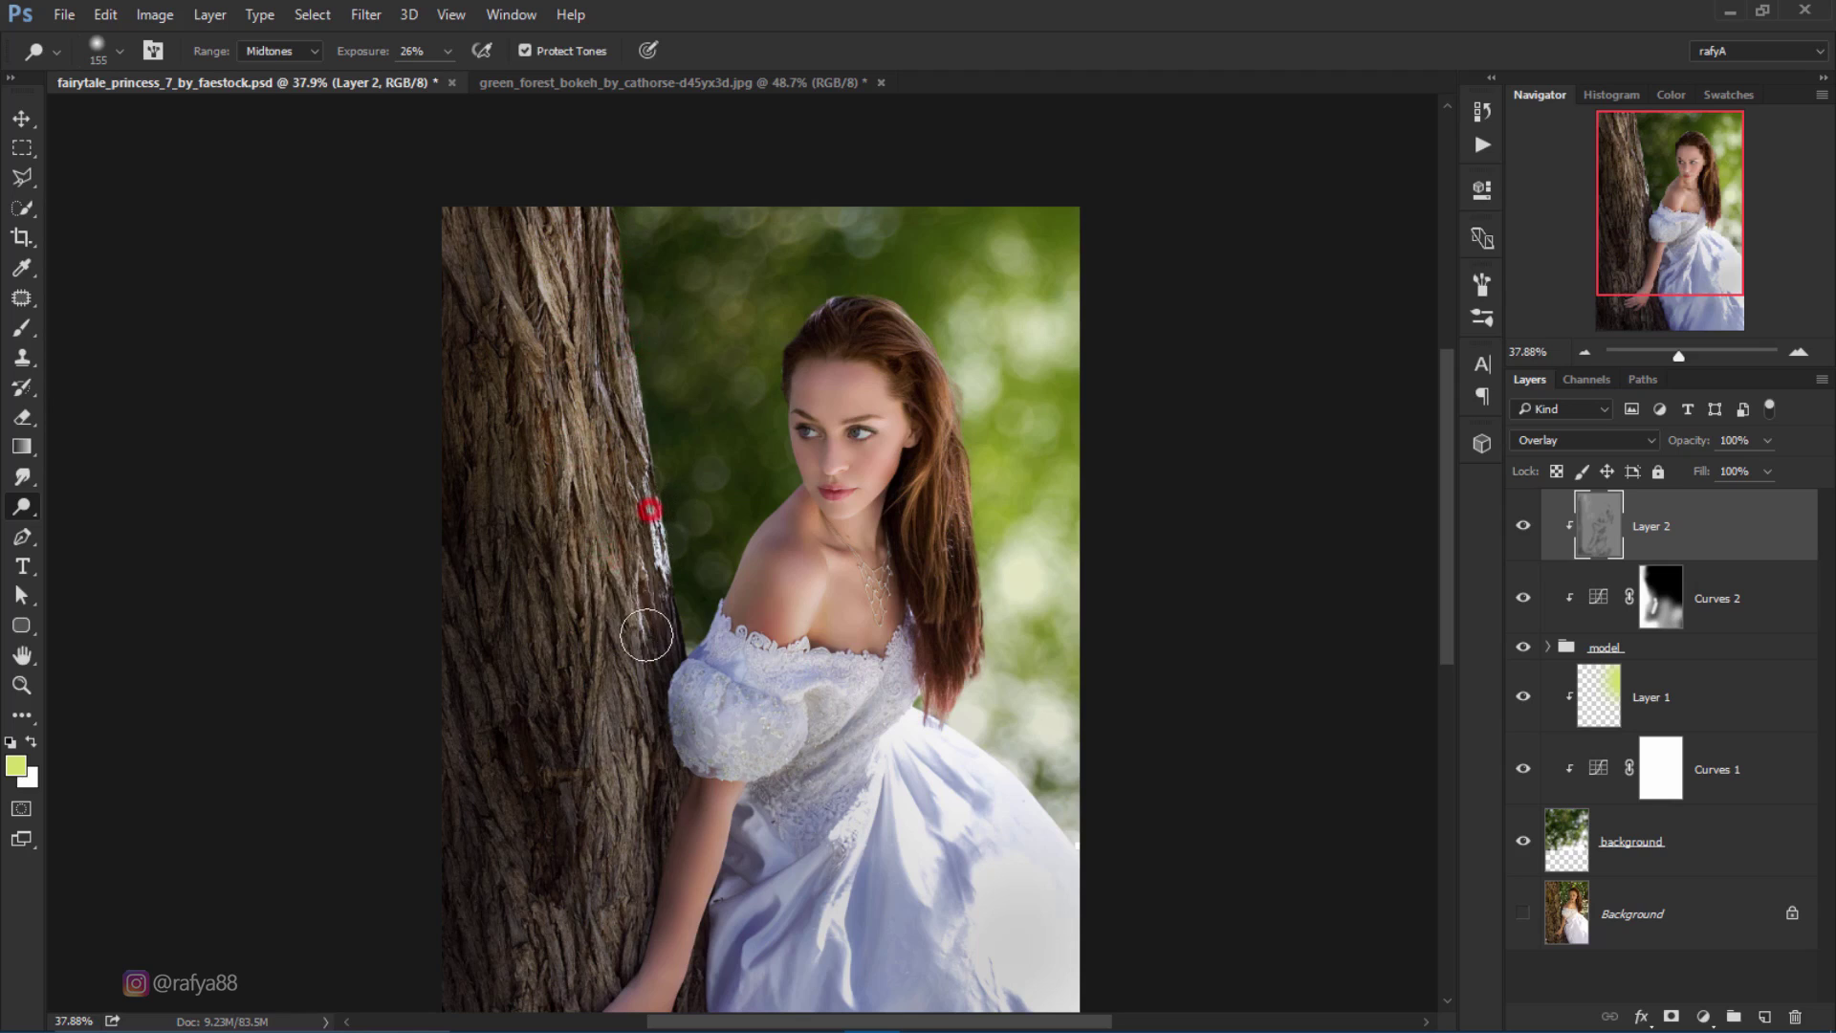
drag(612, 665, 610, 802)
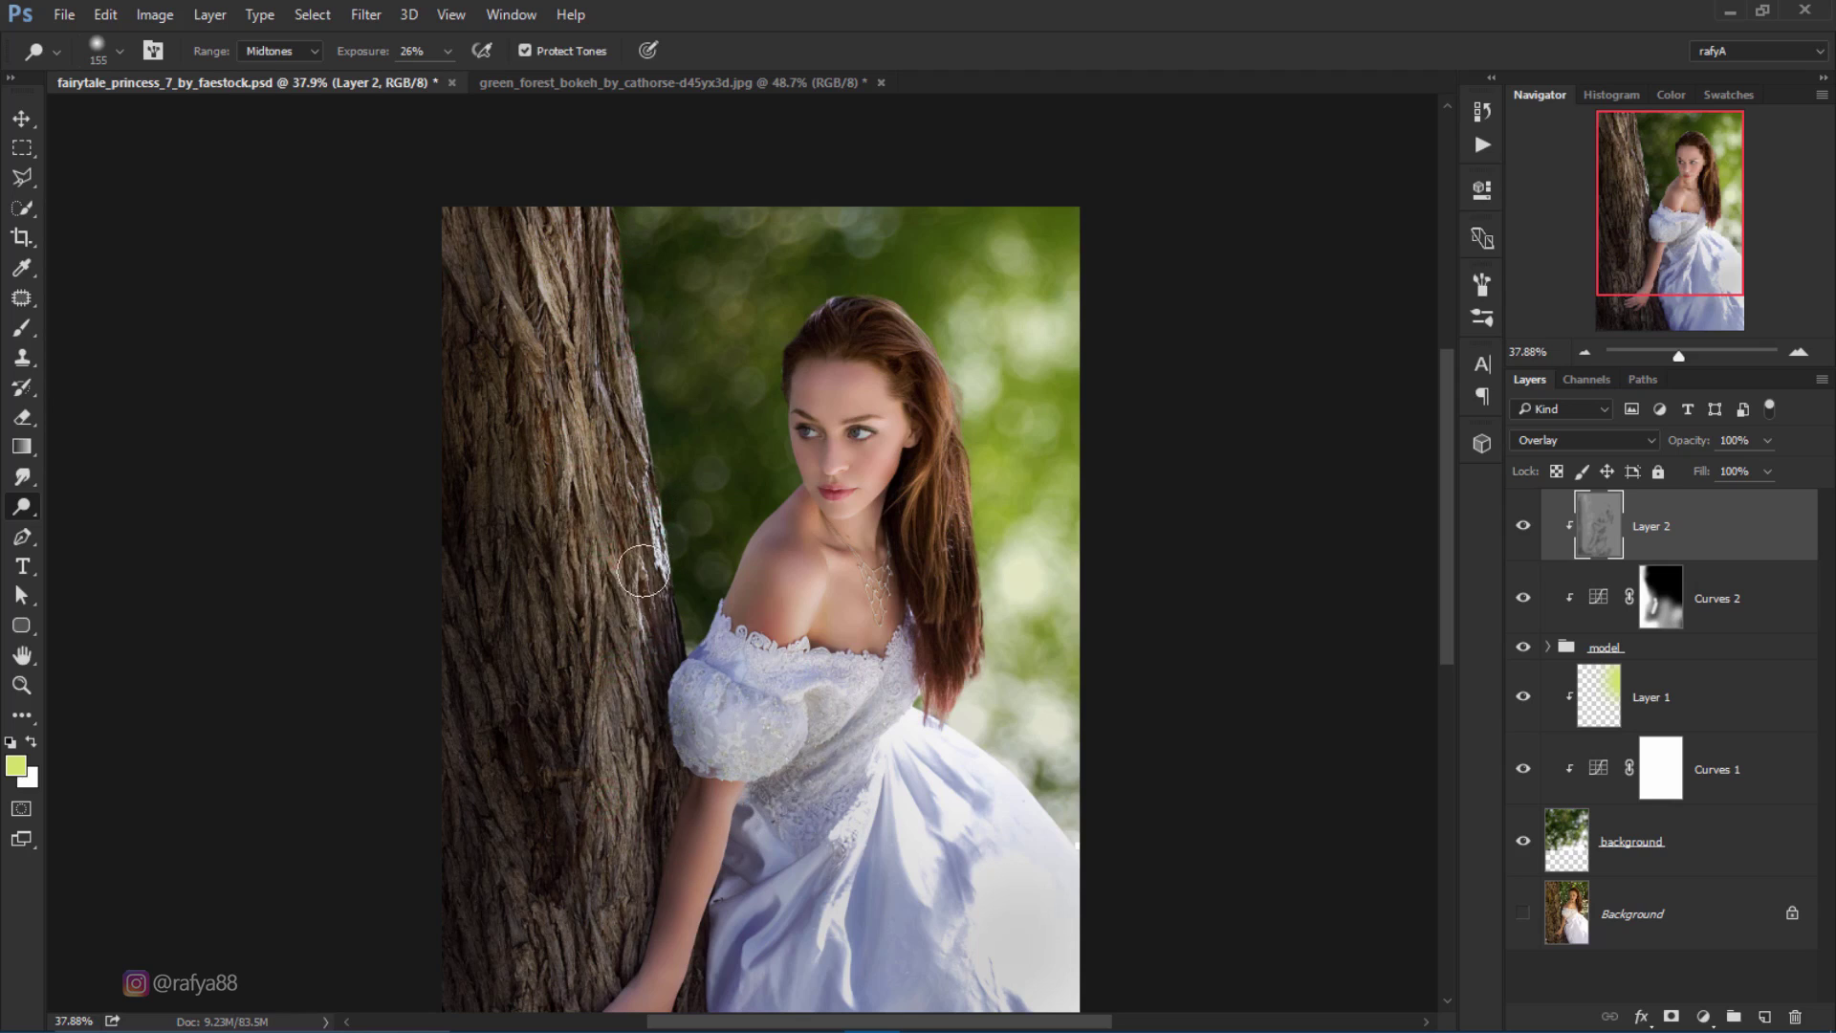
scroll(902, 628, down, 2)
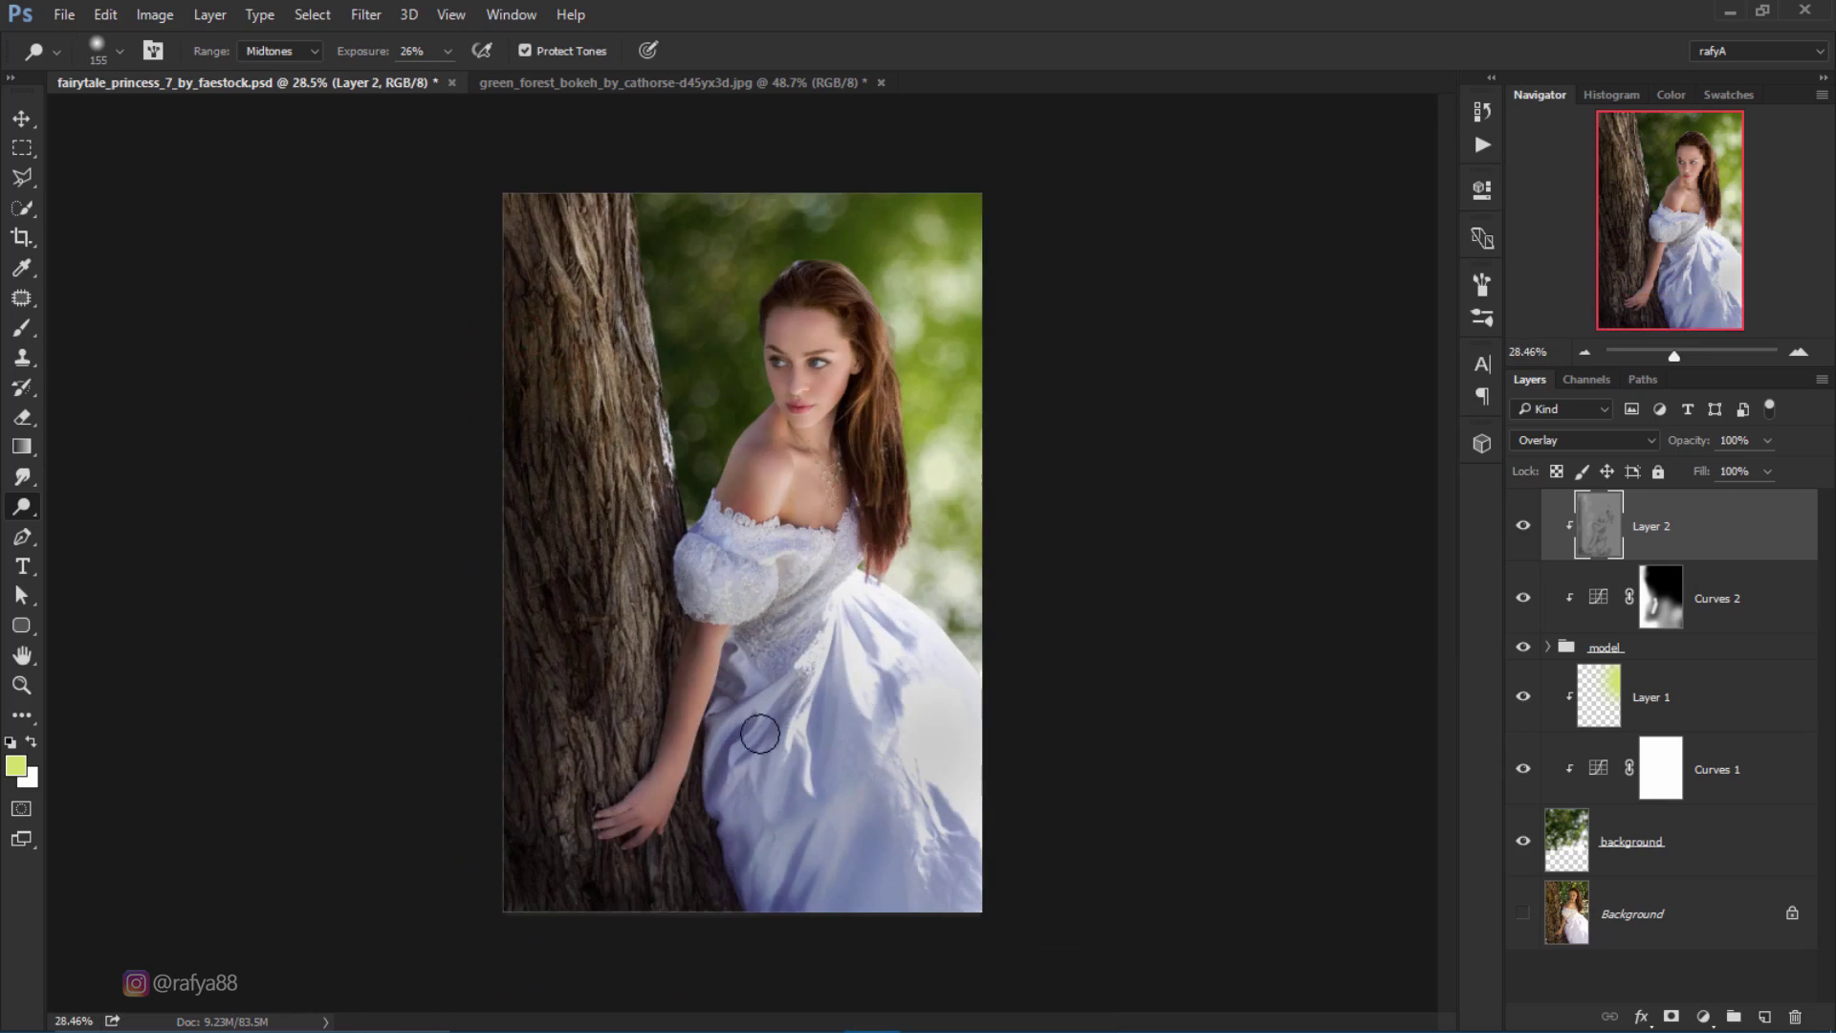
scroll(800, 361, up, 4)
Step: Slightly enlarge the brush and brighten the shoulder skin, lace sleeve and dress bodice
right_click(849, 381)
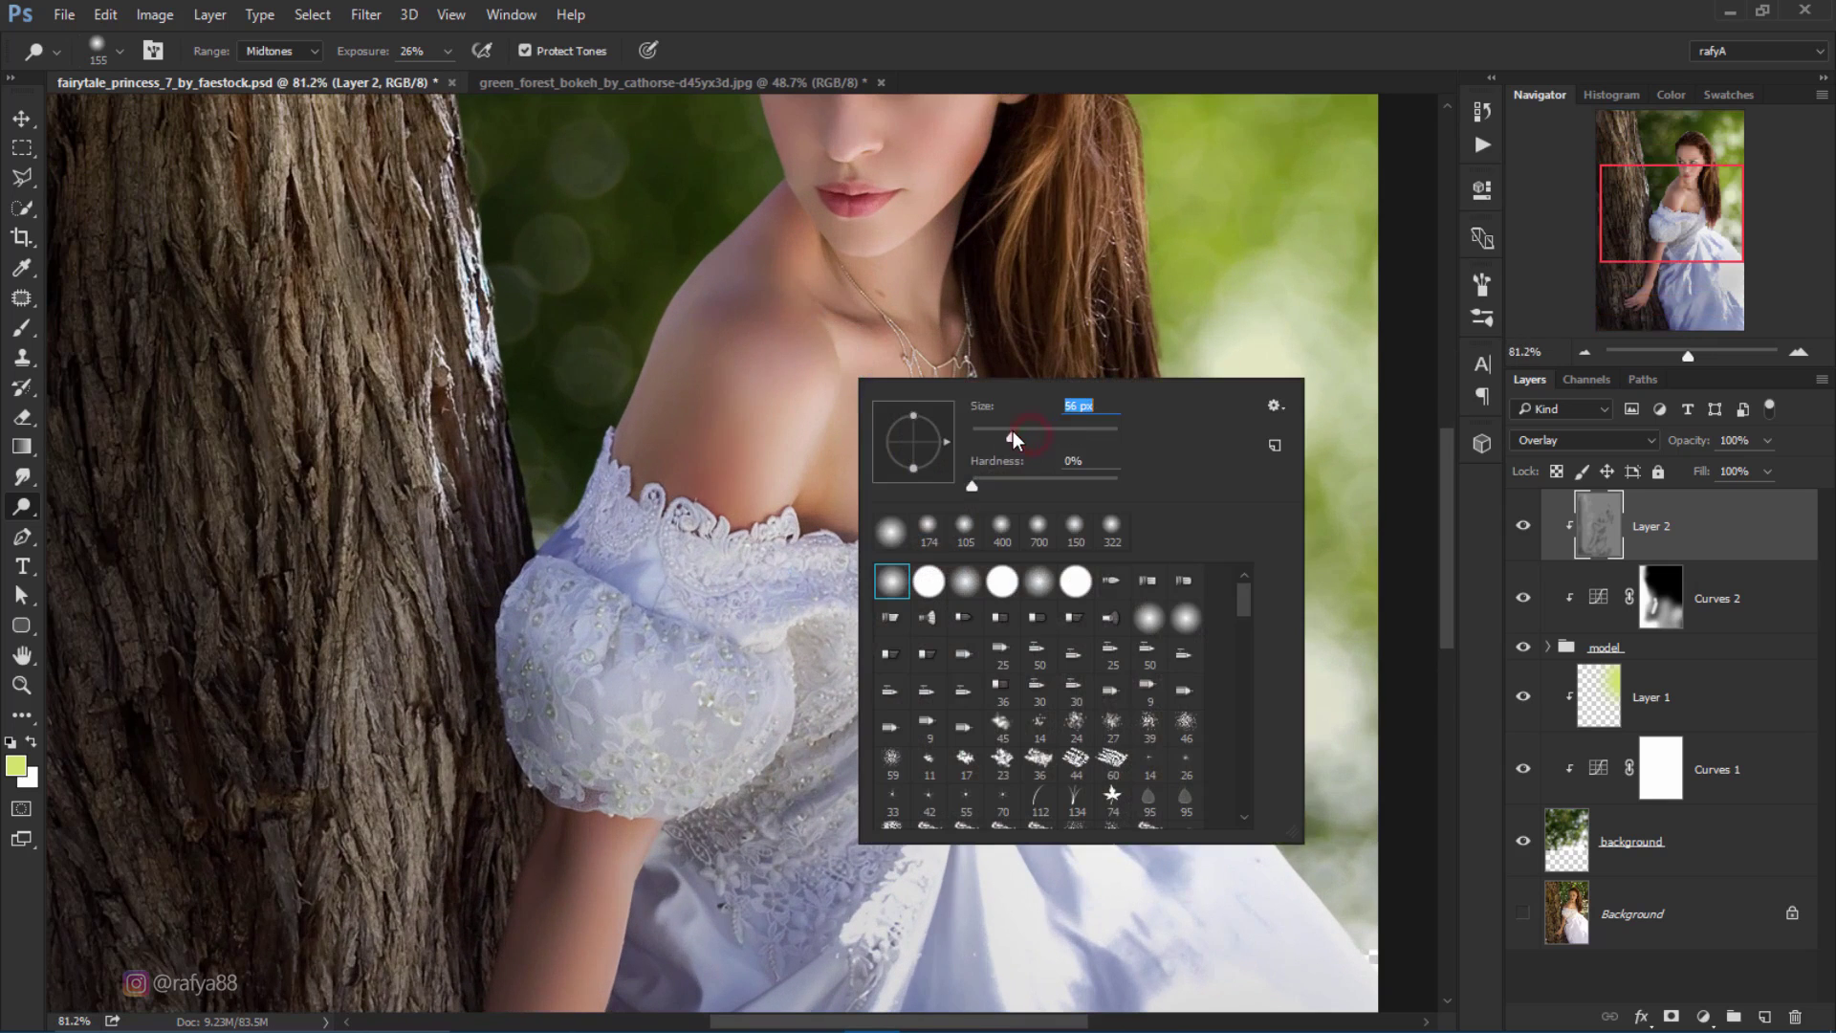
drag(1020, 439, 1029, 438)
key(Return)
scroll(801, 410, up, 1)
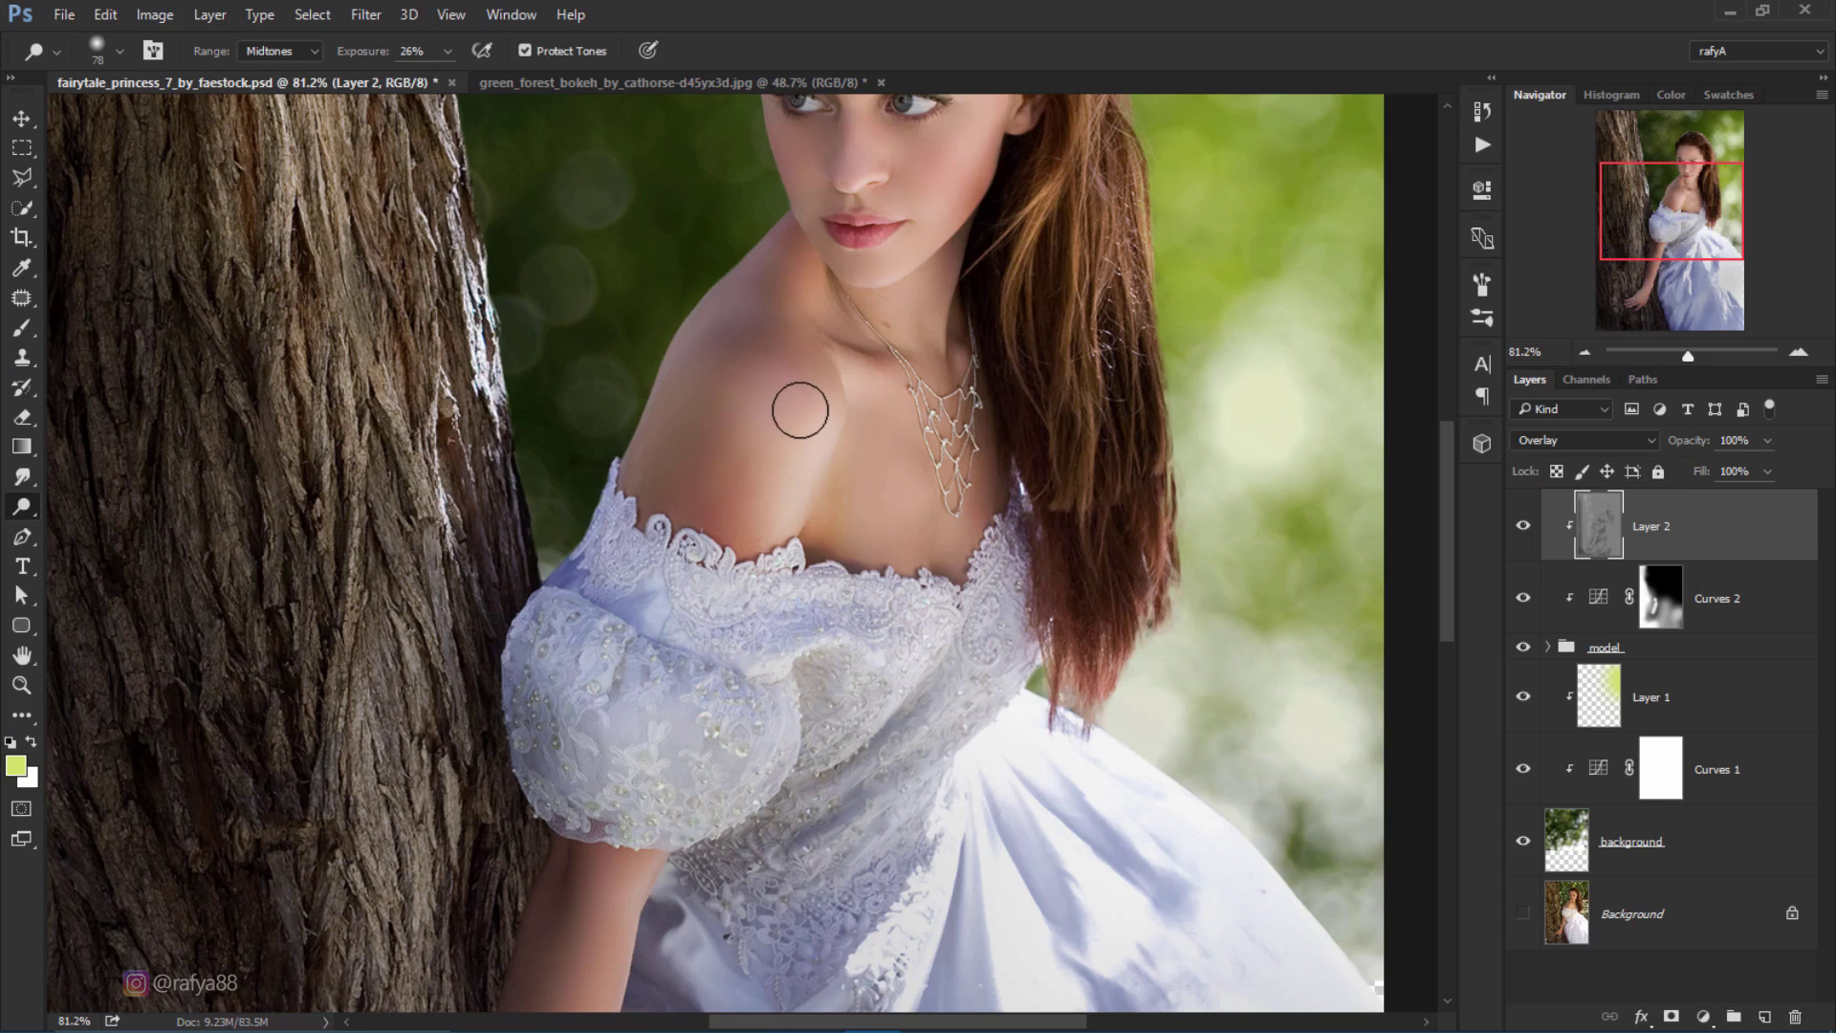
drag(790, 448, 743, 549)
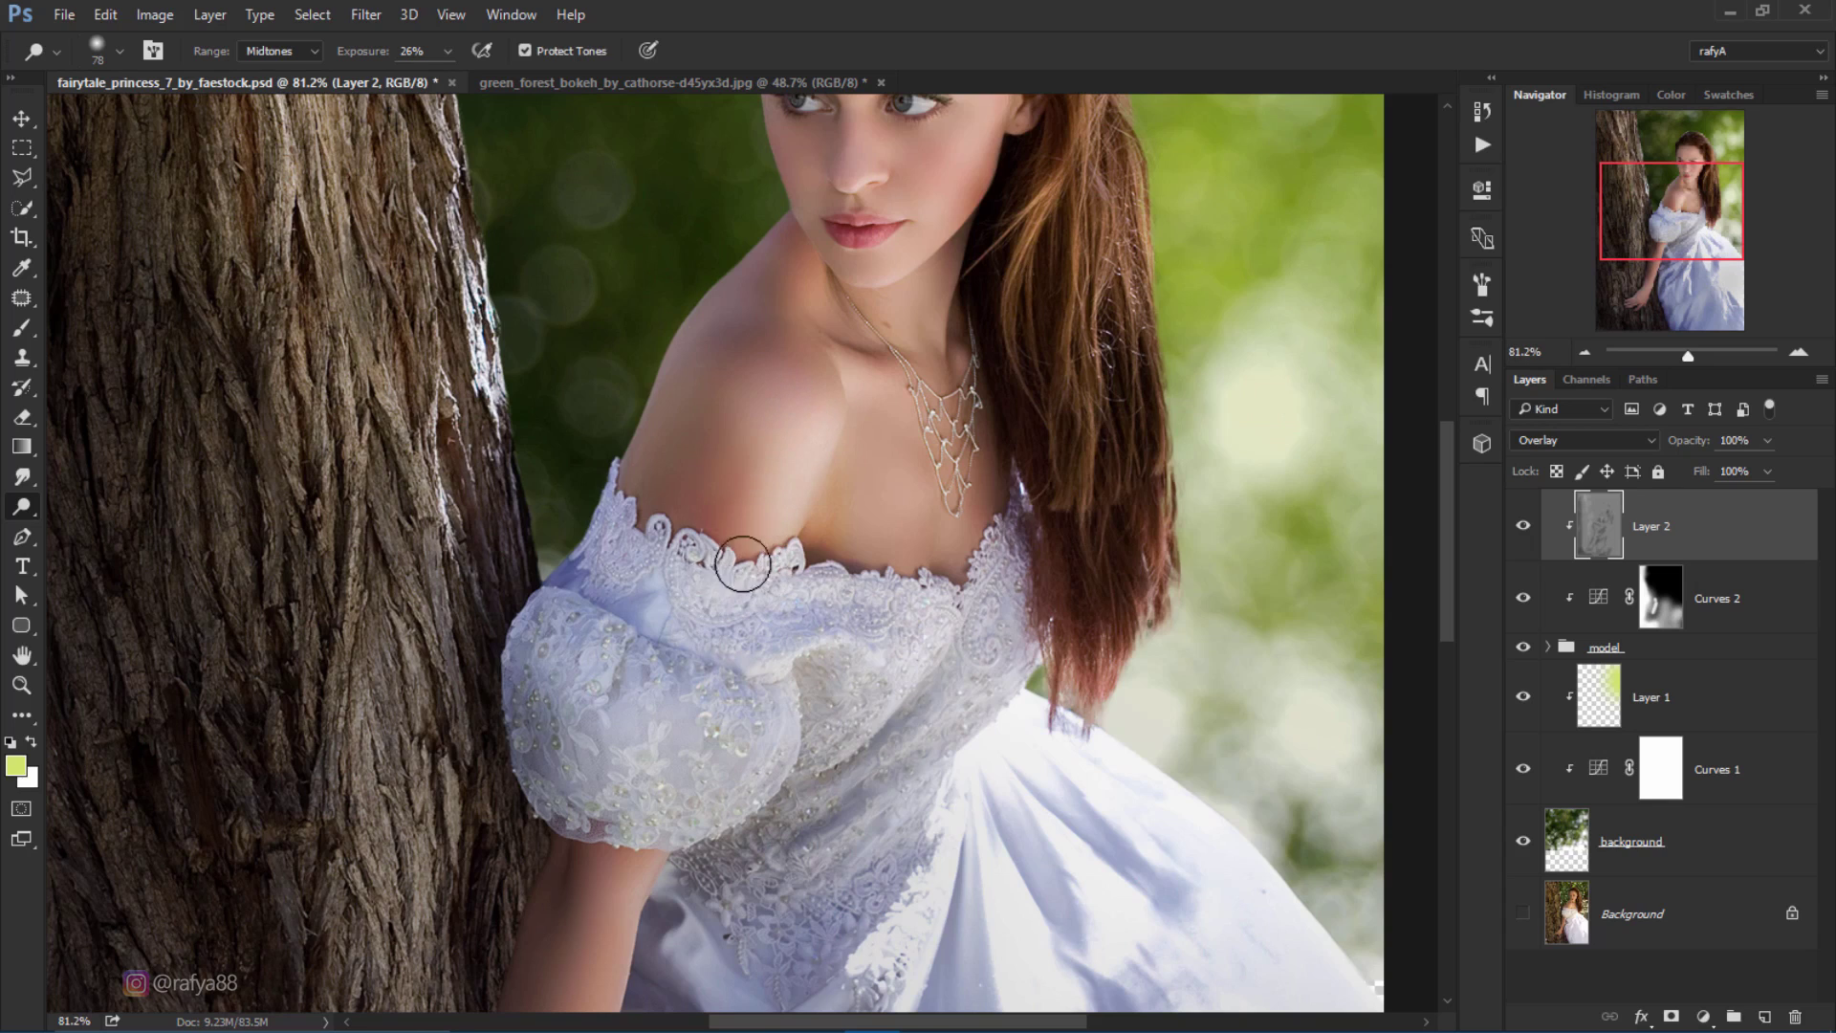
mouse_move(758, 739)
mouse_down()
mouse_move(758, 754)
mouse_move(708, 708)
mouse_move(713, 746)
mouse_up()
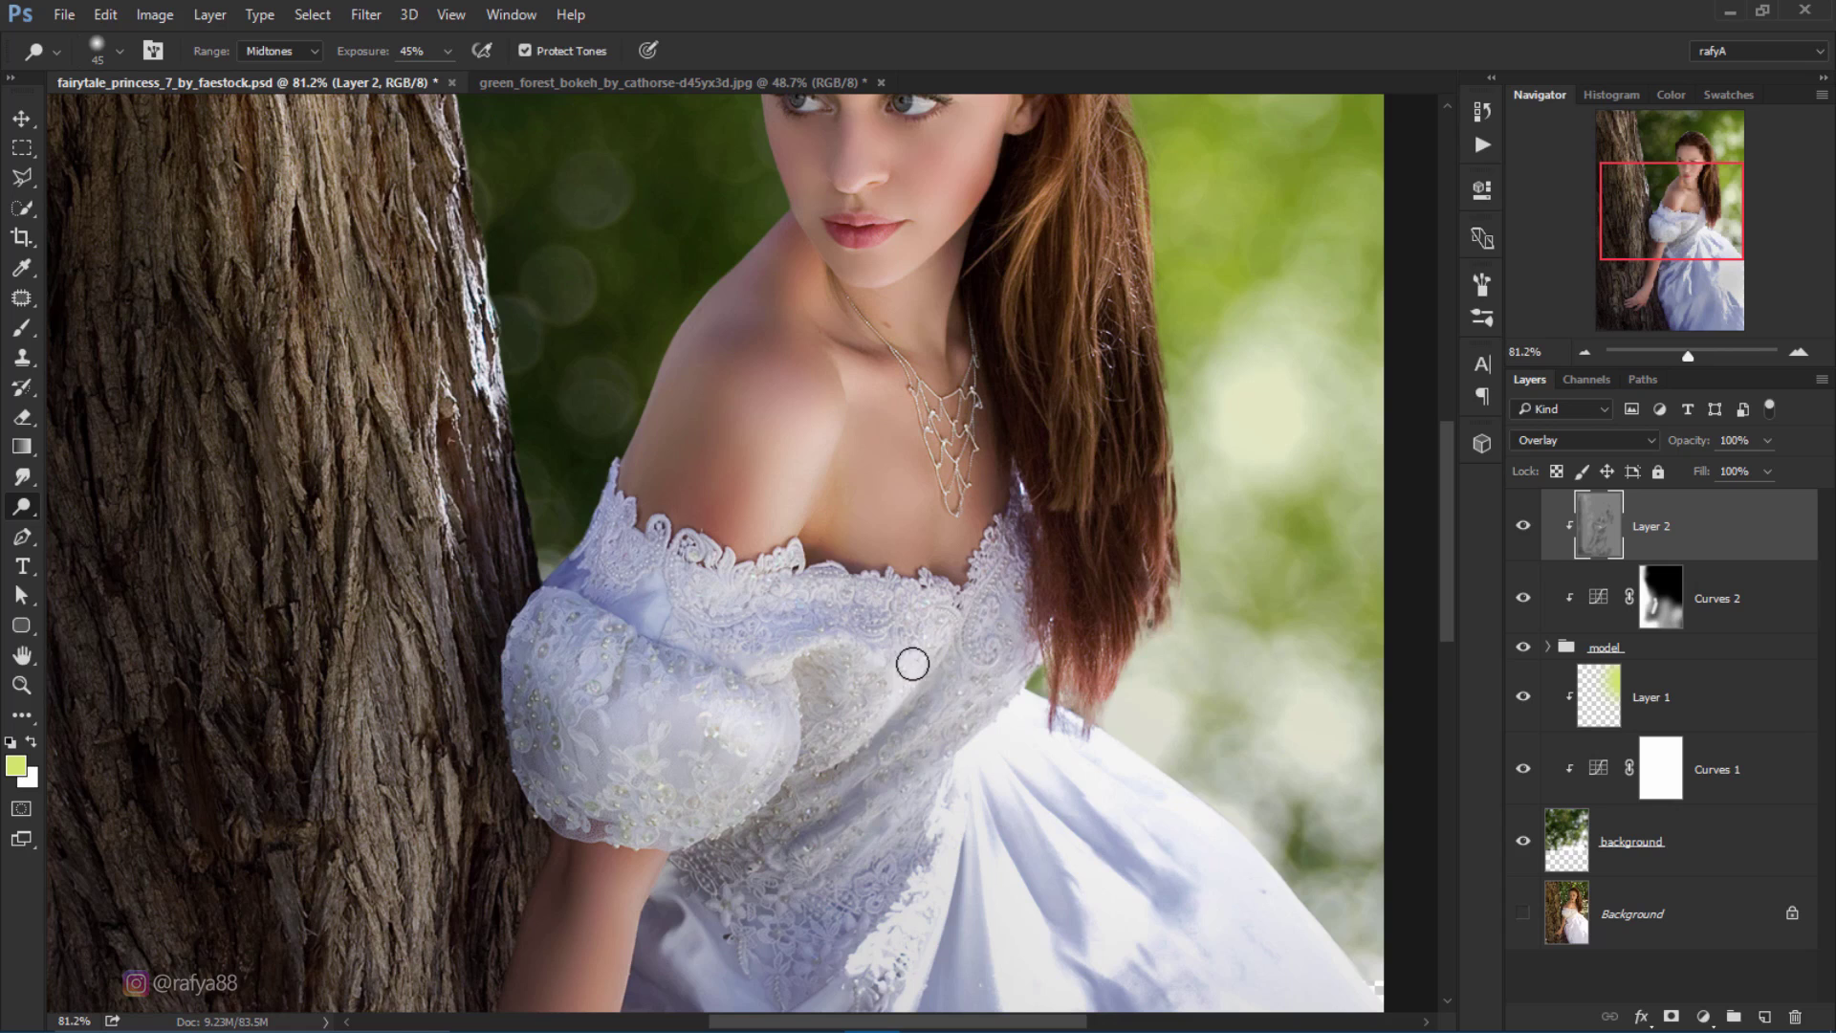
mouse_move(903, 695)
mouse_down()
mouse_move(898, 766)
mouse_move(819, 861)
mouse_up()
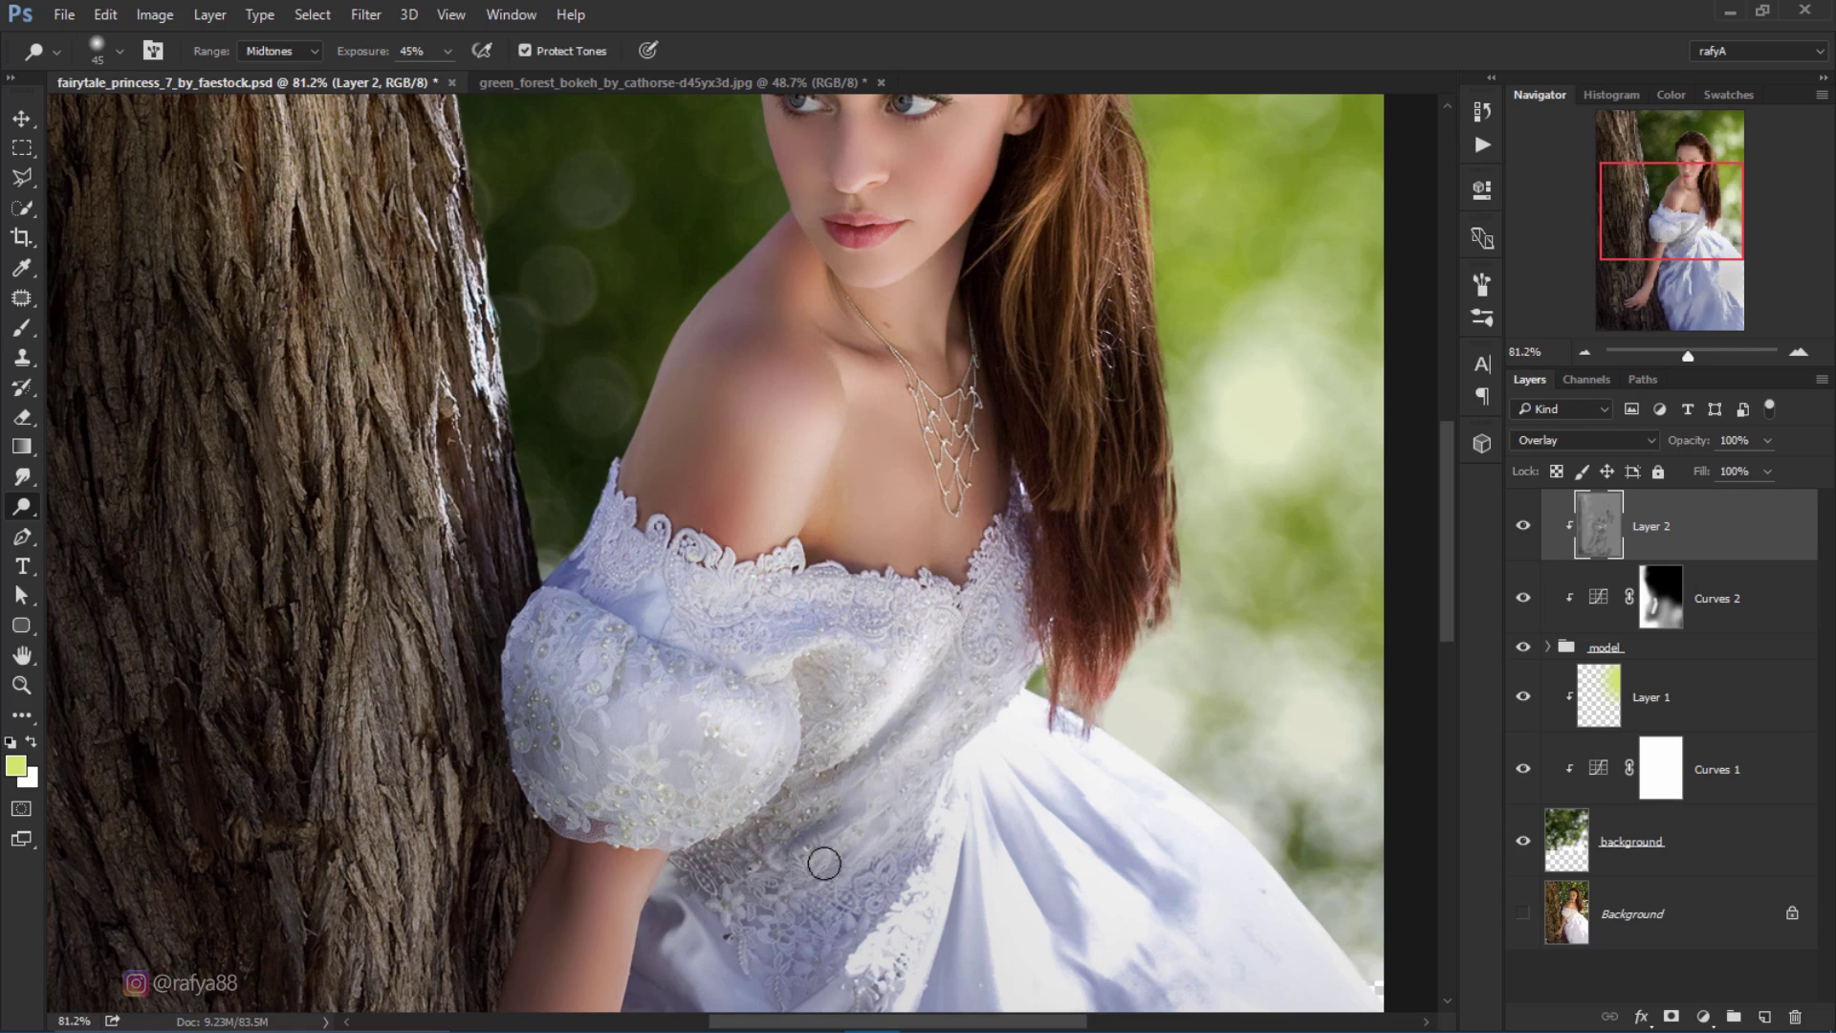
Step: Shrink the brush and brighten the bridge of the nose
scroll(794, 419, down, 2)
scroll(762, 561, up, 2)
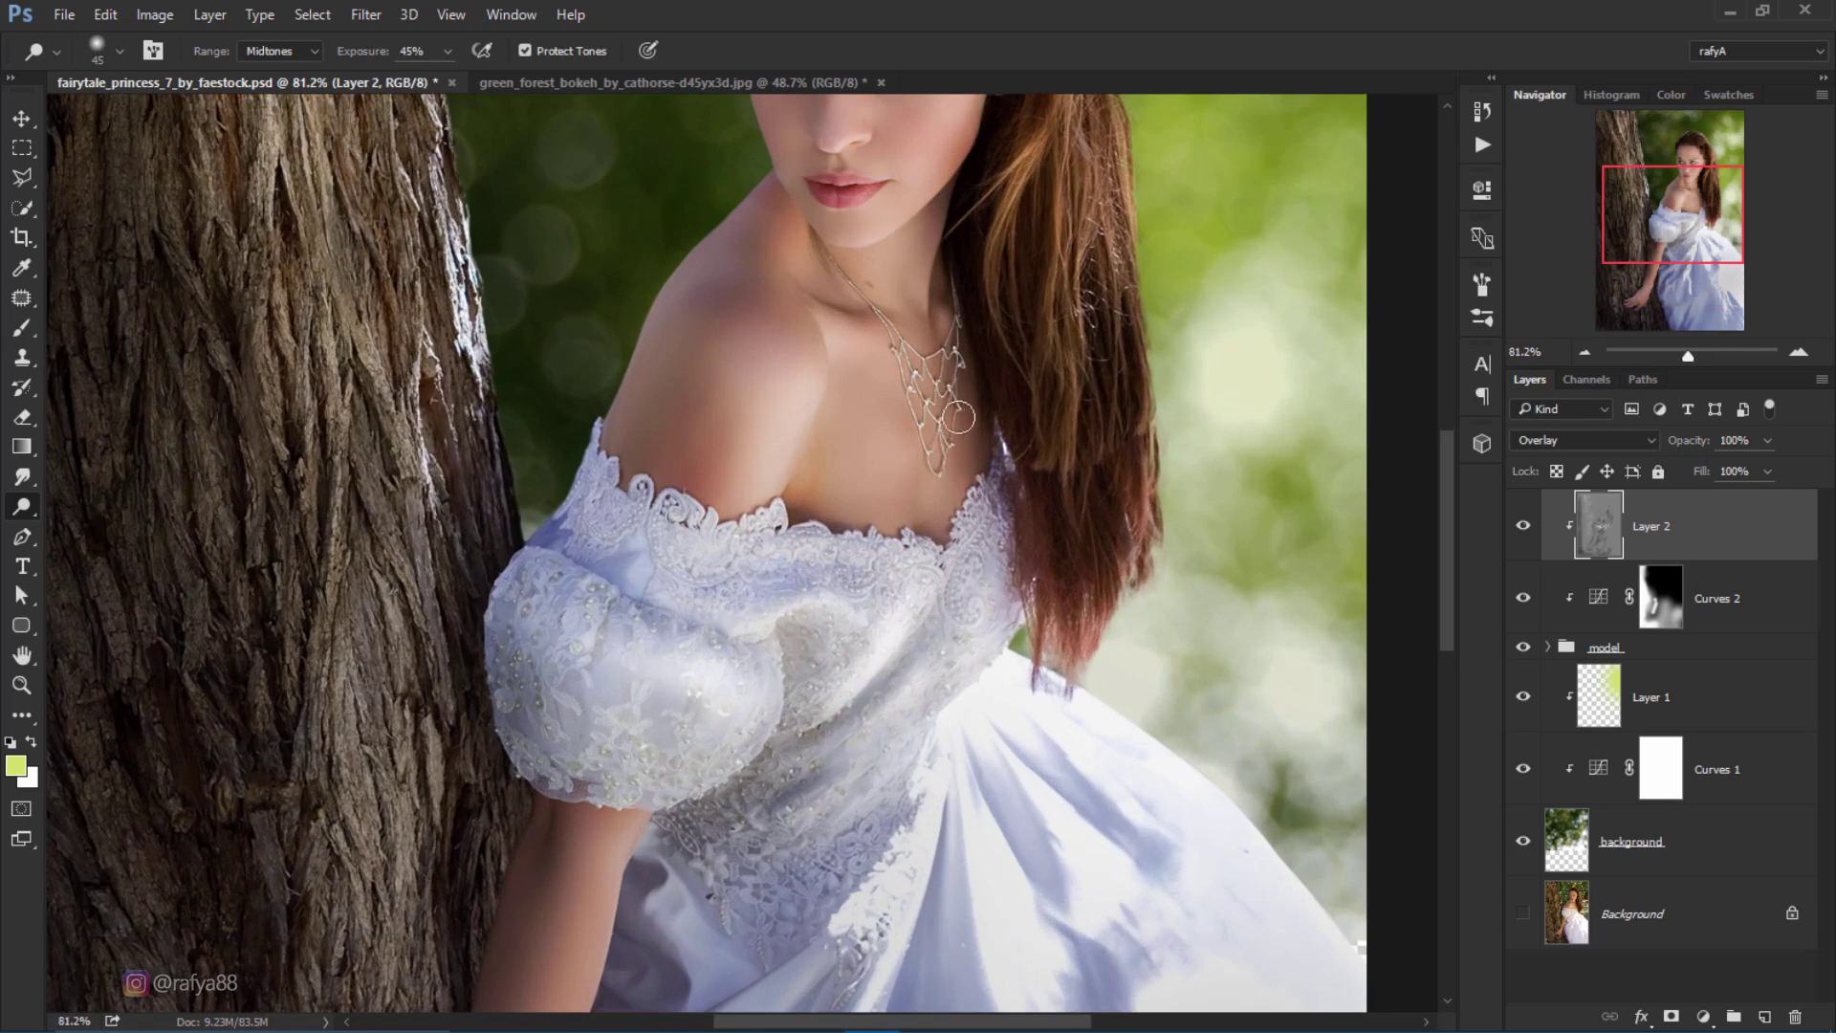
scroll(915, 481, down, 2)
scroll(915, 481, up, 1)
key(bracketleft)
key(bracketleft)
scroll(832, 496, up, 1)
scroll(803, 459, up, 1)
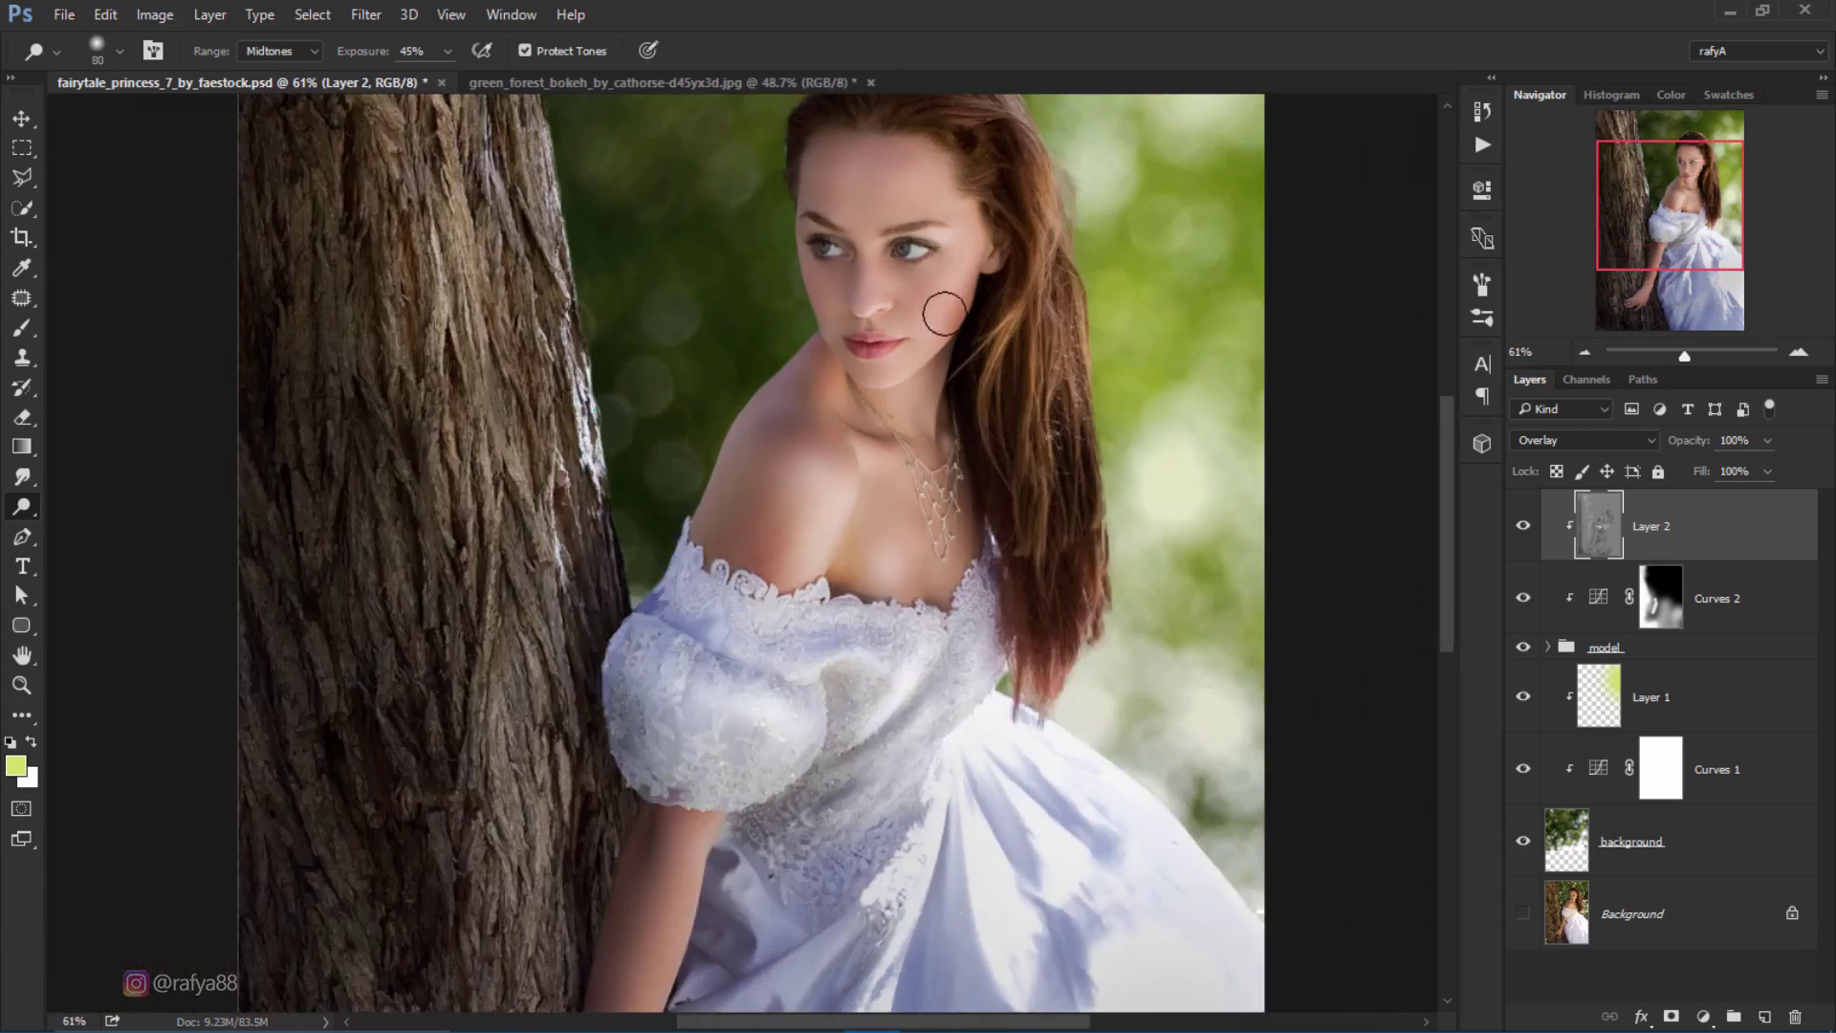
scroll(947, 307, up, 1)
scroll(899, 392, down, 1)
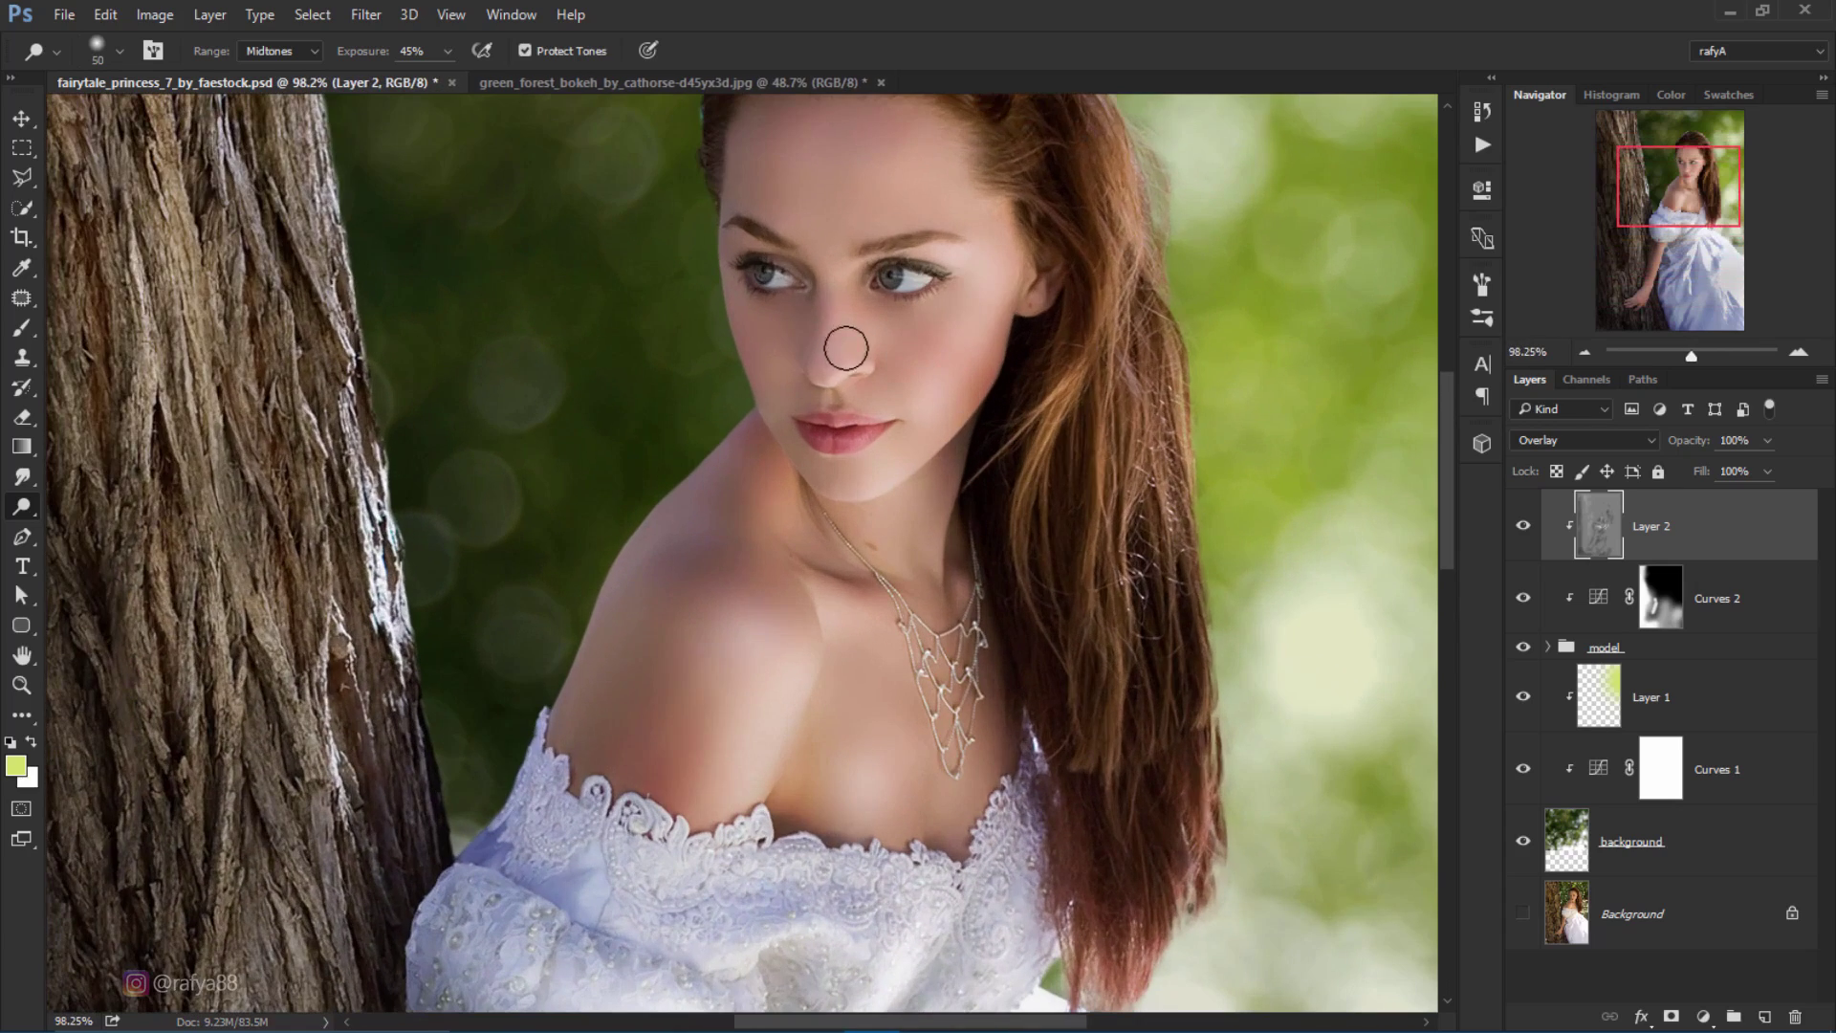
key(bracketleft)
key(bracketleft)
scroll(872, 372, up, 3)
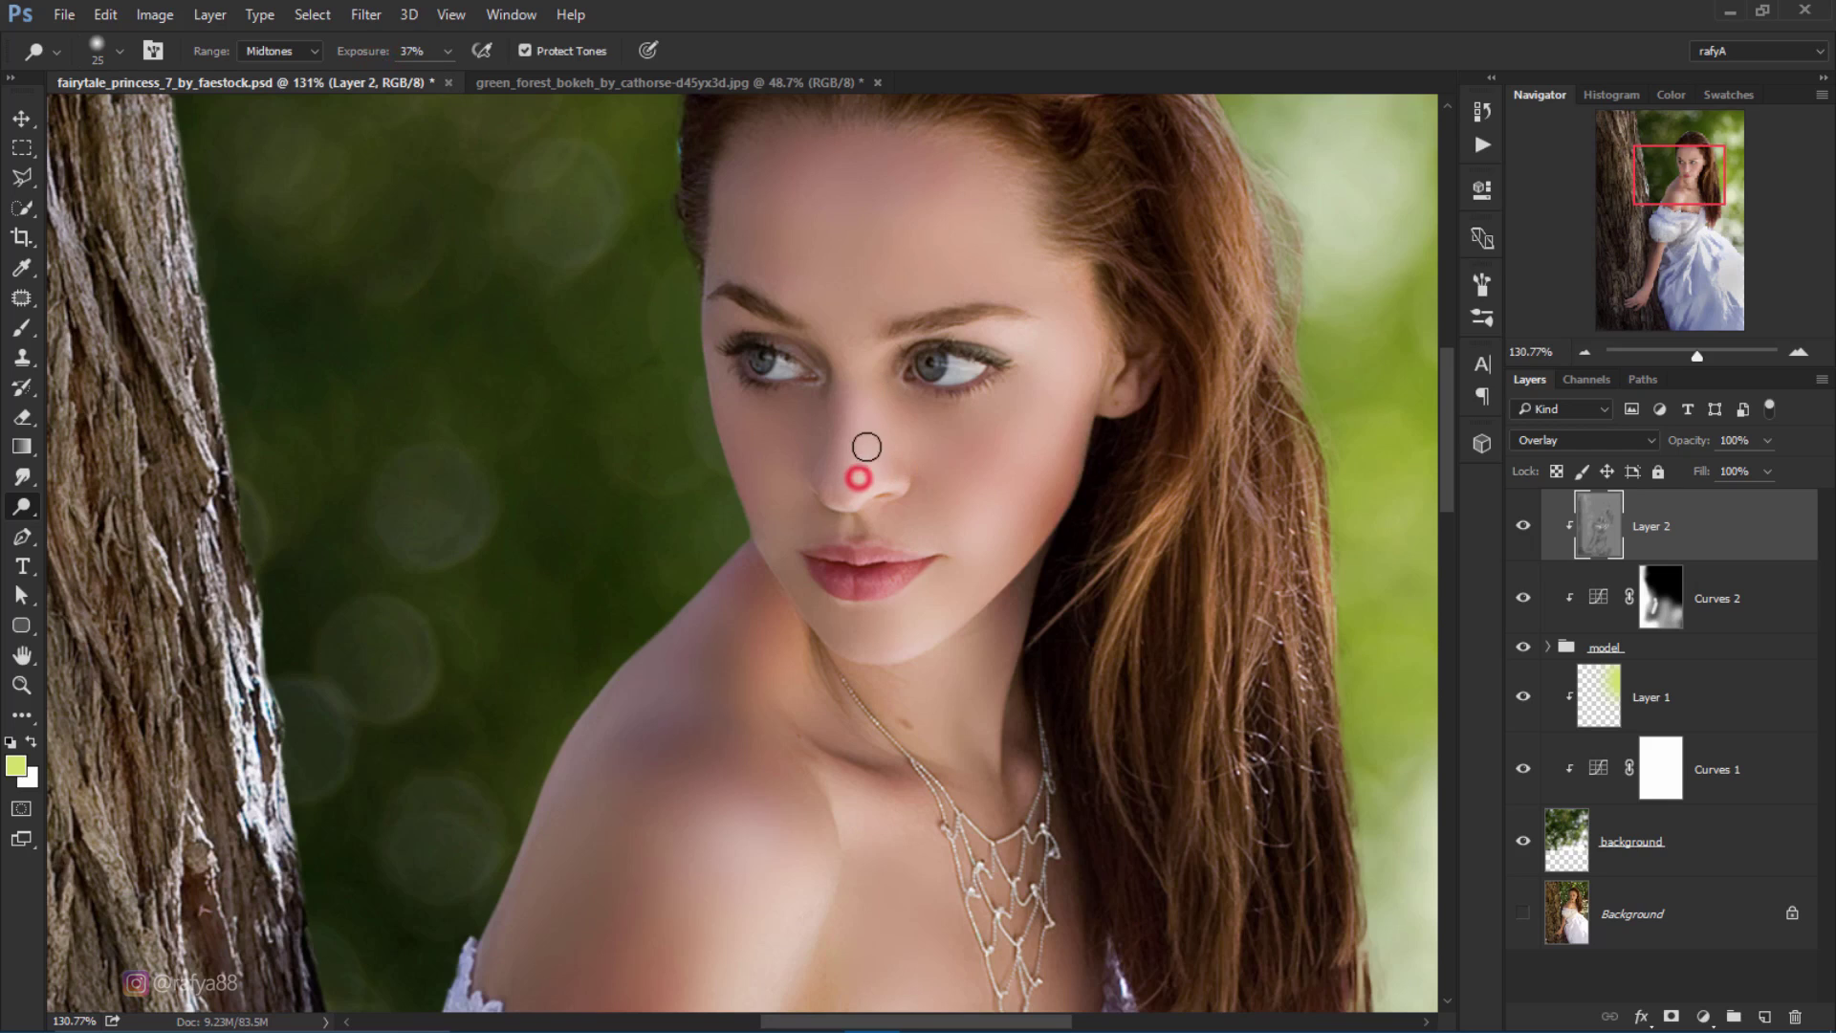
drag(866, 446, 870, 387)
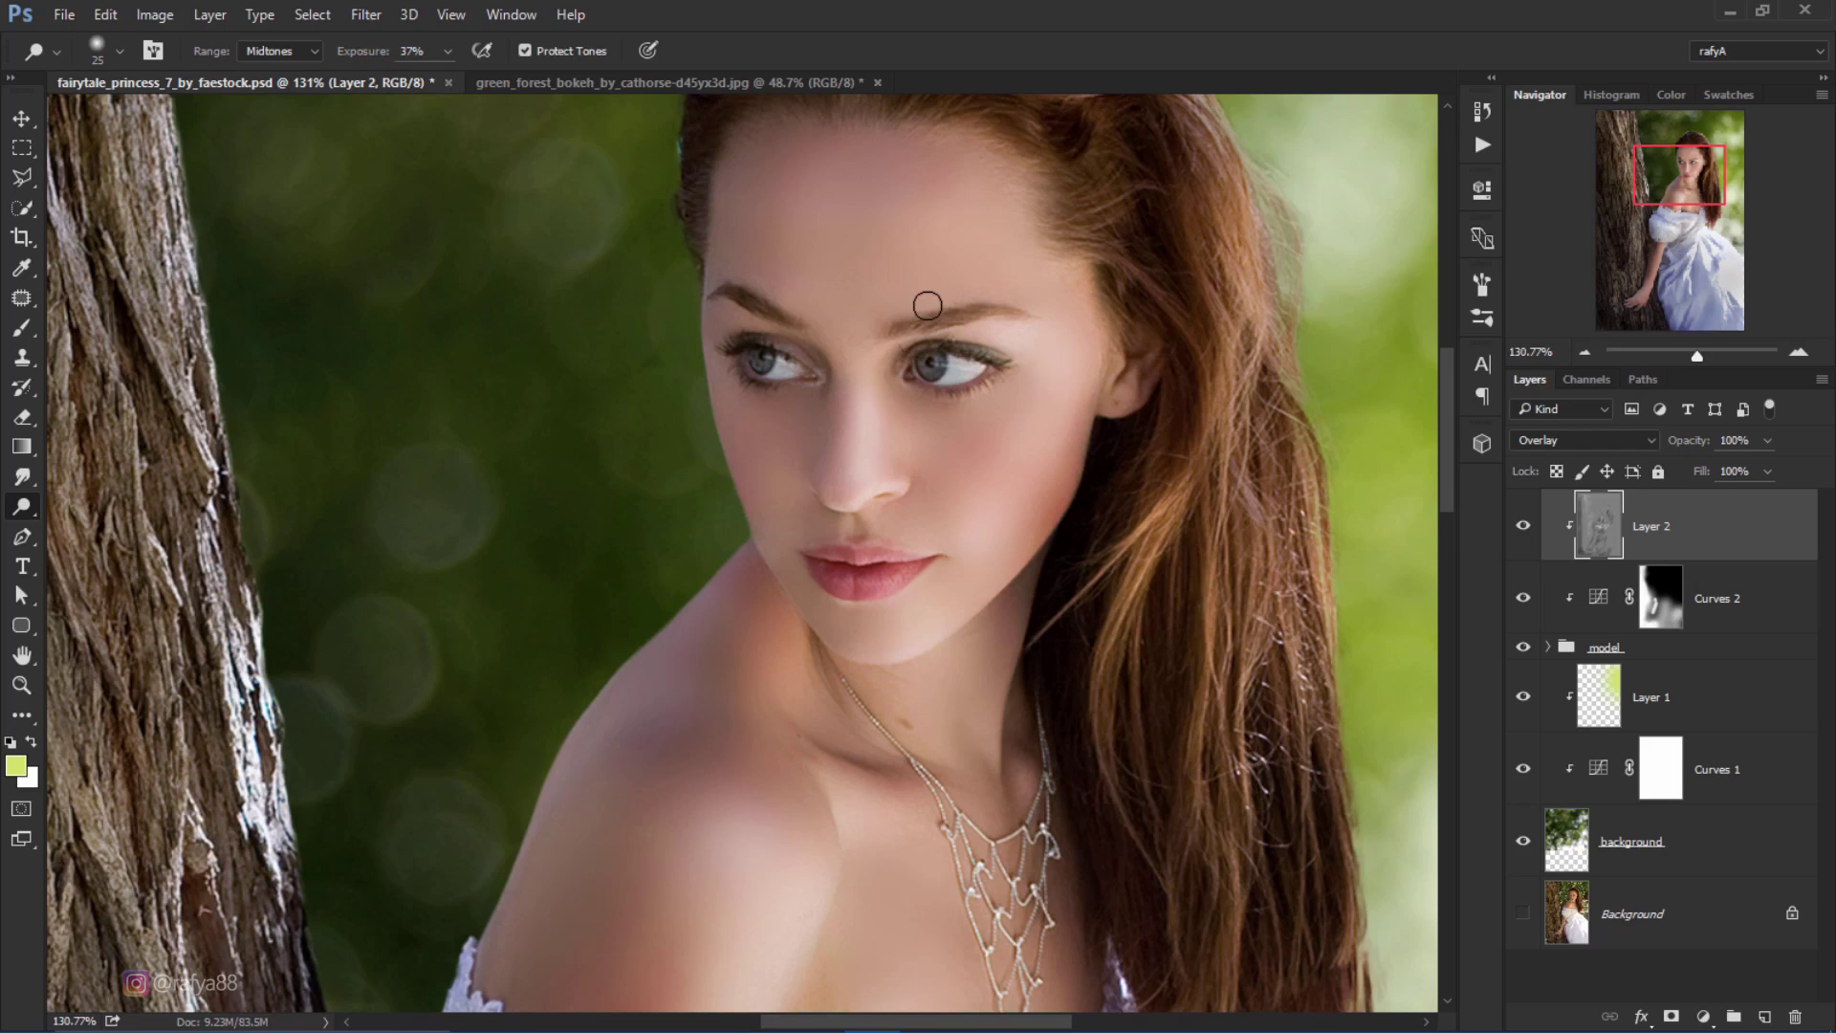
Step: Enlarge the brush, brighten the shoulder and upper arm, then toggle Layer 2 to compare
scroll(931, 306, down, 2)
key(bracketright)
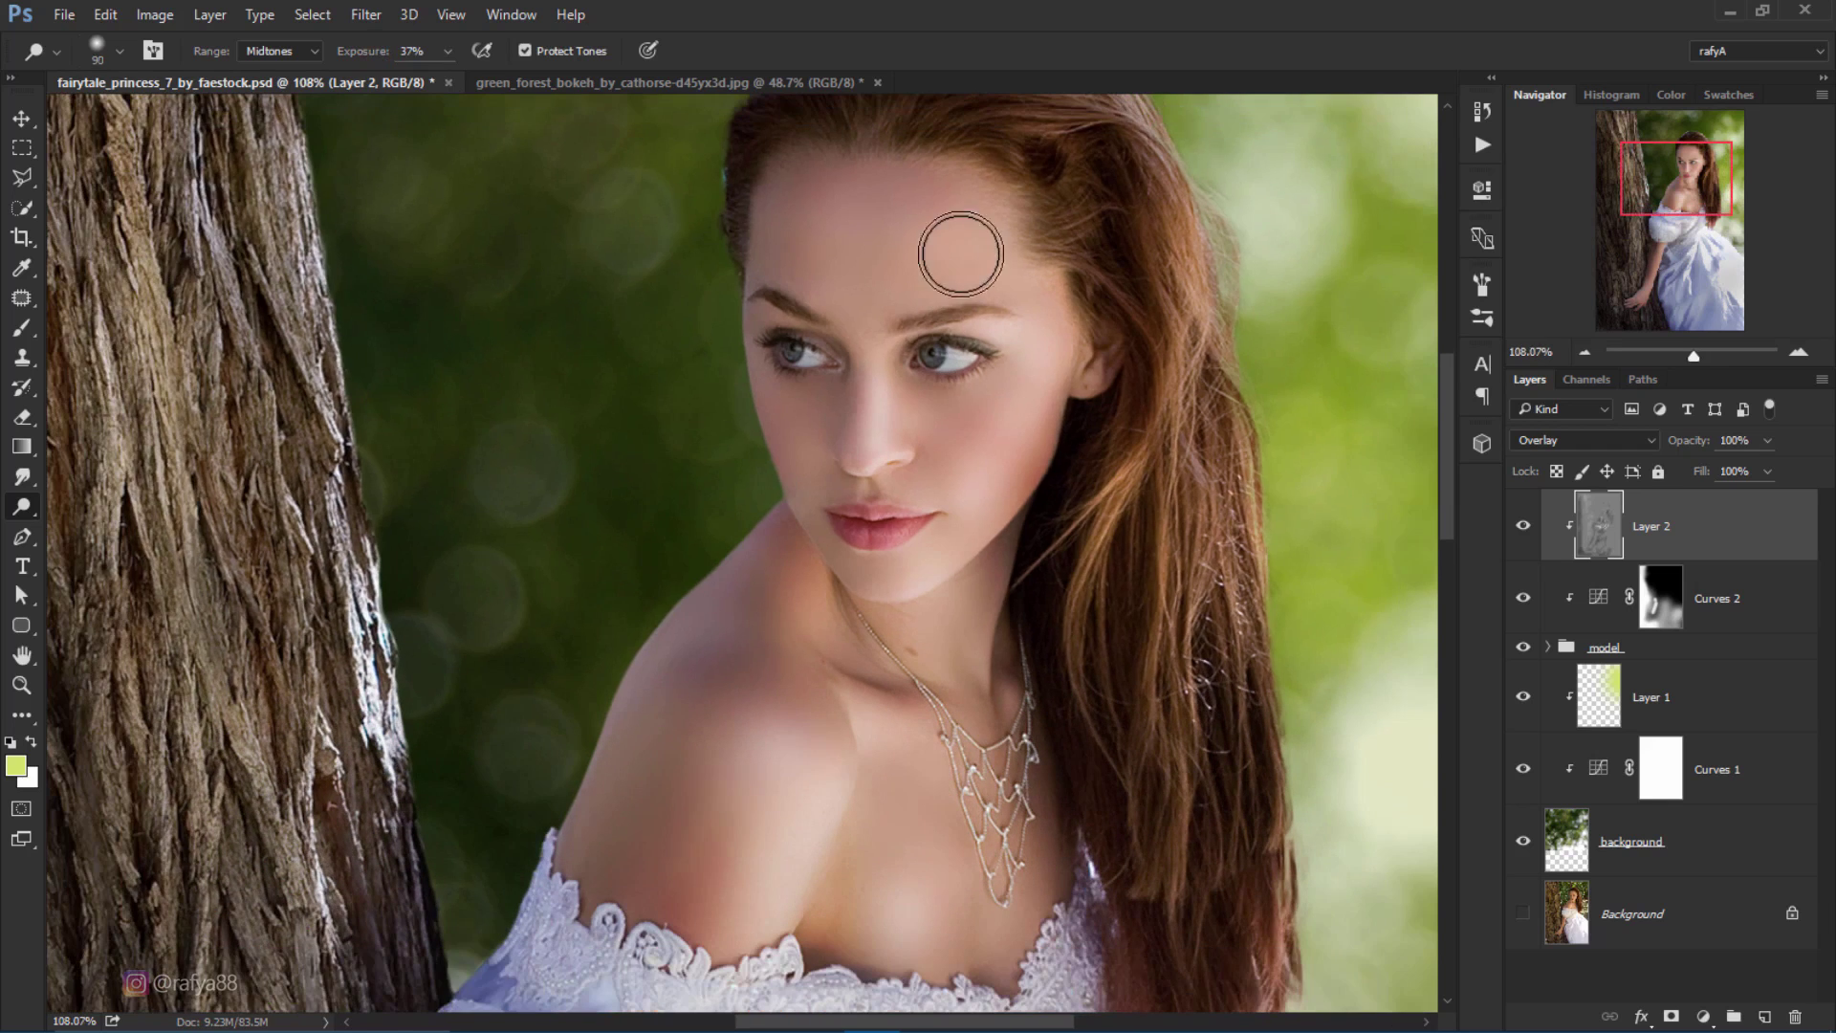
key(bracketright)
key(bracketright)
key(bracketright)
scroll(1027, 229, down, 4)
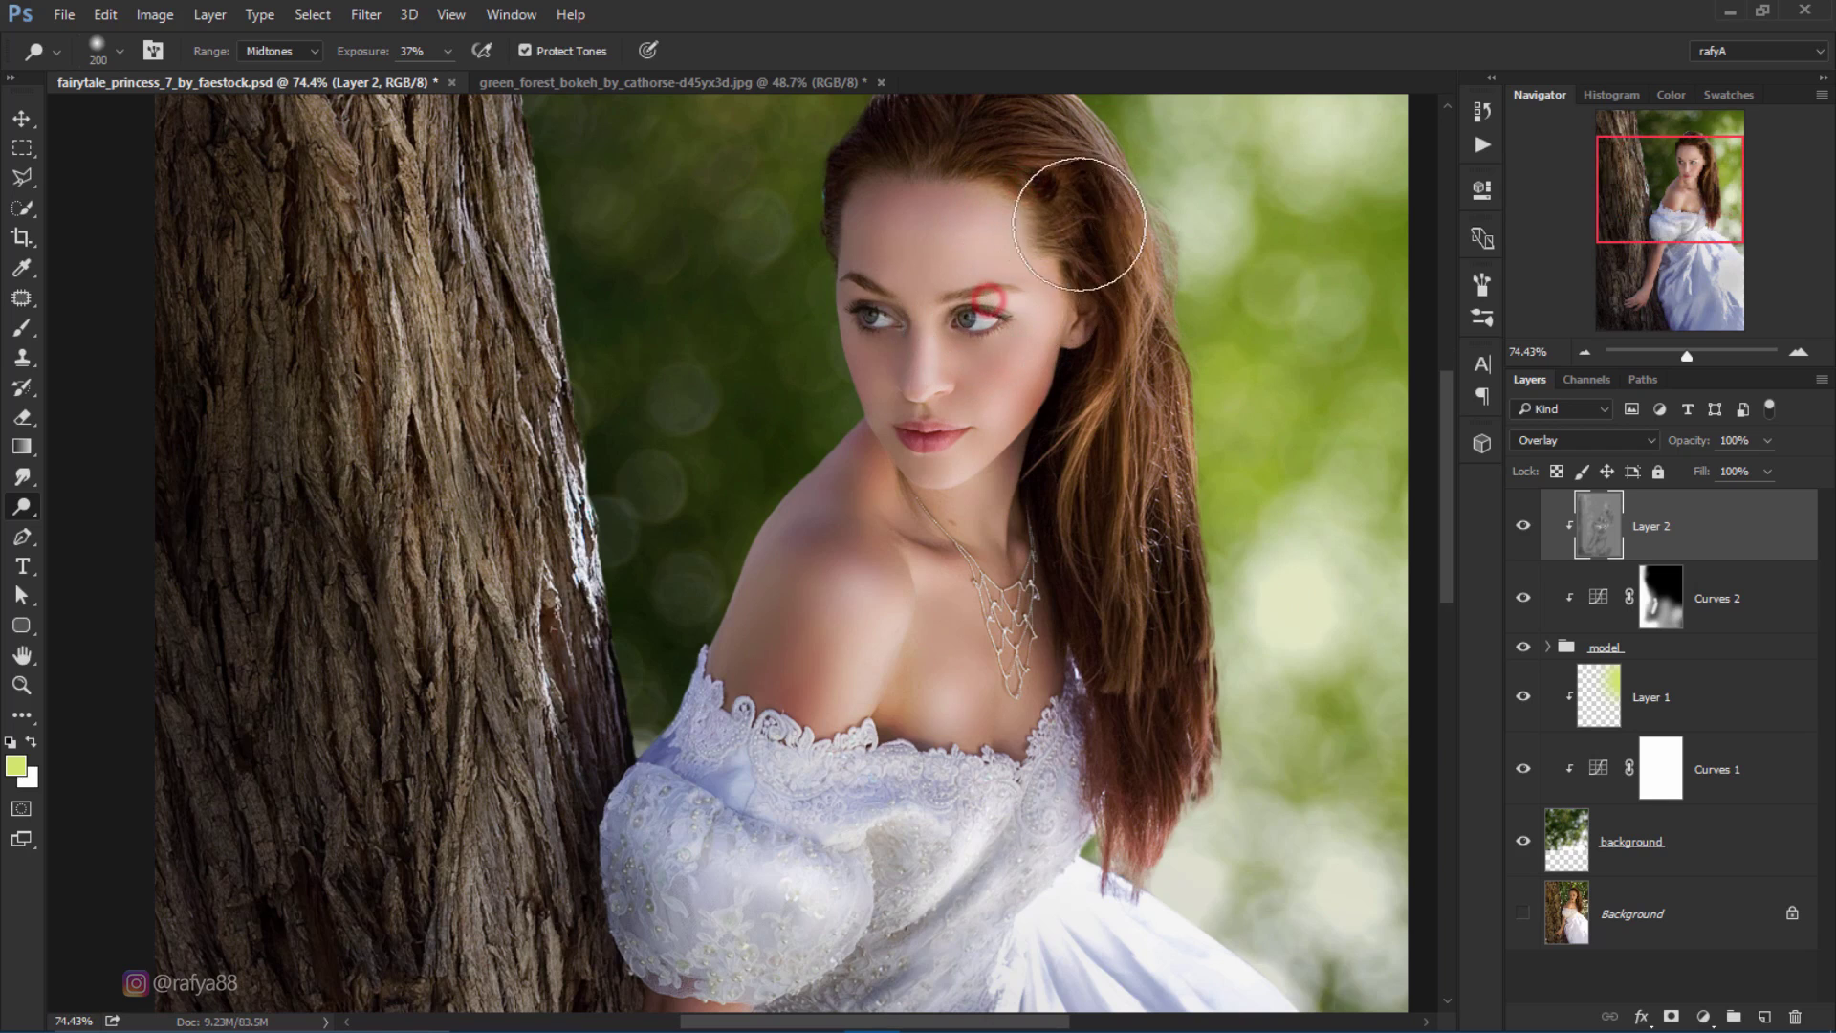
scroll(994, 445, down, 5)
scroll(995, 446, up, 2)
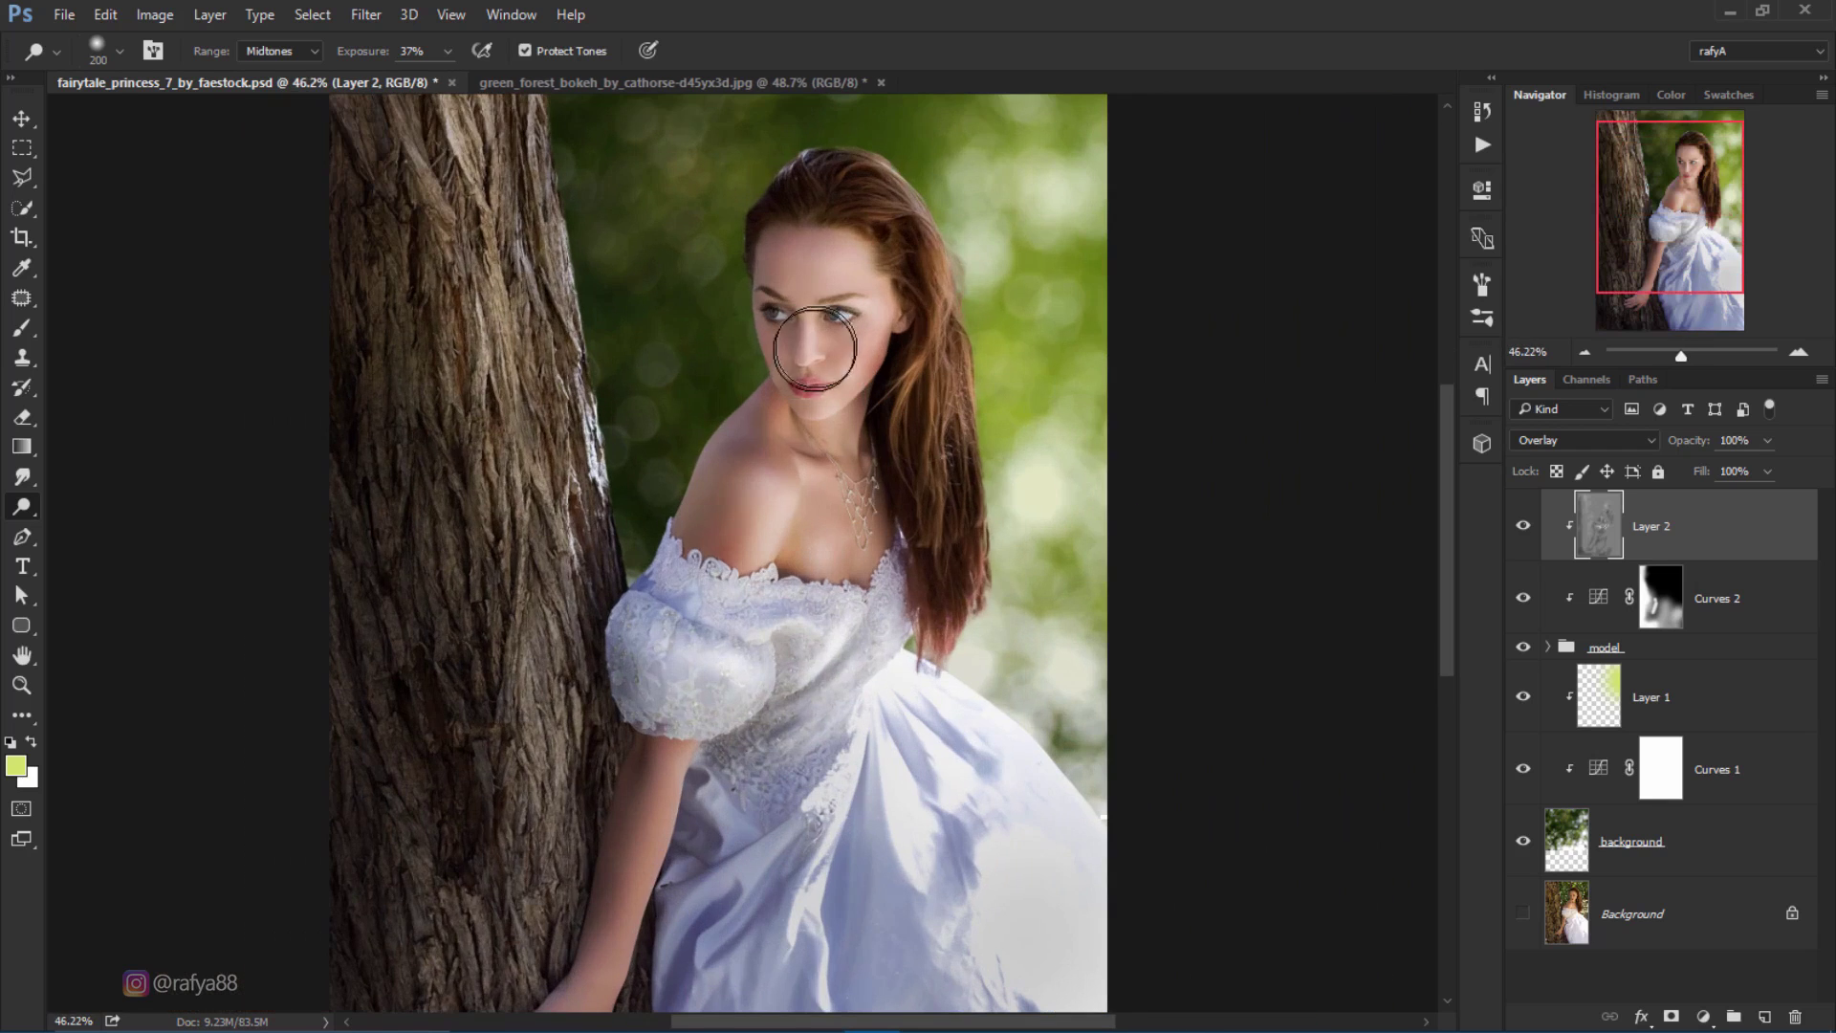
drag(688, 463, 647, 643)
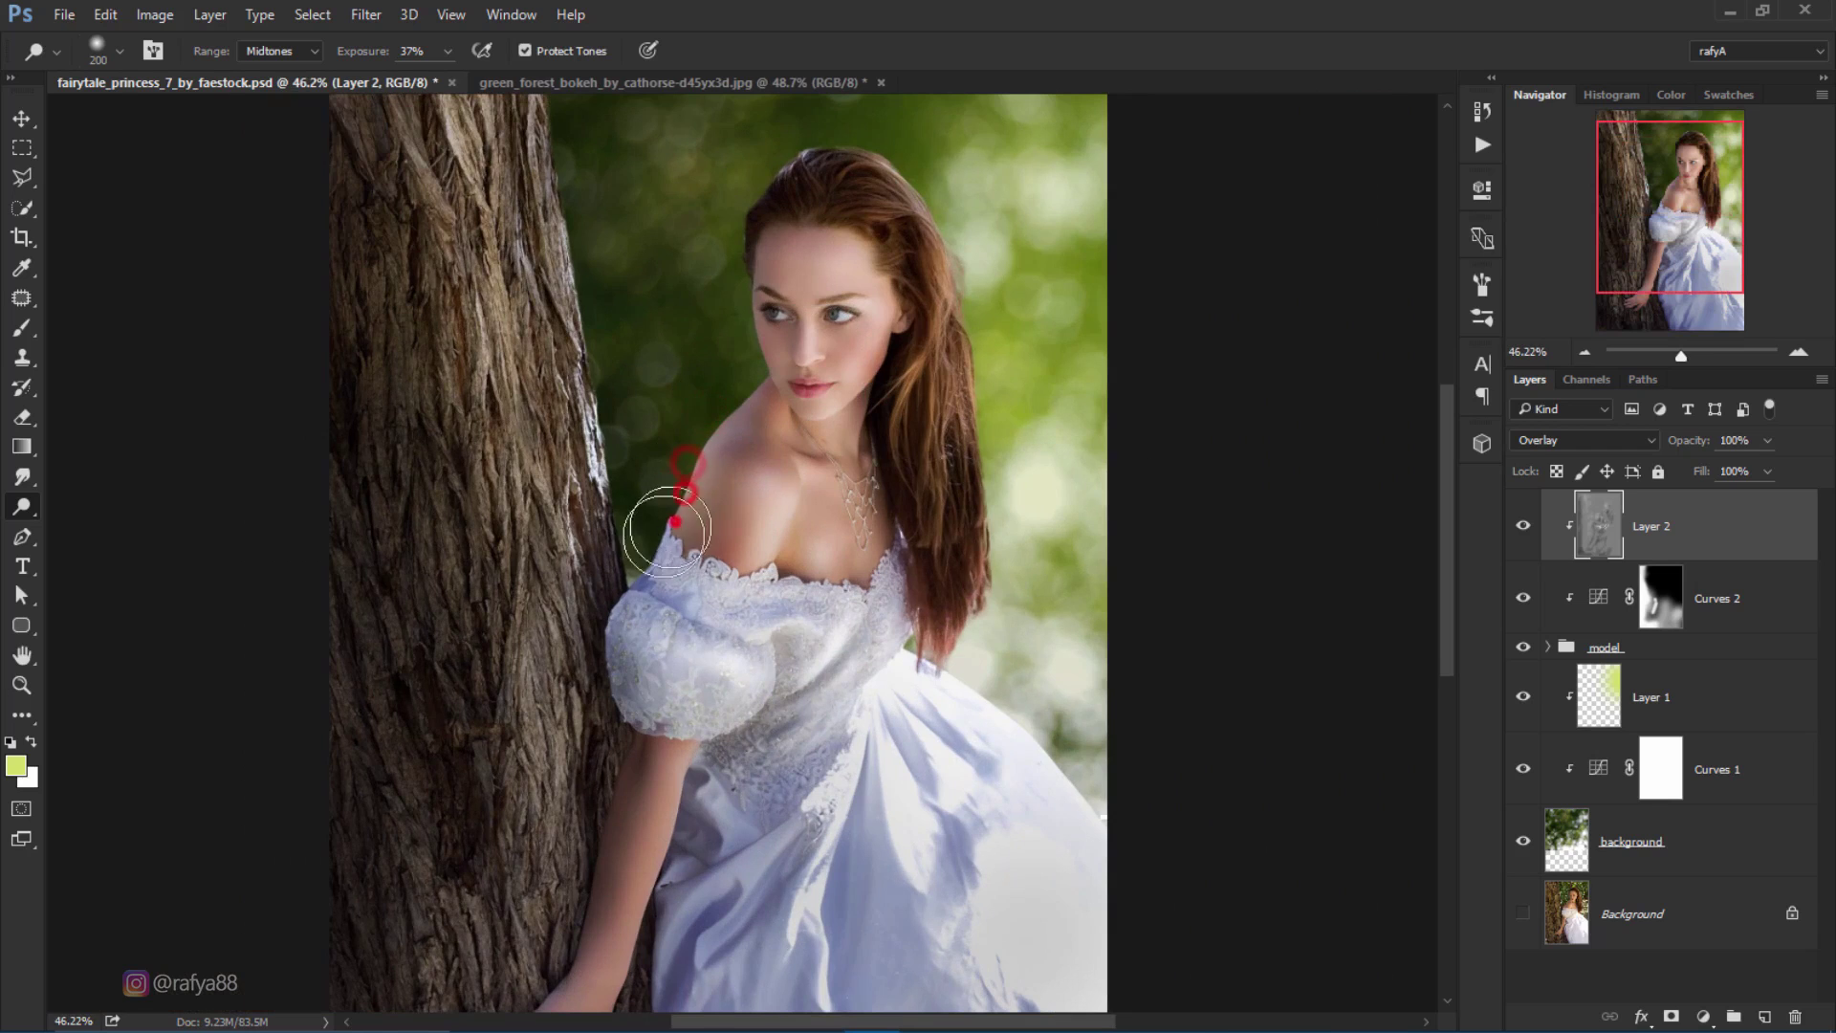
scroll(734, 457, down, 2)
scroll(734, 456, down, 1)
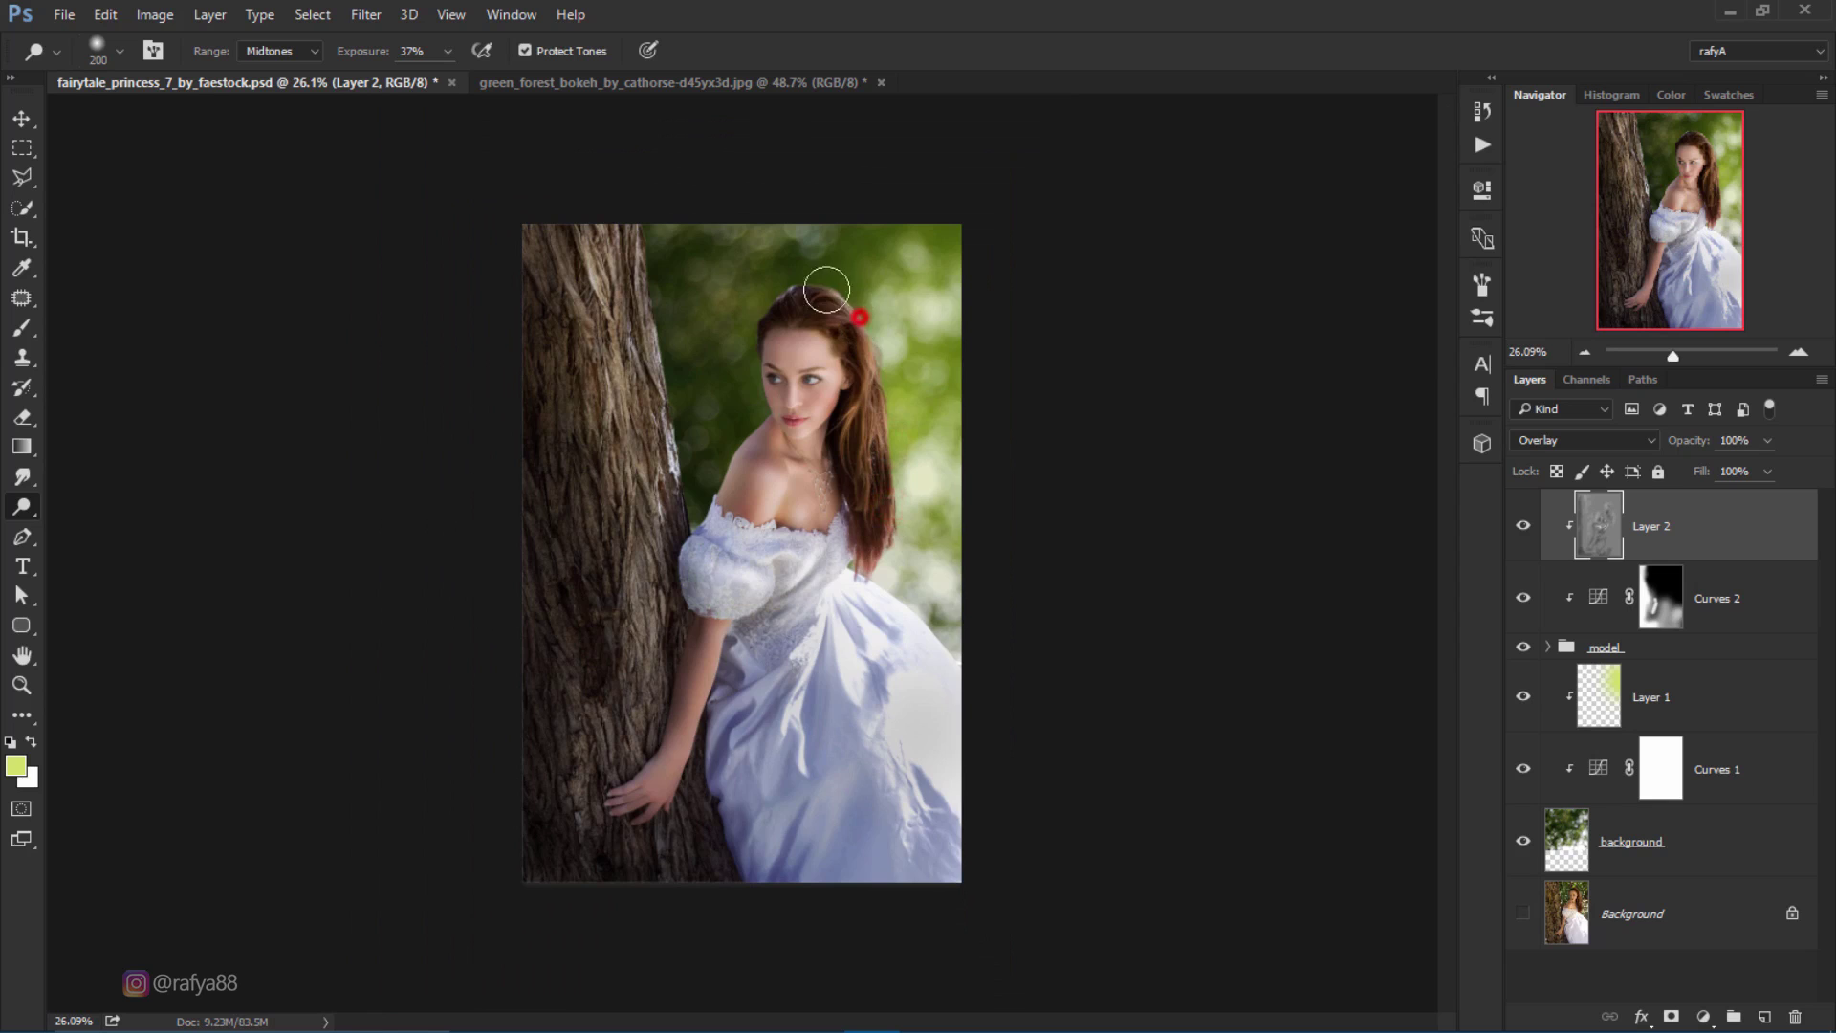
scroll(871, 517, down, 1)
scroll(846, 411, up, 2)
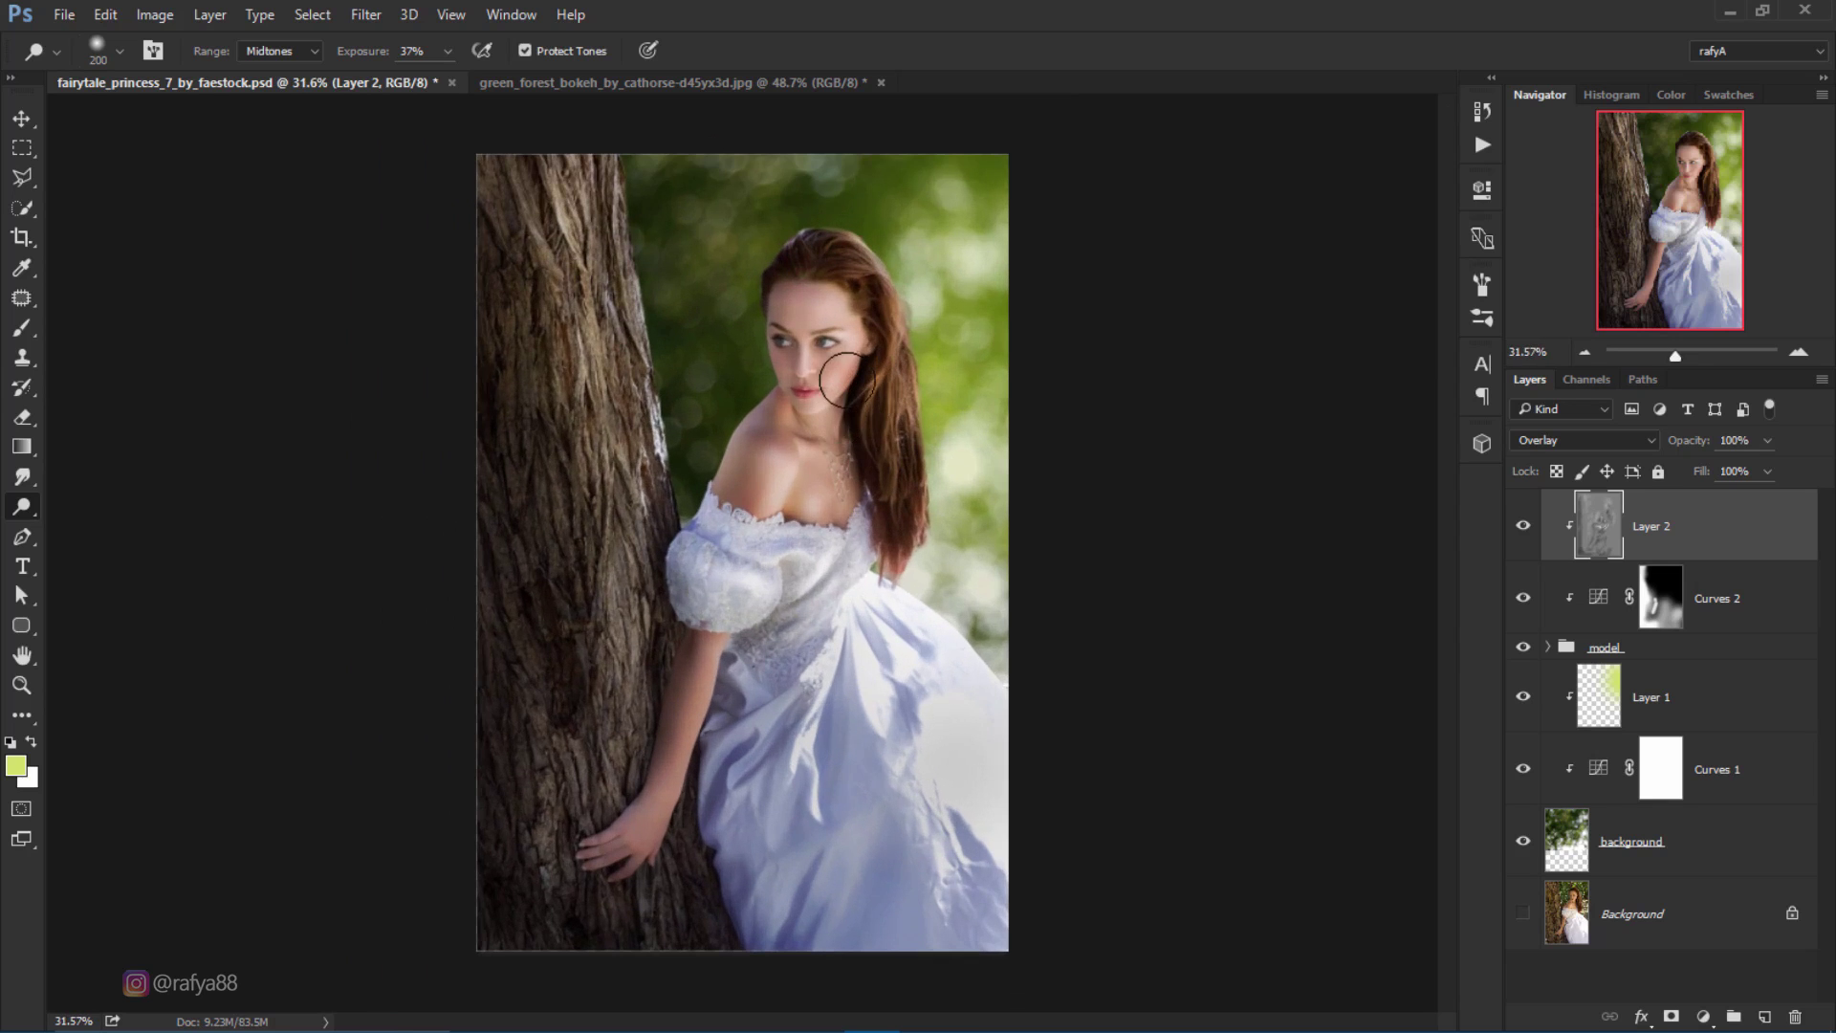
scroll(863, 449, up, 1)
scroll(859, 463, up, 1)
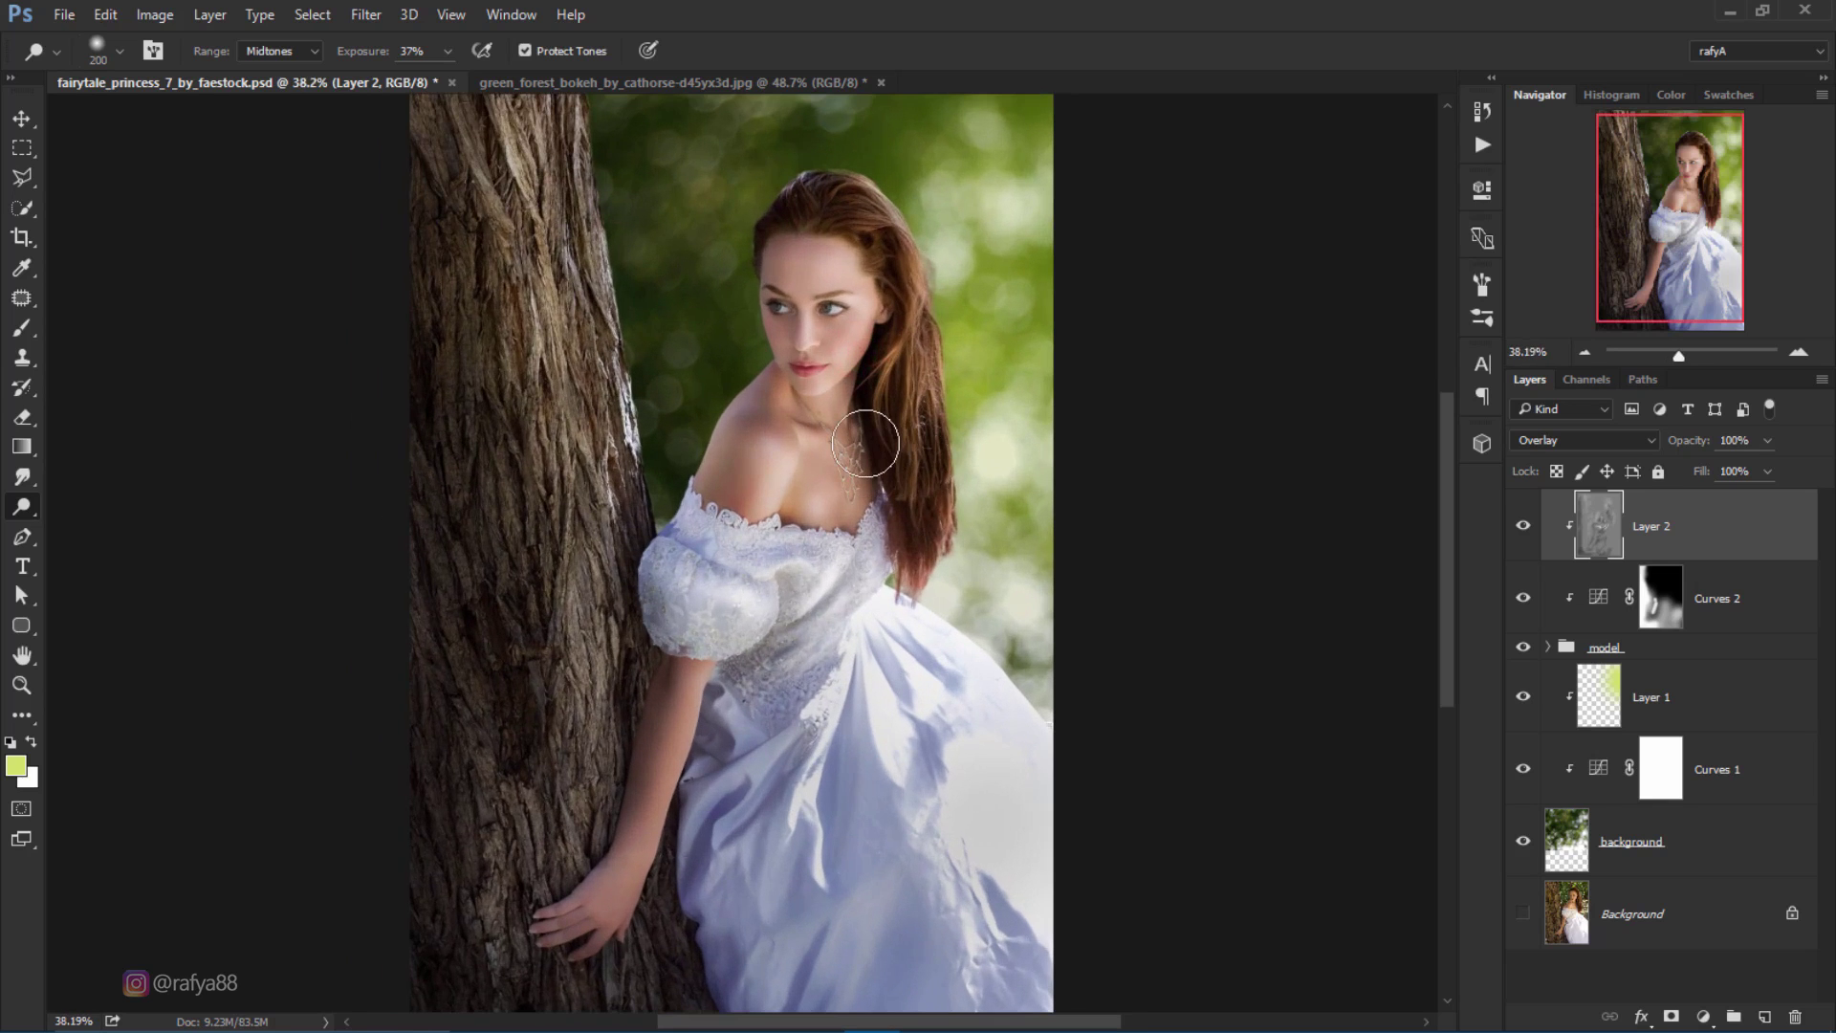
scroll(865, 443, down, 1)
click(1522, 526)
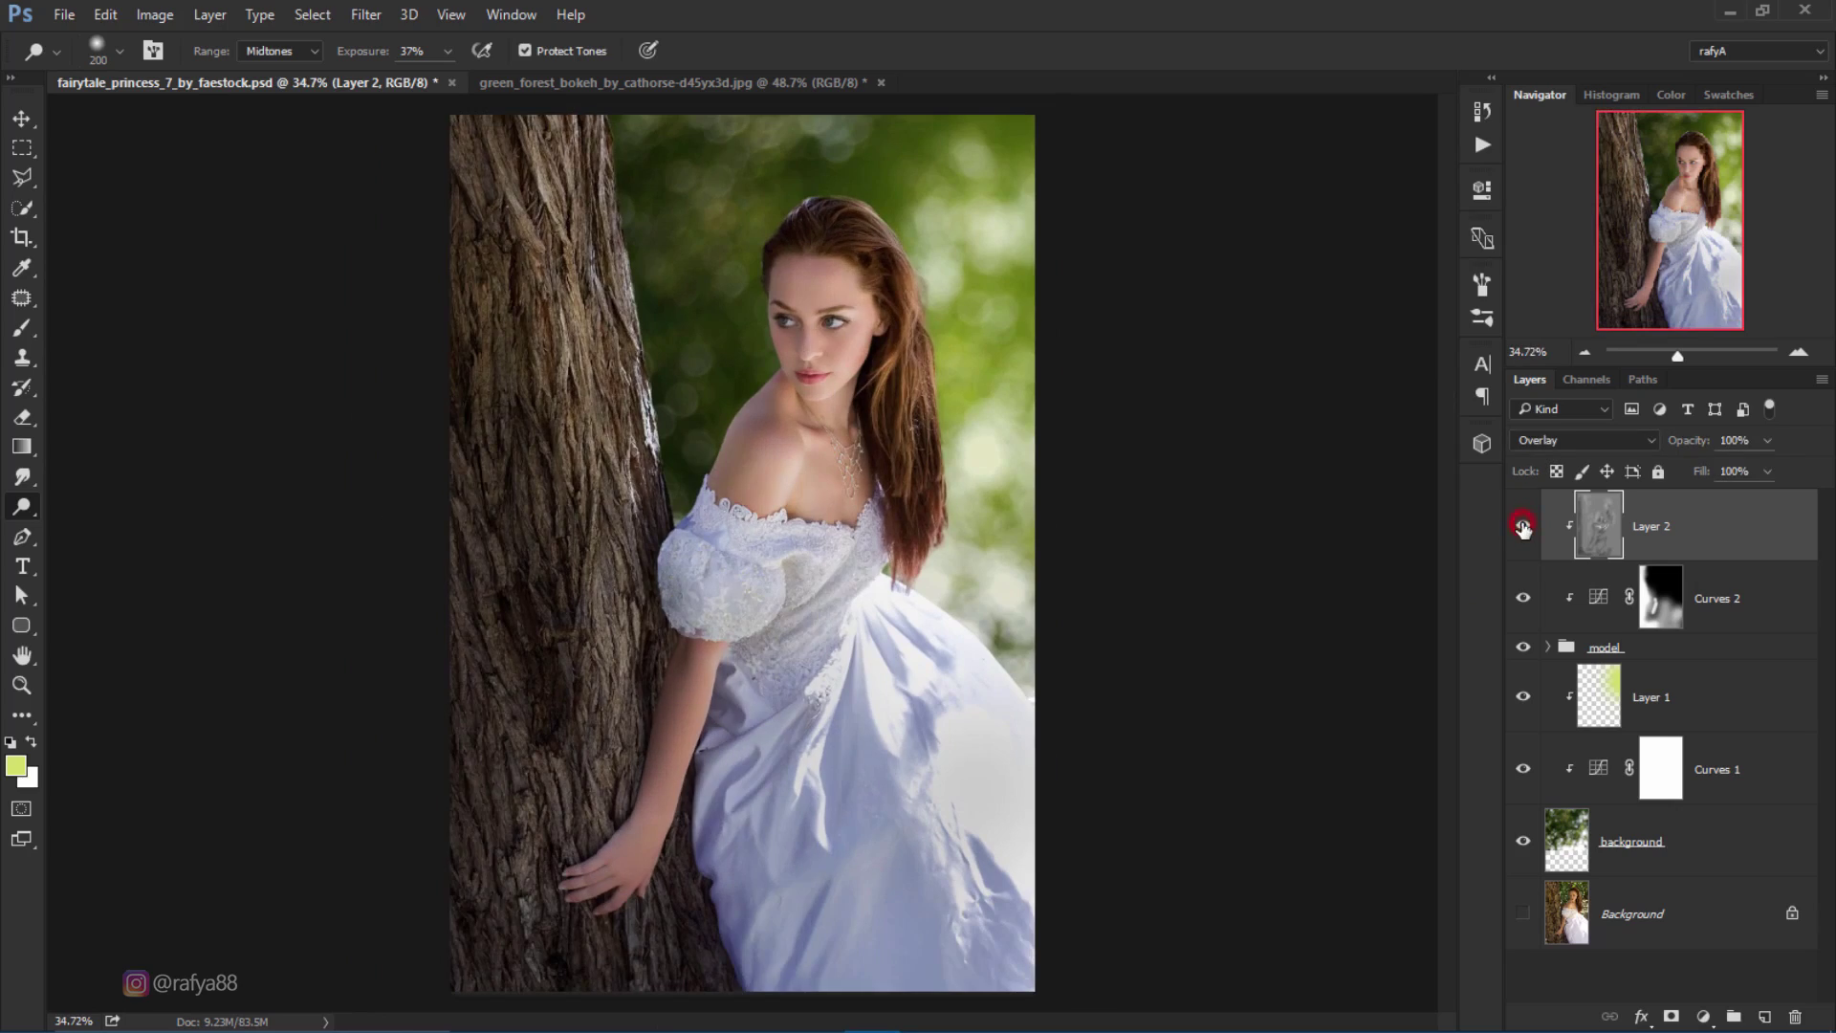
scroll(848, 335, down, 2)
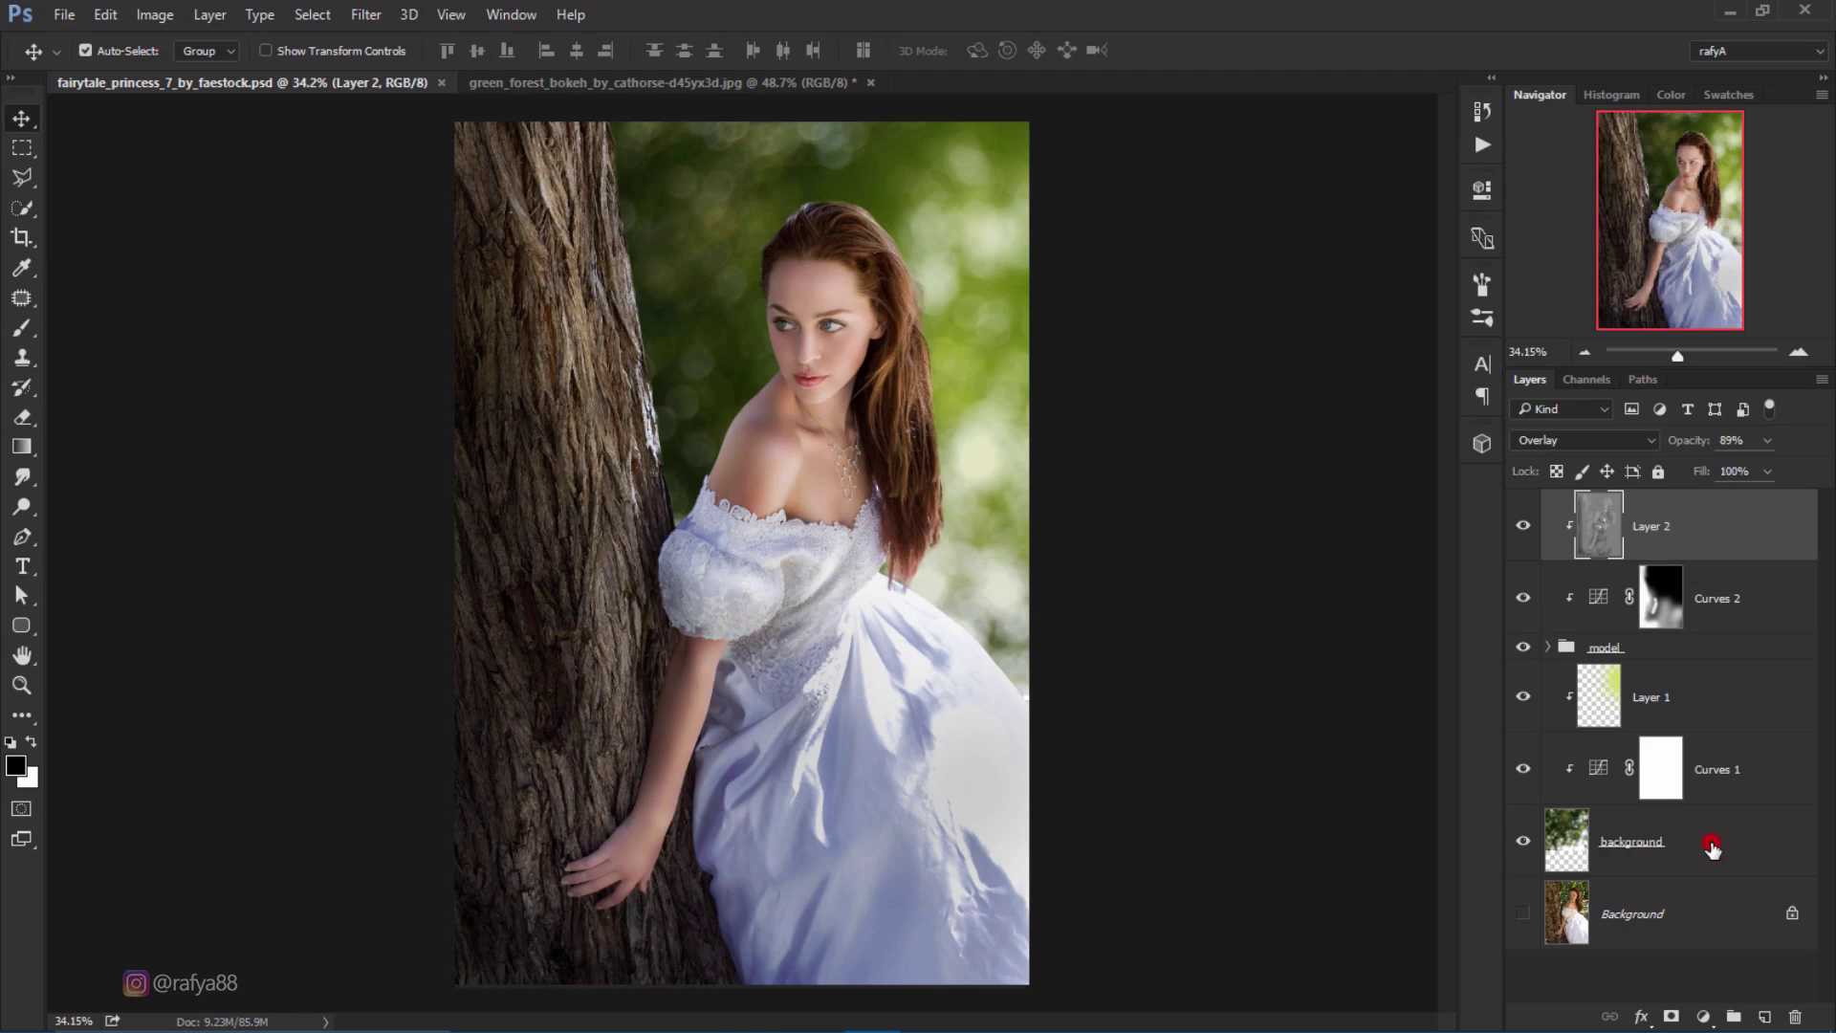
Step: Add a Color Balance (toward red, Yellow-Blue -23) to the forest background, then an empty Layer 3
click(1711, 848)
click(1703, 1016)
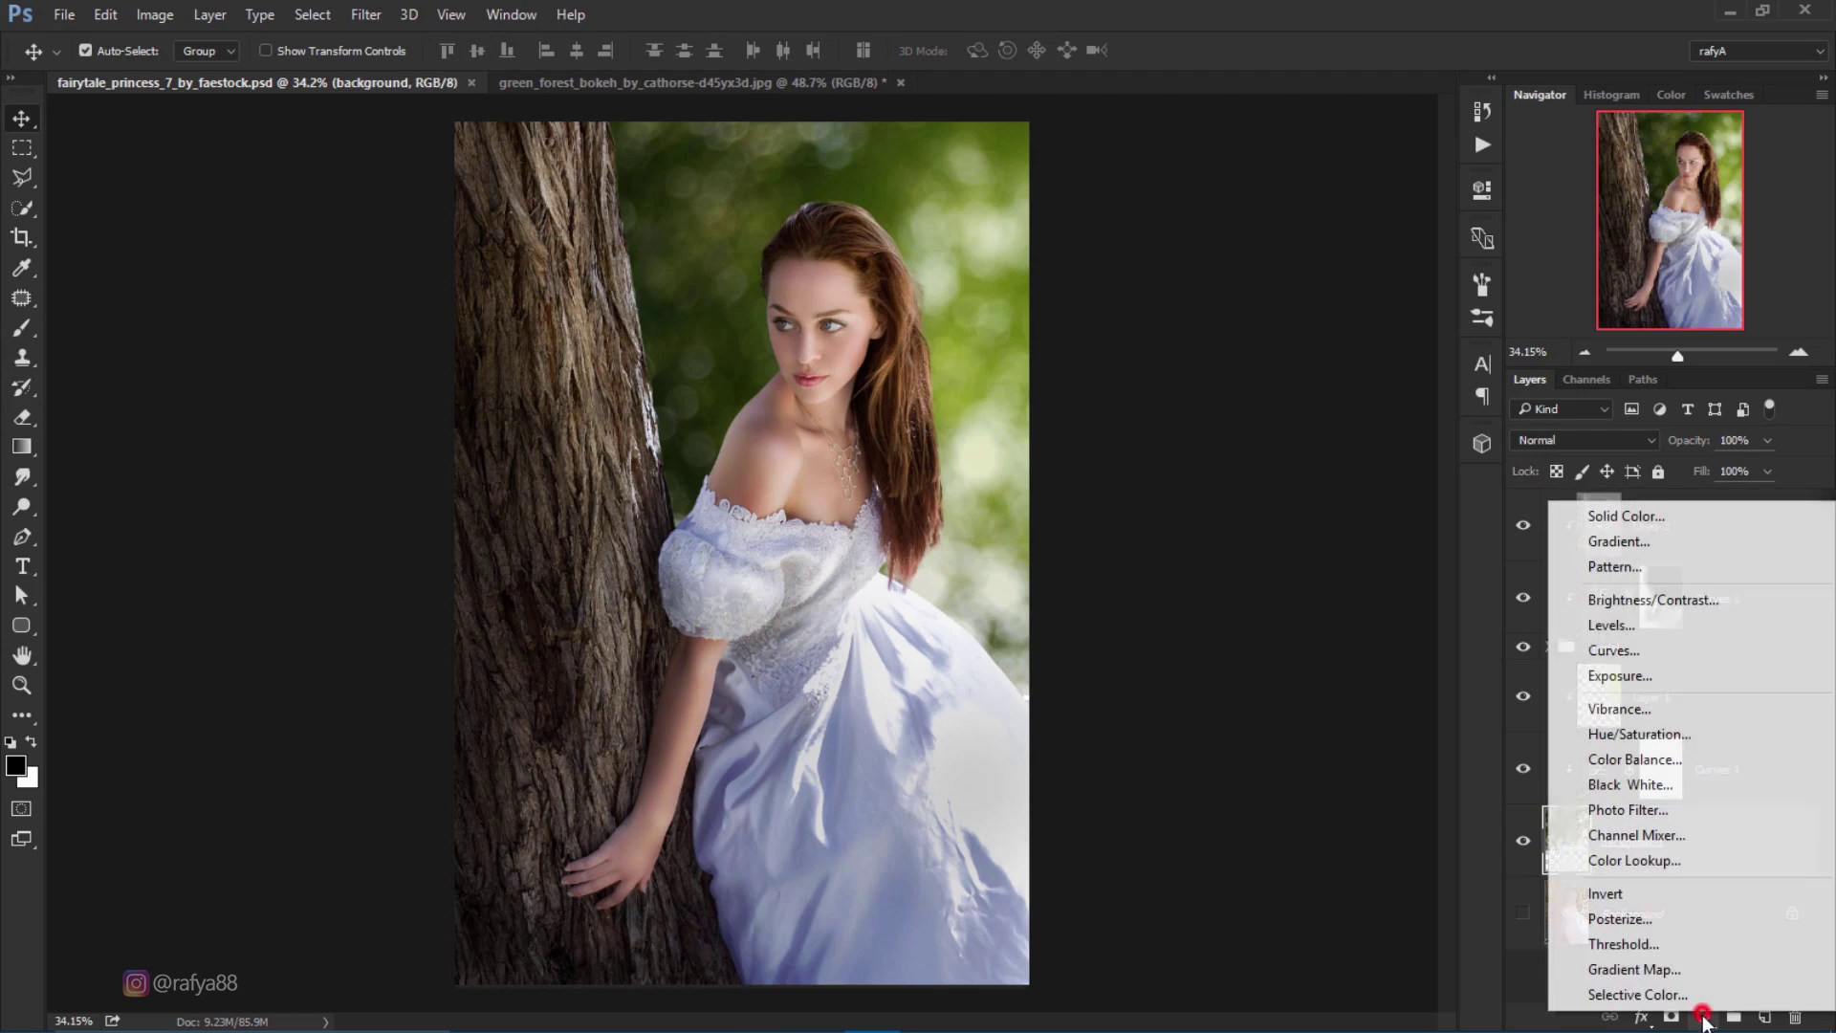
click(1739, 761)
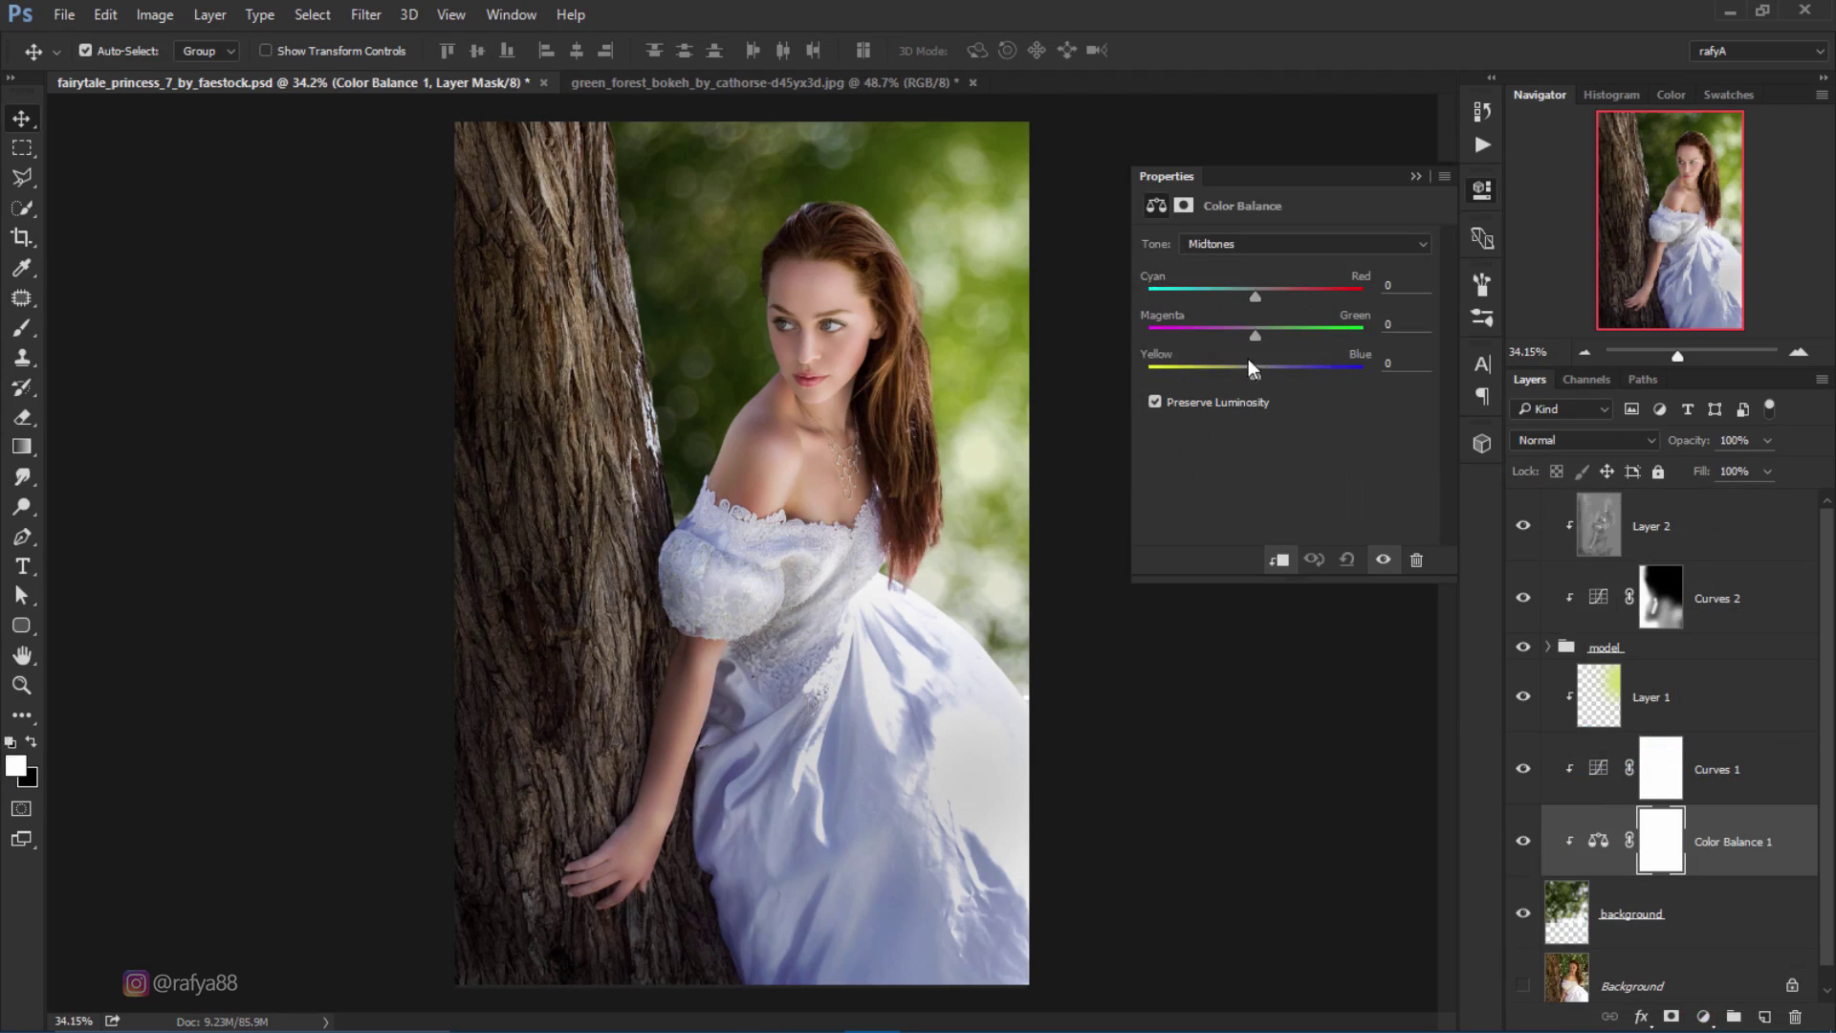
drag(1233, 369, 1231, 366)
drag(1255, 296, 1273, 296)
click(1415, 177)
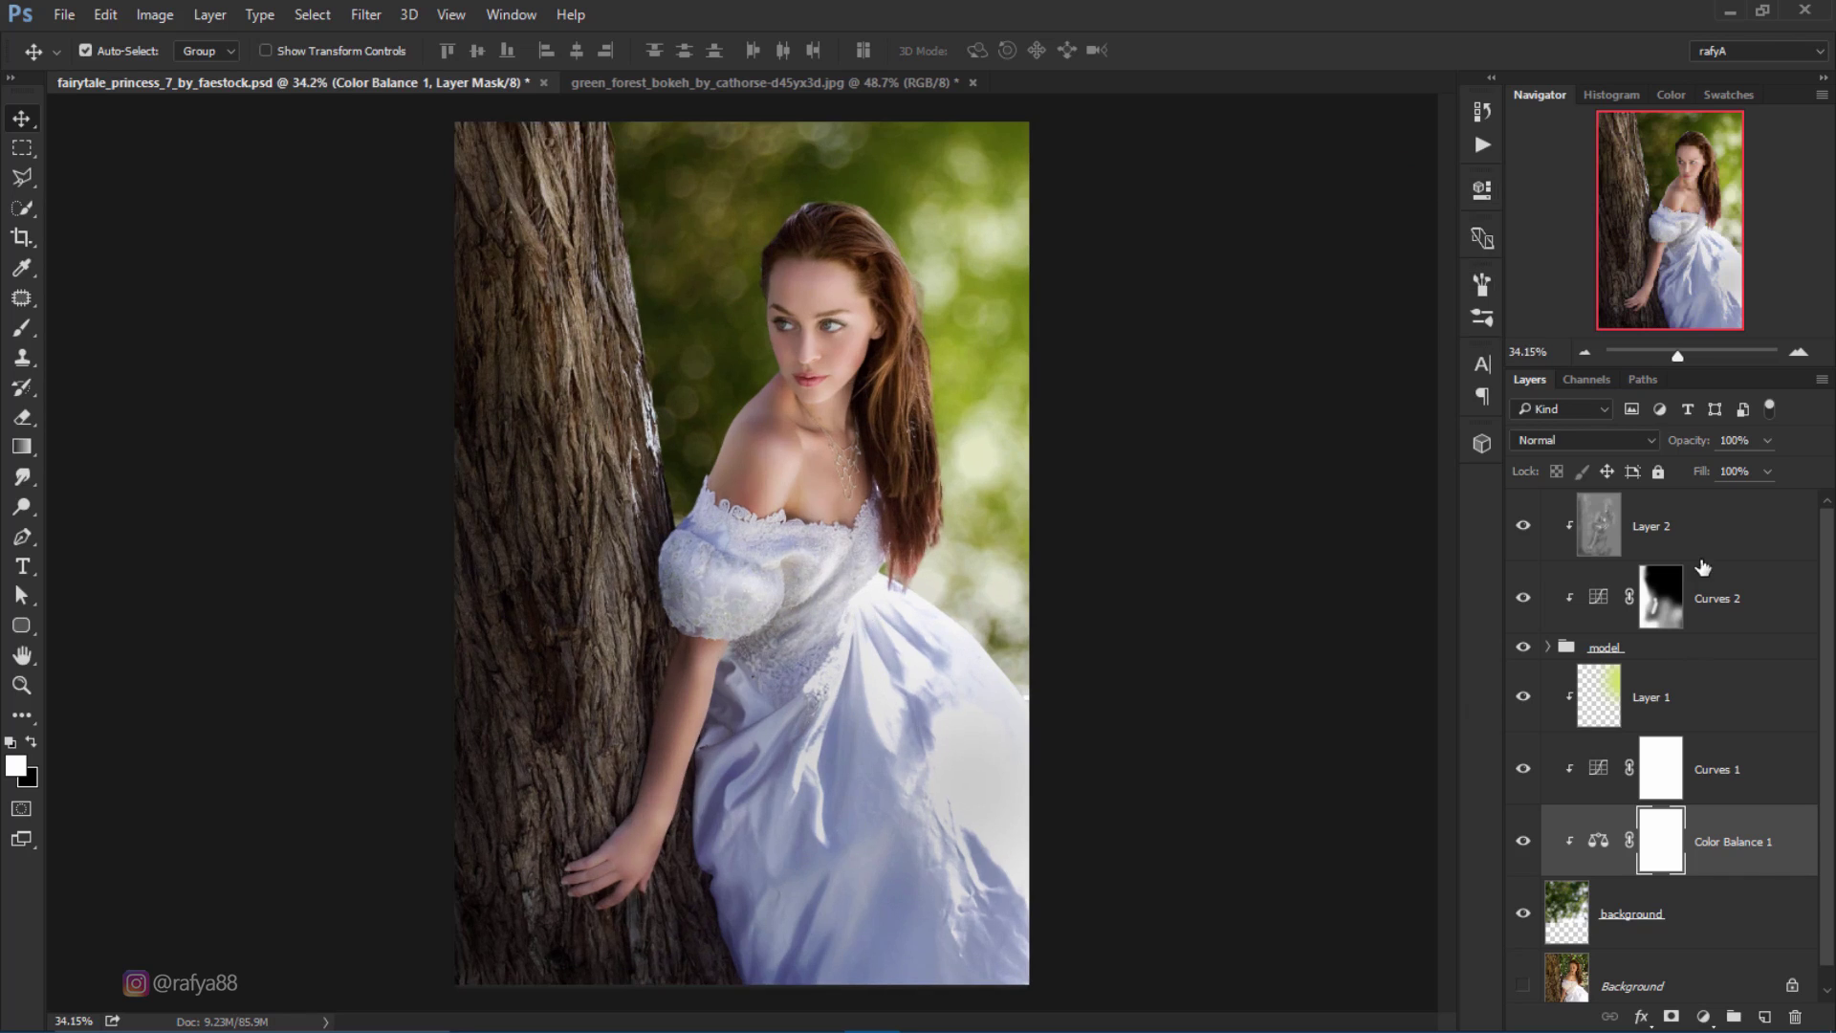
click(1707, 526)
click(1765, 1017)
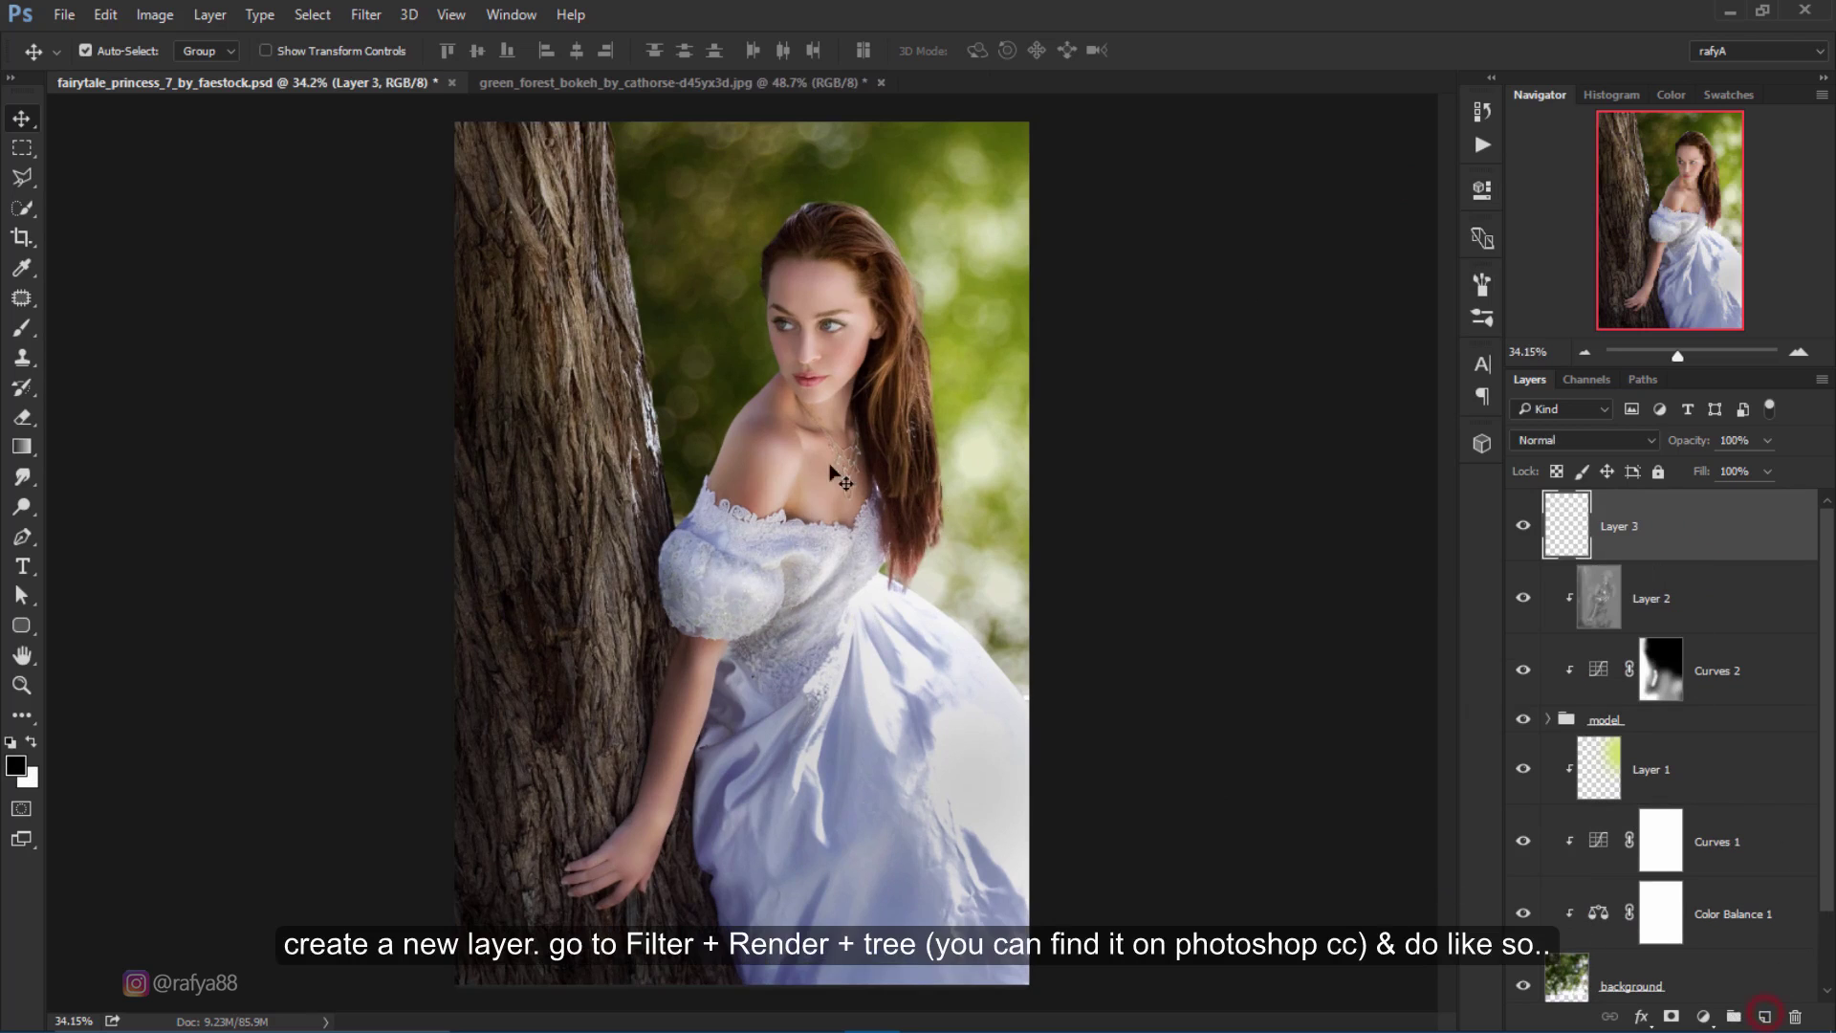
Step: Render a Young Robinia tree with raised branch height onto Layer 3 and convert it to a smart object
click(371, 15)
mouse_move(430, 377)
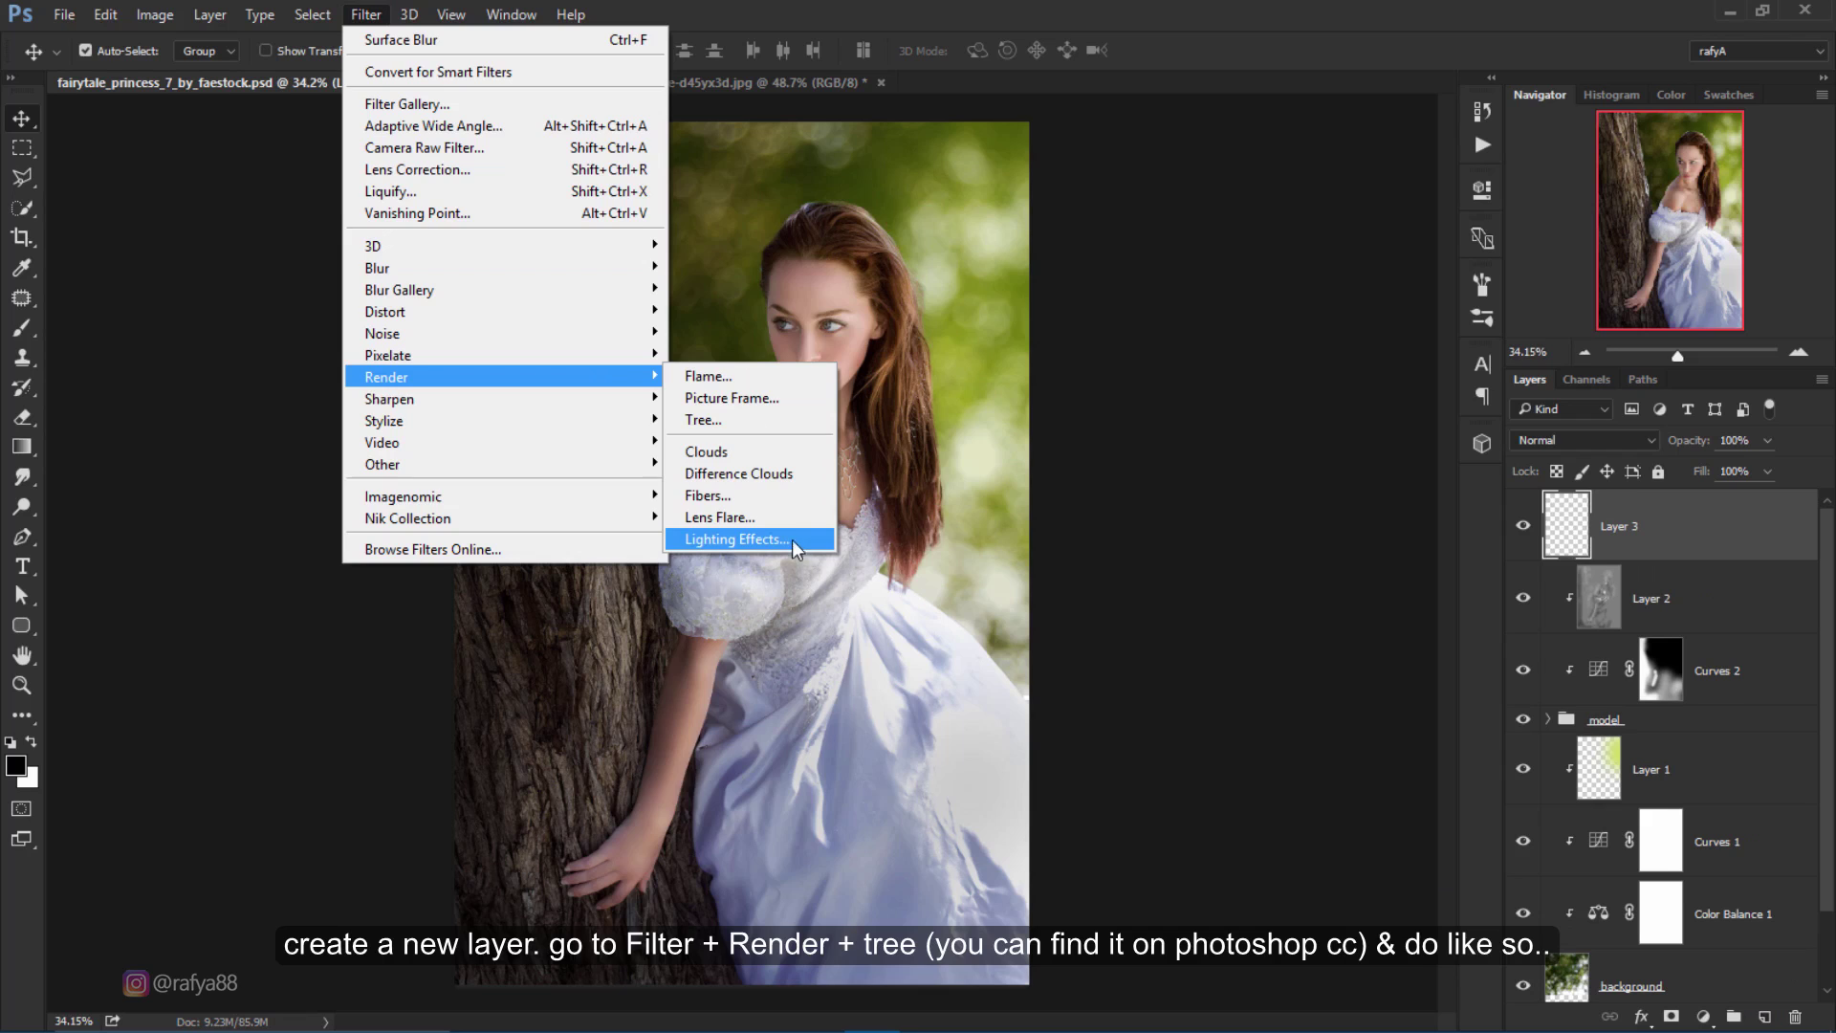
click(767, 421)
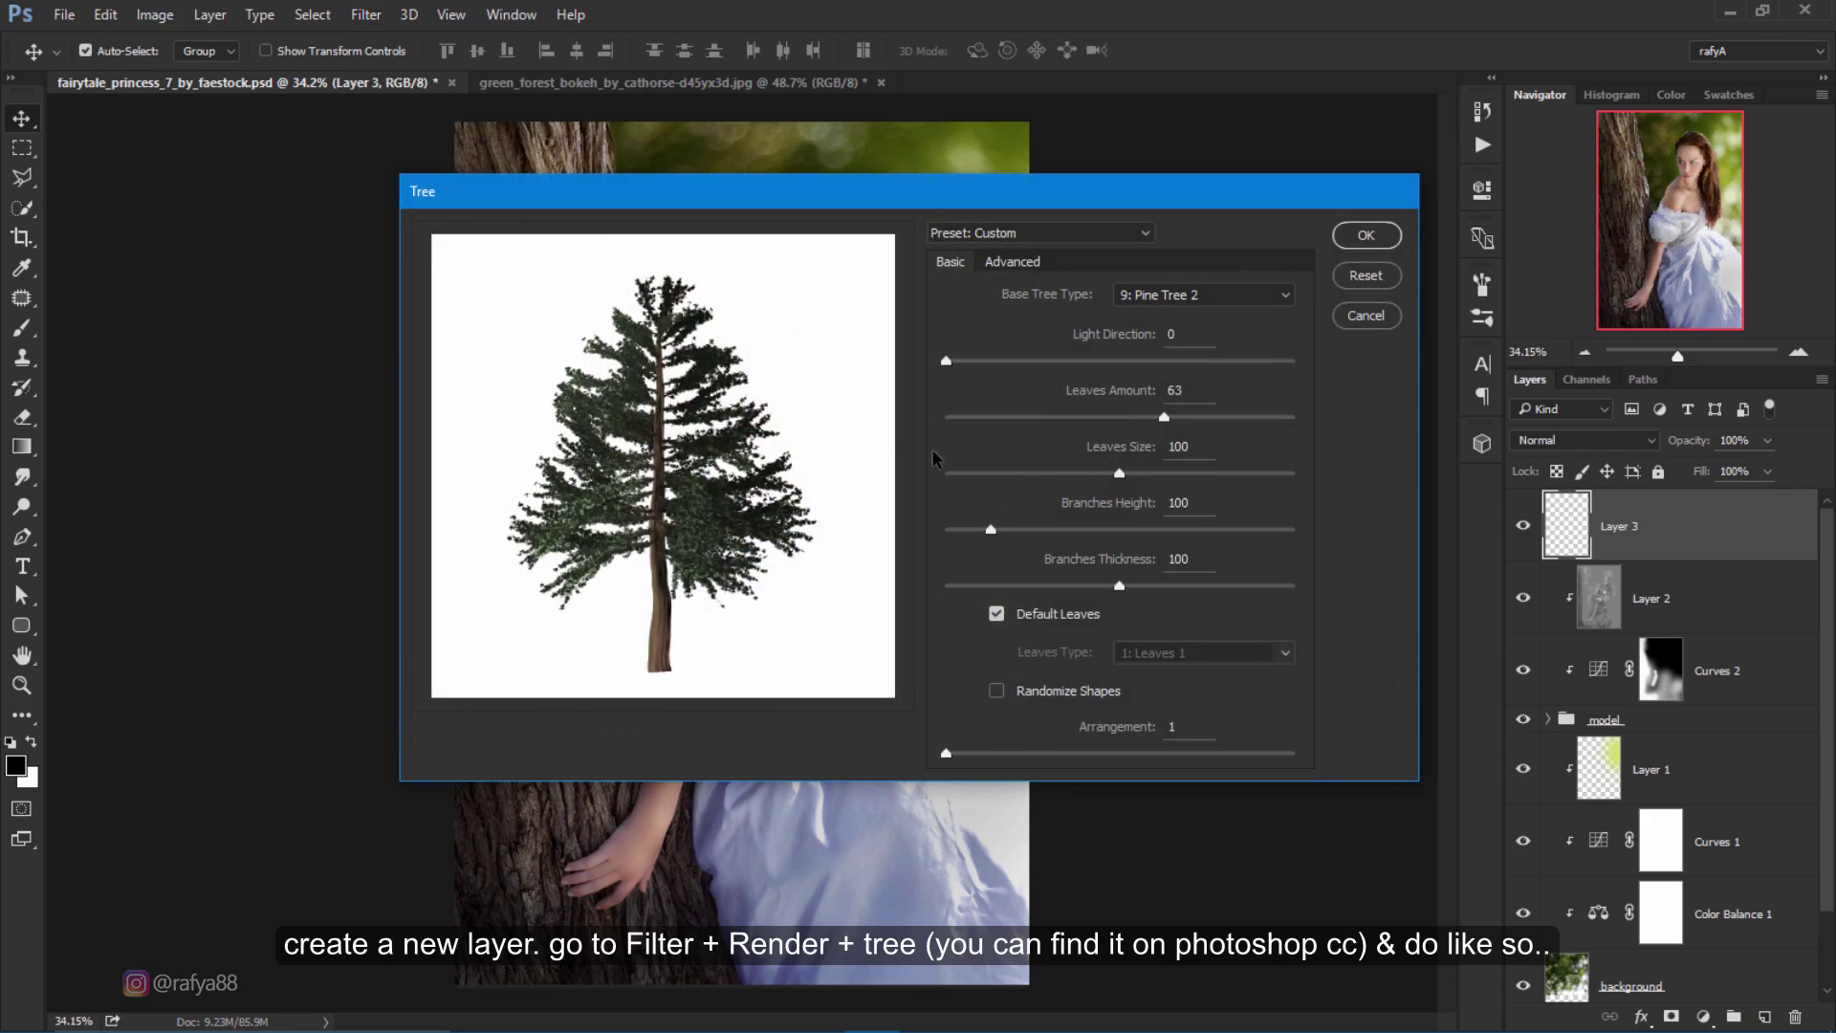
click(1170, 294)
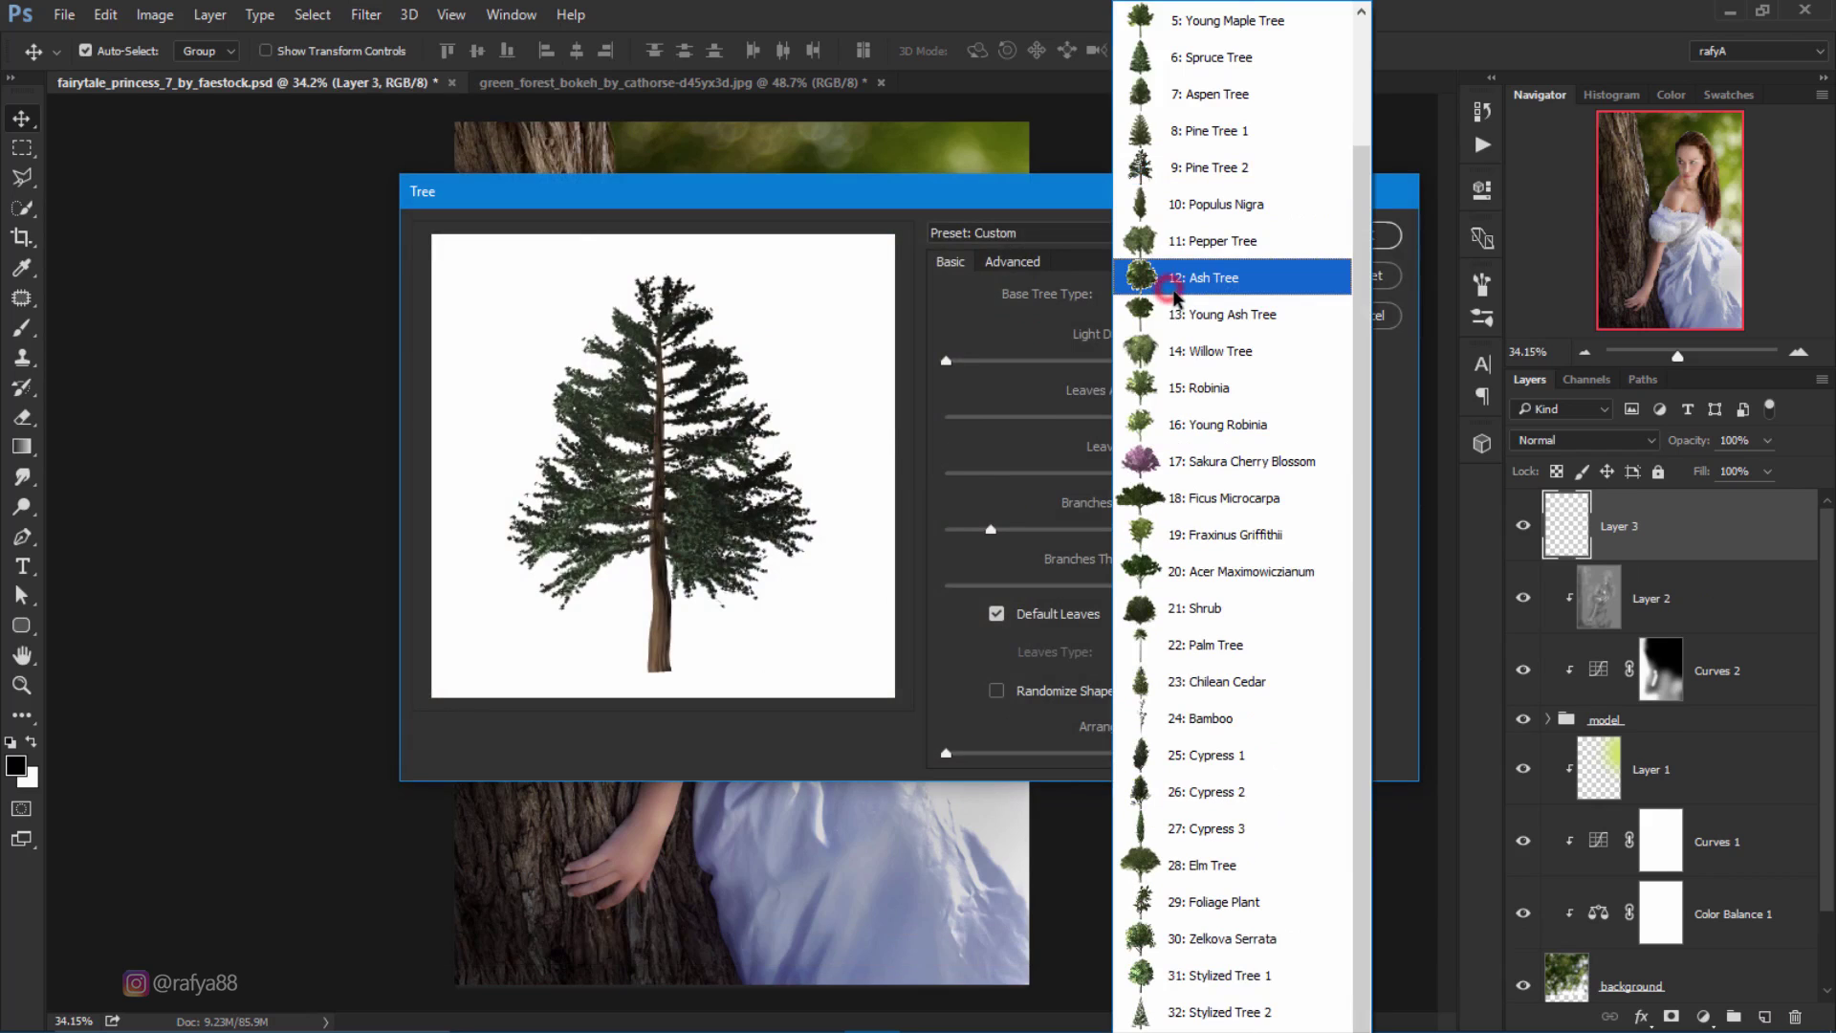
click(1171, 418)
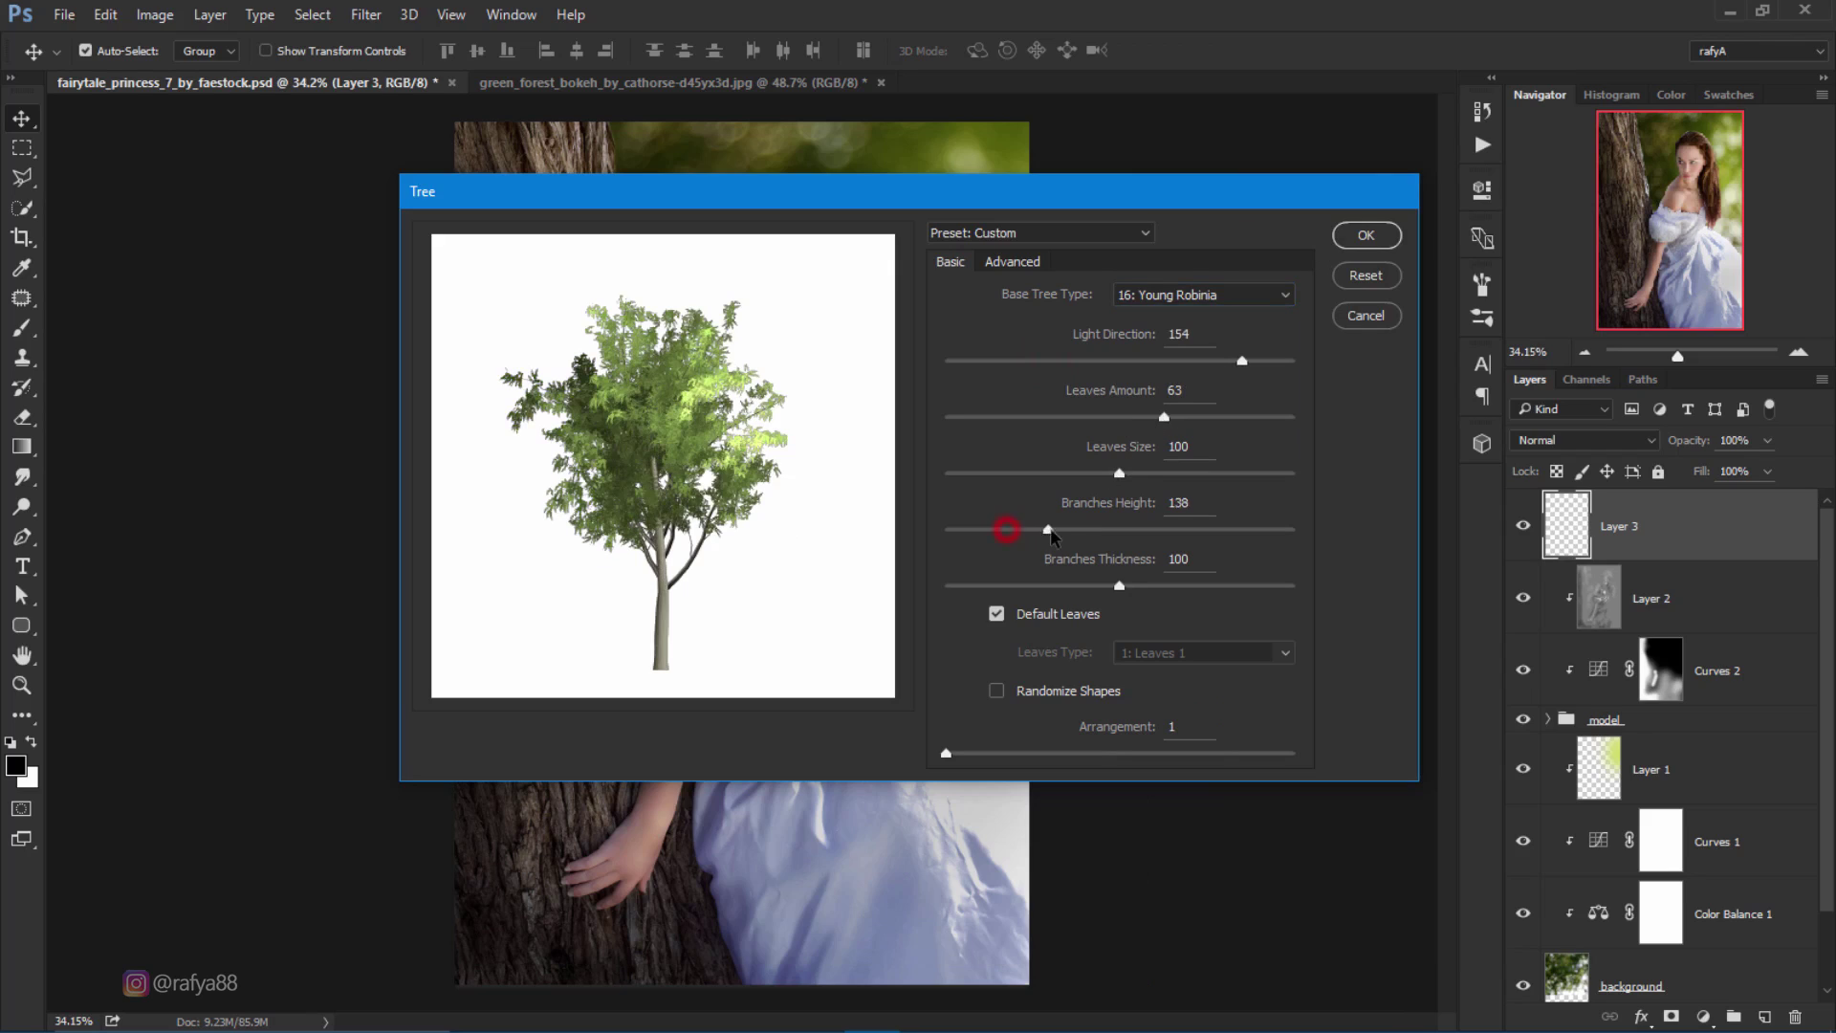
click(1052, 531)
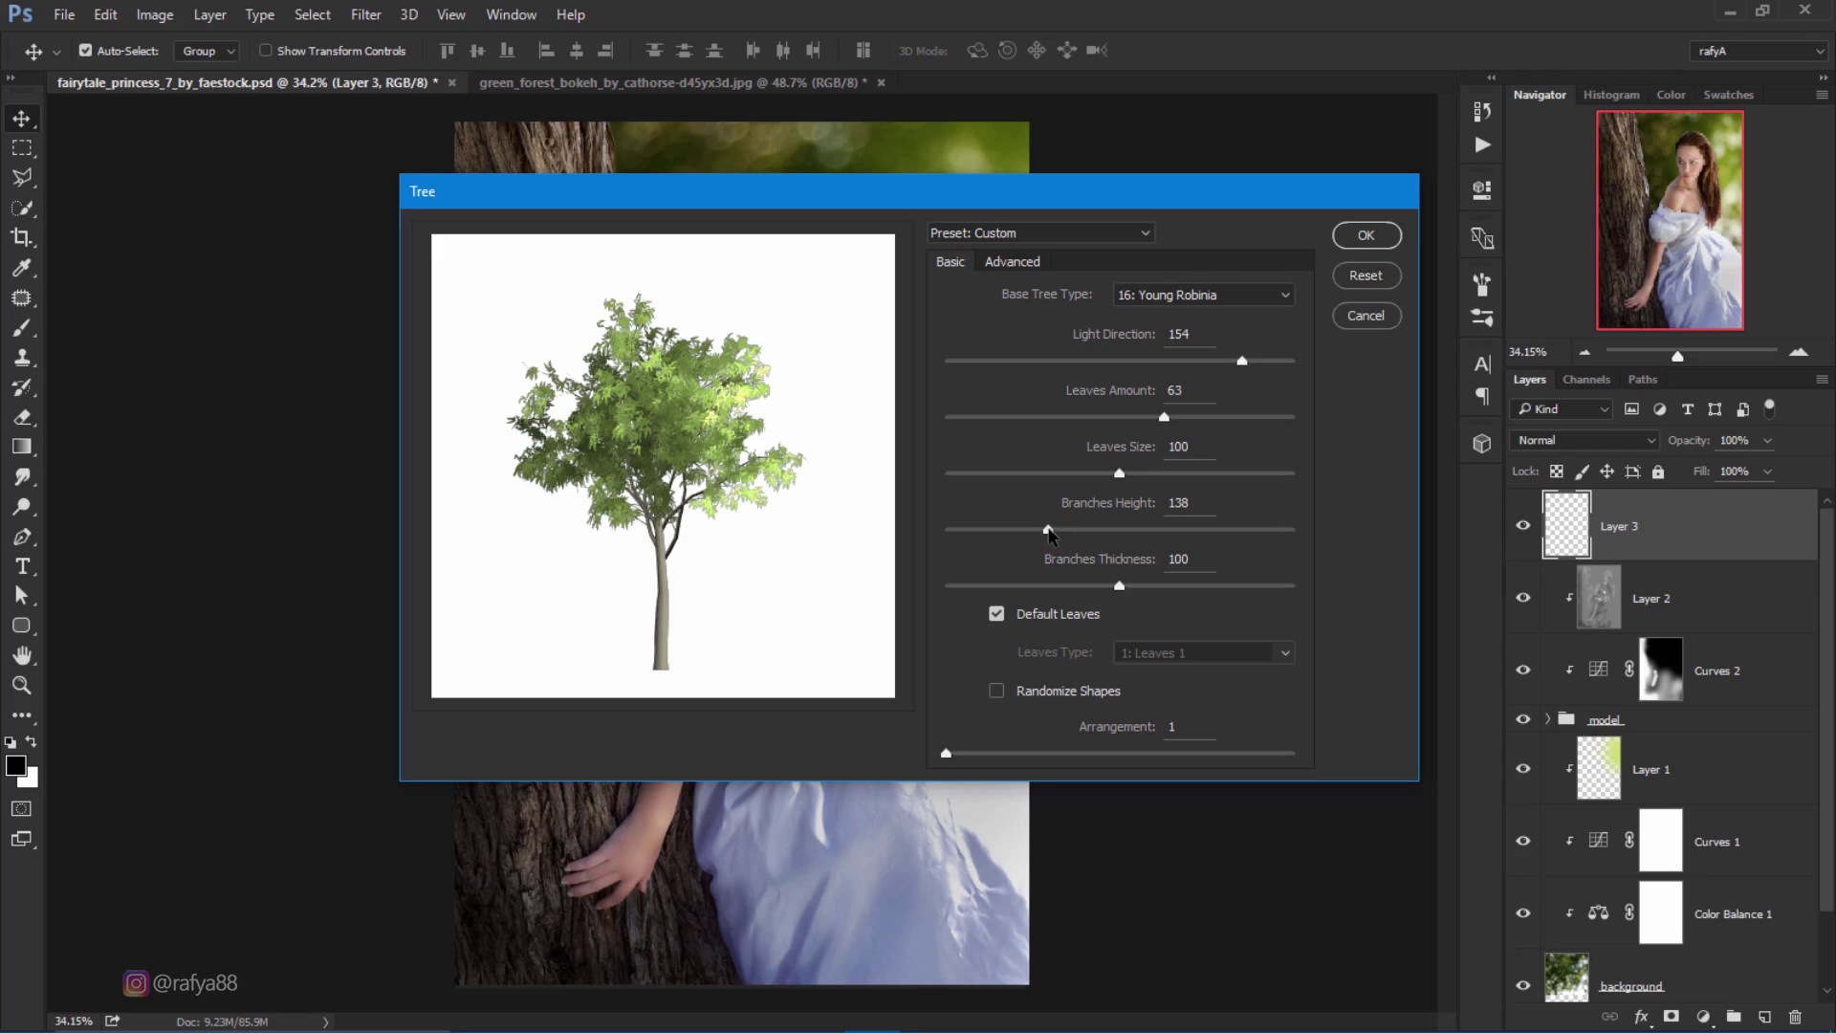
click(1356, 239)
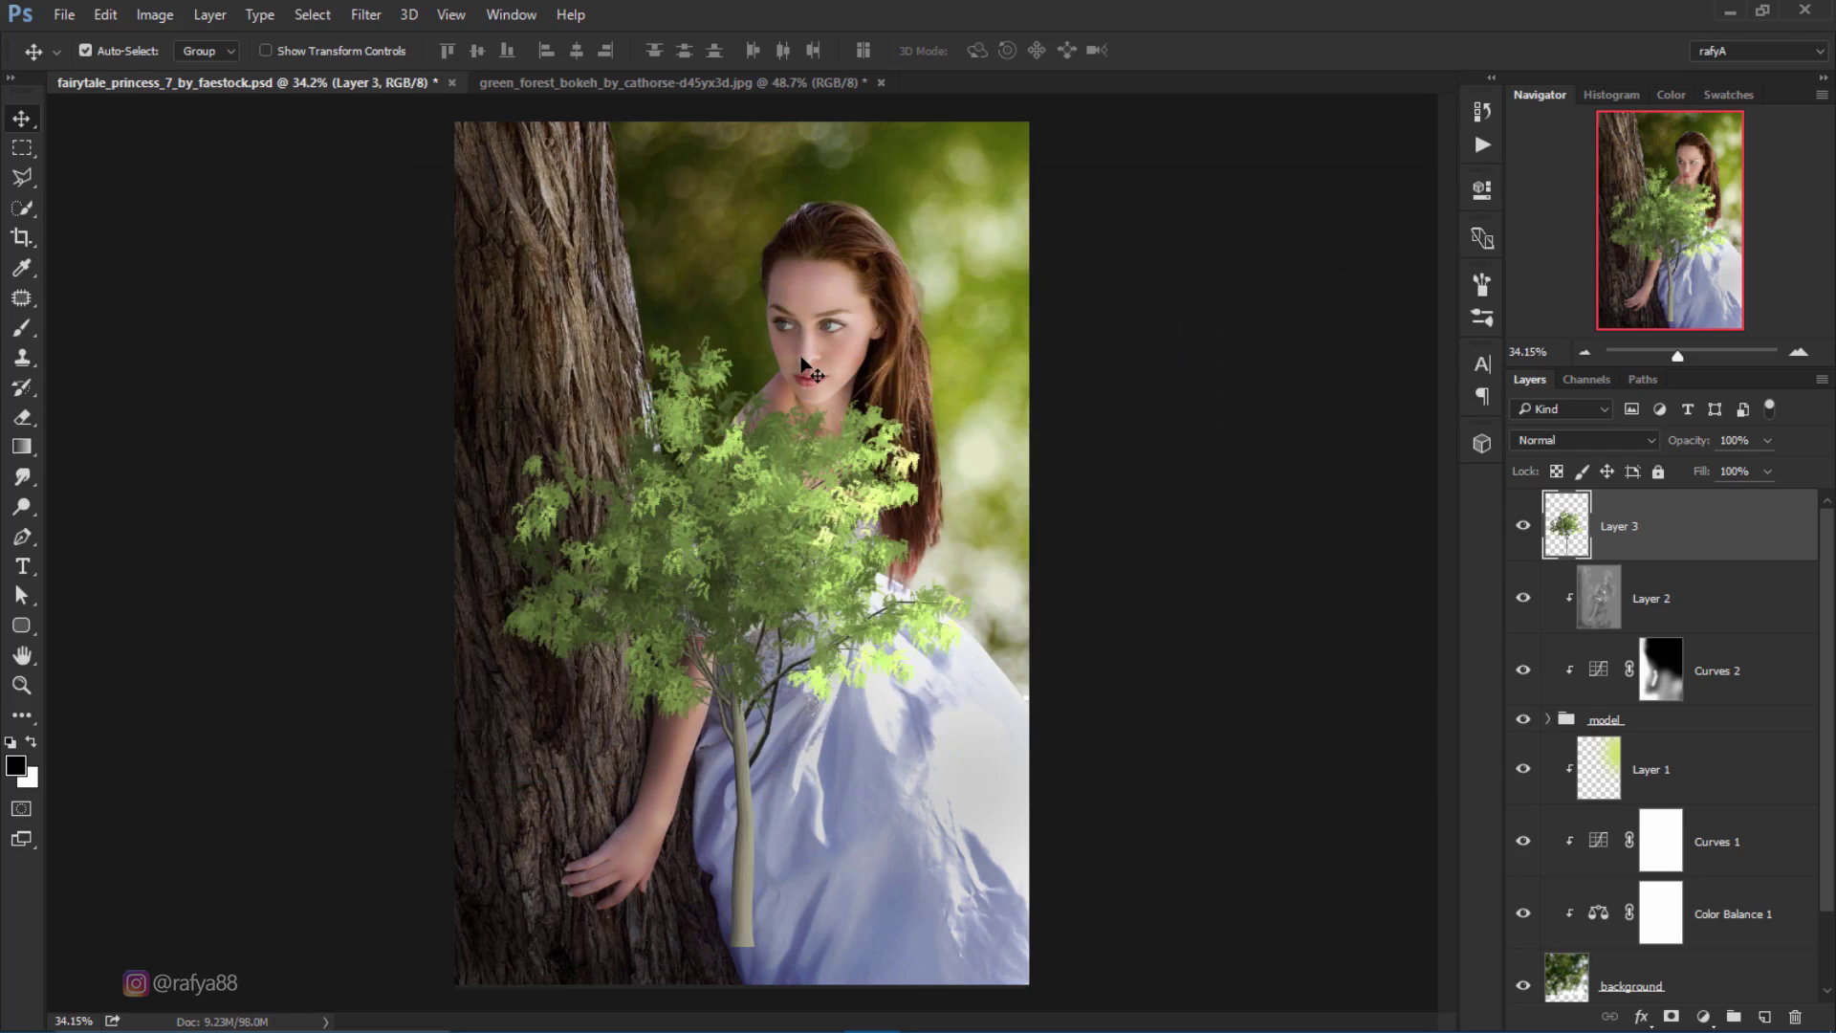
right_click(1653, 536)
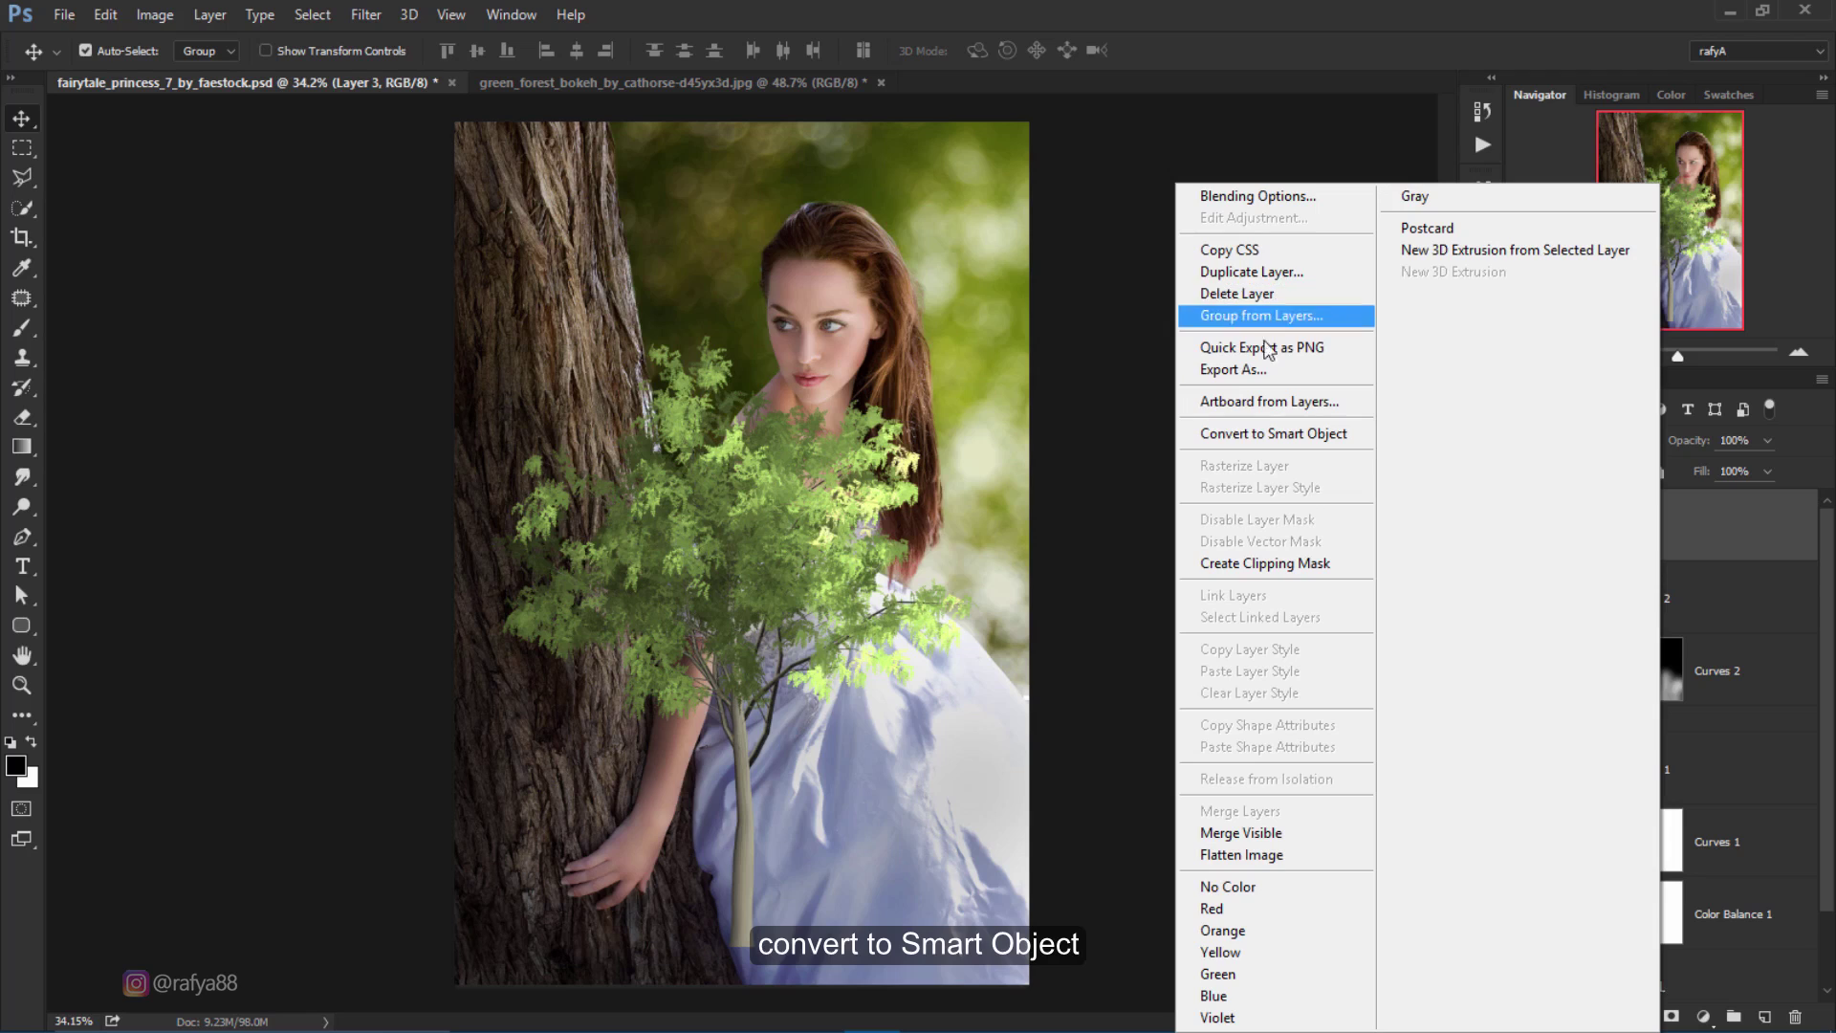
click(1277, 433)
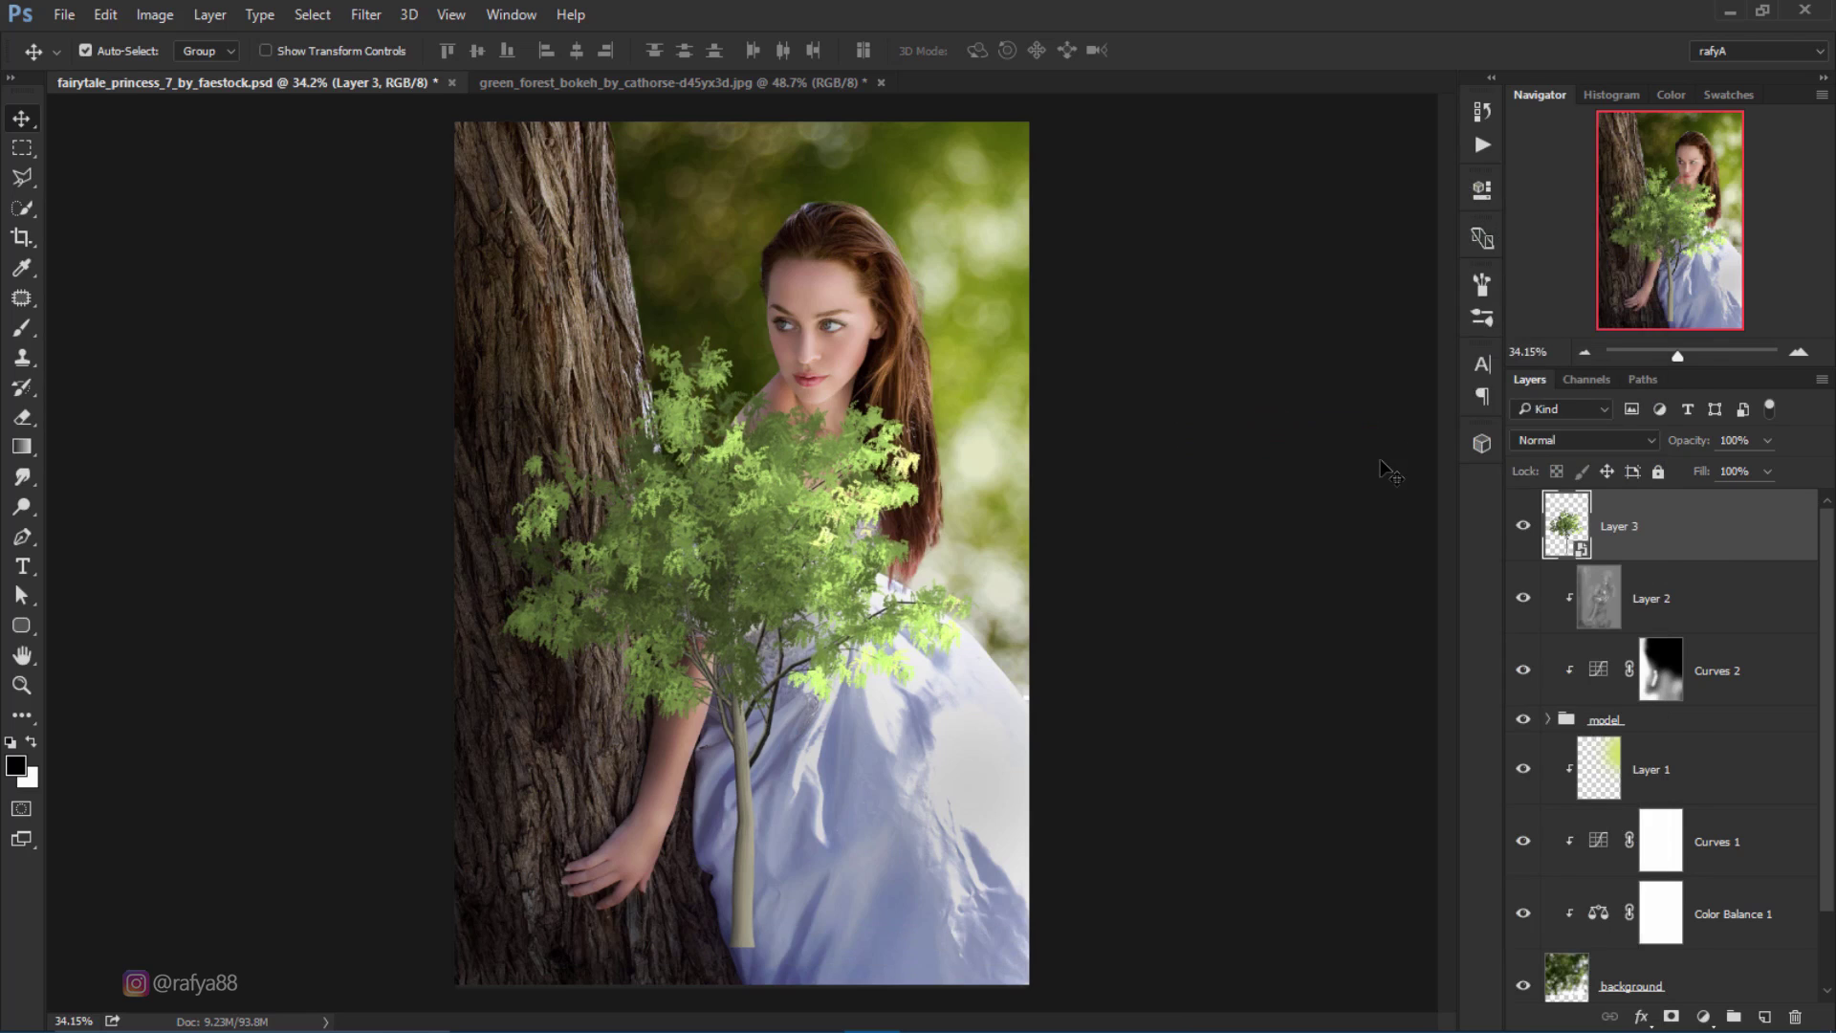
Step: Darken the tree with Levels by raising the black input point
key(ctrl+l)
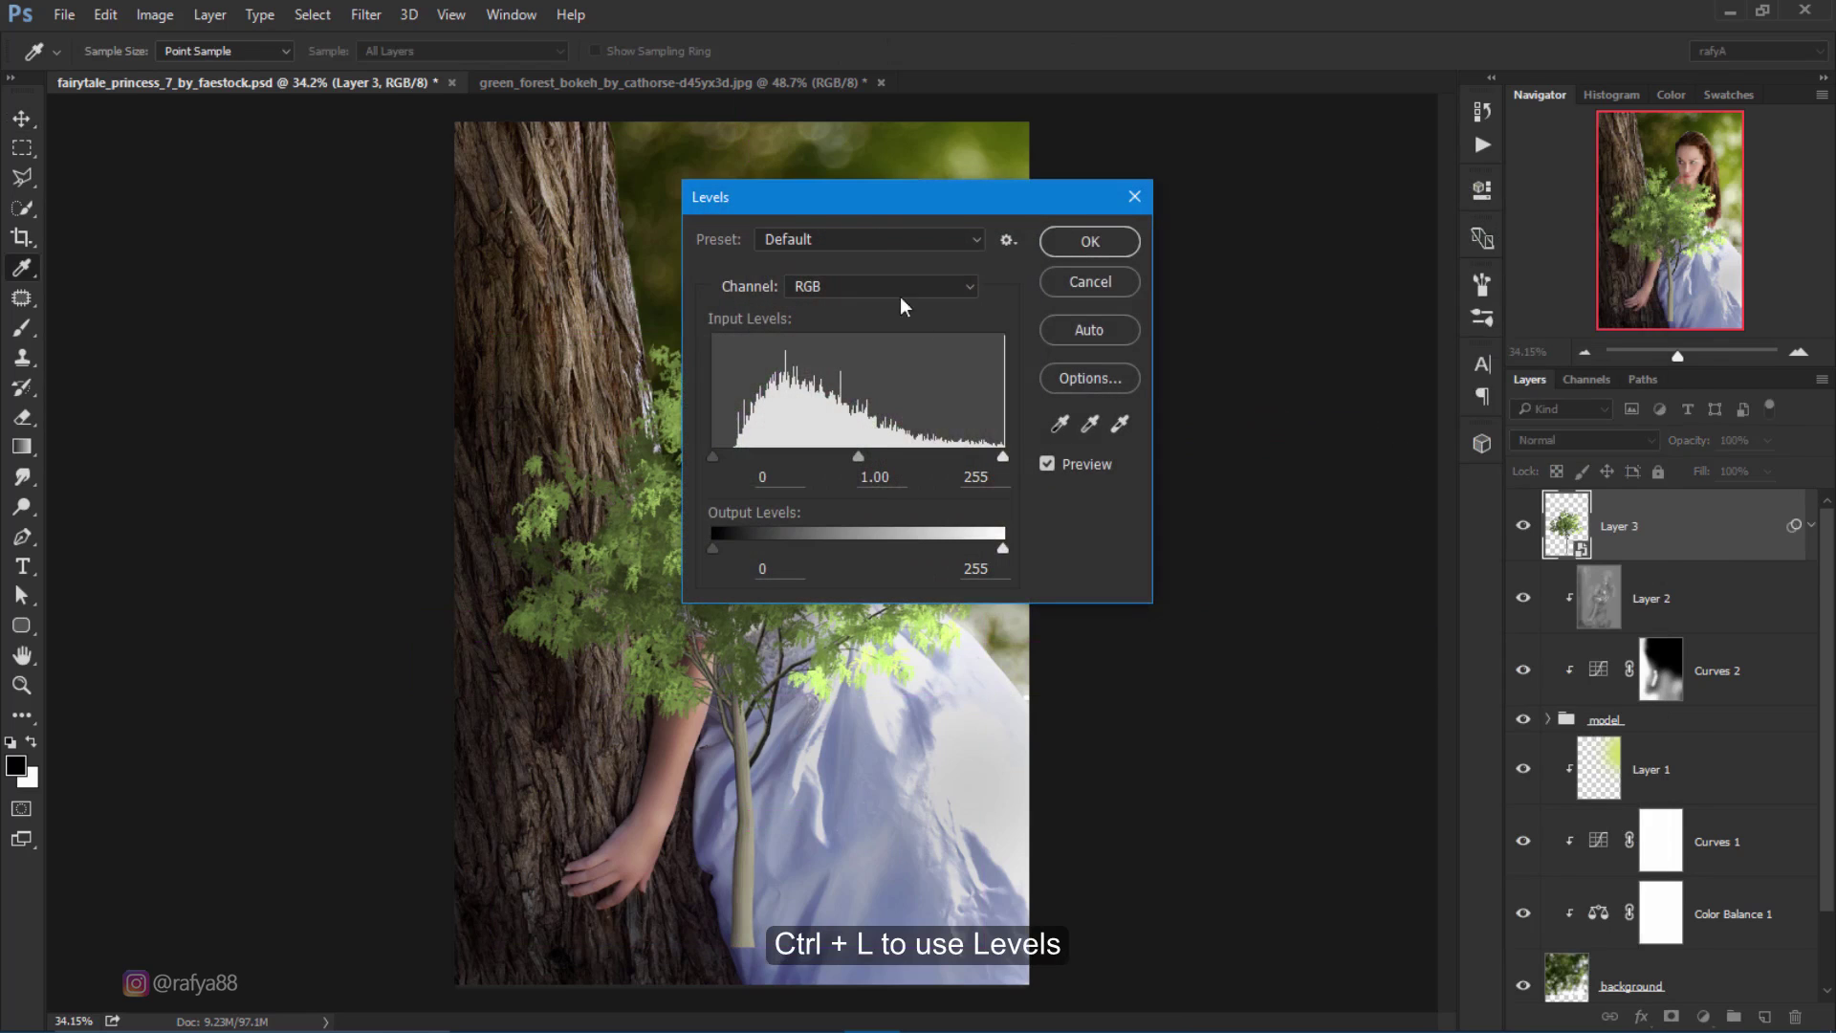
drag(867, 199, 1268, 308)
drag(1115, 566, 1151, 564)
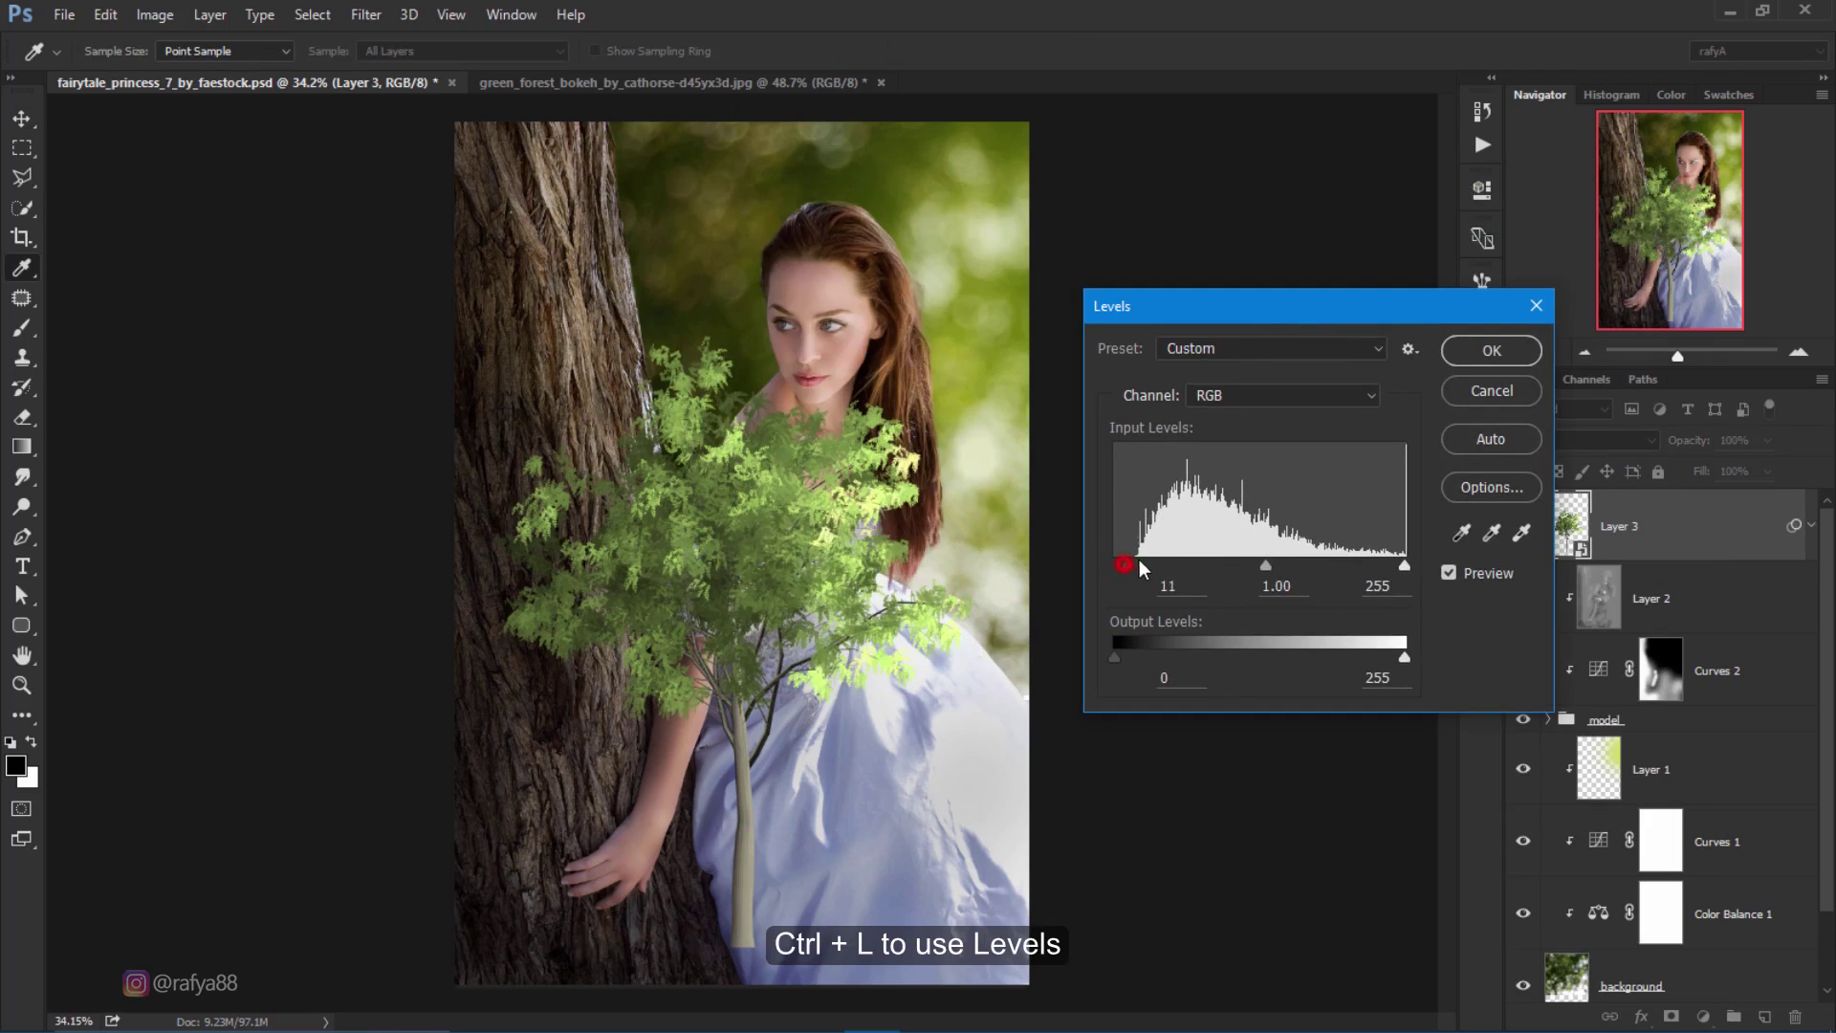
mouse_move(1278, 566)
mouse_down()
mouse_move(1301, 565)
mouse_move(1283, 564)
mouse_up()
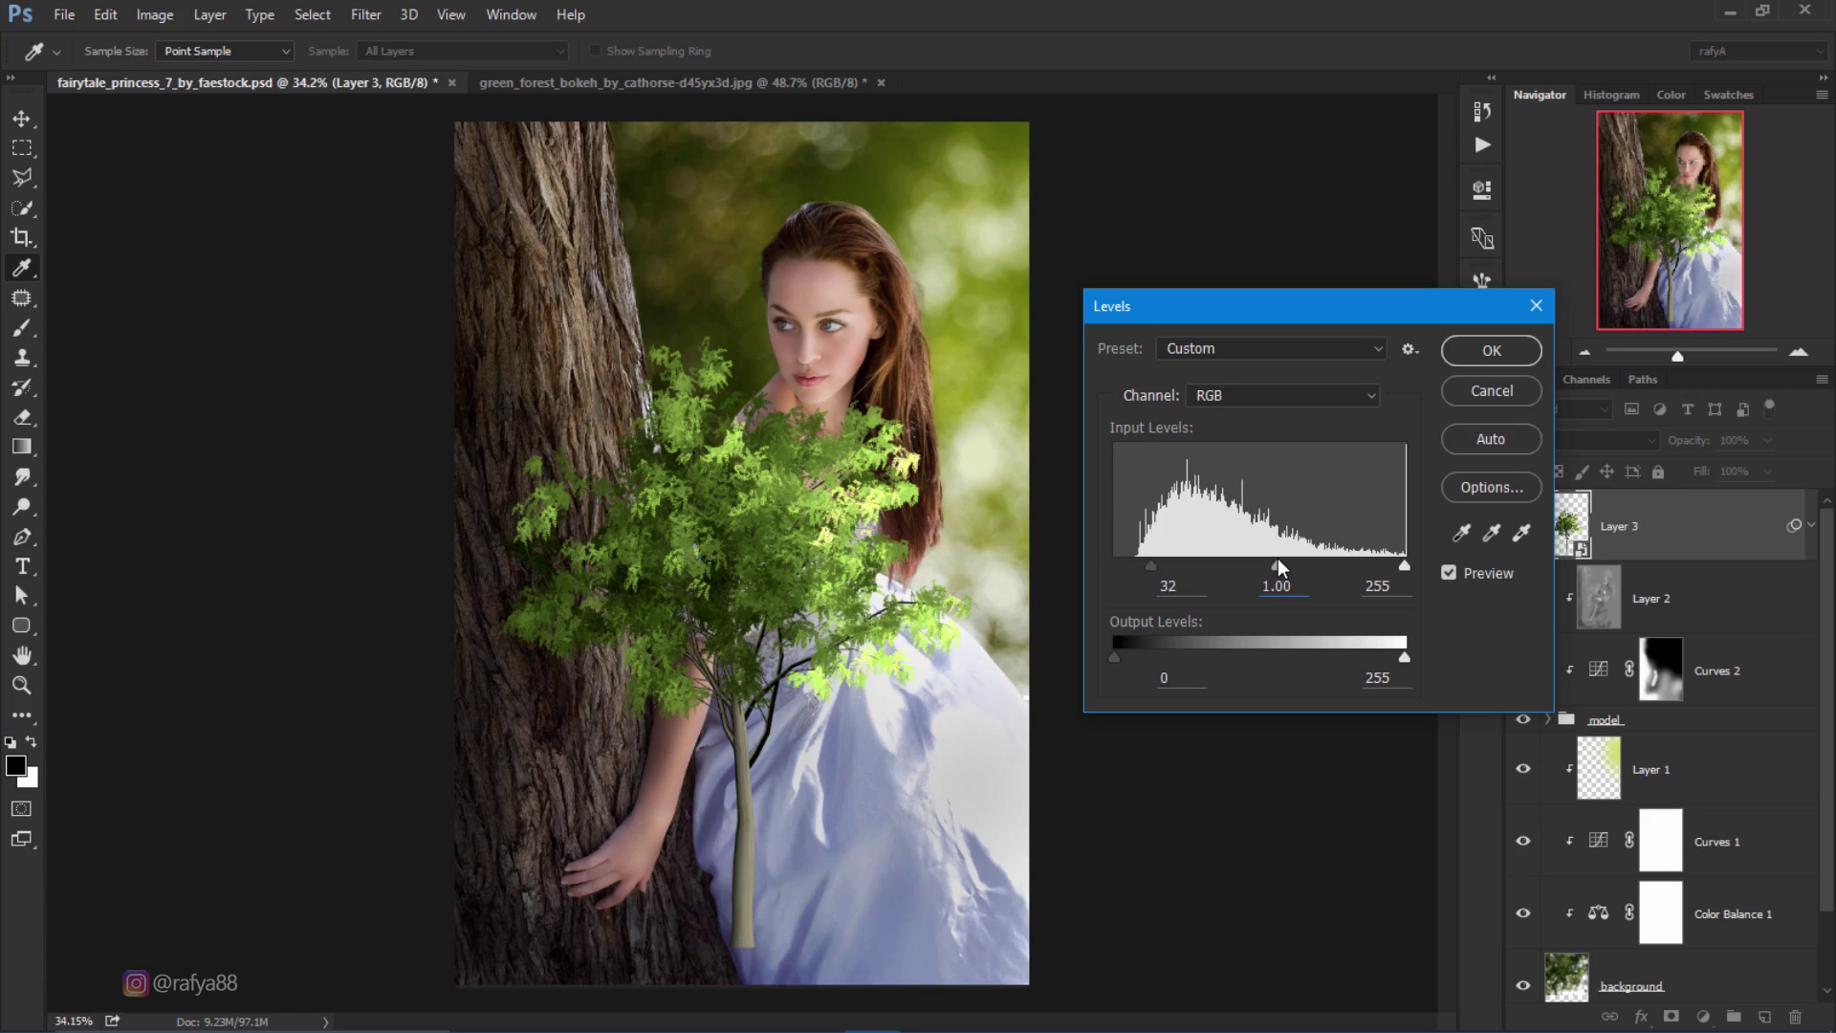
click(1482, 350)
key(v)
Step: Reduce the tree's saturation with Hue/Saturation
key(ctrl+u)
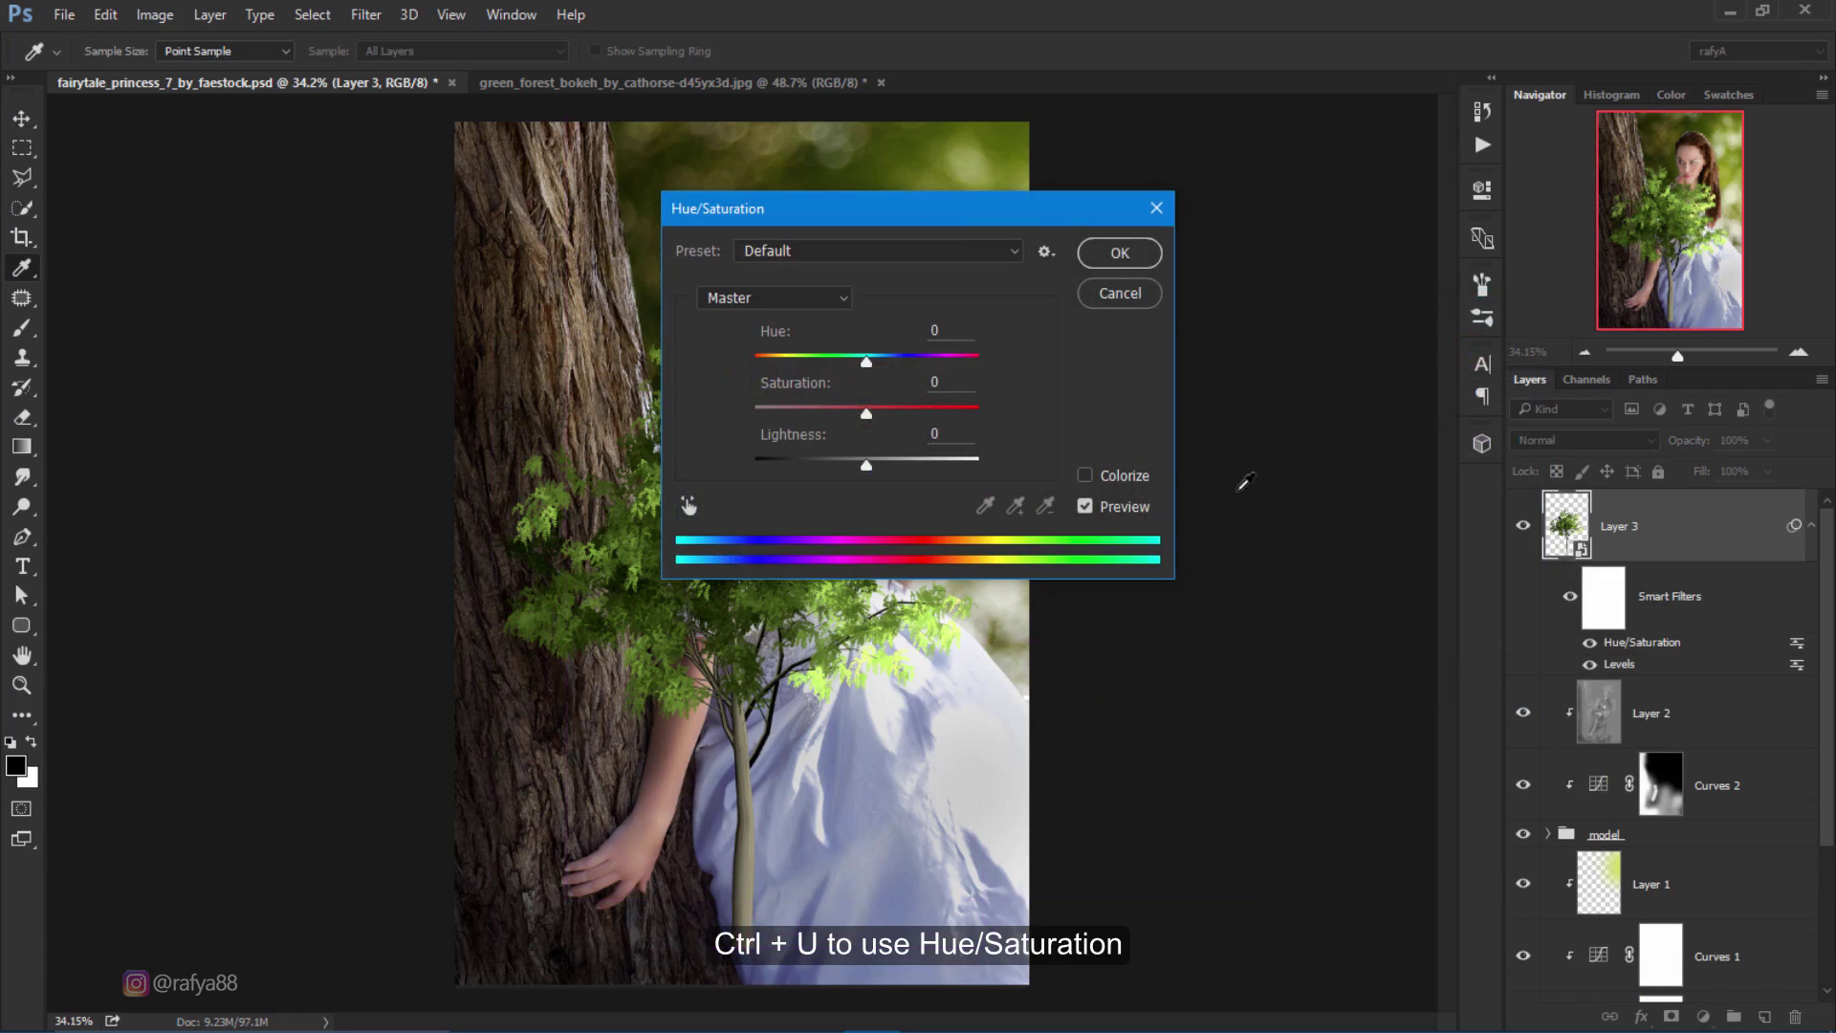
drag(937, 210, 1346, 344)
mouse_move(1272, 543)
mouse_down()
mouse_move(1255, 541)
mouse_move(1266, 602)
mouse_up()
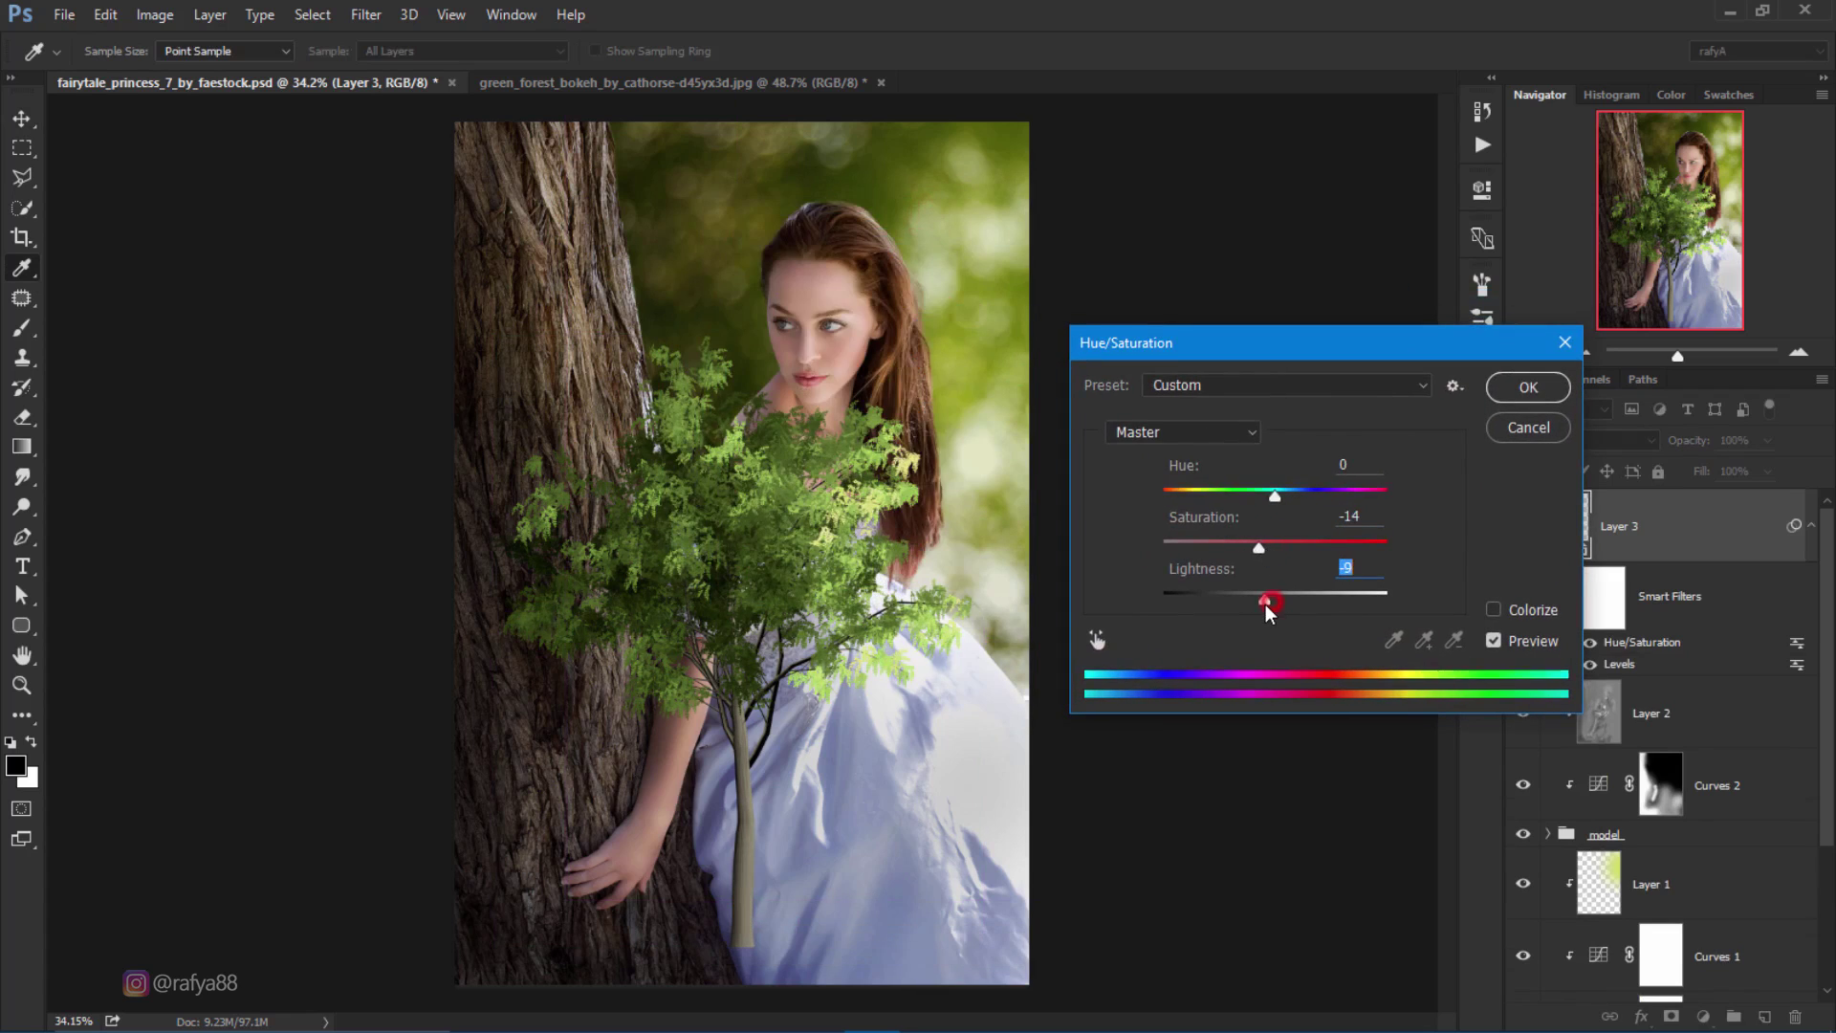
click(1528, 386)
key(v)
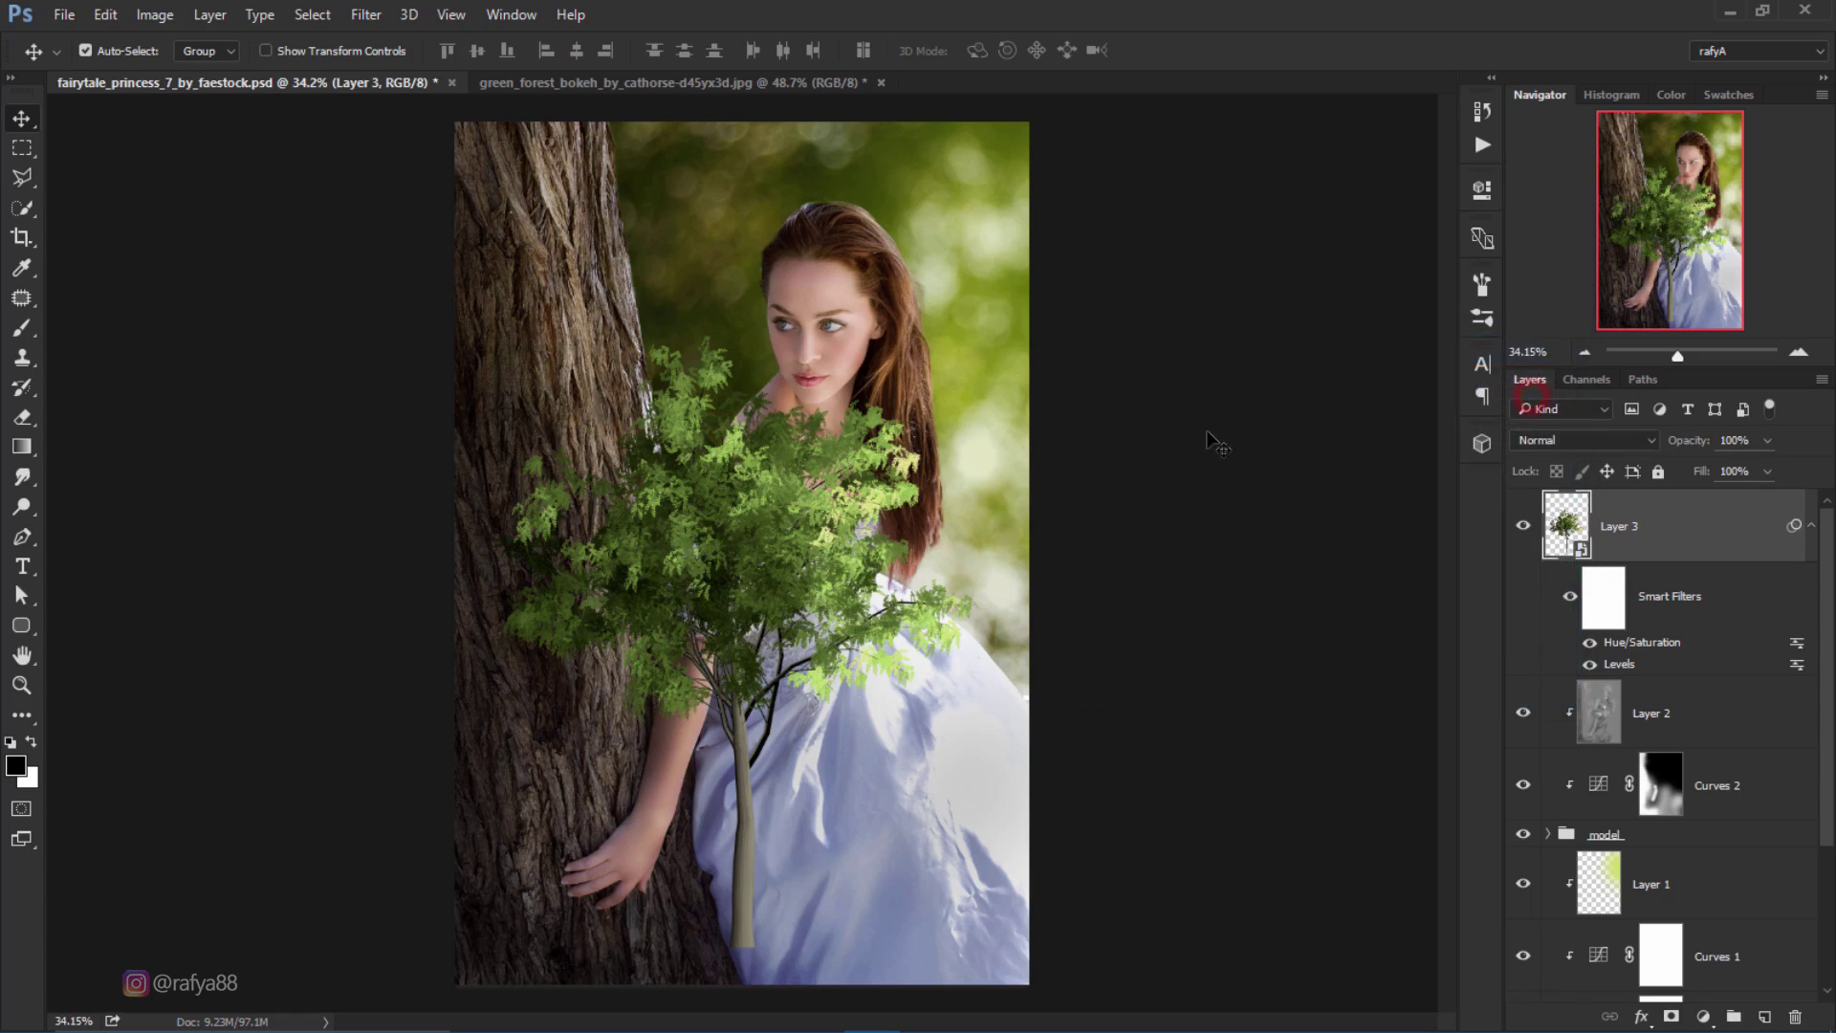
Step: Scale the tree to about 142%, tilt it, and place it in the bottom-right corner
key(ctrl+t)
key(ctrl+minus)
mouse_move(827, 682)
mouse_down()
mouse_move(968, 845)
mouse_move(983, 893)
mouse_up()
key(ctrl+minus)
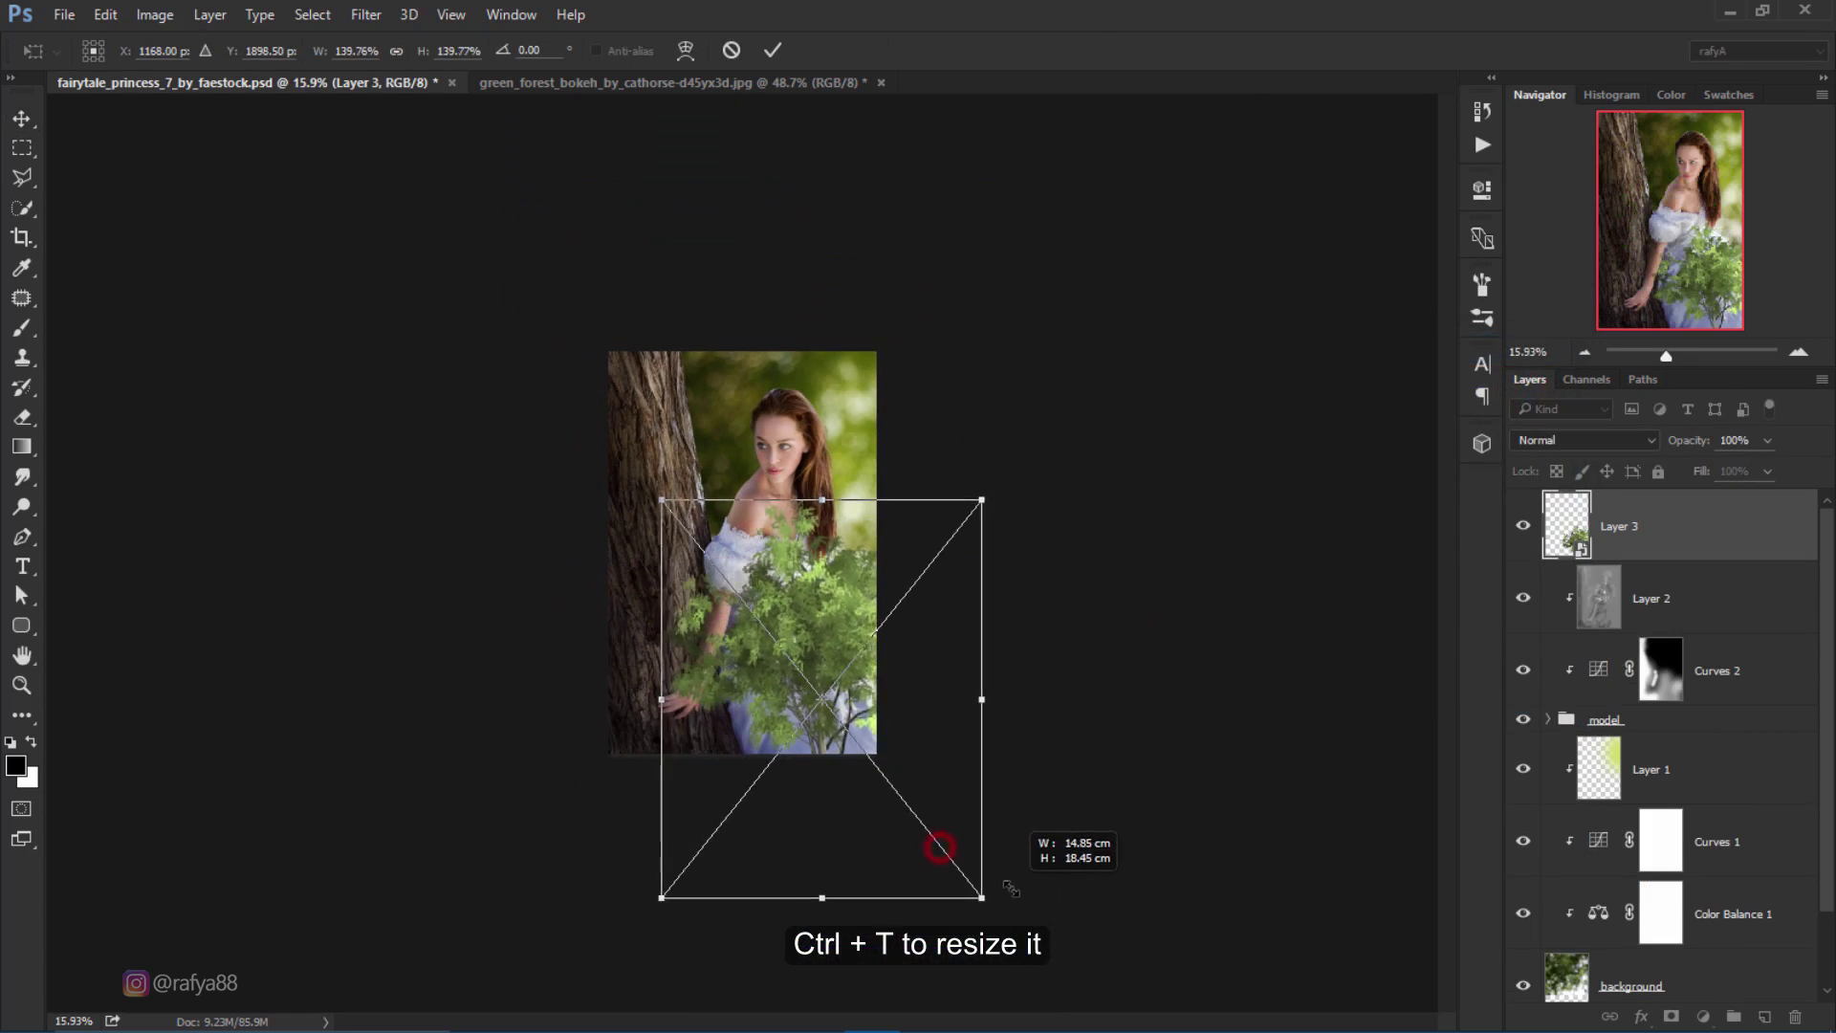
drag(1146, 806, 1143, 670)
drag(906, 664, 985, 719)
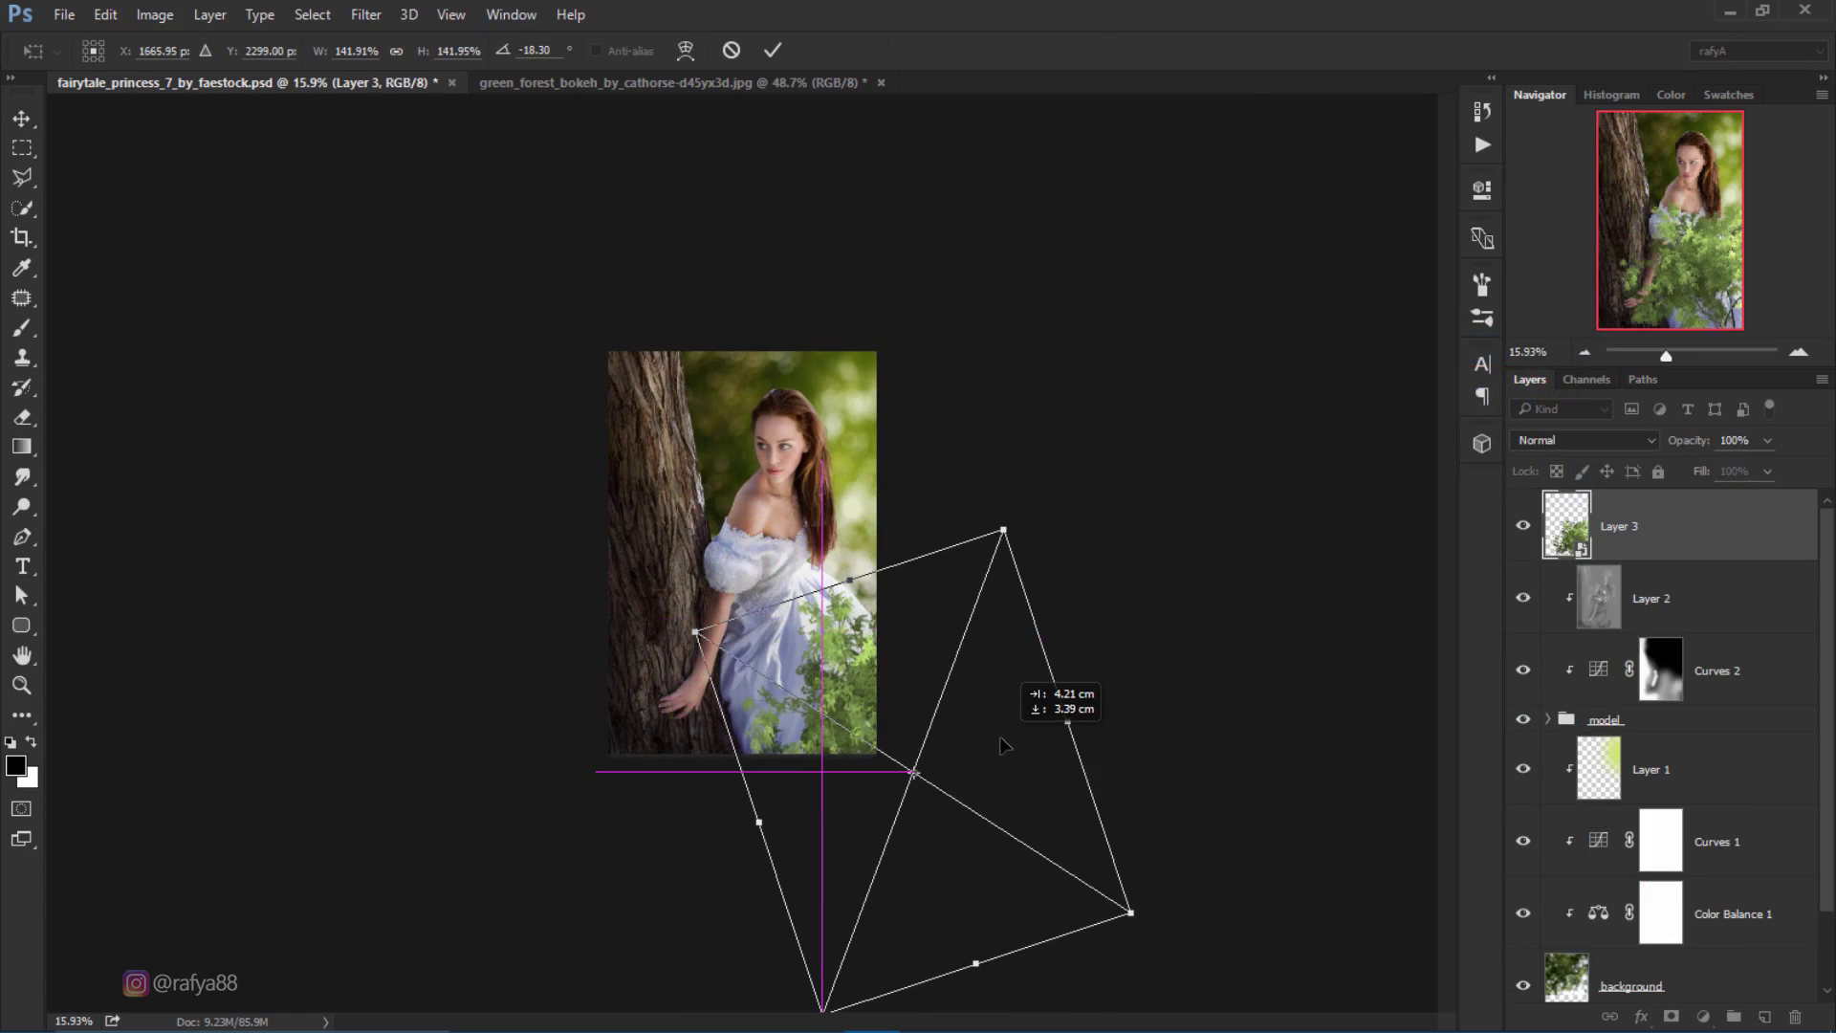
click(773, 50)
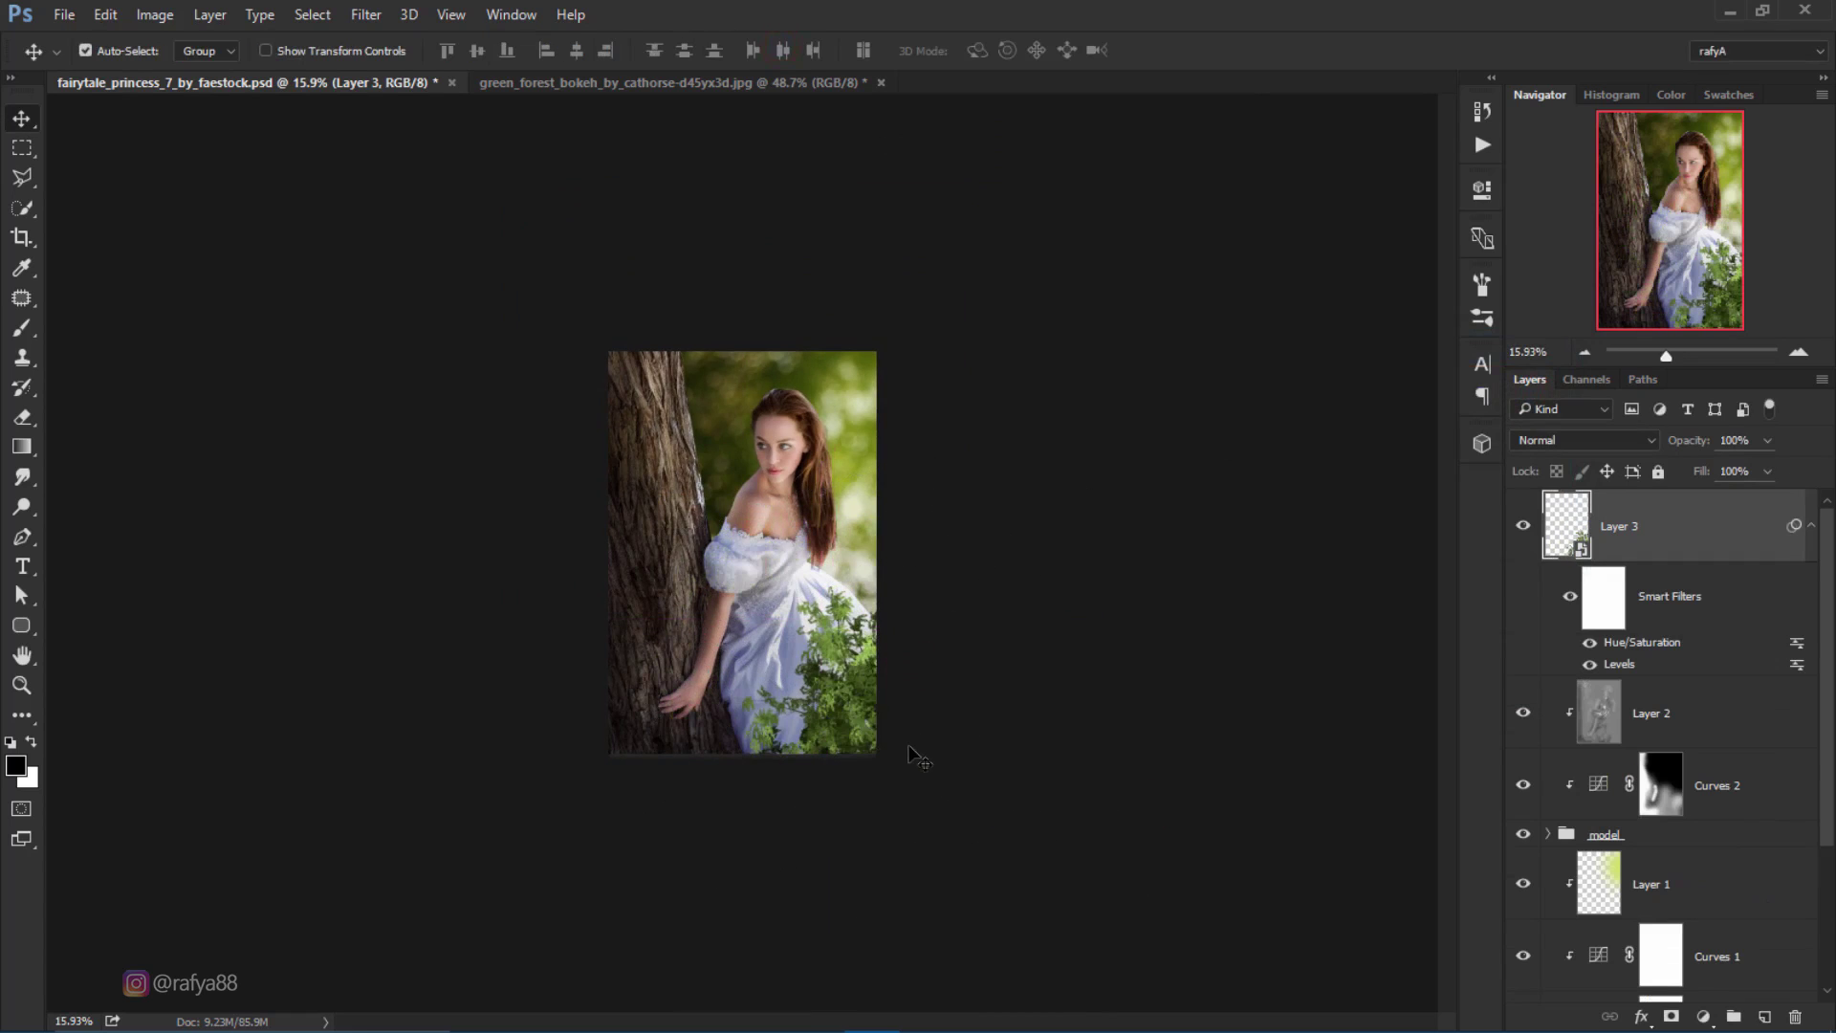
key(ctrl+plus)
key(ctrl+plus)
scroll(923, 761, down, 1)
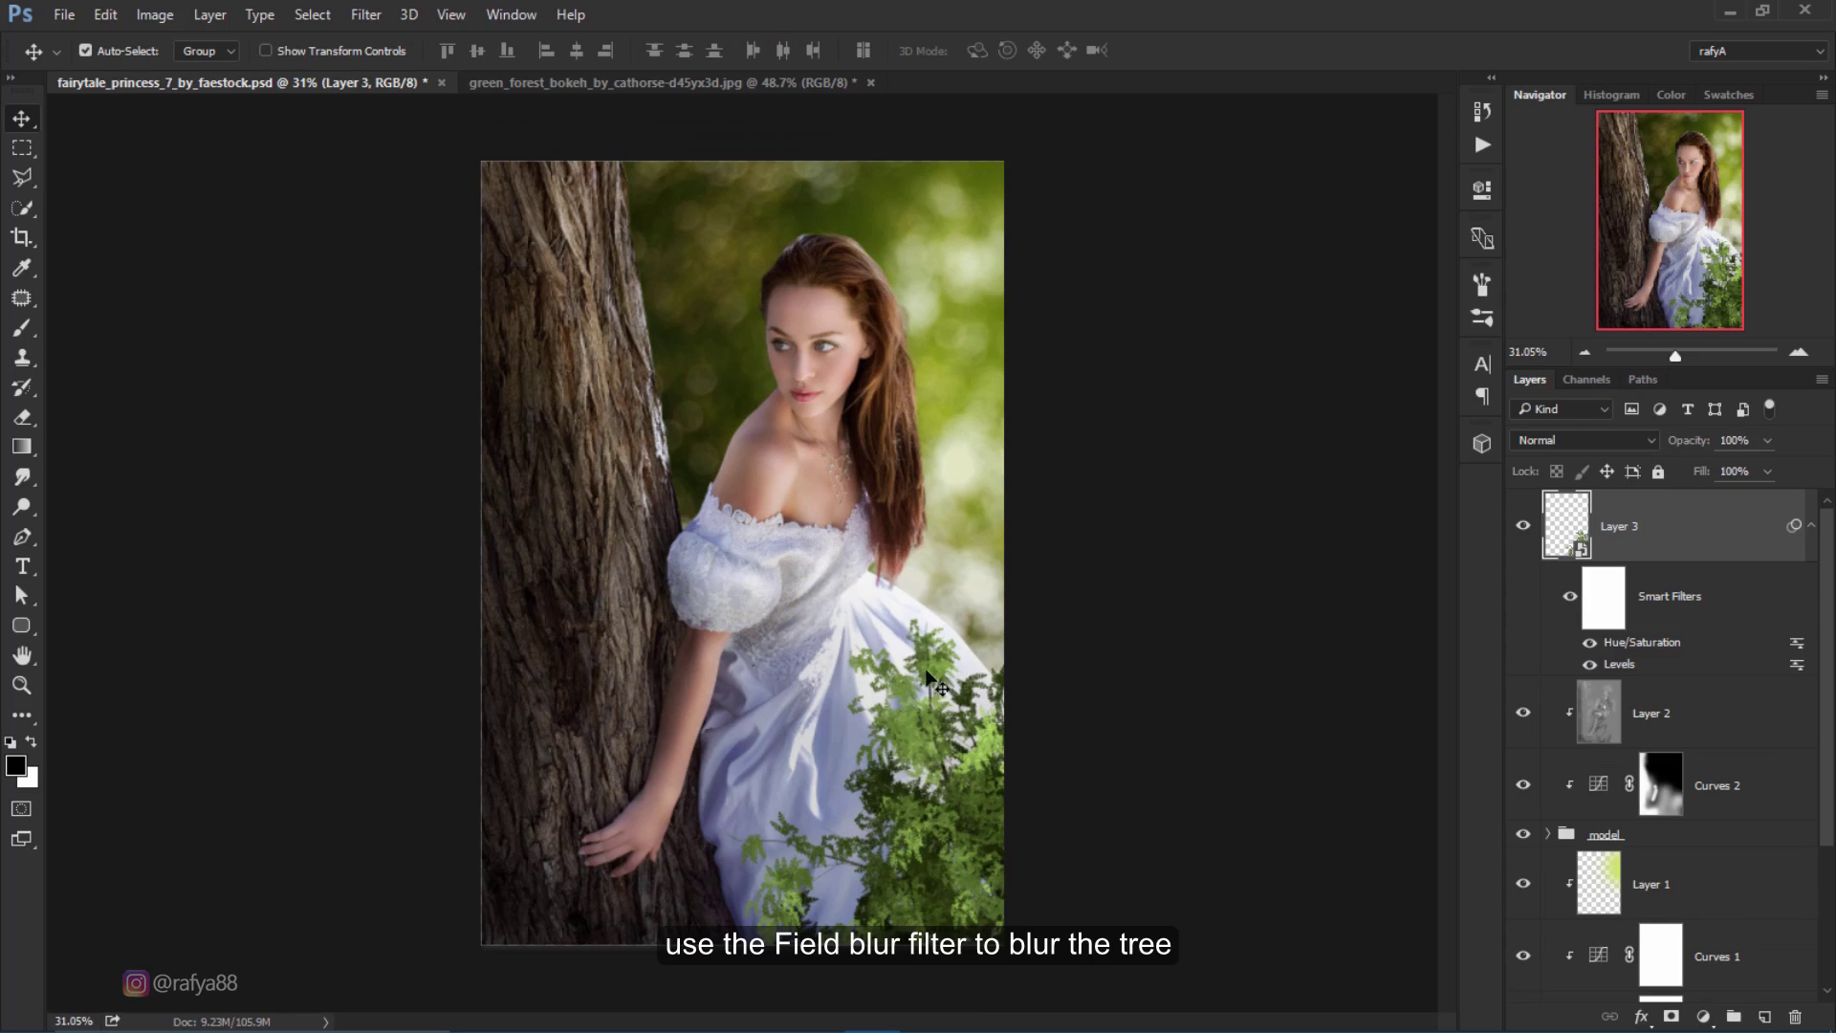
Step: Apply a Field Blur of about 23 px with light bokeh to the corner tree
click(356, 17)
mouse_move(377, 267)
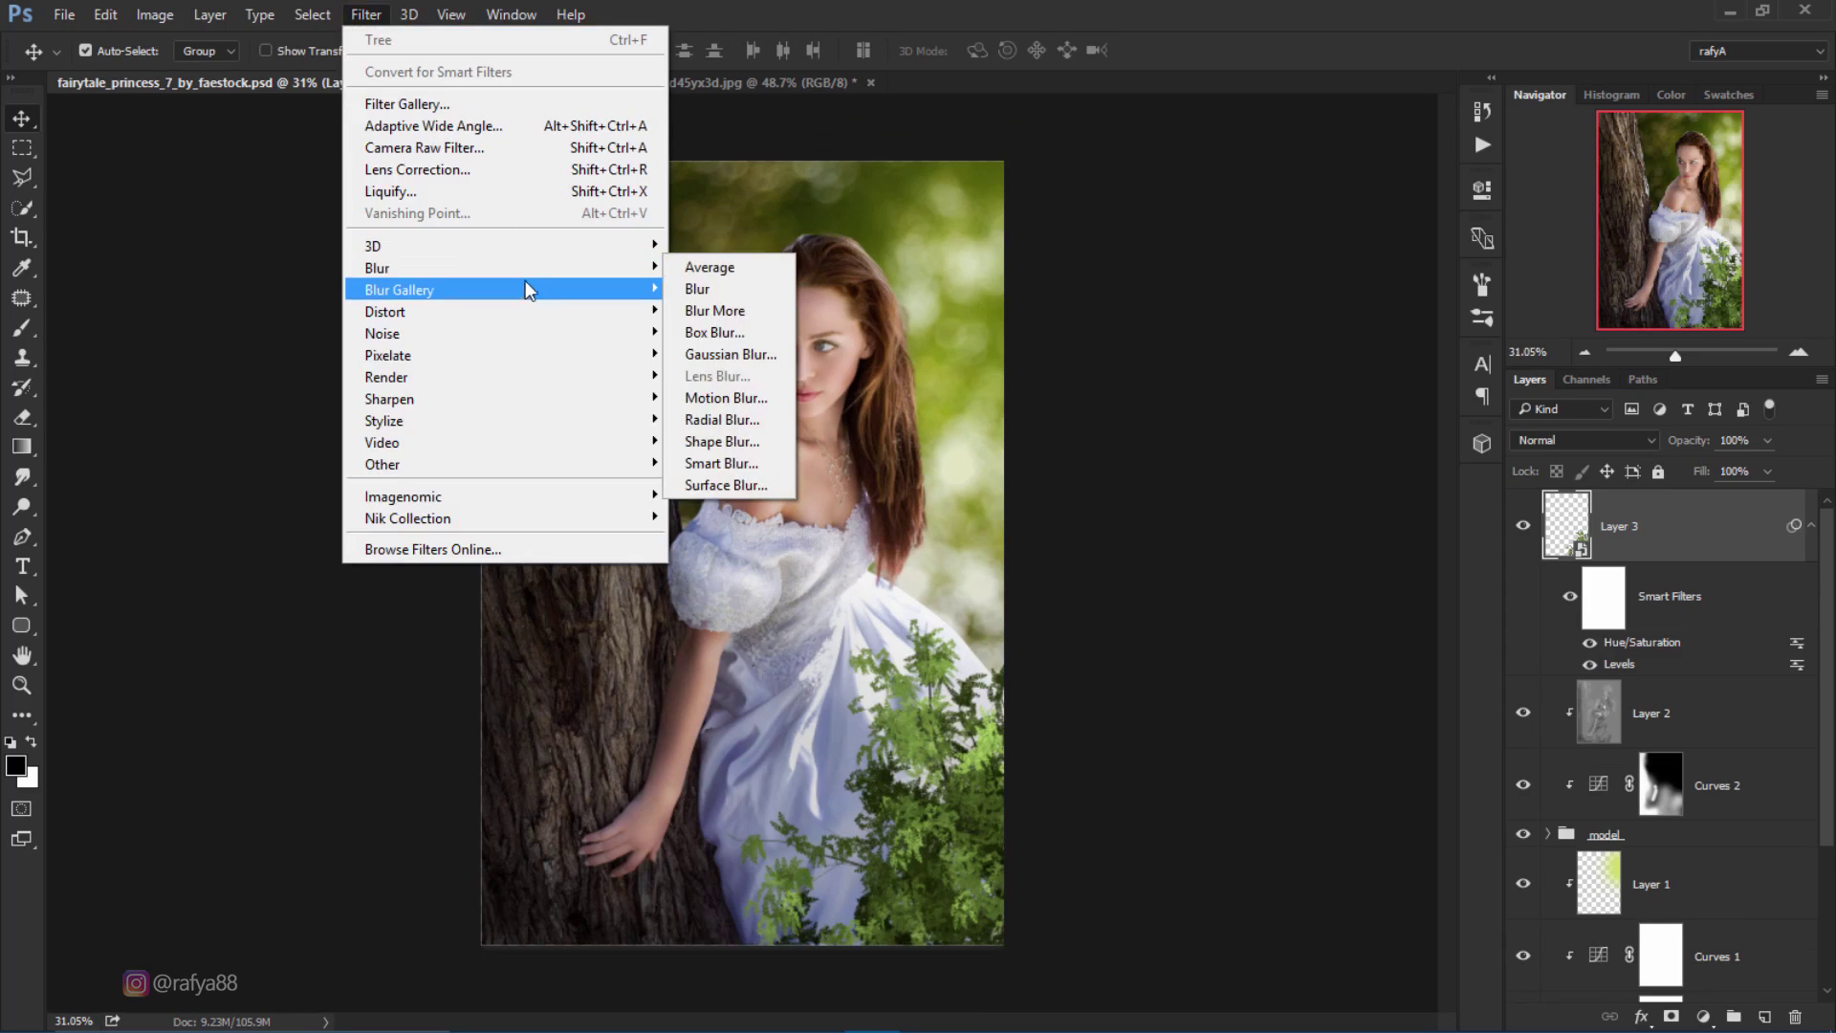
mouse_move(430, 290)
click(705, 292)
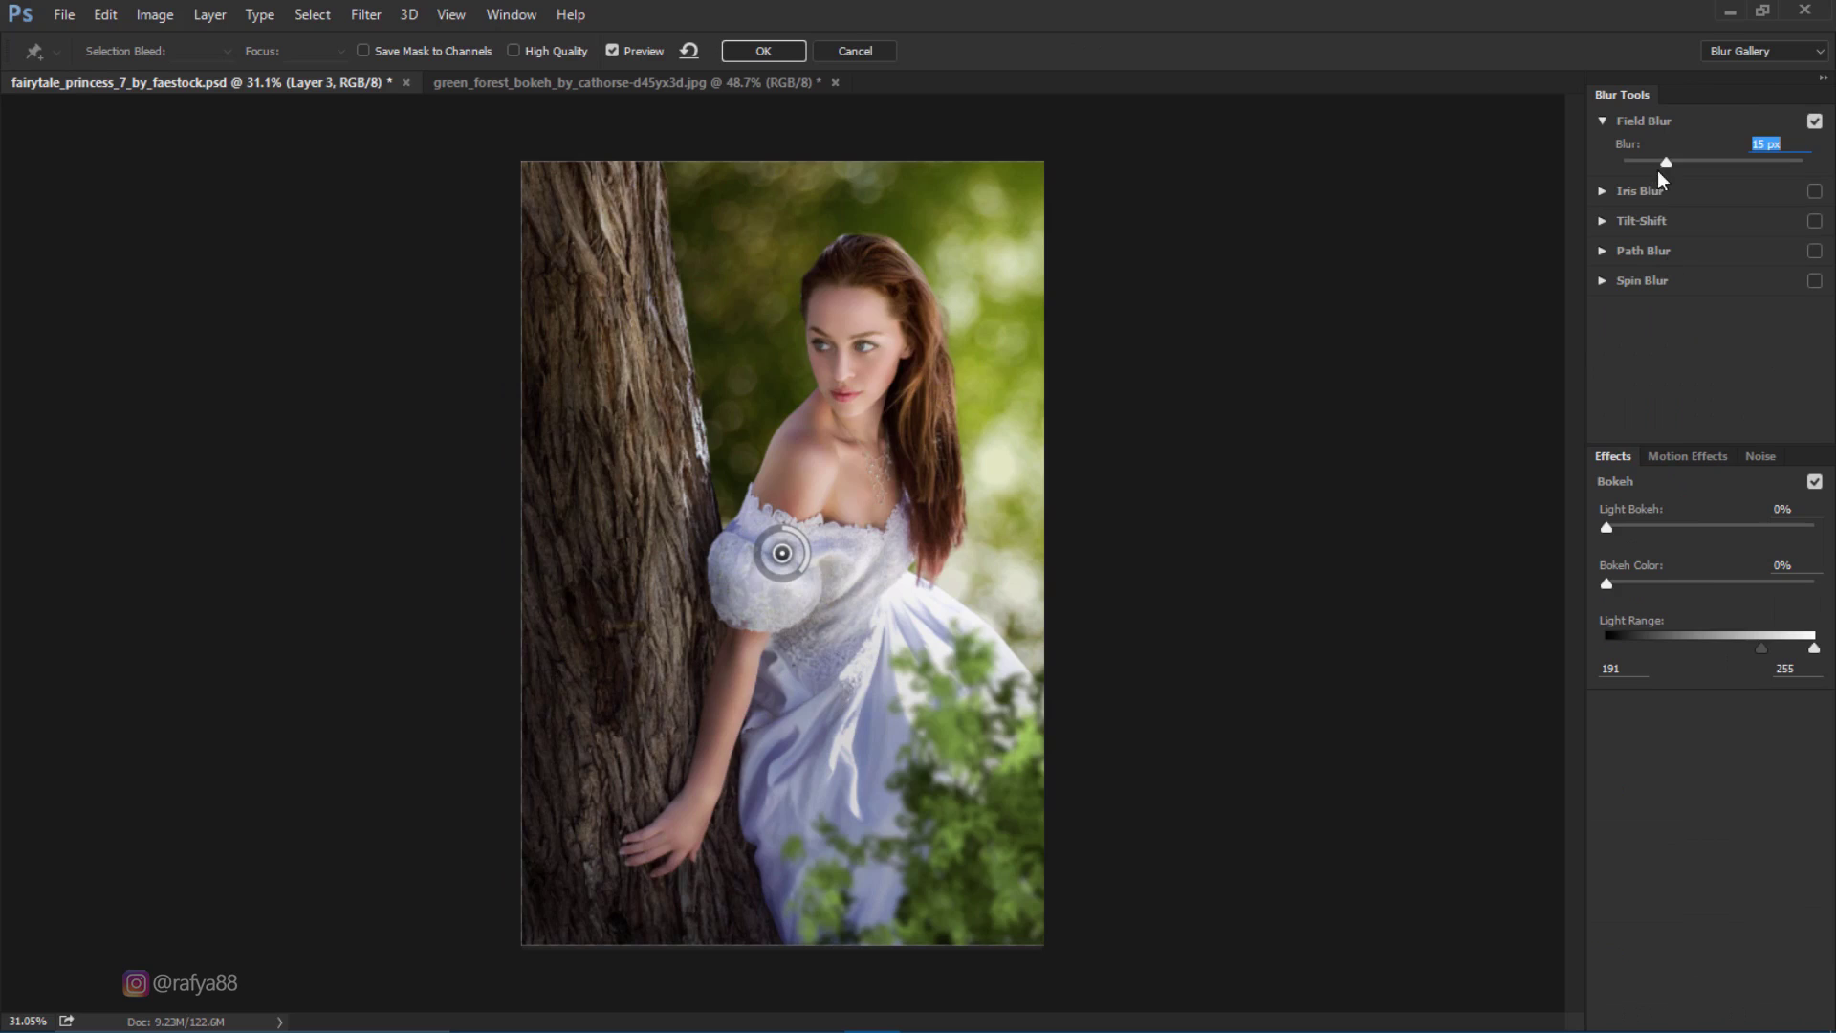
drag(1664, 171, 1671, 169)
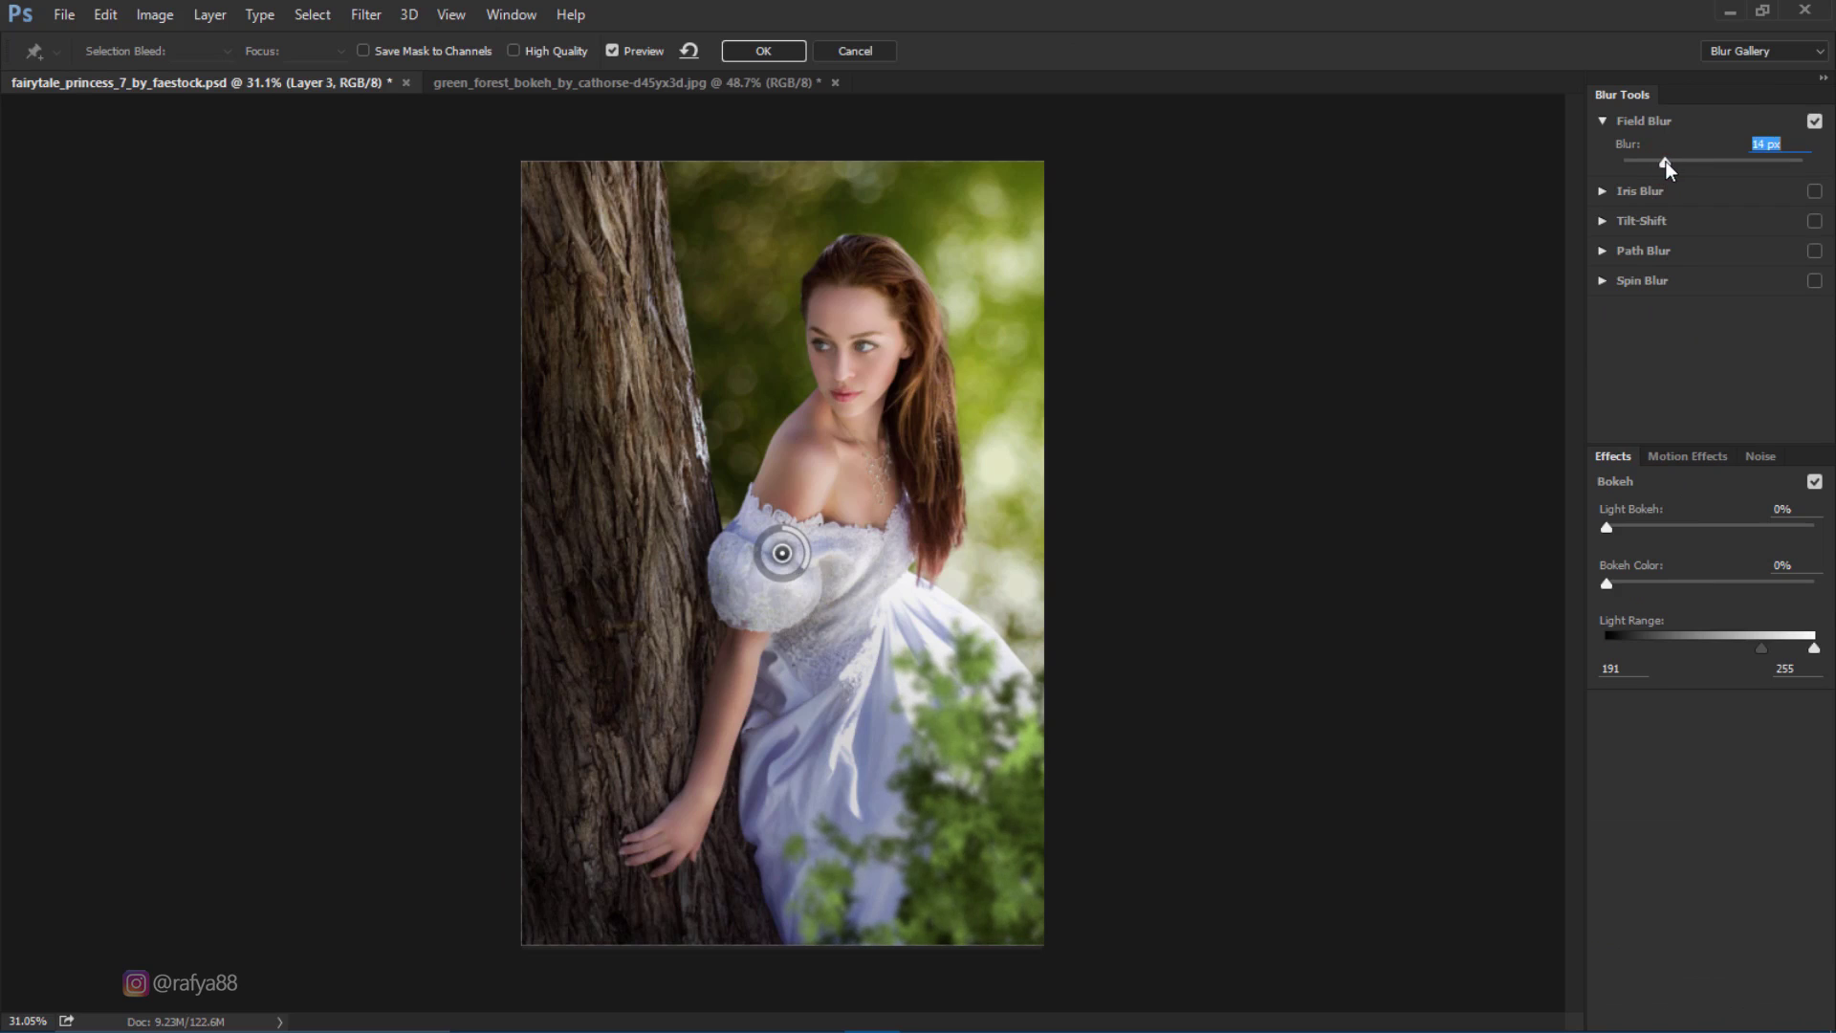
drag(1668, 169, 1682, 169)
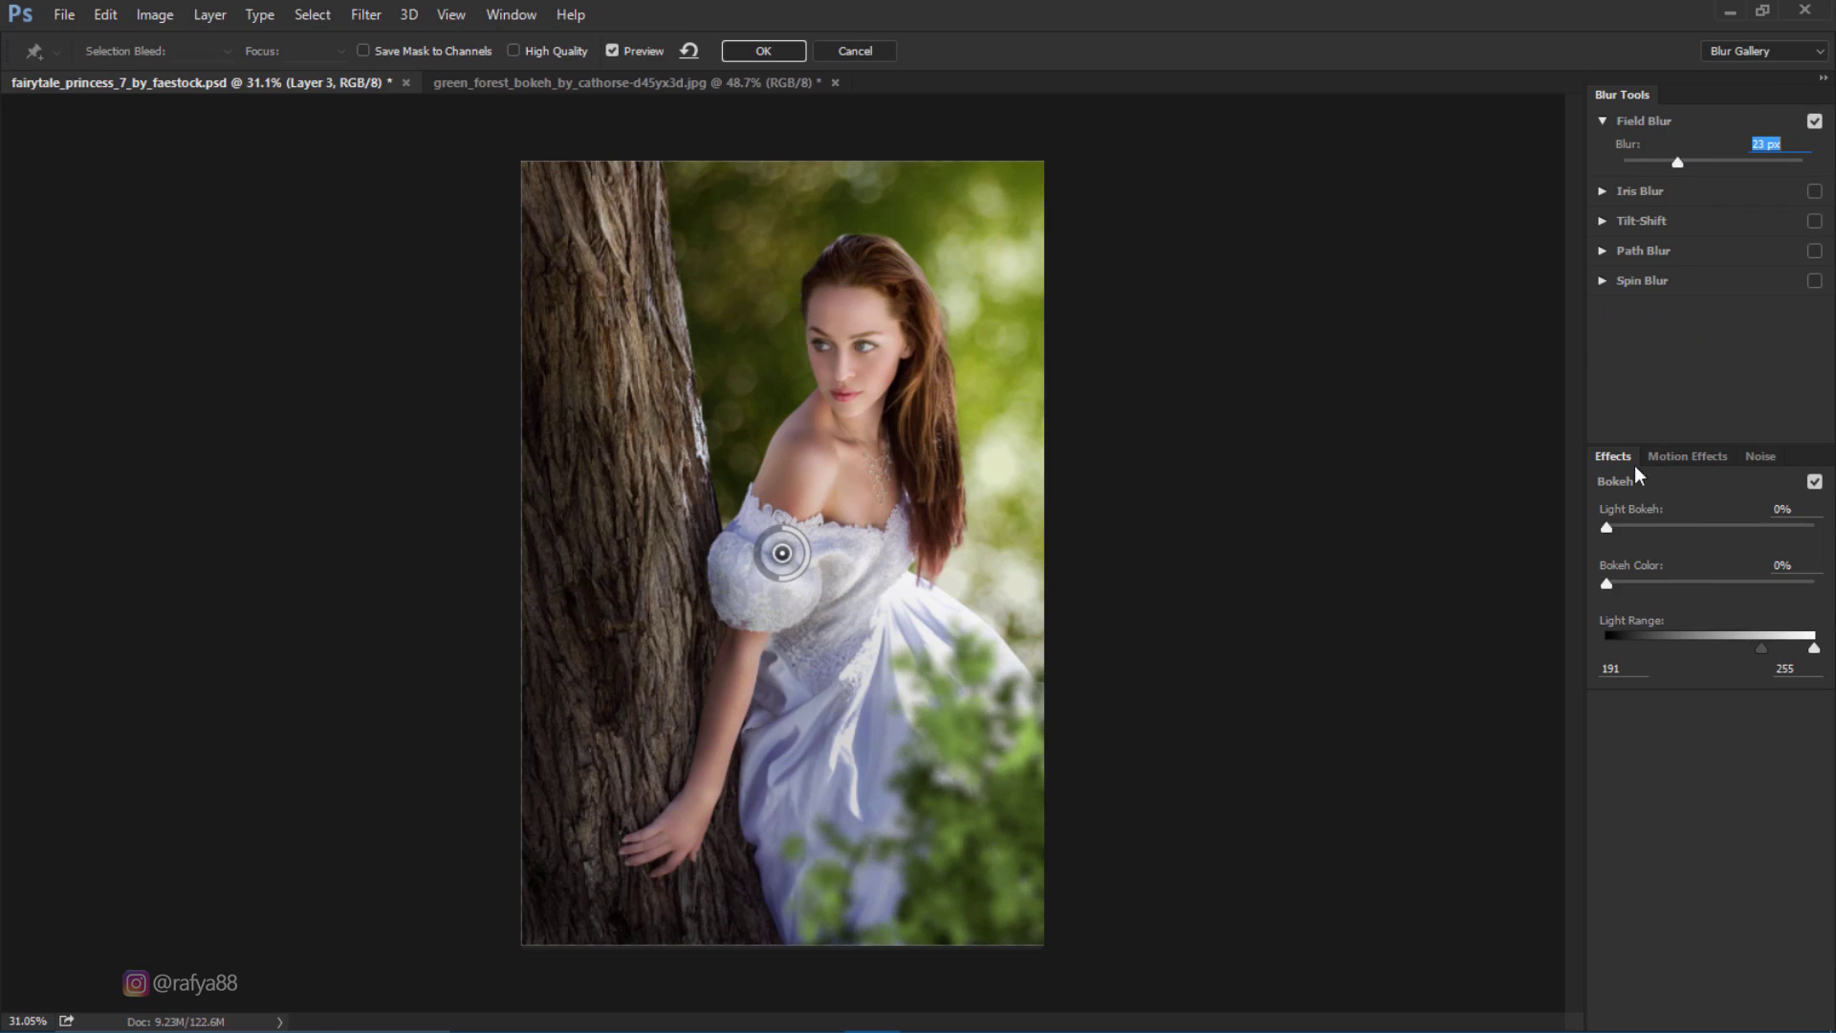
mouse_move(1627, 532)
mouse_down()
mouse_move(1654, 533)
mouse_move(1637, 584)
mouse_up()
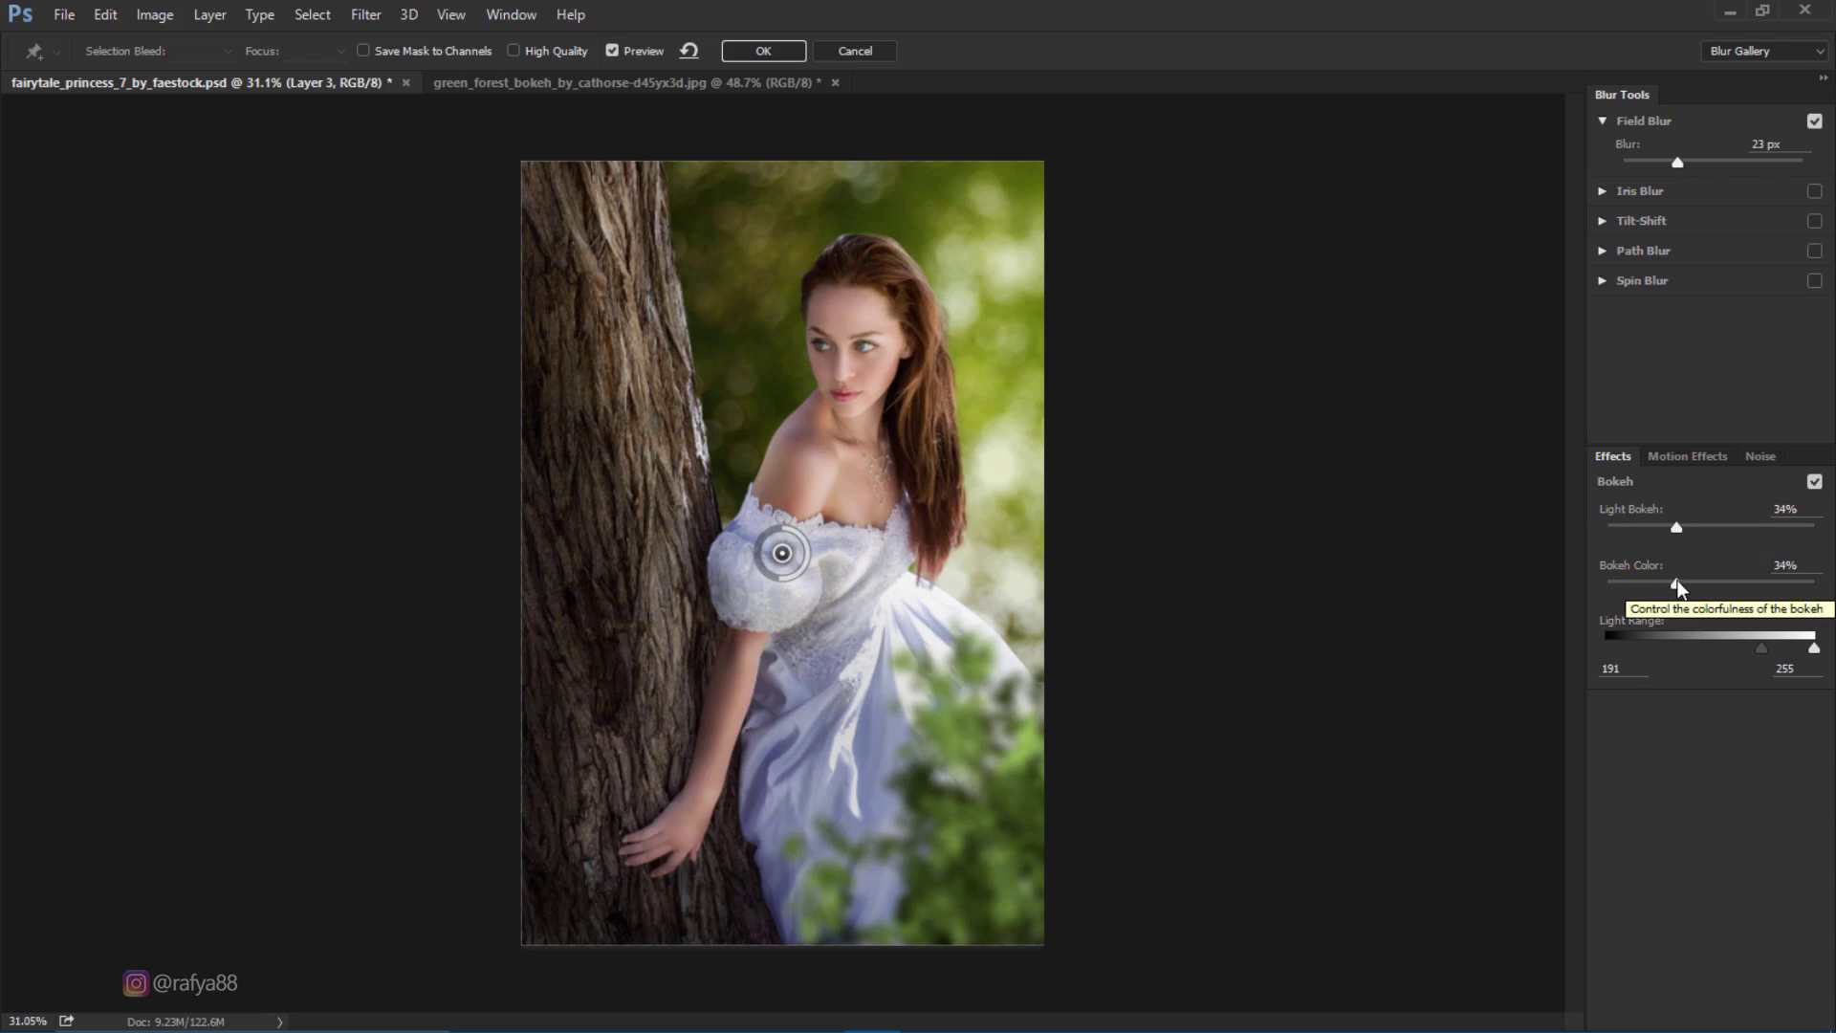
click(751, 48)
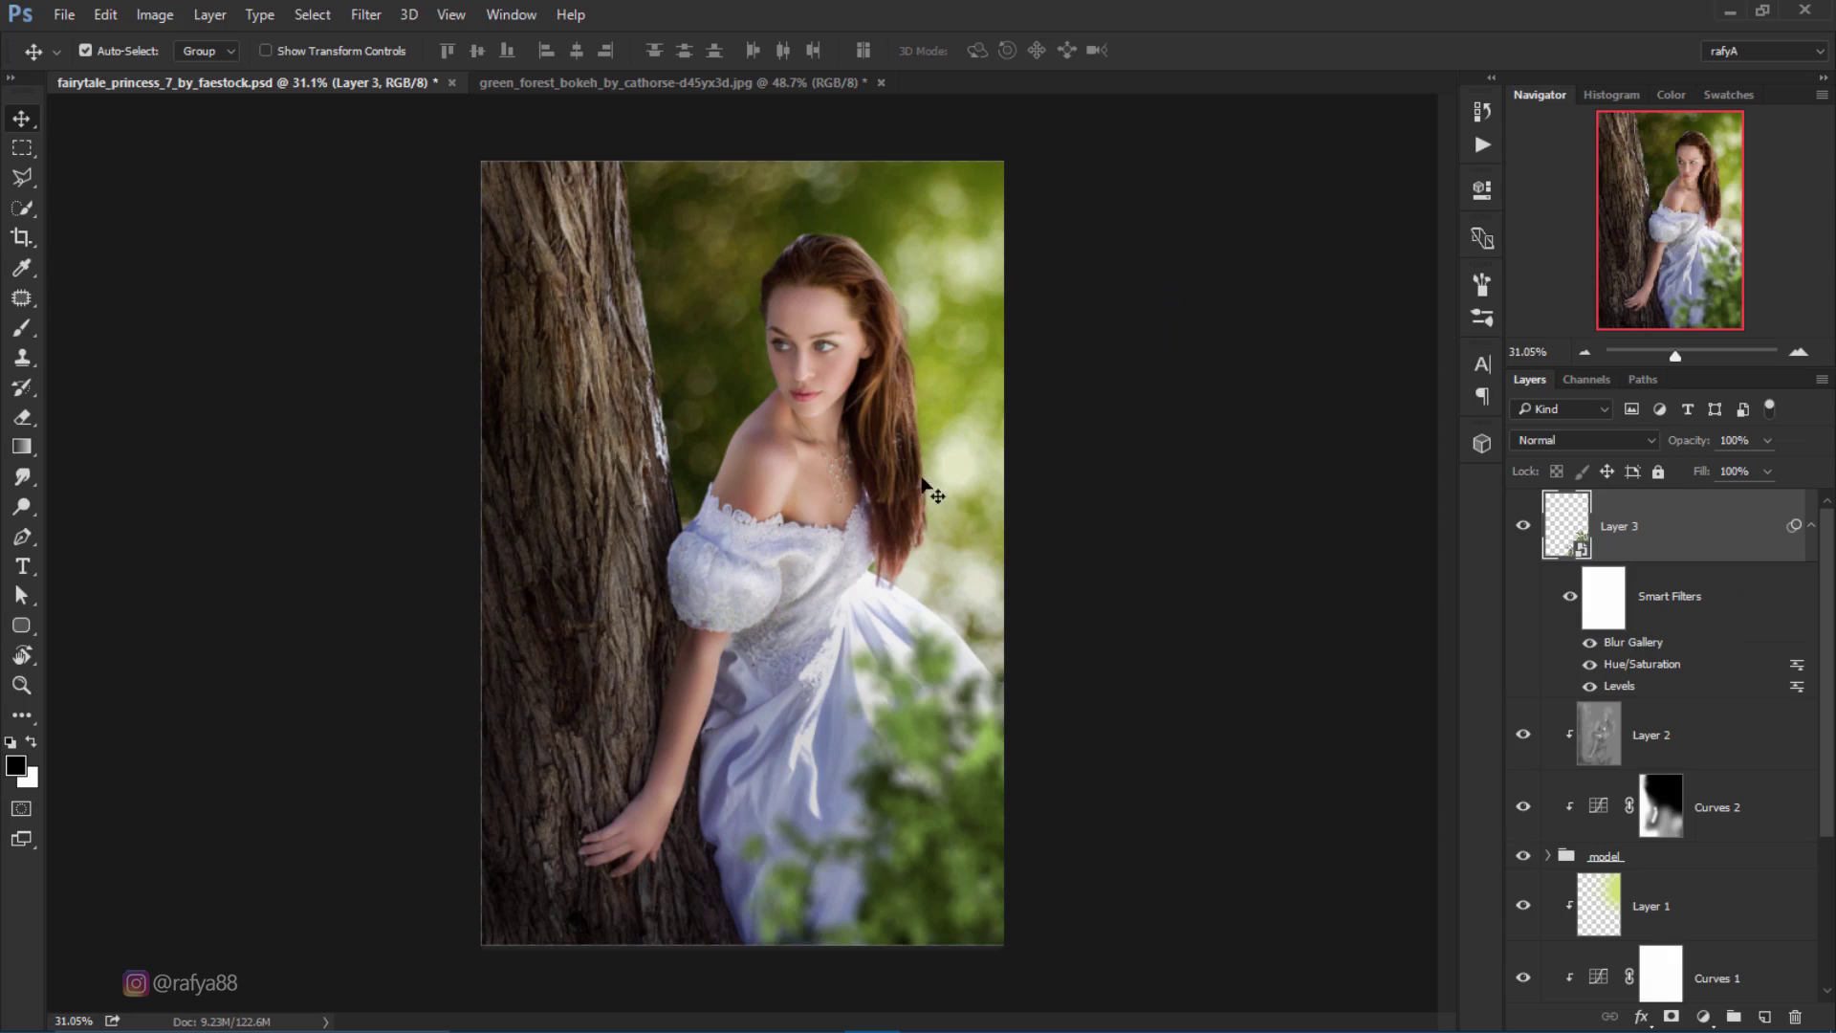
Step: Lower the gamma in the tree's Levels smart filter to darken its midtones slightly
double_click(1629, 685)
drag(1274, 568, 1293, 566)
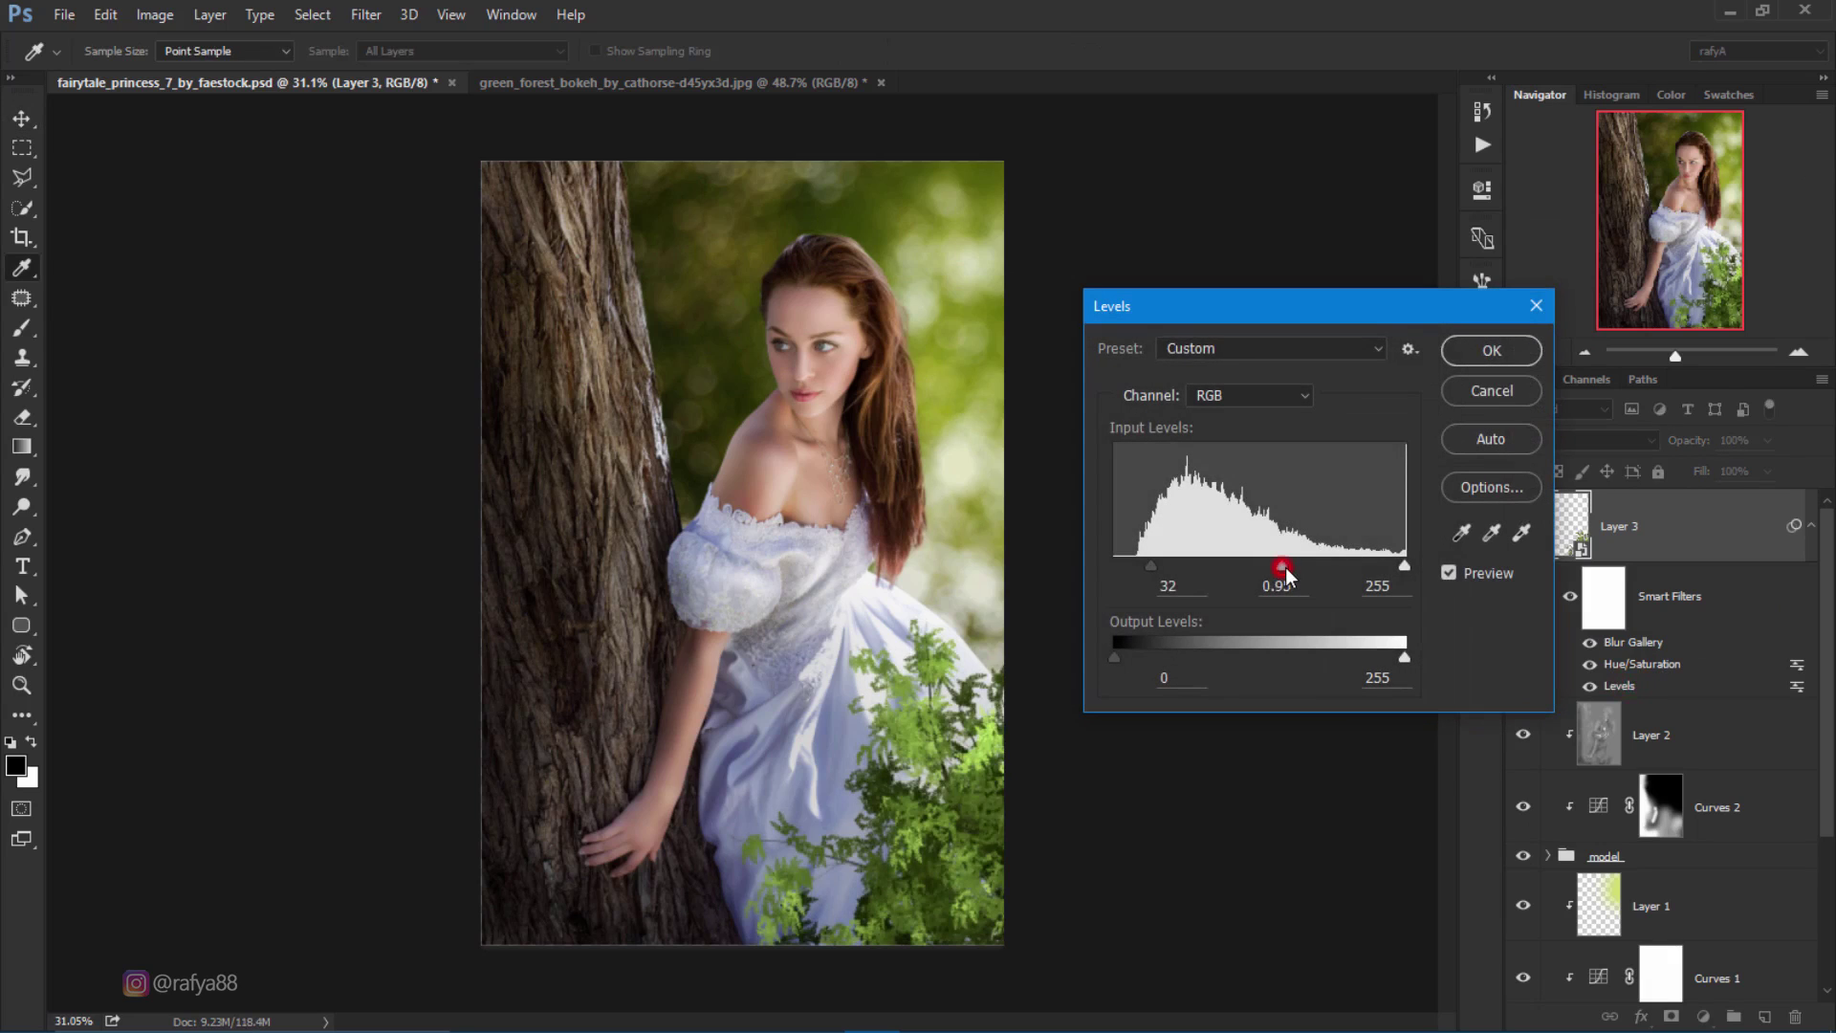
click(1492, 351)
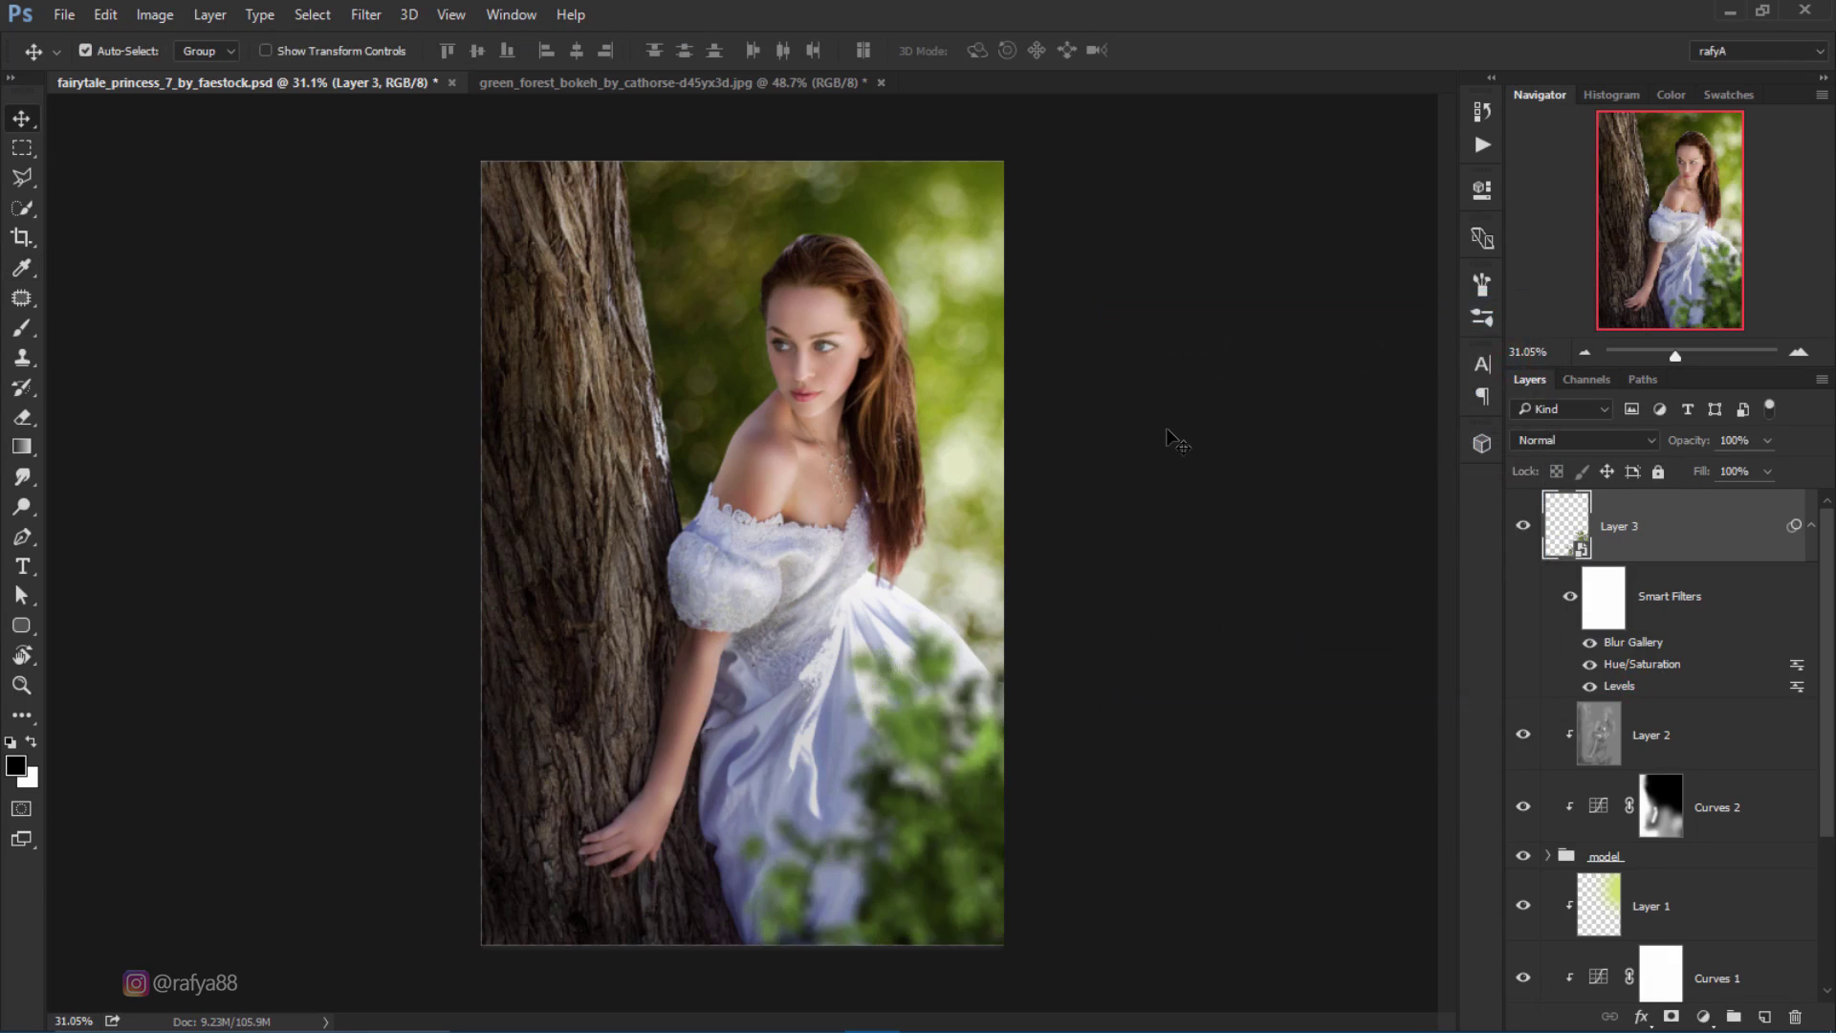
Step: Re-transform the tree, nudging its position and tilting it a little more
key(ctrl+t)
drag(959, 738, 1015, 717)
drag(959, 528, 976, 574)
double_click(957, 694)
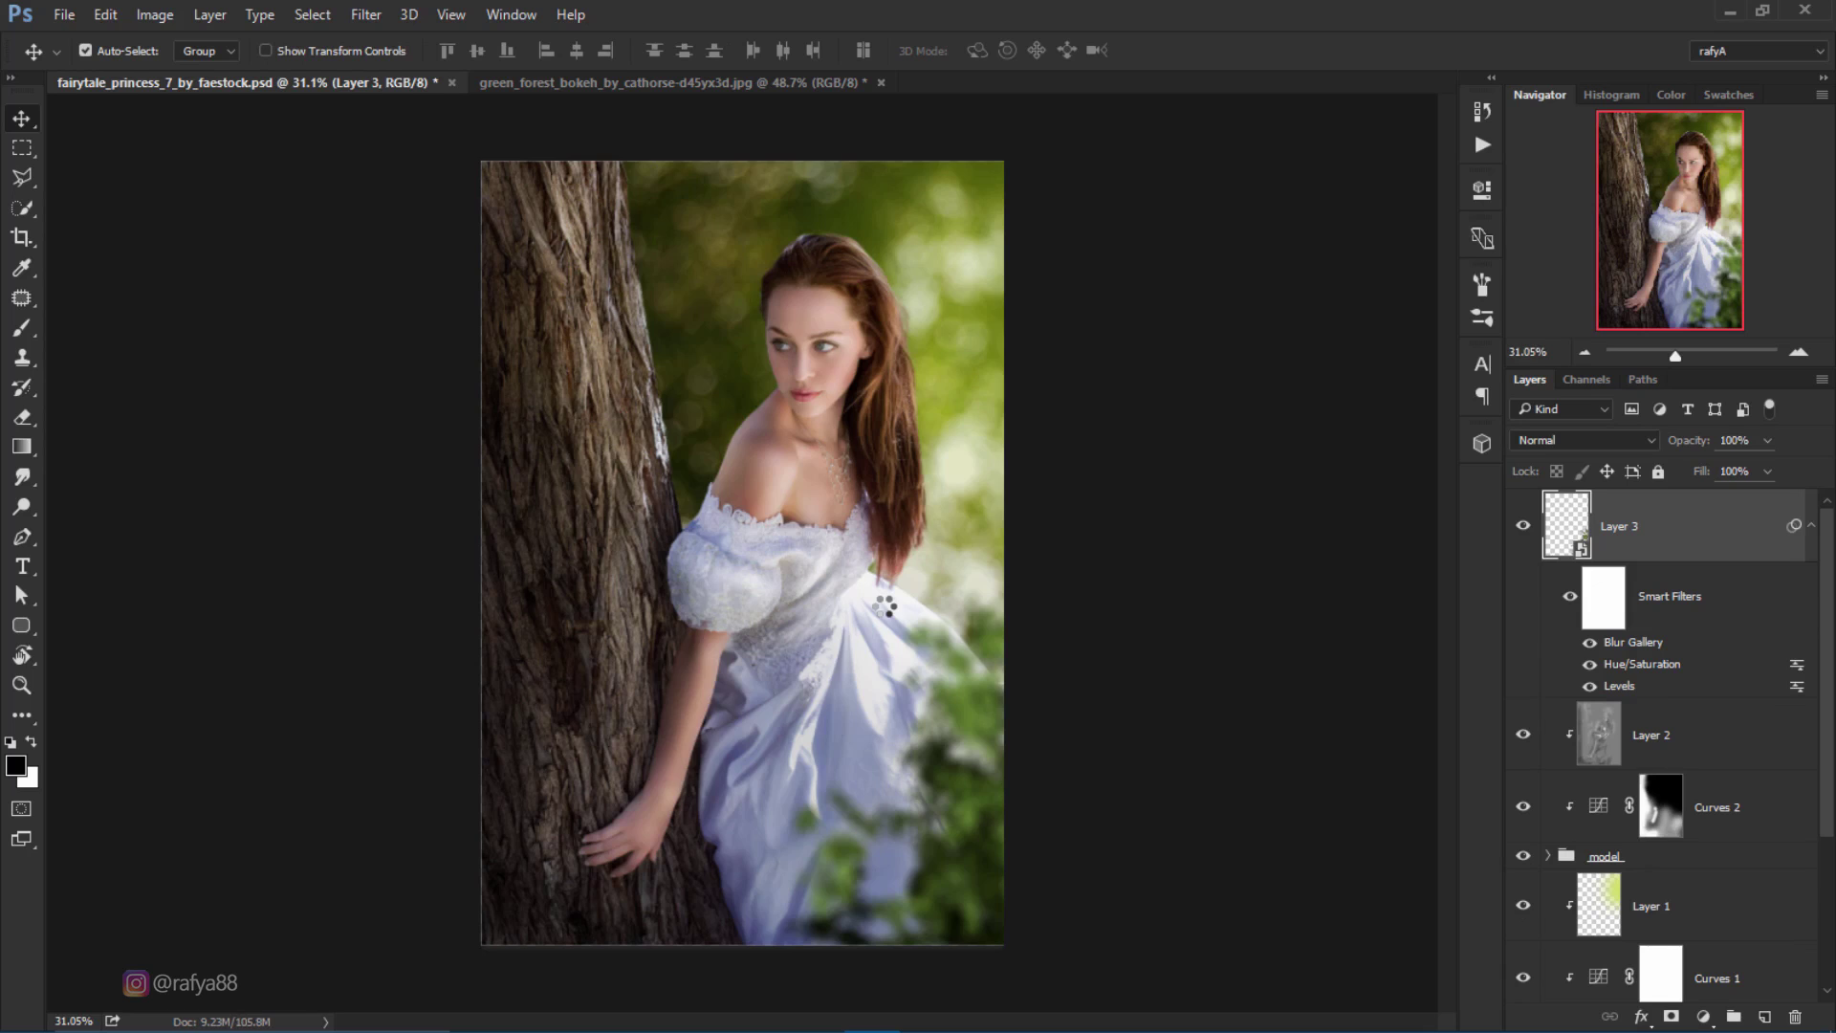
Step: Select the blurred tree layer in the Layers panel
scroll(887, 605, down, 3)
scroll(904, 597, down, 2)
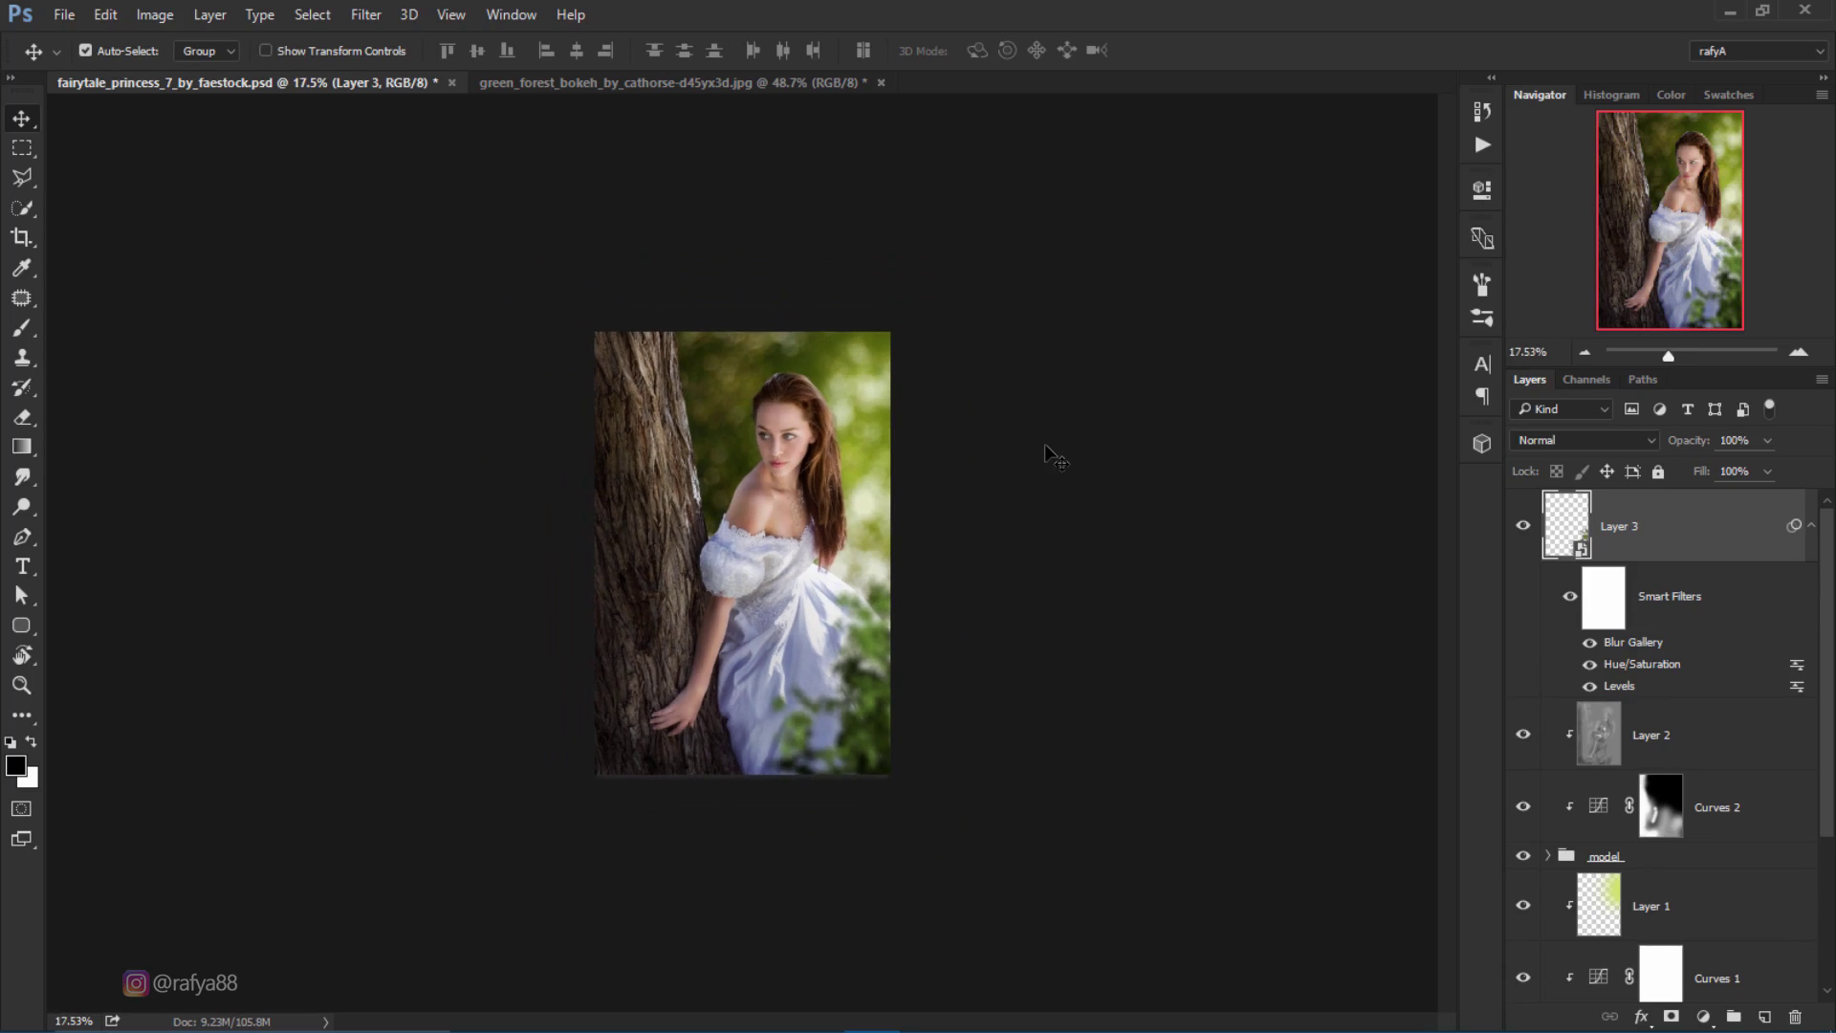
scroll(1052, 457, up, 1)
scroll(1052, 457, up, 1)
scroll(995, 536, up, 1)
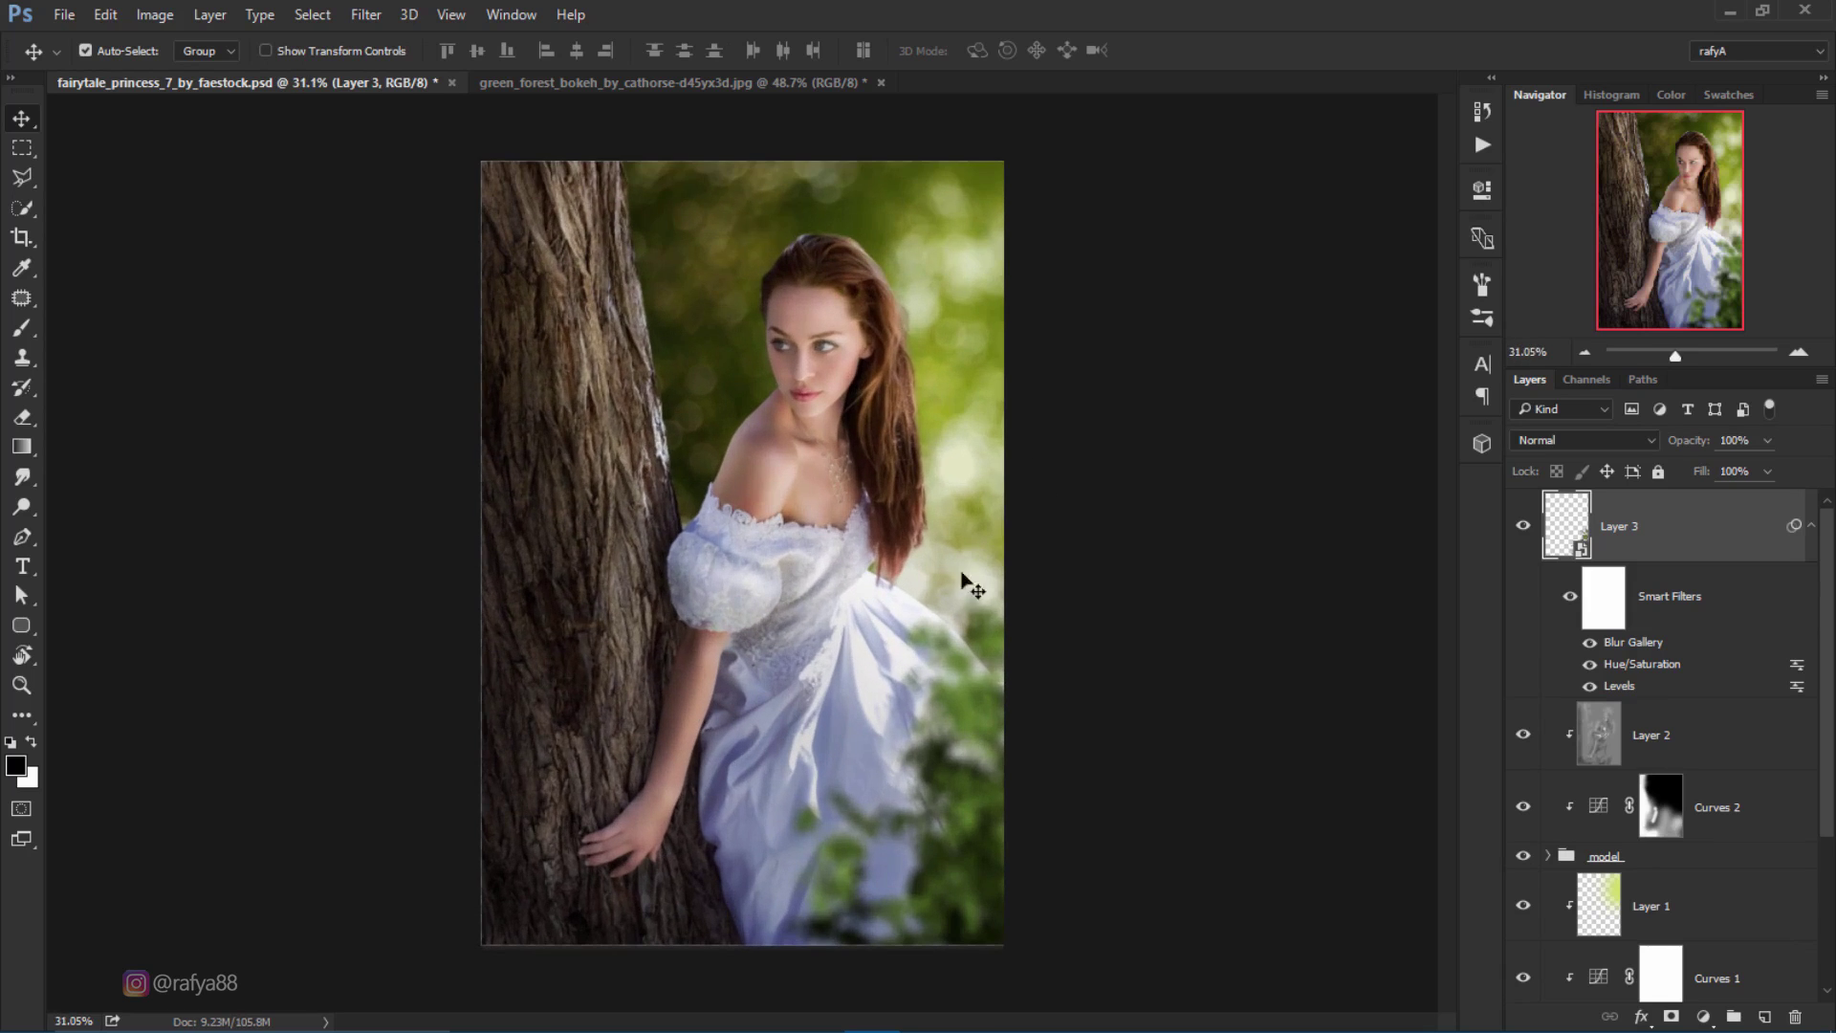
click(1650, 531)
Step: Duplicate the blurred tree as Layer 3 copy, rotated about -43.88° along the bottom edge
key(ctrl+j)
key(ctrl+t)
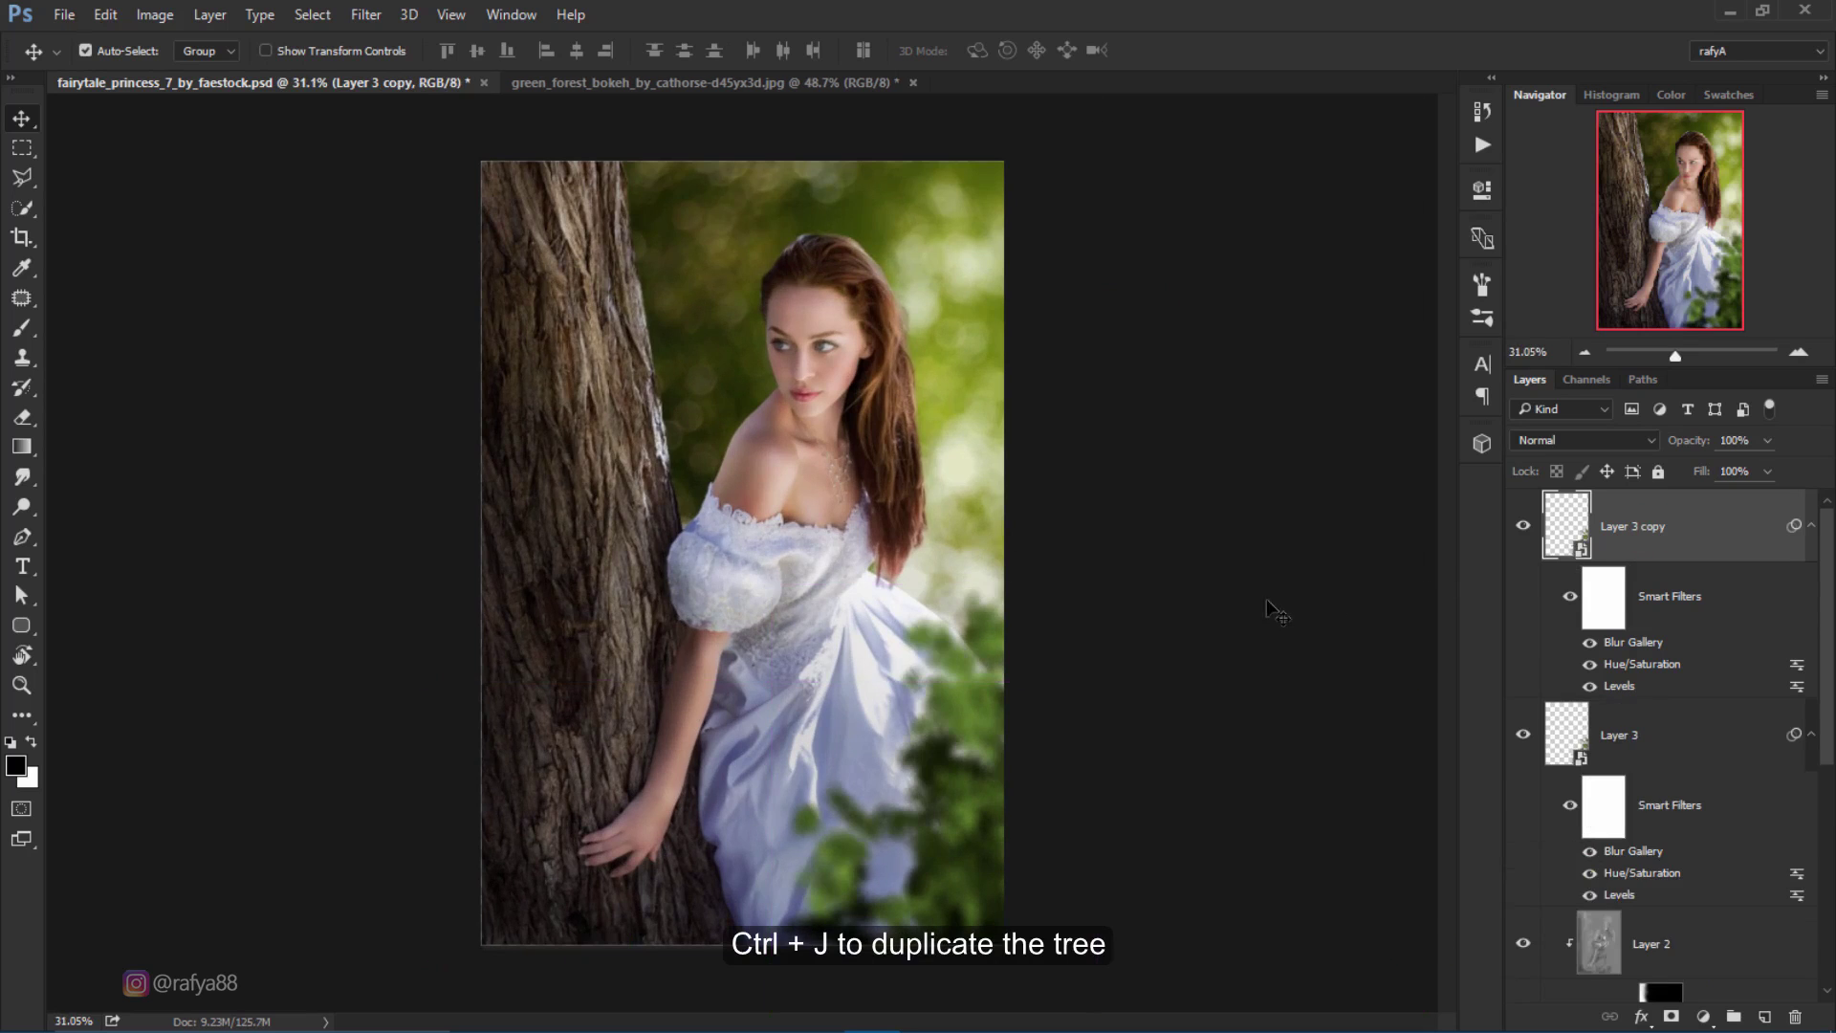
mouse_move(869, 644)
mouse_down()
mouse_move(994, 669)
mouse_move(851, 559)
mouse_move(880, 727)
mouse_up()
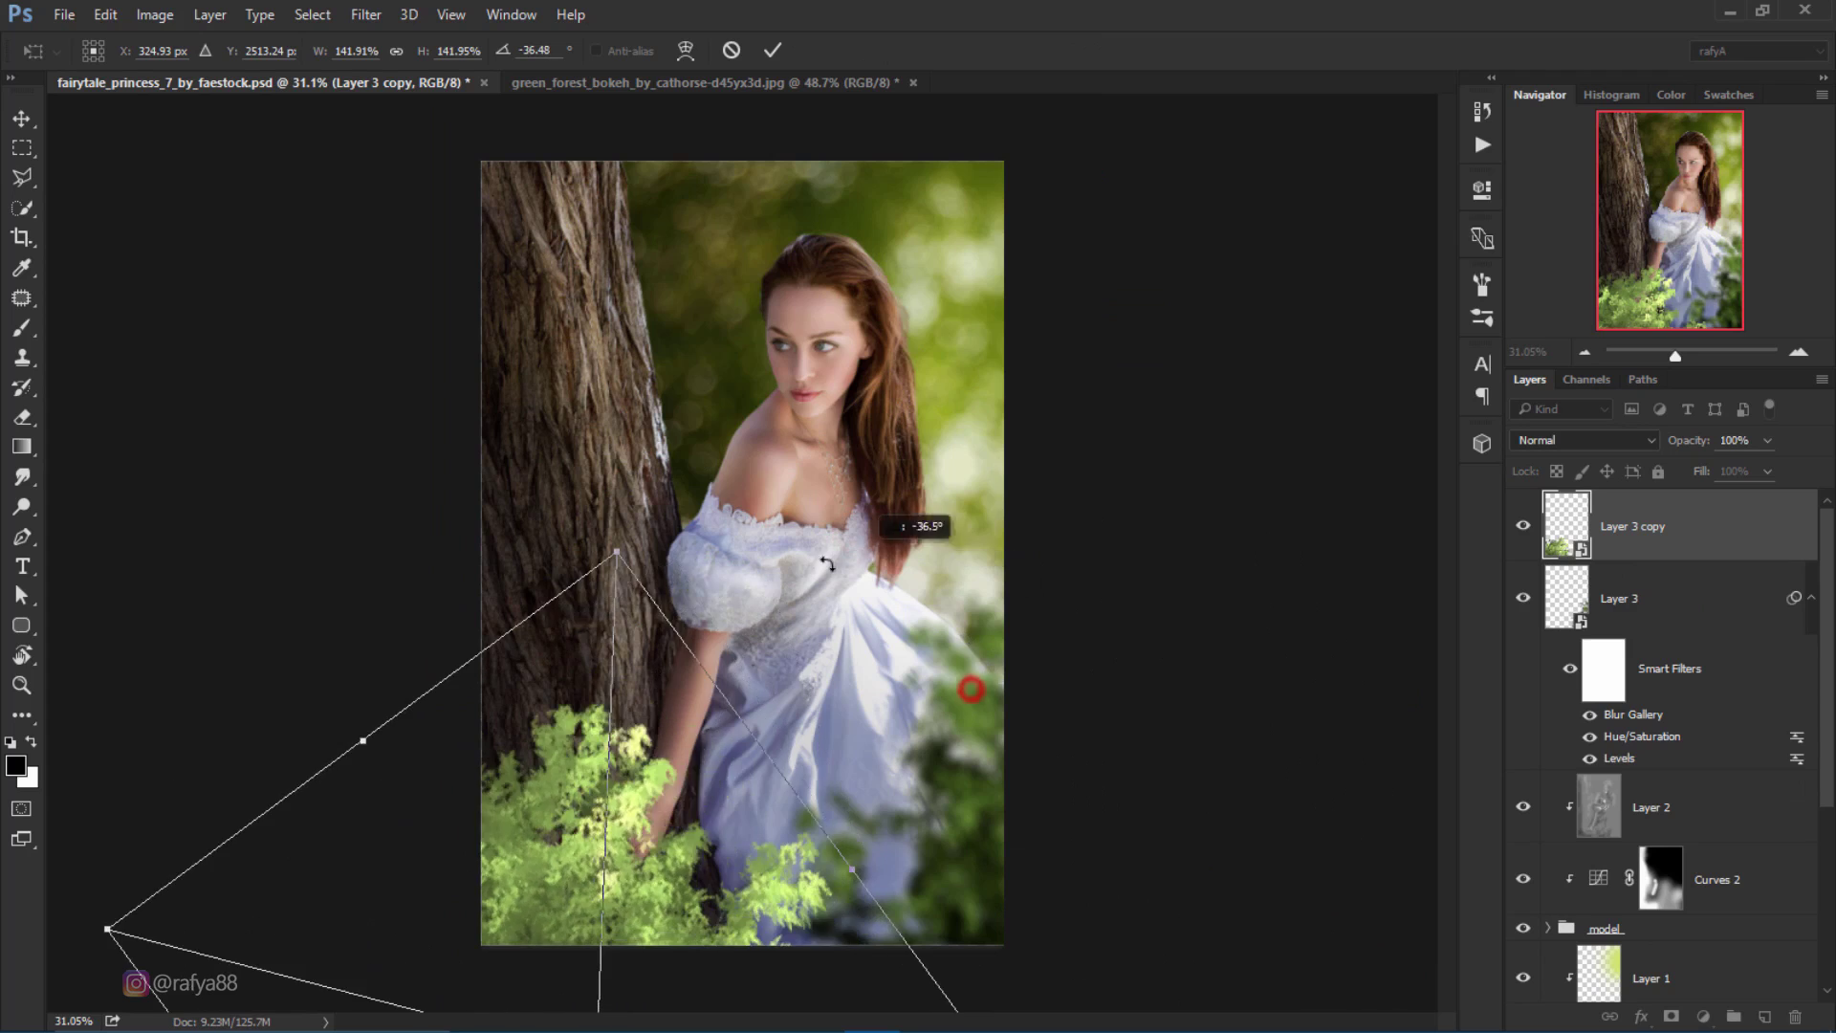
mouse_move(933, 522)
mouse_down()
mouse_move(945, 751)
mouse_move(956, 727)
mouse_up()
drag(790, 799, 859, 817)
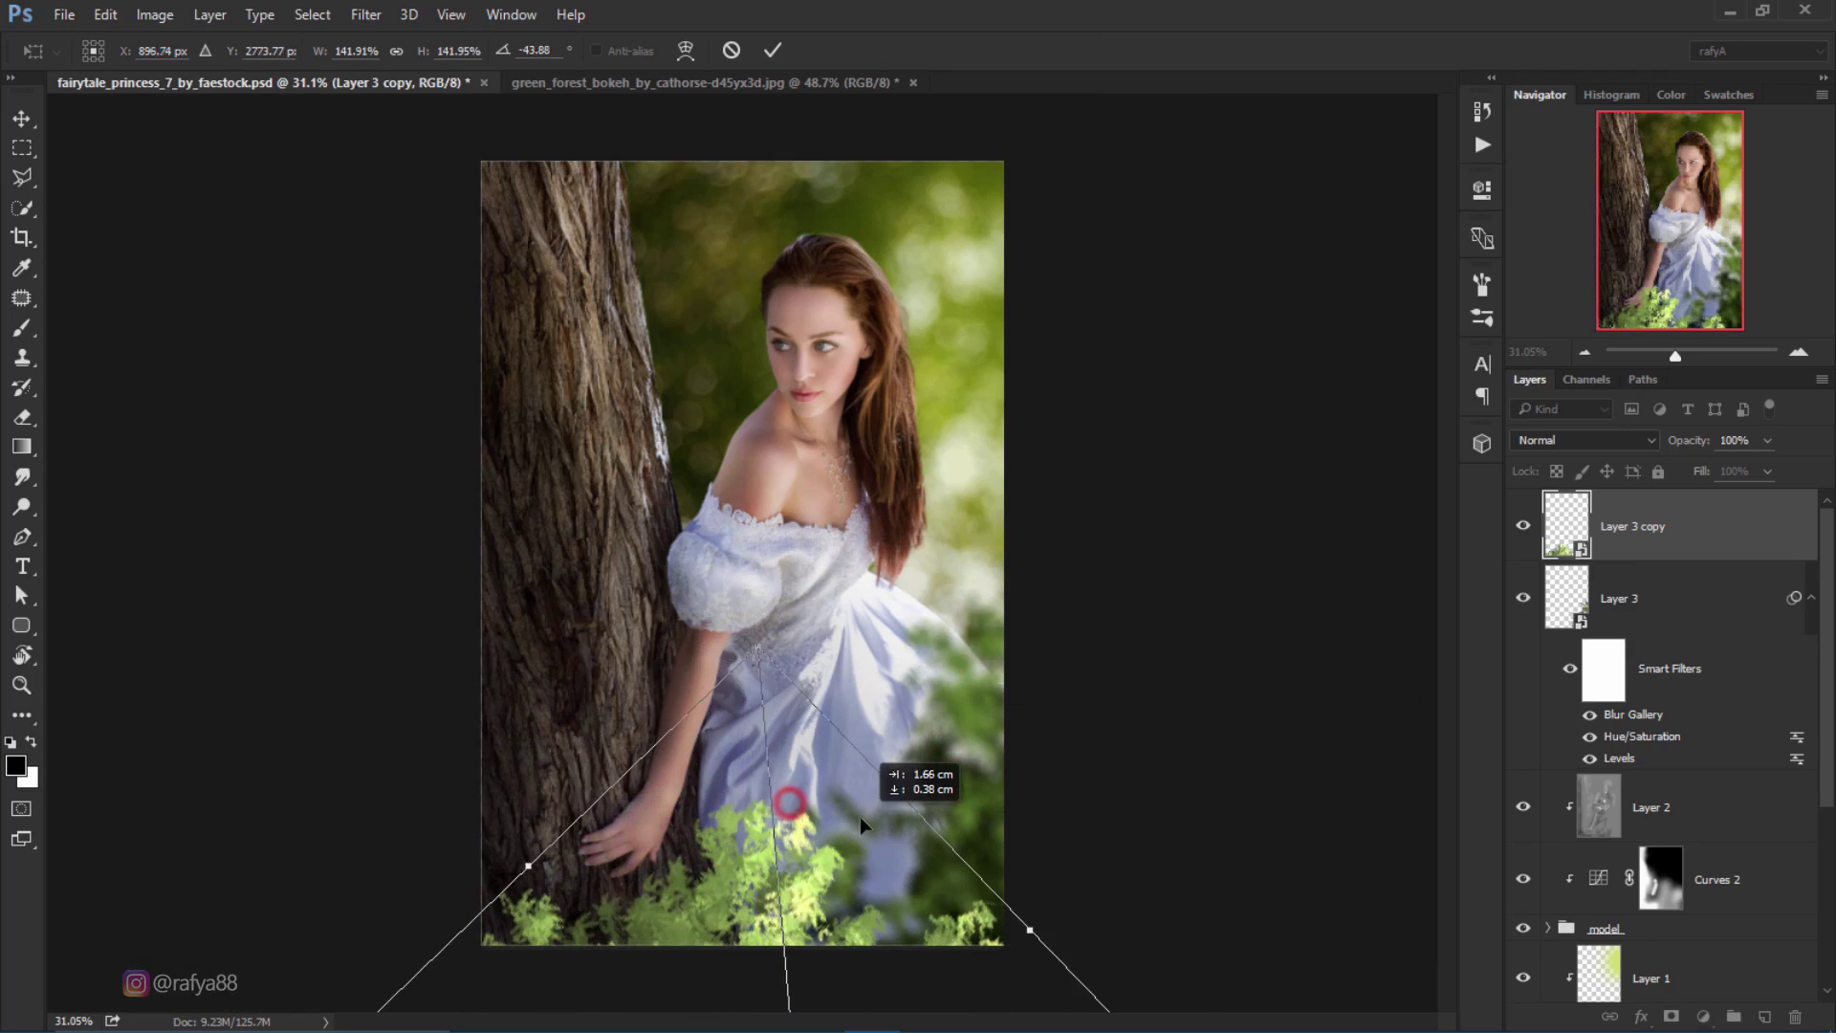
click(773, 49)
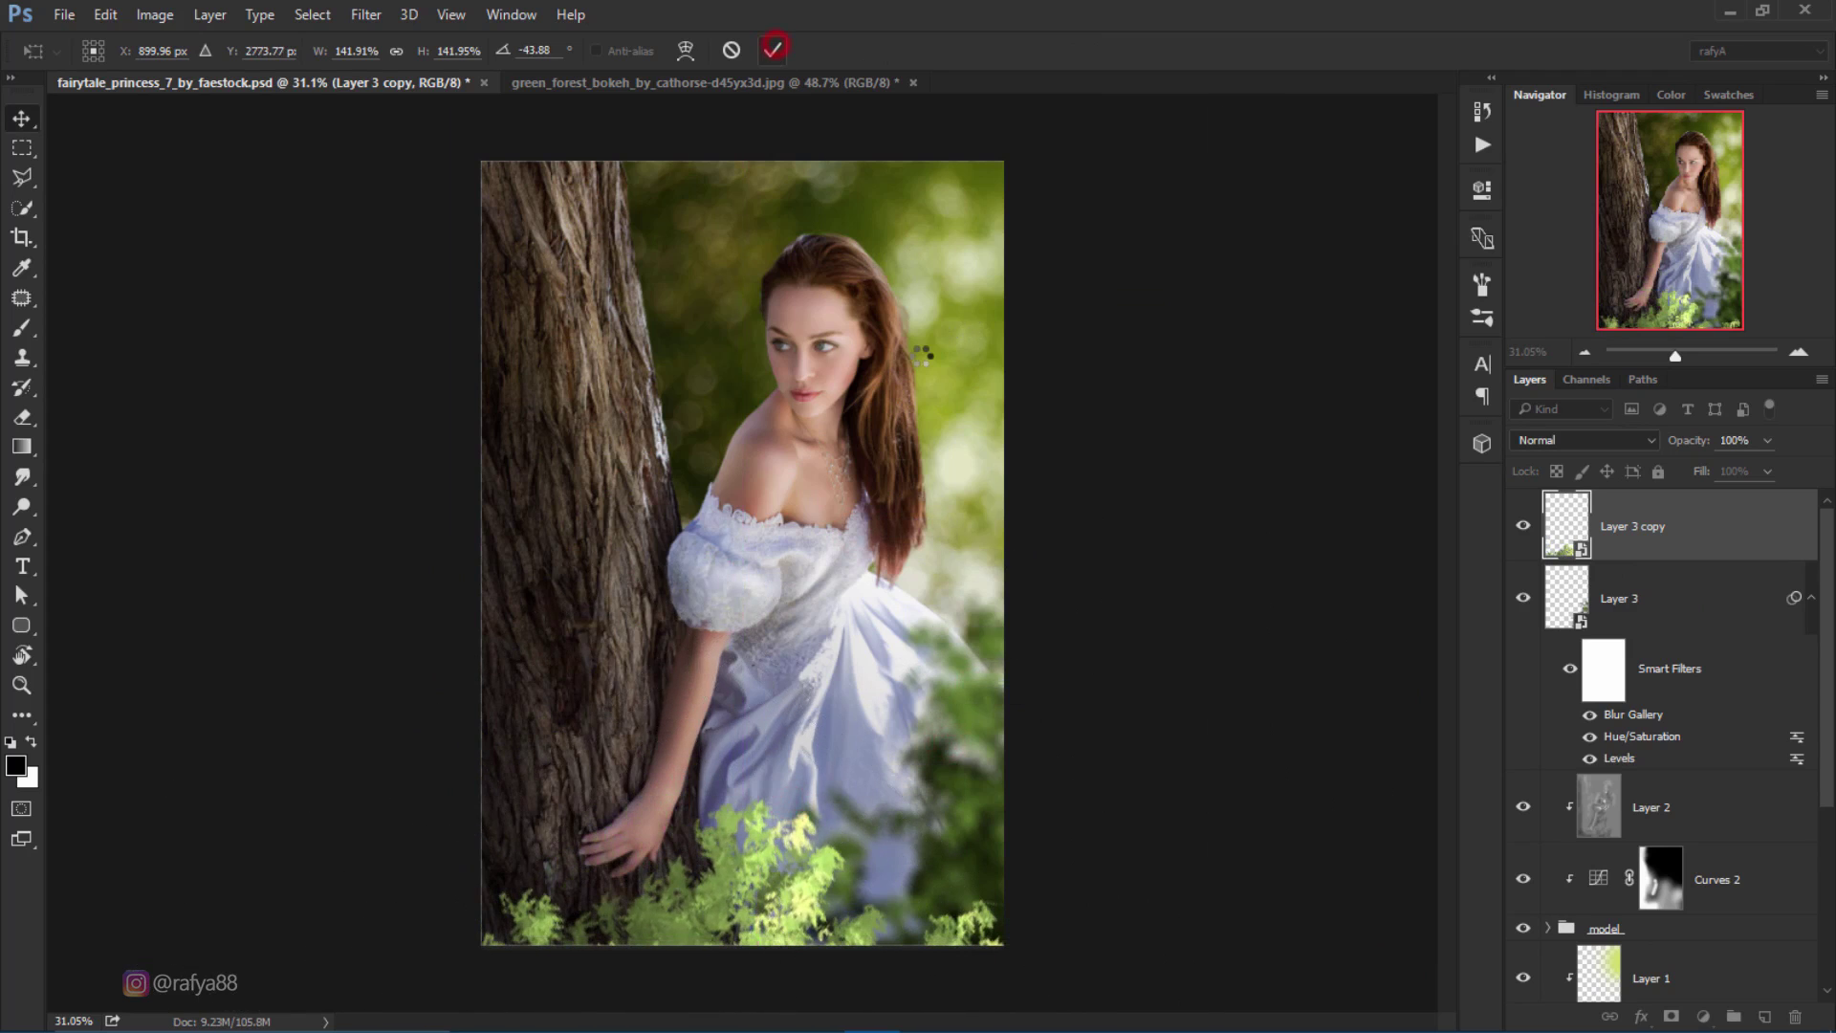
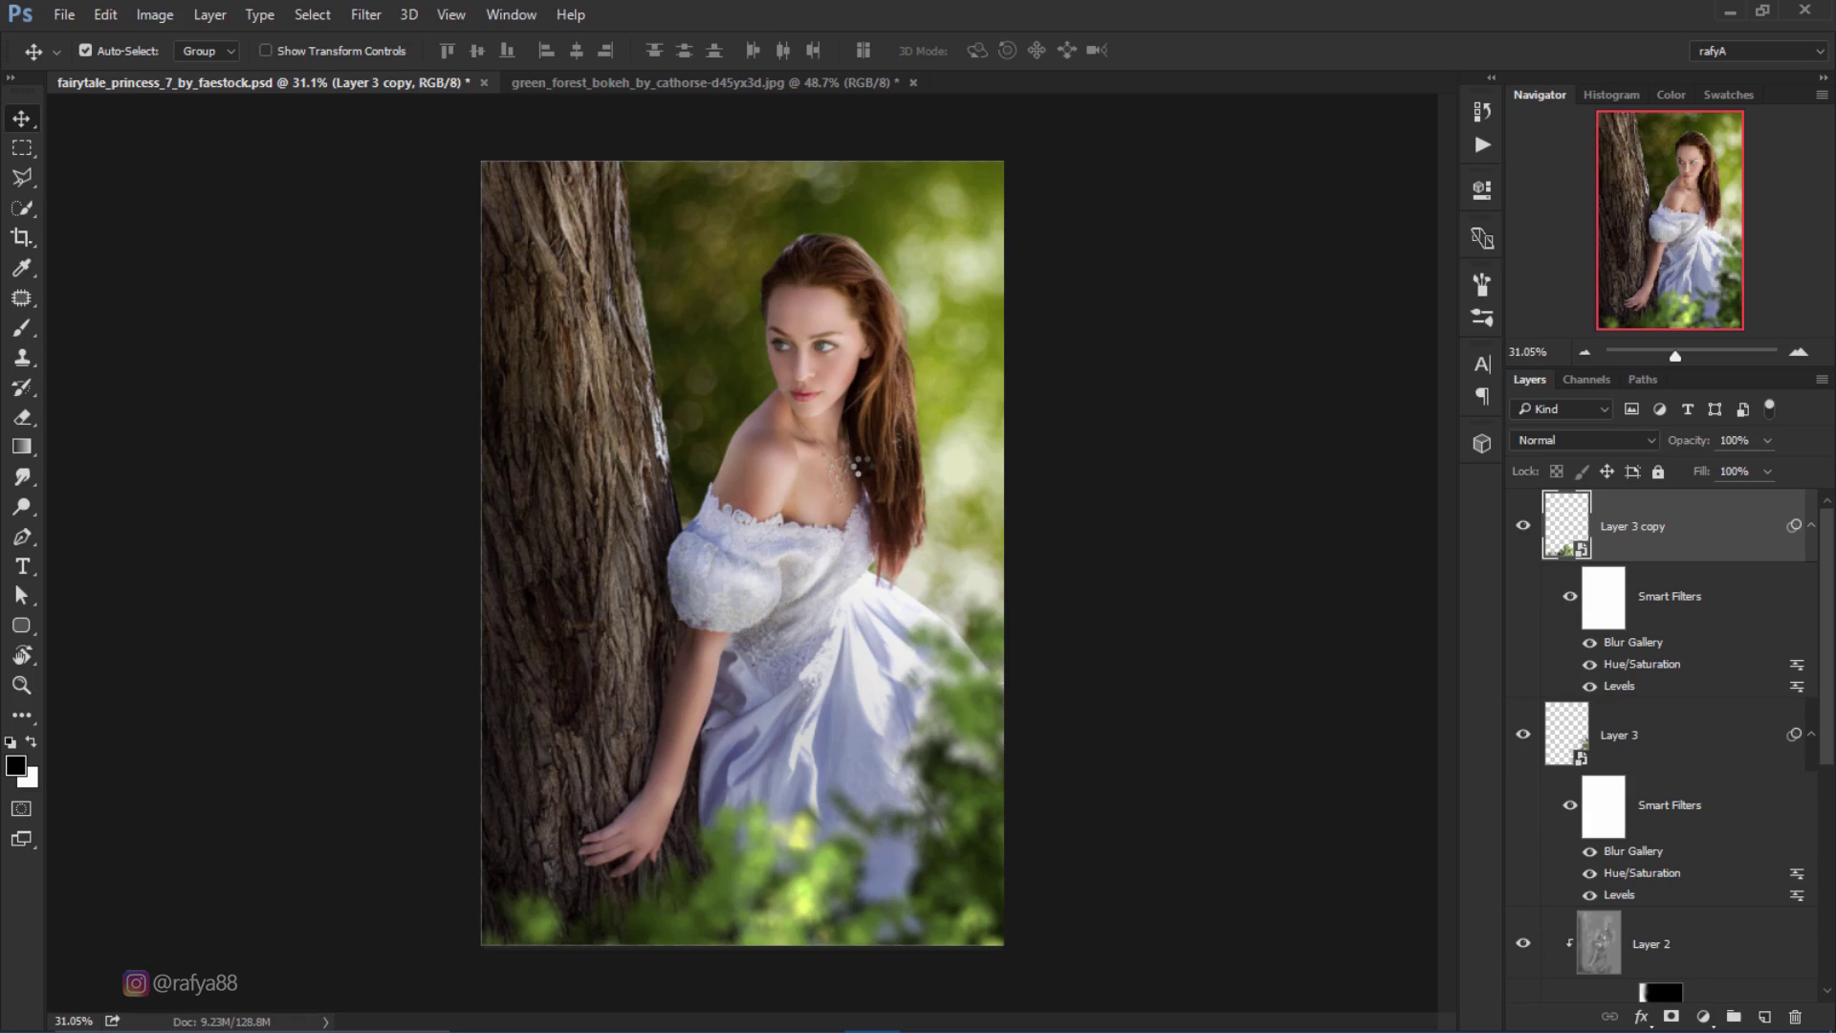
Step: Increase the Field Blur amount on the foreground leaves' Blur Gallery filter
double_click(1635, 642)
drag(1680, 164, 1699, 164)
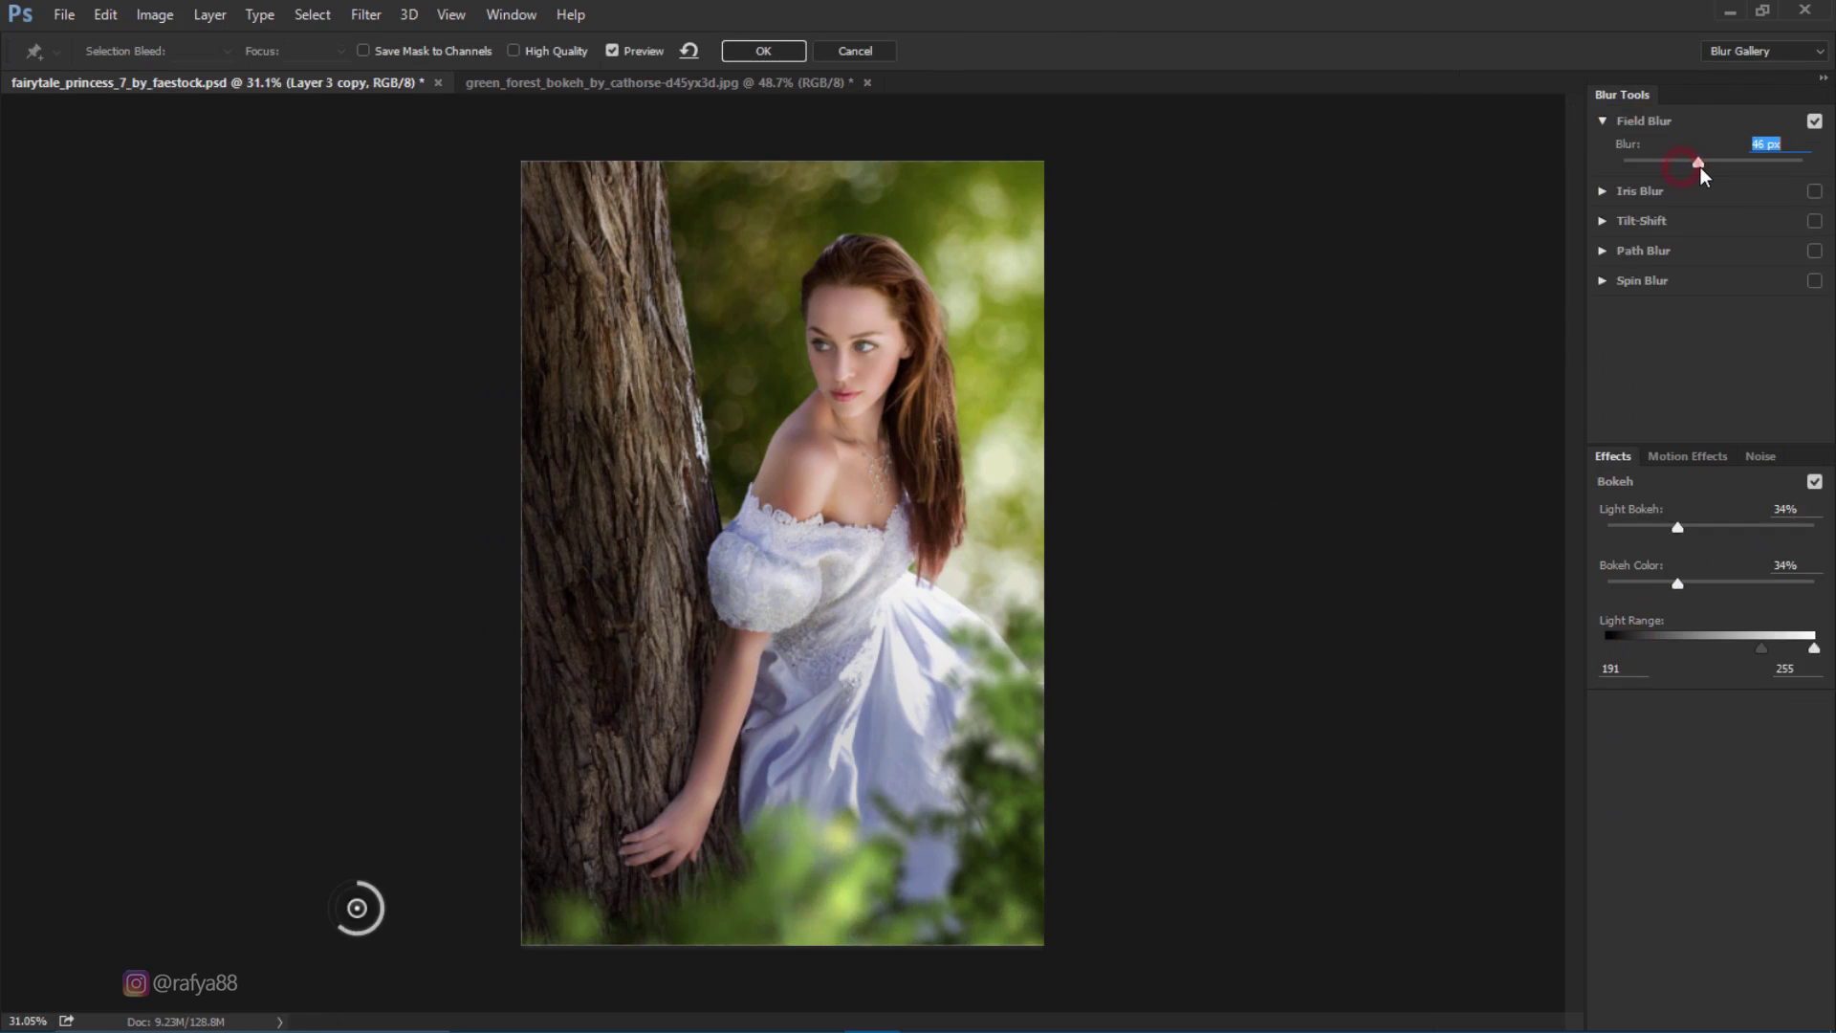
click(776, 52)
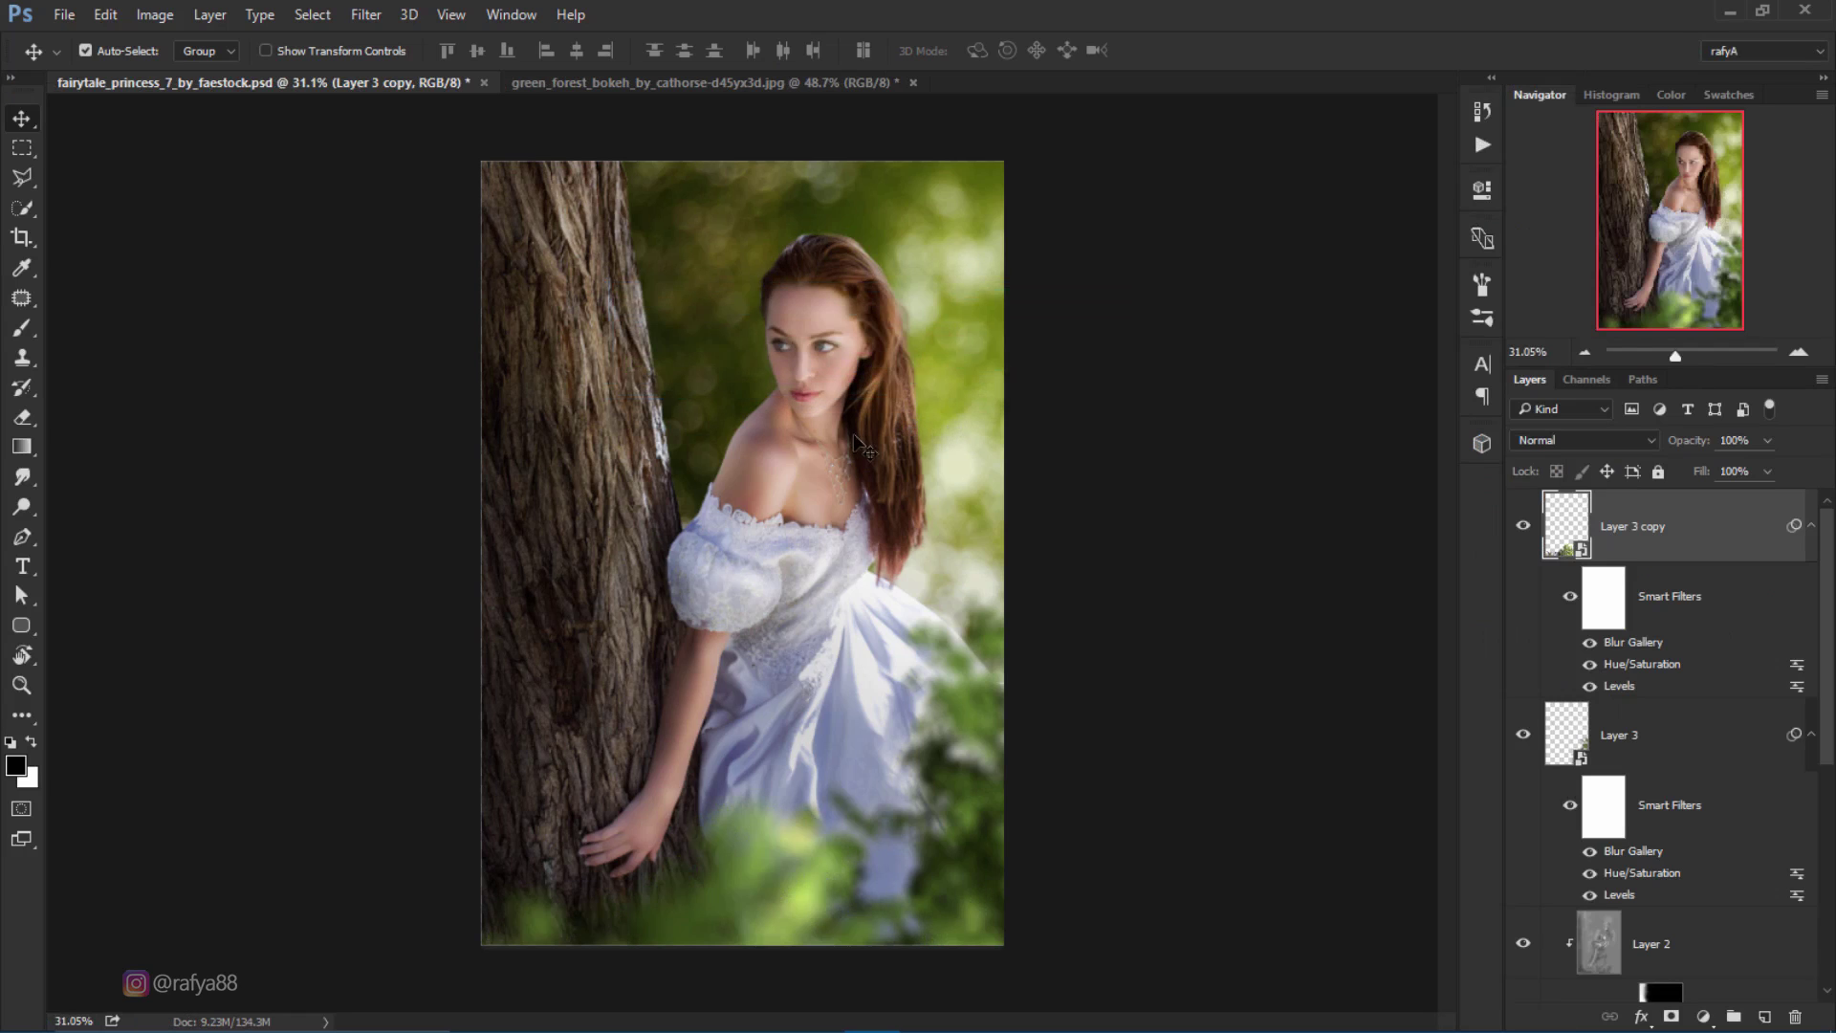
Step: Lower the leaves' Levels output white to 199 to dim the foliage
double_click(1618, 686)
drag(1400, 652, 1326, 647)
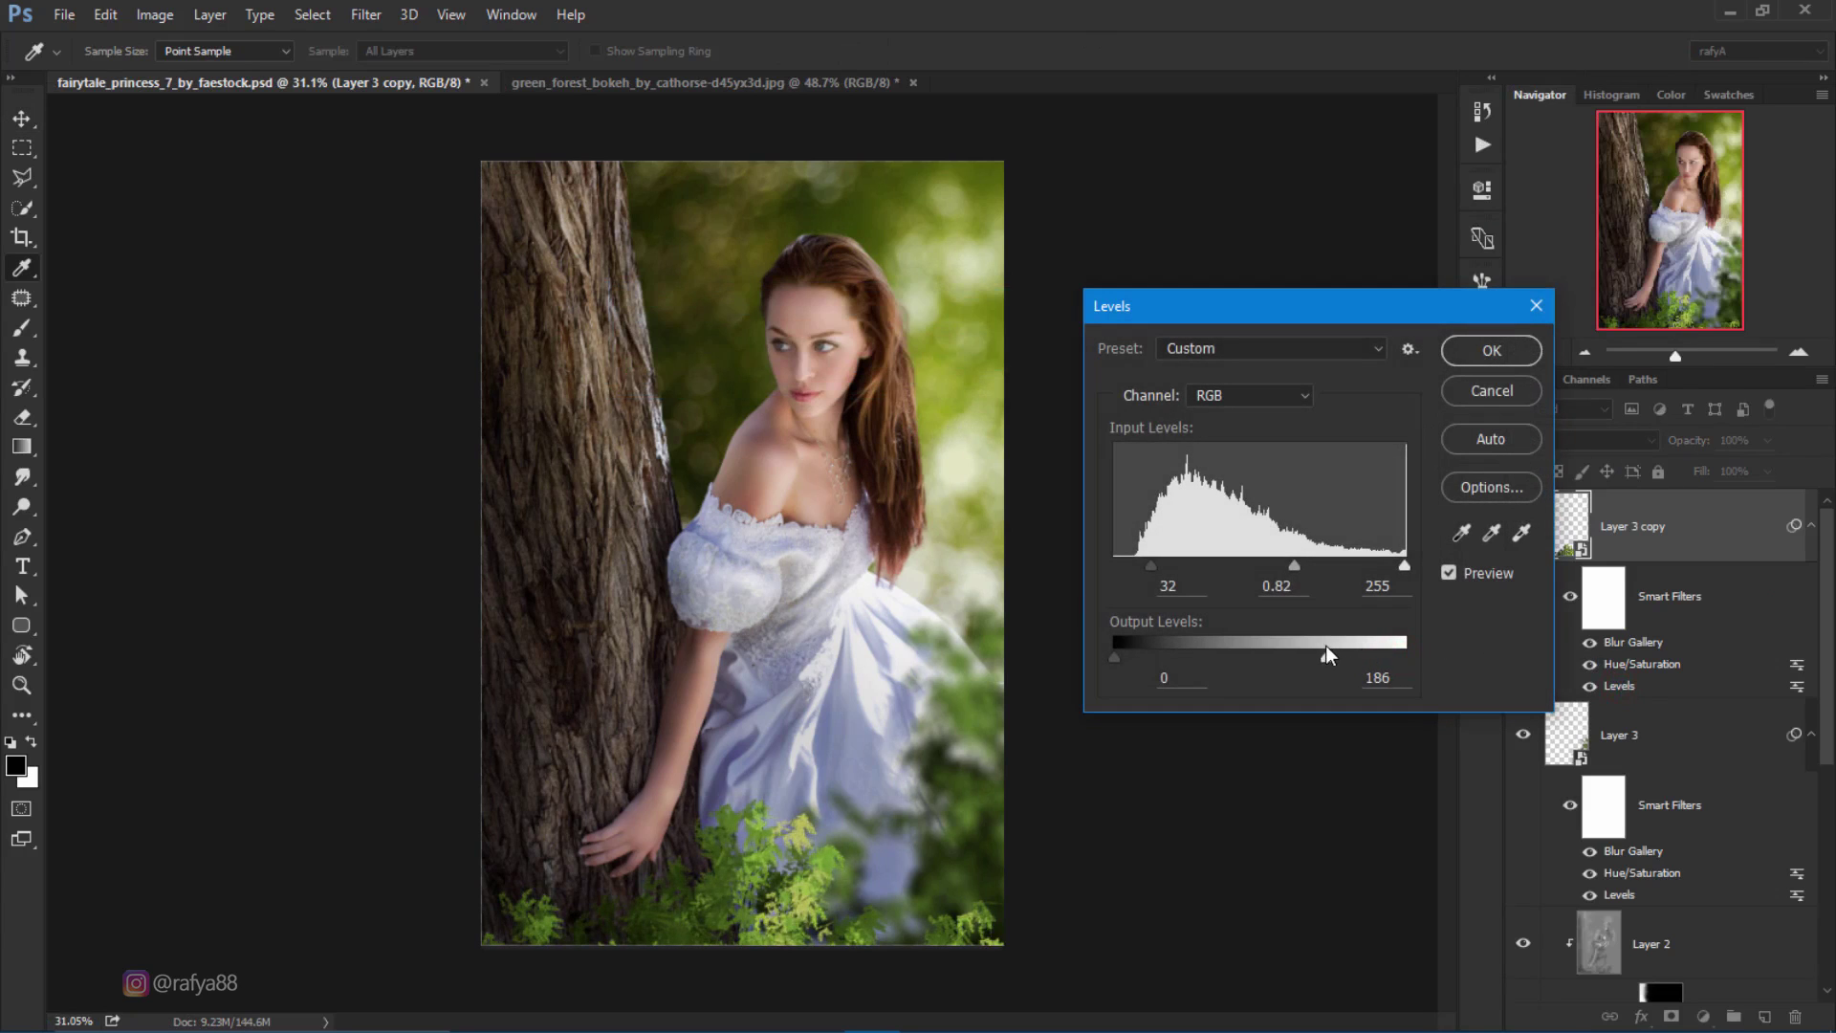
click(1485, 354)
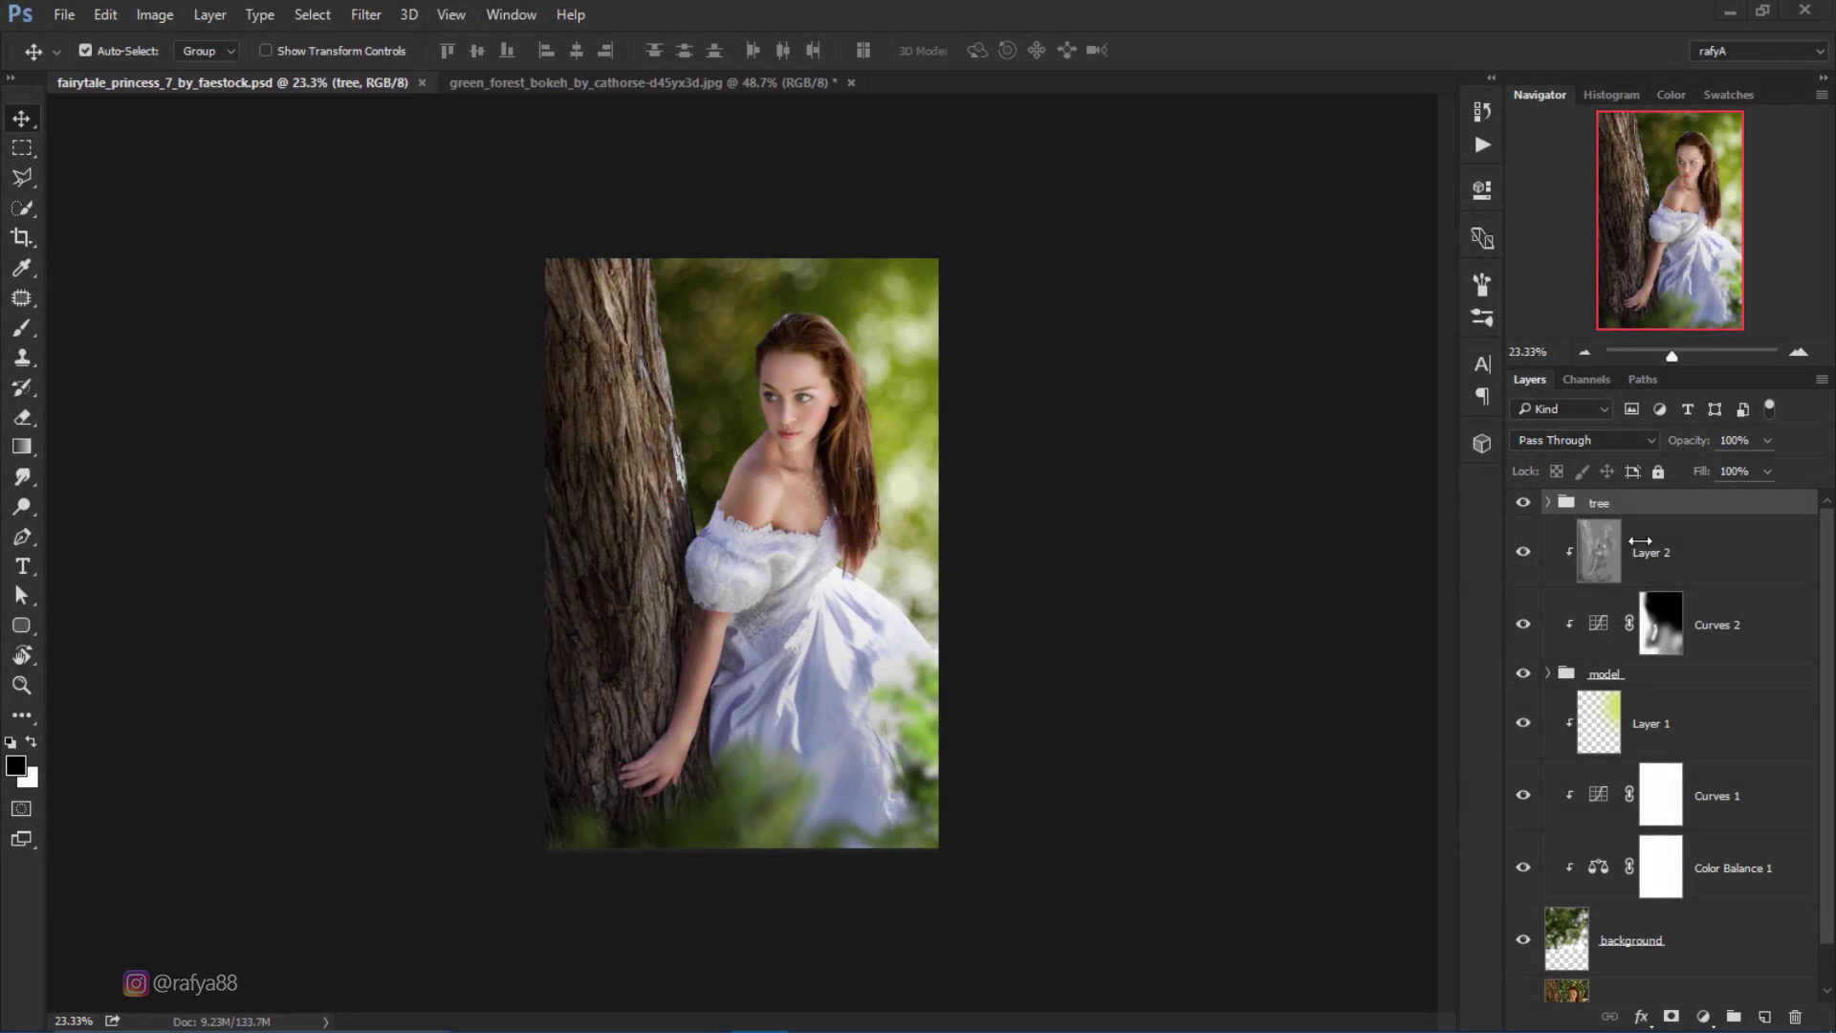
Step: On a new layer, set a pale yellow-green colour and a 495 px soft brush
click(1693, 509)
click(1764, 1016)
click(23, 325)
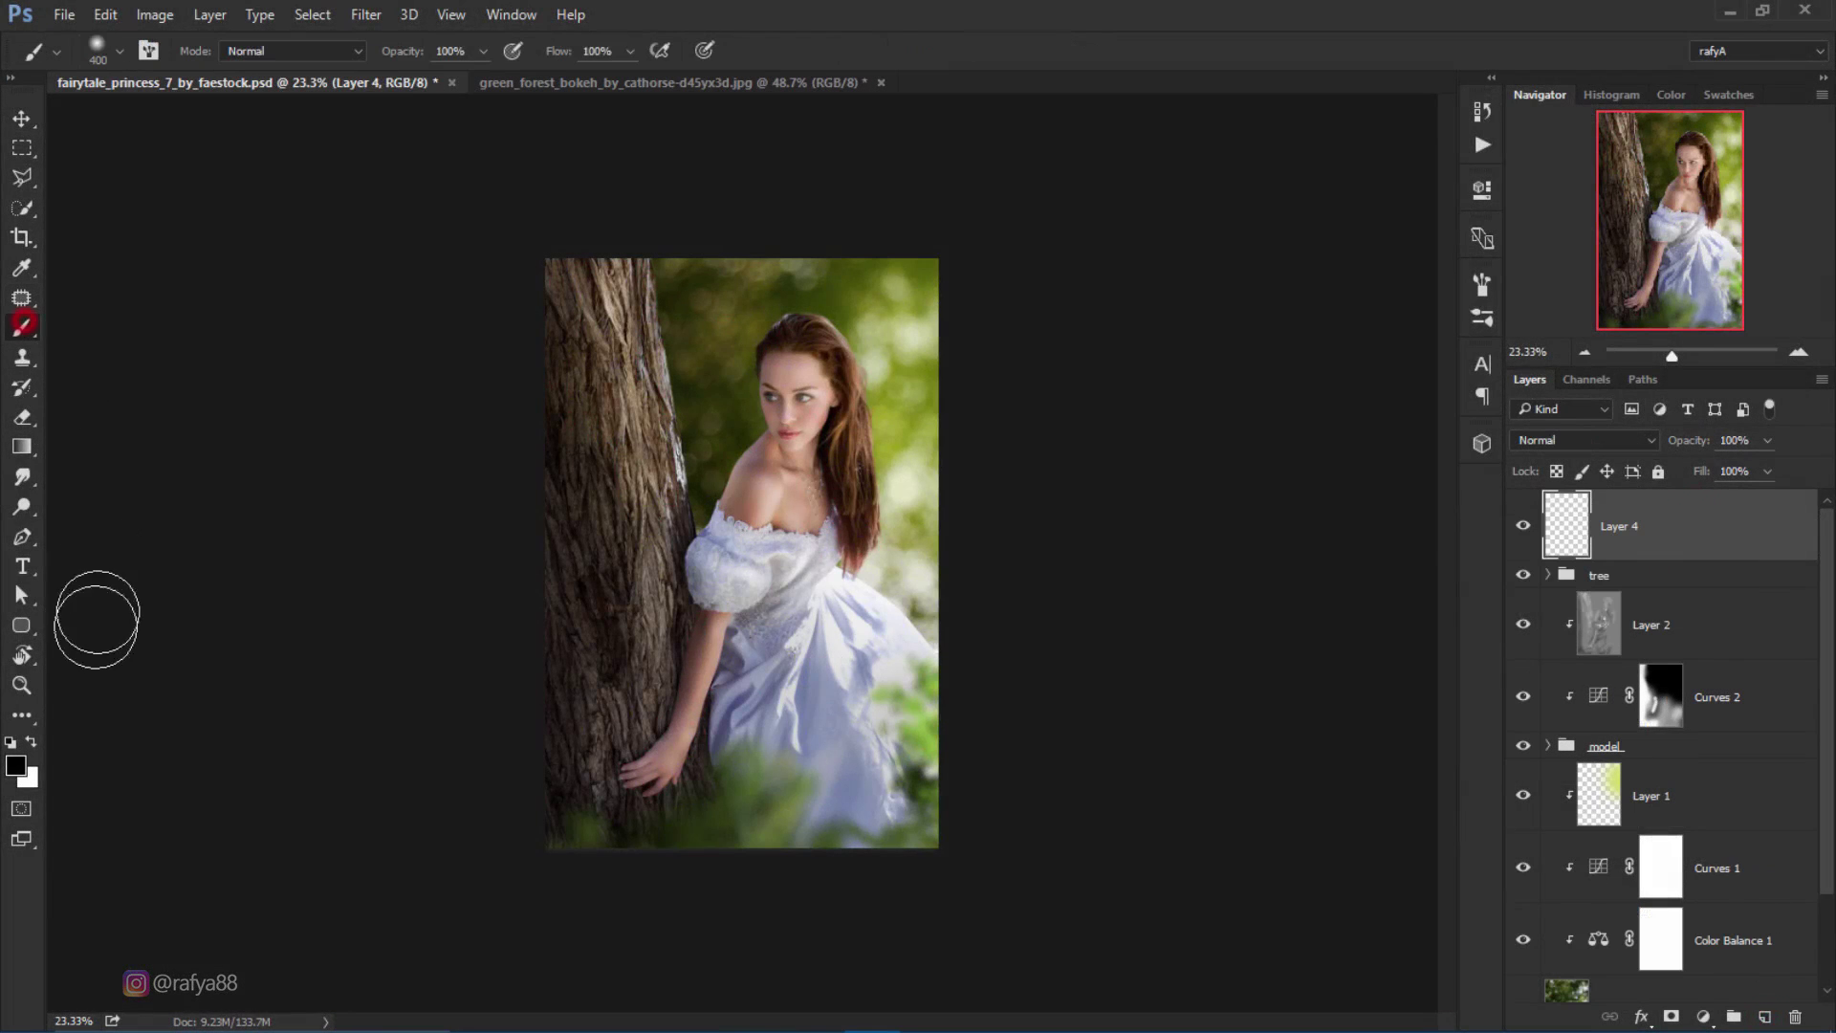
click(17, 767)
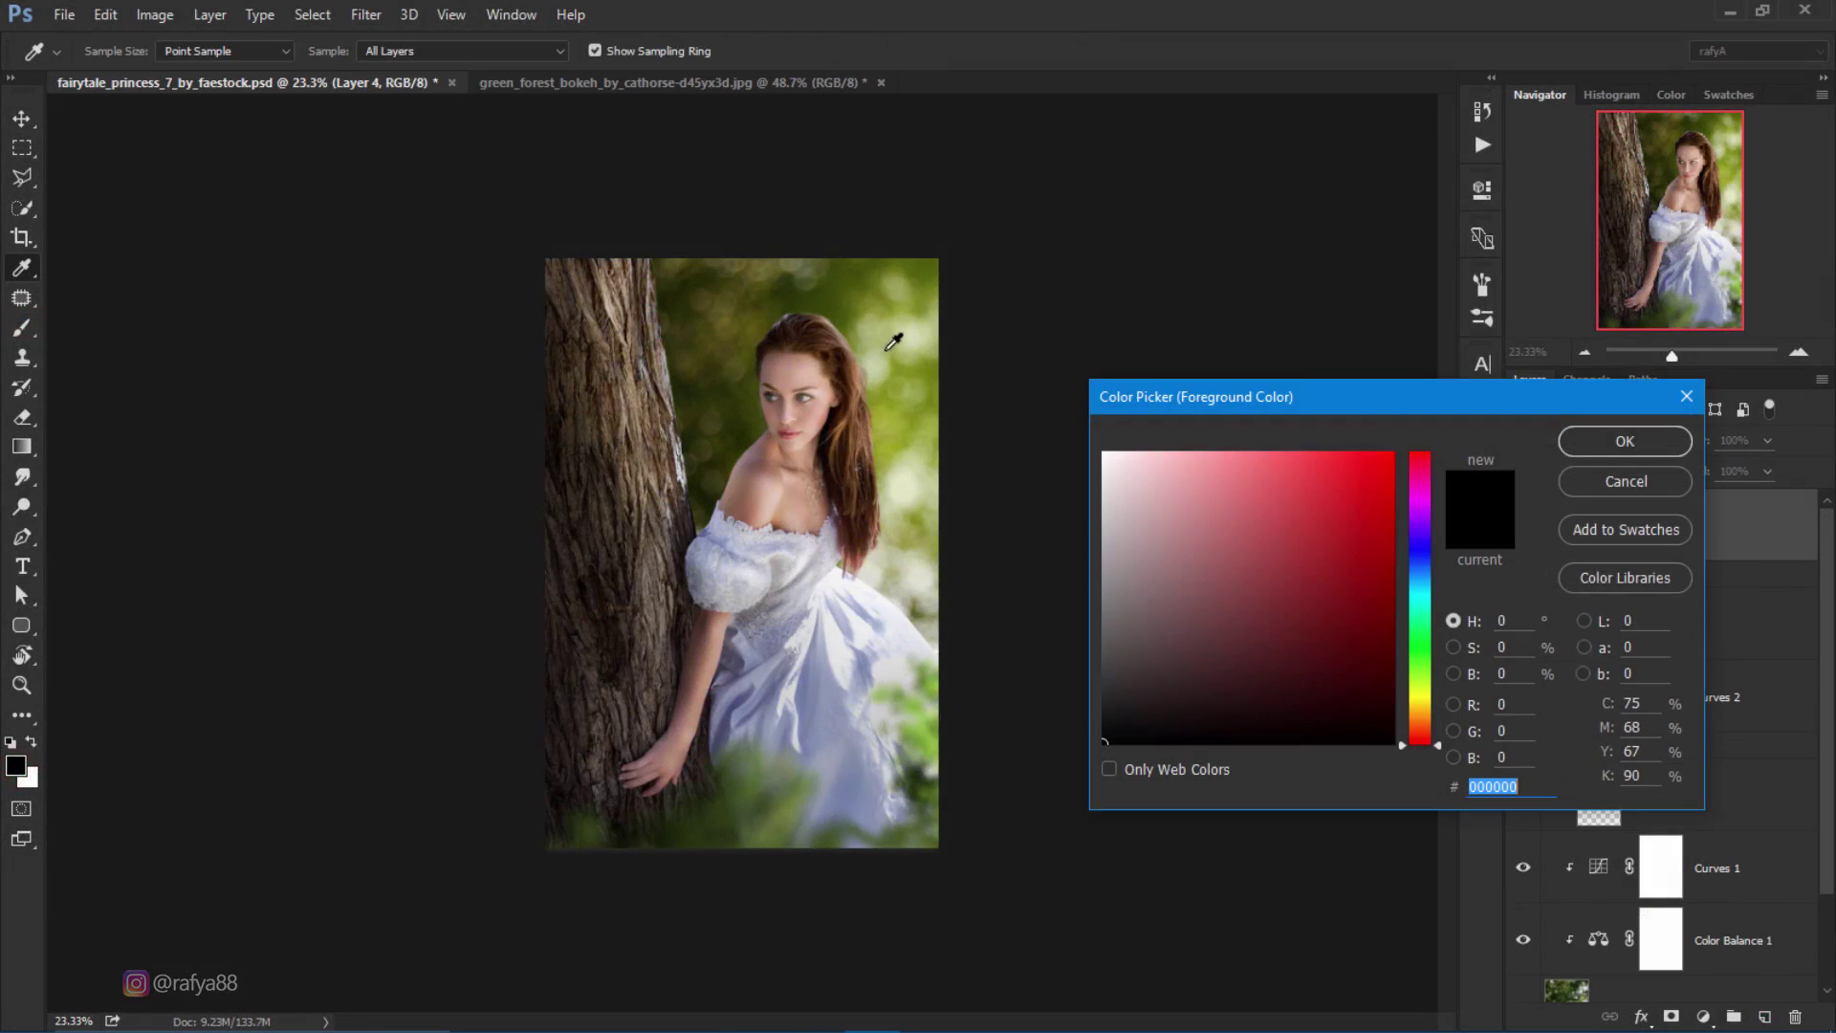
click(895, 344)
click(1179, 457)
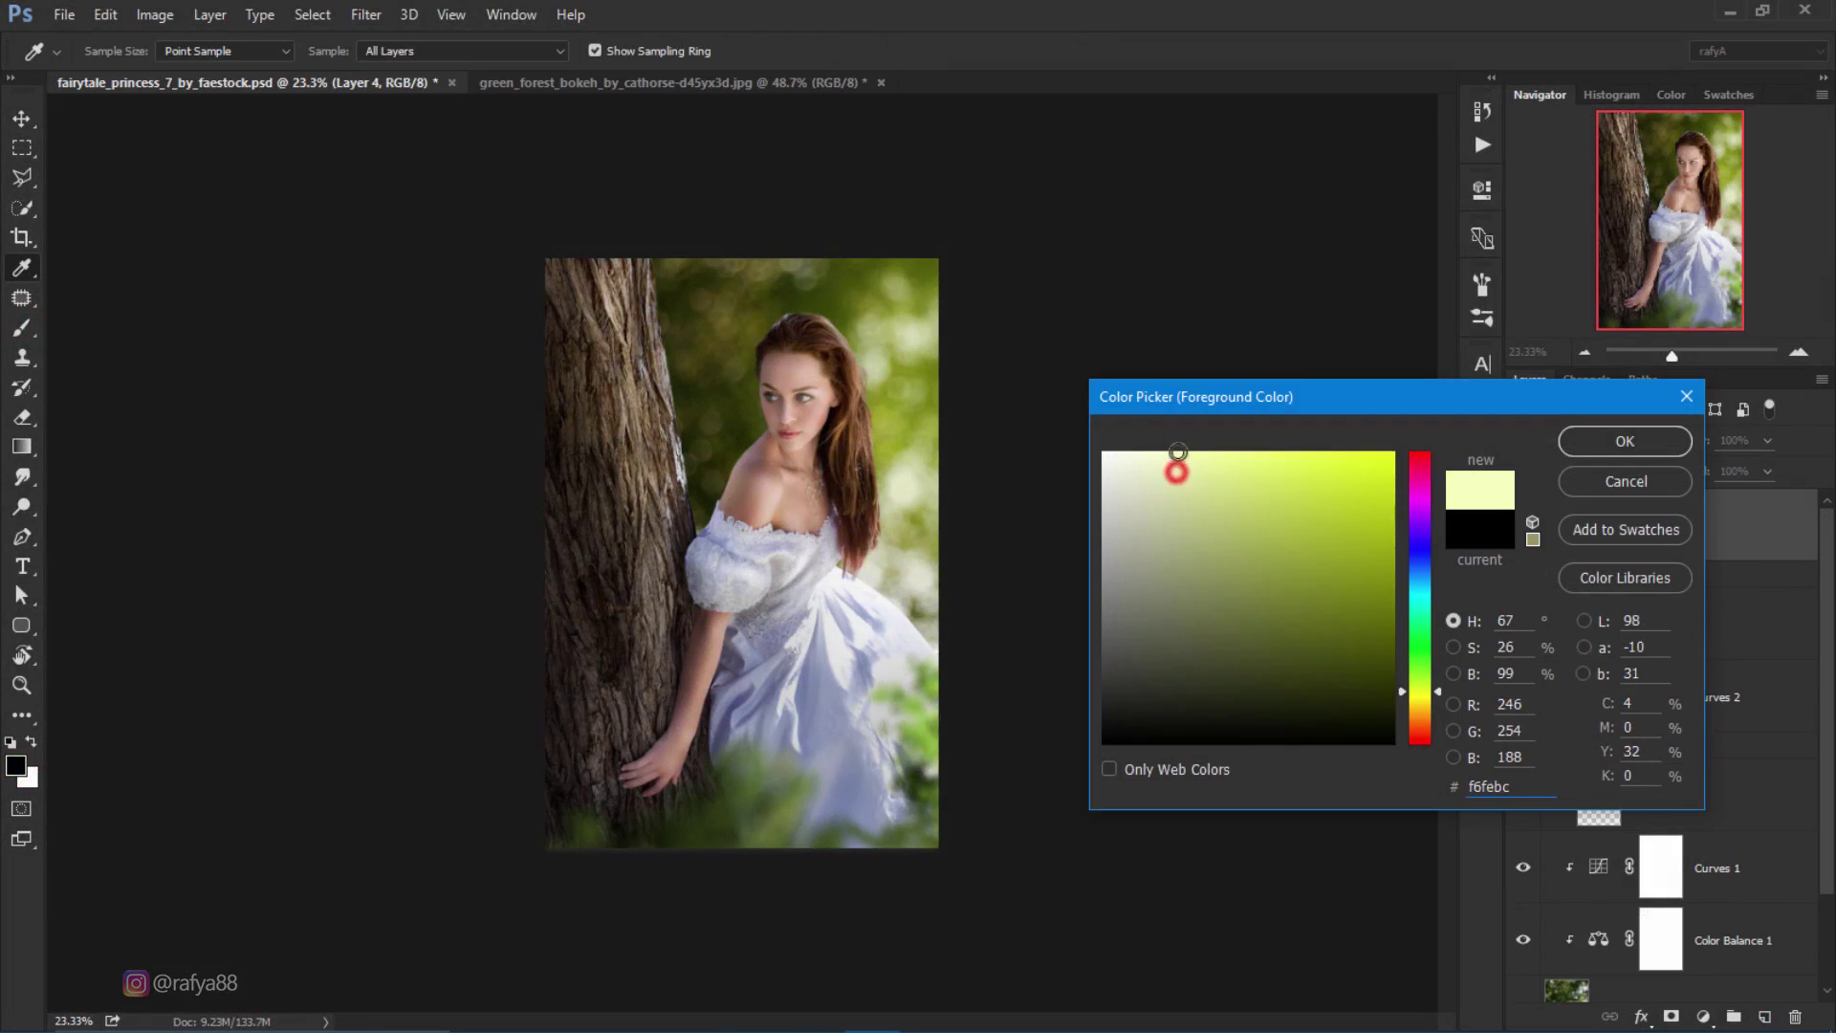
click(1625, 441)
right_click(765, 393)
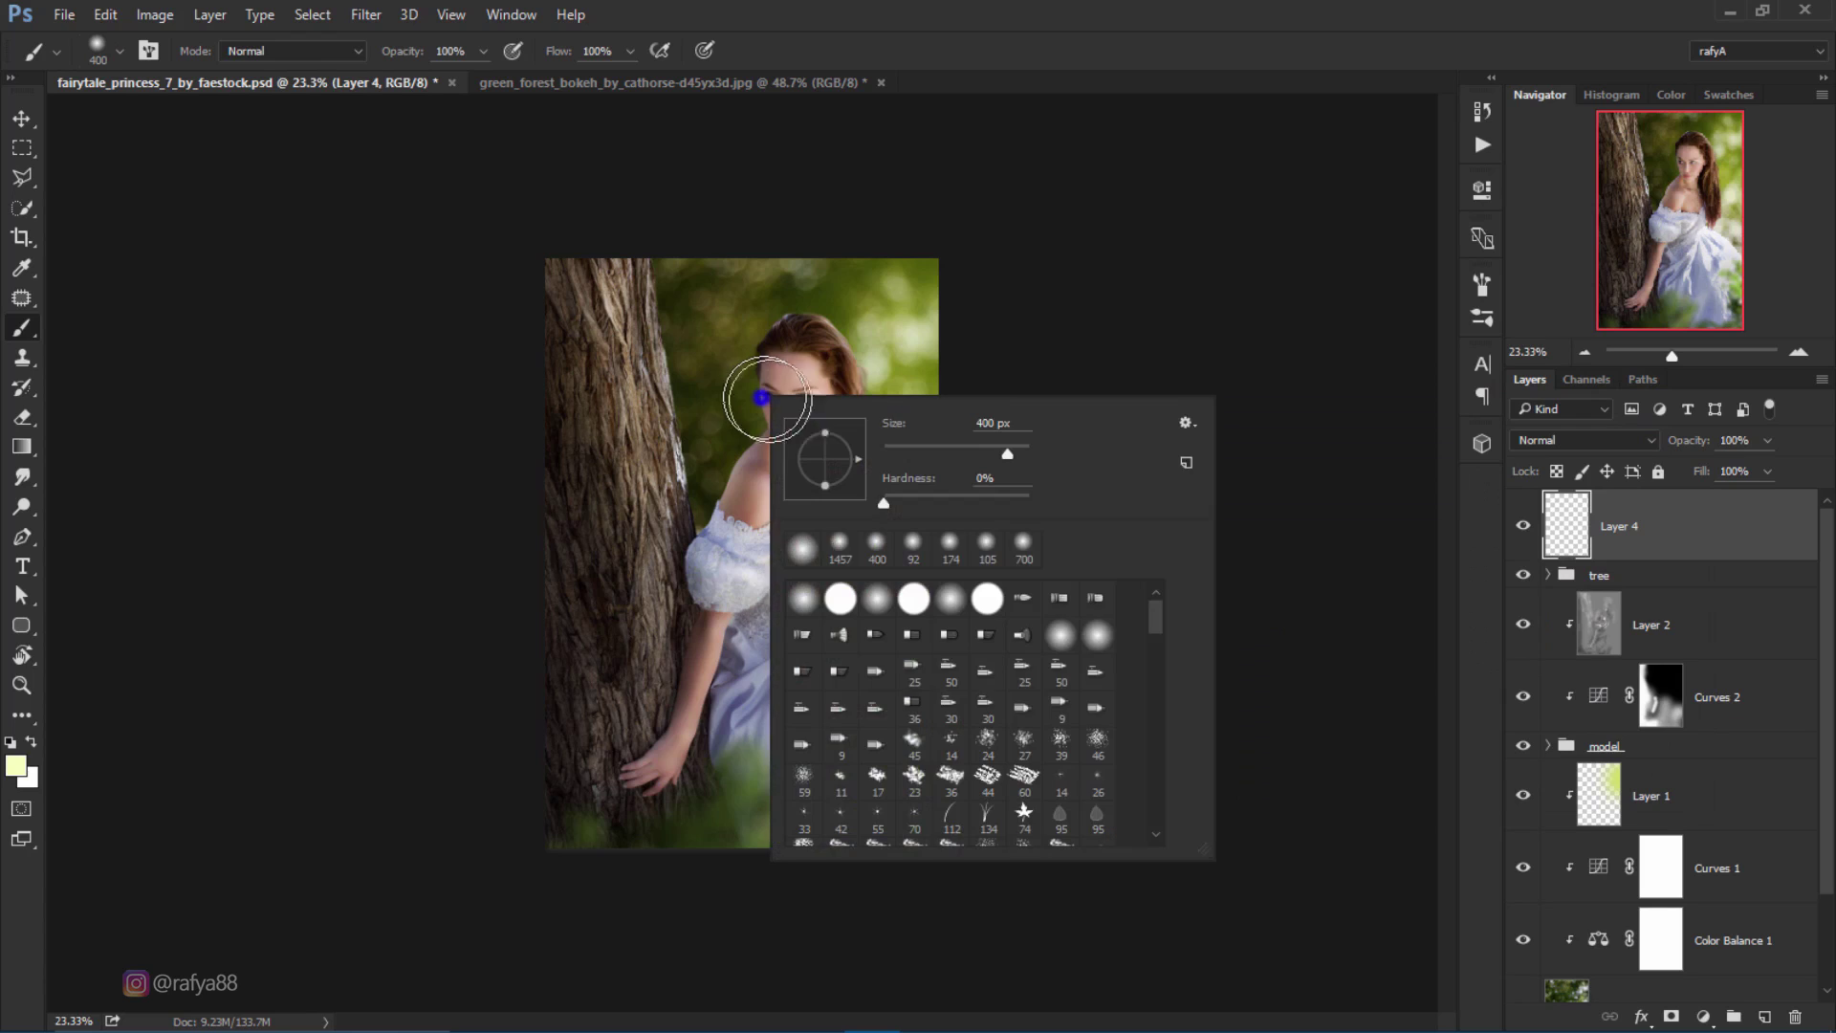
drag(1013, 458, 1020, 457)
click(595, 287)
Step: Paint a glow down the tree trunk, blended as Overlay at 9% opacity, then add another layer
drag(598, 266, 666, 545)
click(1584, 440)
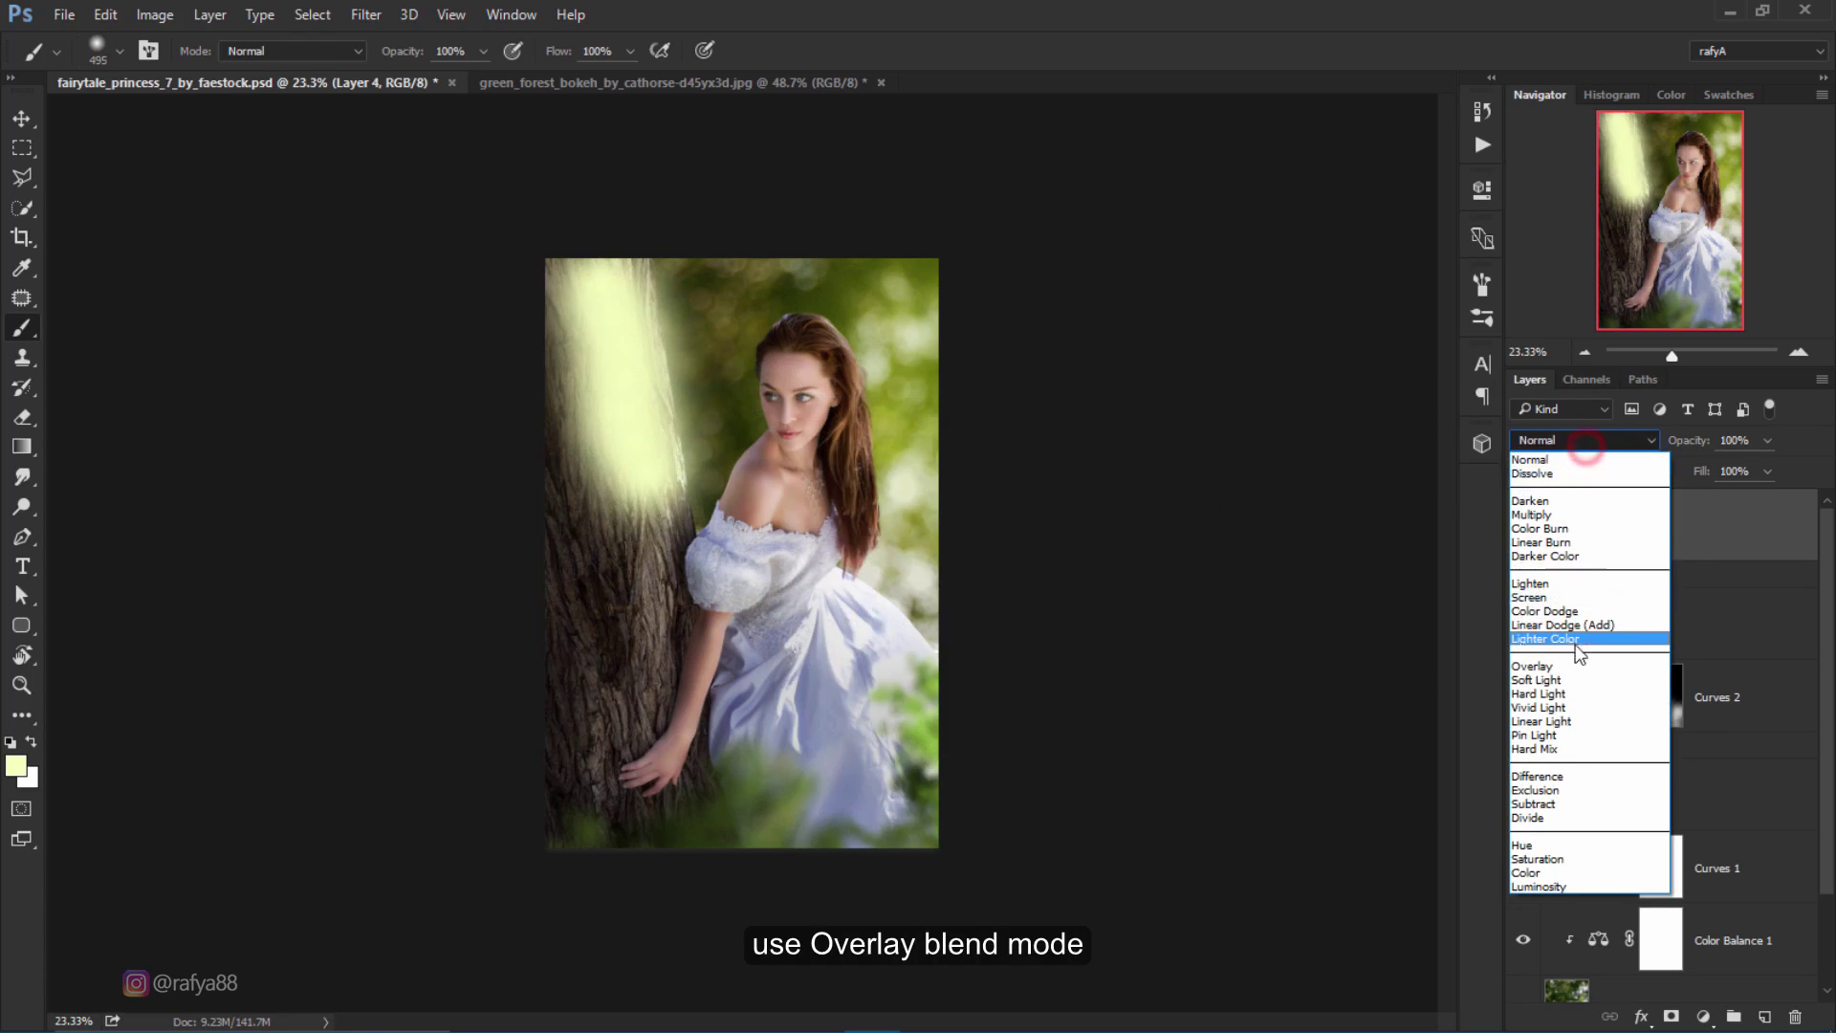
click(1576, 667)
drag(1710, 450, 1609, 440)
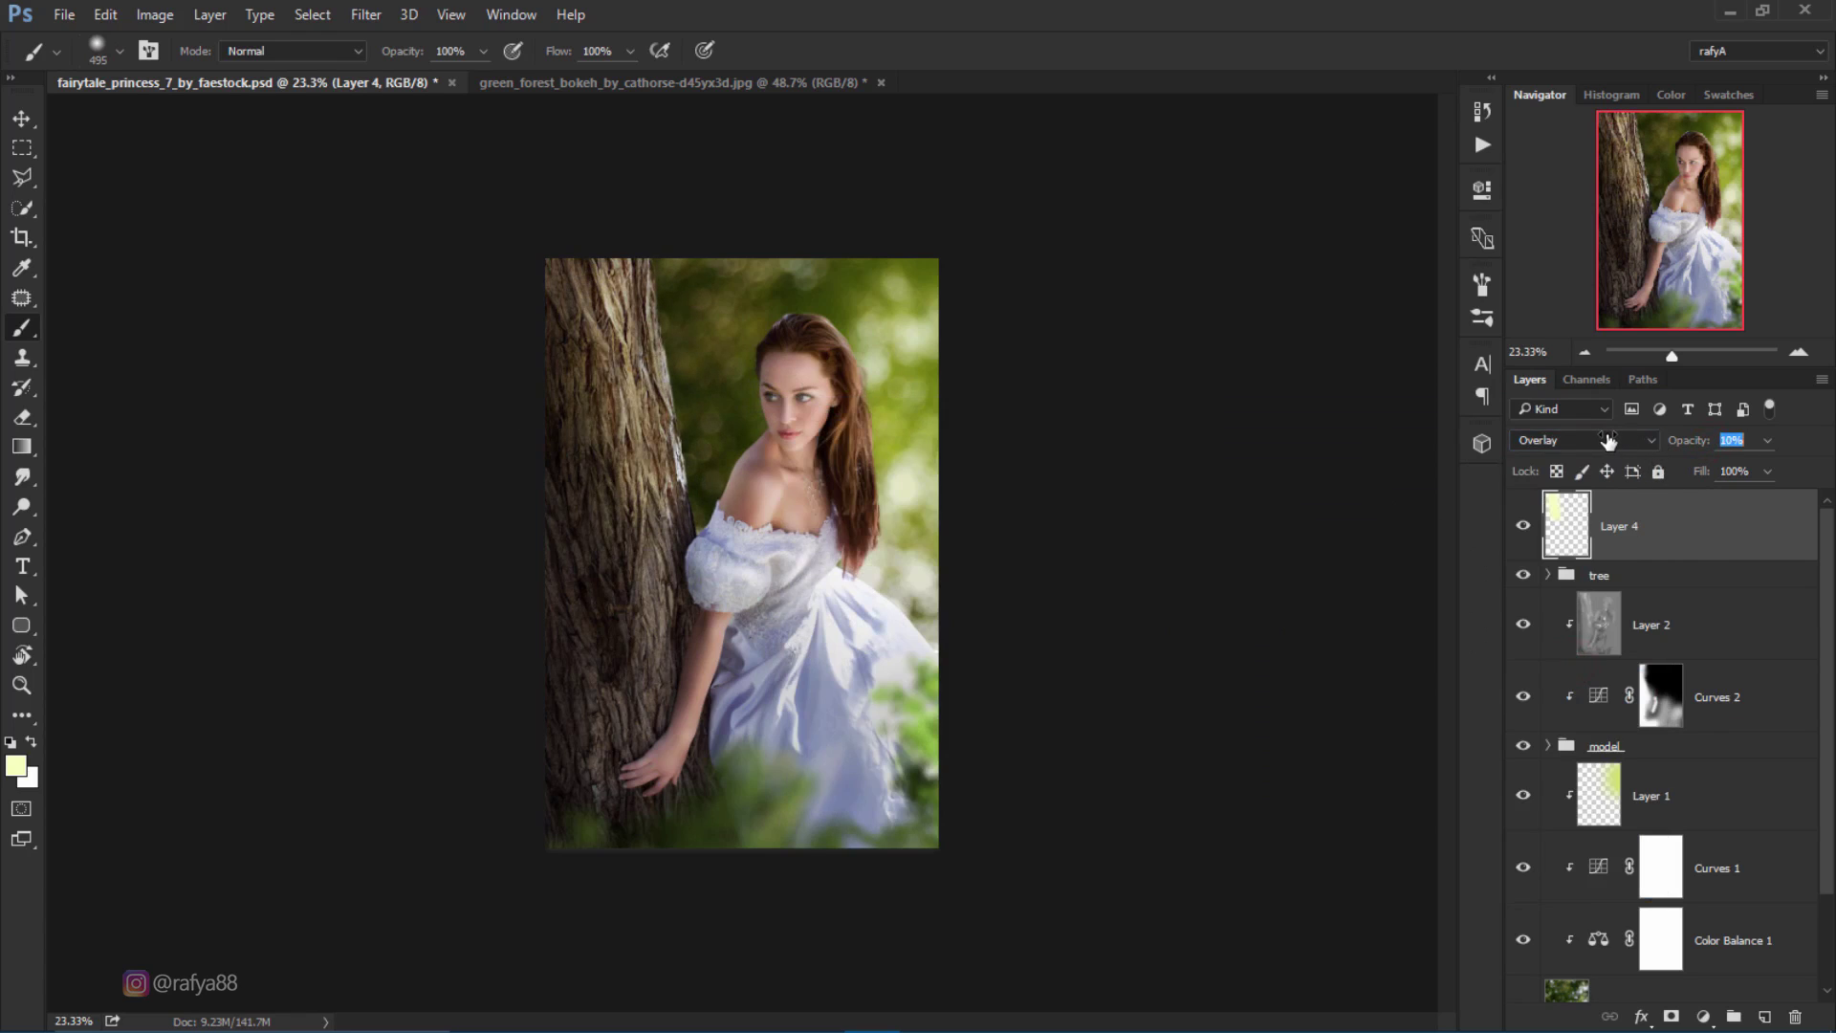
text(18)
drag(656, 521, 697, 646)
click(762, 663)
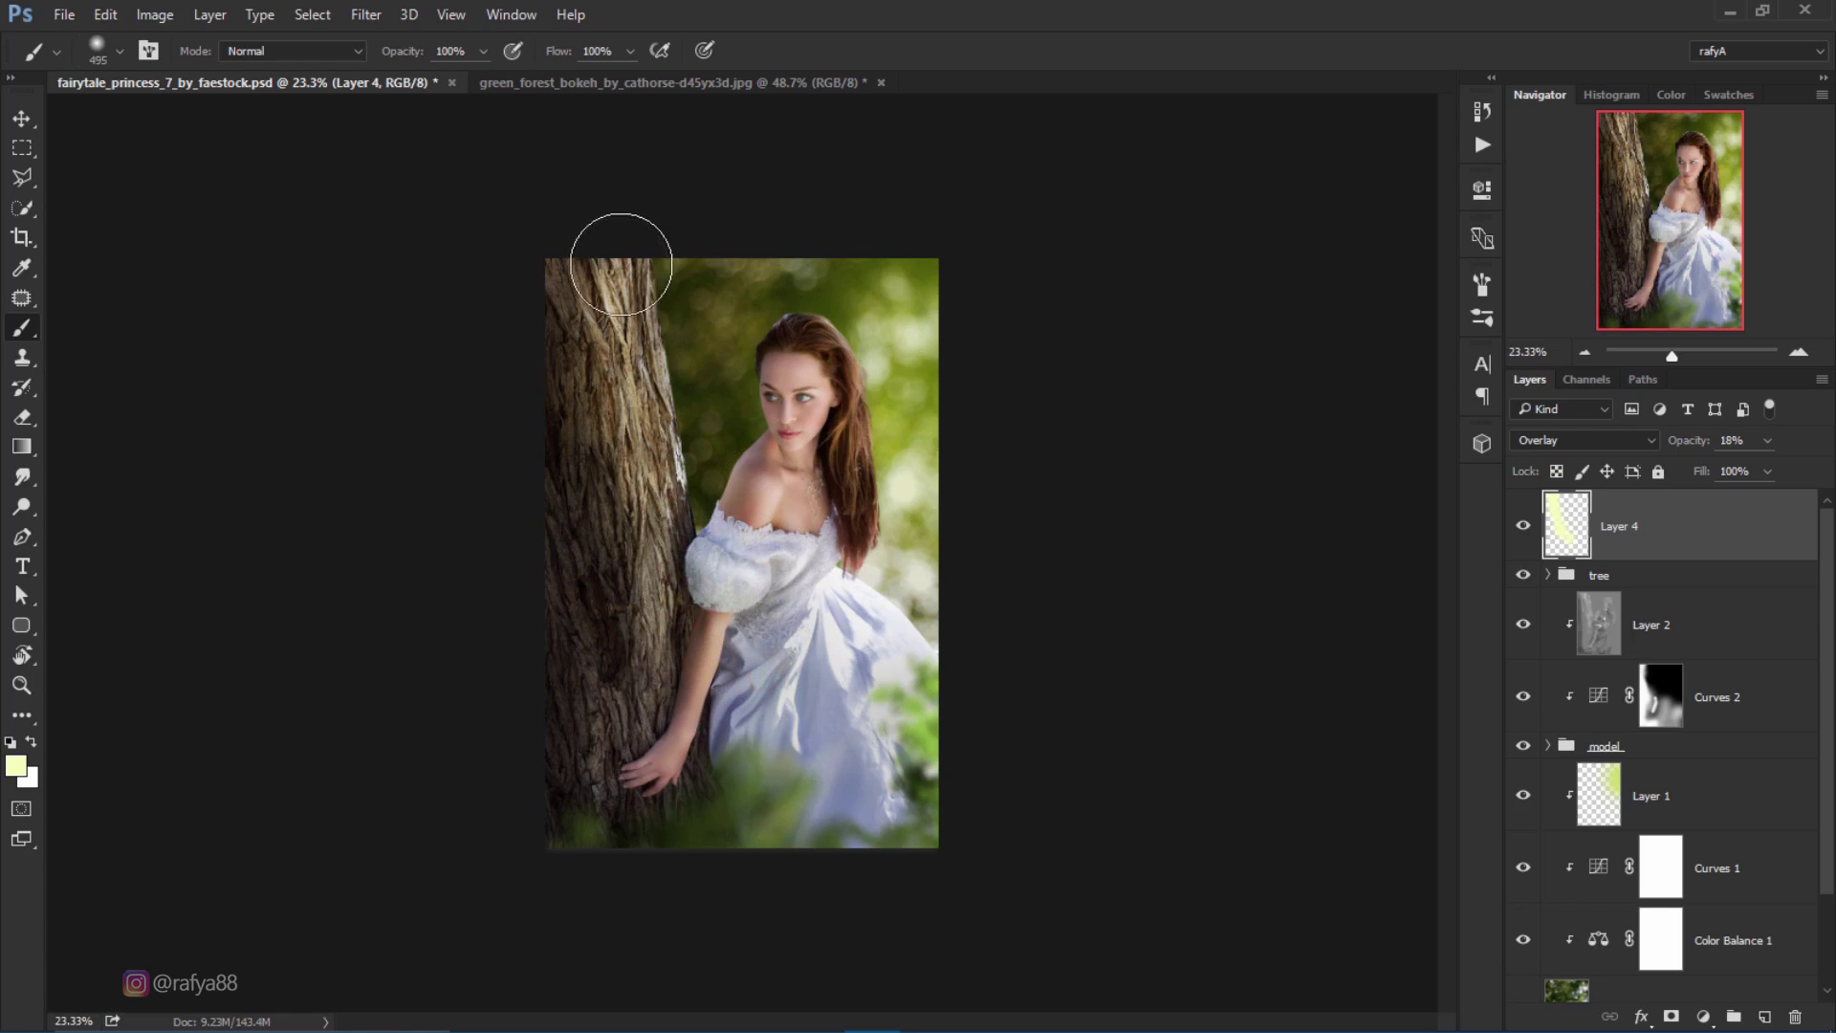
drag(1689, 443, 1675, 448)
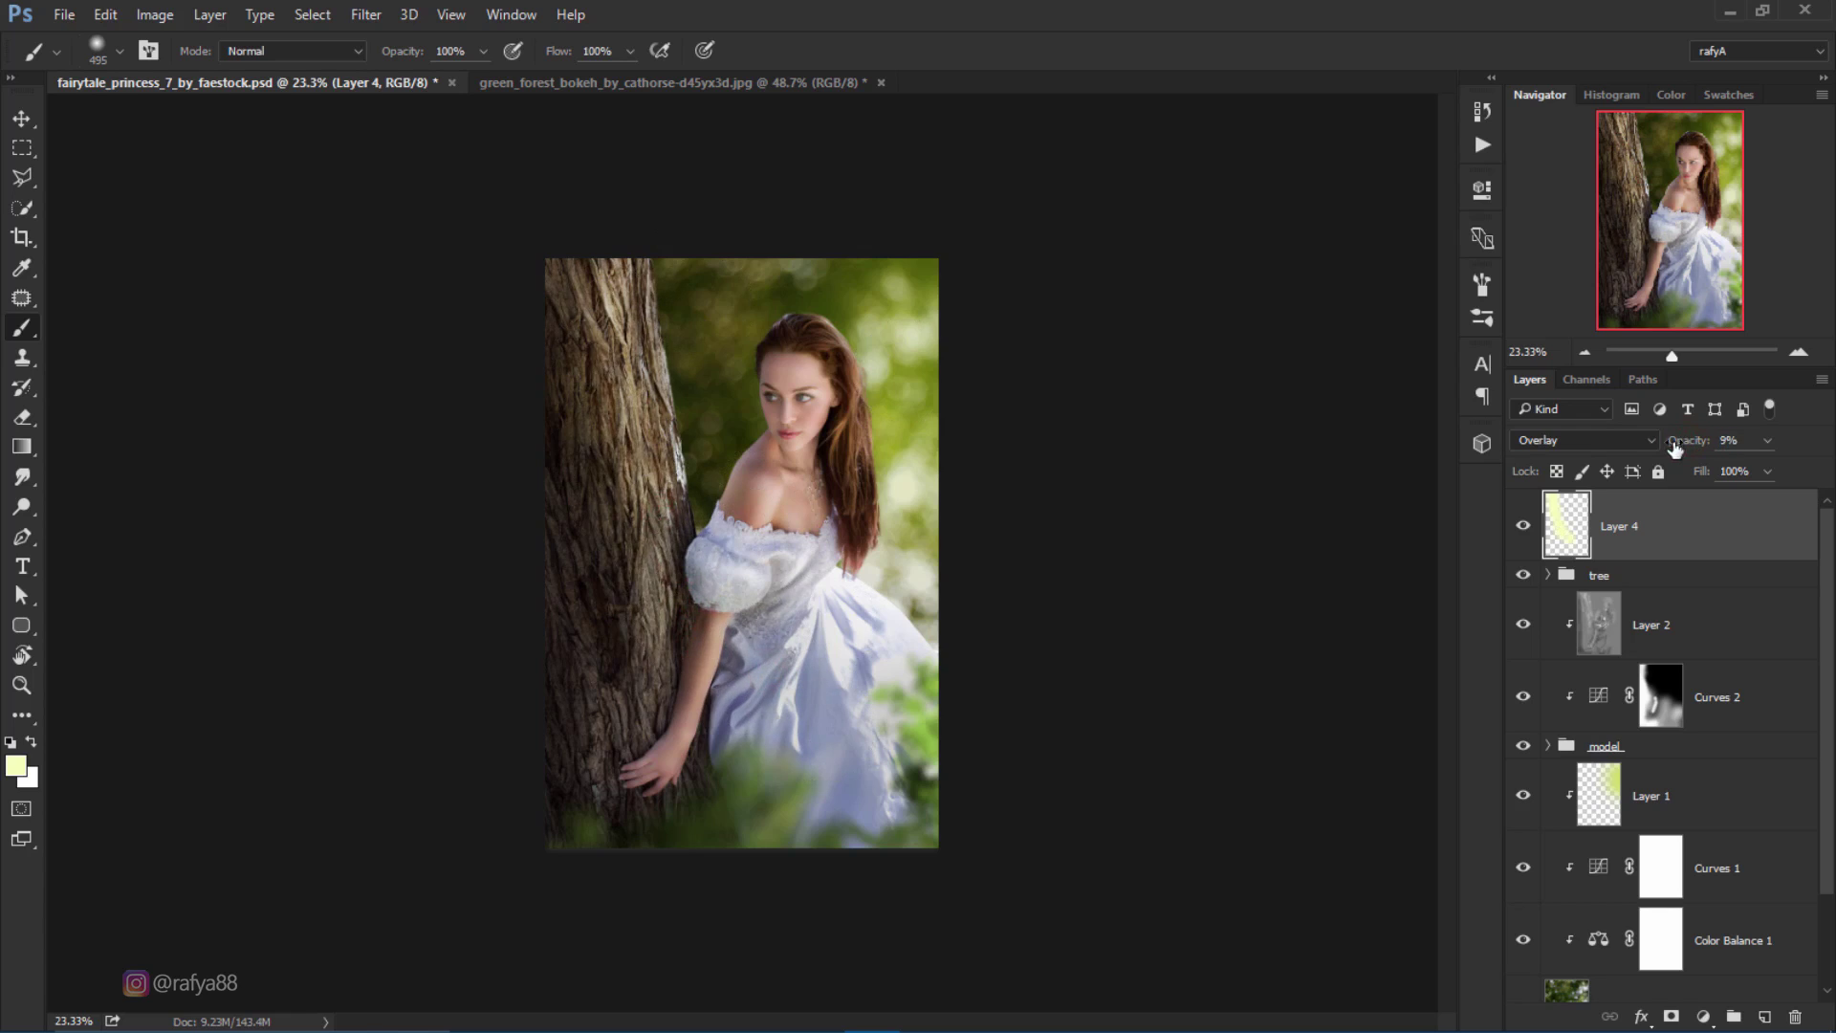
click(1764, 1001)
Step: Paint a soft light spot at the top right and blend it as Screen
click(870, 349)
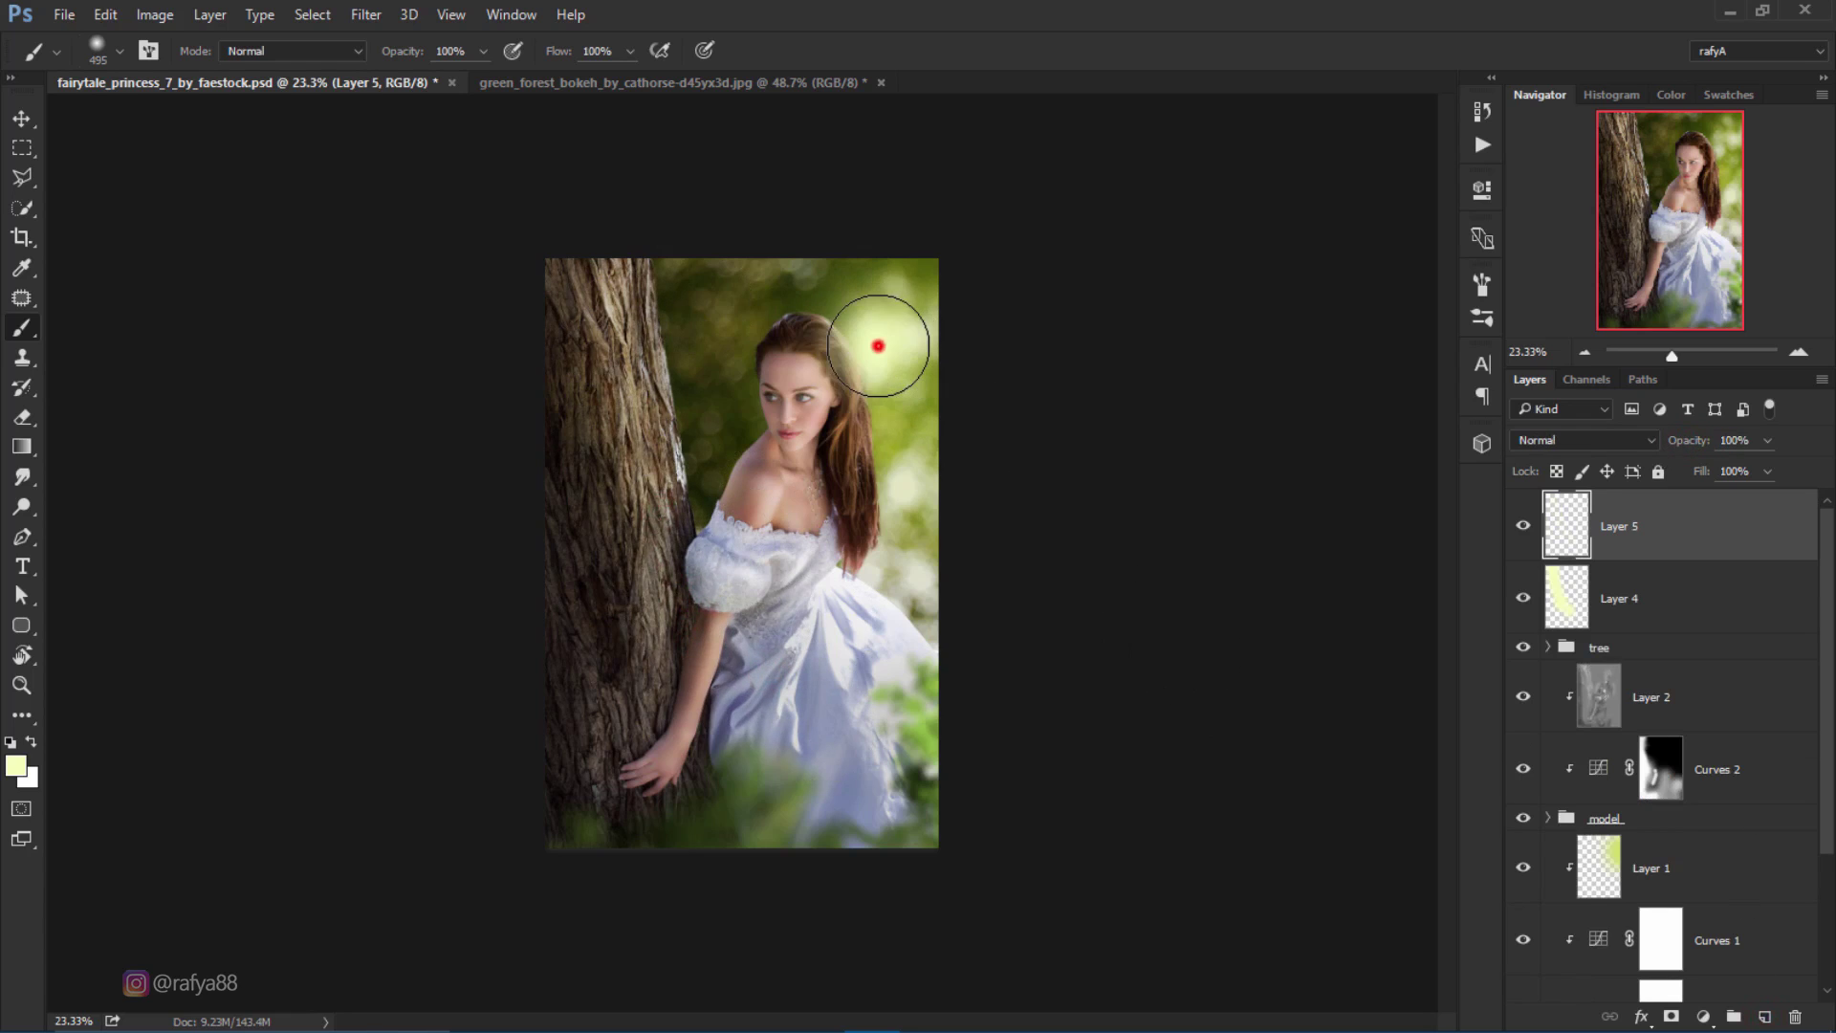
click(1628, 446)
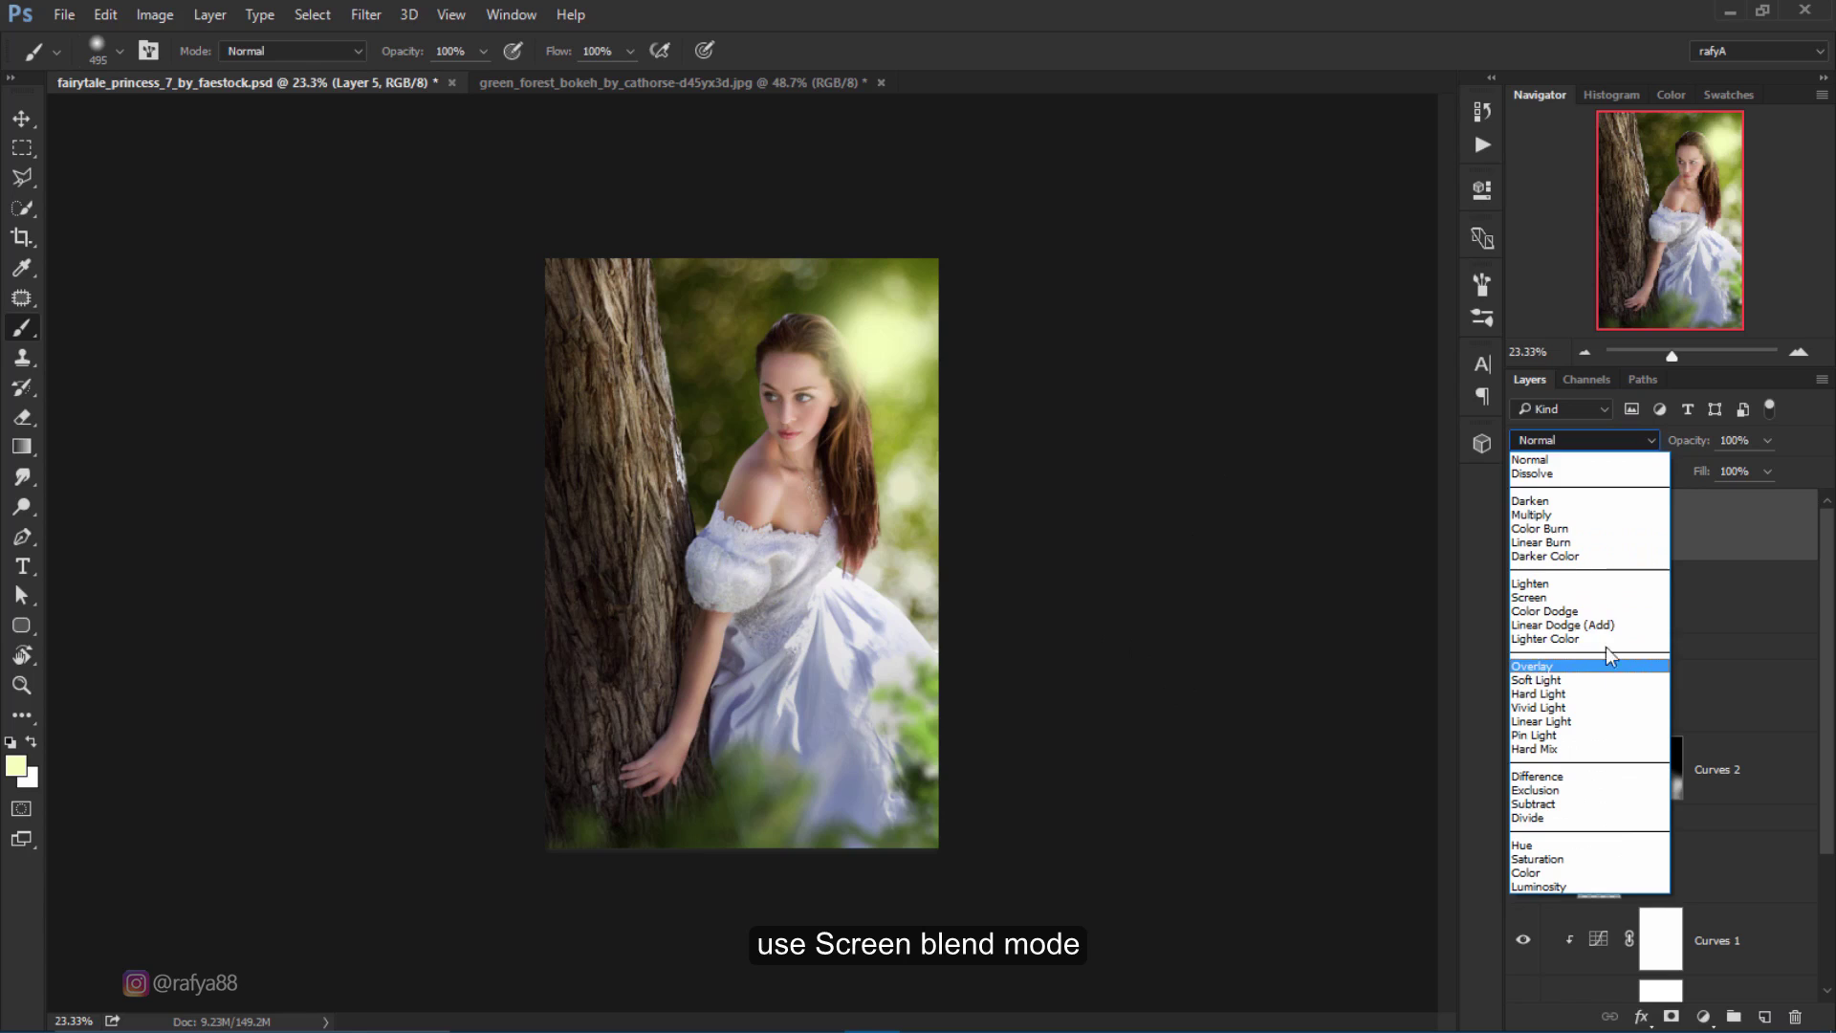
click(1616, 613)
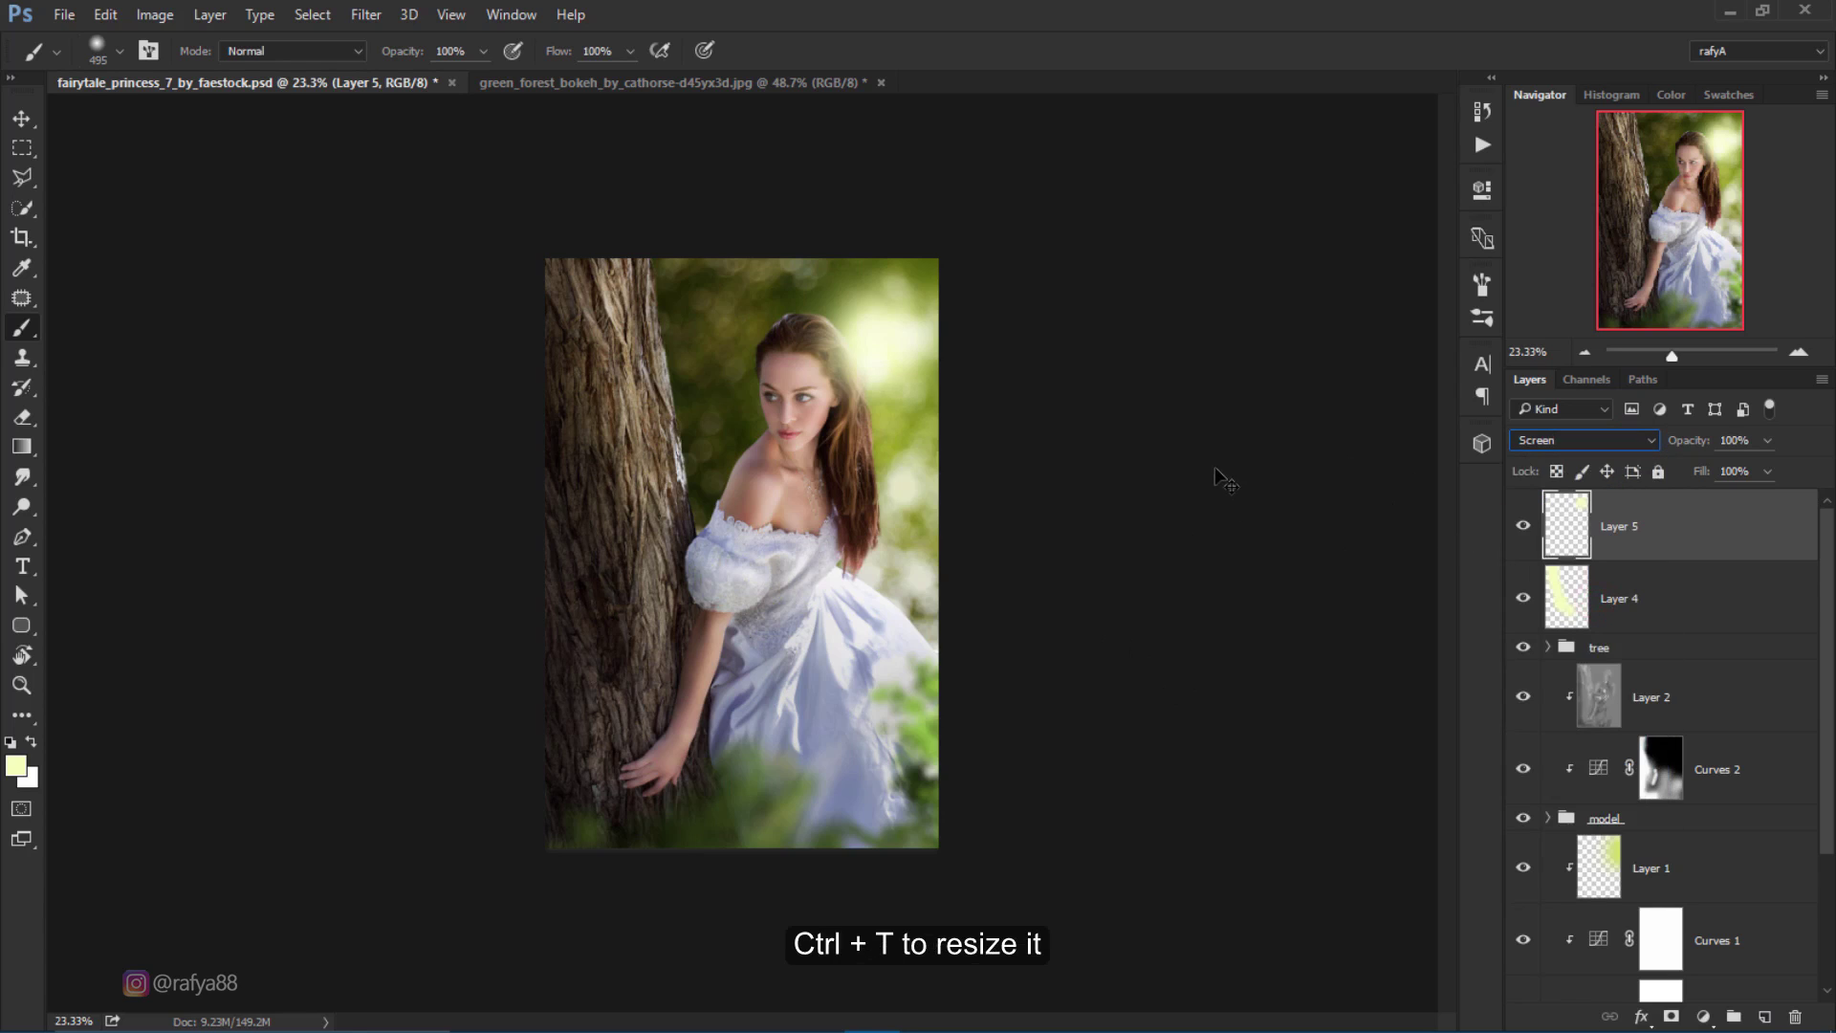
Step: Scale the light spot to about 283% and move it toward the top-right edge
key(ctrl+t)
drag(938, 454, 1085, 622)
drag(968, 391, 1050, 406)
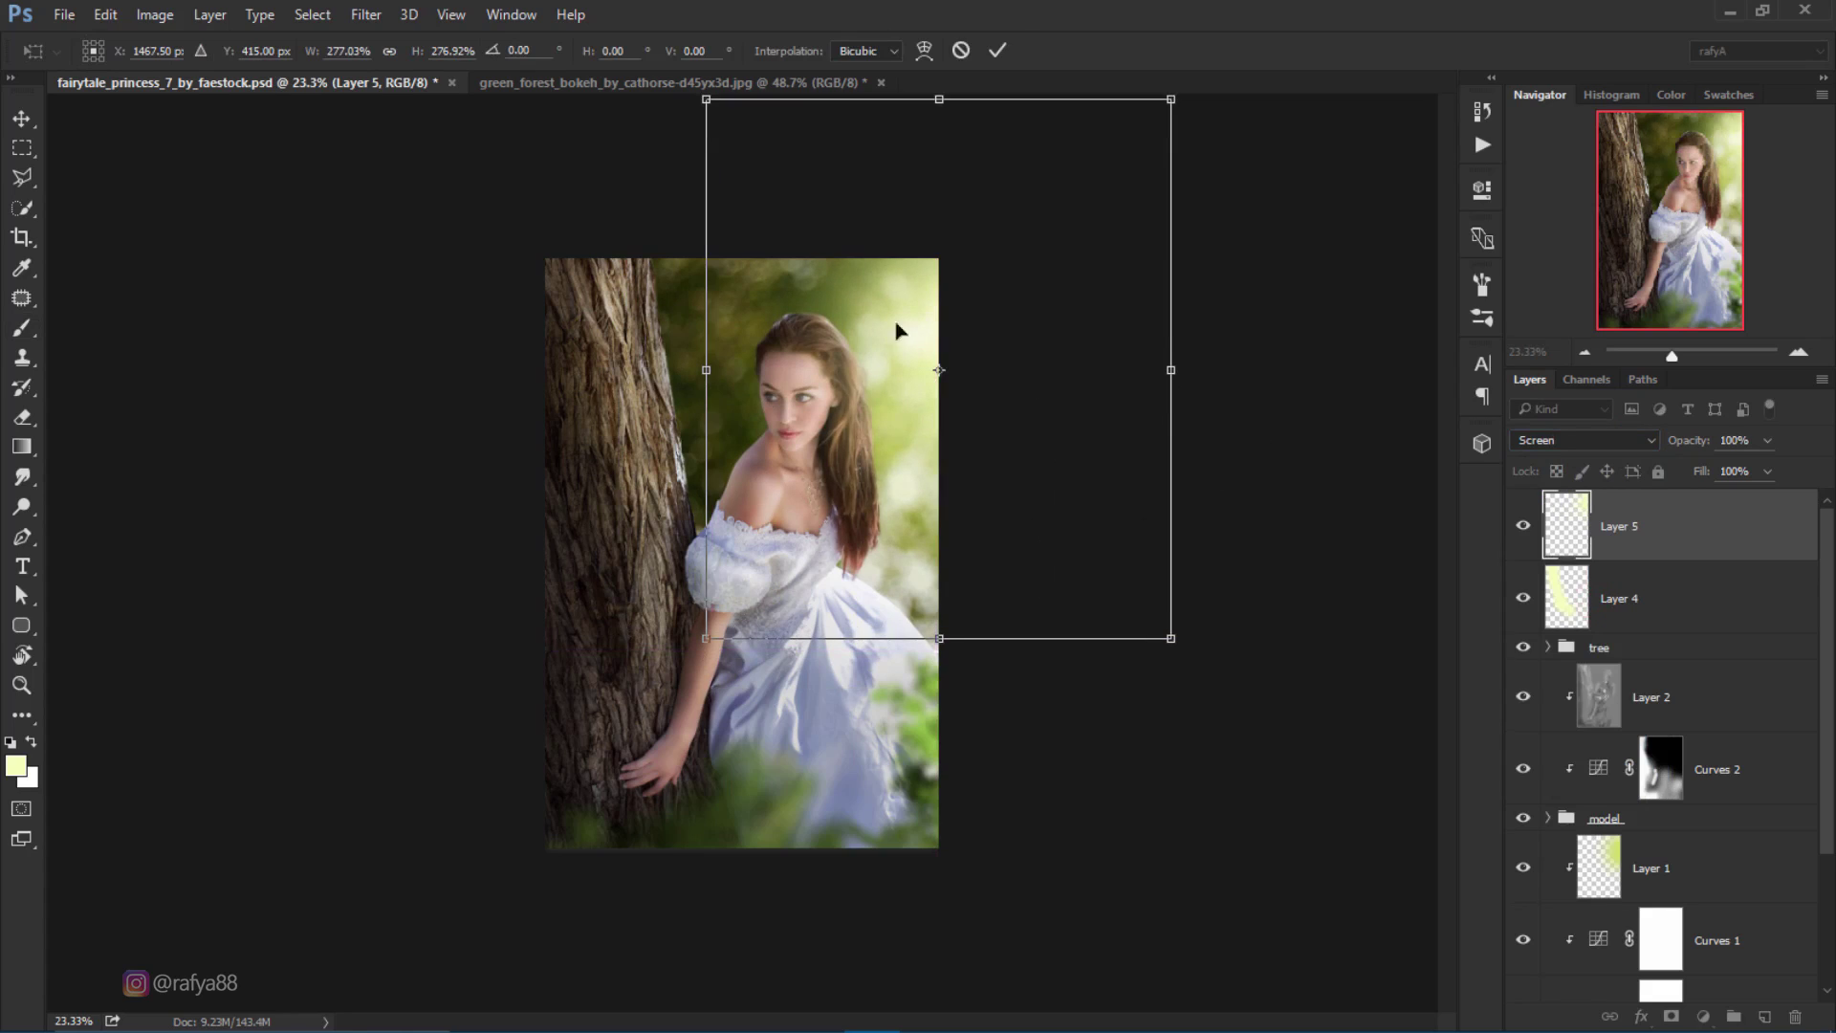
drag(706, 367, 696, 360)
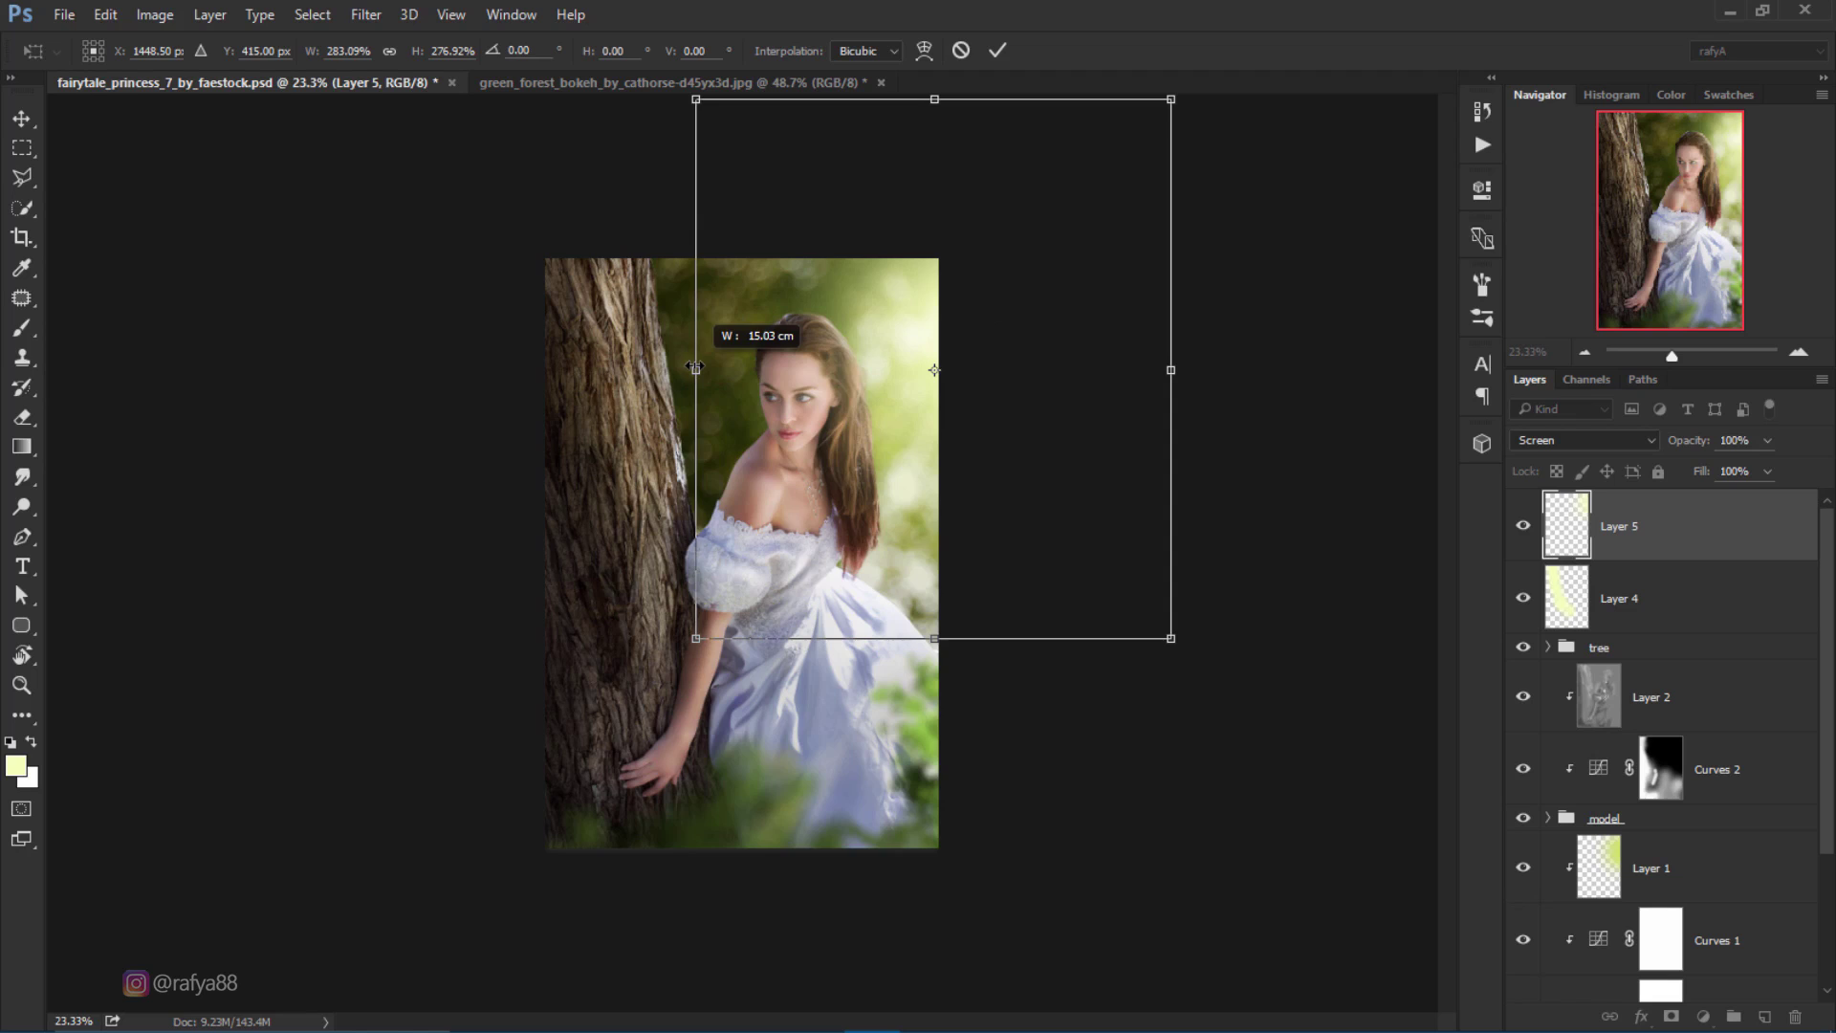
drag(838, 308, 834, 295)
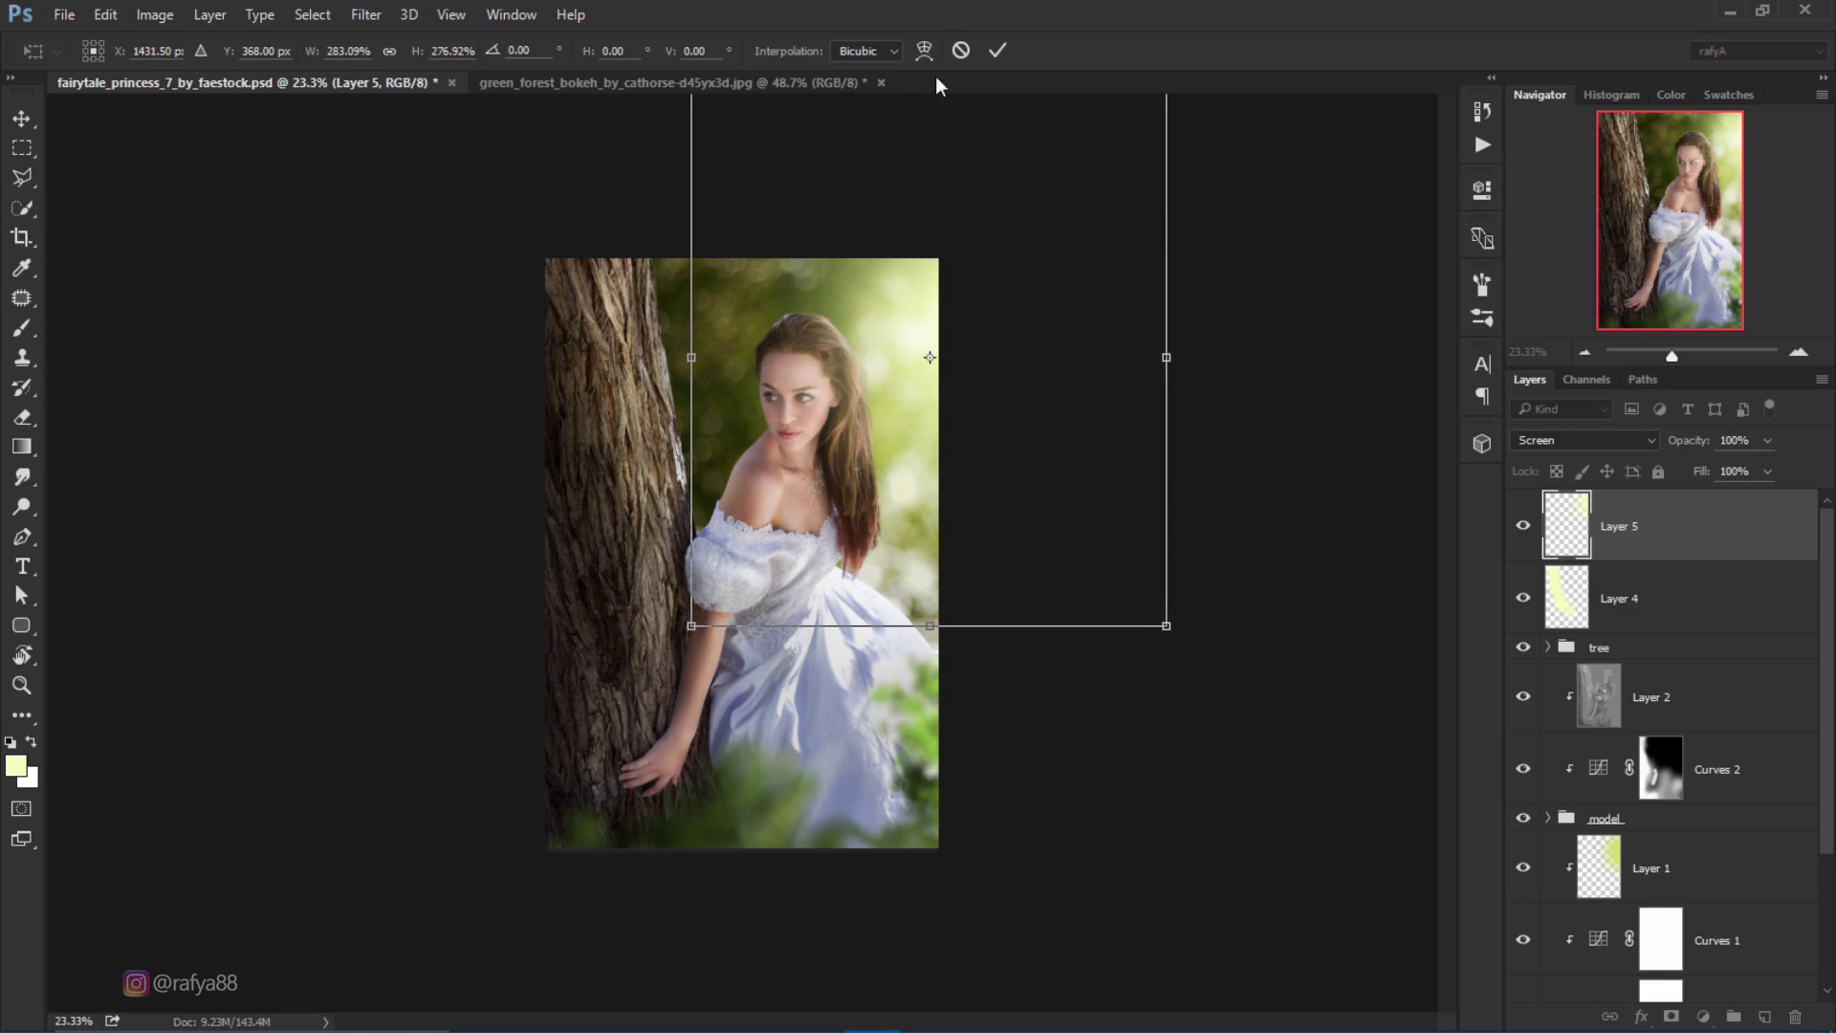
click(998, 50)
Step: Lower the light-spot layer's opacity to 89%
scroll(902, 295, down, 4)
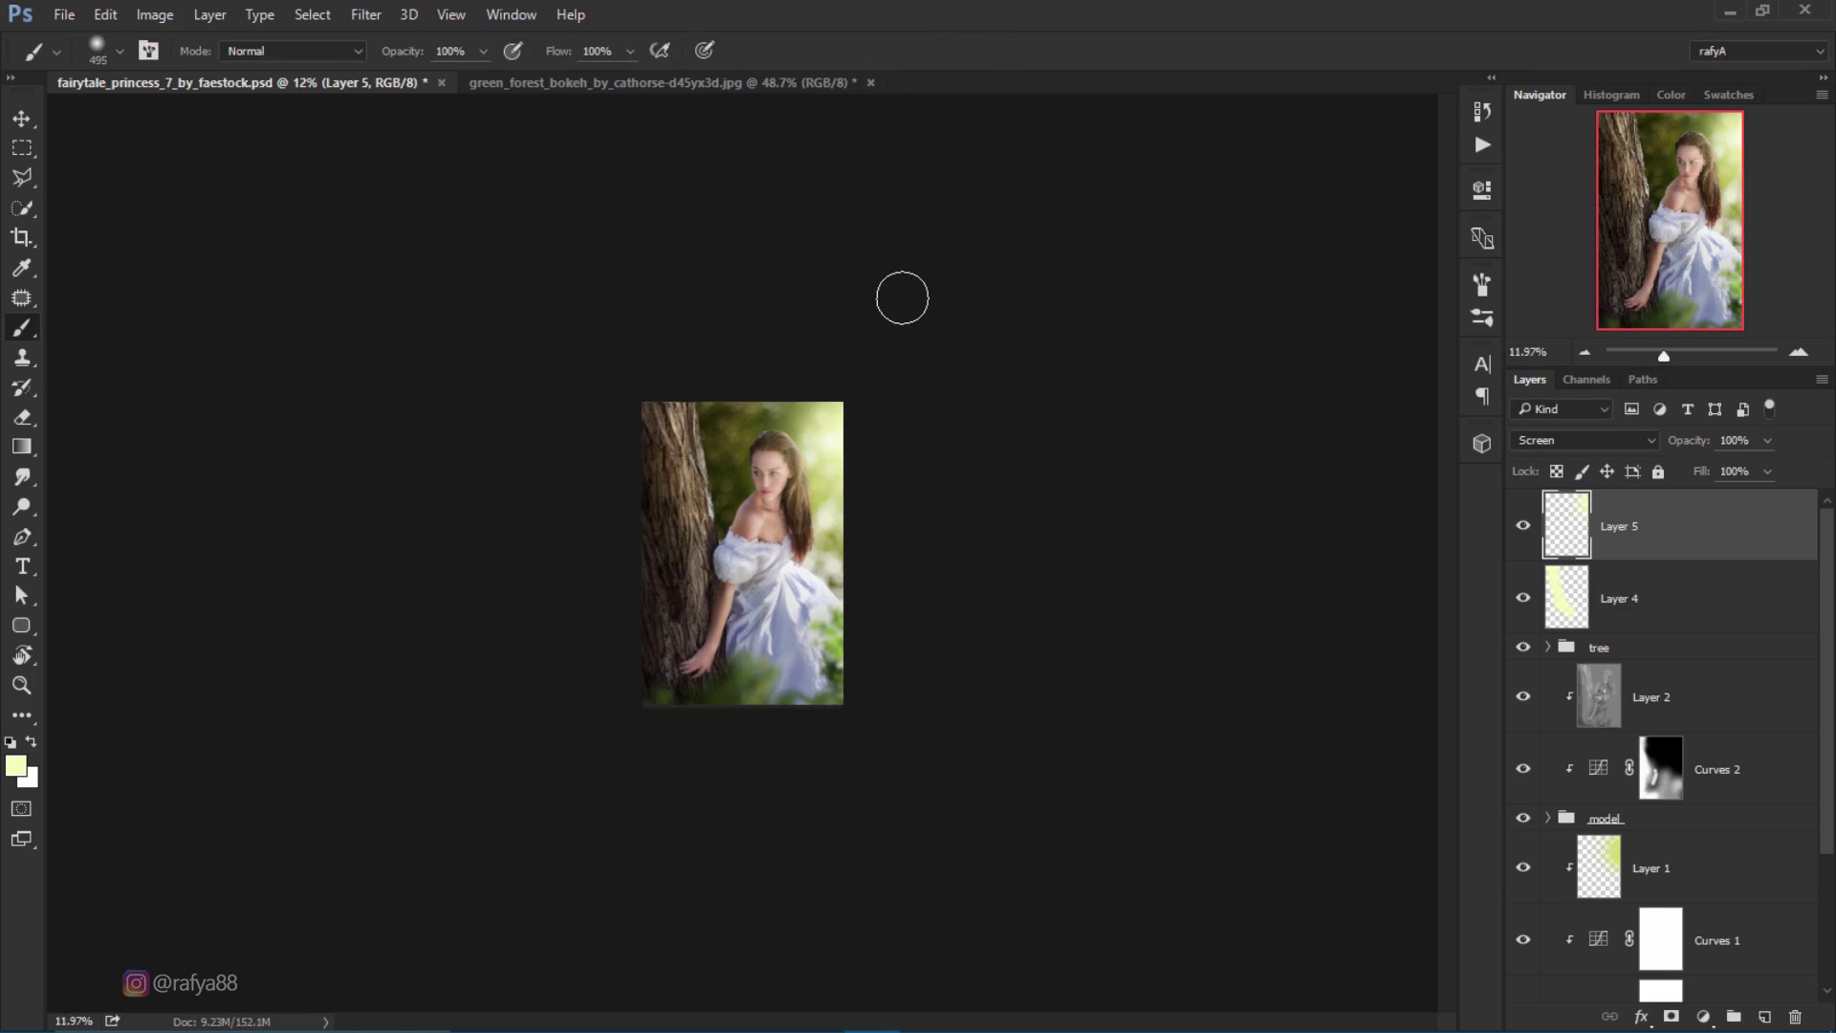
scroll(885, 304, up, 2)
scroll(886, 304, up, 1)
drag(1703, 448, 1689, 448)
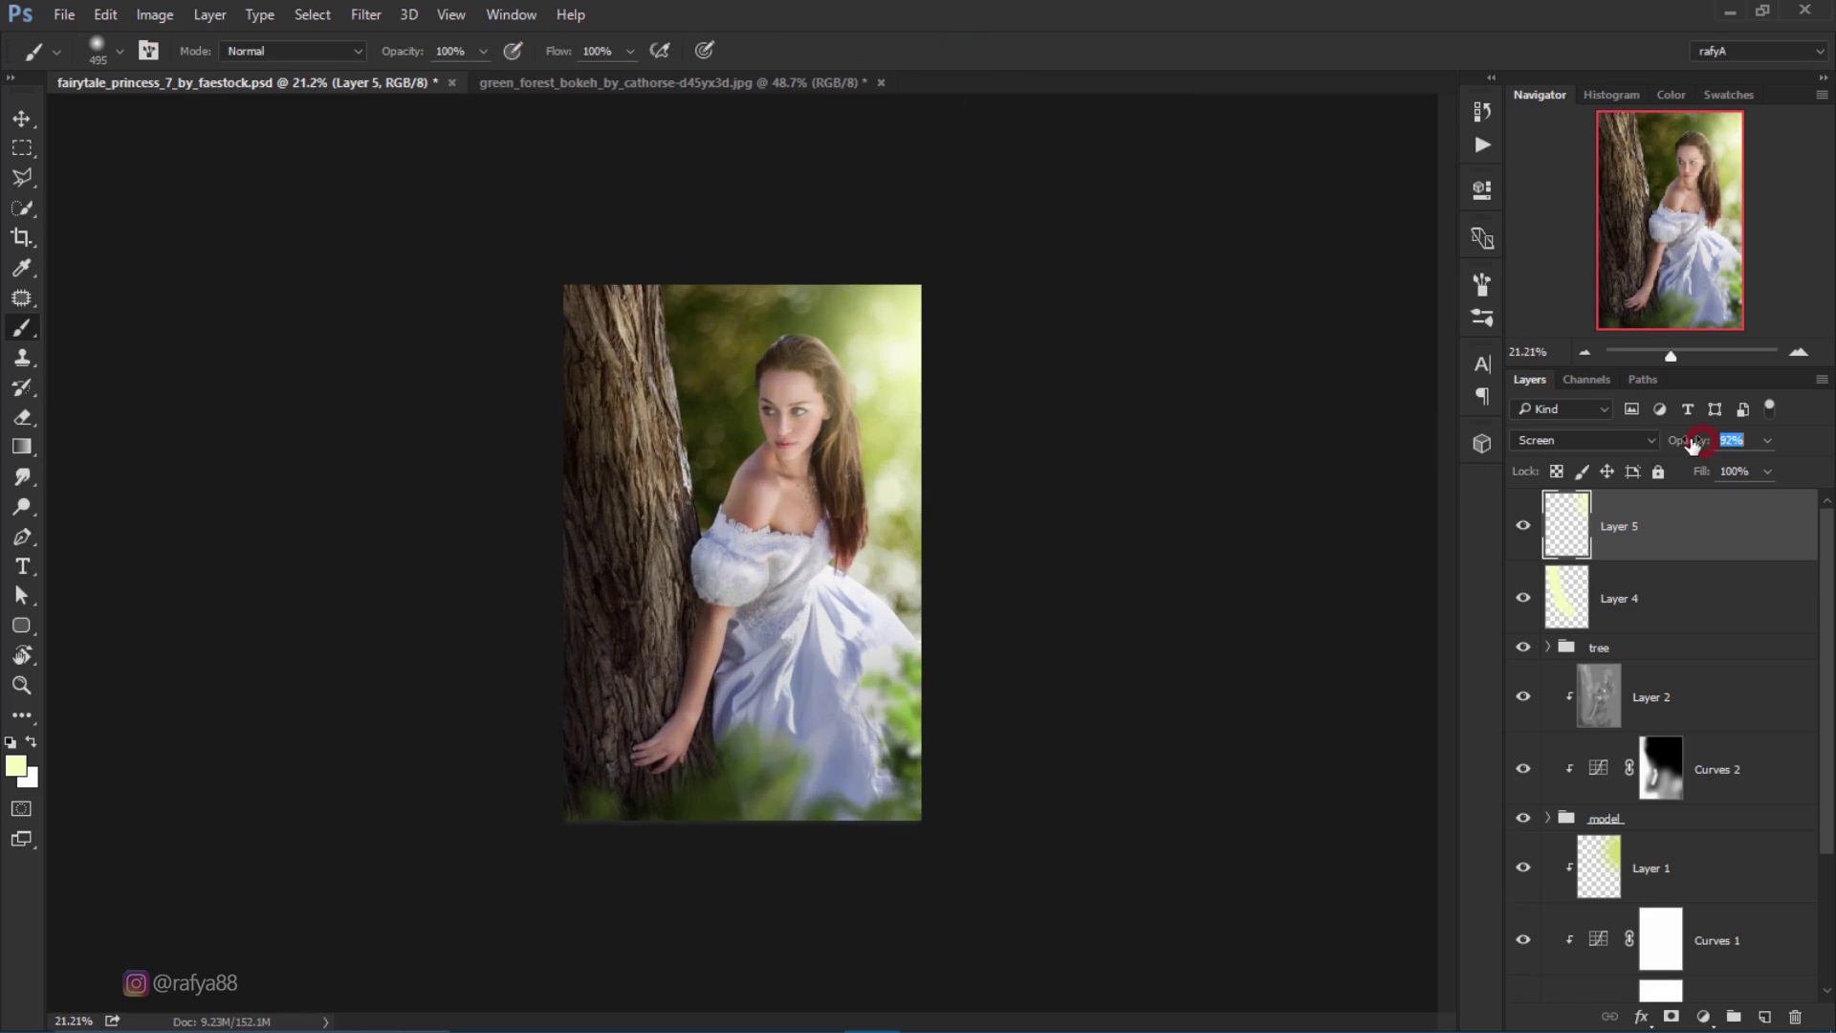
scroll(881, 434, up, 3)
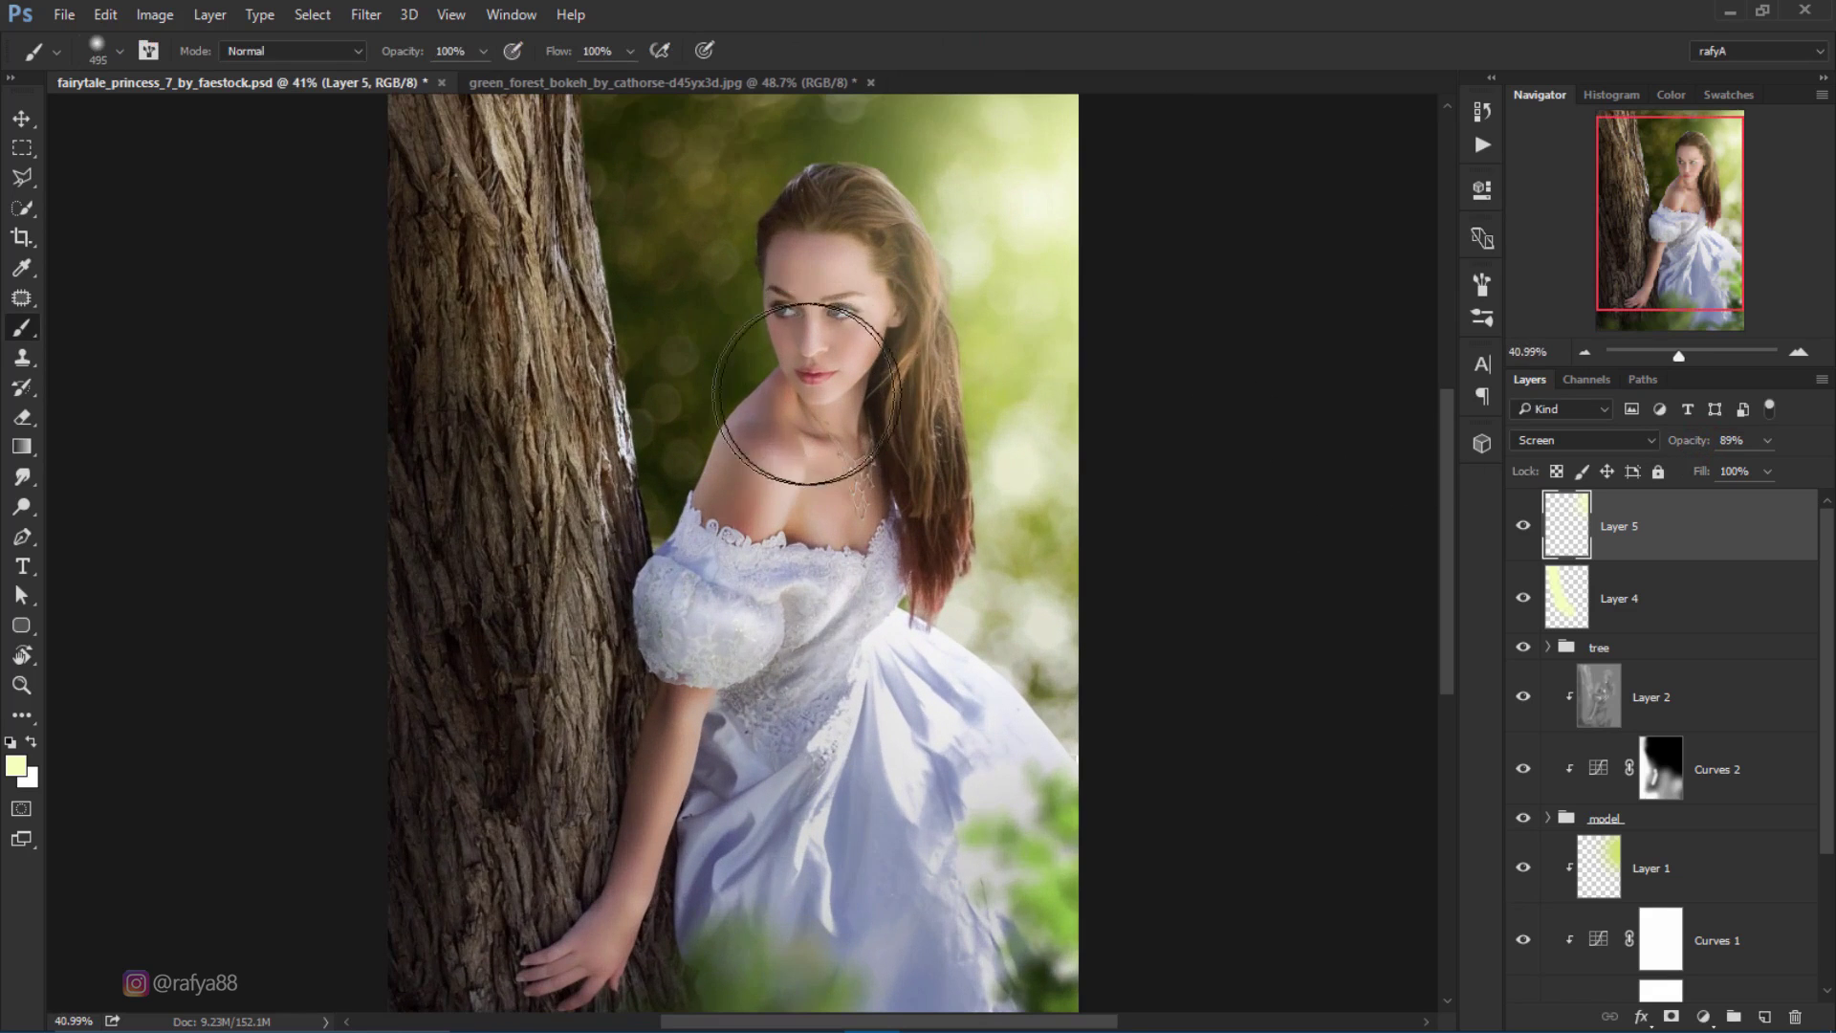
scroll(881, 433, down, 1)
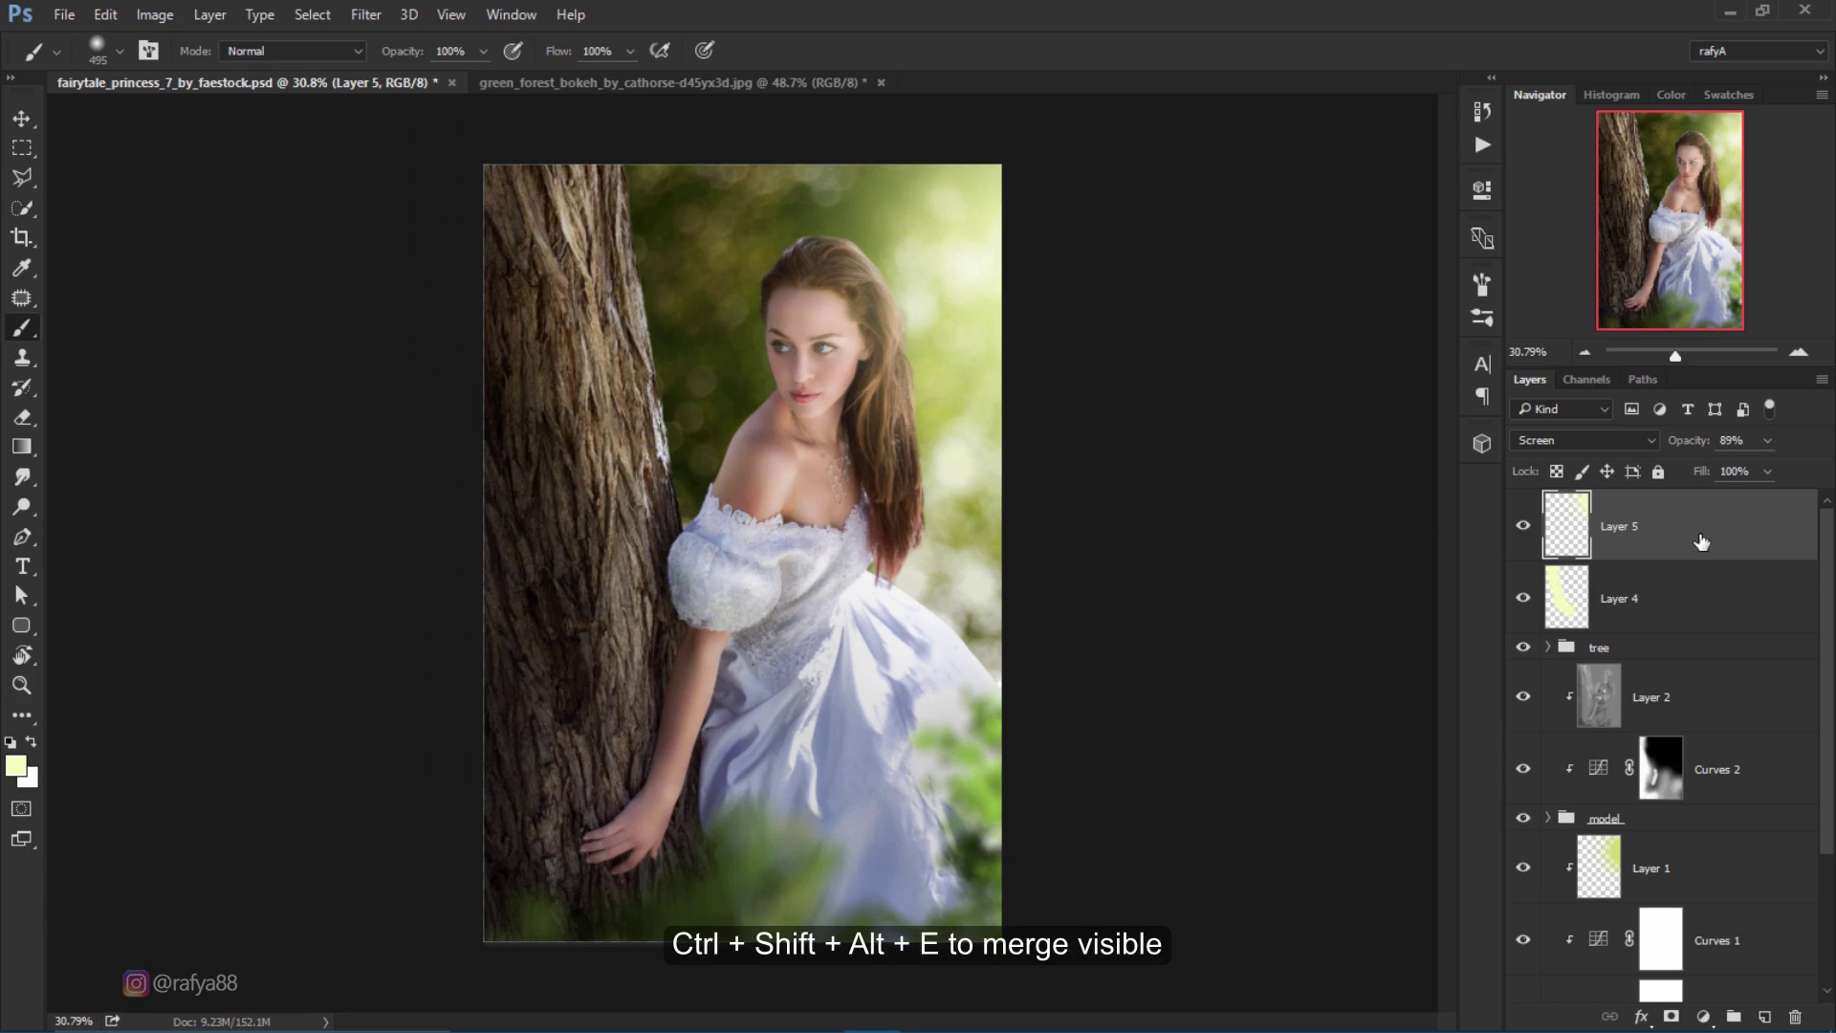
Step: Stamp all visible layers into Layer 6 and apply a 20.8 px Gaussian Blur
key(ctrl+shift+alt+e)
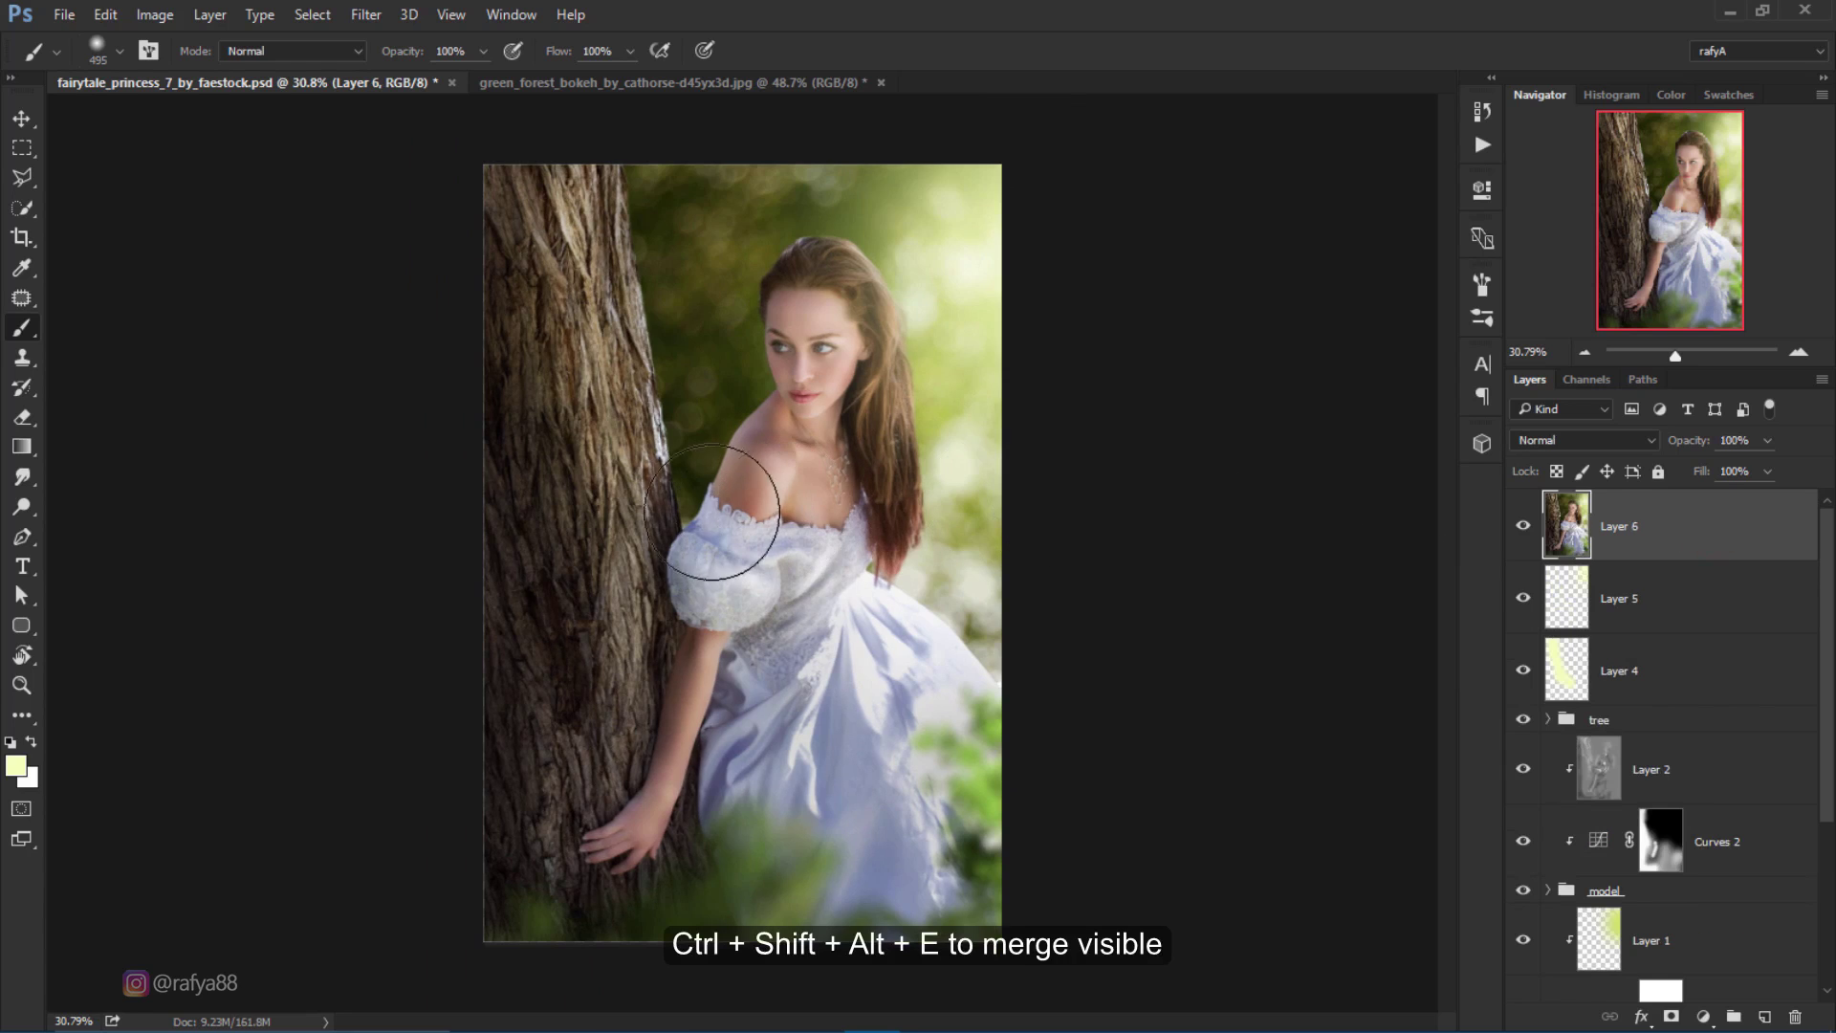
scroll(751, 576, up, 1)
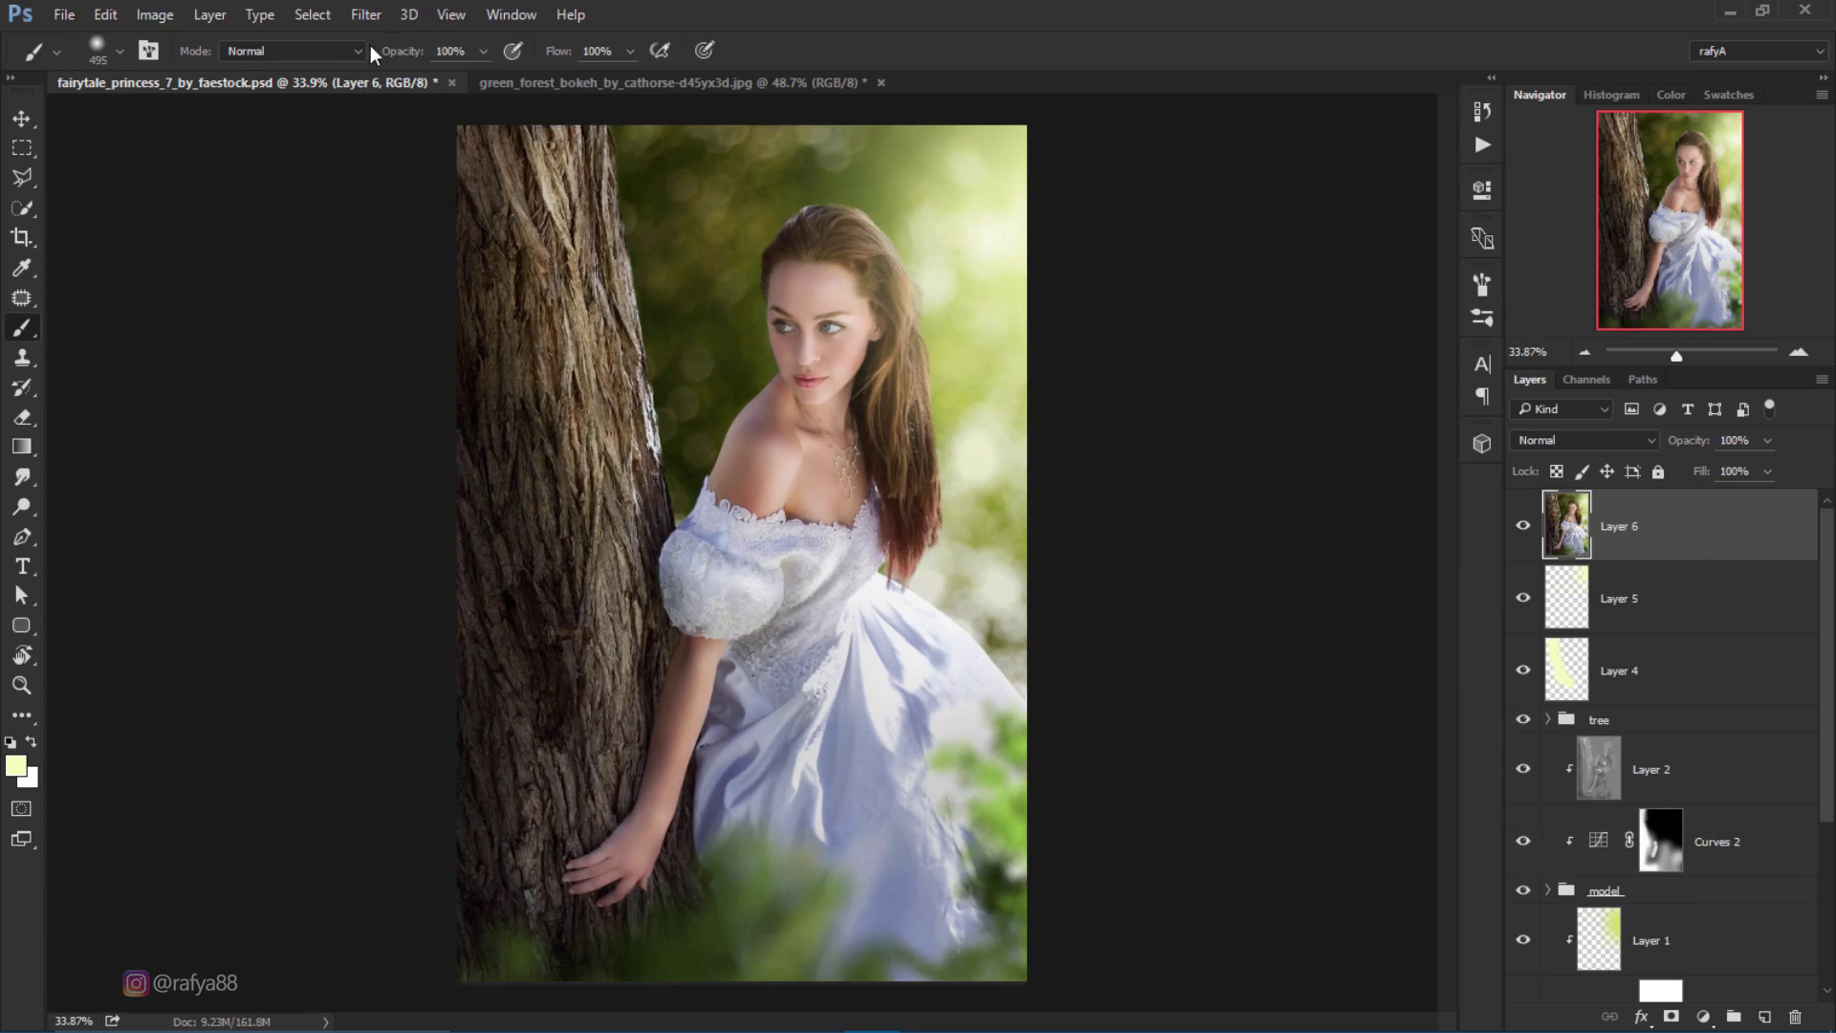
click(366, 15)
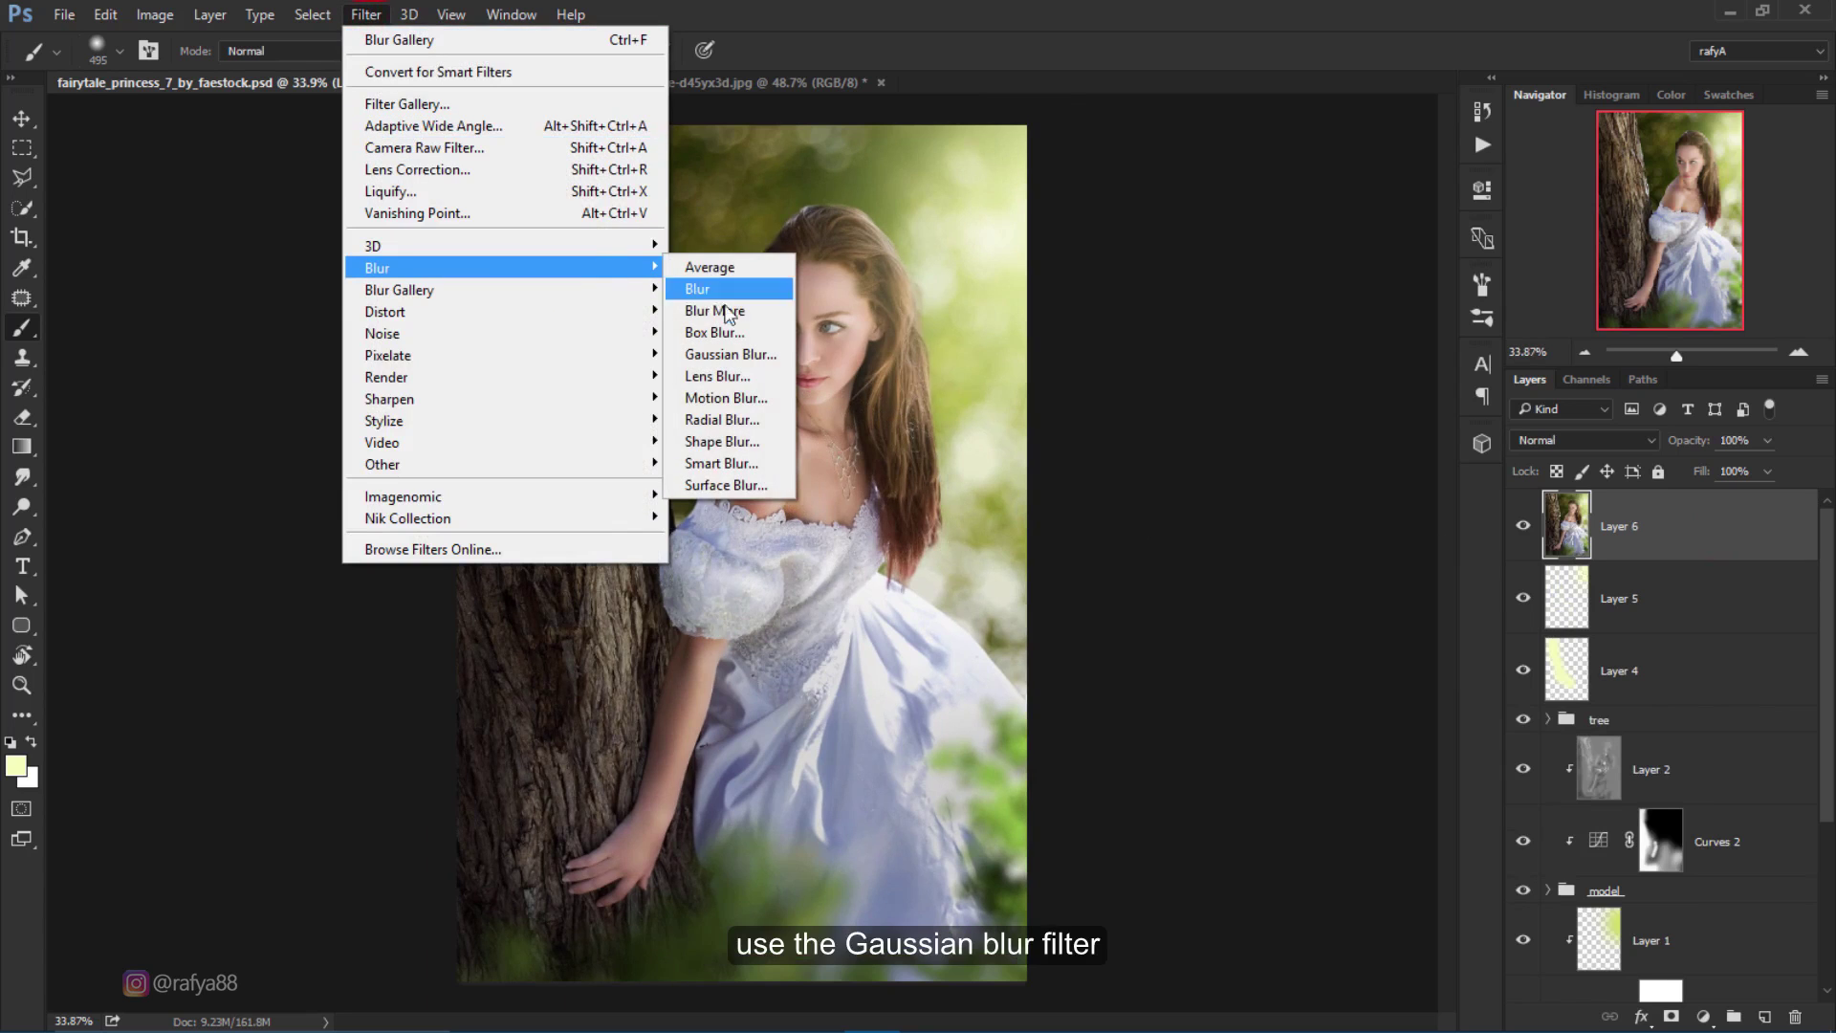
click(727, 355)
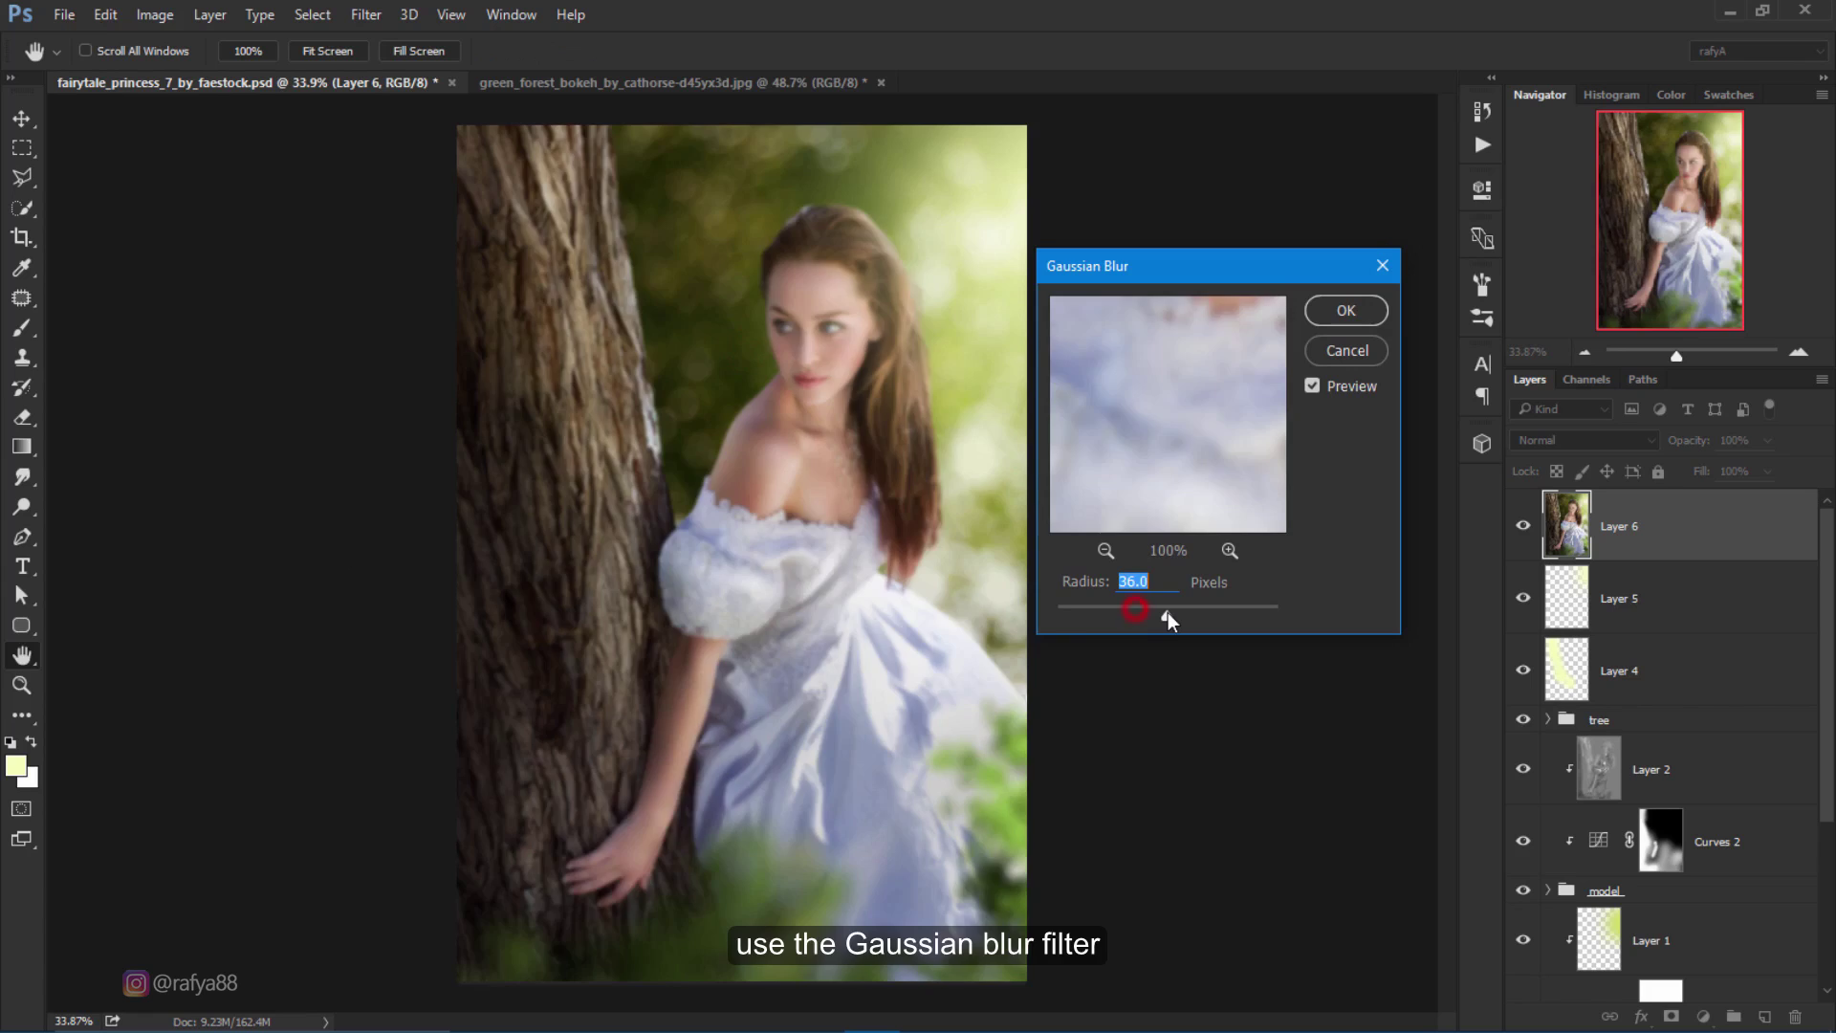
drag(1169, 620, 1157, 617)
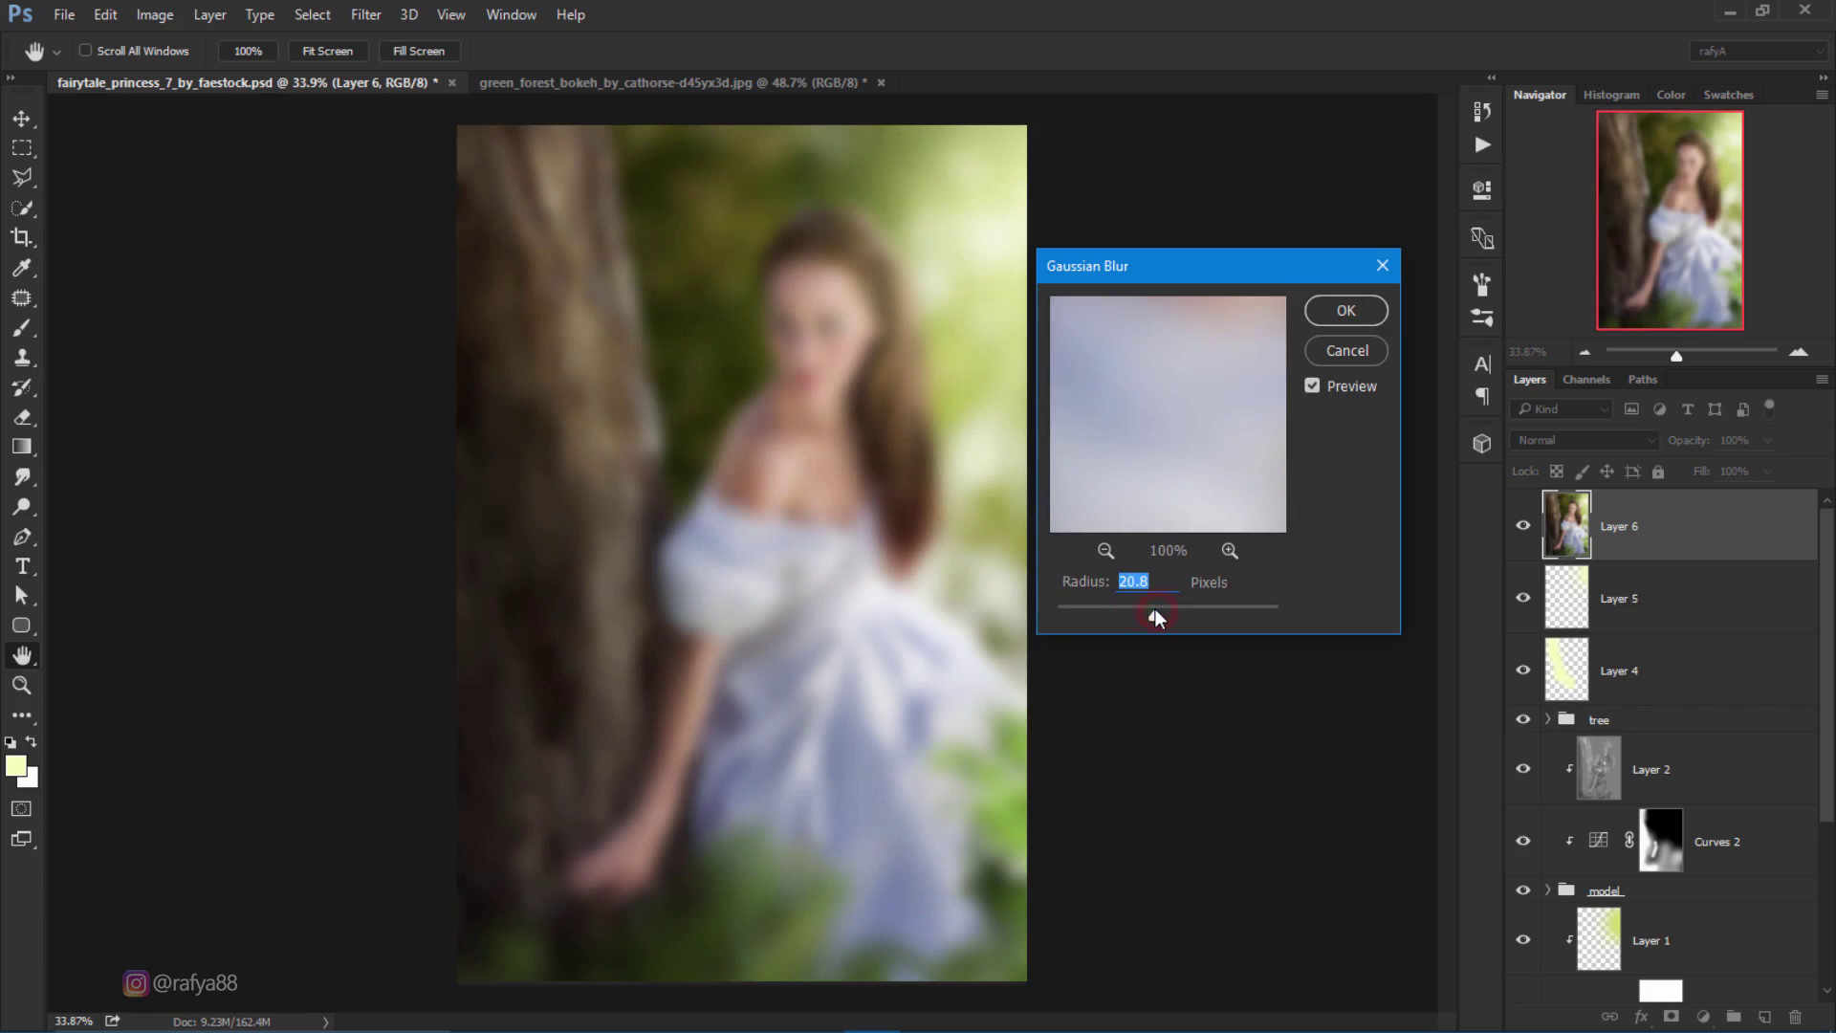
click(1339, 316)
Step: Add a layer mask to Layer 6 and set up a large soft black brush at 39% flow
key(b)
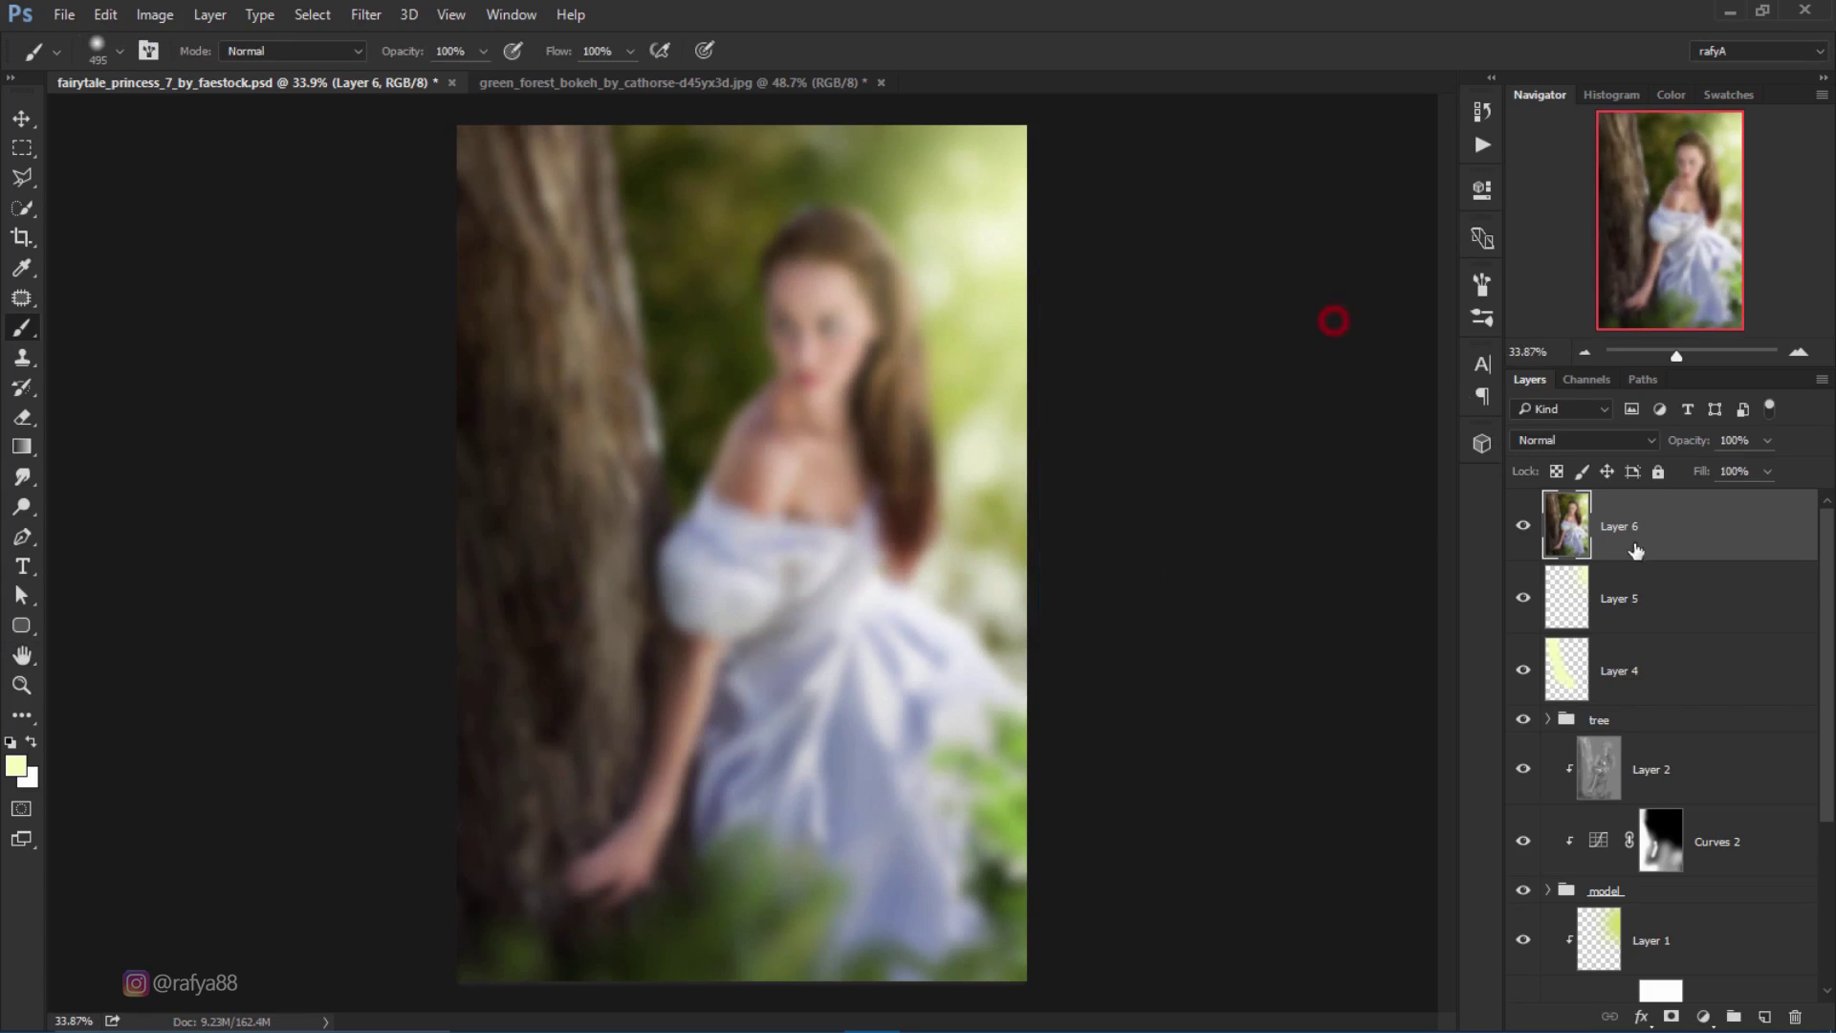
click(1683, 526)
click(1672, 1018)
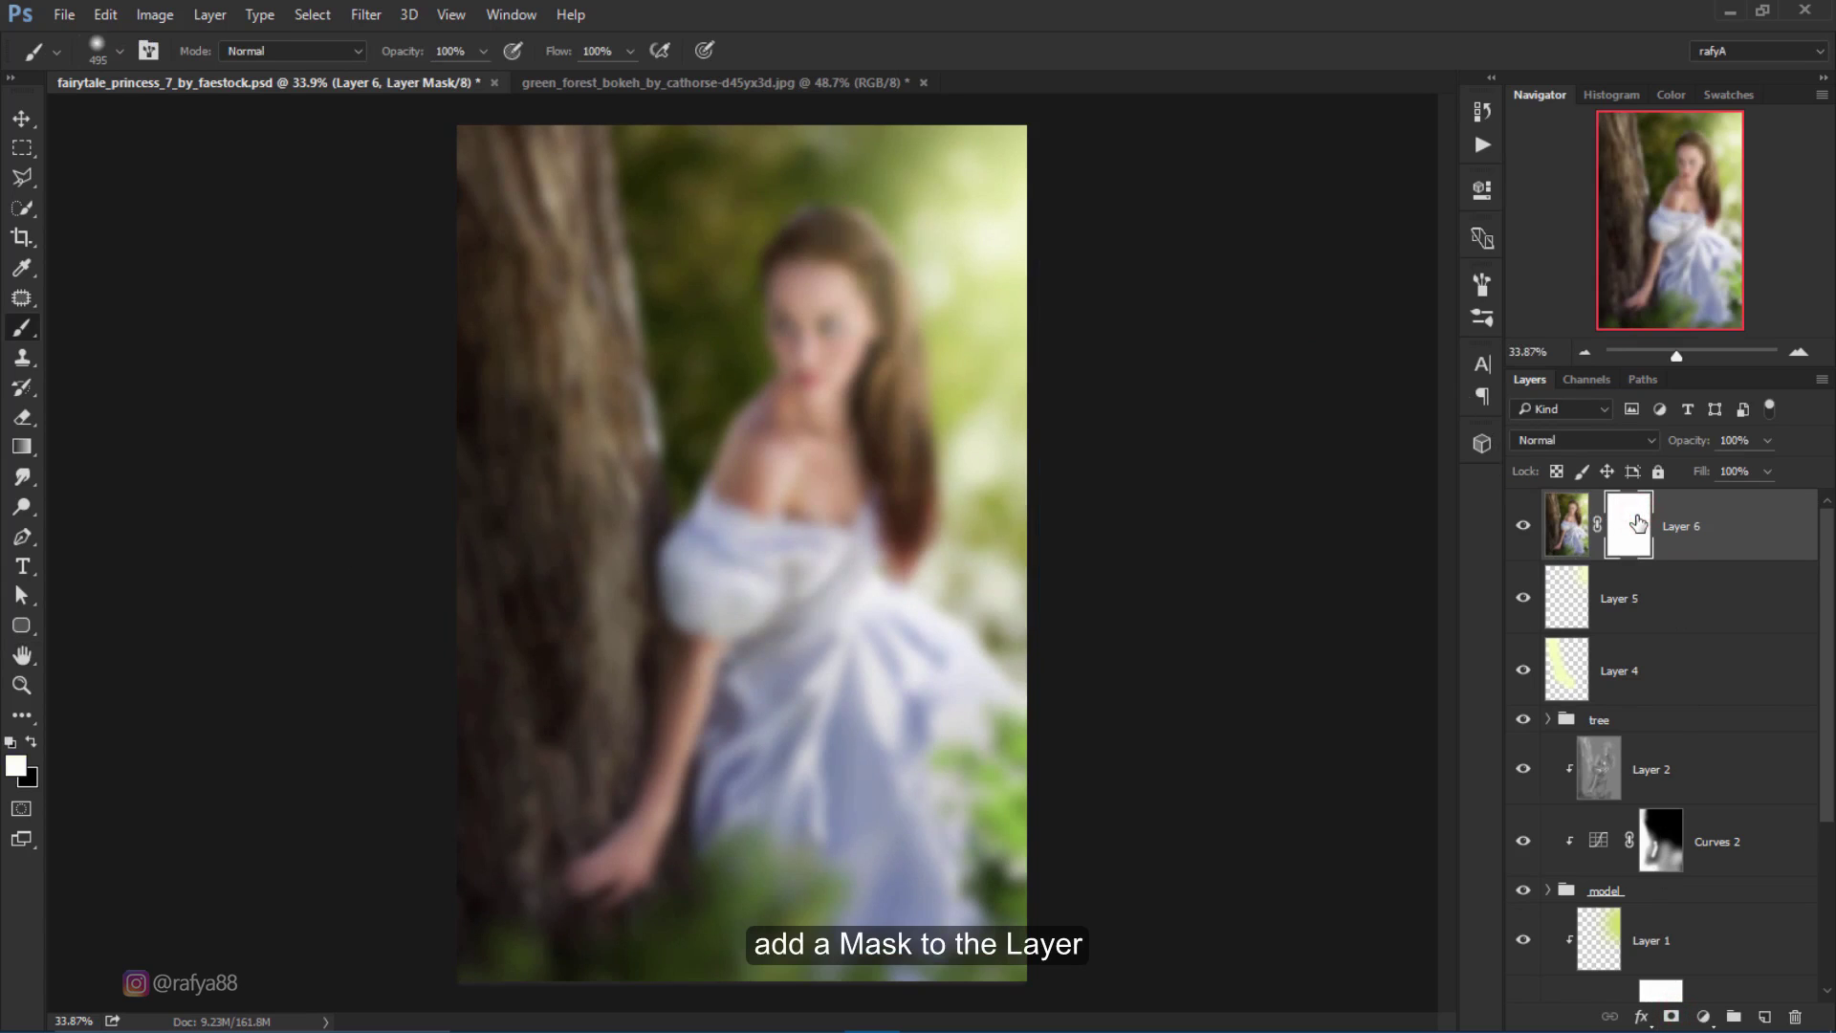
click(1638, 523)
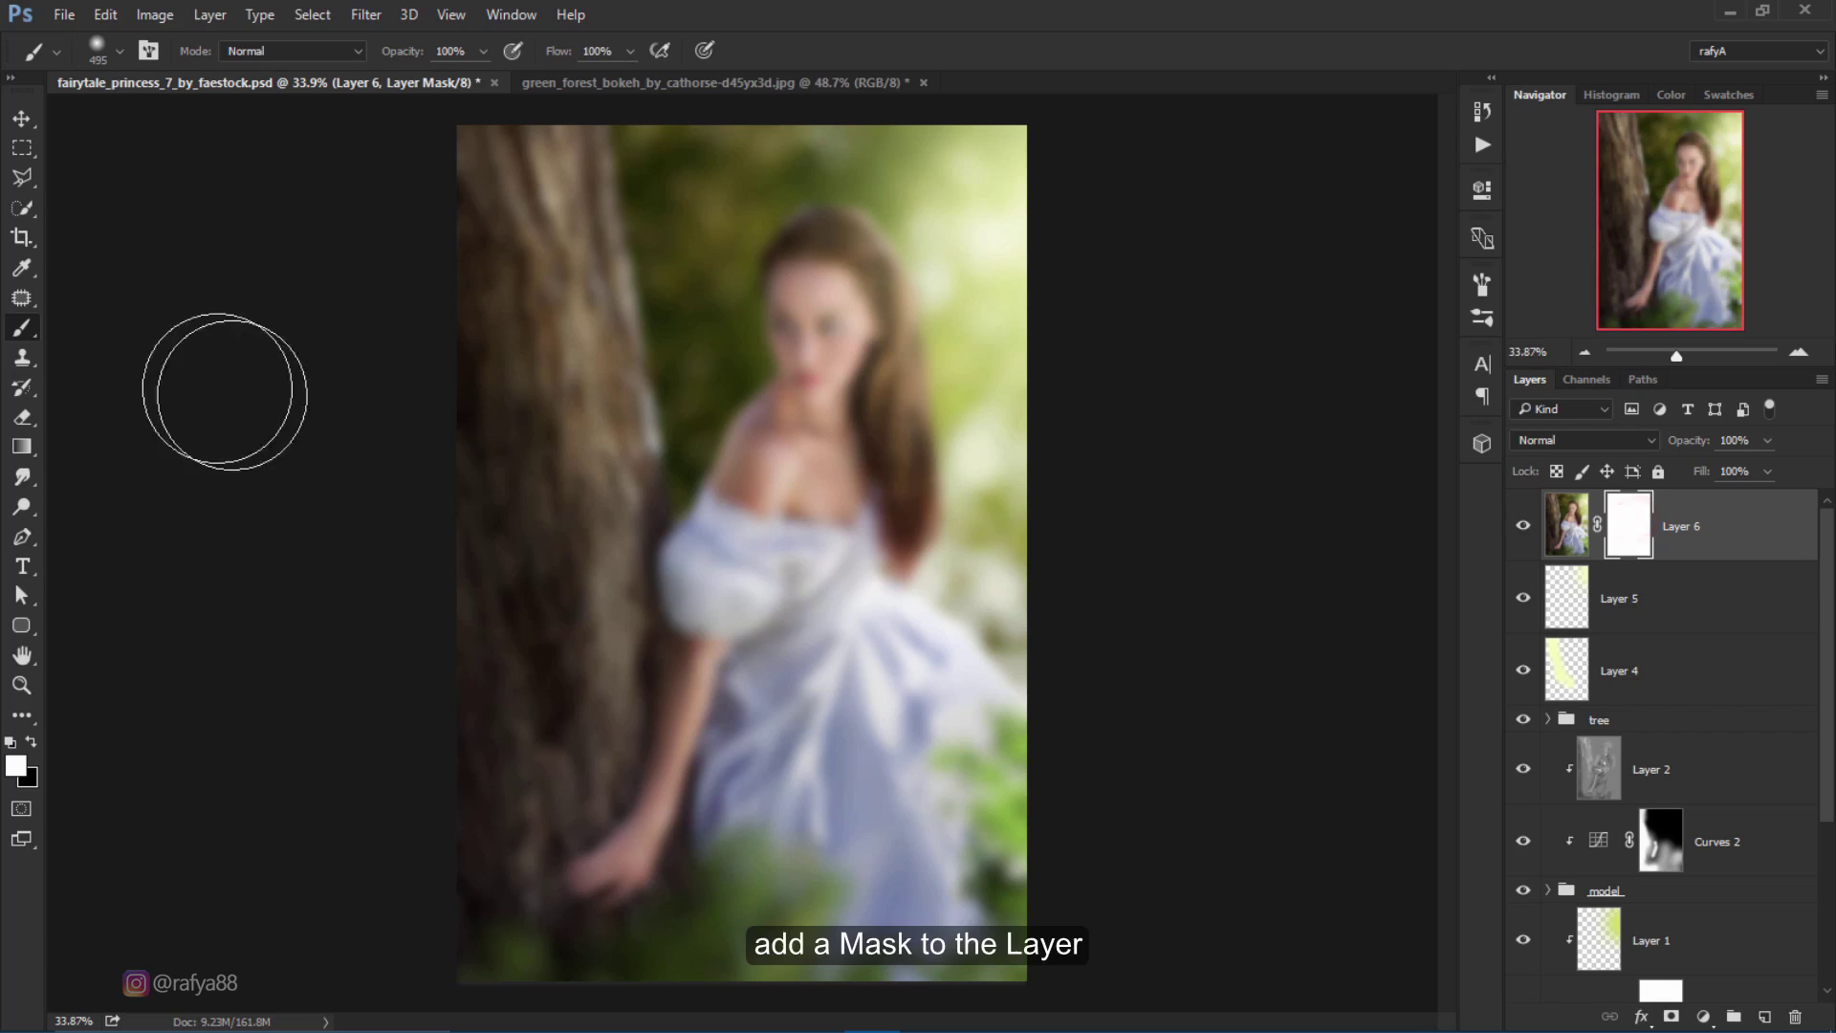
click(11, 742)
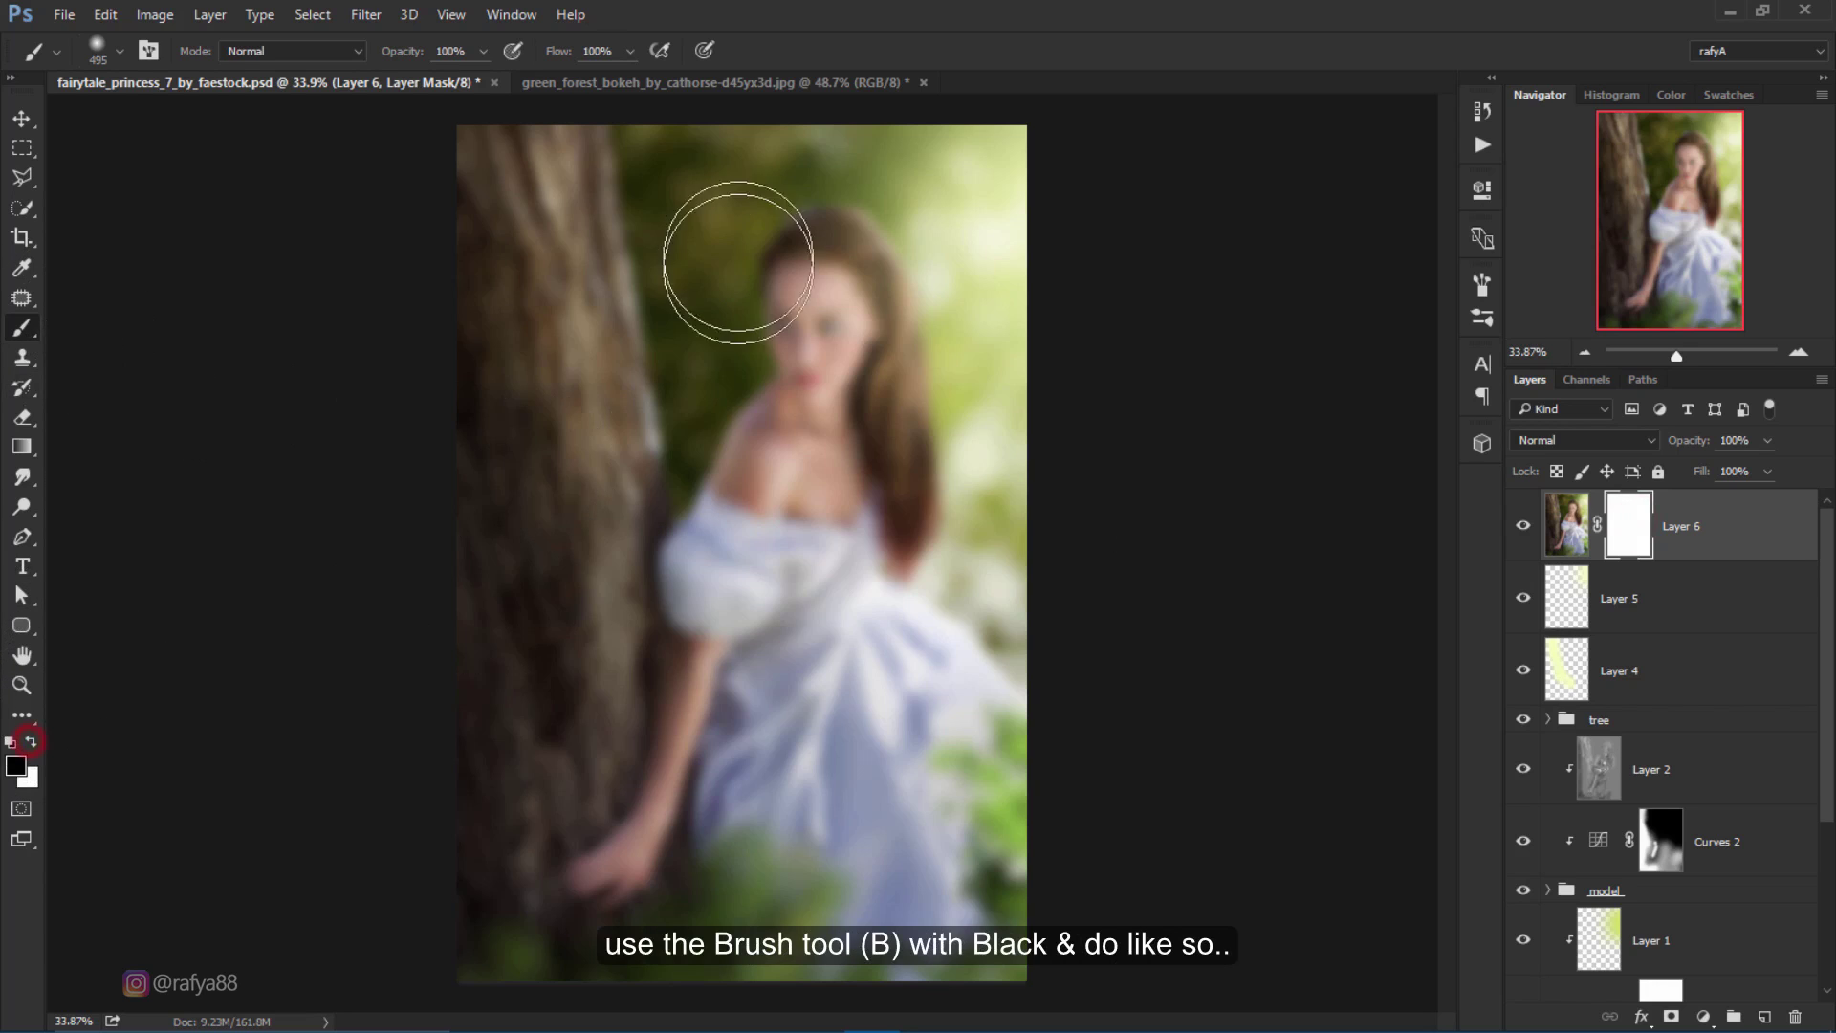
right_click(730, 422)
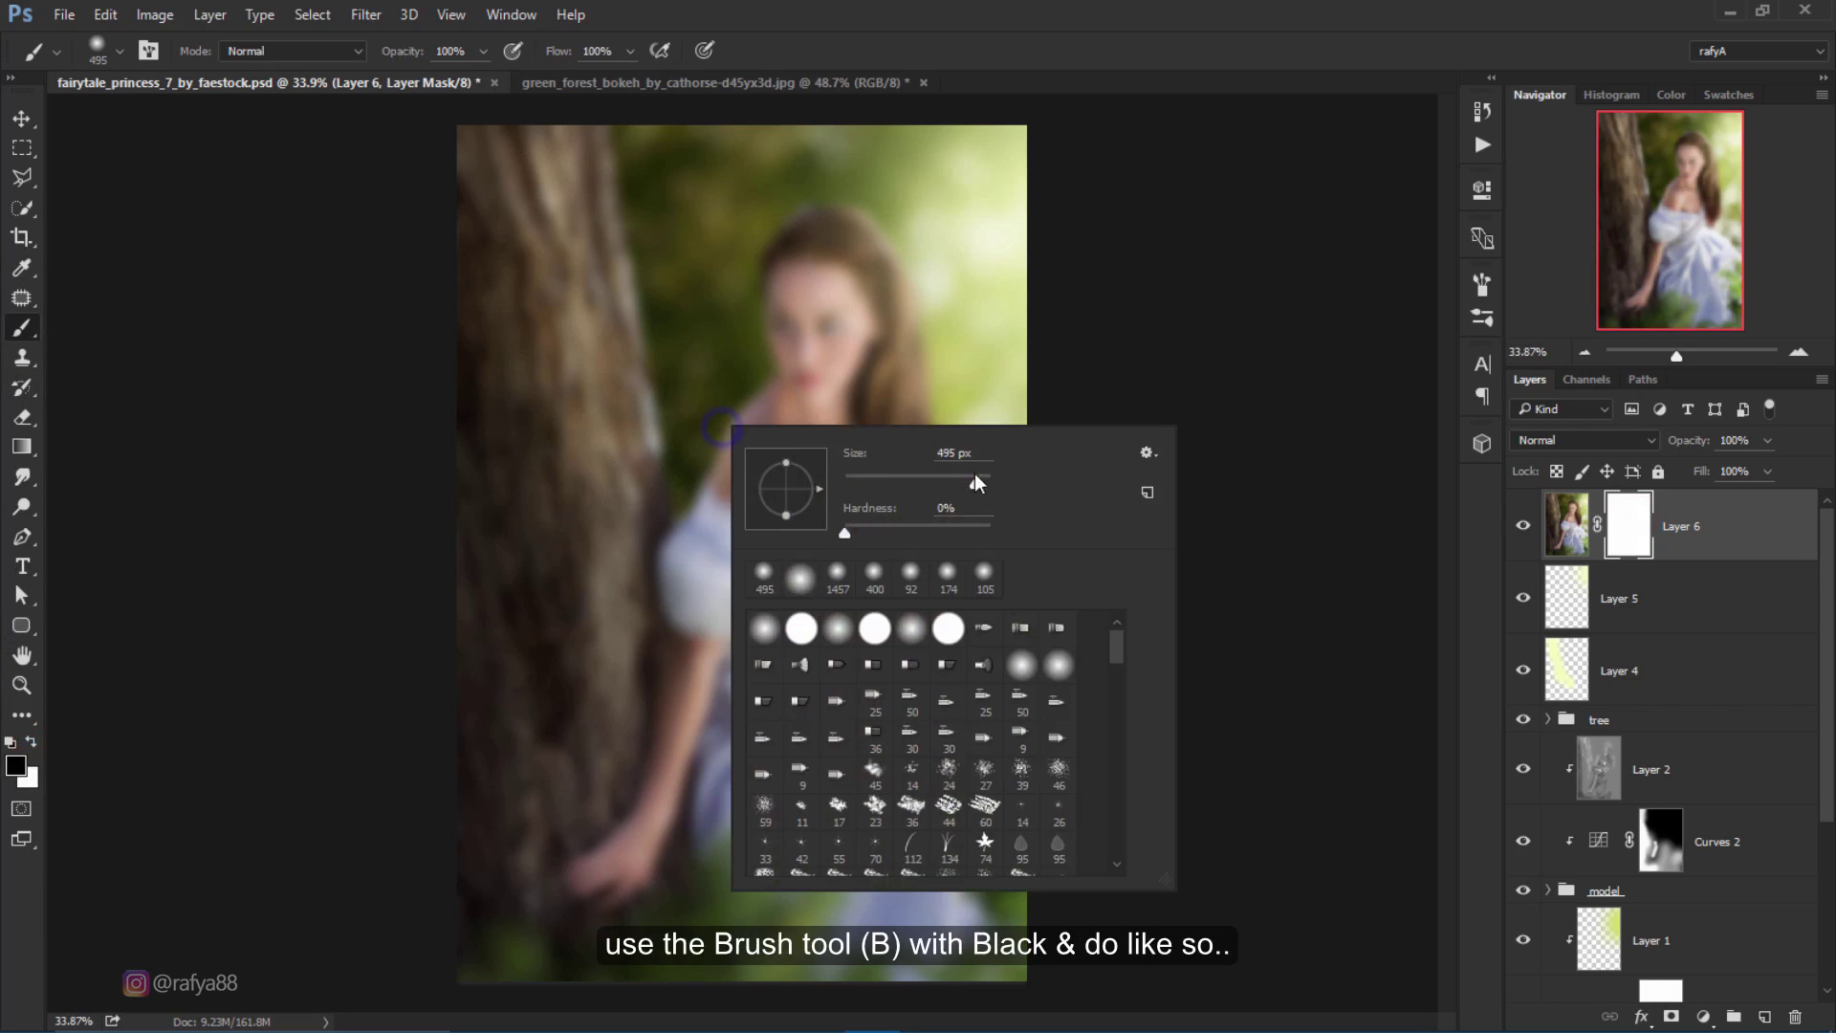
drag(933, 483, 972, 483)
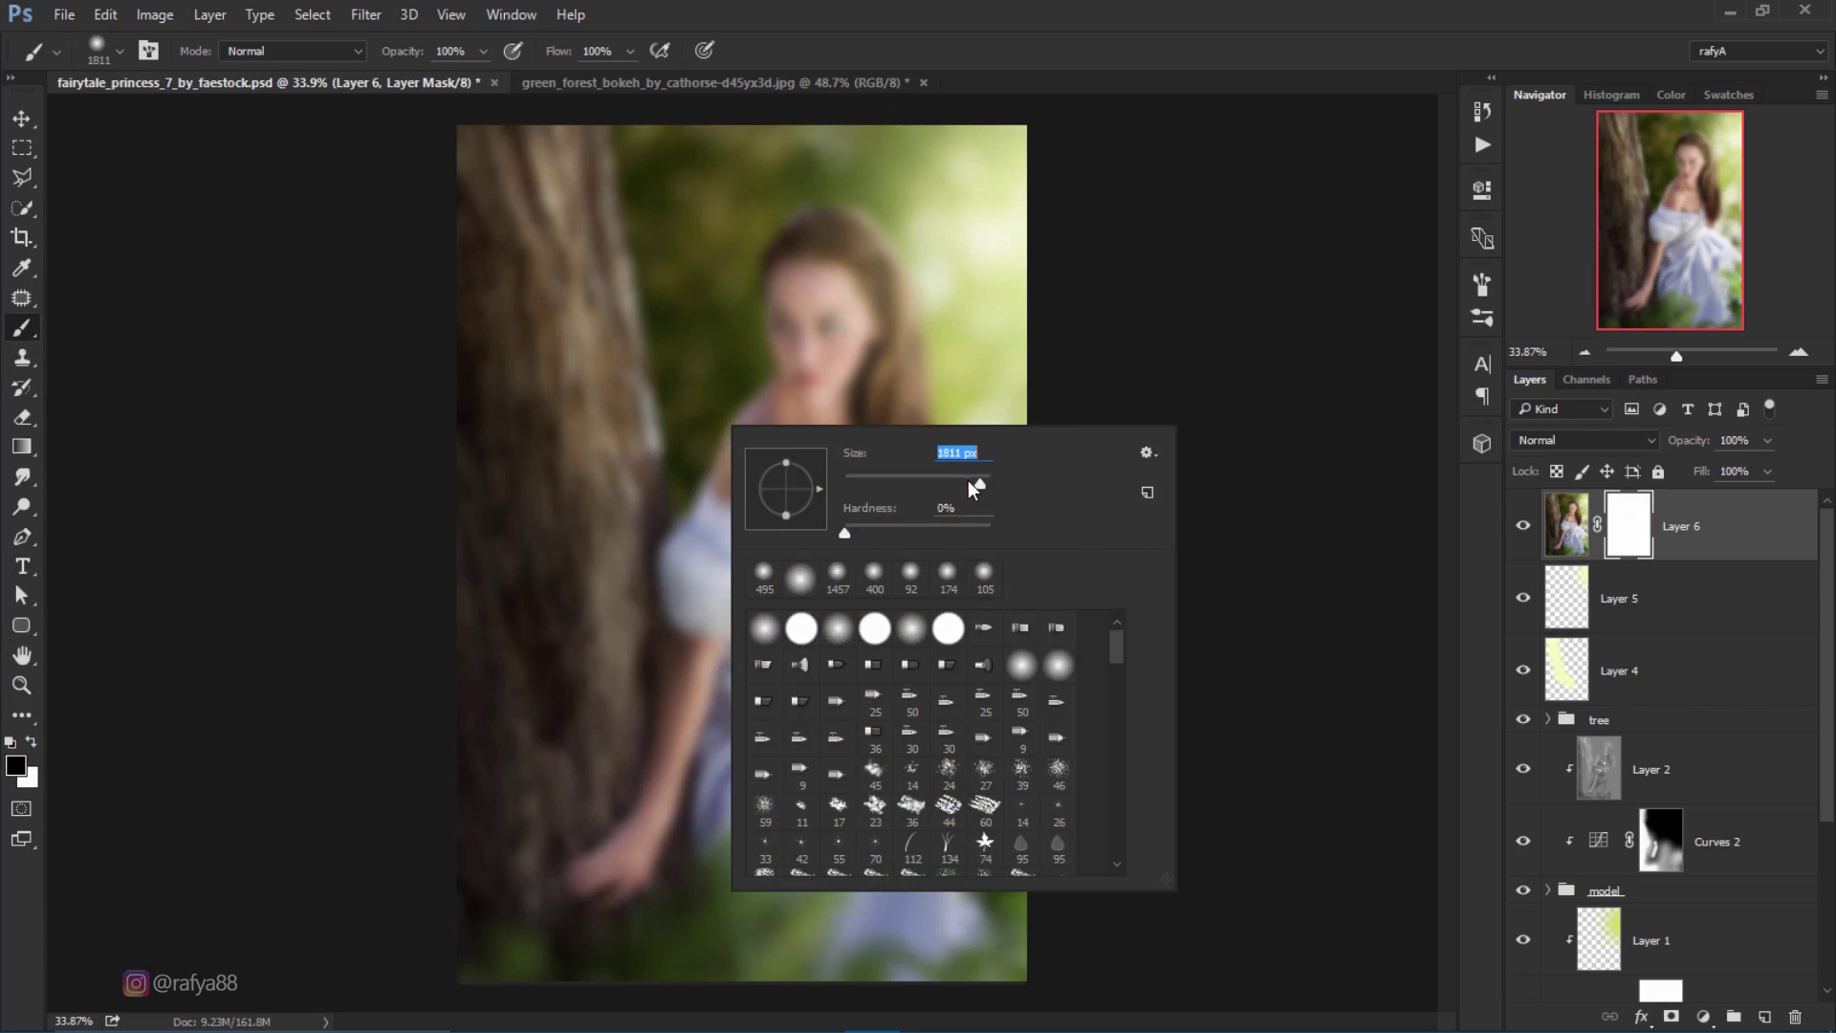
drag(559, 48, 499, 55)
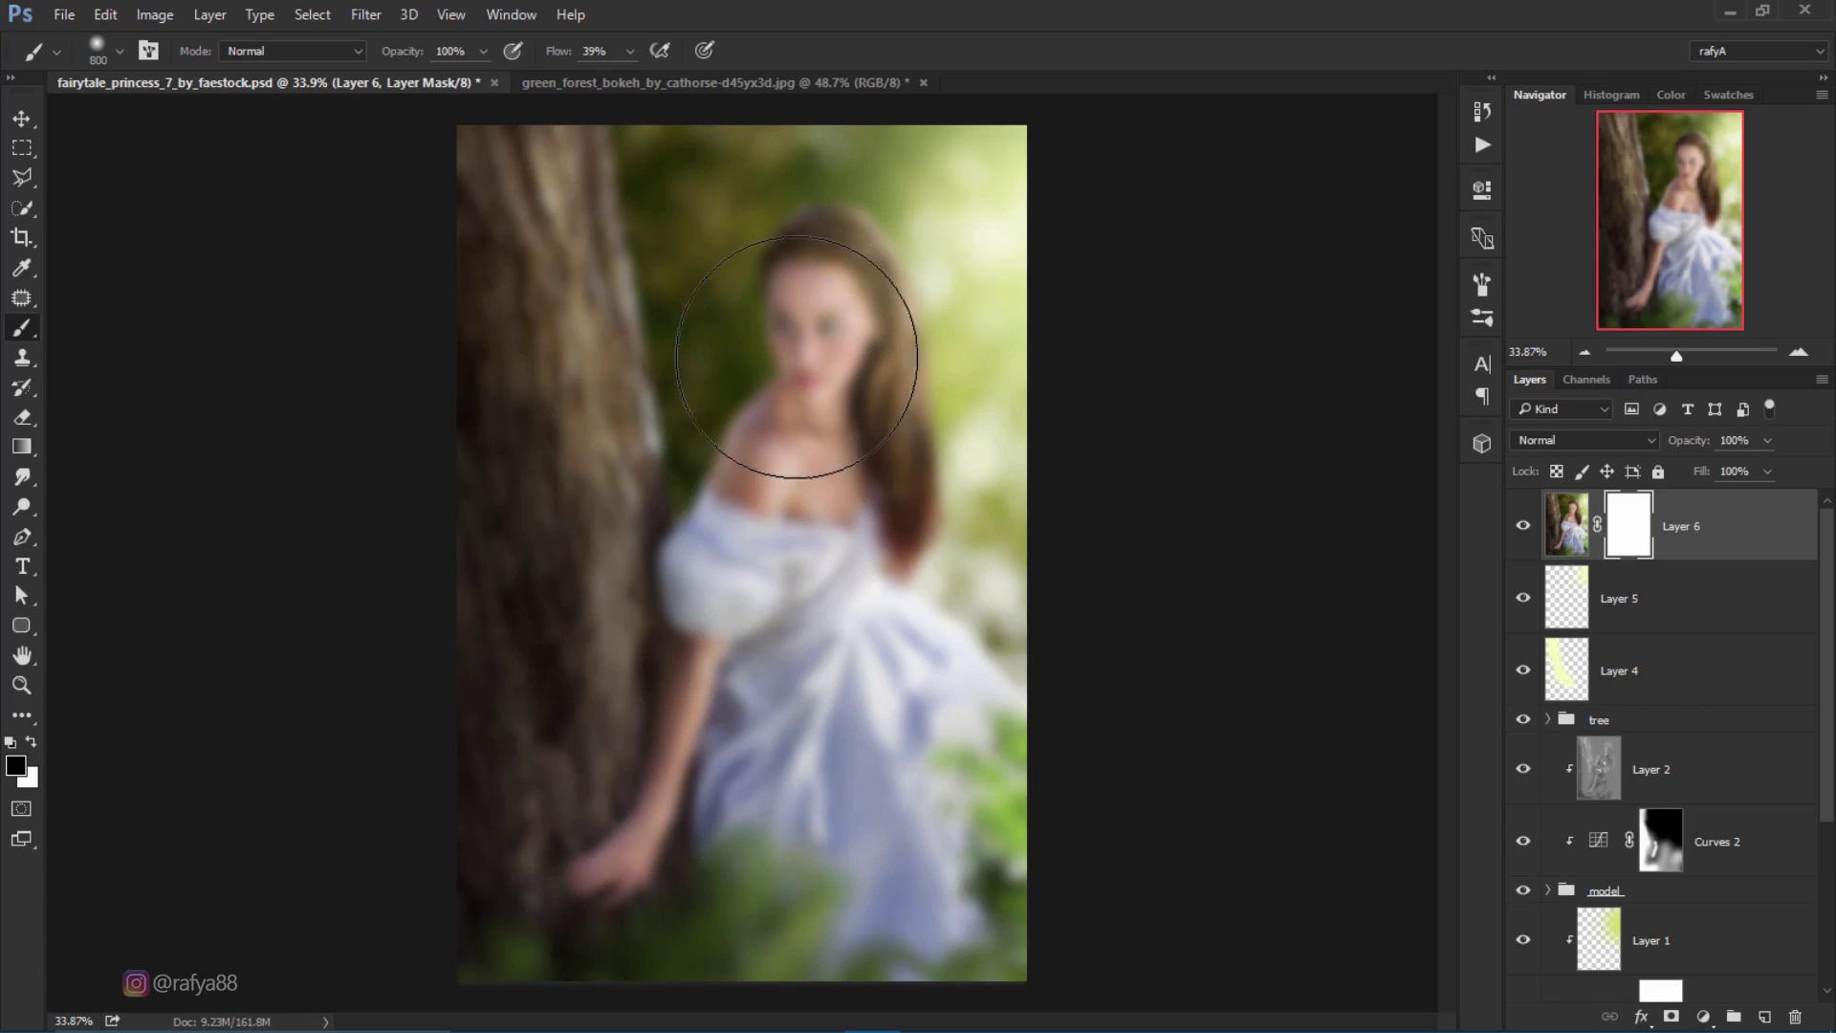
Step: Mask out the blur over the princess's face, hair, dress and arm
click(795, 356)
mouse_move(794, 356)
mouse_down()
mouse_move(820, 376)
mouse_move(799, 336)
mouse_move(827, 310)
mouse_move(779, 425)
mouse_move(762, 542)
mouse_move(807, 483)
mouse_move(770, 717)
mouse_move(727, 779)
mouse_move(852, 644)
mouse_up()
key(bracketleft)
key(bracketleft)
key(bracketleft)
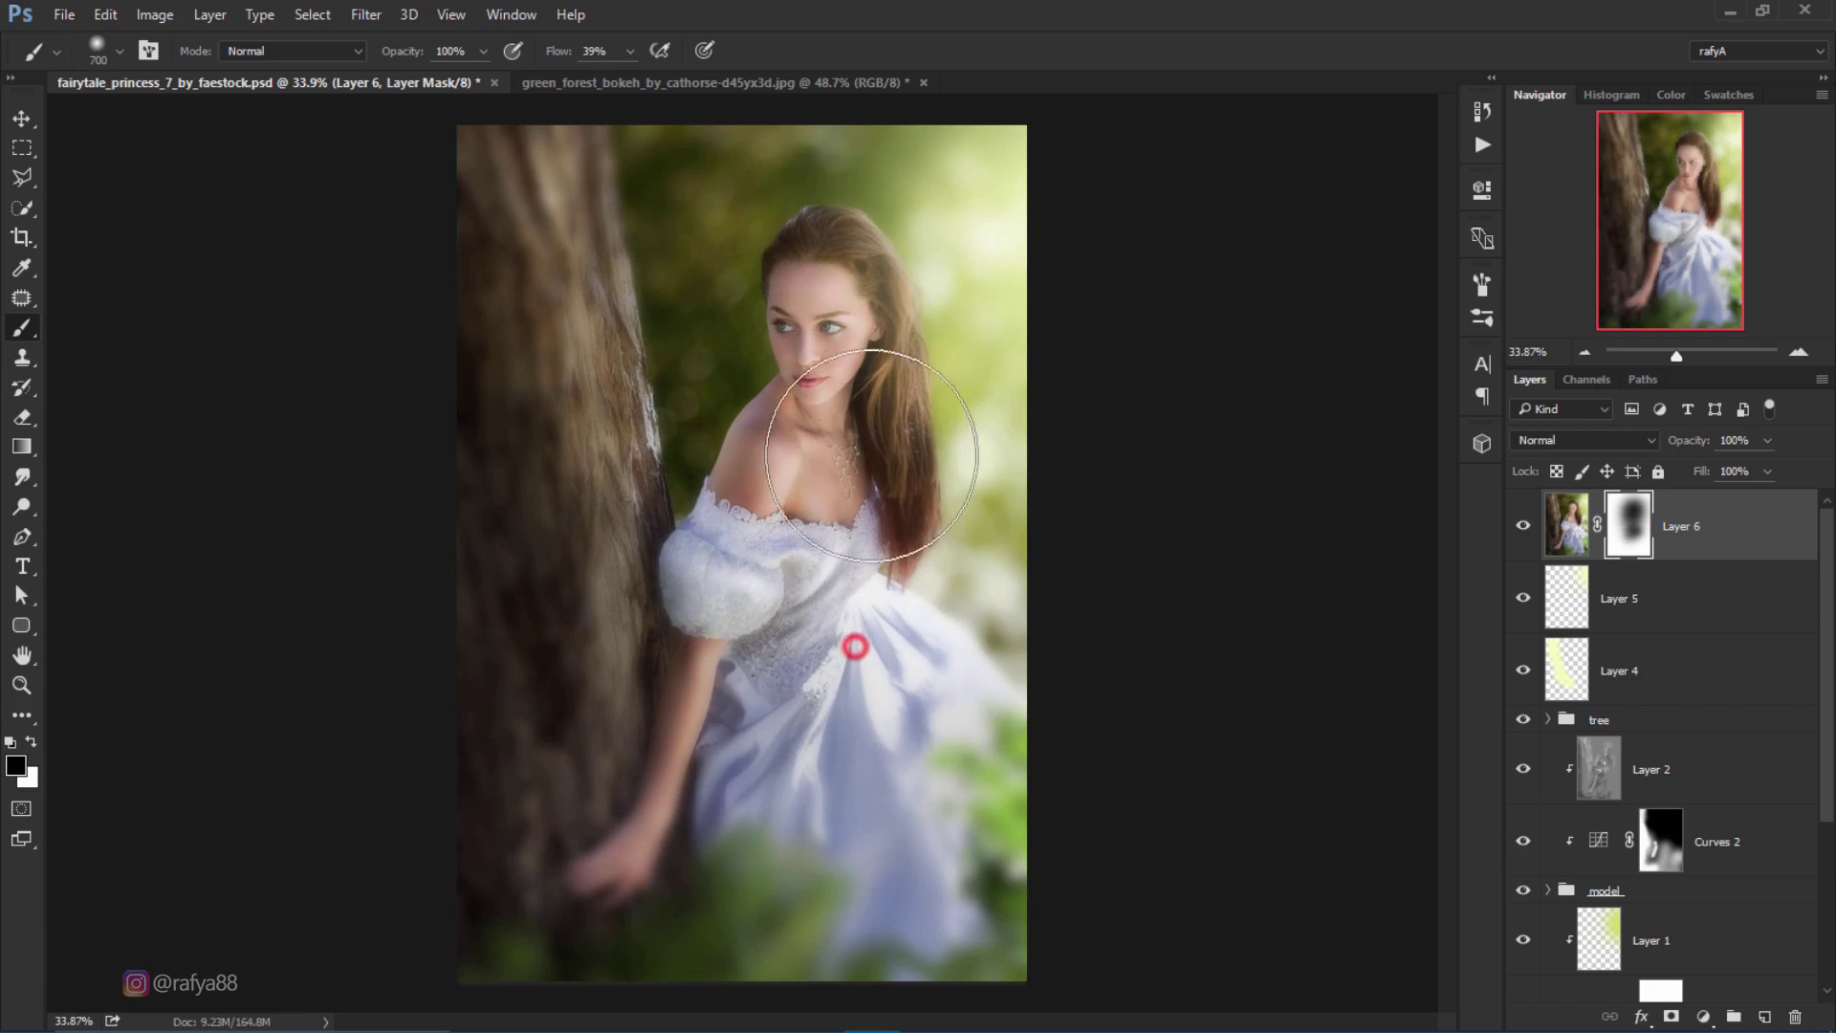
drag(867, 328, 881, 328)
mouse_move(877, 263)
mouse_down()
mouse_move(779, 385)
mouse_move(554, 184)
mouse_move(561, 287)
mouse_move(625, 481)
mouse_move(644, 656)
mouse_move(561, 472)
mouse_move(513, 204)
mouse_move(553, 203)
mouse_move(639, 820)
mouse_move(688, 814)
mouse_move(705, 841)
mouse_move(668, 778)
mouse_up()
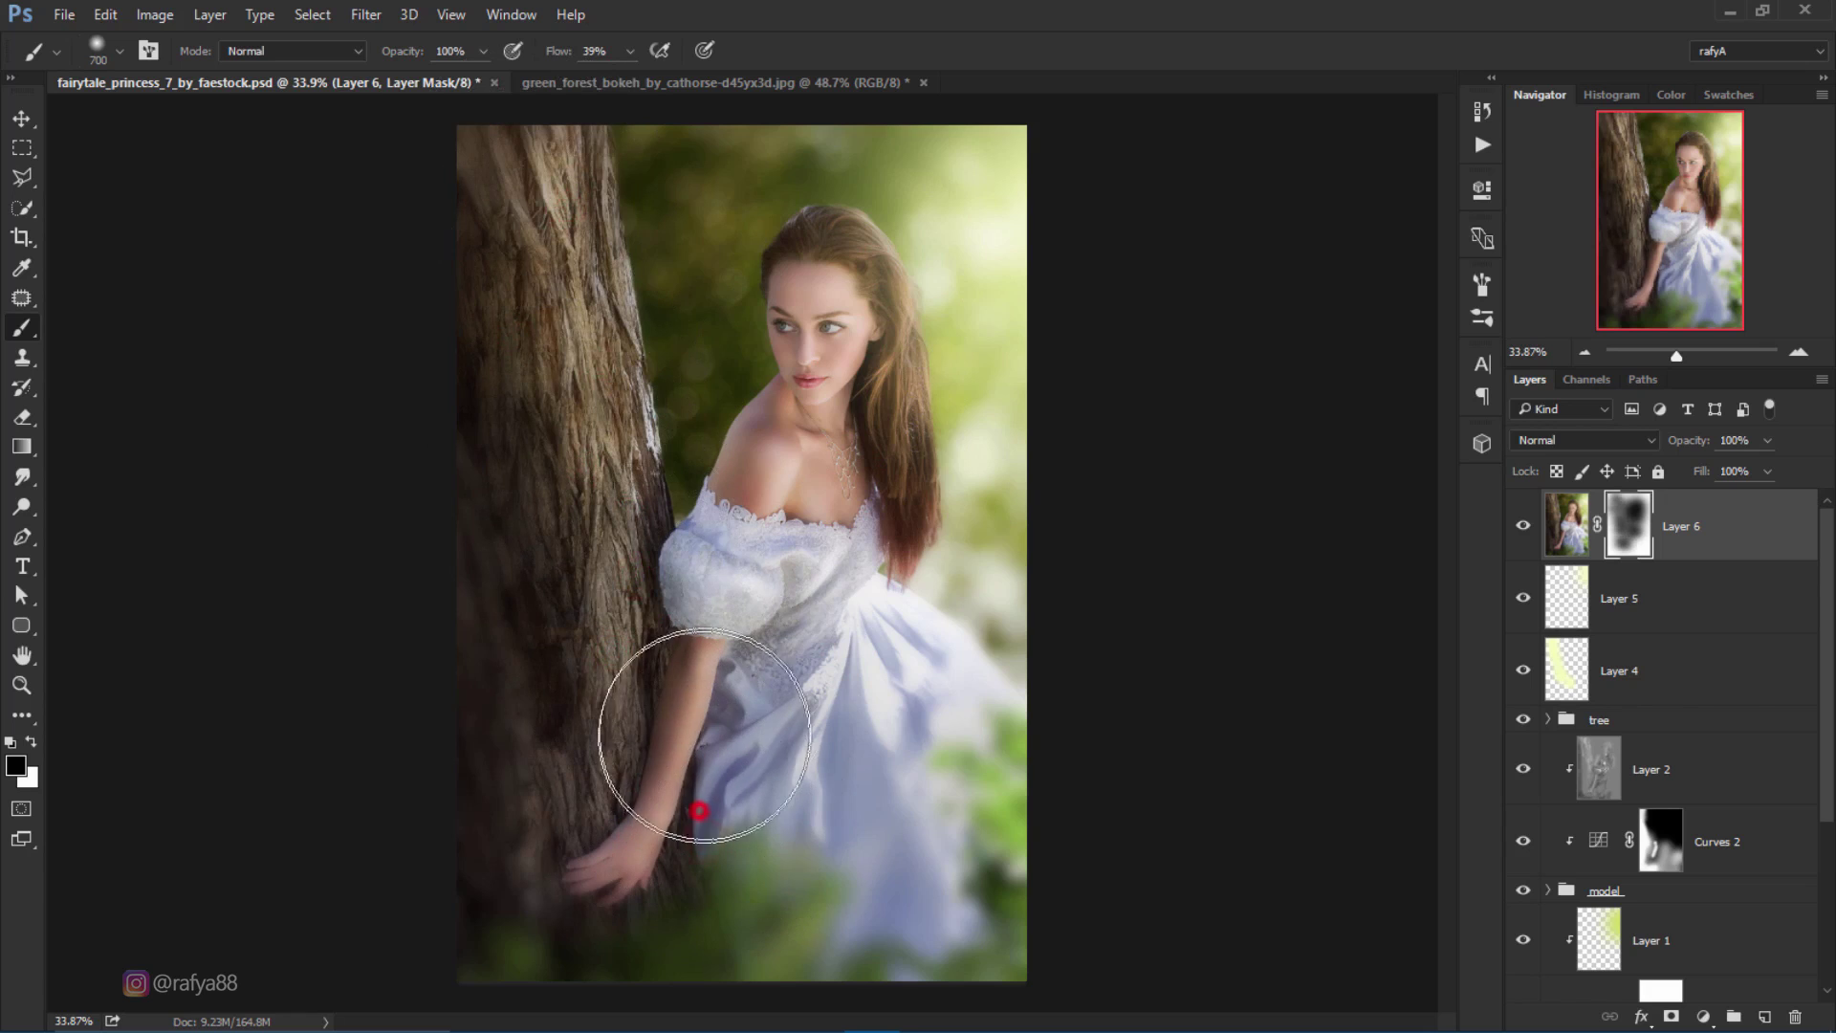
Step: At 58% brush opacity, restore the sharp bark on the trunk and compare the result
drag(409, 51, 382, 56)
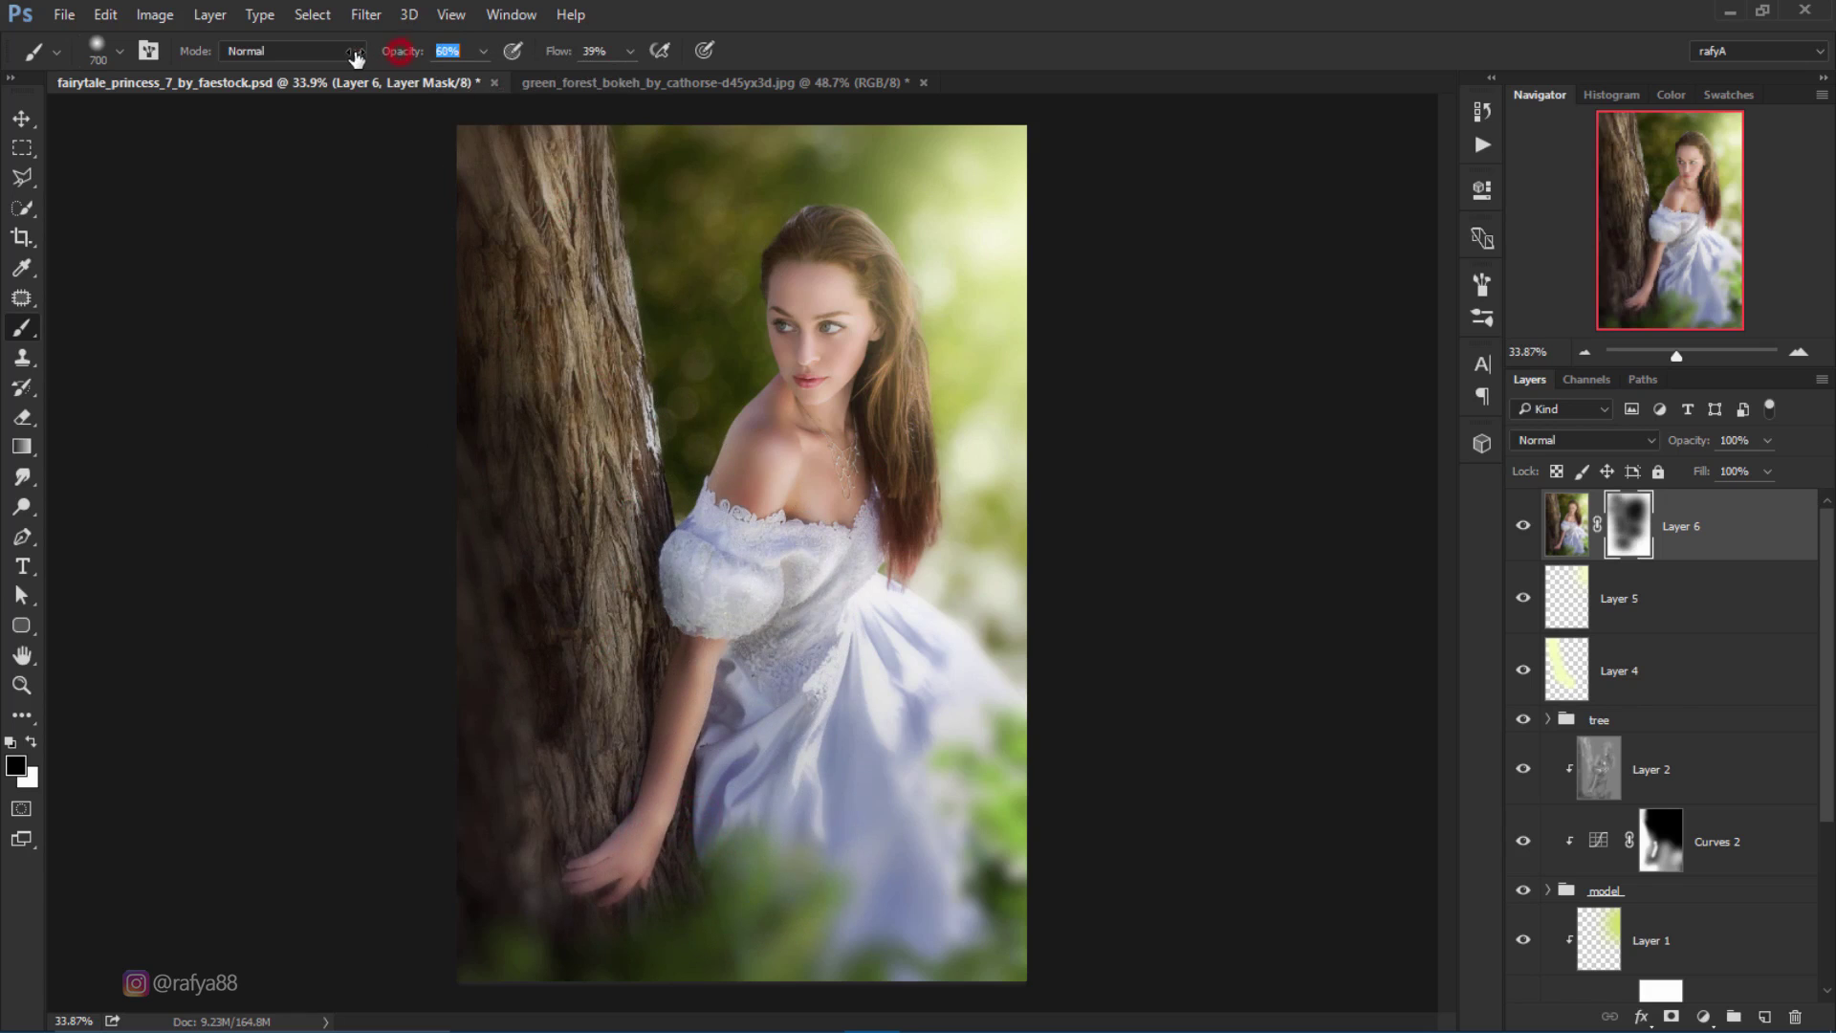
key(bracketleft)
key(bracketright)
key(bracketright)
key(bracketright)
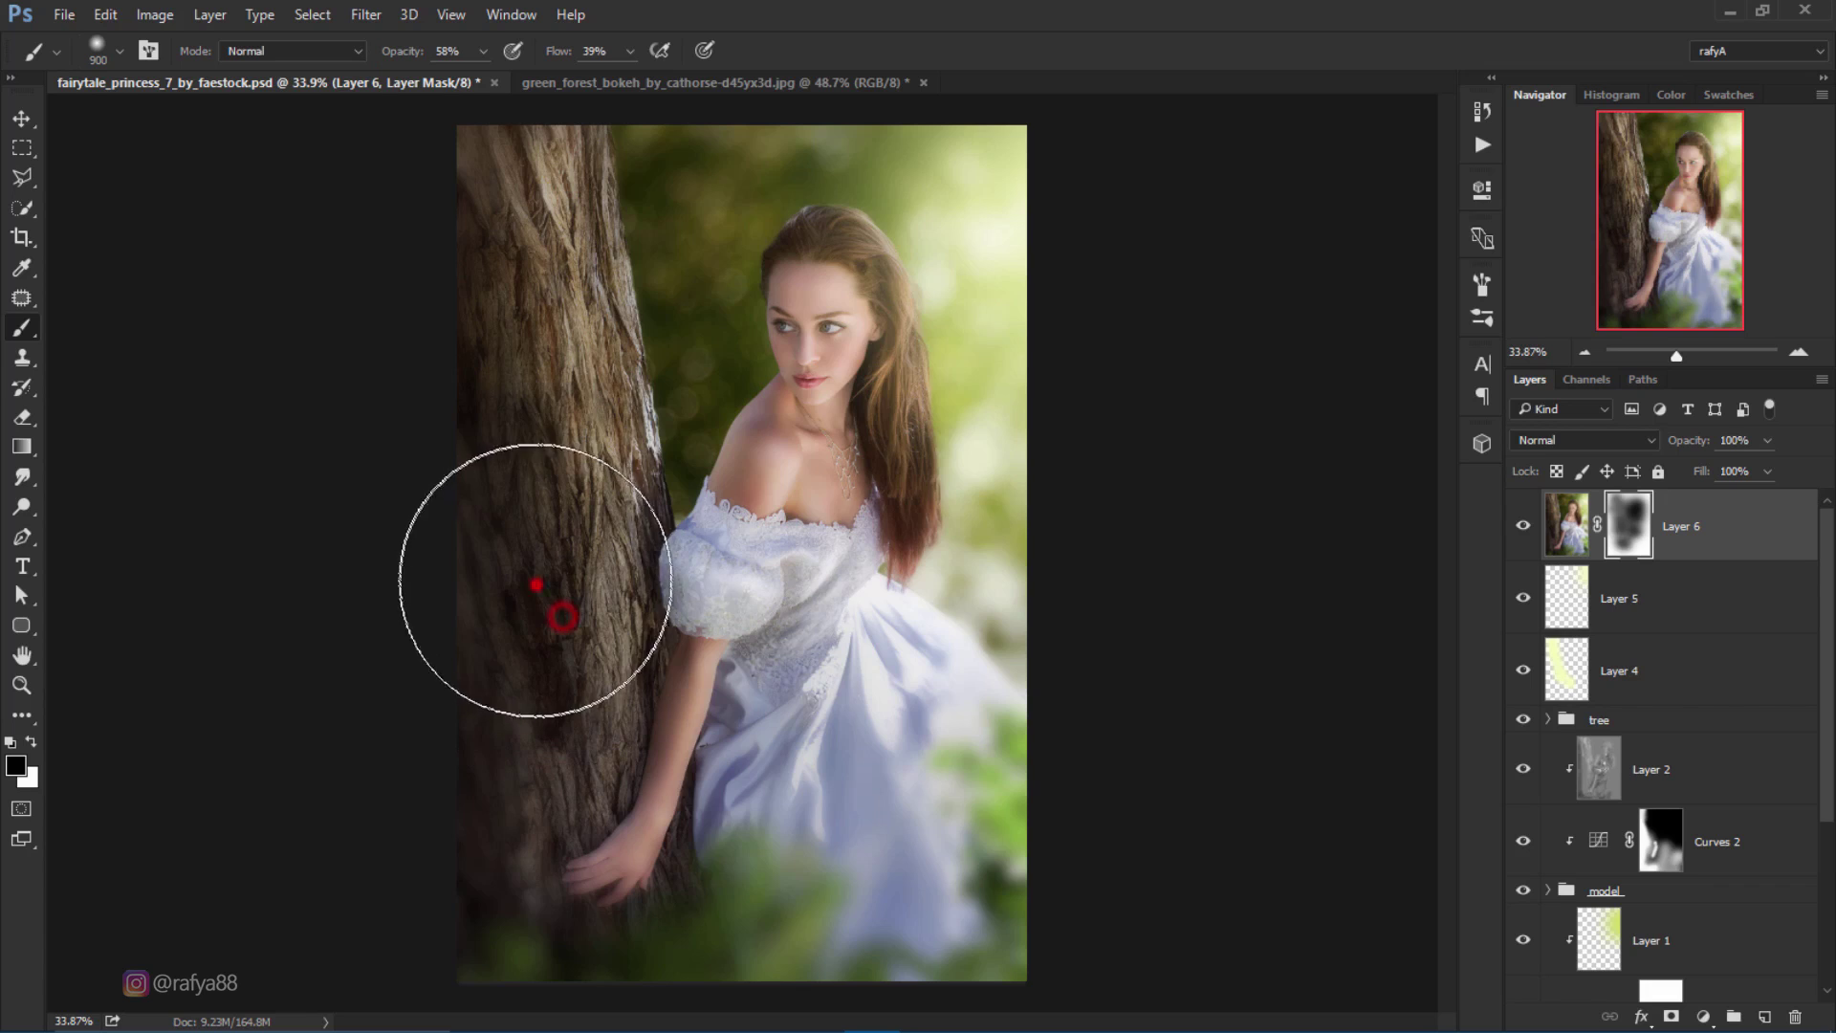
mouse_move(552, 606)
mouse_down()
mouse_move(589, 779)
mouse_move(787, 586)
mouse_move(808, 349)
mouse_move(759, 491)
mouse_up()
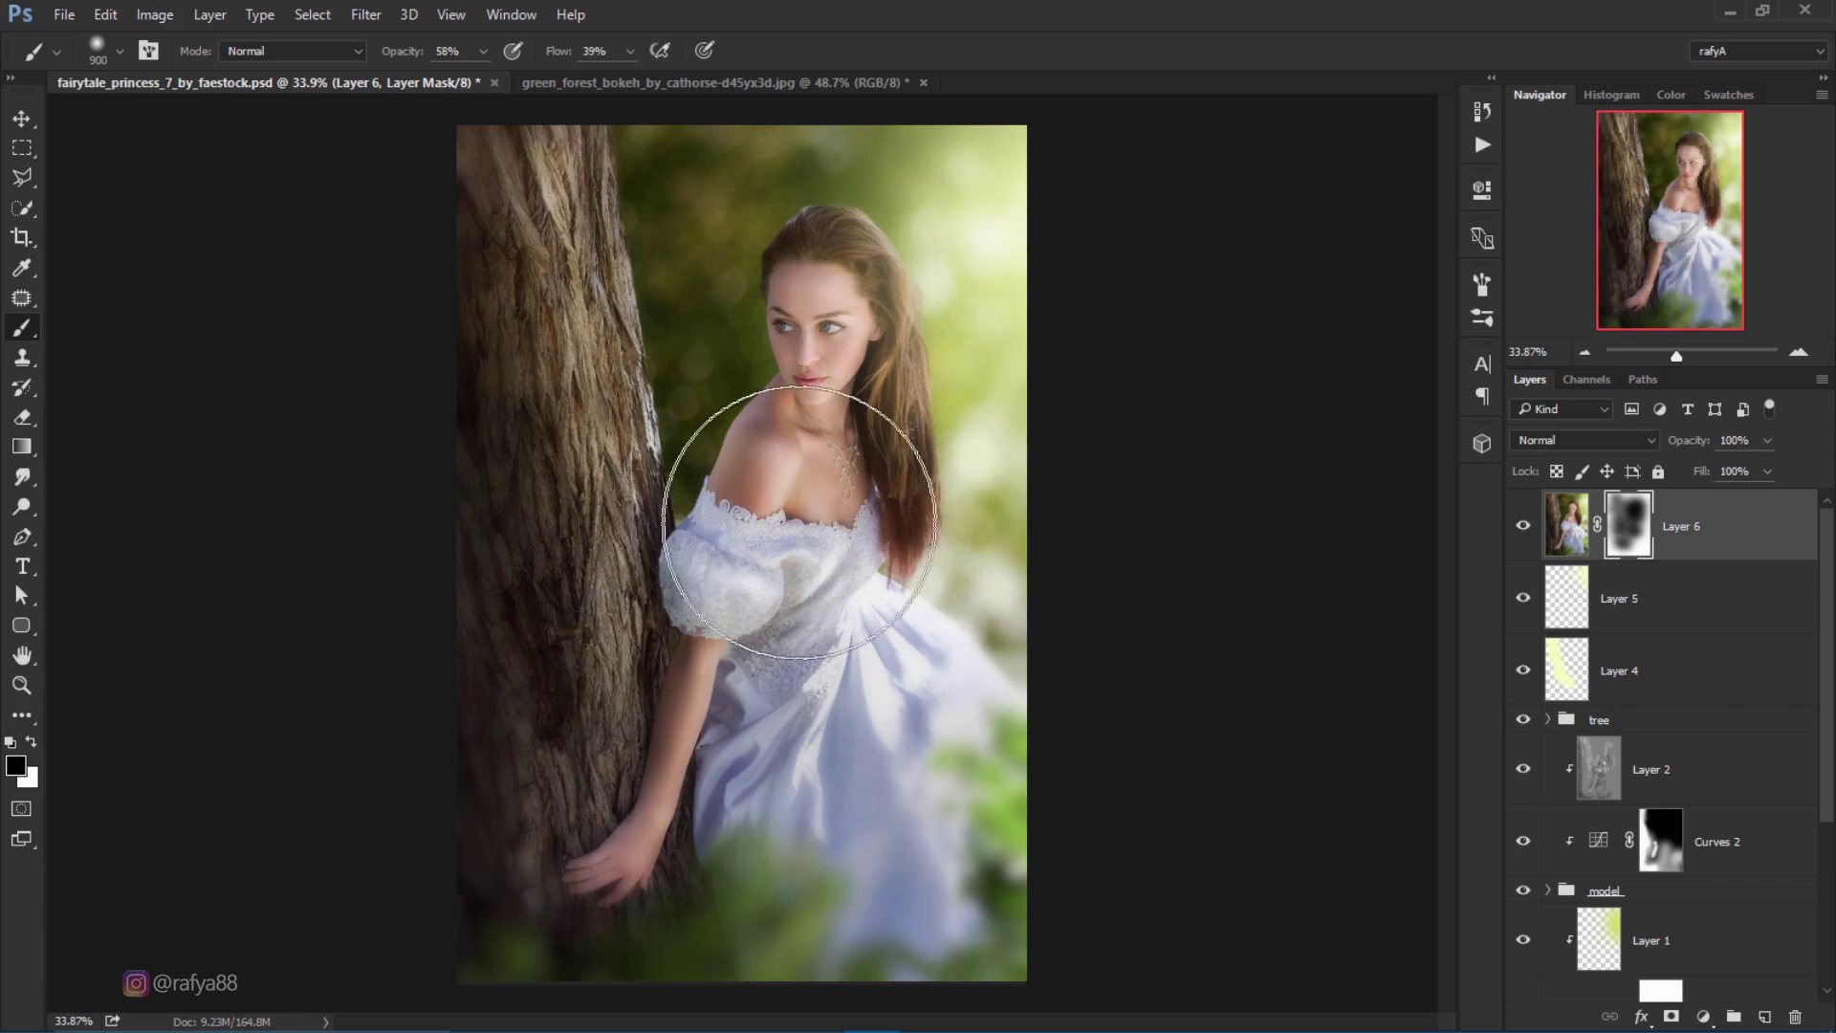
click(1523, 527)
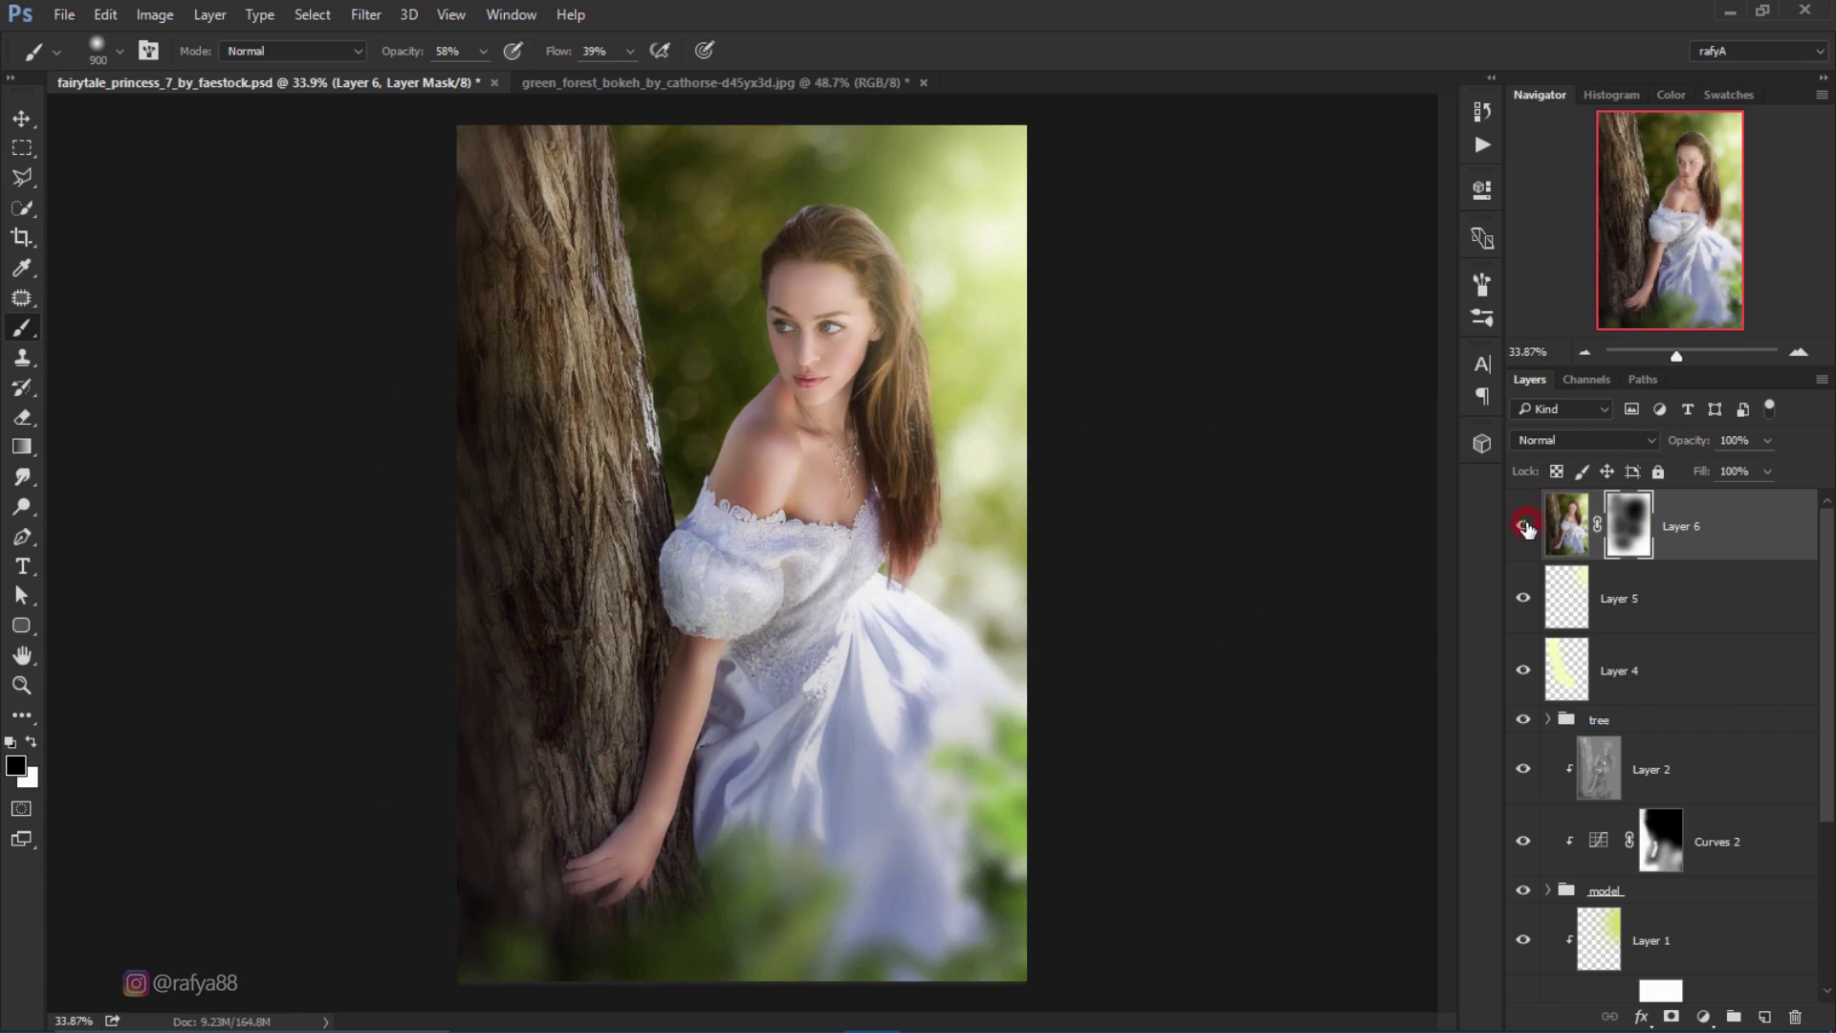
scroll(890, 268, down, 2)
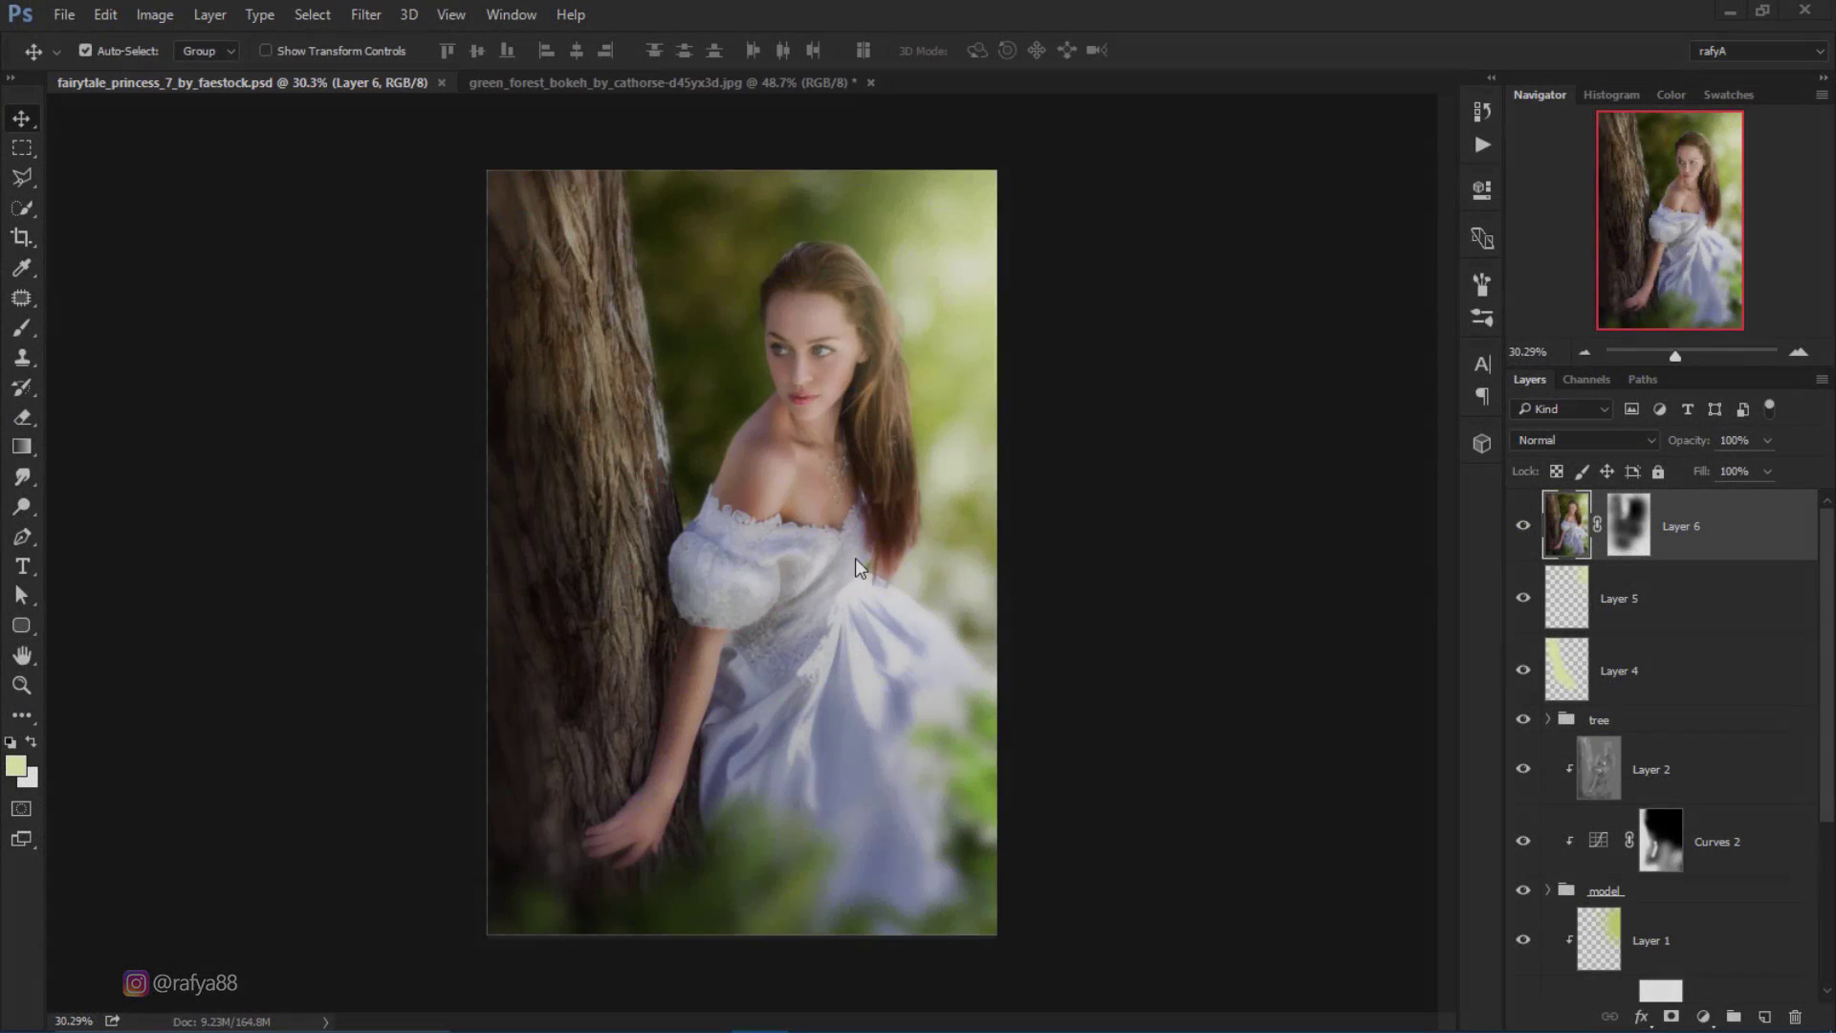
click(1769, 533)
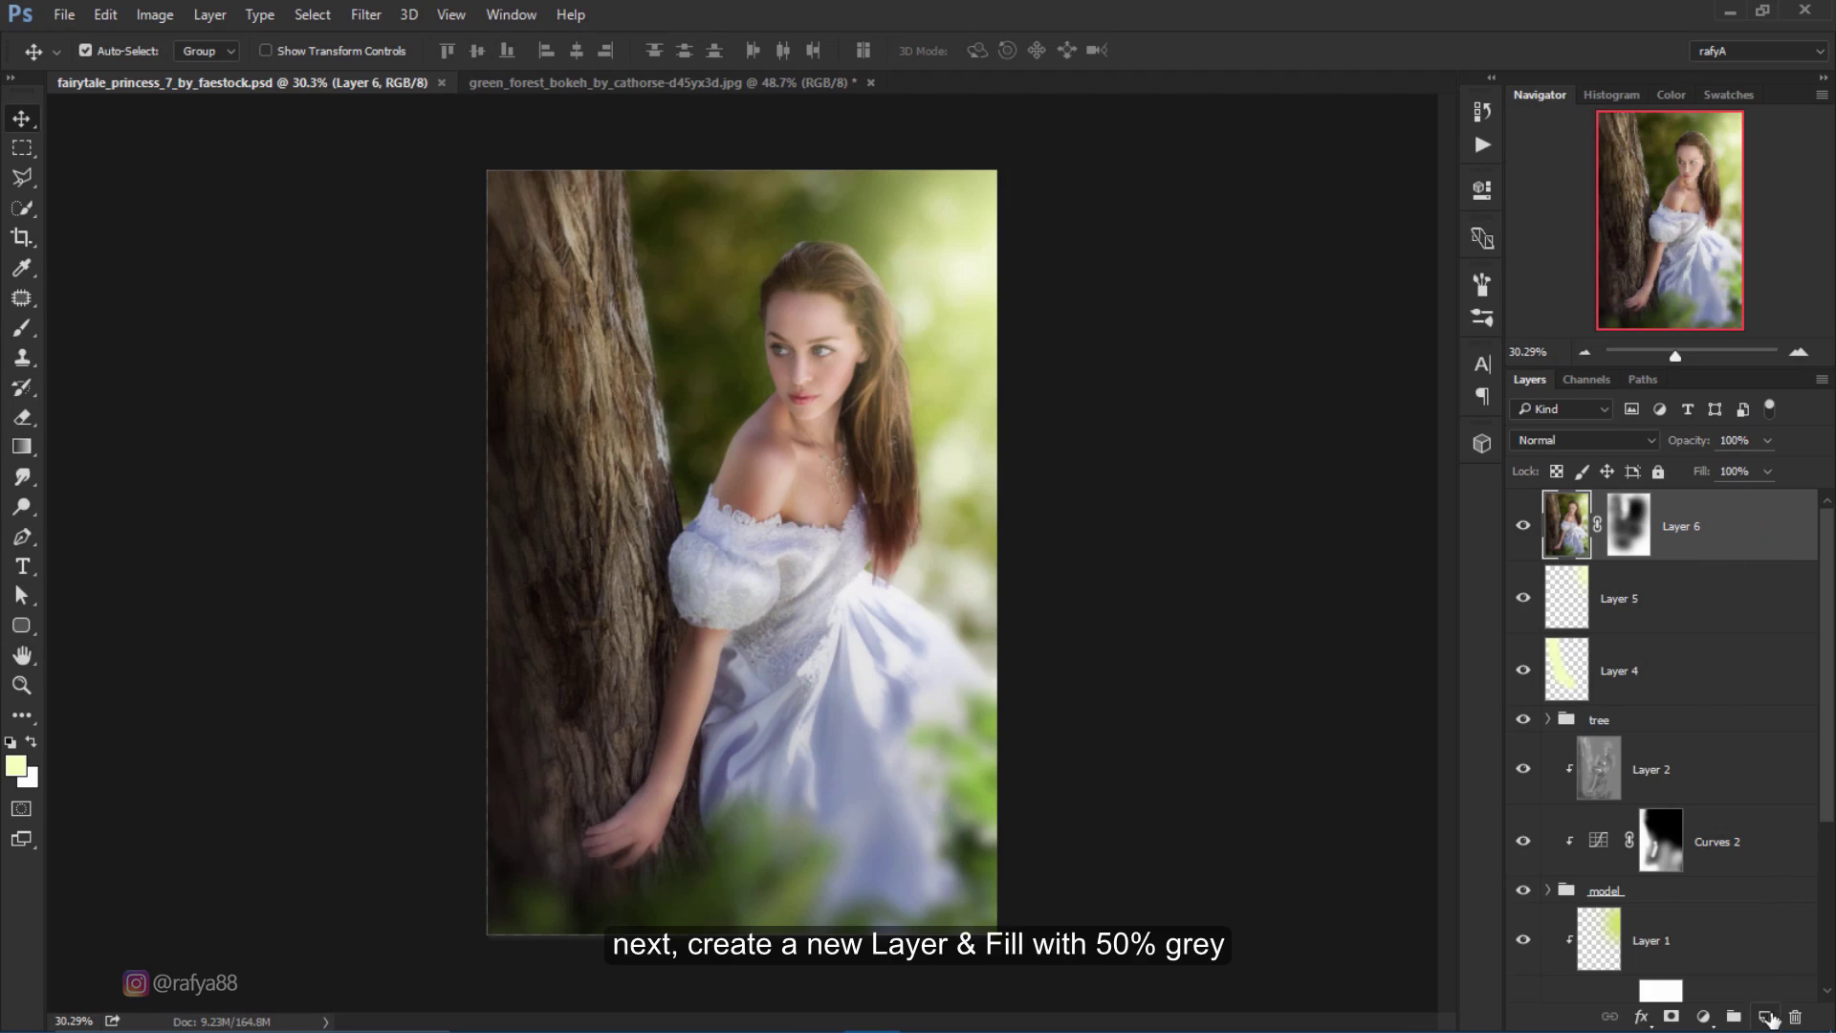
Step: Add a new Layer 7 filled with 50% Gray
click(1768, 1016)
scroll(712, 590, up, 1)
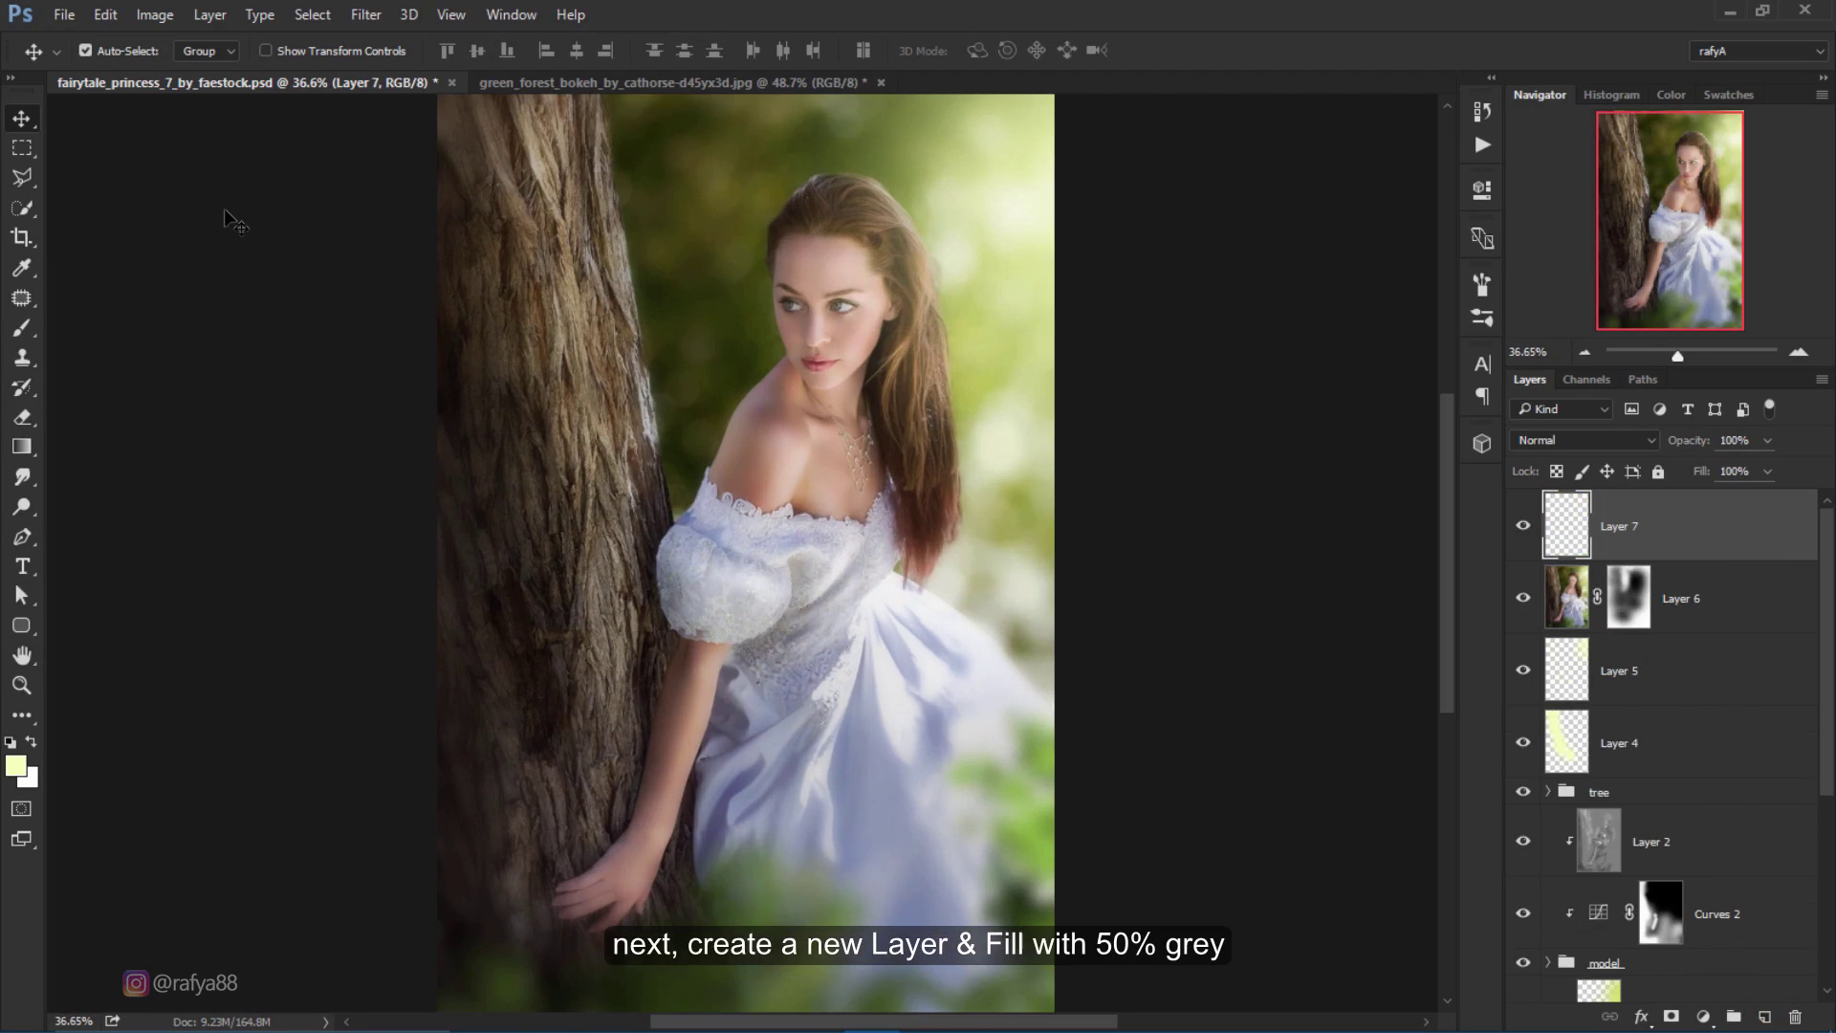
click(110, 16)
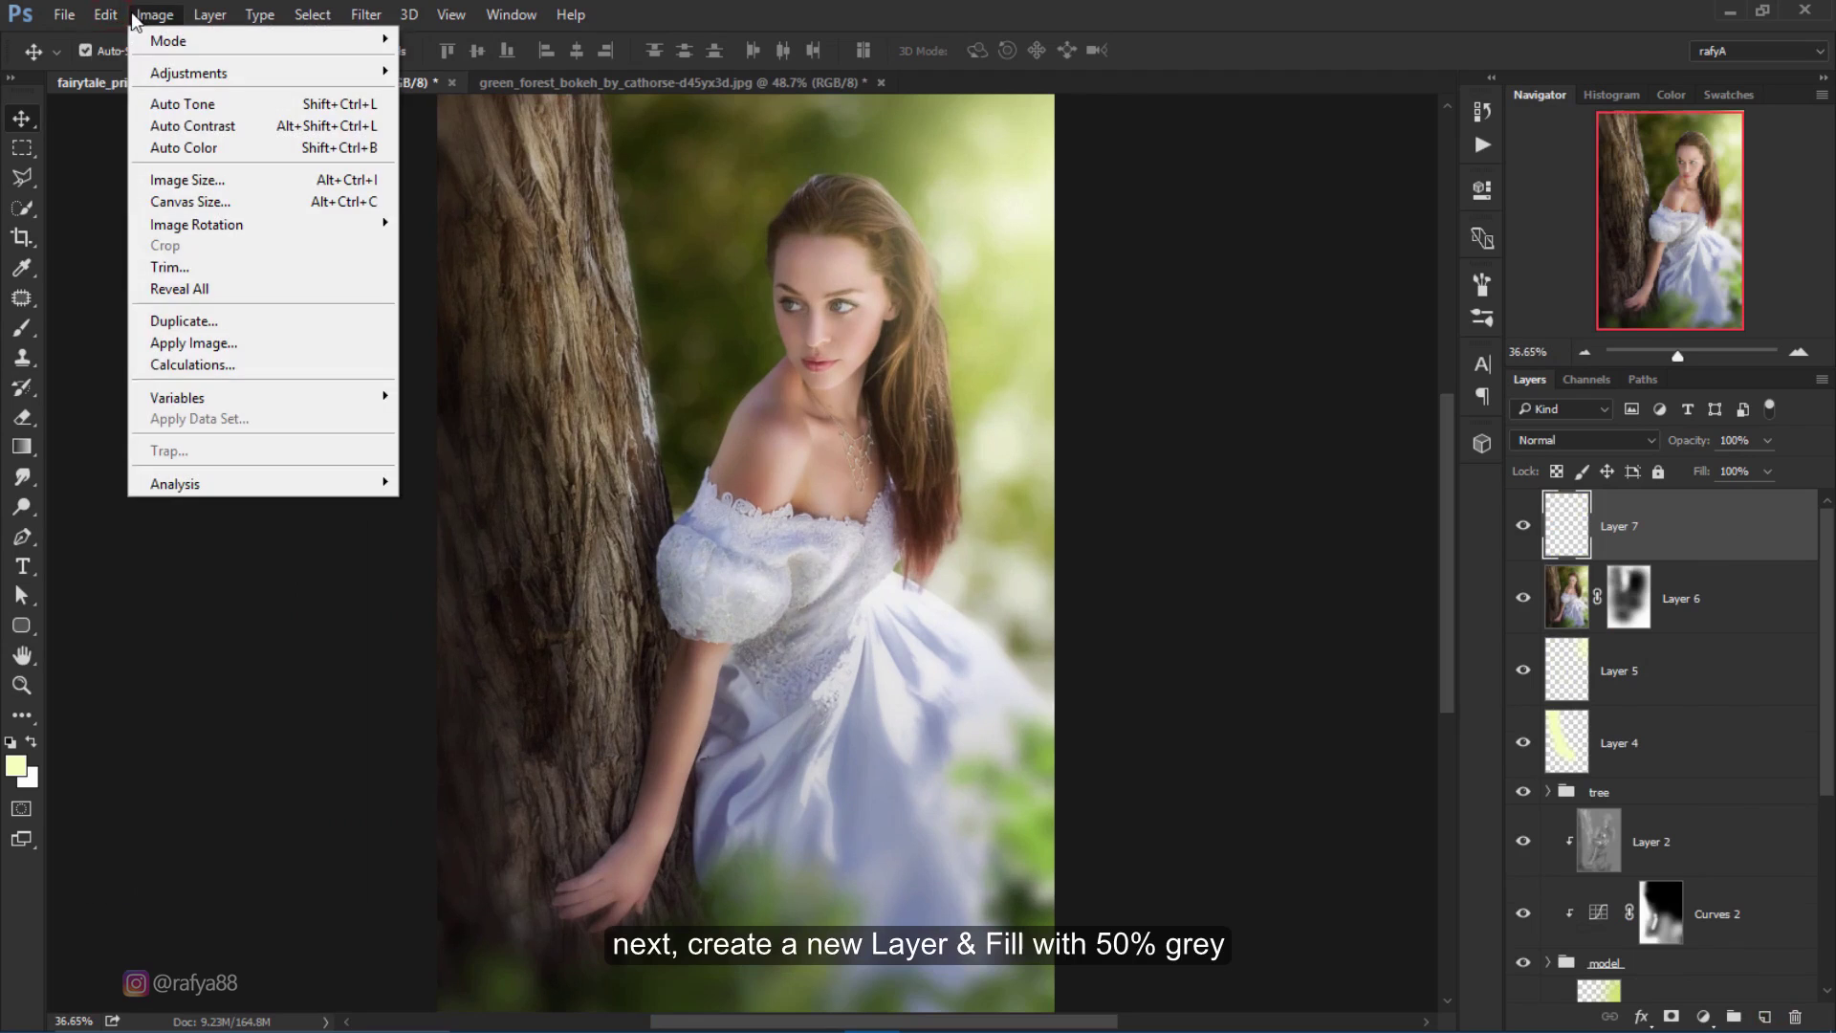
click(179, 342)
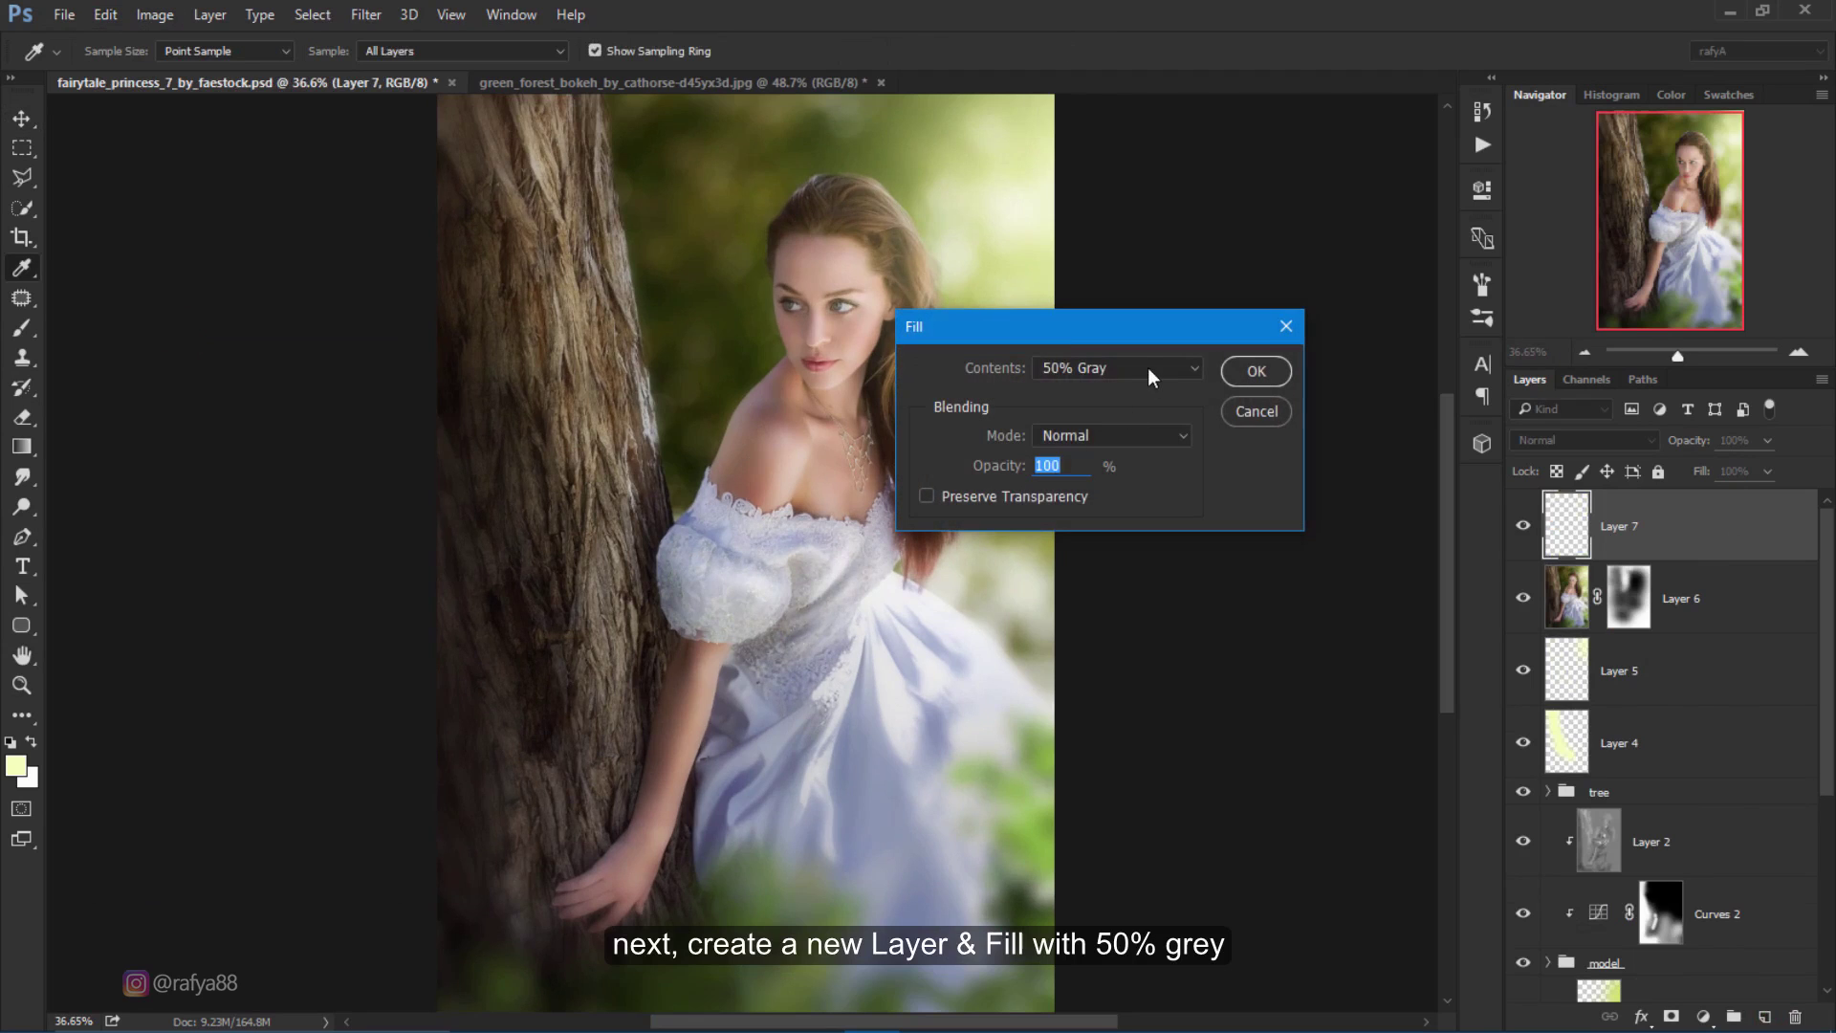
click(1114, 367)
click(1109, 528)
click(1269, 373)
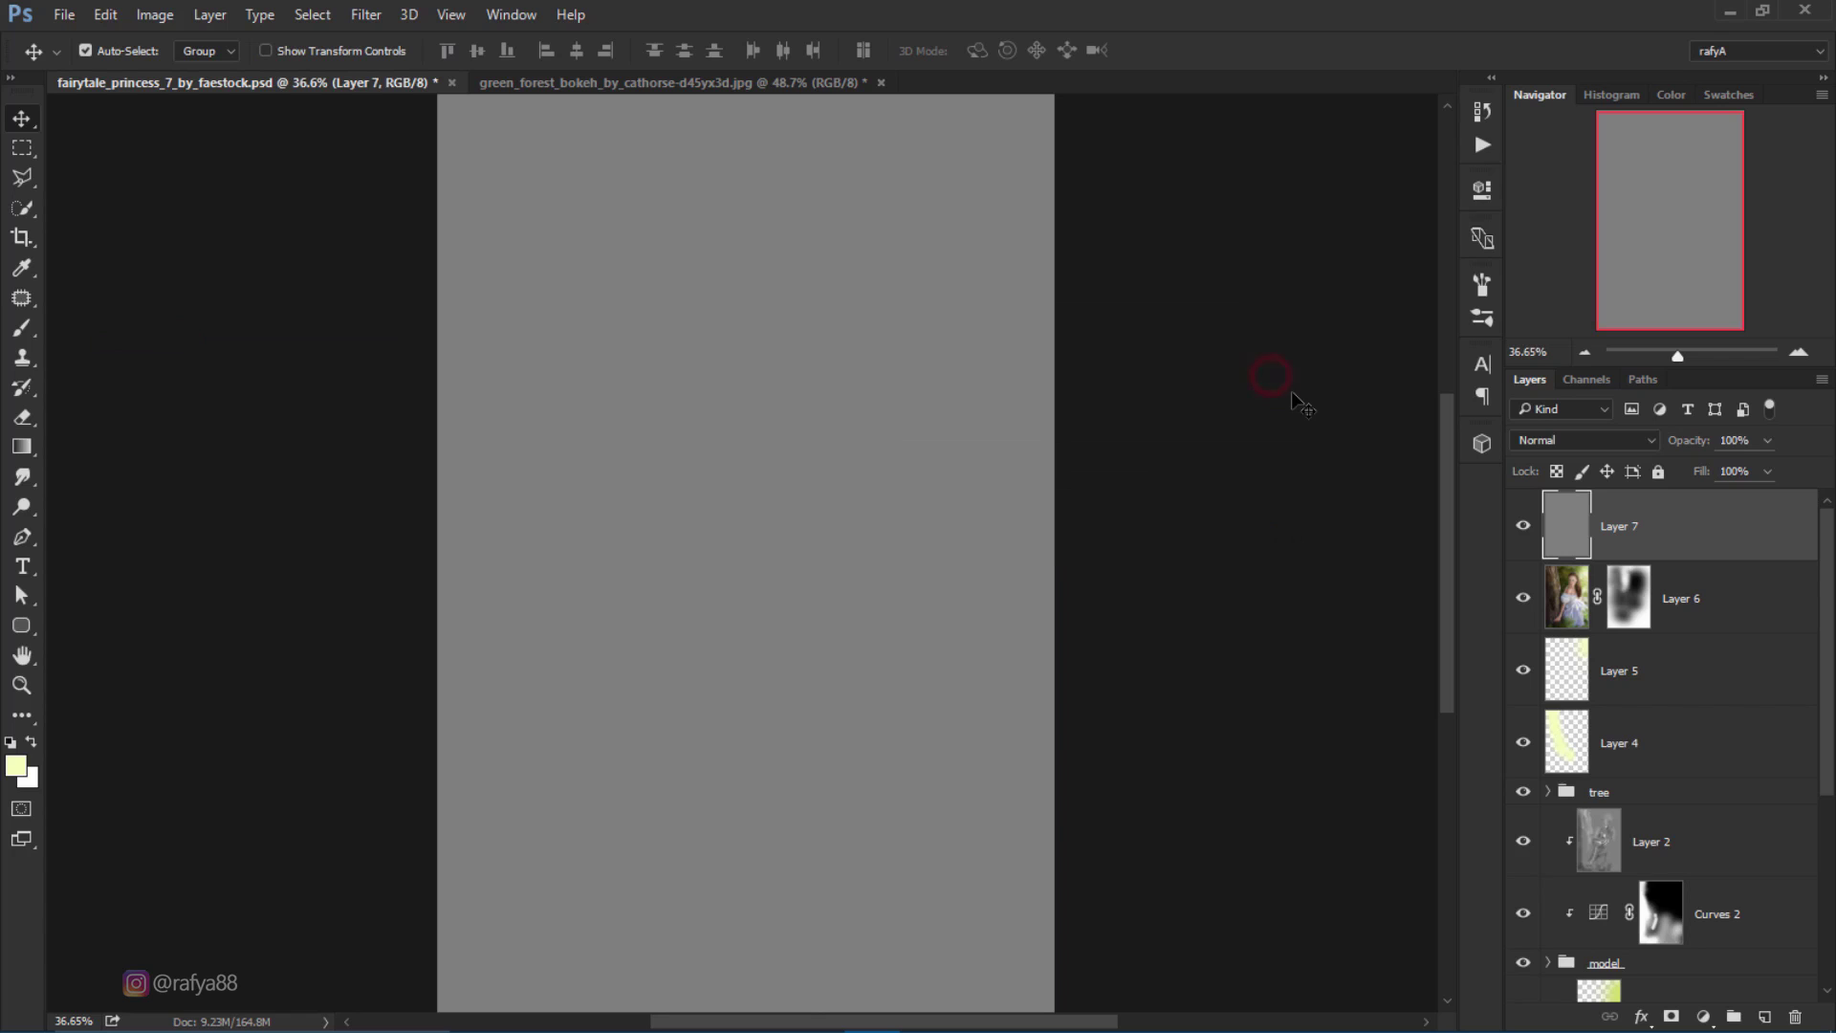
Step: Apply Add Noise at 6.30% to the gray layer
click(366, 15)
mouse_move(382, 332)
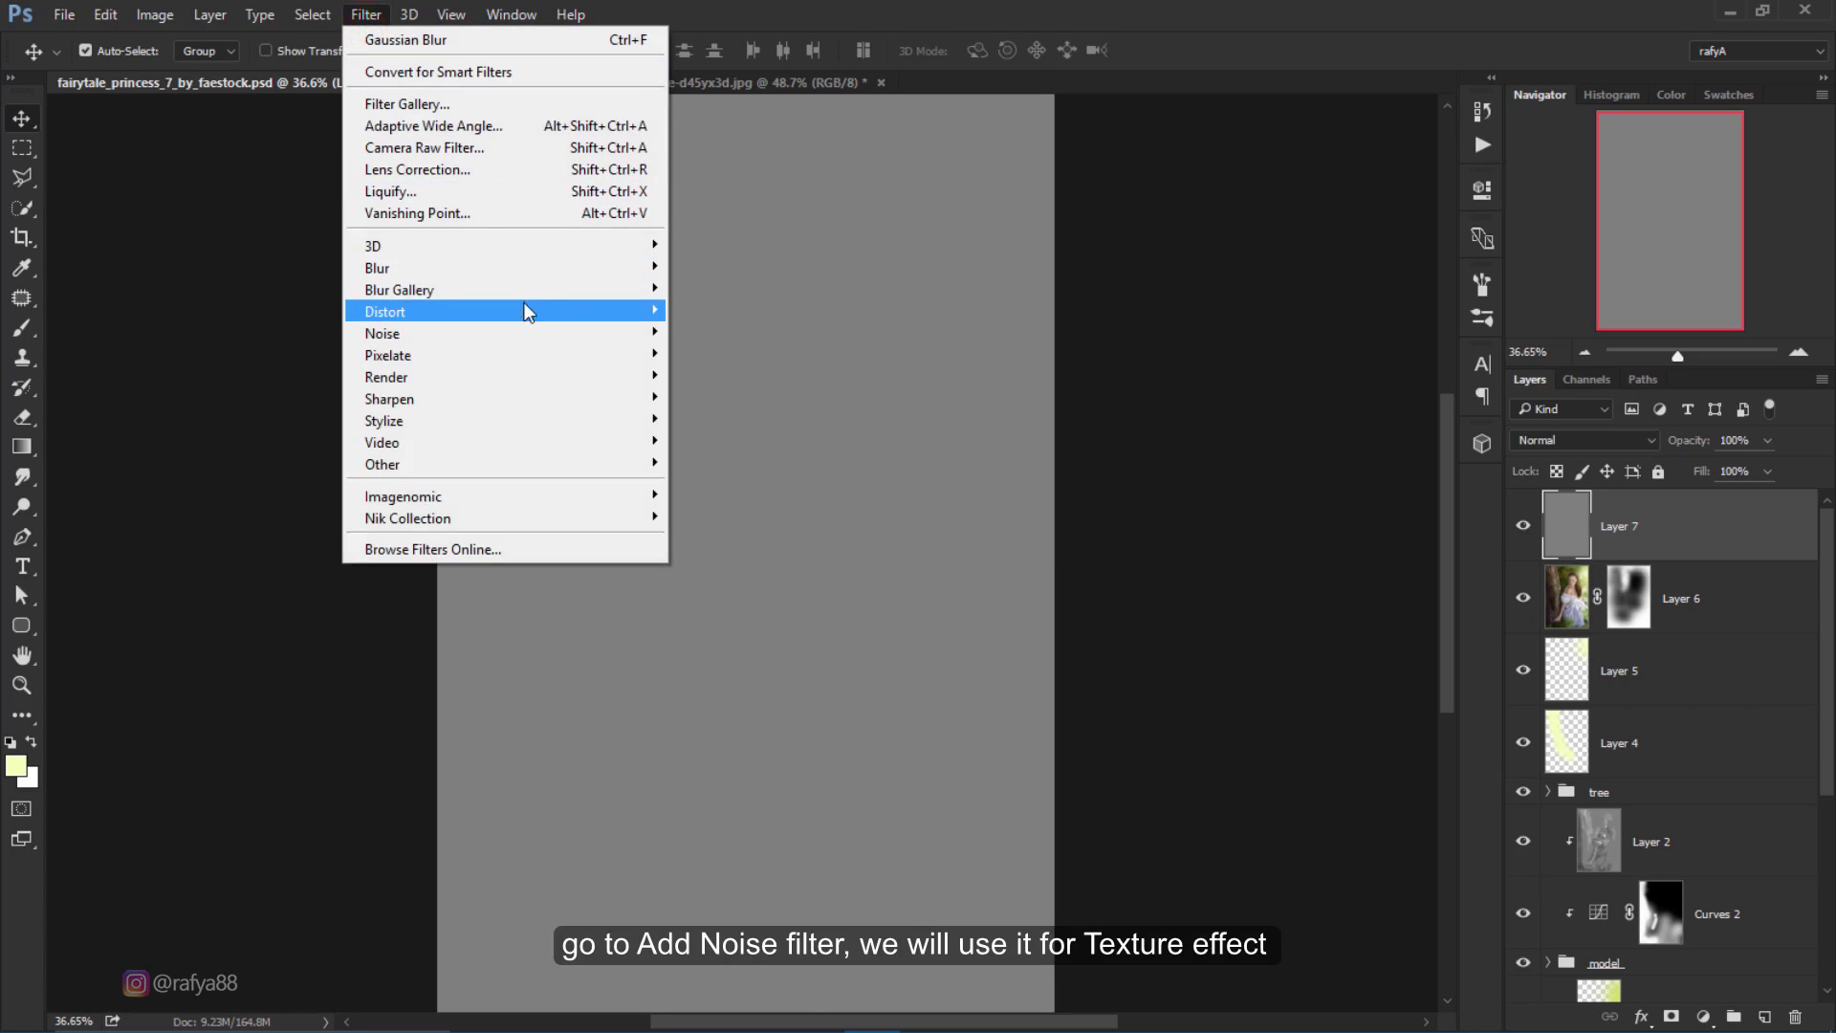
click(708, 333)
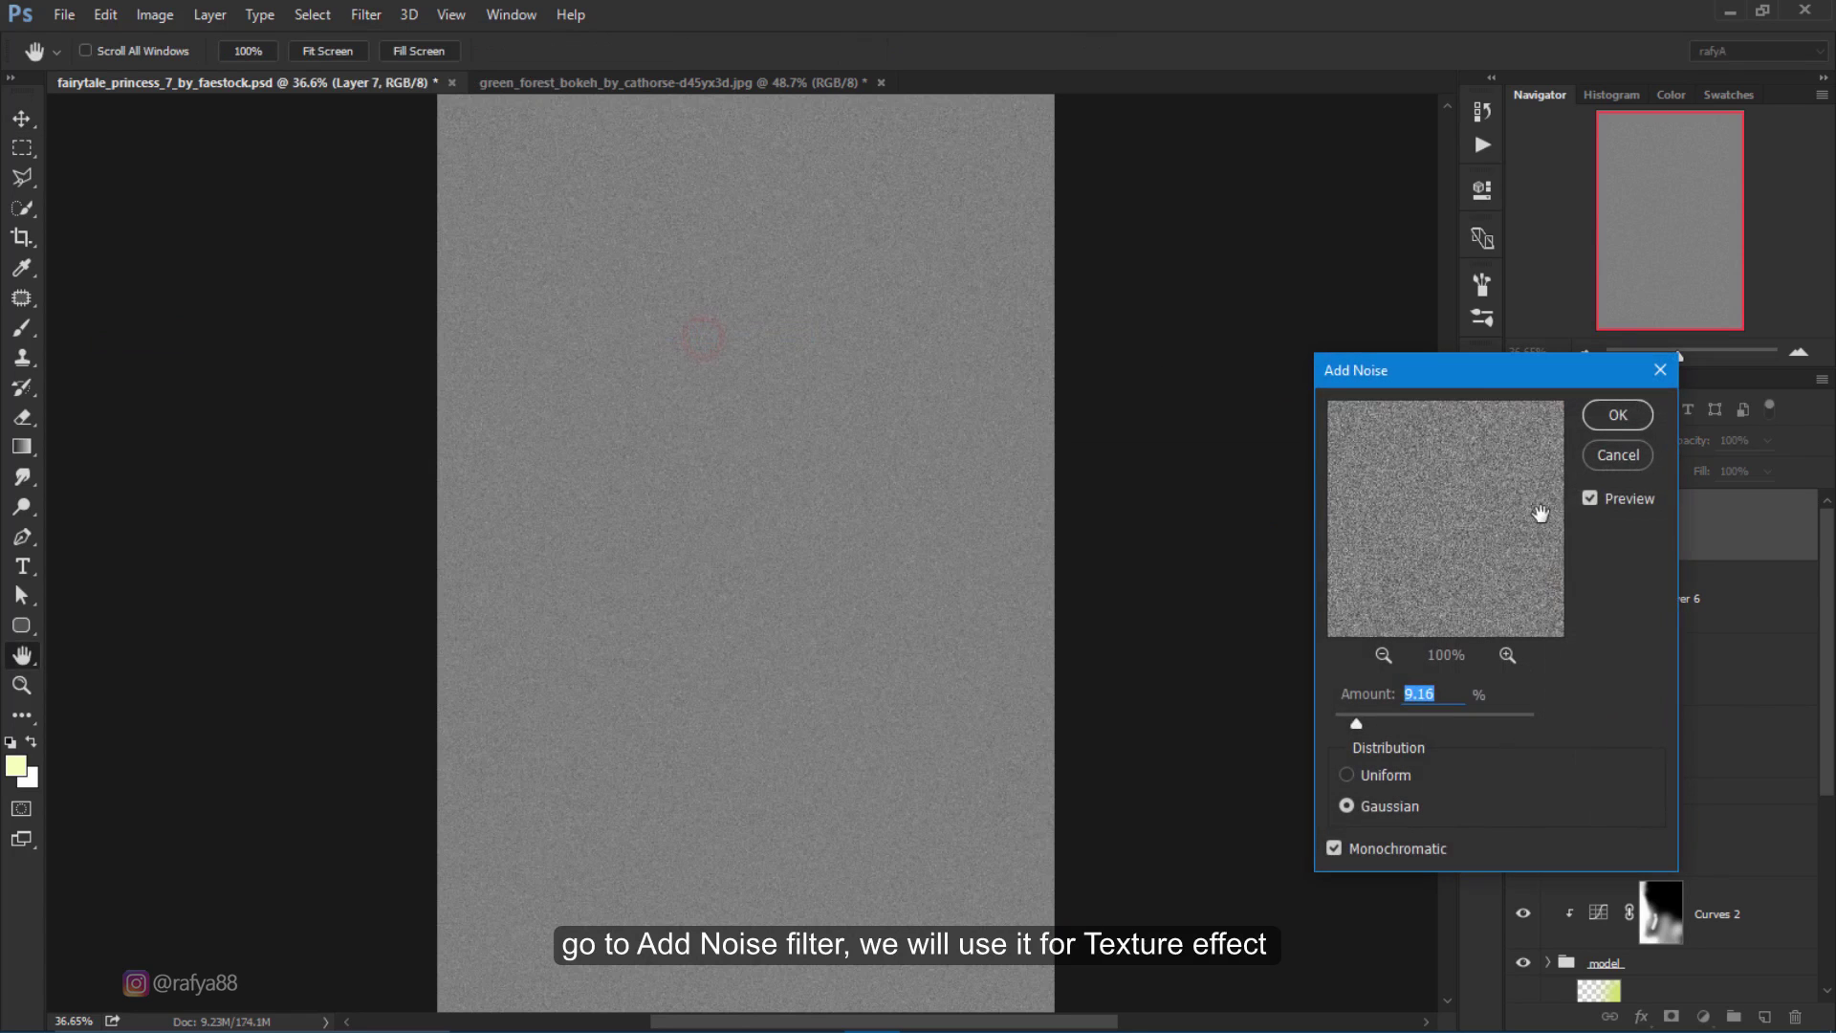
drag(1353, 717, 1350, 717)
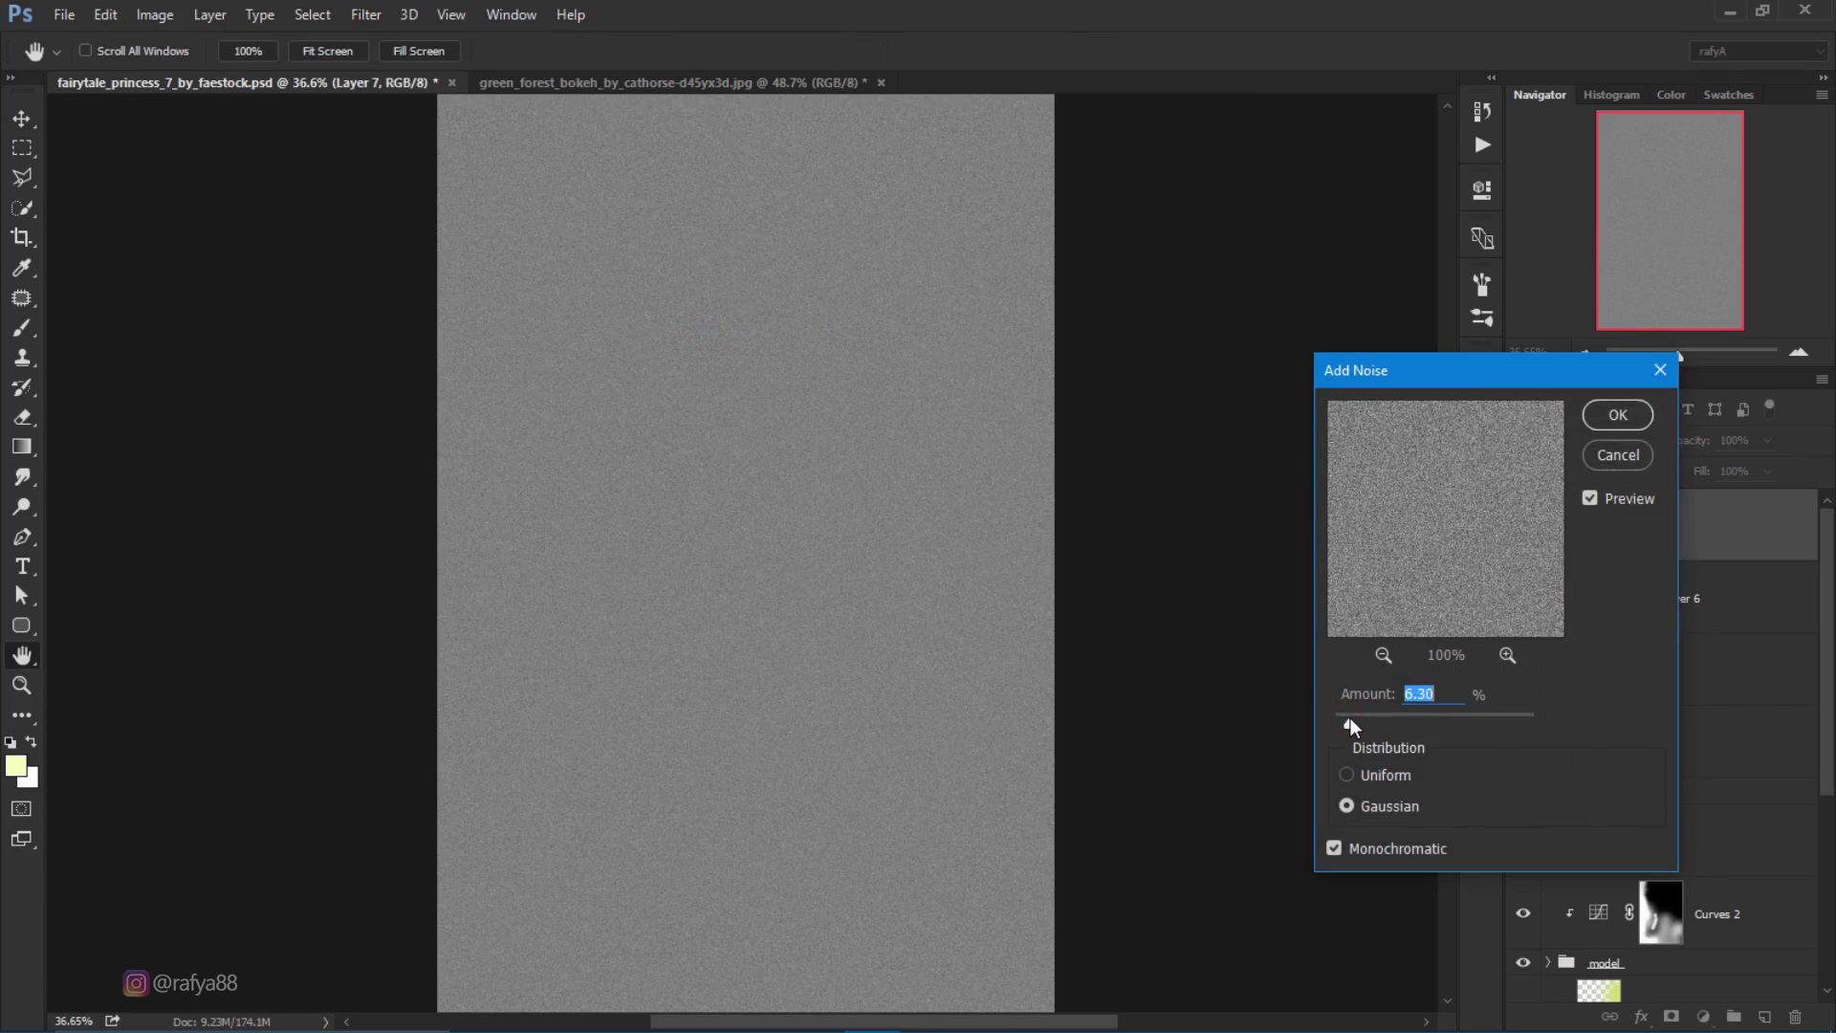
click(1617, 414)
key(v)
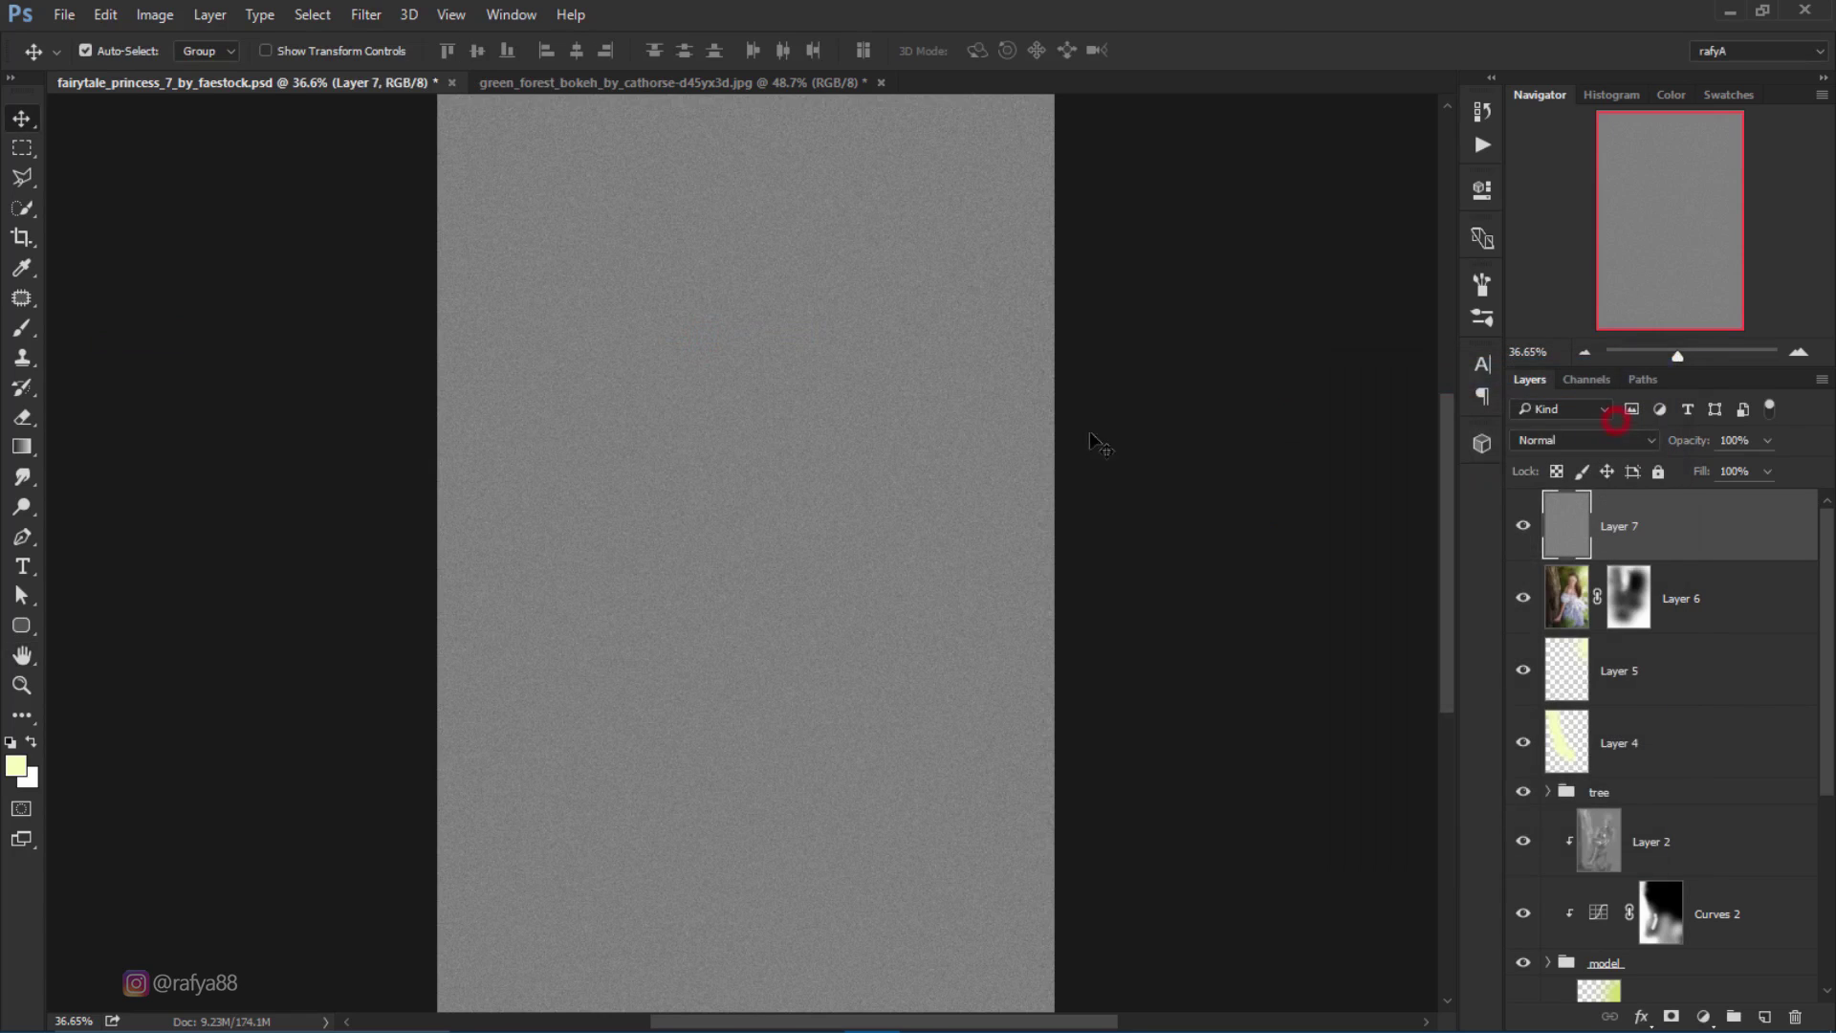
scroll(707, 466, up, 1)
scroll(708, 464, up, 2)
scroll(736, 459, up, 2)
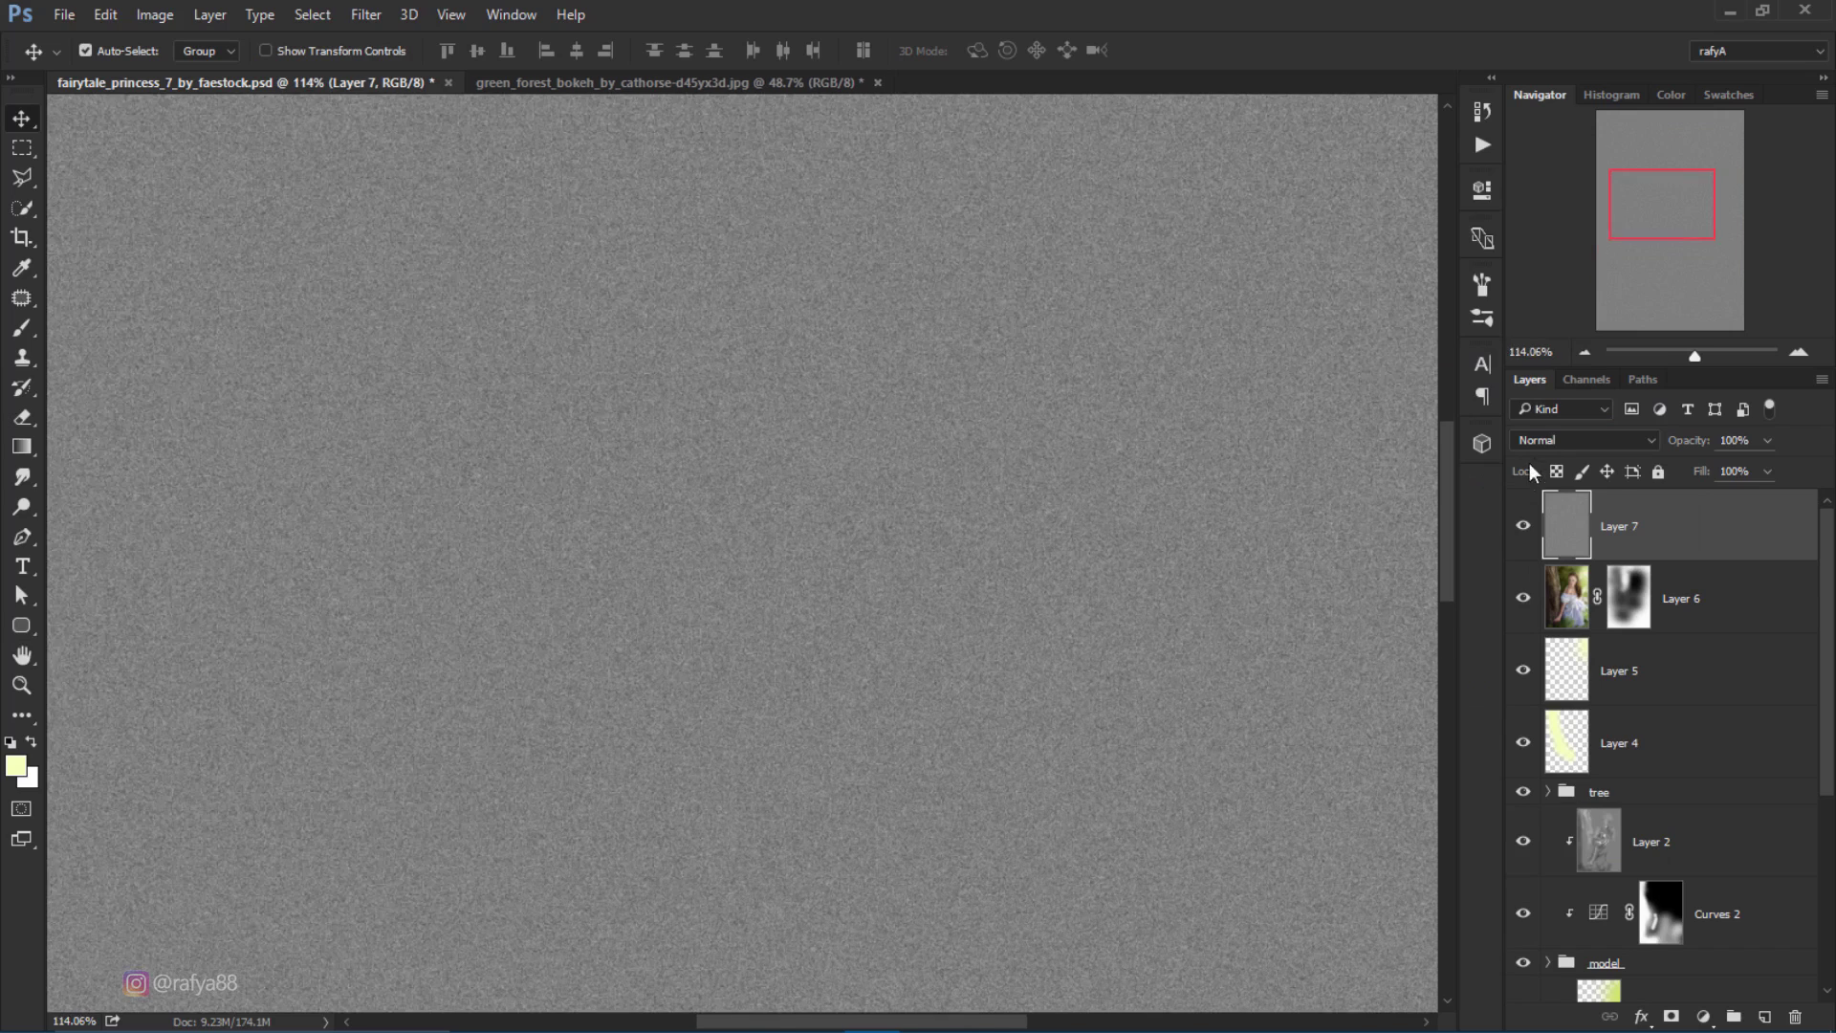
Step: Set the noise layer's blend mode to Overlay
click(1549, 438)
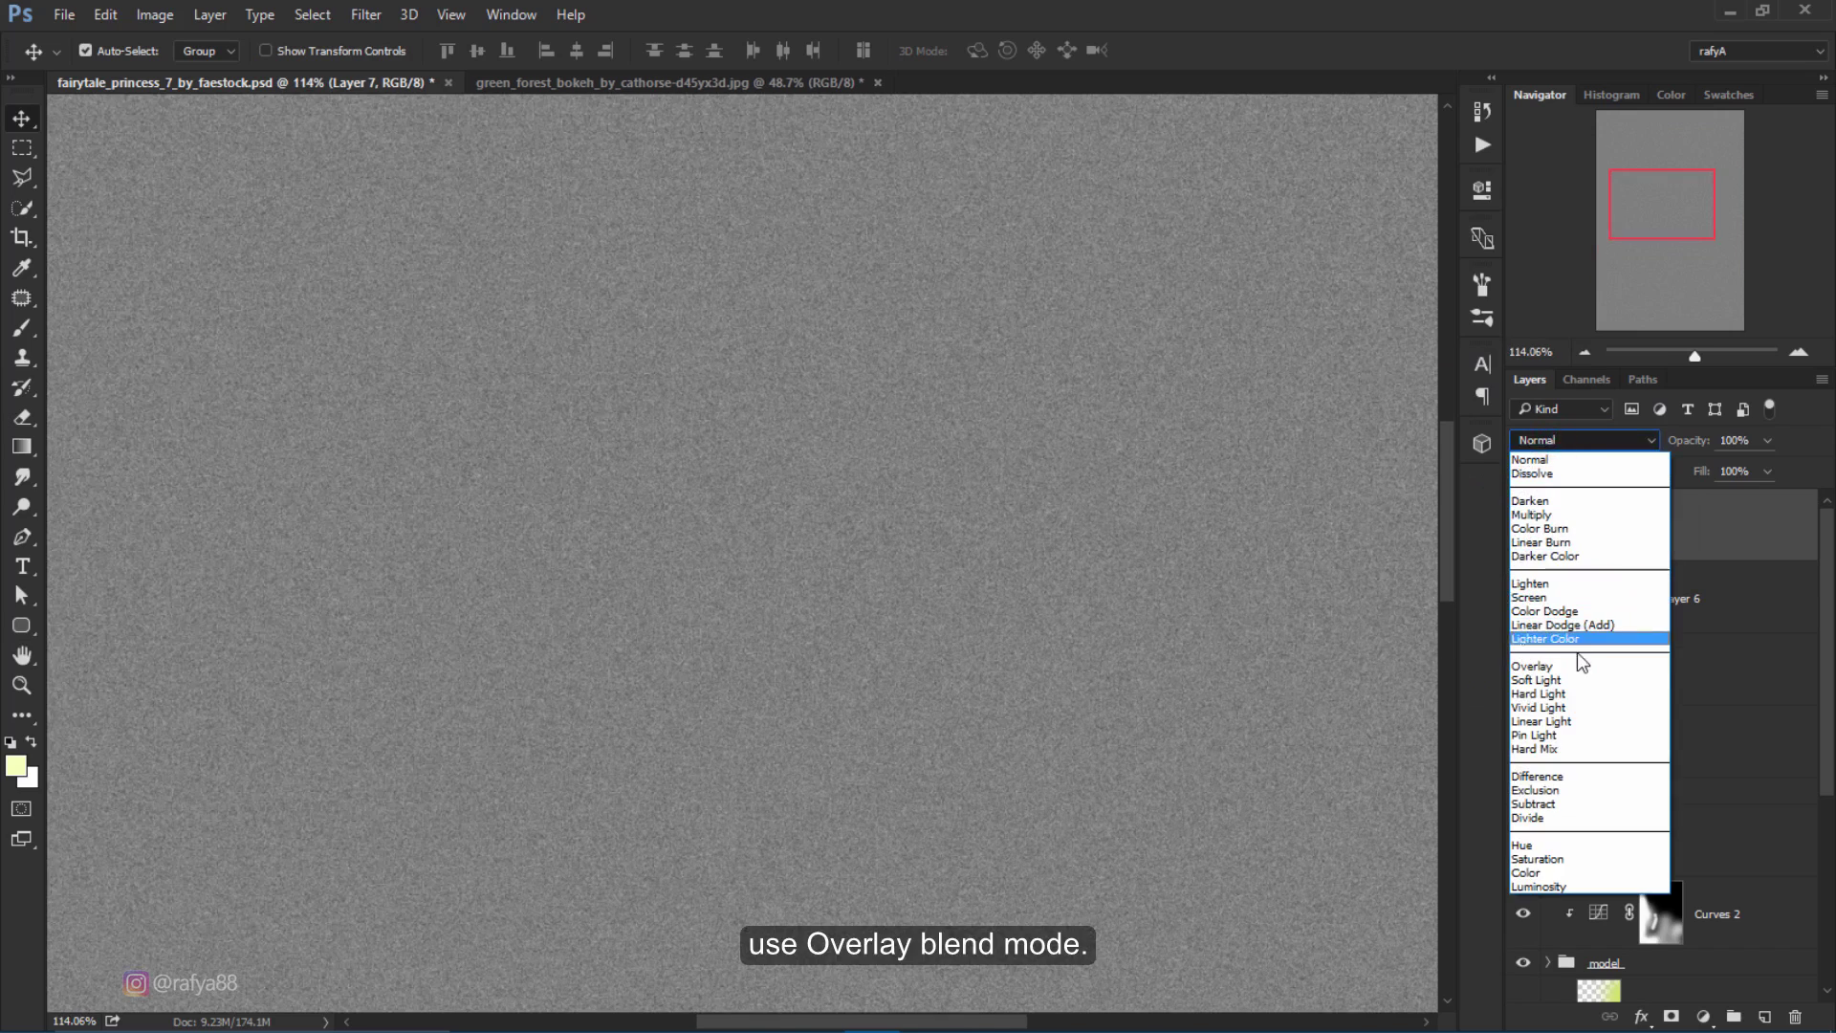
click(1578, 666)
drag(1022, 286, 705, 599)
Step: Soften the noise layer with a 1.7 px Gaussian Blur
click(366, 14)
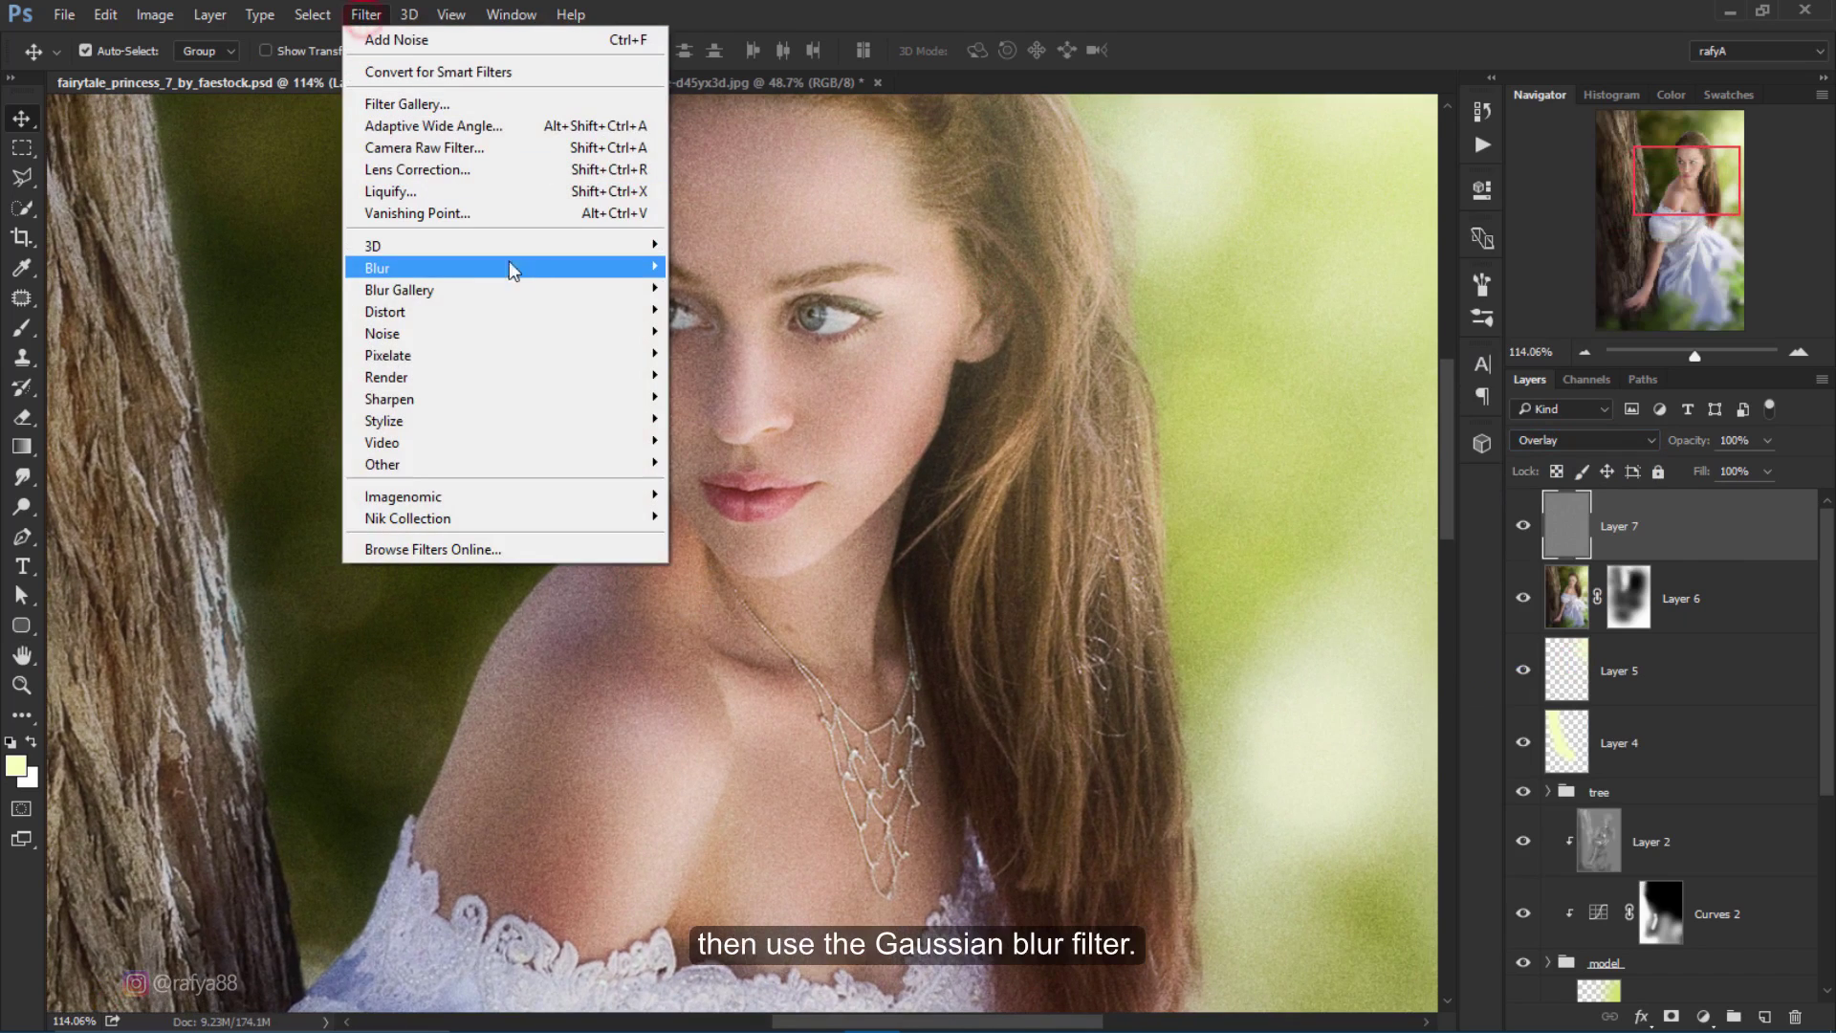
mouse_move(430, 463)
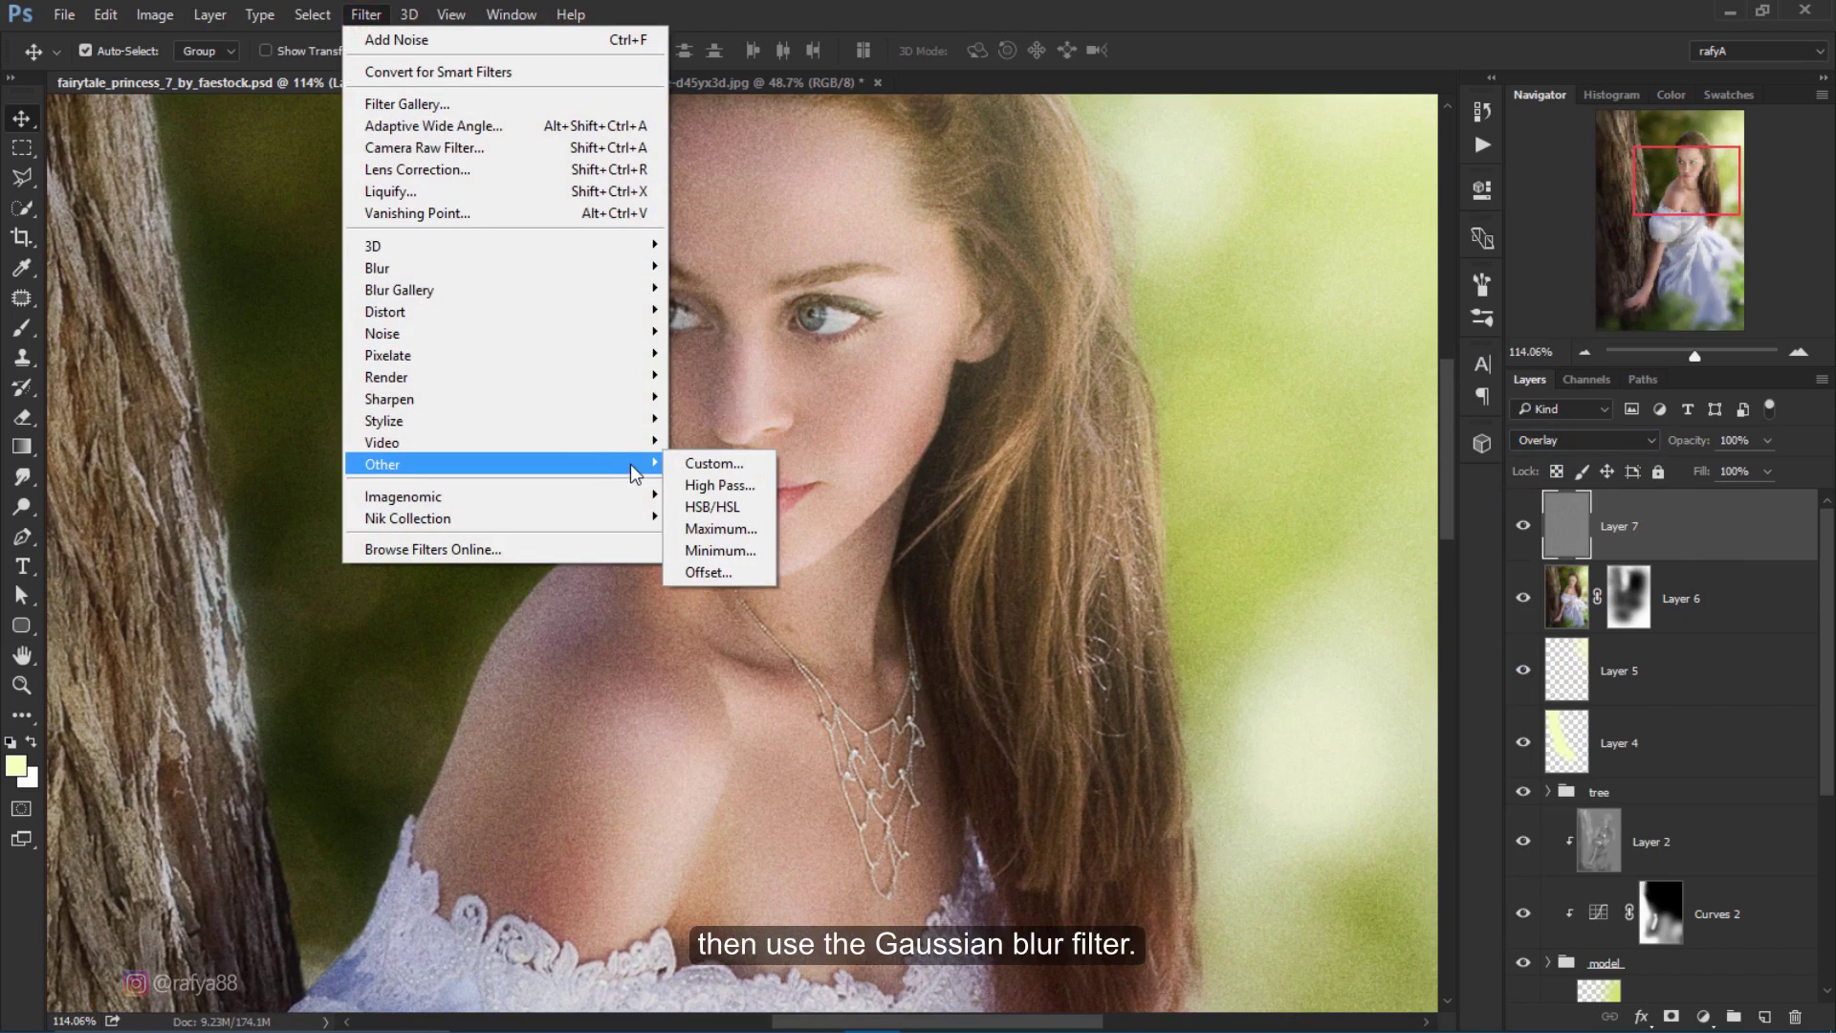
mouse_move(376, 267)
click(728, 353)
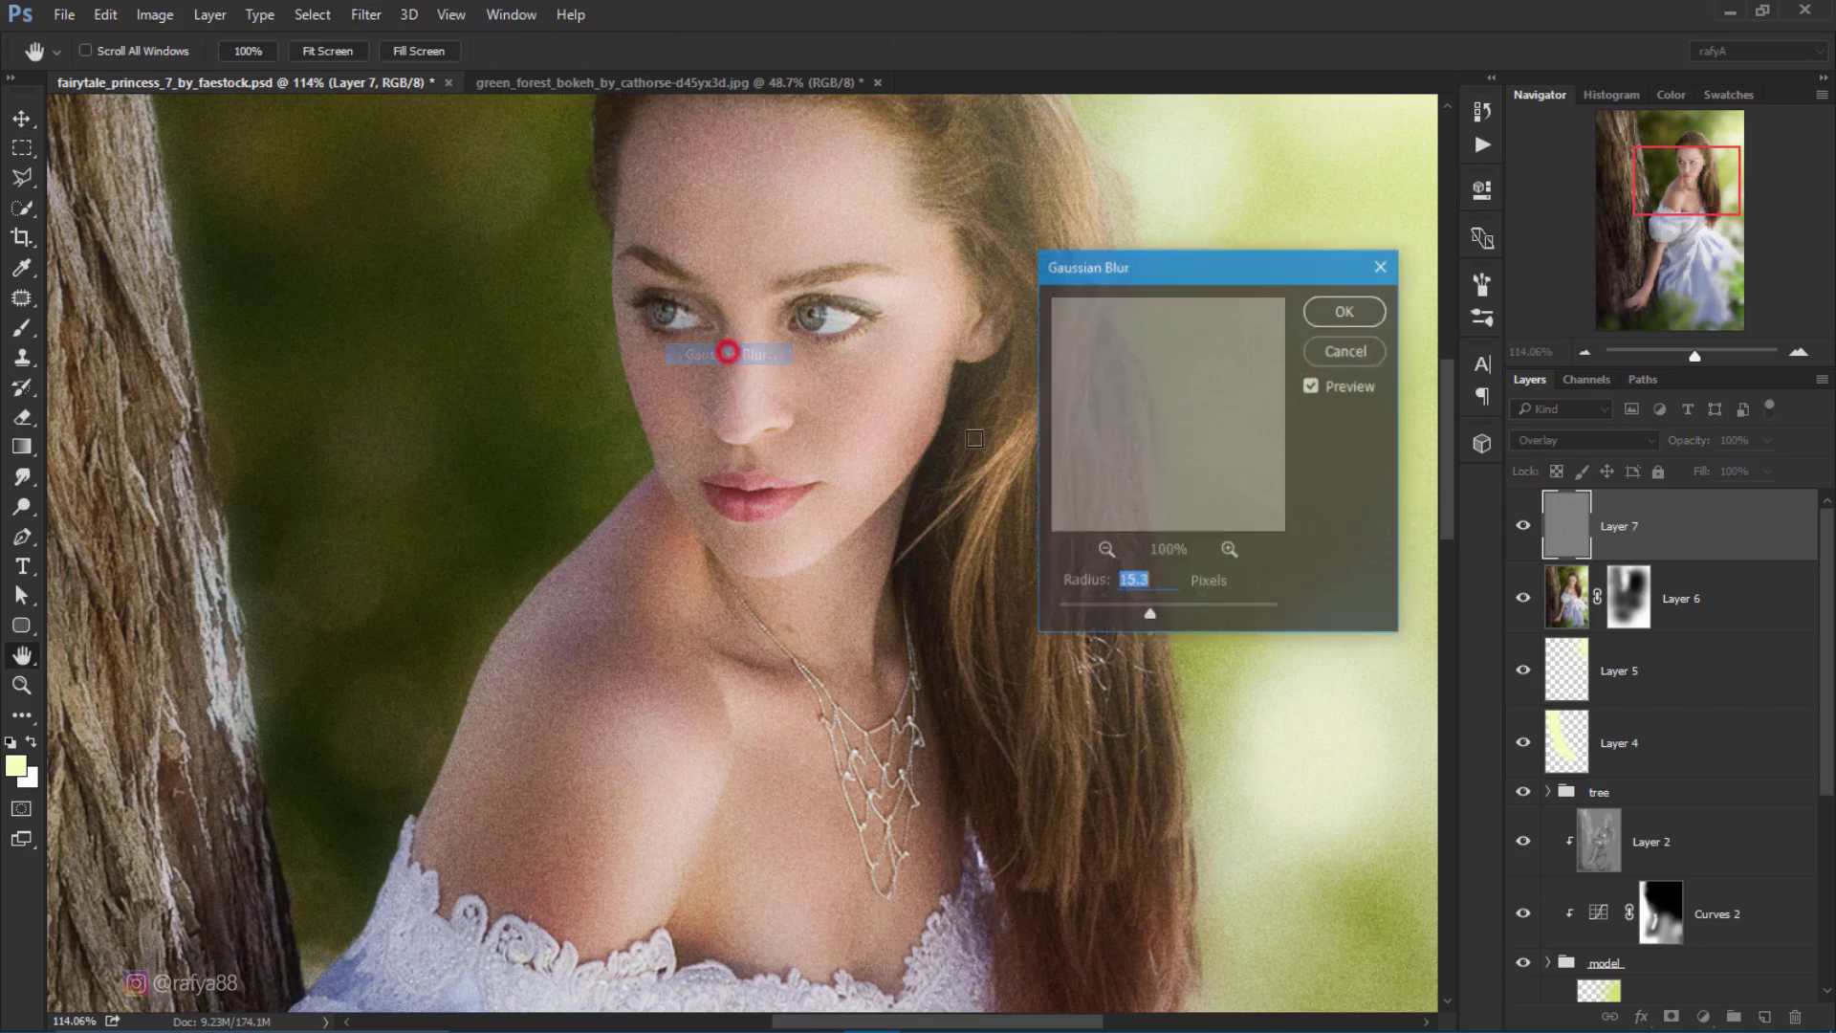
click(1088, 611)
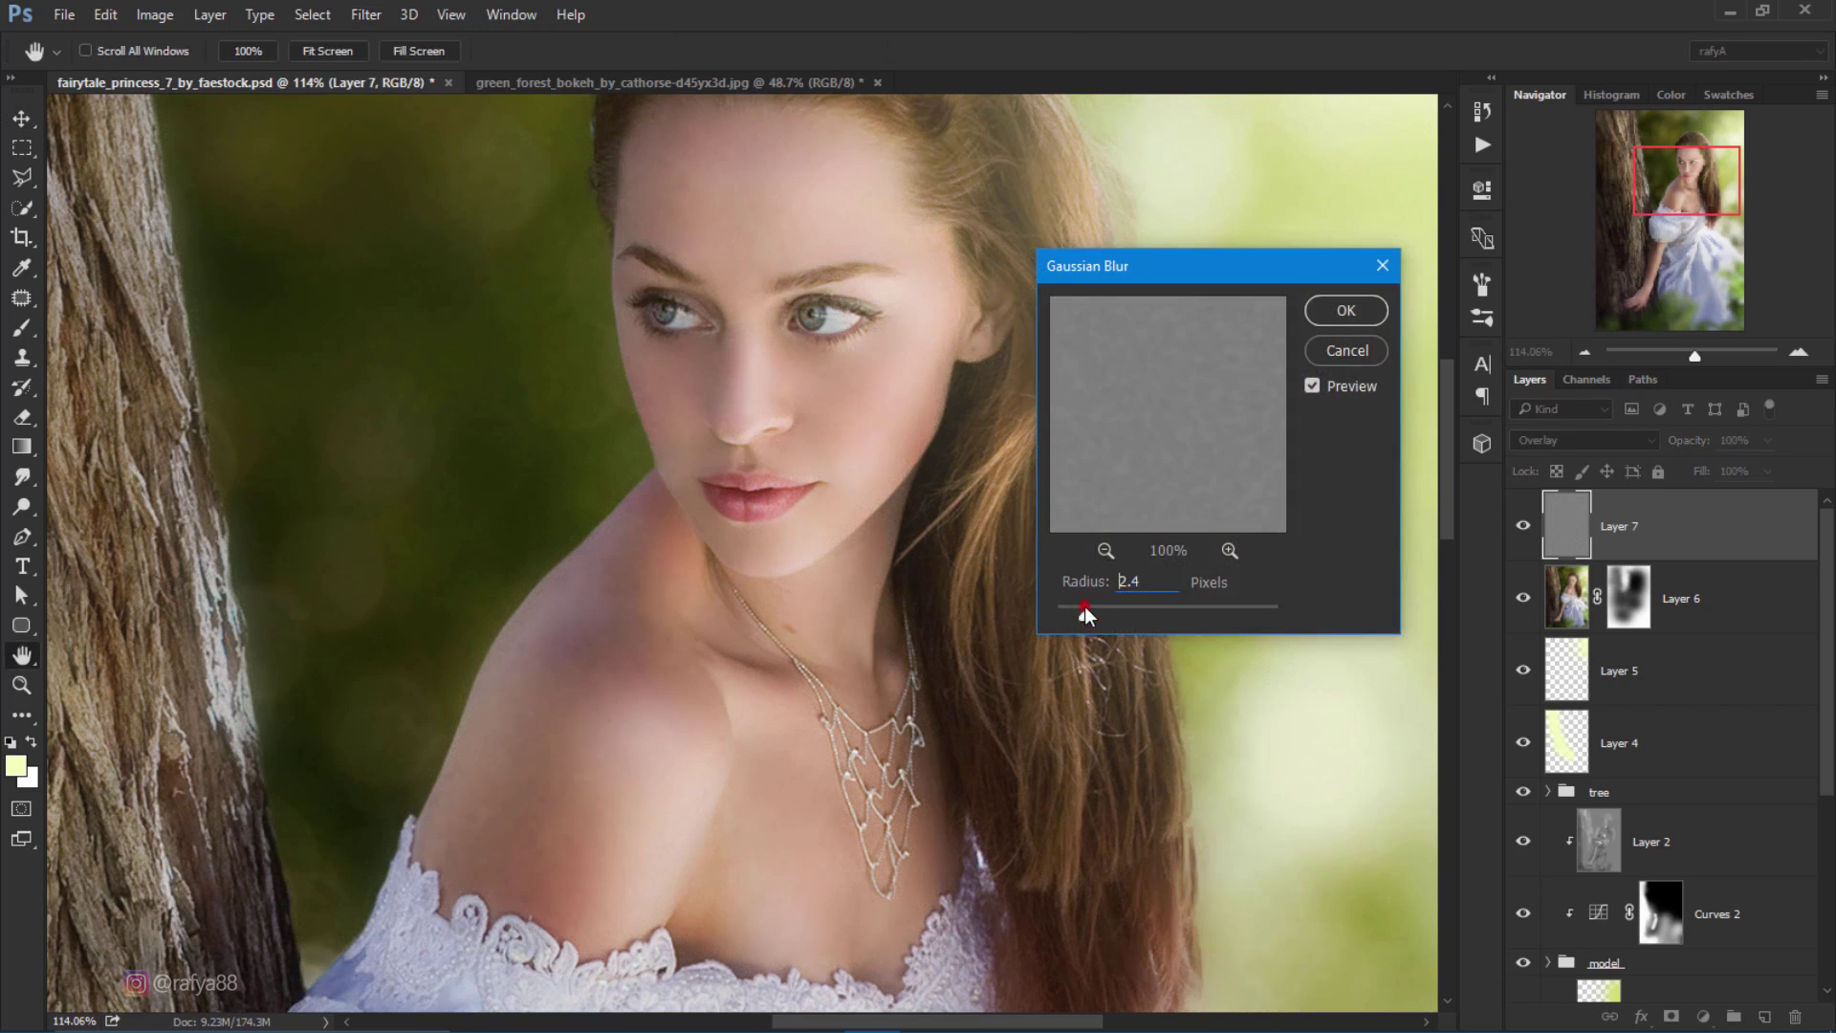
drag(1076, 604, 1078, 612)
click(1325, 315)
key(ctrl+0)
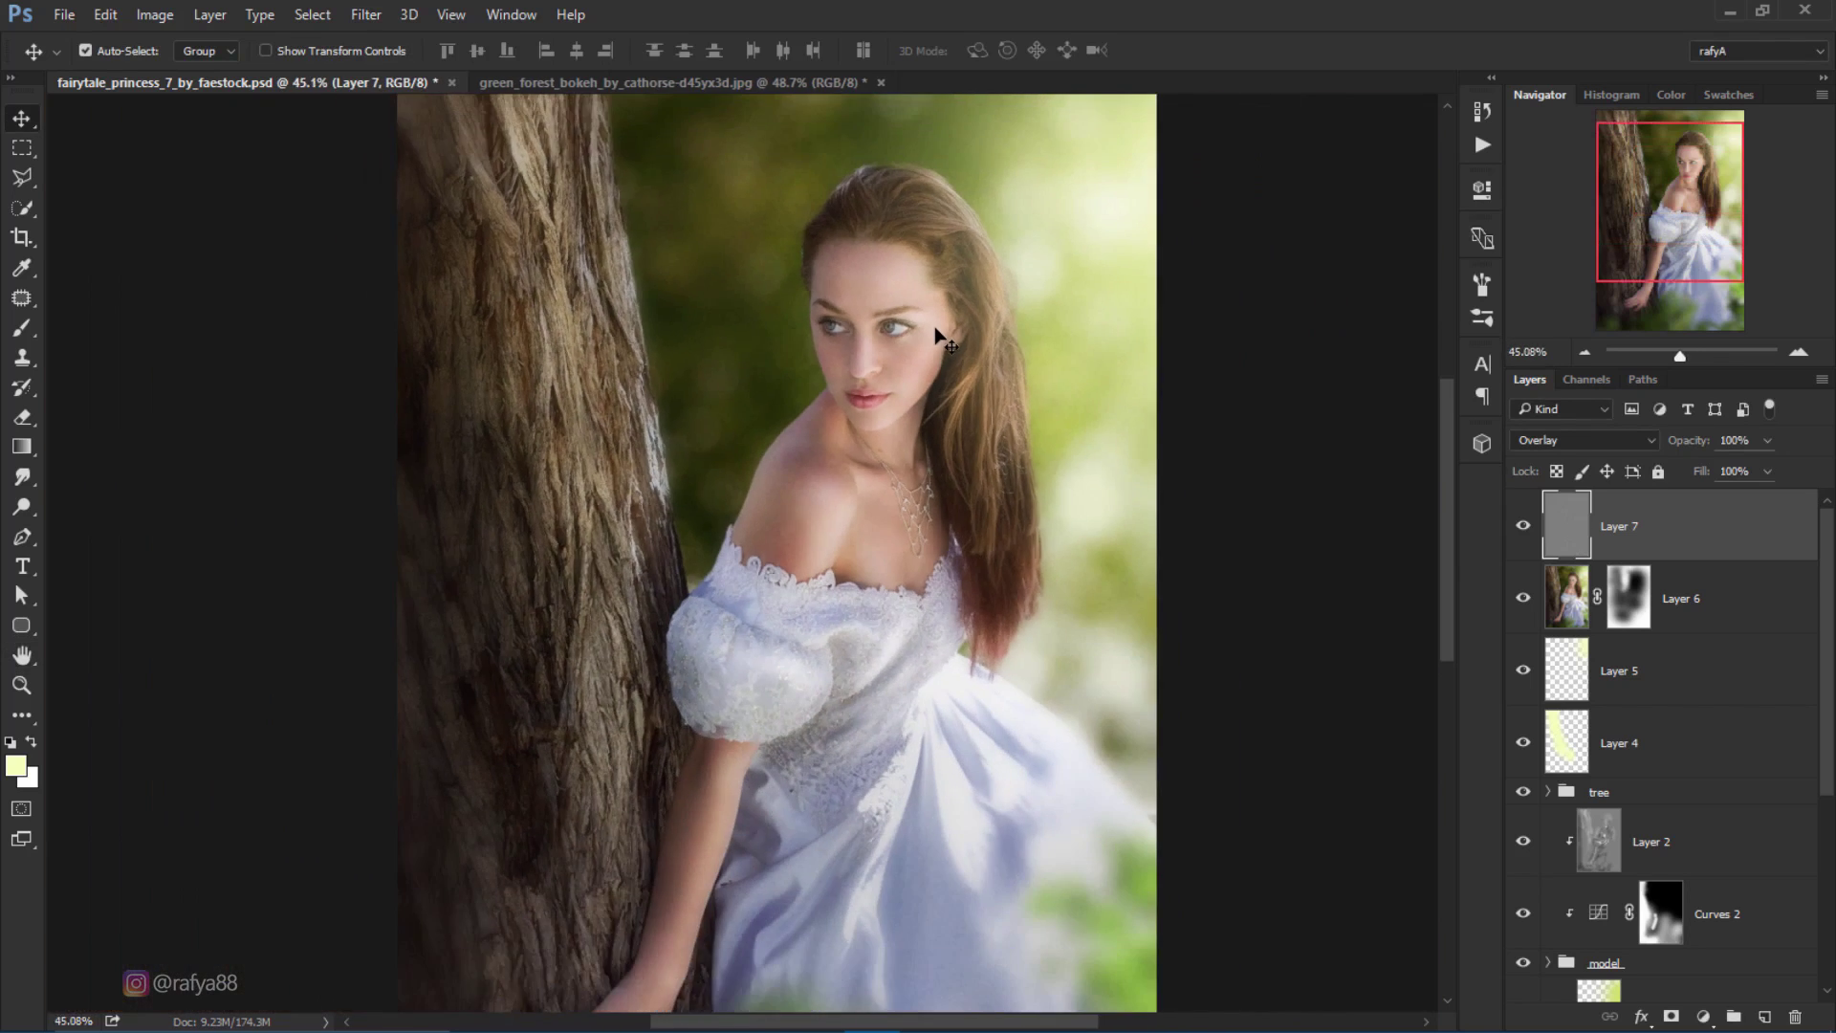
scroll(939, 495, up, 3)
scroll(937, 495, up, 3)
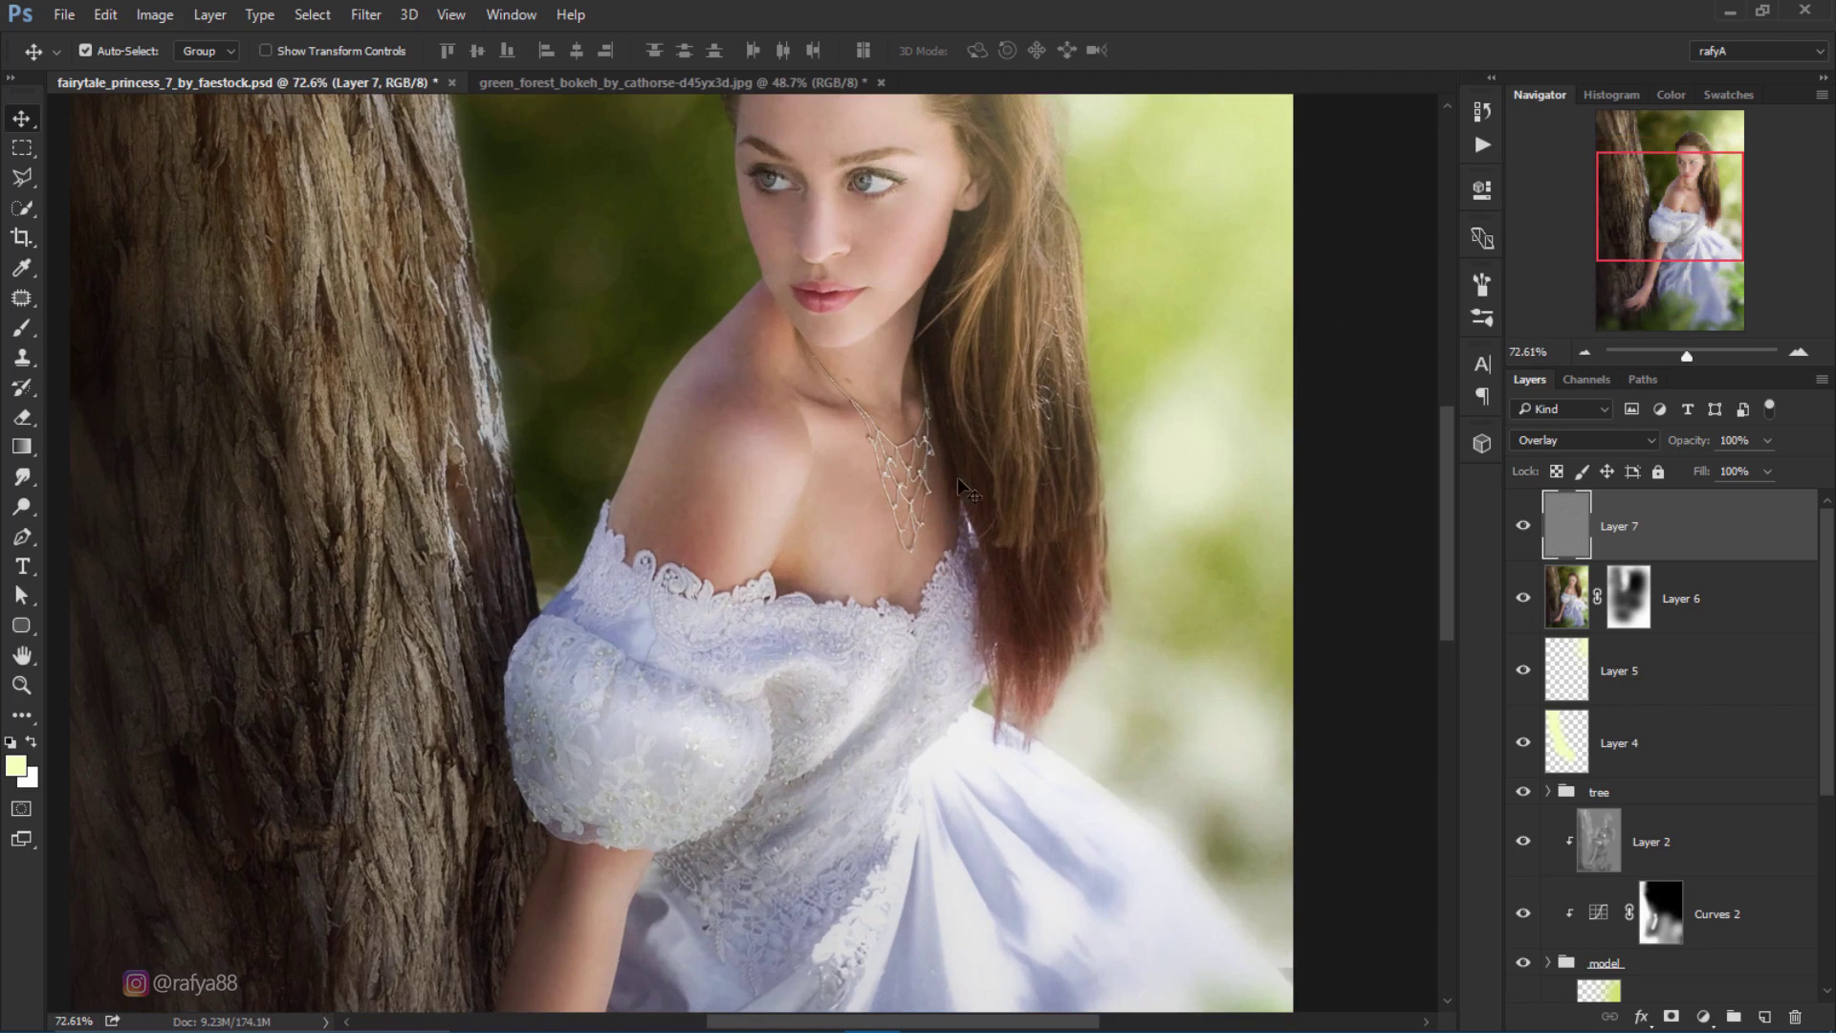
Step: Lower the noise layer's opacity to 72%, comparing before and after
drag(1697, 440, 1679, 445)
scroll(893, 266, up, 3)
scroll(854, 273, up, 3)
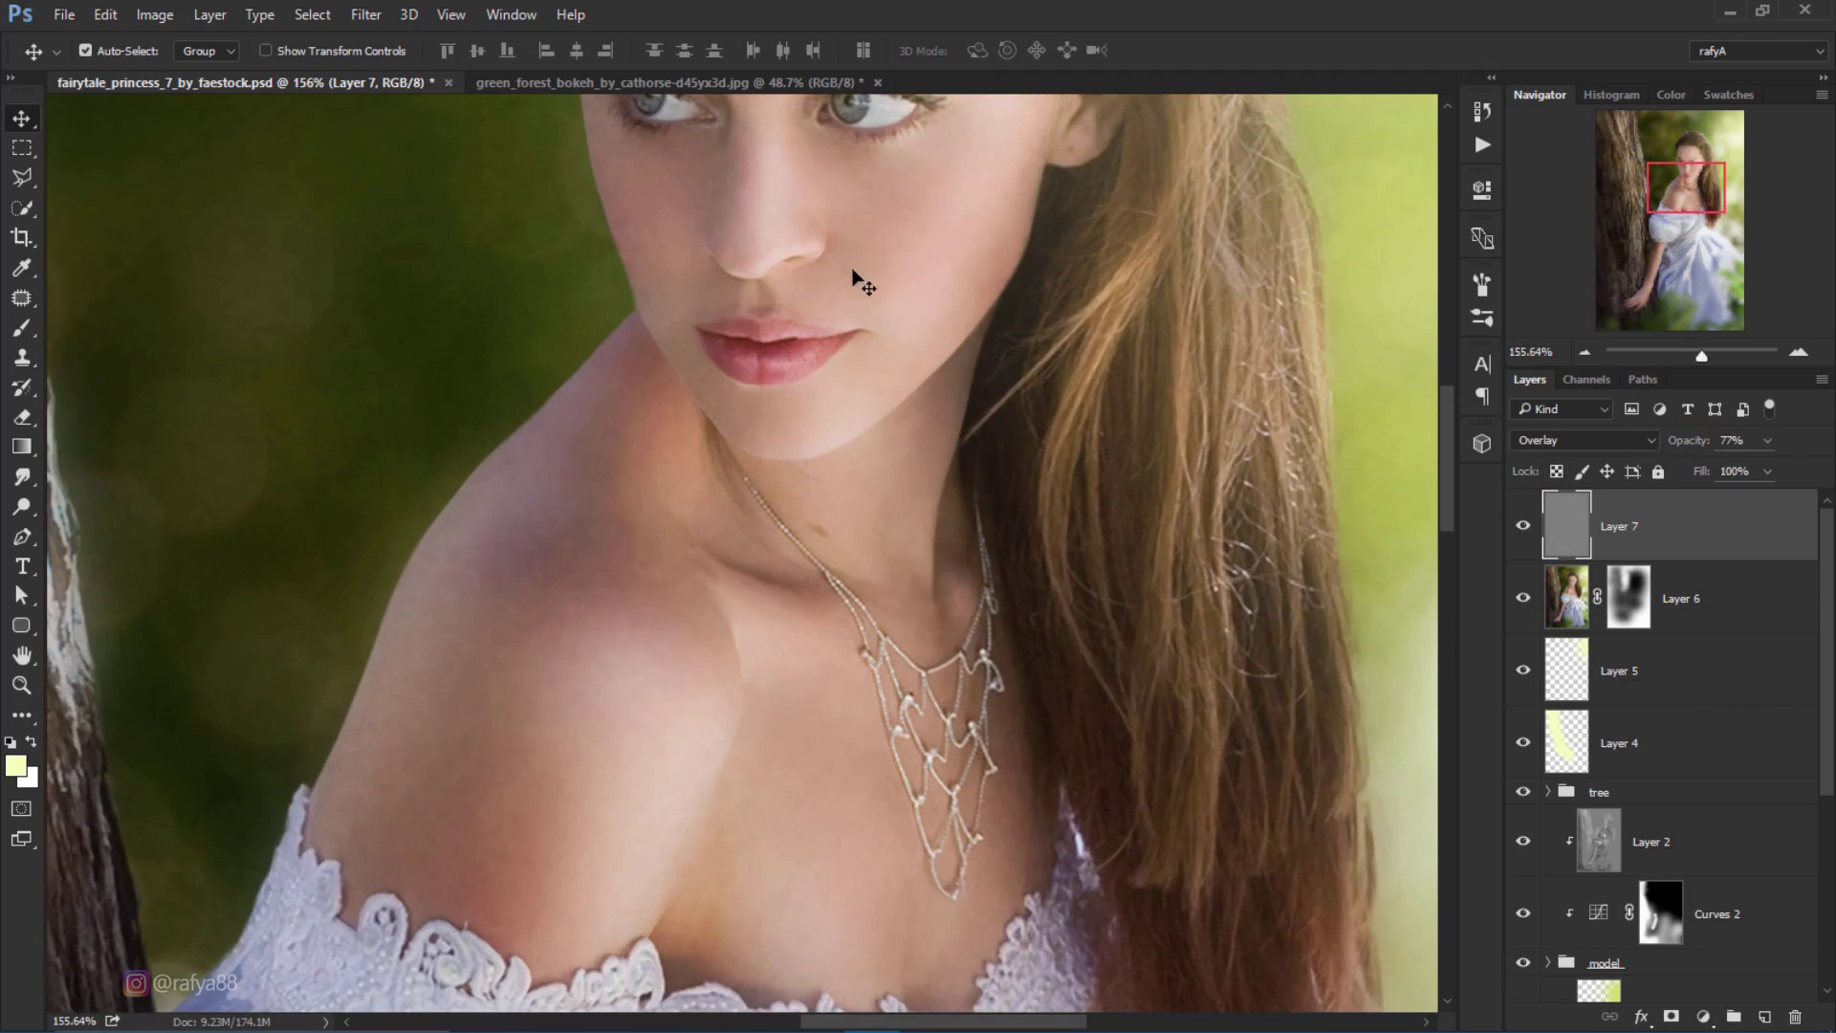
click(1522, 525)
drag(1004, 278, 1073, 550)
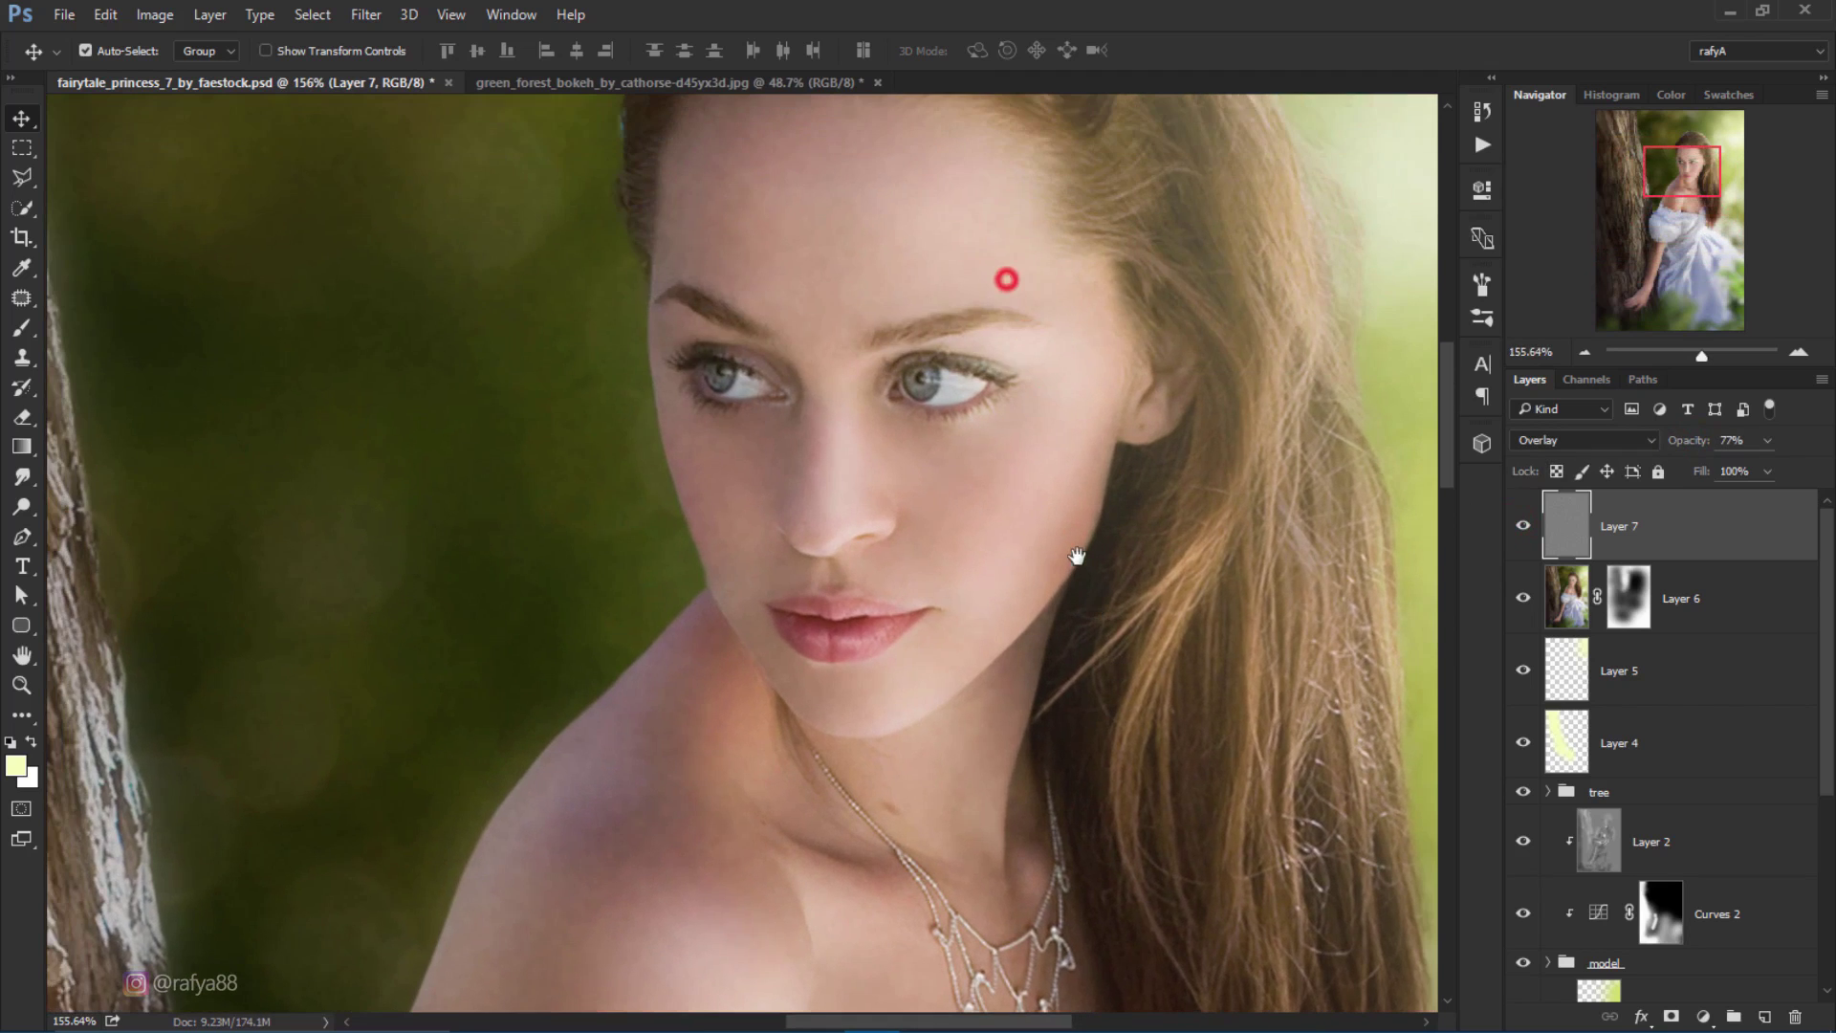
drag(1698, 443, 1681, 449)
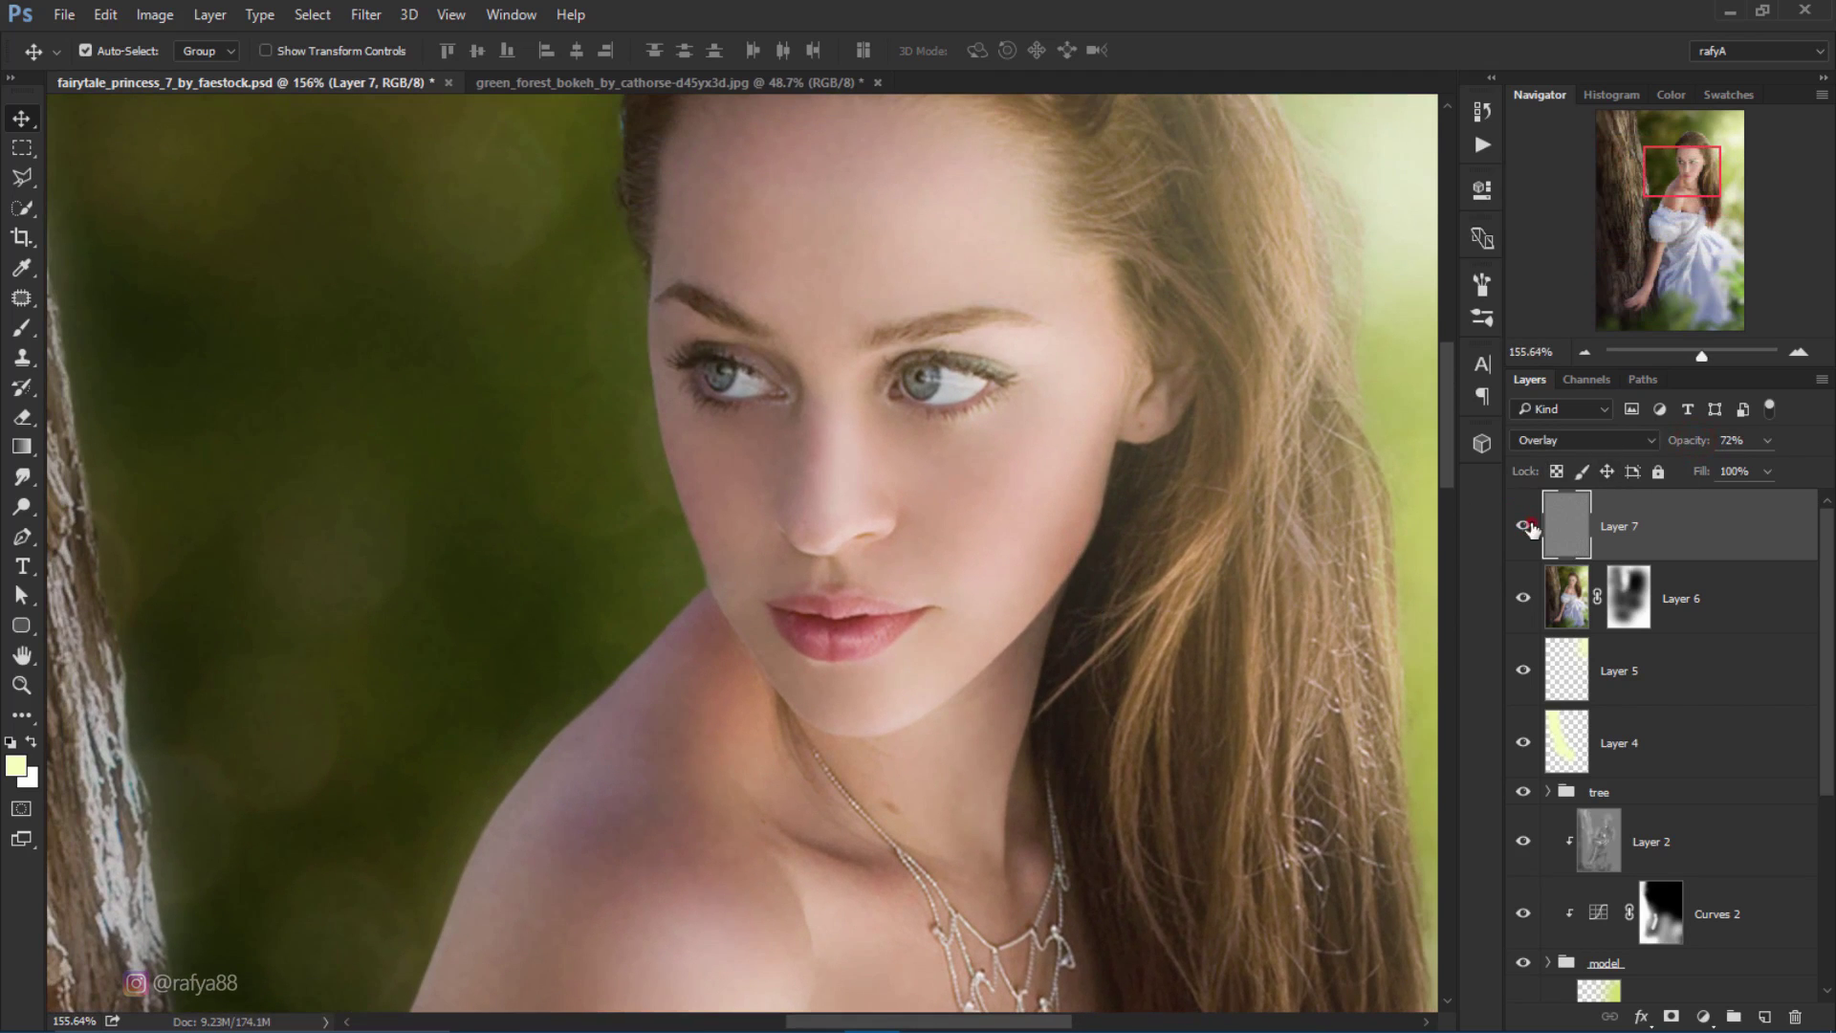
scroll(987, 398, down, 6)
scroll(860, 348, down, 4)
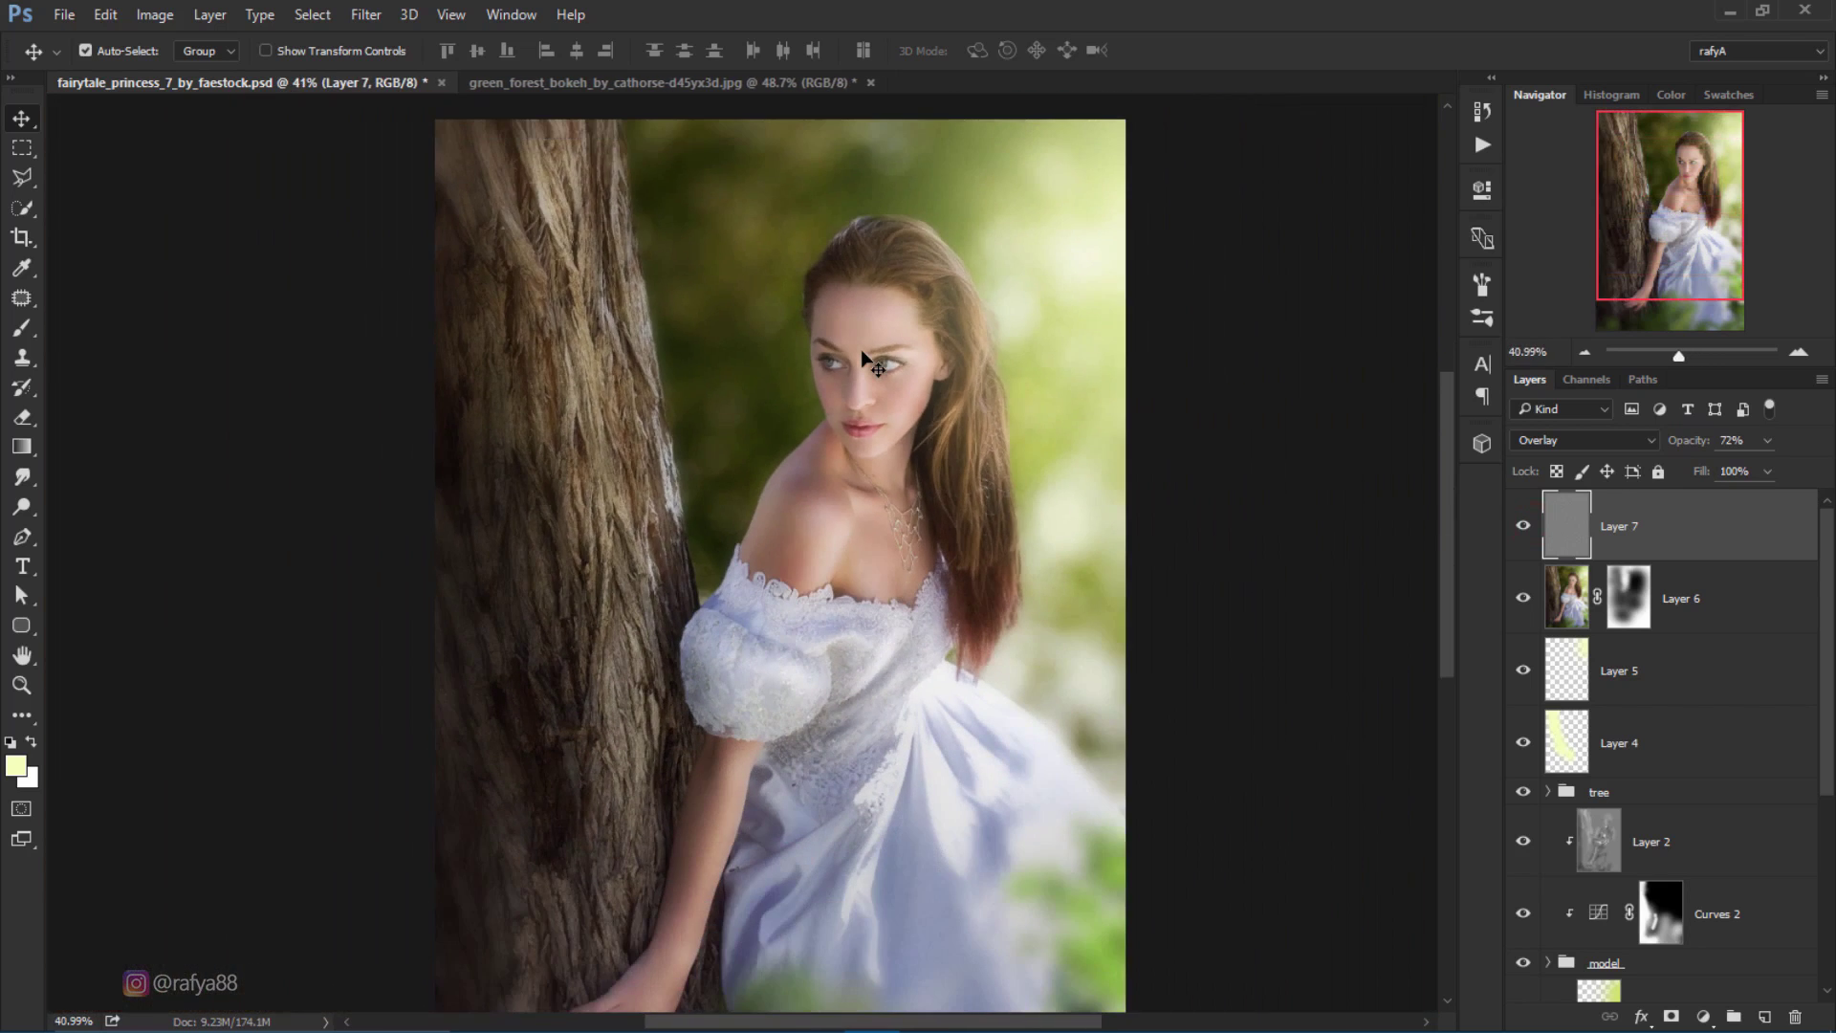
scroll(862, 351, down, 1)
scroll(863, 355, down, 1)
scroll(899, 463, up, 1)
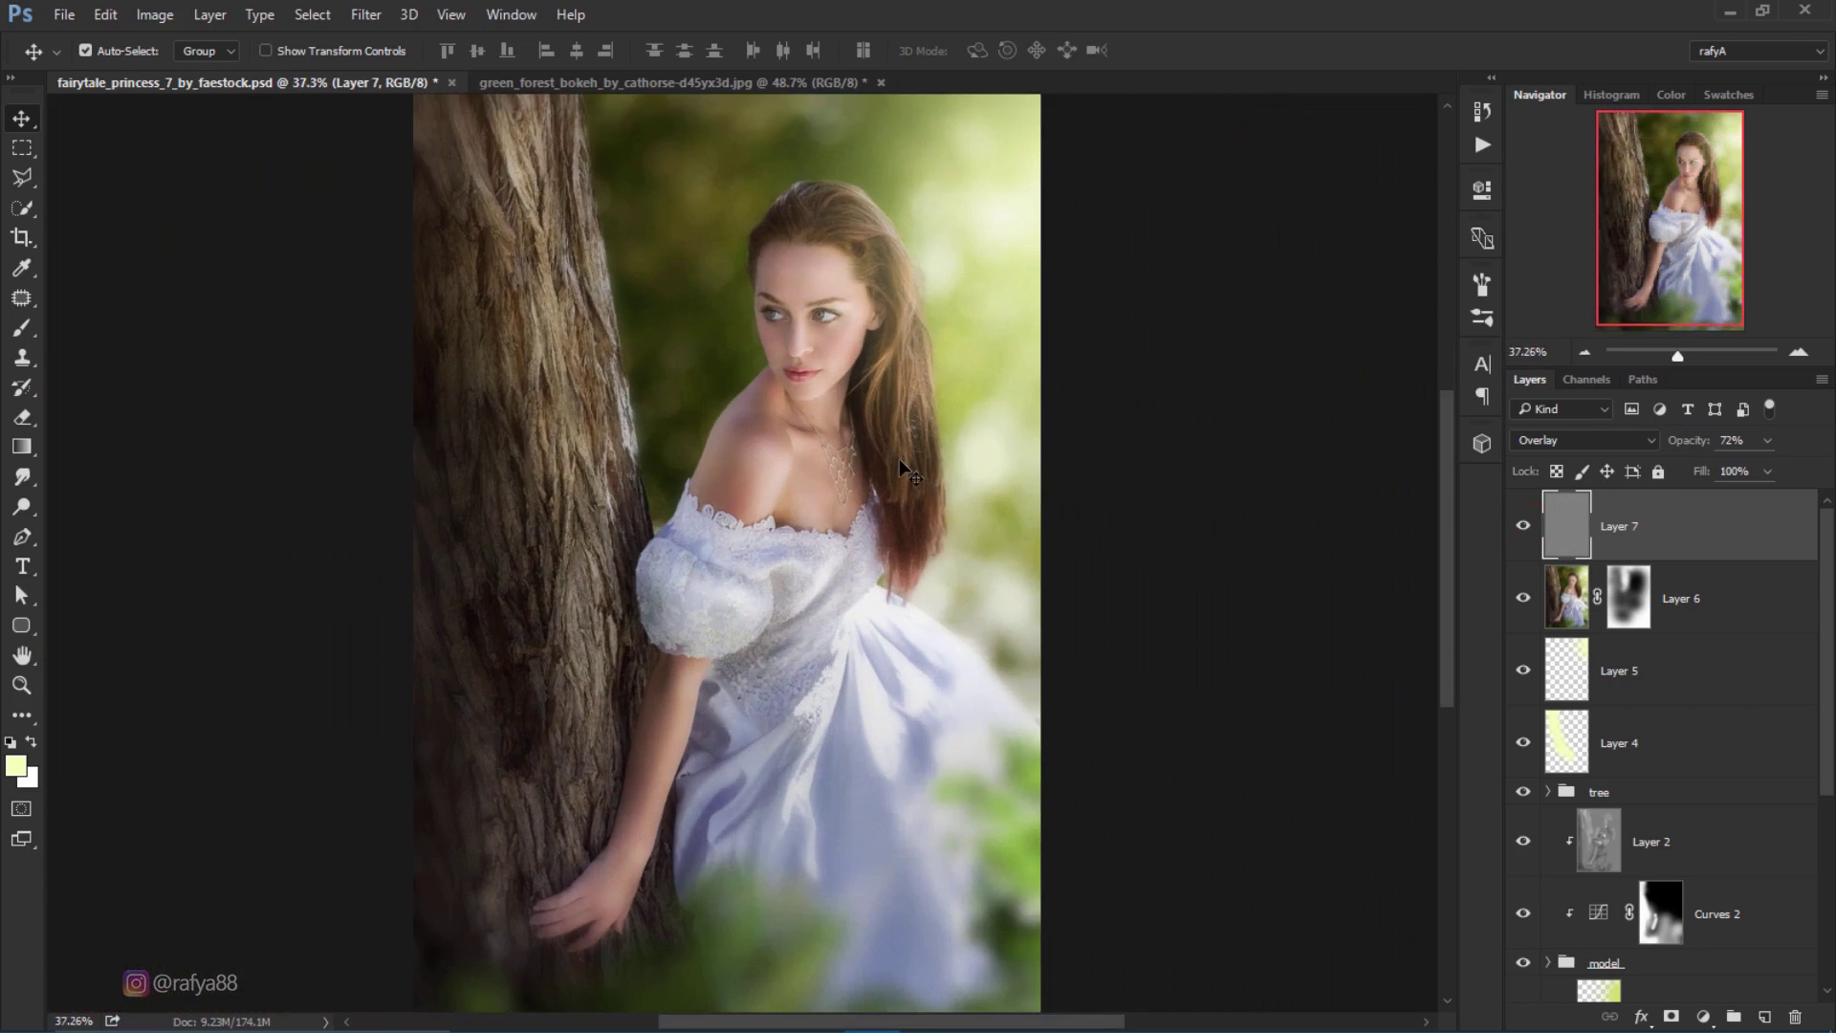
scroll(900, 463, up, 4)
scroll(900, 463, down, 3)
scroll(900, 463, down, 1)
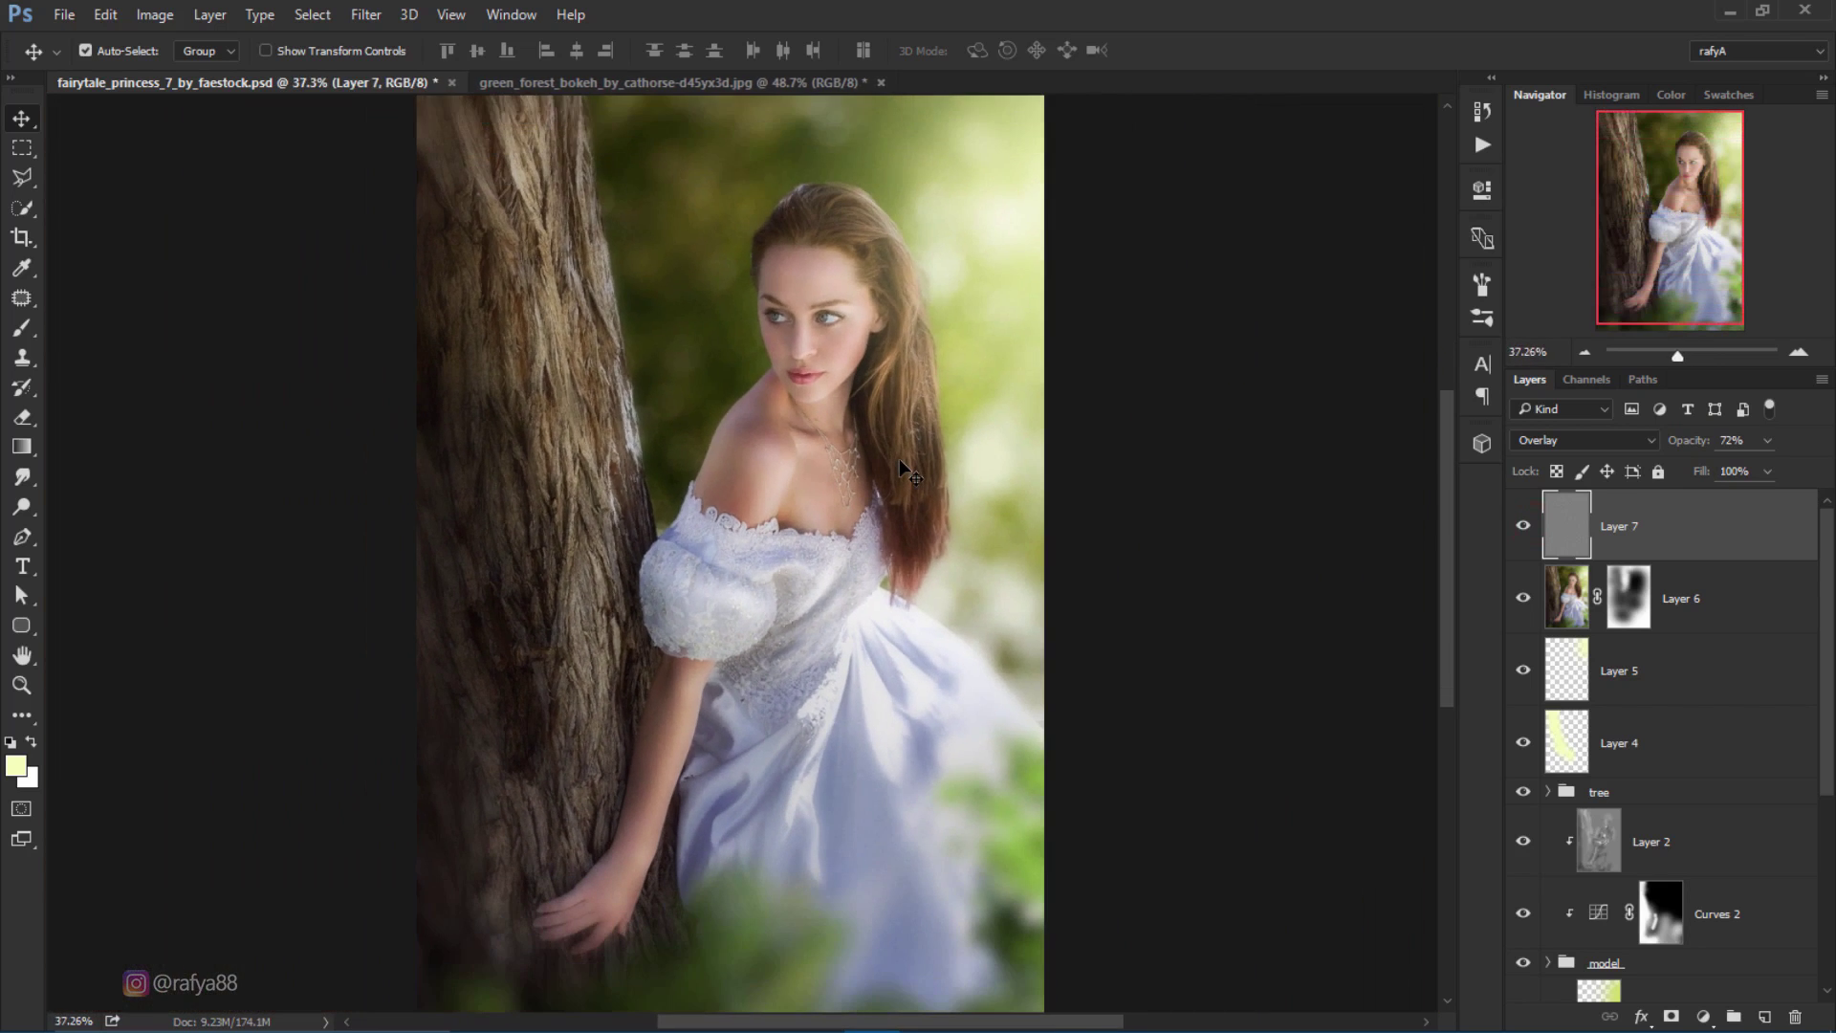
scroll(899, 465, down, 1)
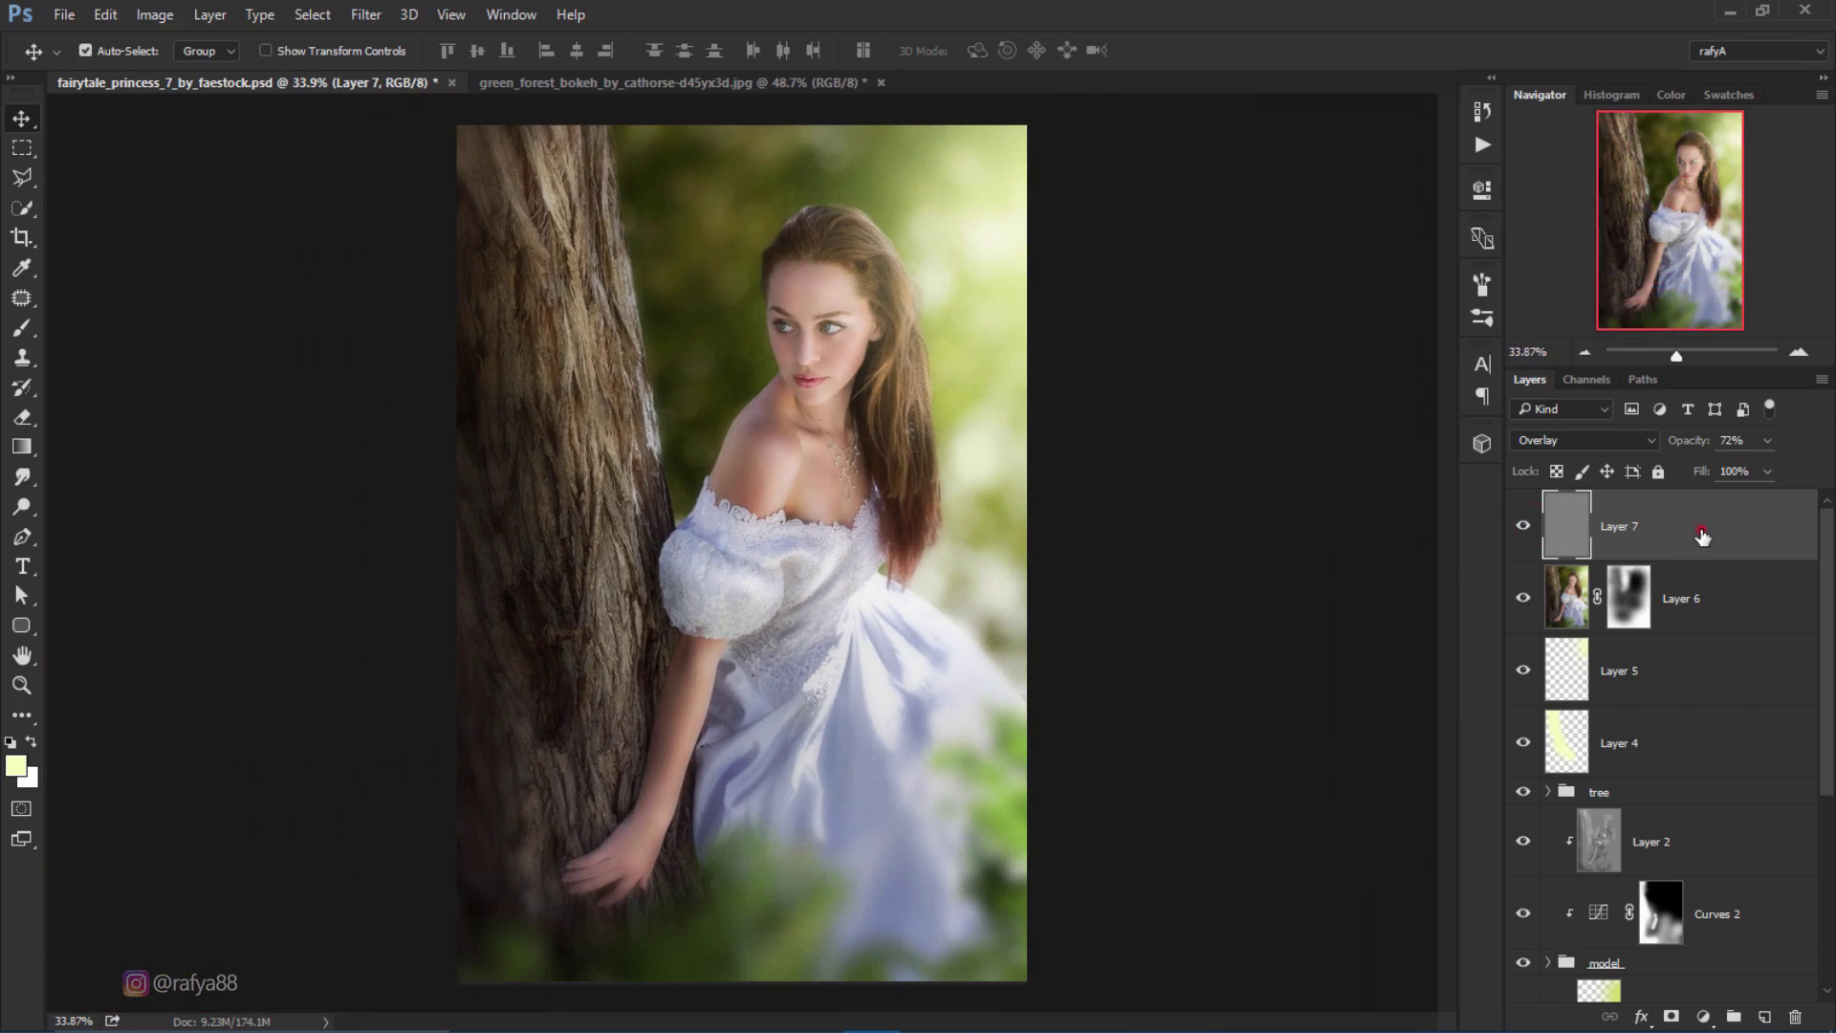
Step: Add a Color Balance adjustment layer shifting midtones toward red and yellow (Red +12, Blue -19)
click(1702, 1015)
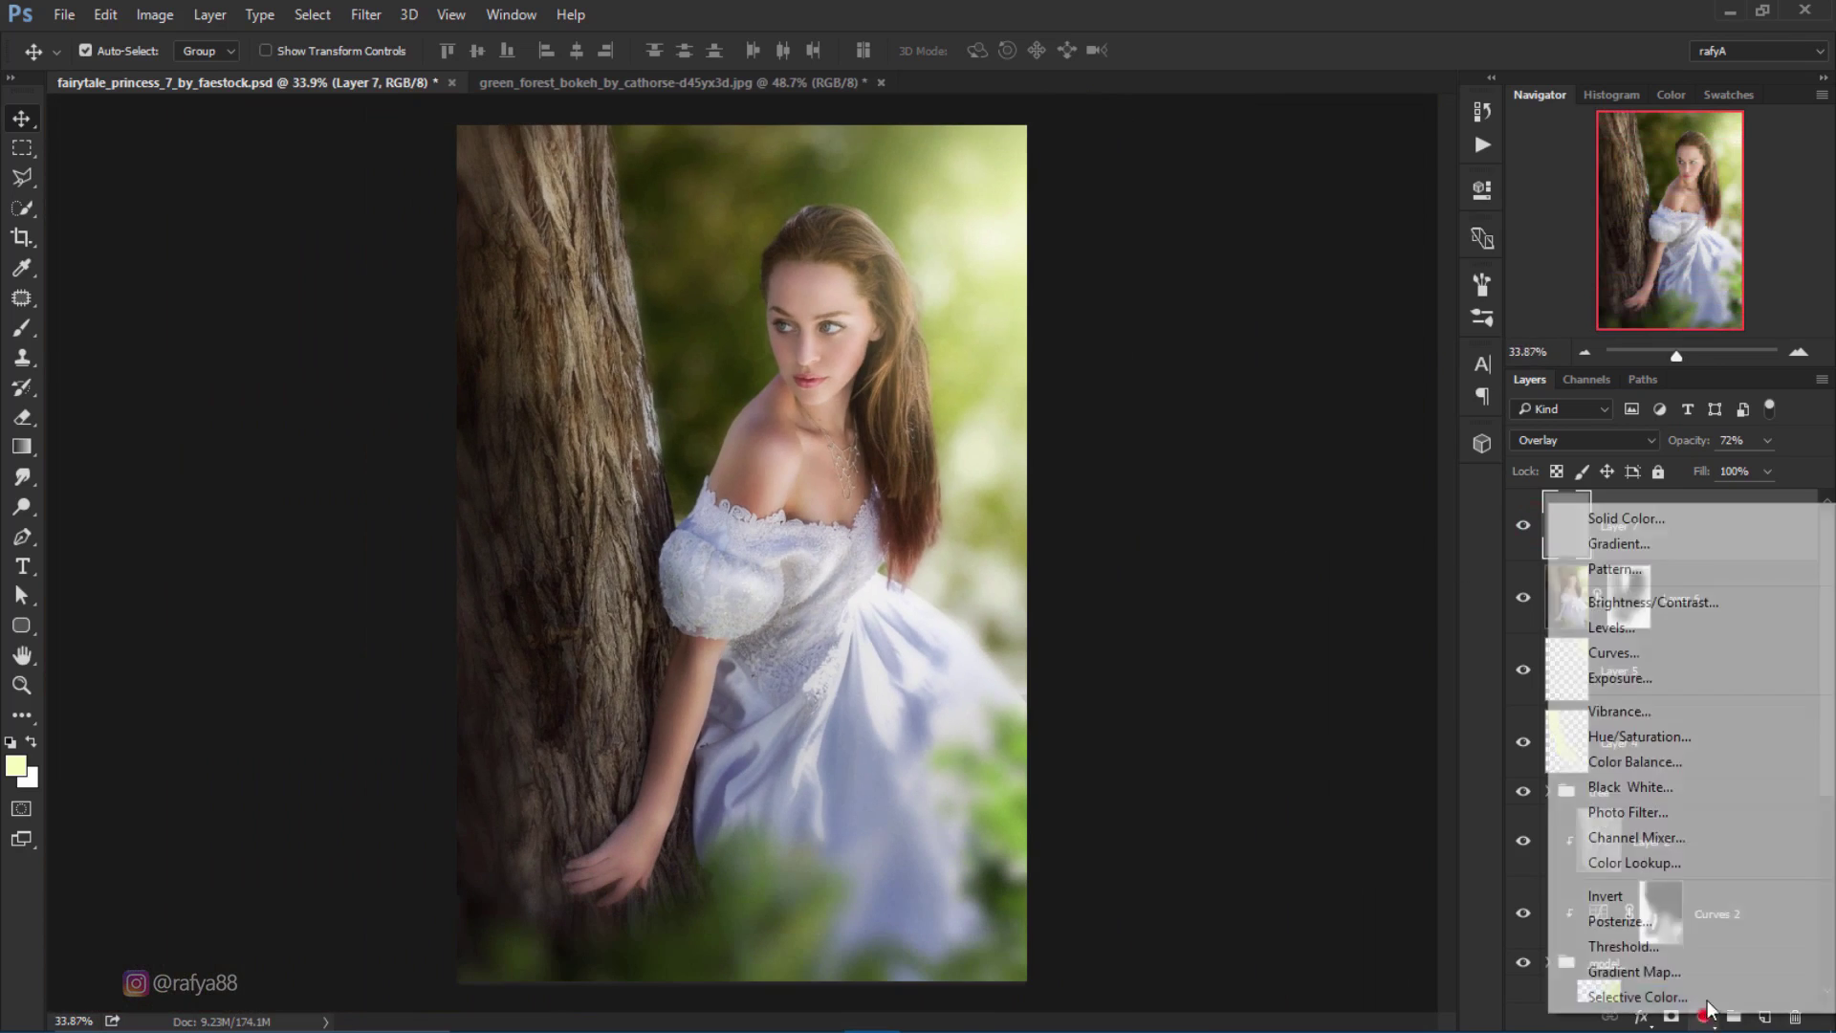
click(1754, 756)
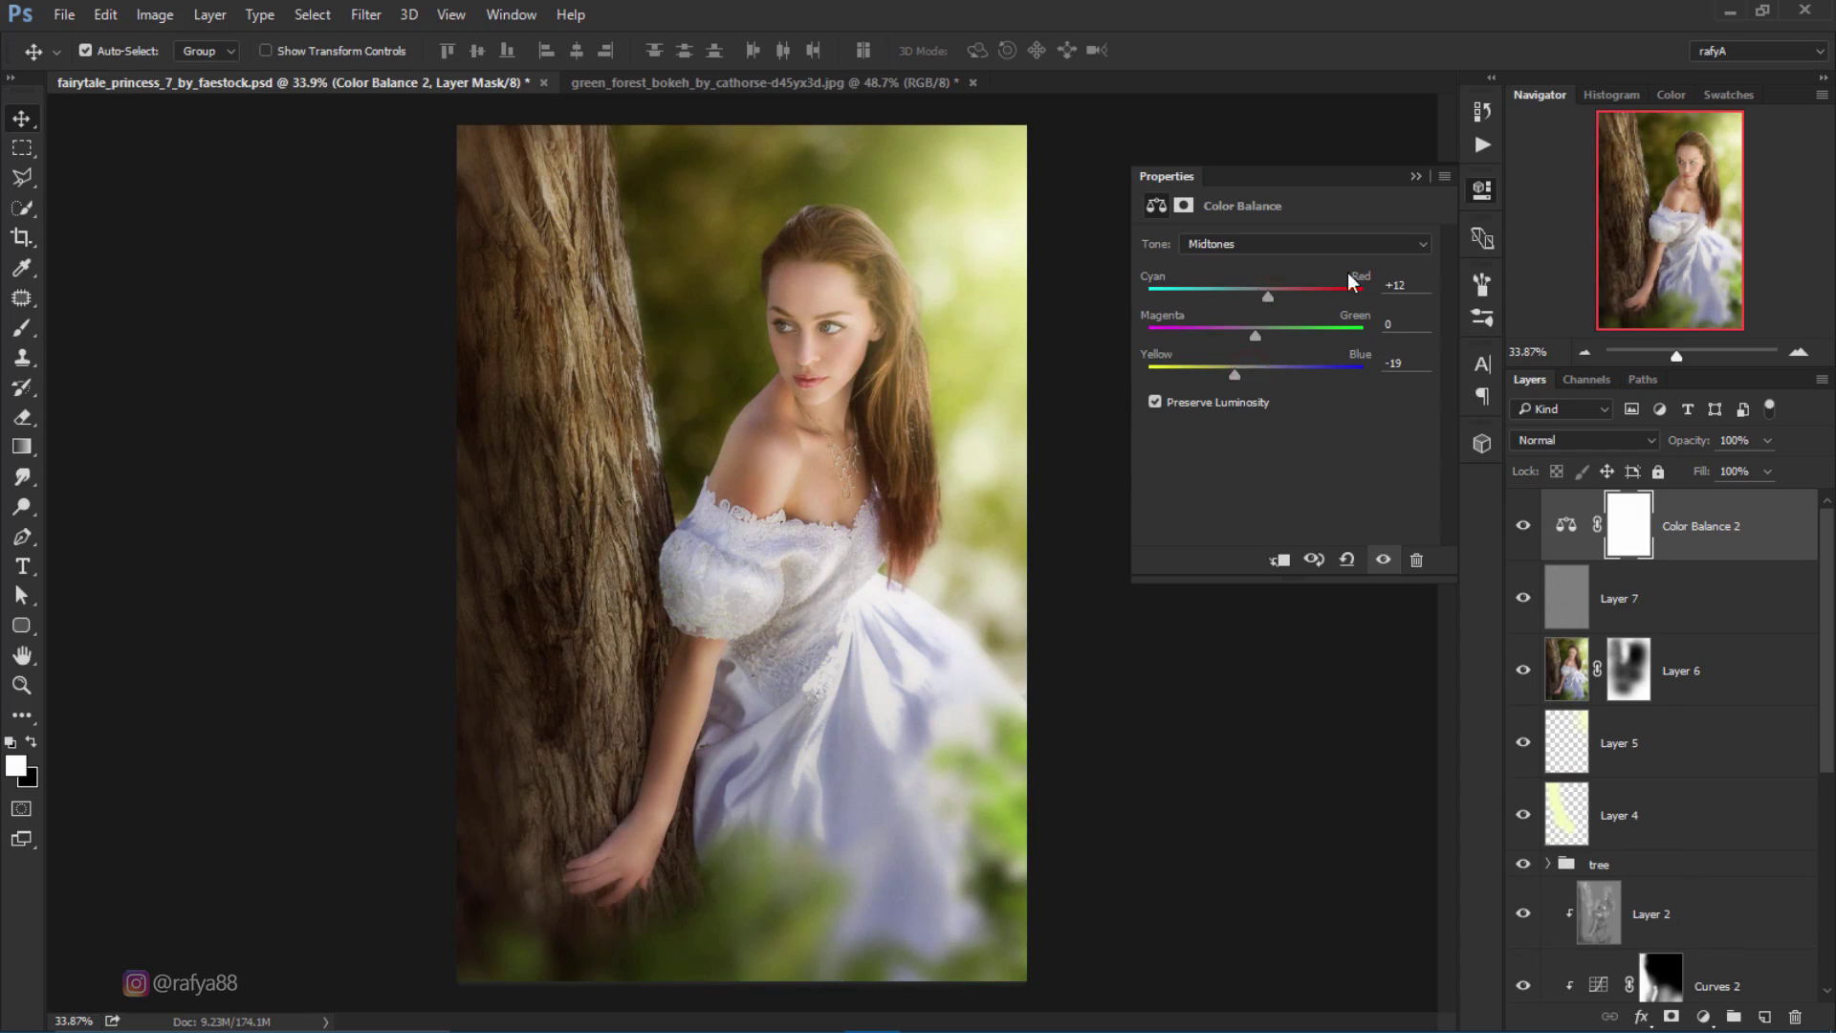
click(1415, 178)
Step: Add a Levels adjustment with Blue output black 19 and Blue gamma 0.94
click(1702, 1016)
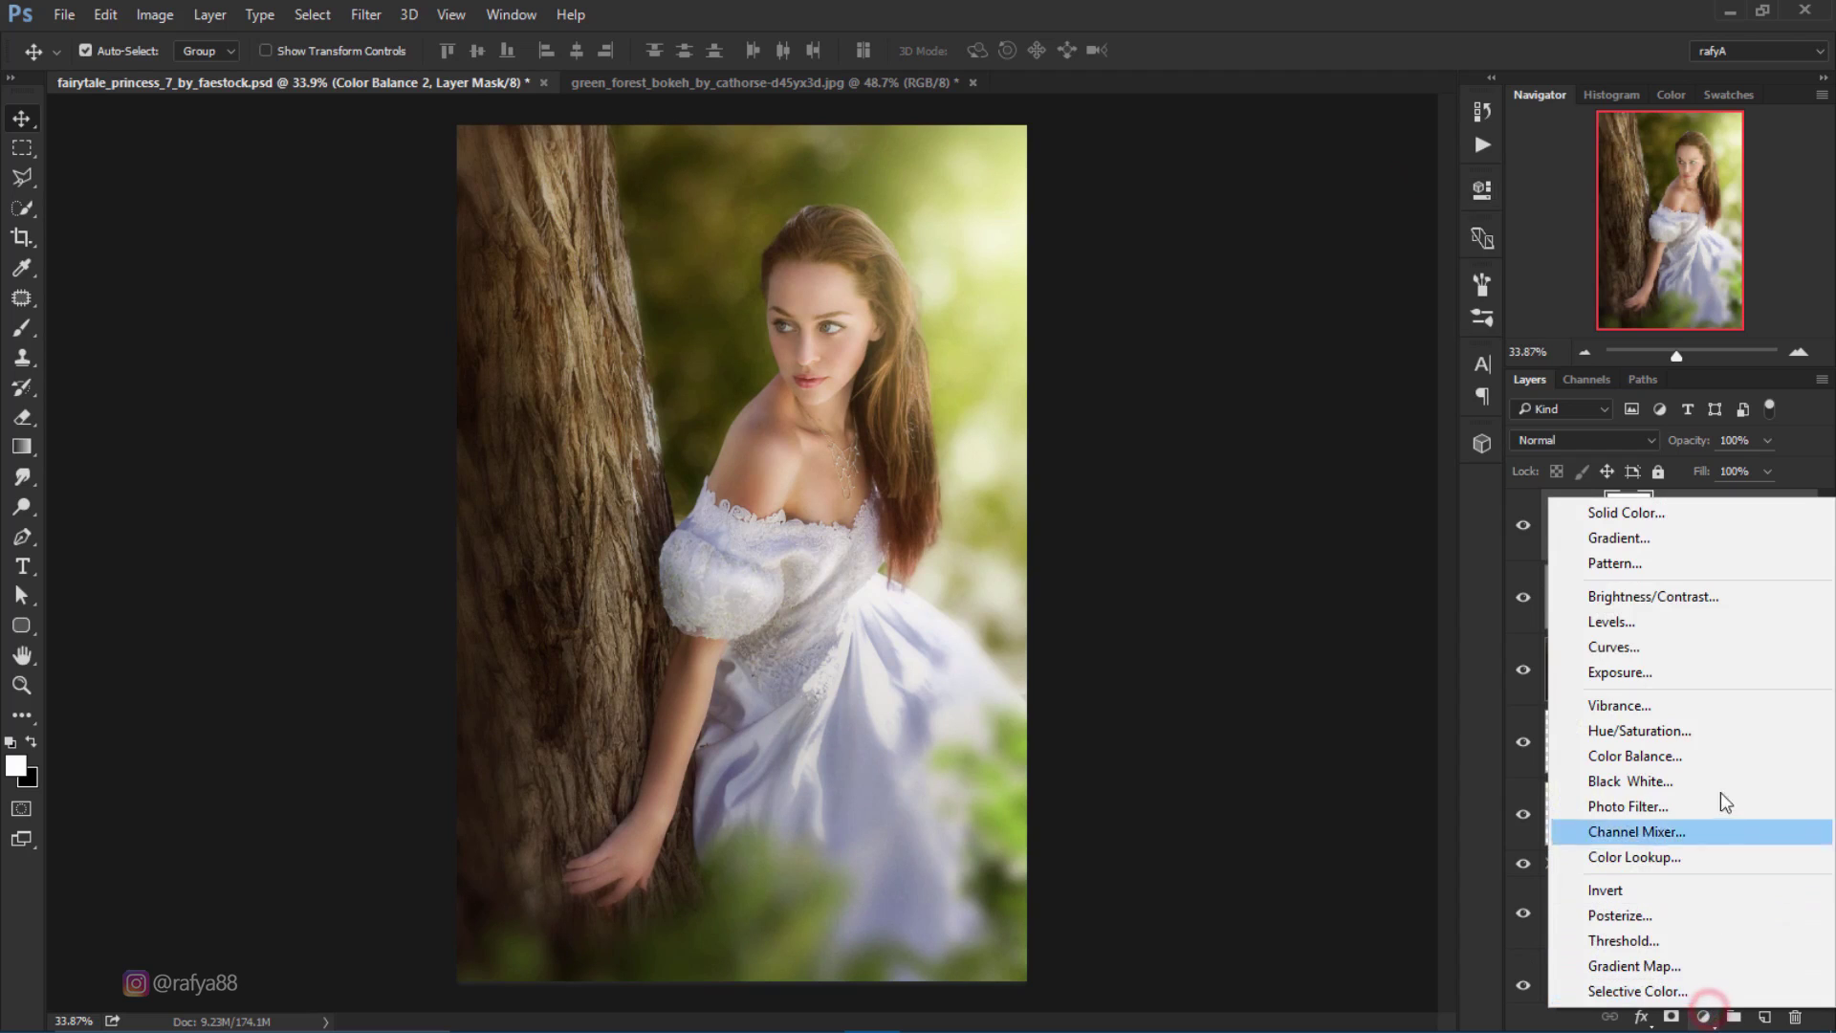
click(1731, 623)
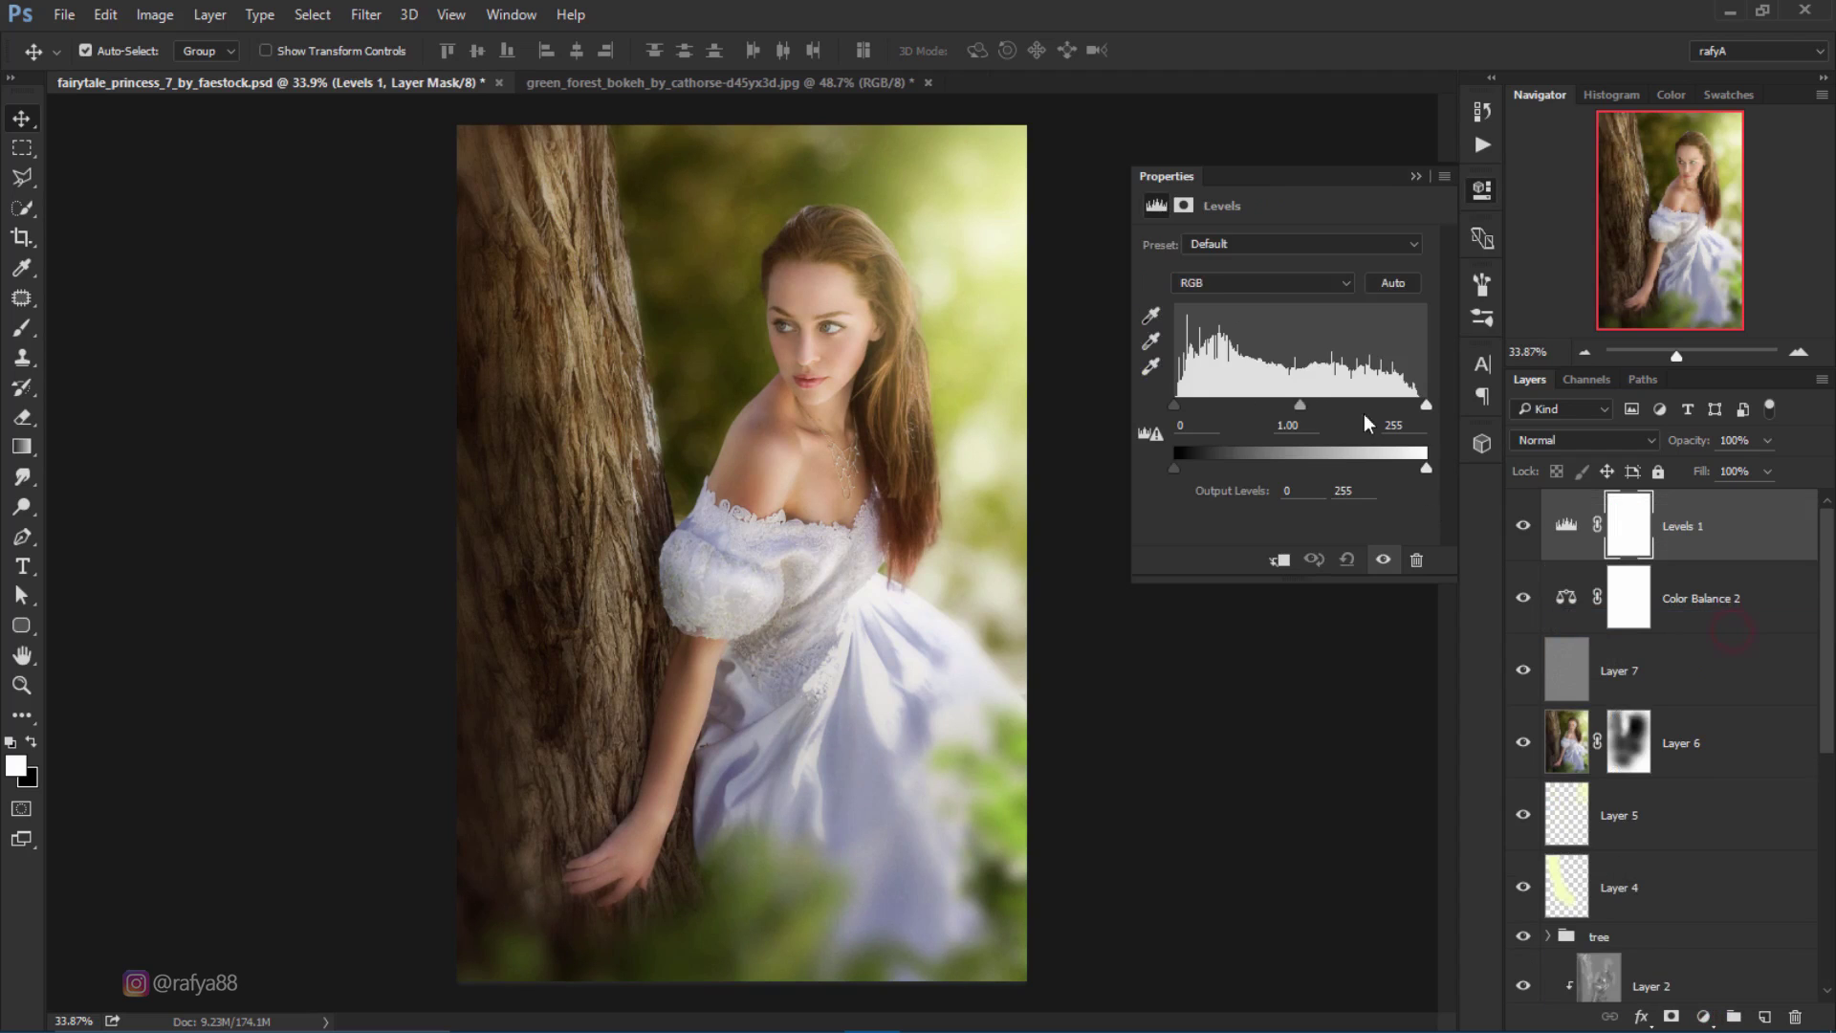
click(1230, 284)
click(1215, 342)
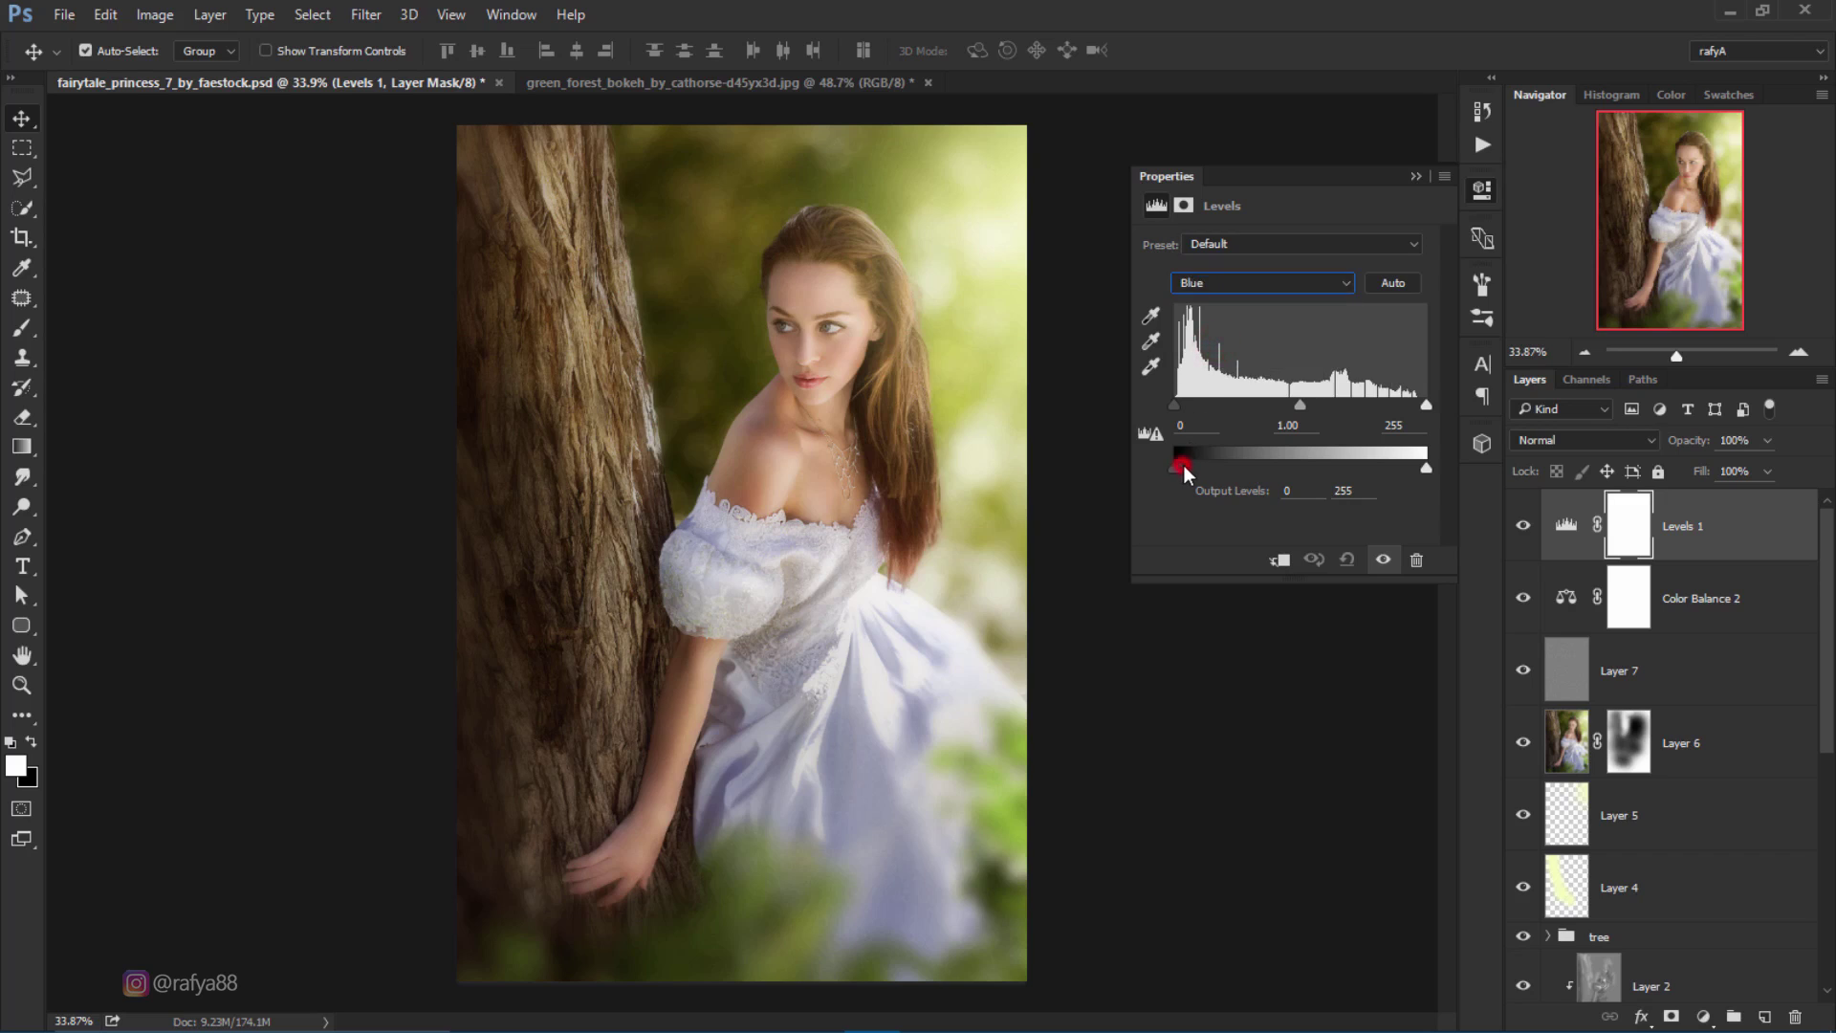
drag(1184, 471, 1195, 473)
drag(1299, 405, 1306, 407)
Step: Set the Levels Red channel gamma to 0.94
click(1291, 284)
click(1270, 319)
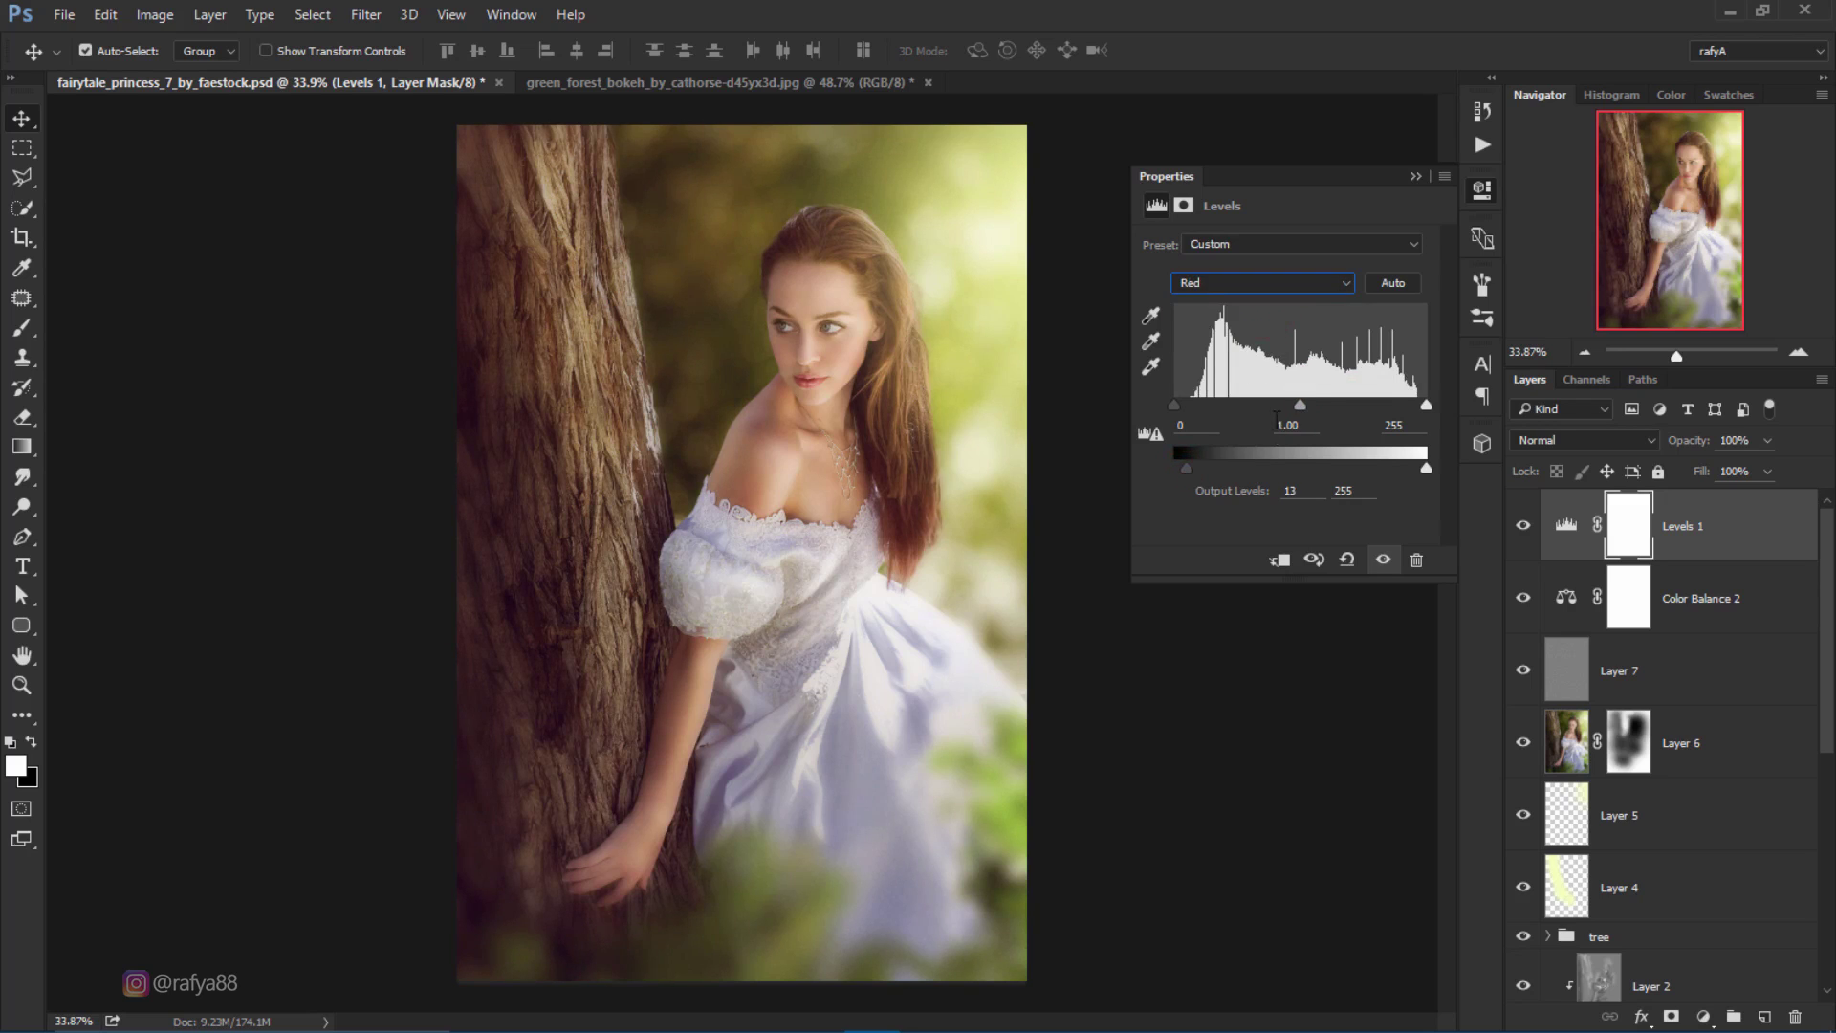
drag(1301, 405, 1306, 404)
click(1413, 178)
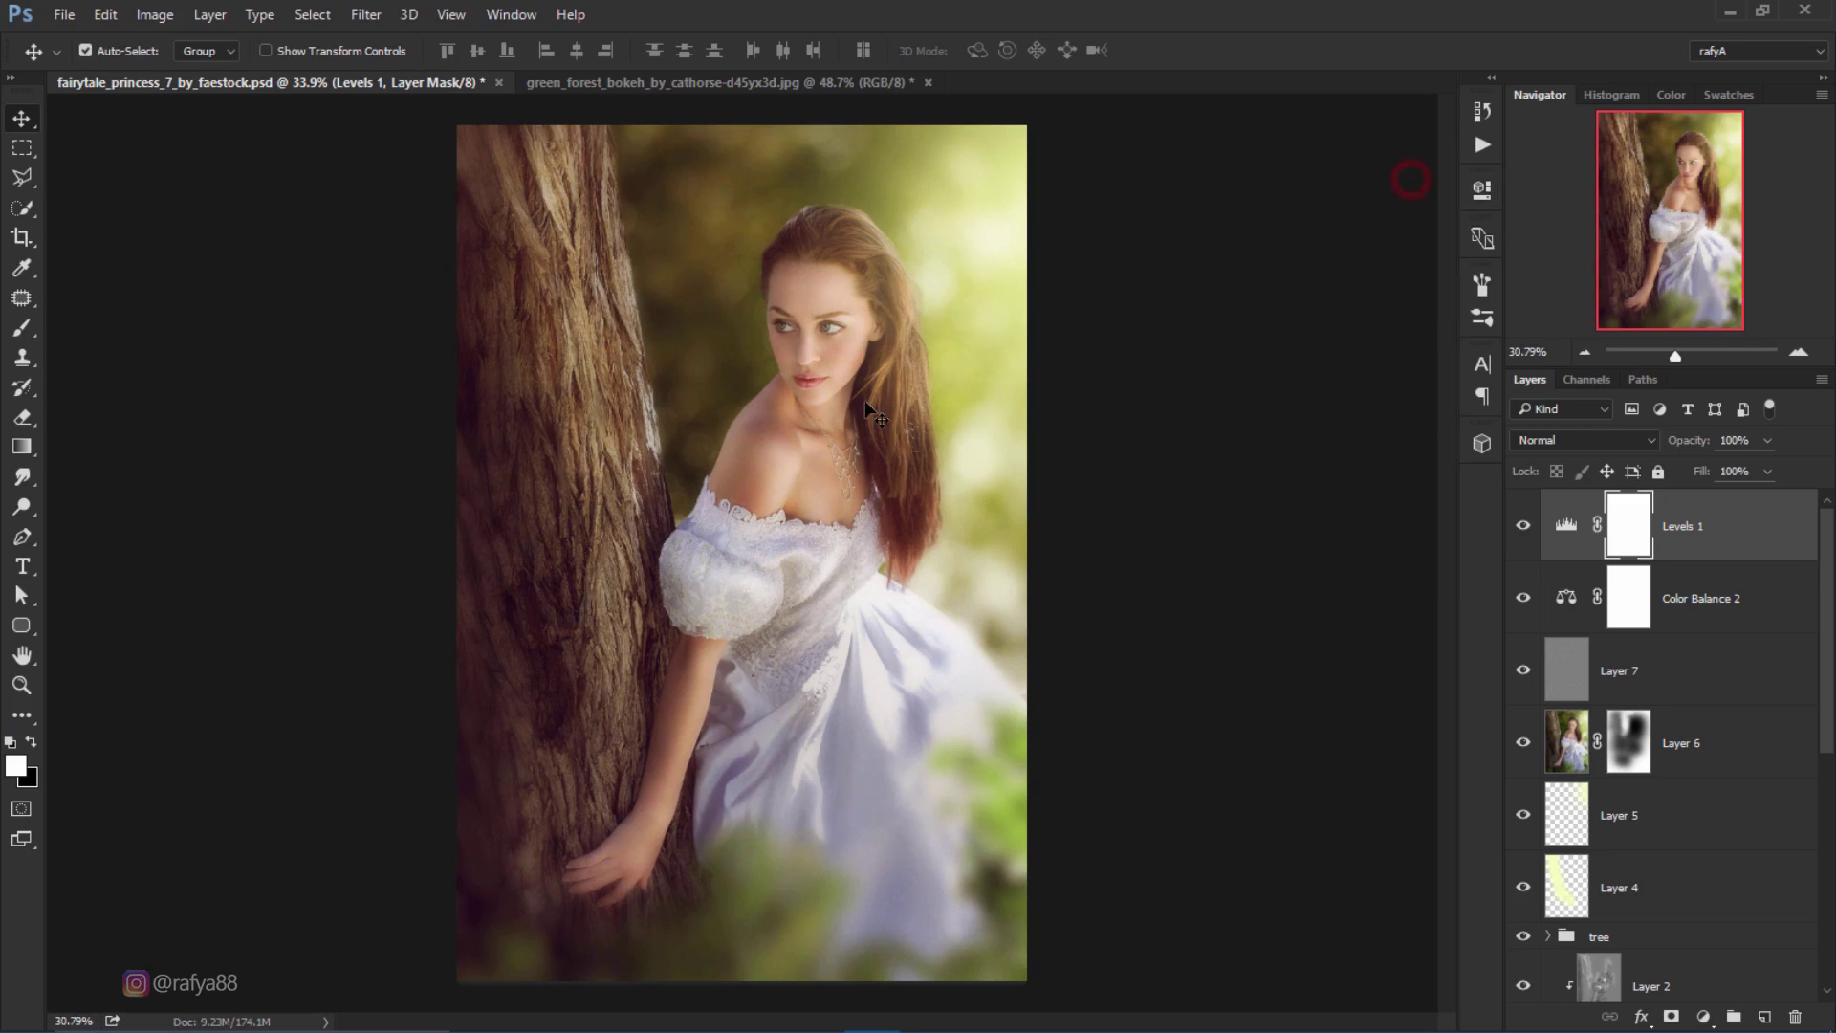
scroll(866, 410, down, 2)
scroll(872, 410, down, 1)
scroll(870, 406, up, 2)
scroll(868, 398, up, 2)
scroll(872, 391, up, 3)
scroll(880, 377, up, 2)
scroll(888, 382, up, 1)
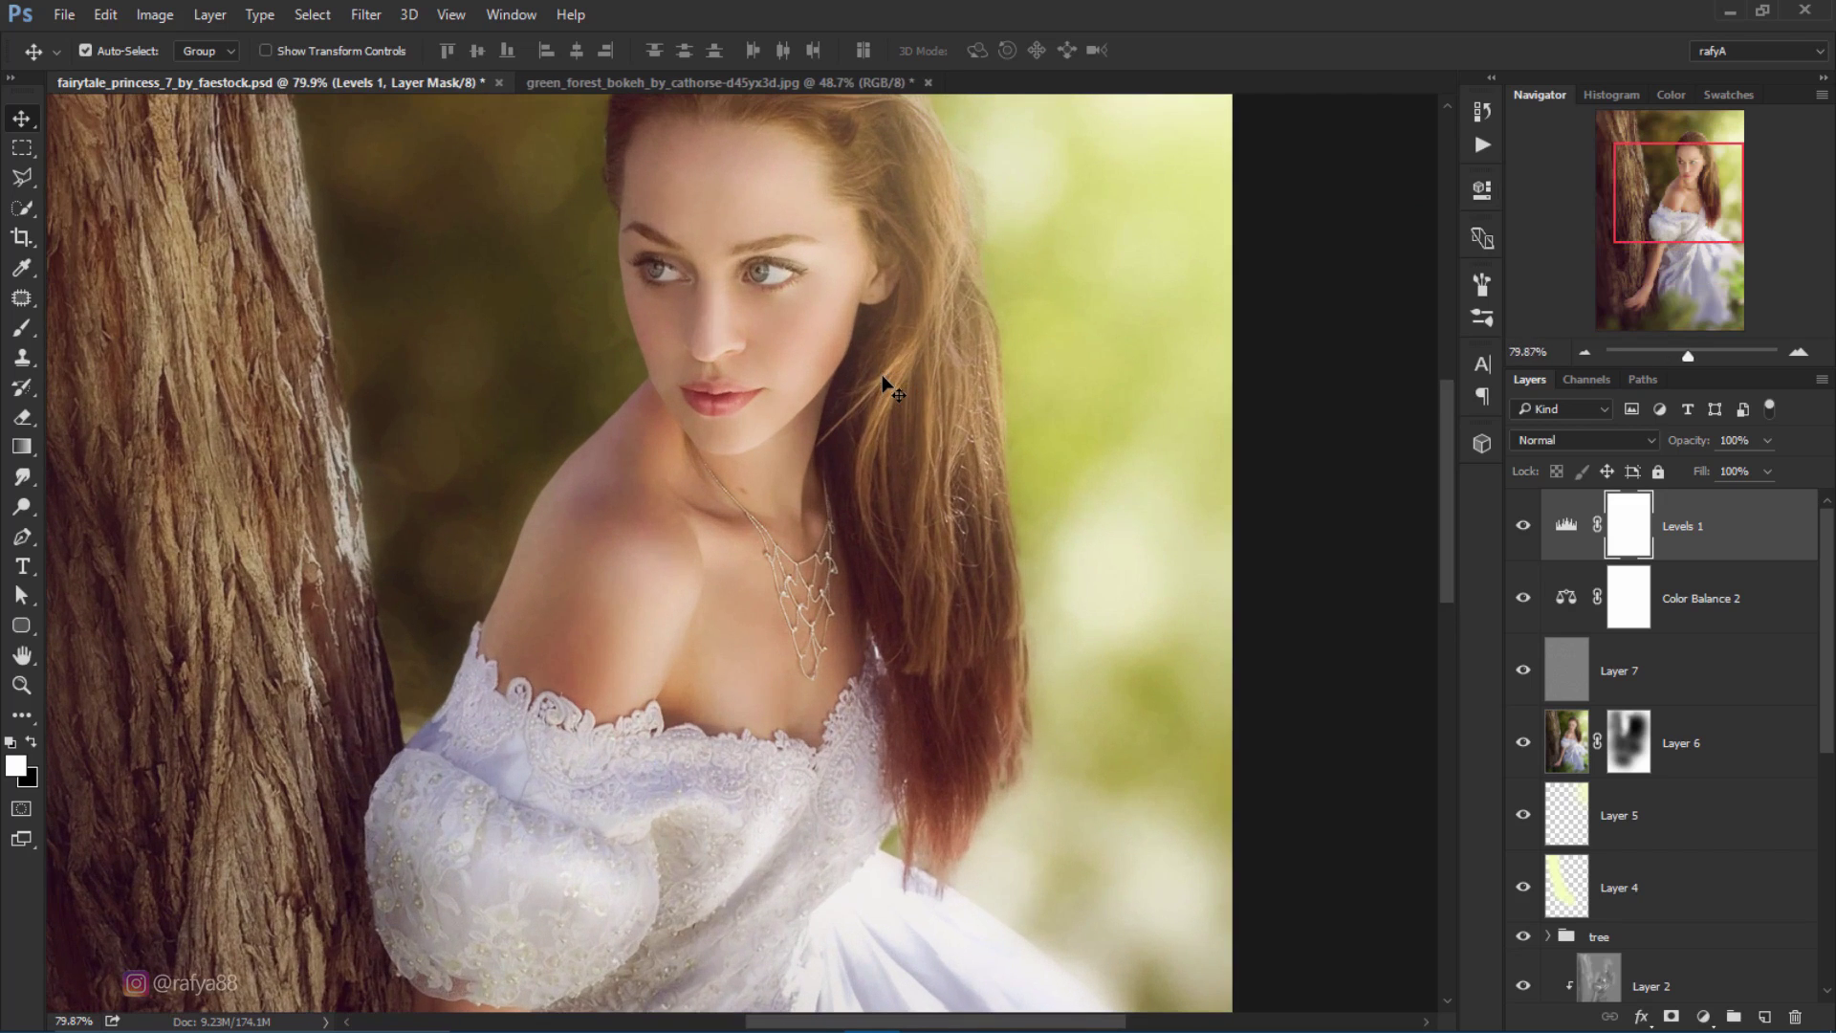
Step: Stamp all visible layers into Layer 8 blended as Linear Light
key(ctrl+shift+alt+e)
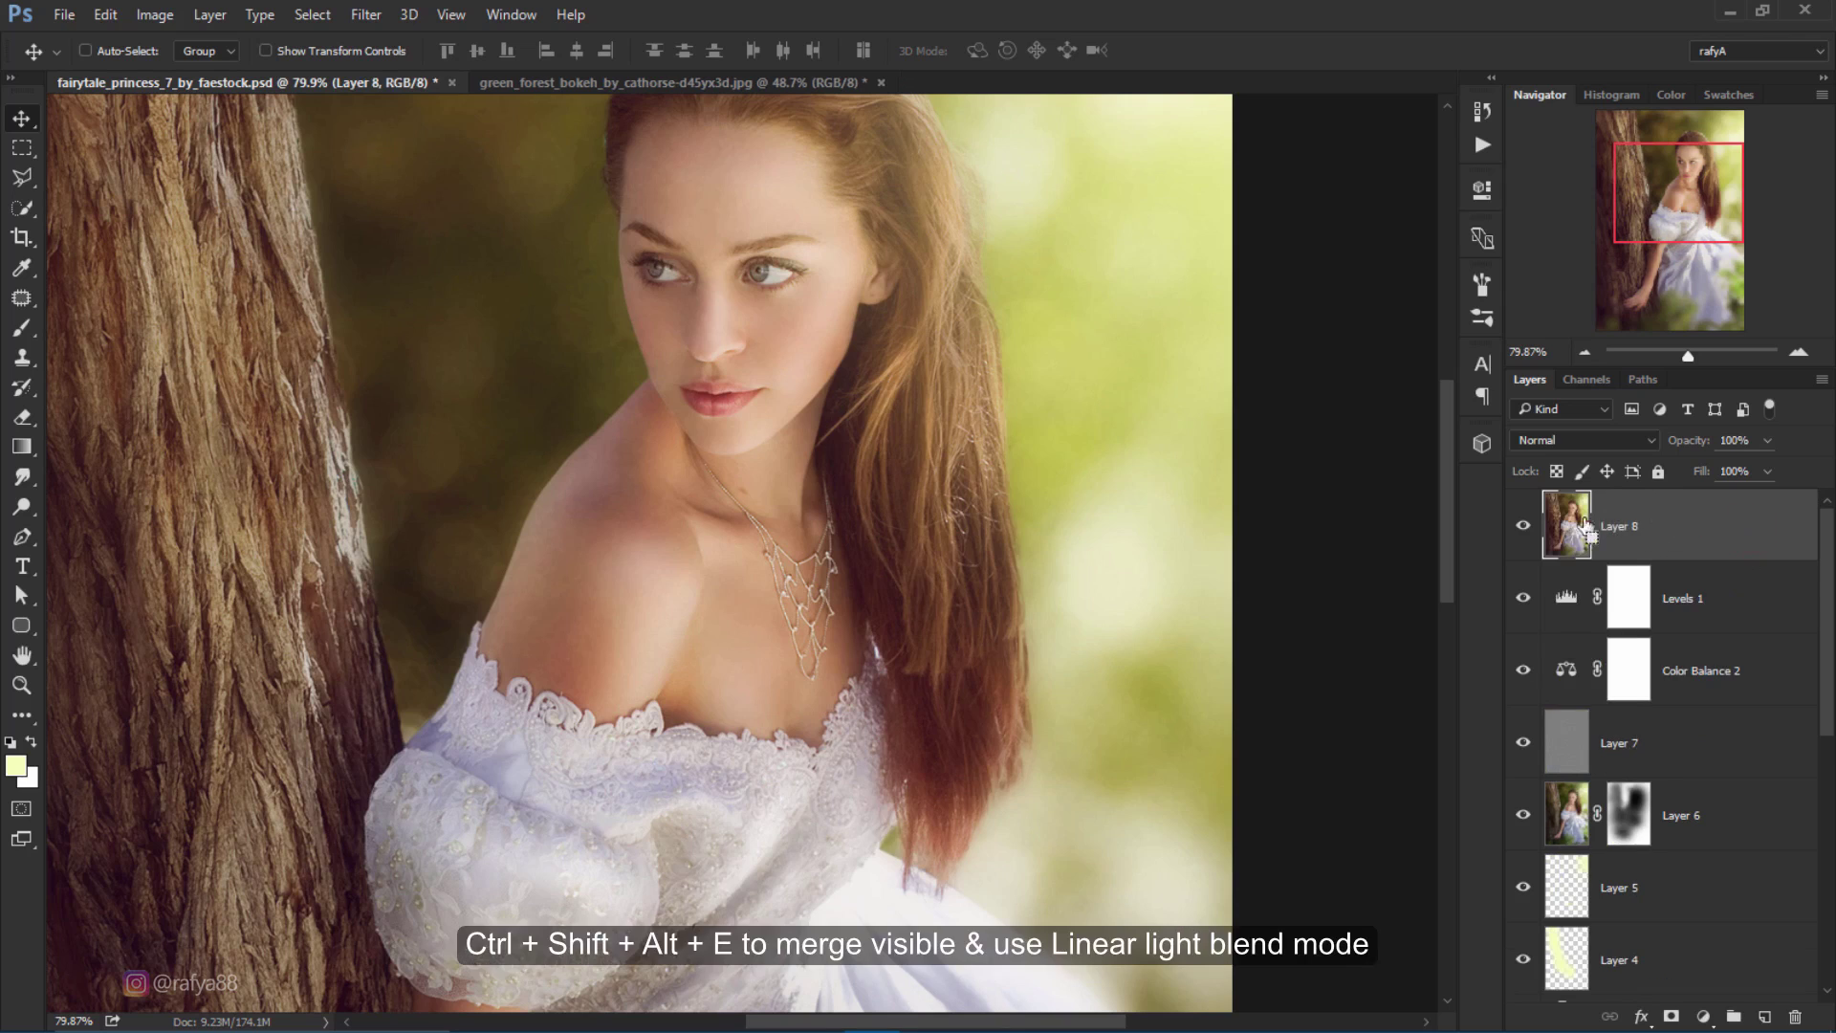
click(1600, 442)
click(1602, 724)
Step: Apply a High Pass filter with a 0.9 px radius to Layer 8
click(366, 15)
mouse_move(382, 462)
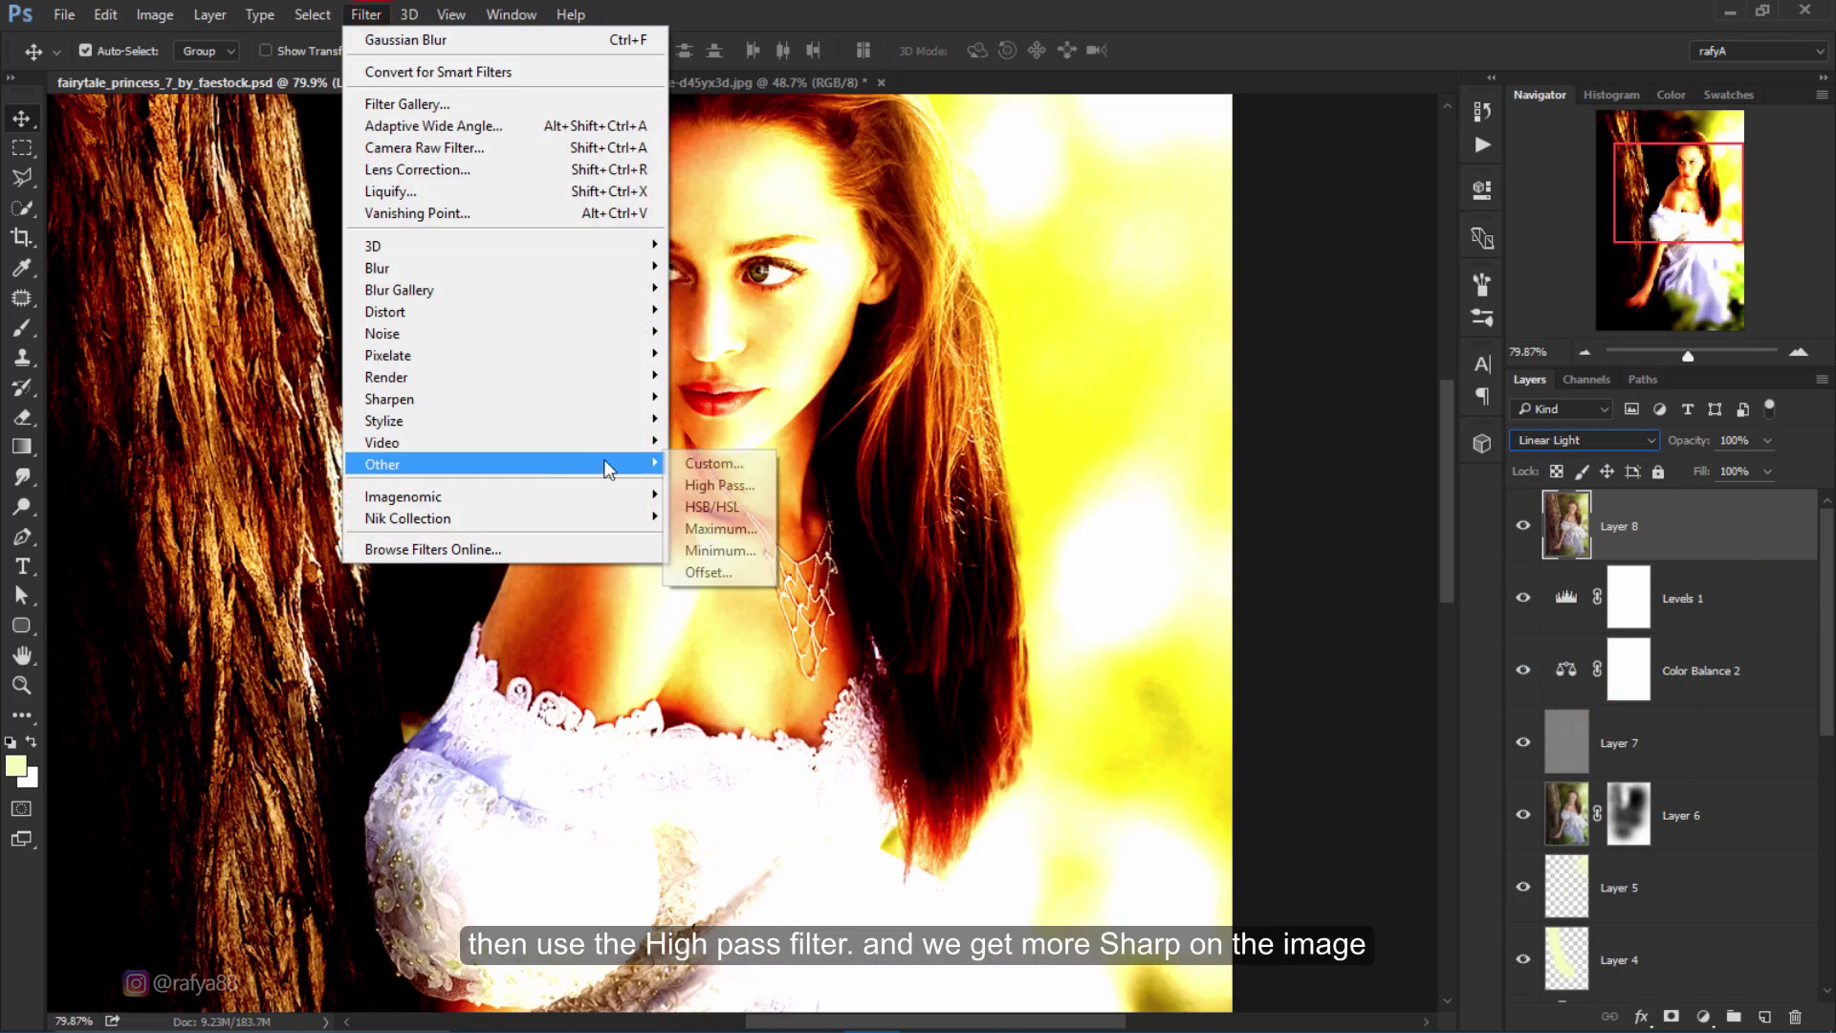
click(701, 486)
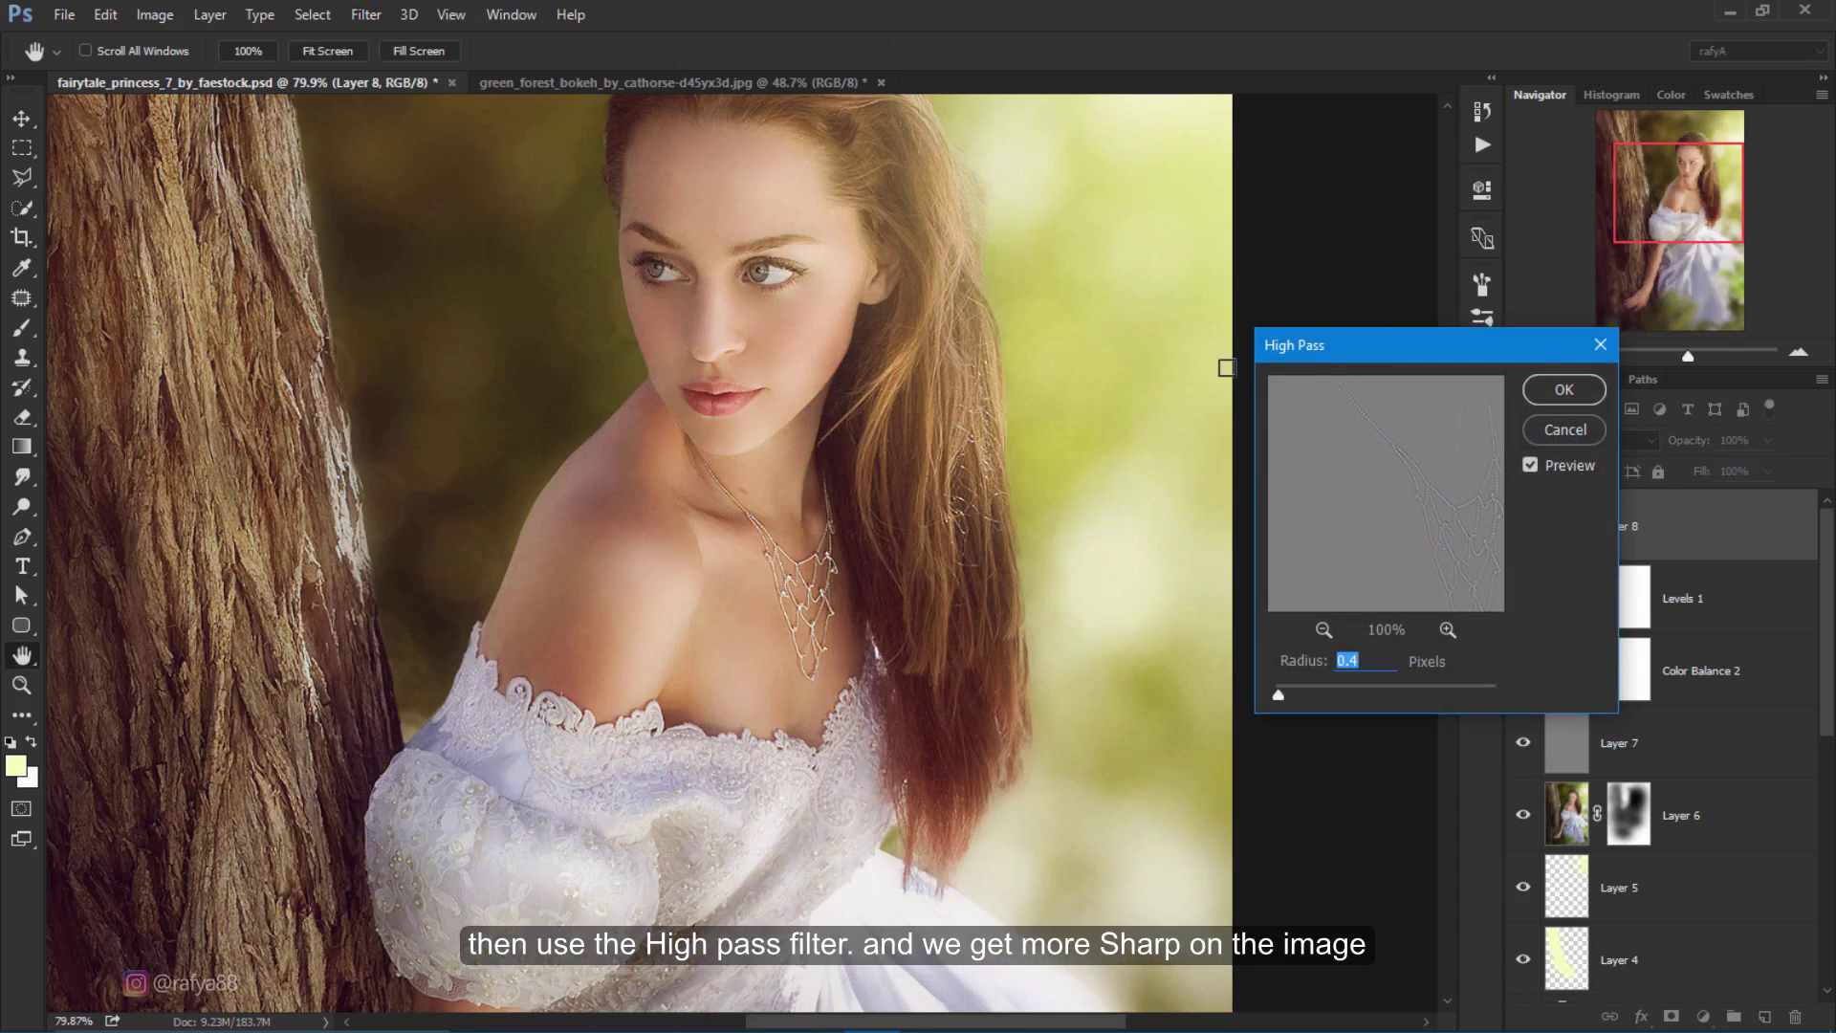
drag(1343, 342, 1022, 198)
drag(966, 564, 967, 567)
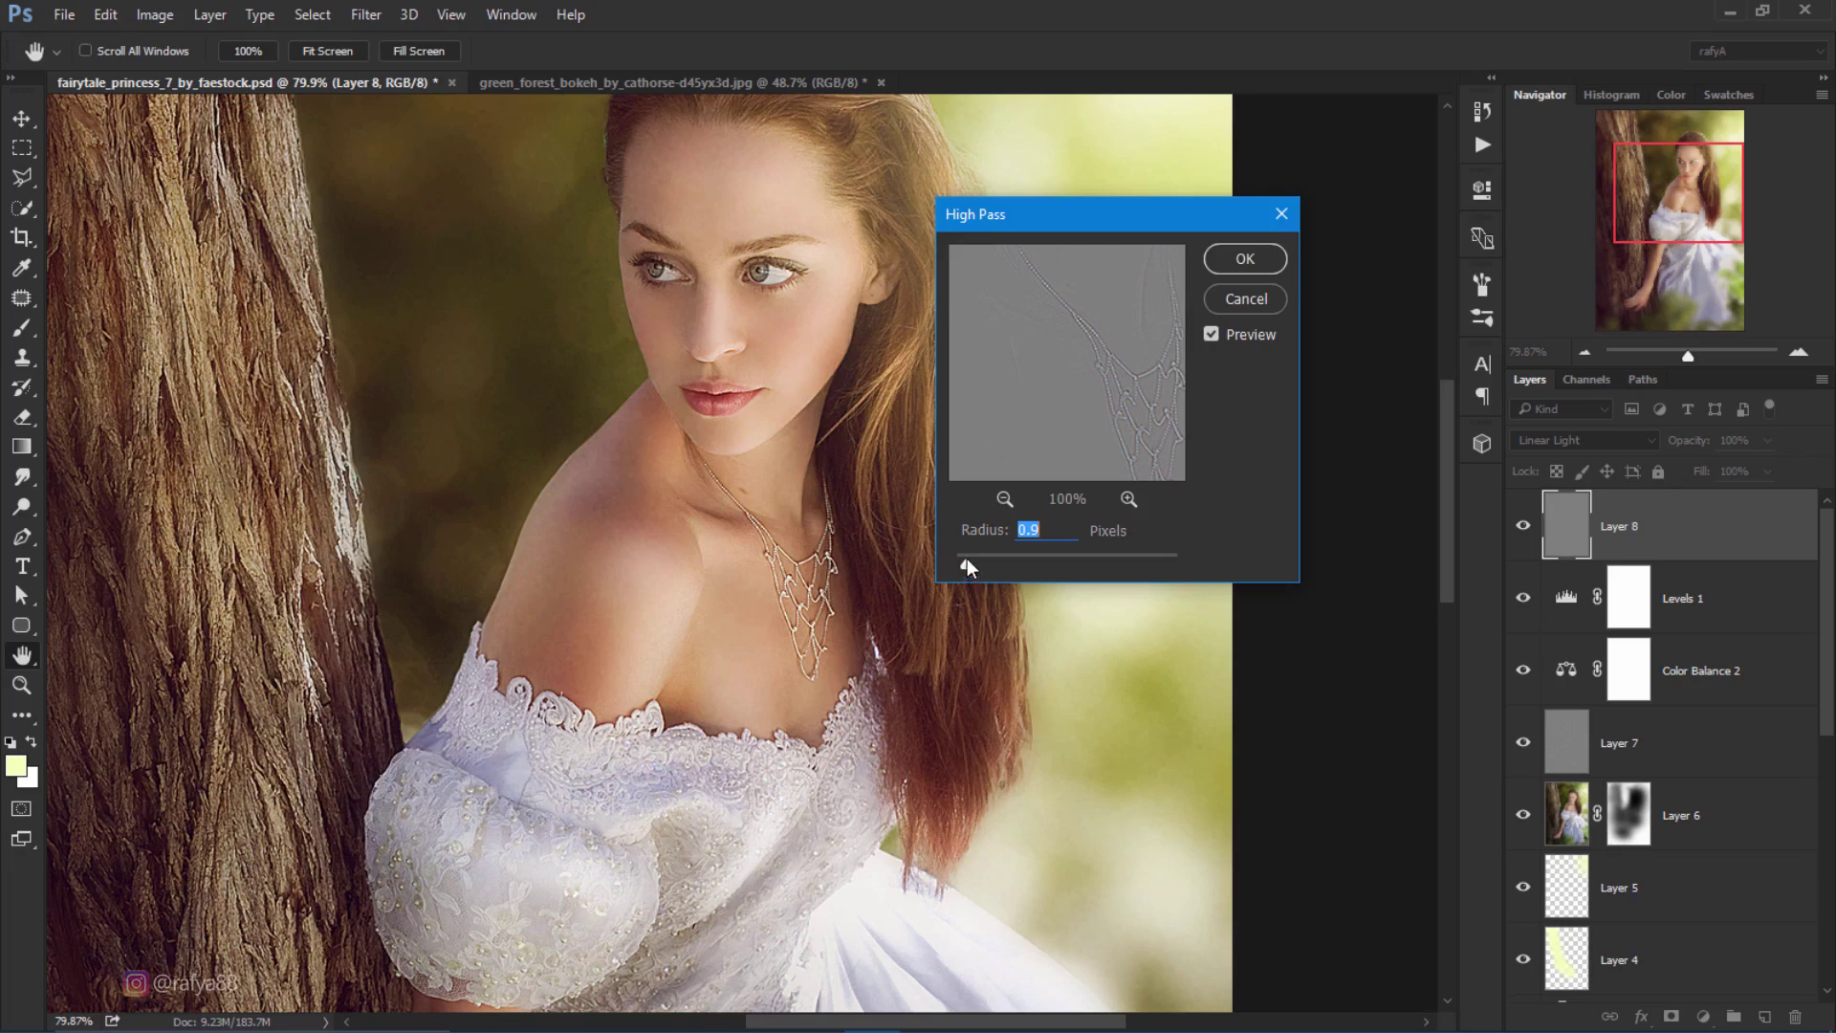
click(1239, 260)
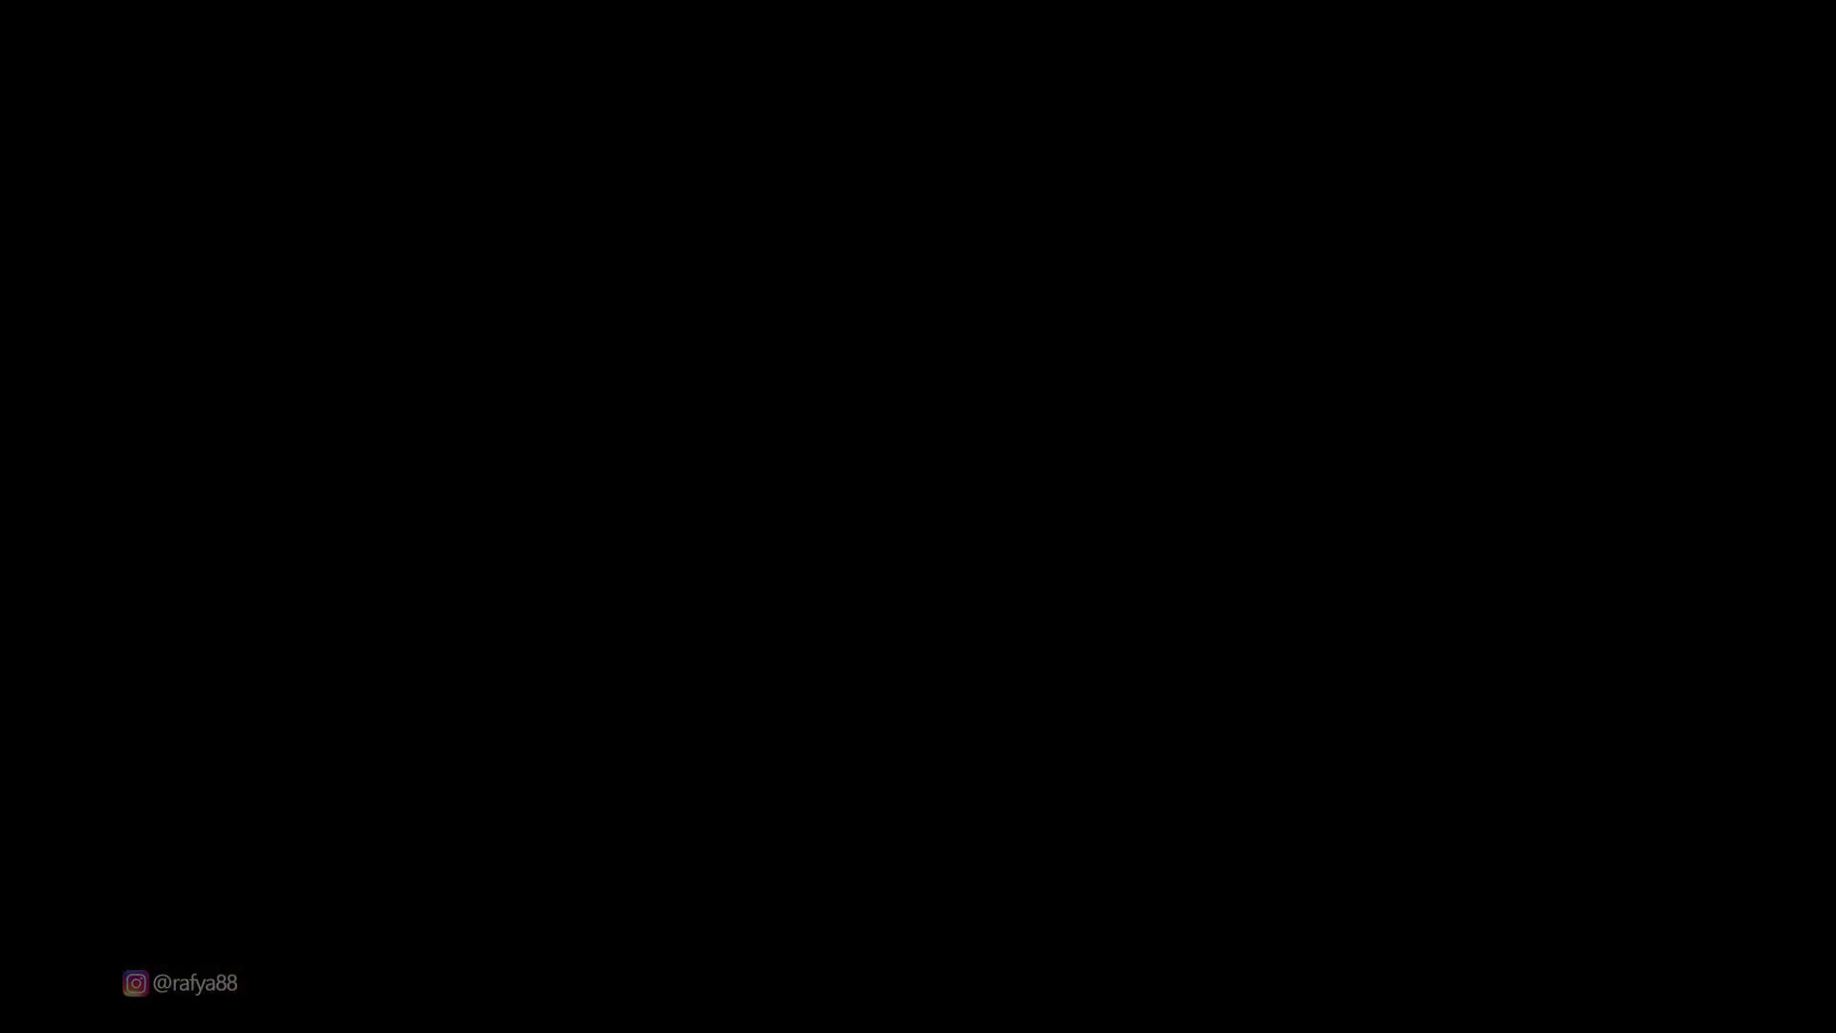